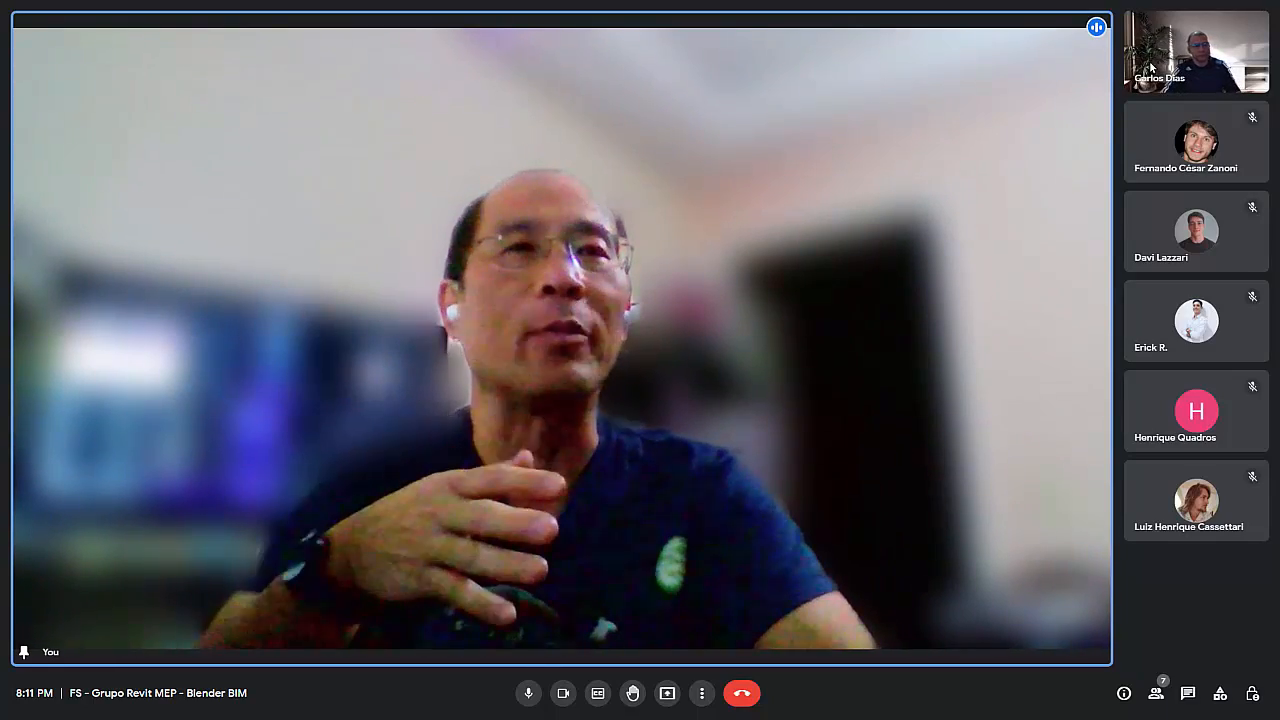
Pin the other speaker's video in place of the own video and turn off the camera
mouse_move(1169, 59)
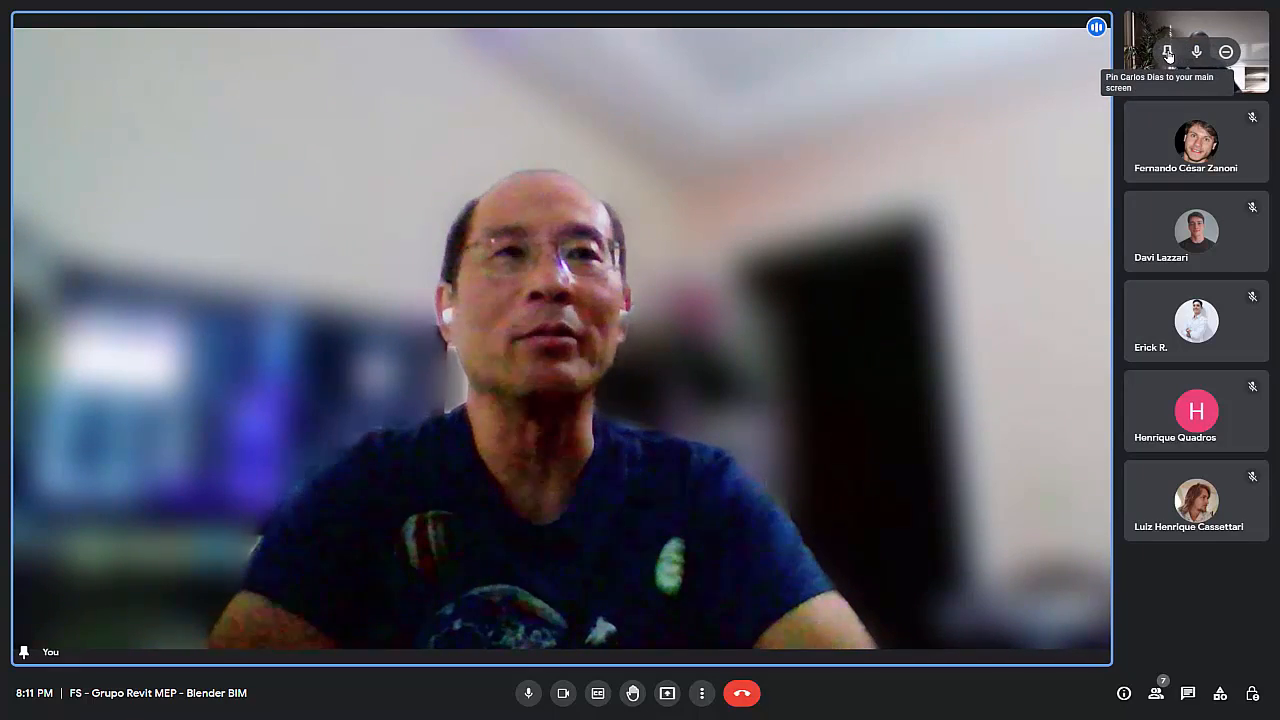
left_click(1167, 52)
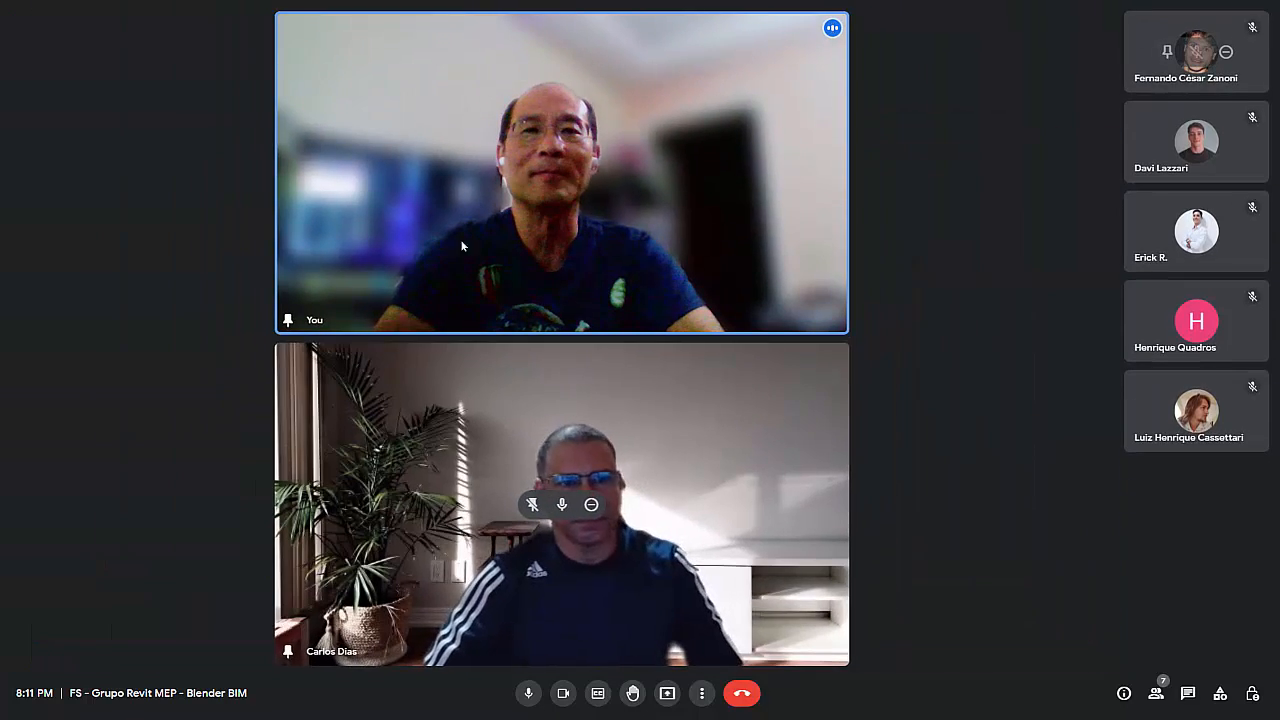
left_click(533, 175)
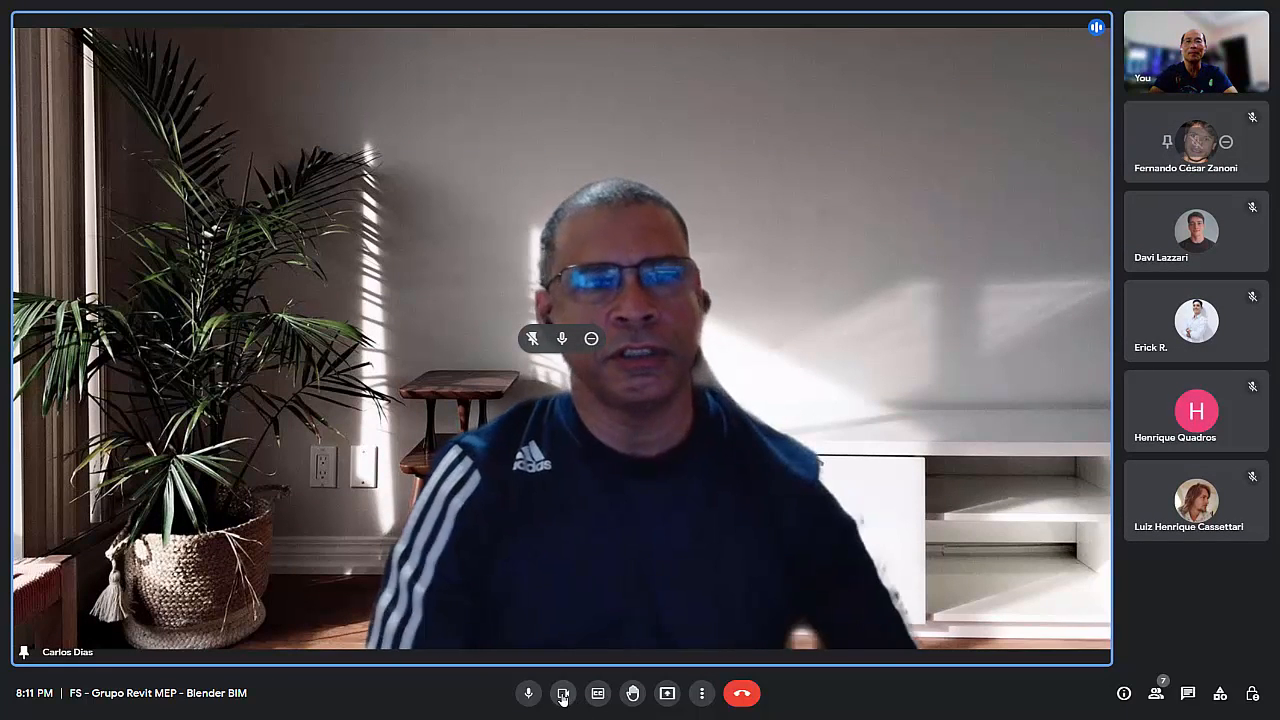
left_click(563, 694)
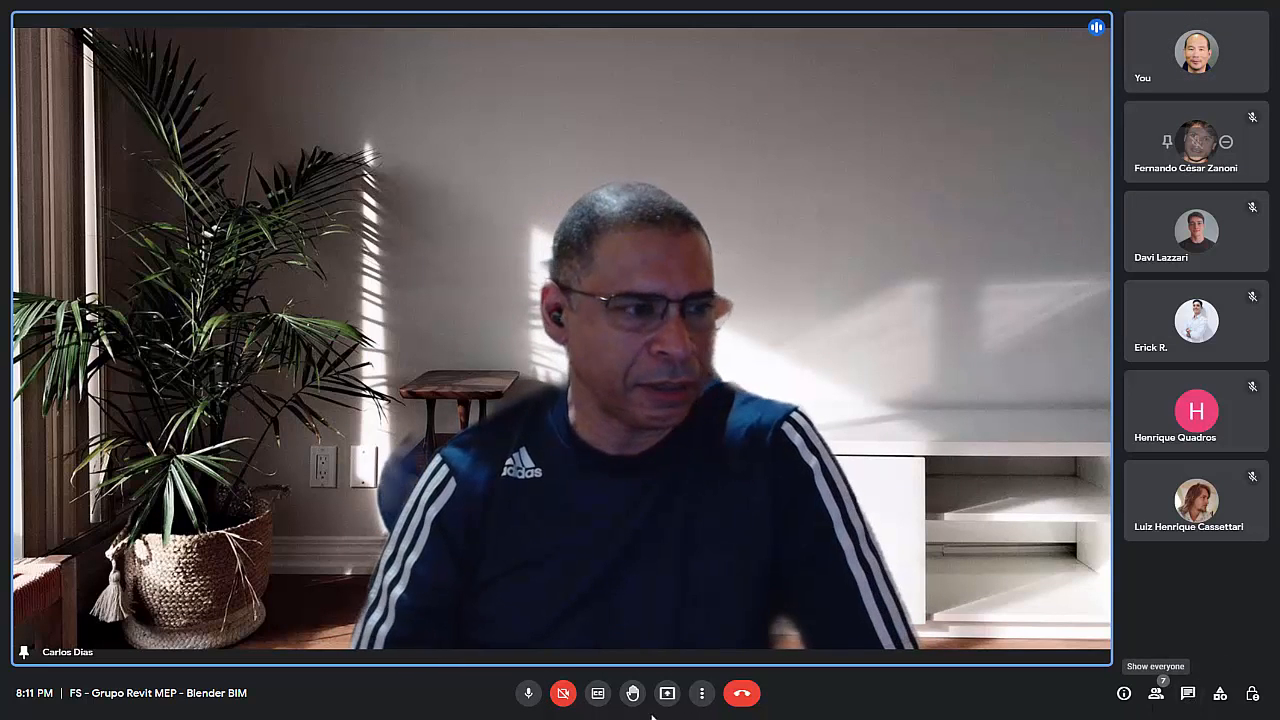
Change the meeting layout to Spotlight and minimise the self-view tile
left_click(710, 696)
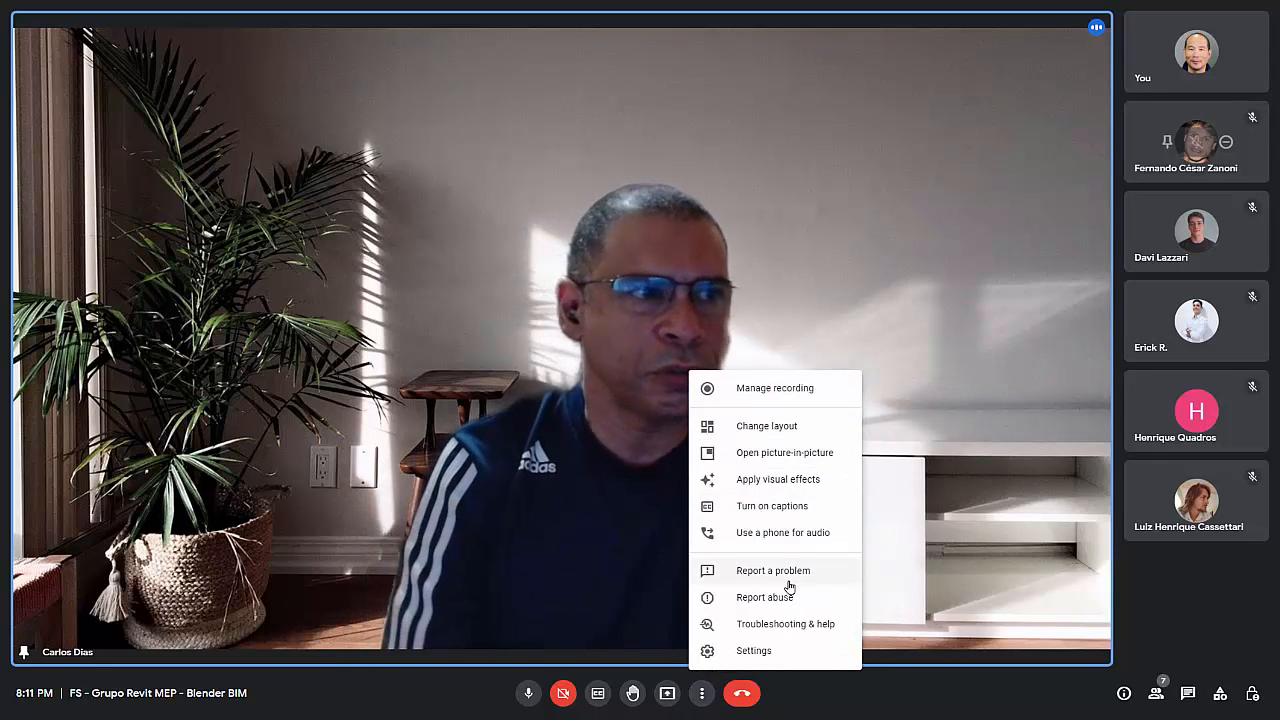
left_click(750, 427)
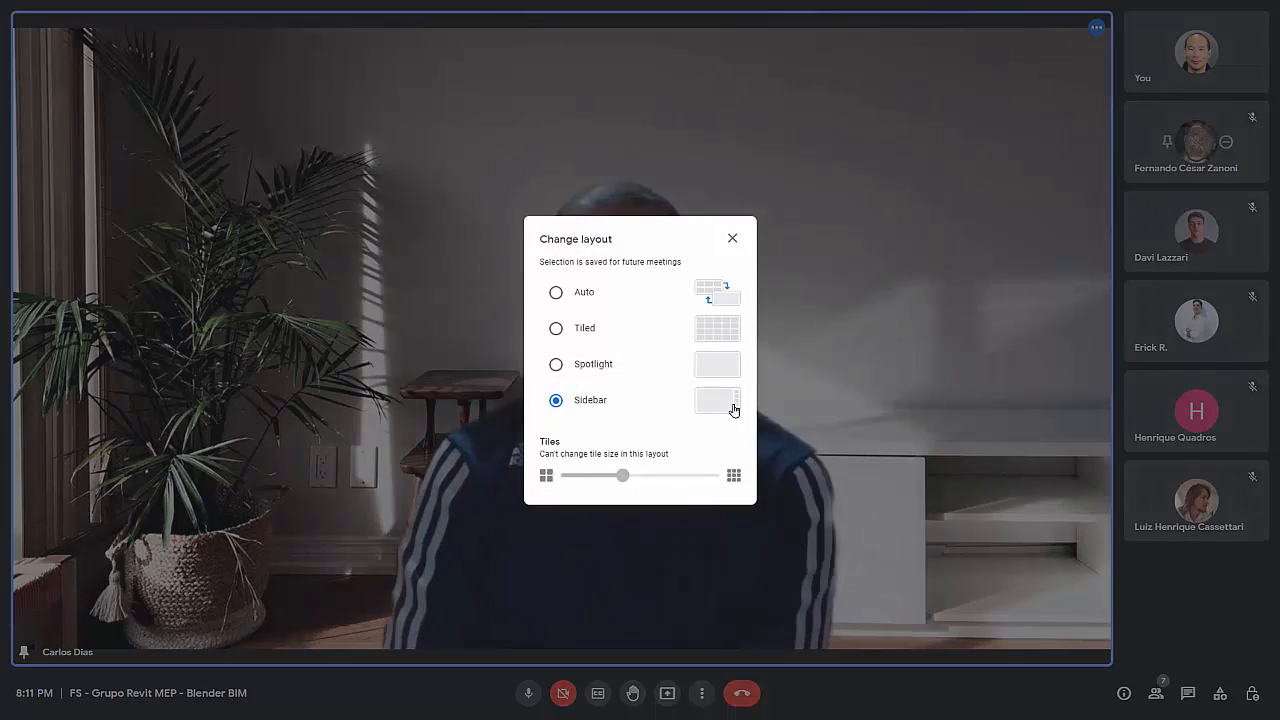
left_click(620, 366)
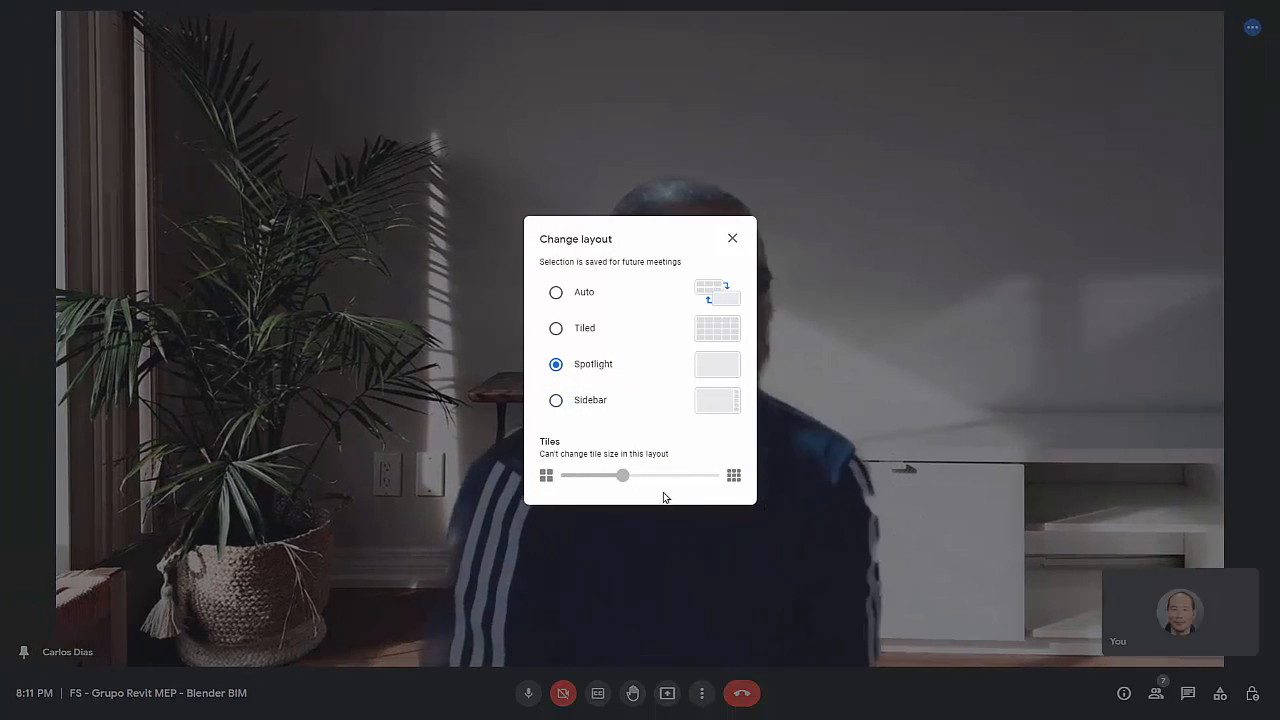
left_click(733, 238)
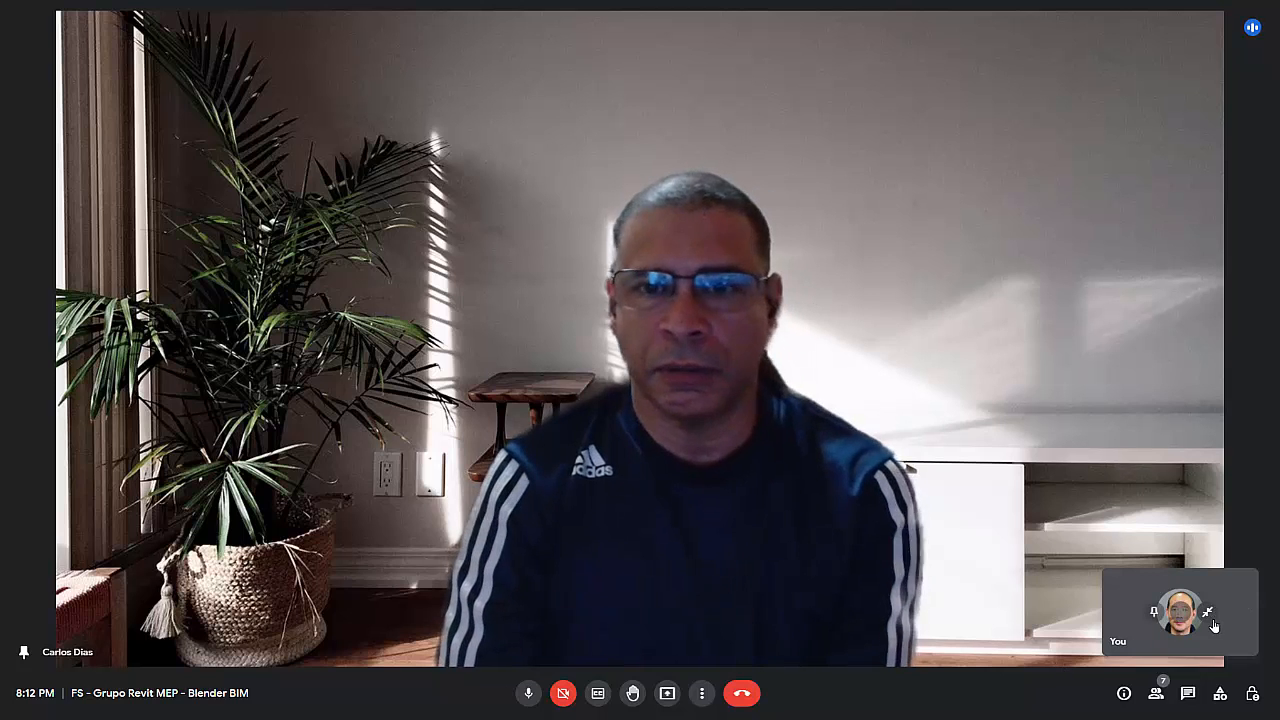
left_click(1207, 612)
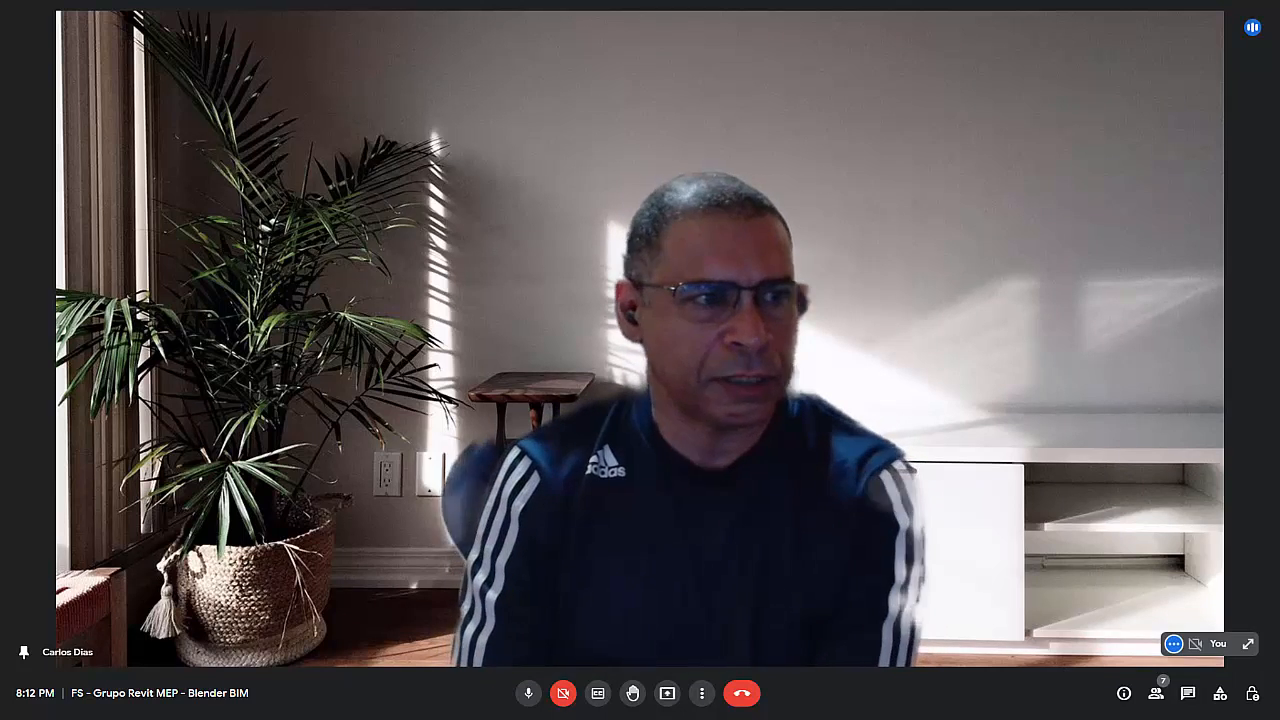
Mute the microphone, show the meeting in full screen, and unmute the microphone
left_click(528, 694)
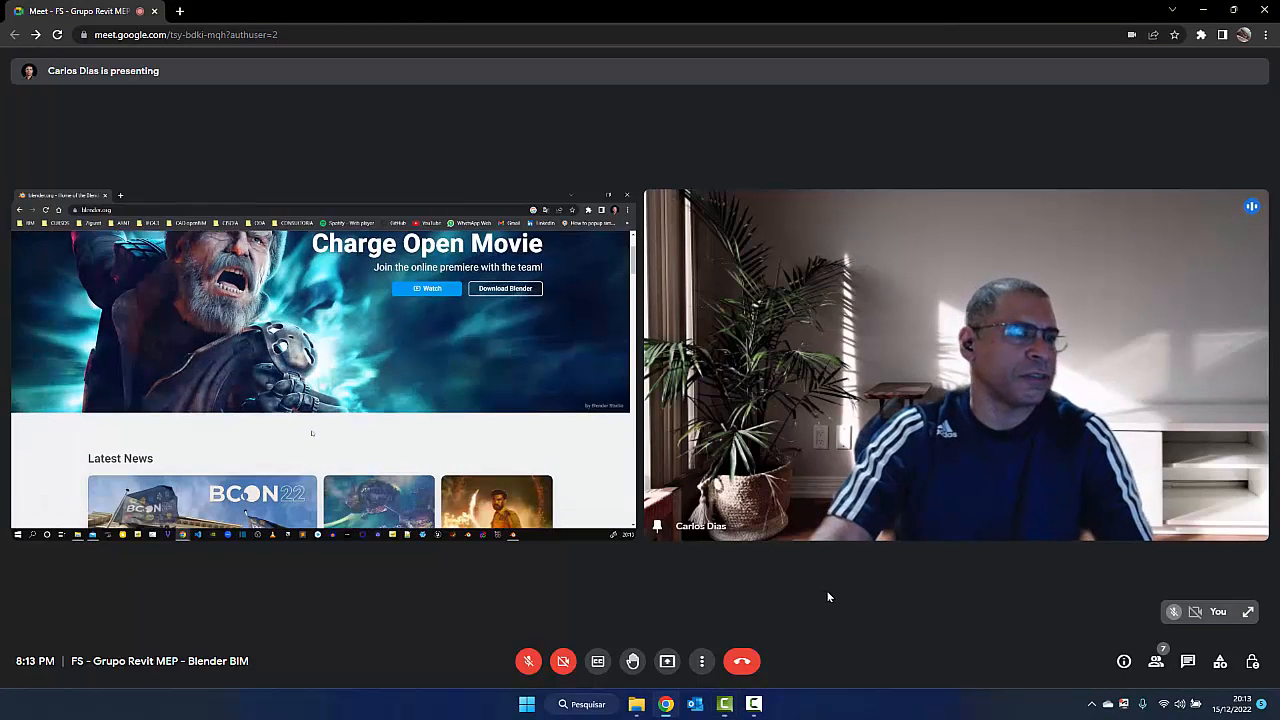
key("F11")
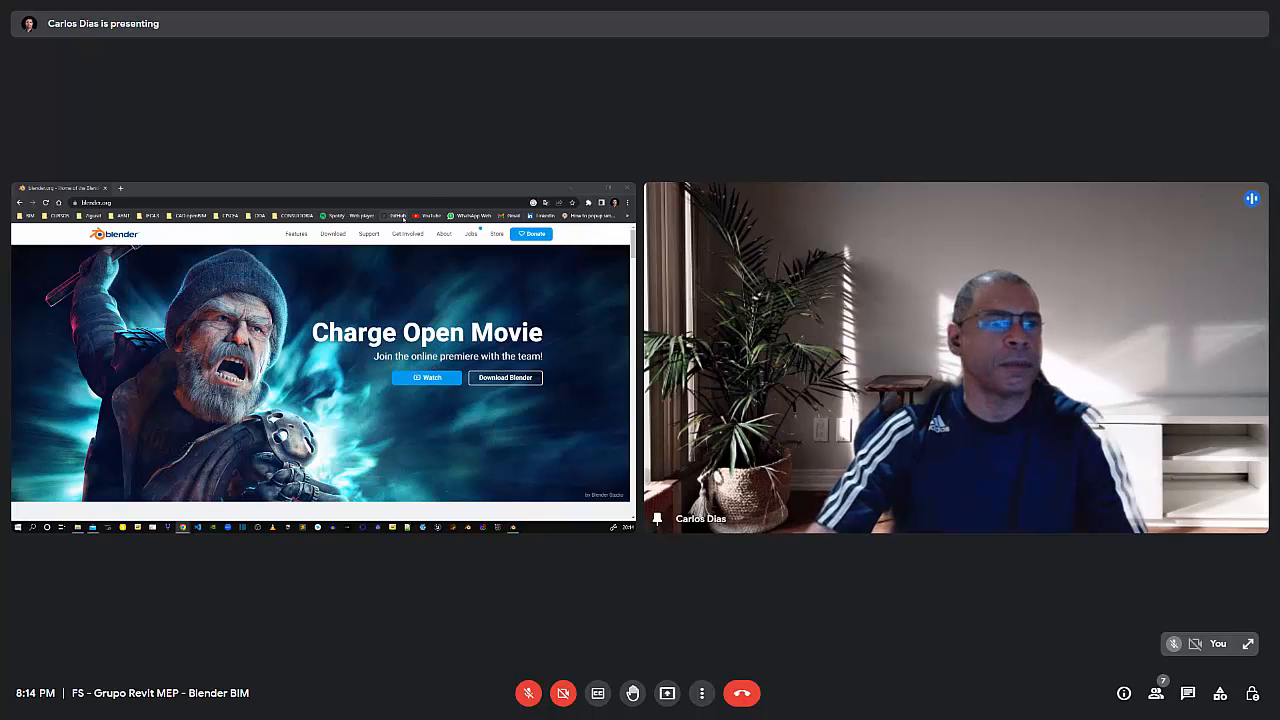
left_click(521, 696)
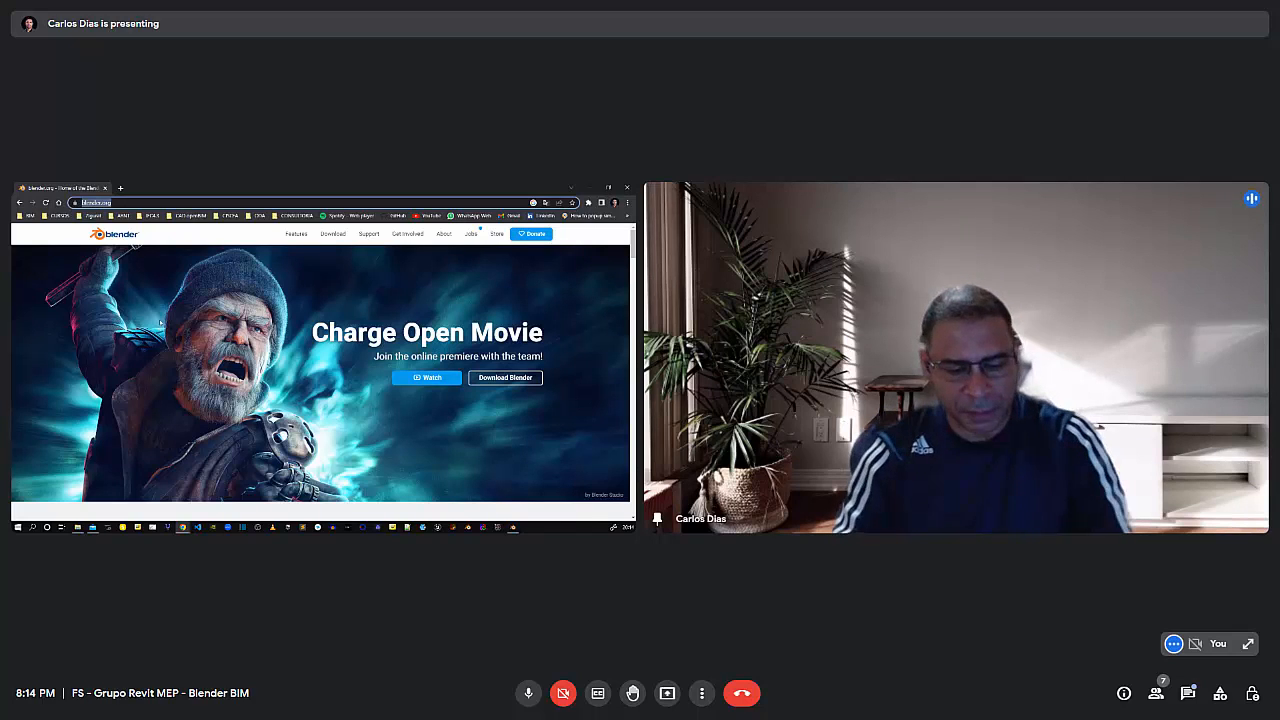
In the browser, go to blenderbim.org, look through the BlenderBIM Add-on home page and open the OSArch Community site
type("bl")
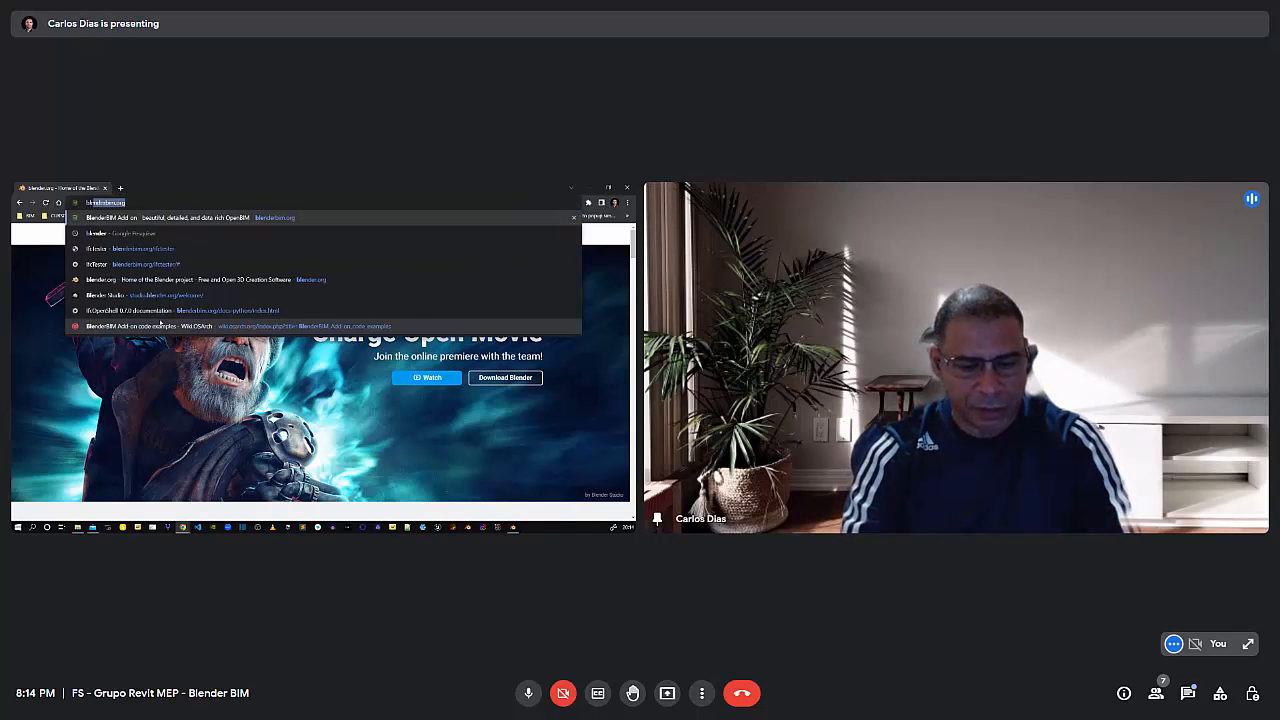
key("Return")
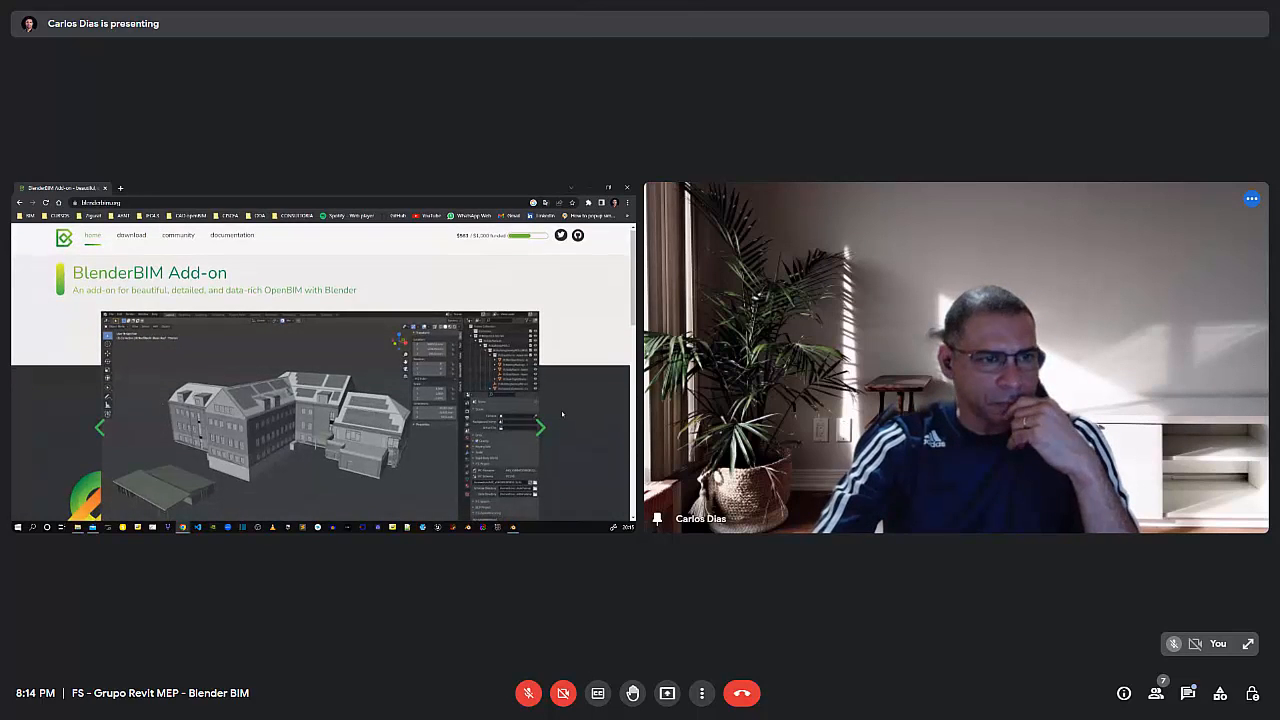
scroll(562, 414, "down", 5)
scroll(562, 414, "up", 4)
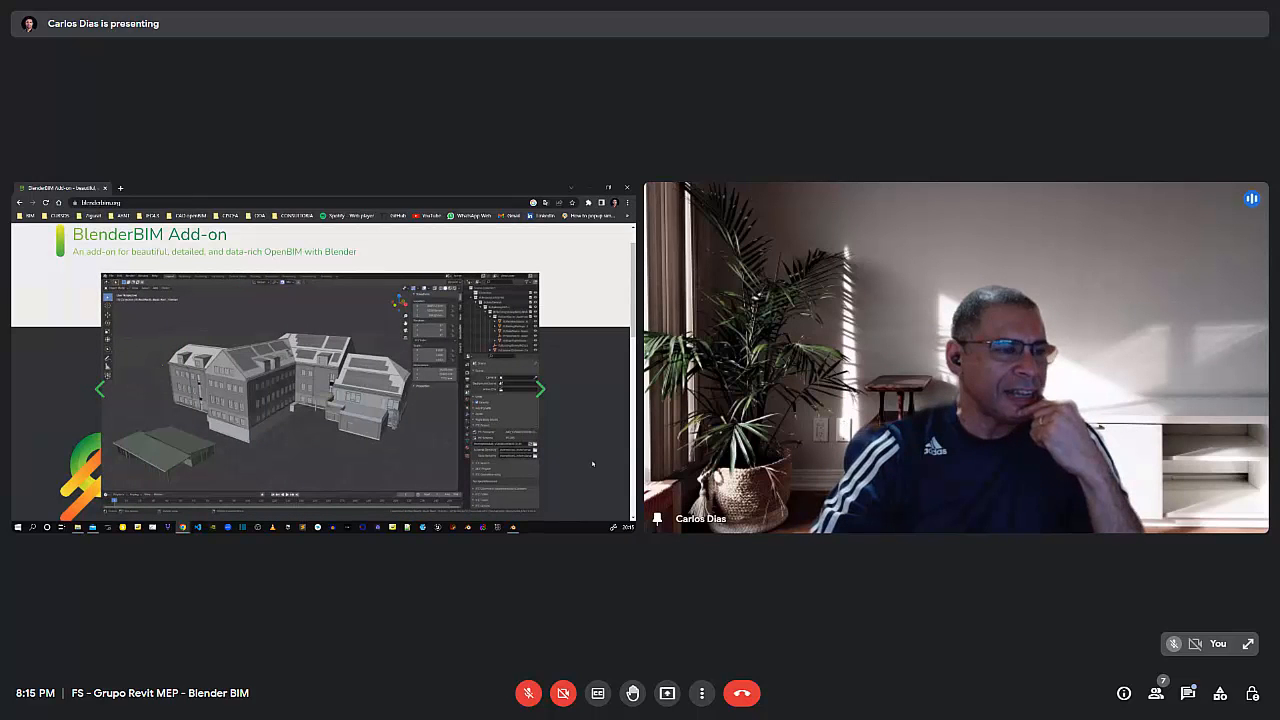
scroll(592, 463, "down", 5)
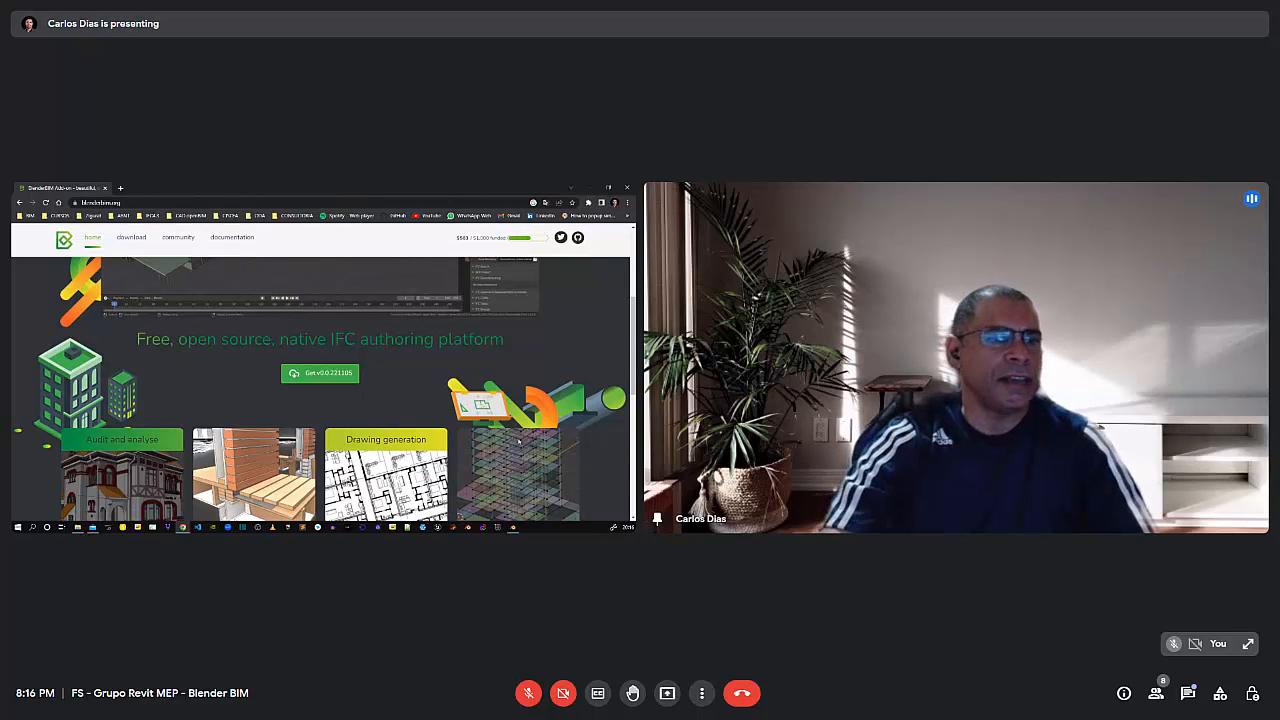
scroll(519, 441, "up", 4)
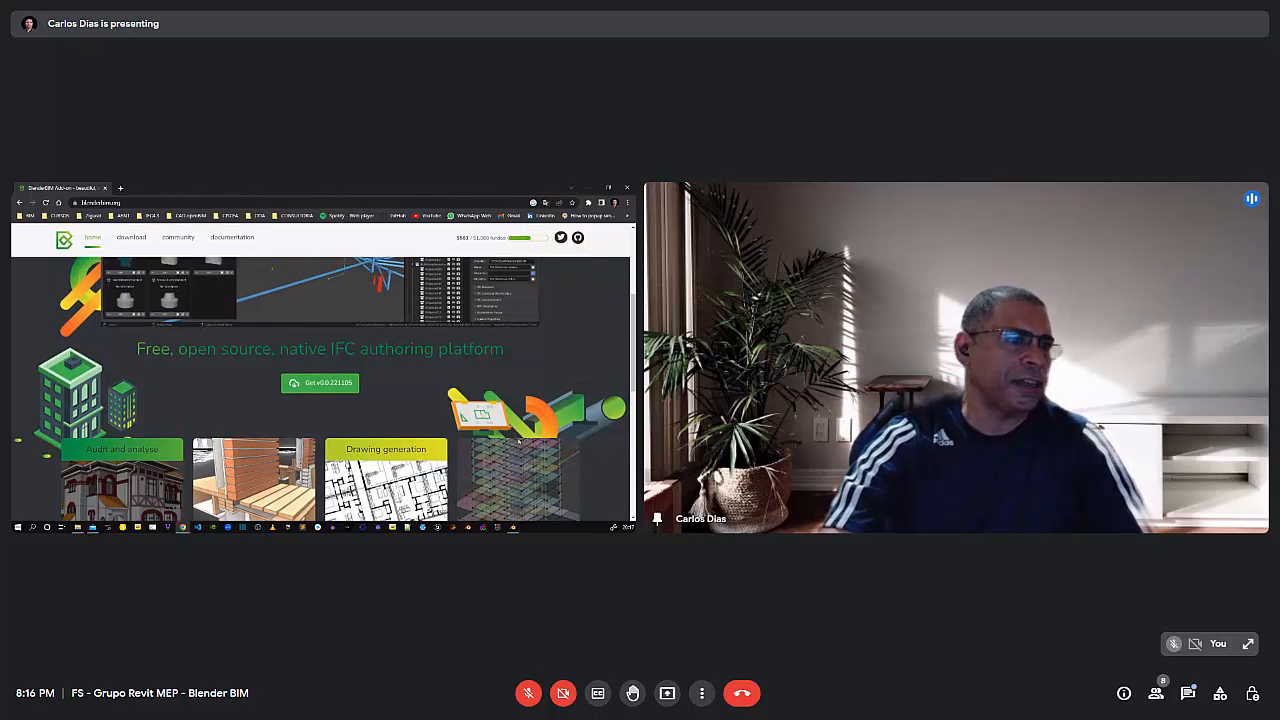
scroll(519, 441, "down", 6)
scroll(519, 441, "down", 5)
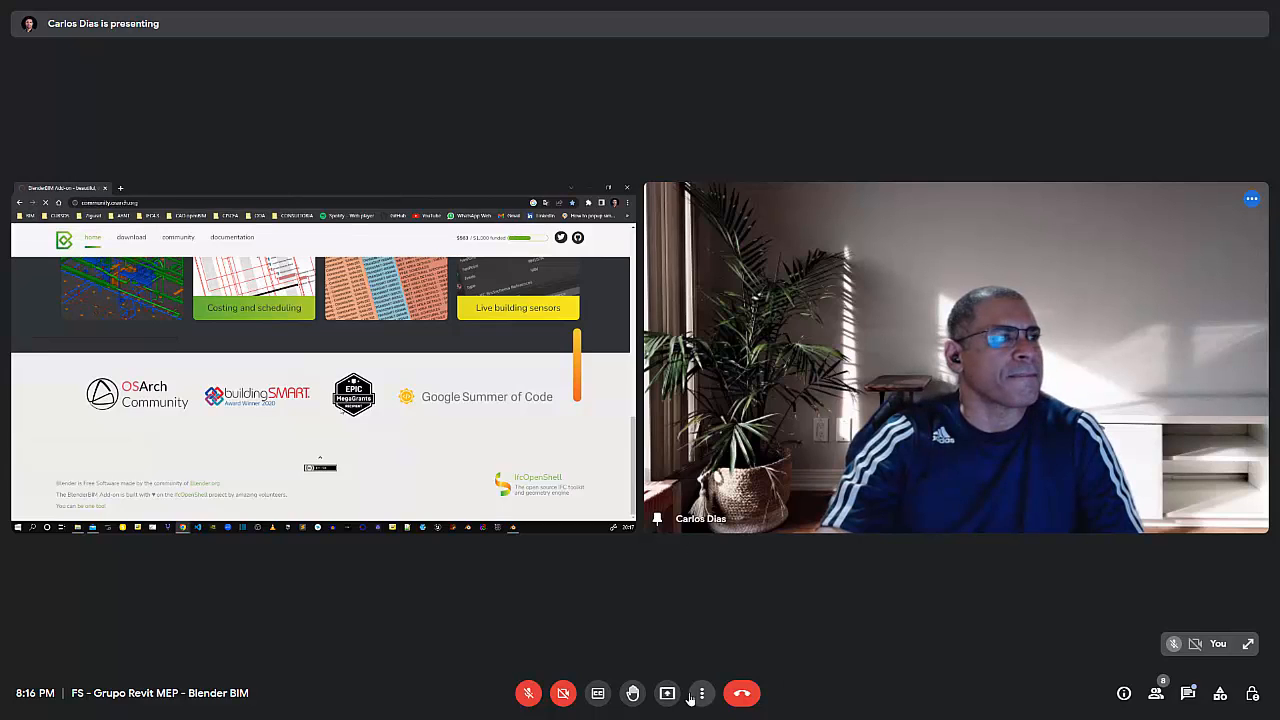
Toggle the microphone on and off, admit the waiting participant to the call and unpin the speaker's video
left_click(527, 693)
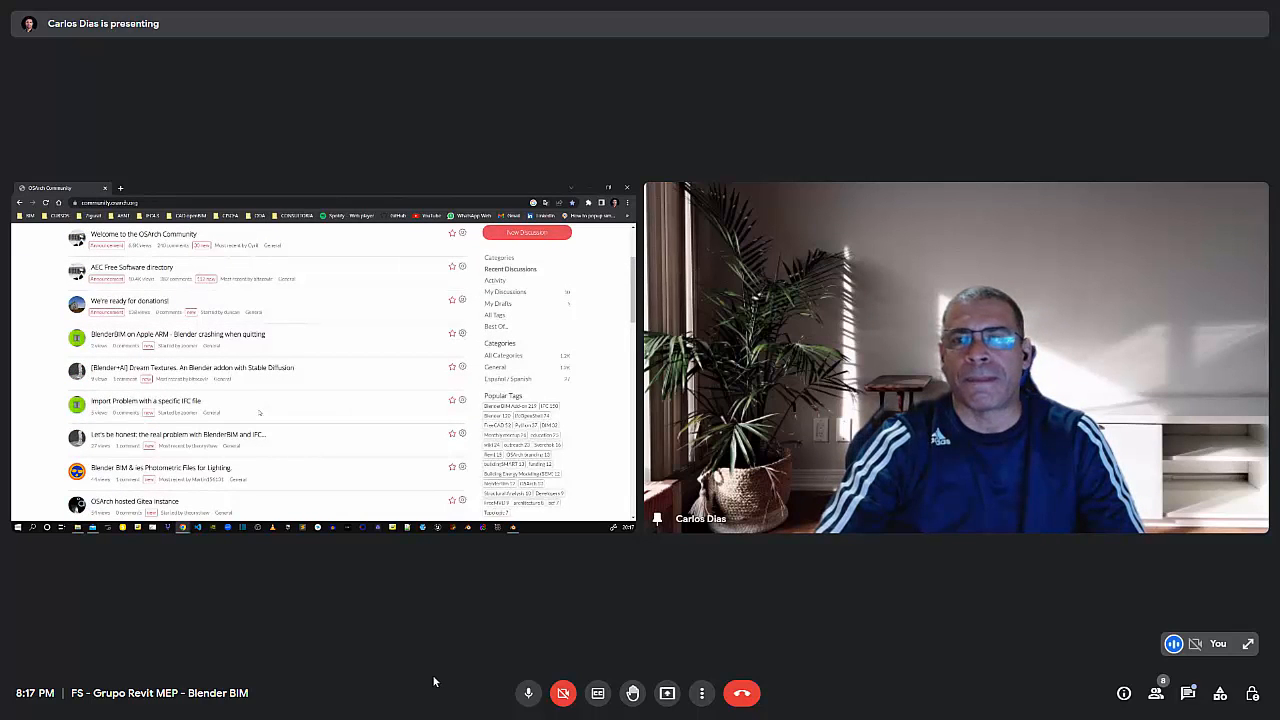
left_click(527, 698)
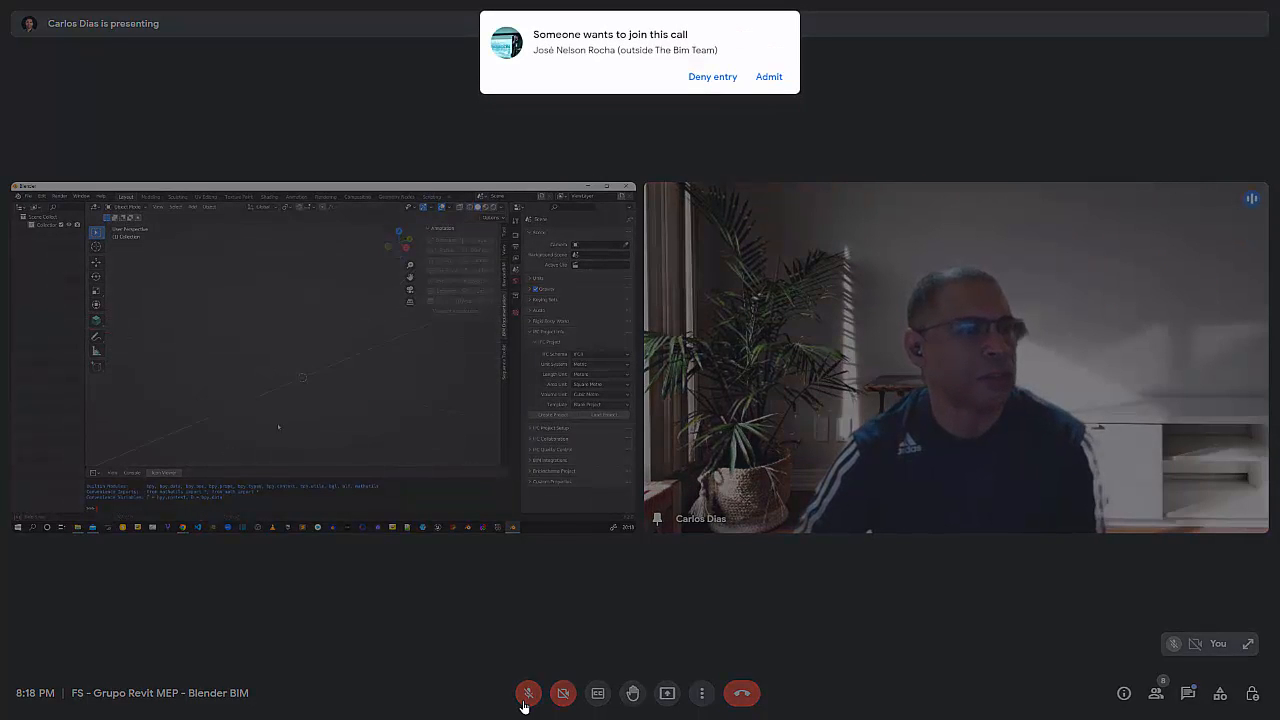
left_click(771, 78)
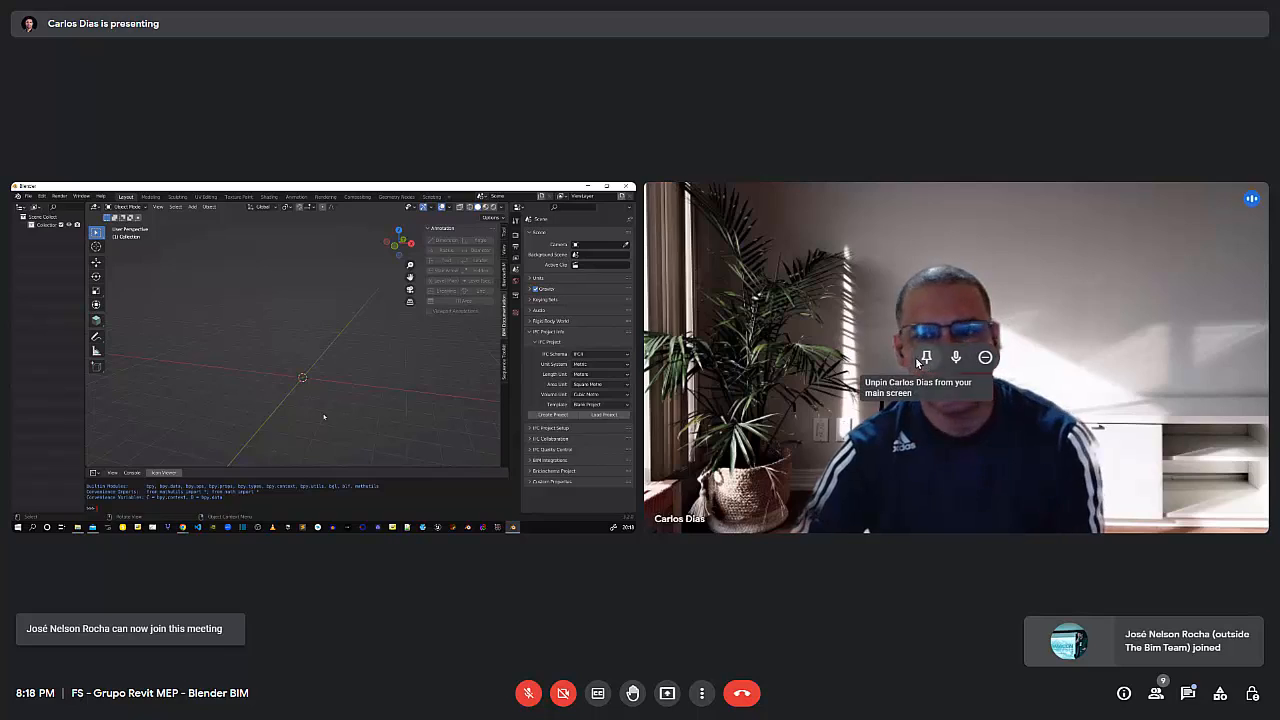
left_click(925, 358)
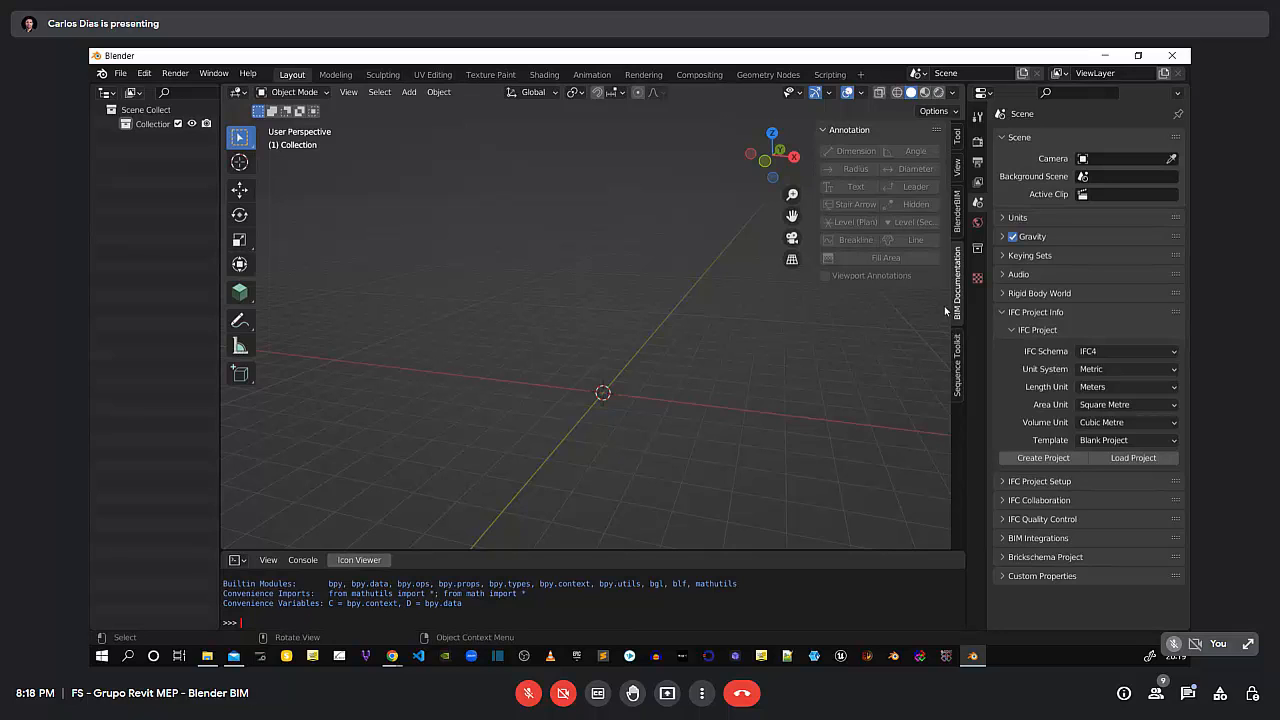
In Blender, hide the 3D viewport's sidebar, make the console area slightly shorter and the Outliner slightly wider
middle_click_drag(645, 367, 790, 350)
key("n")
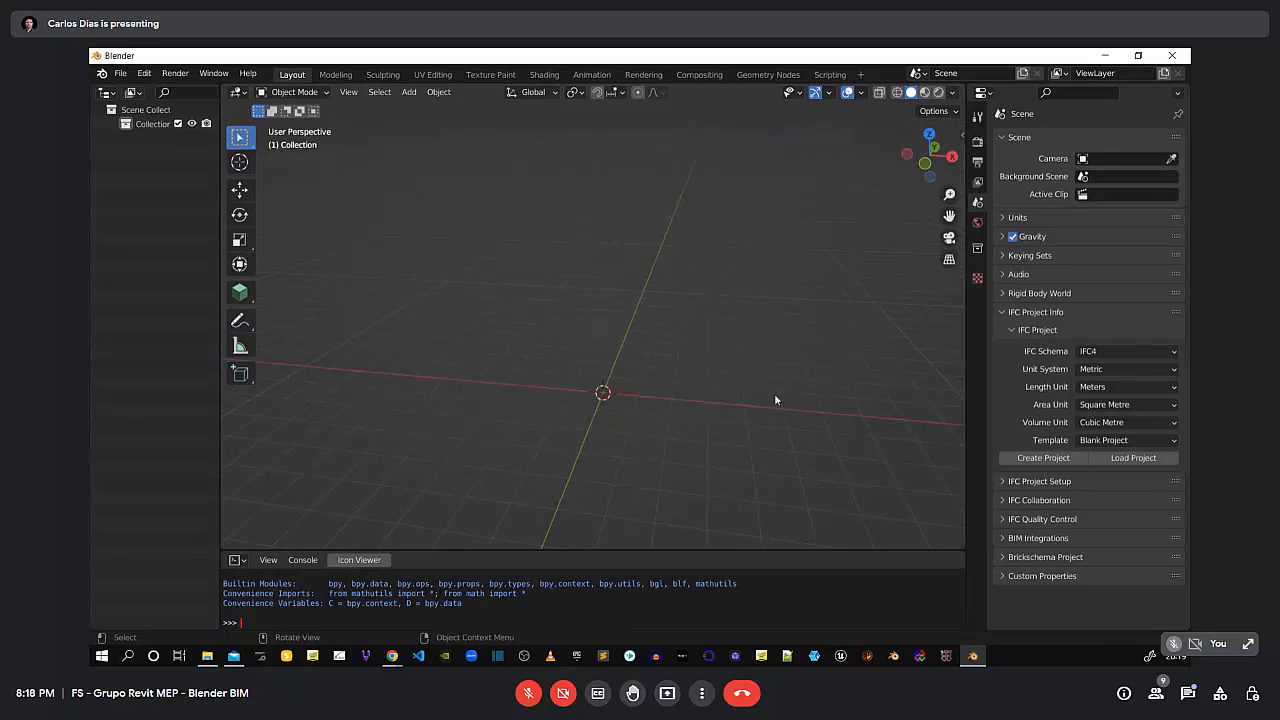
middle_click_drag(711, 378, 719, 388)
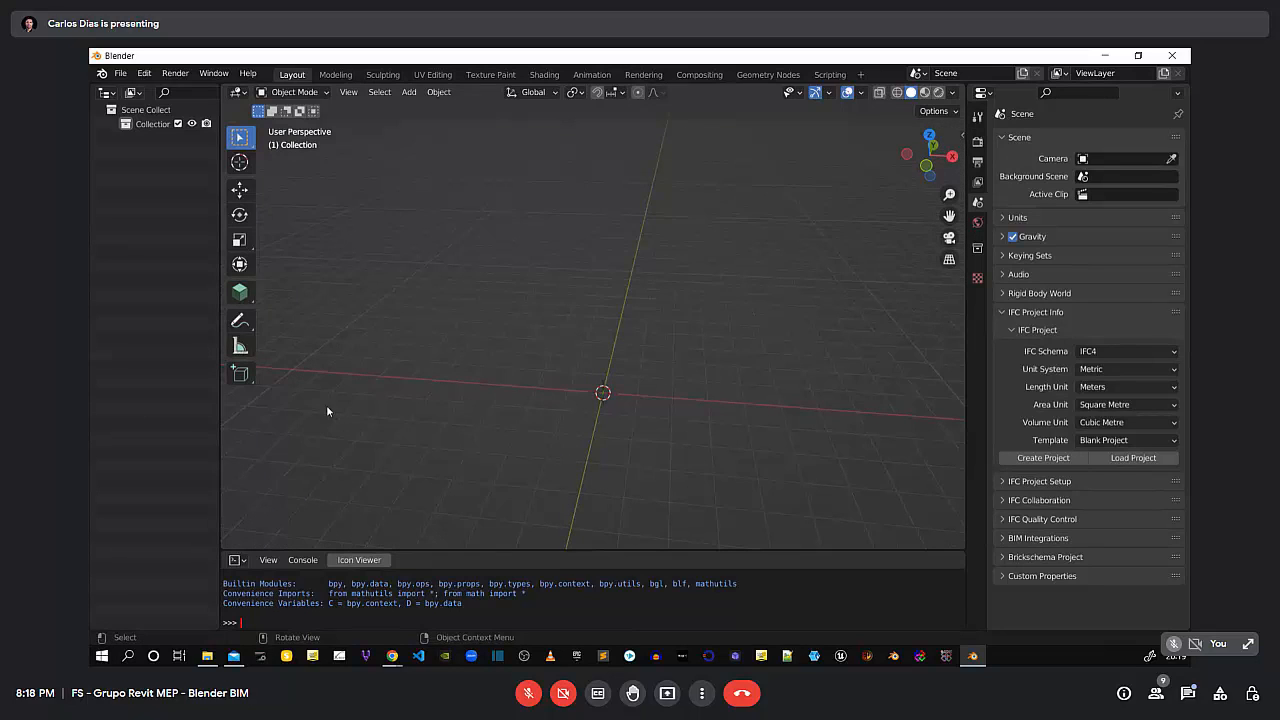
mouse_move(455, 548)
left_mouse_down()
mouse_move(454, 560)
mouse_move(454, 523)
mouse_move(457, 555)
left_mouse_up()
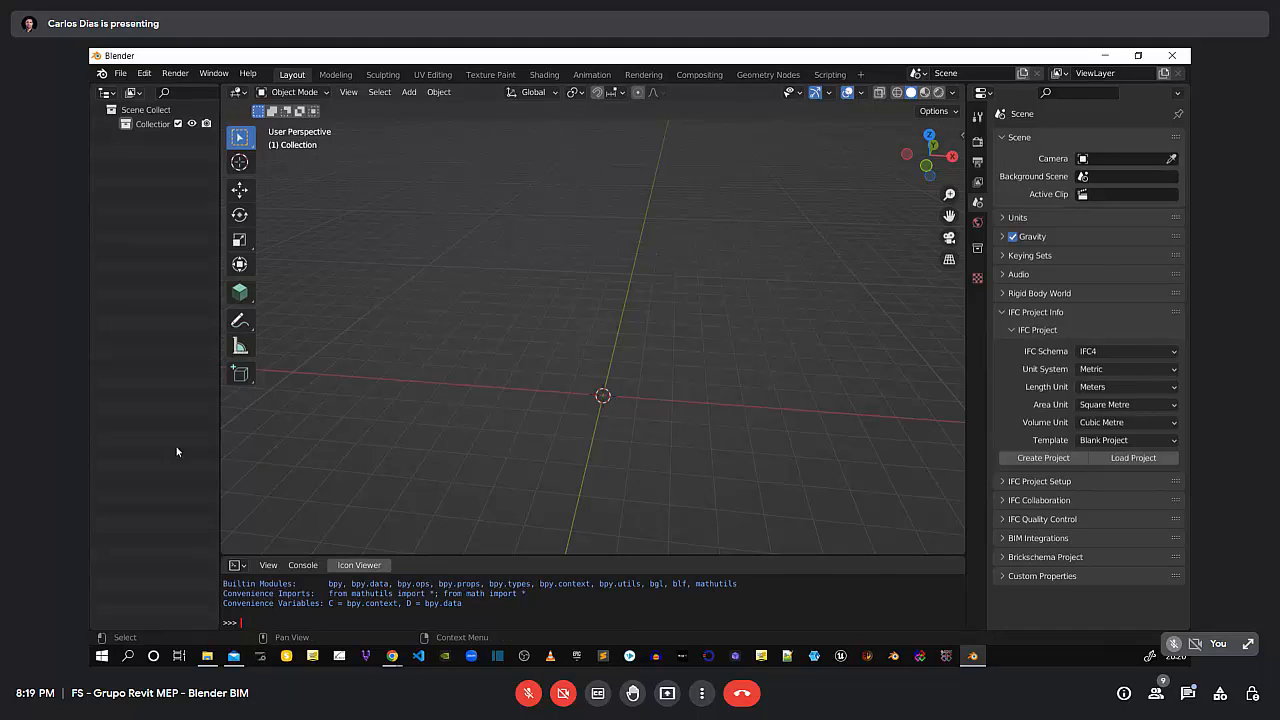
left_click_drag(220, 403, 264, 402)
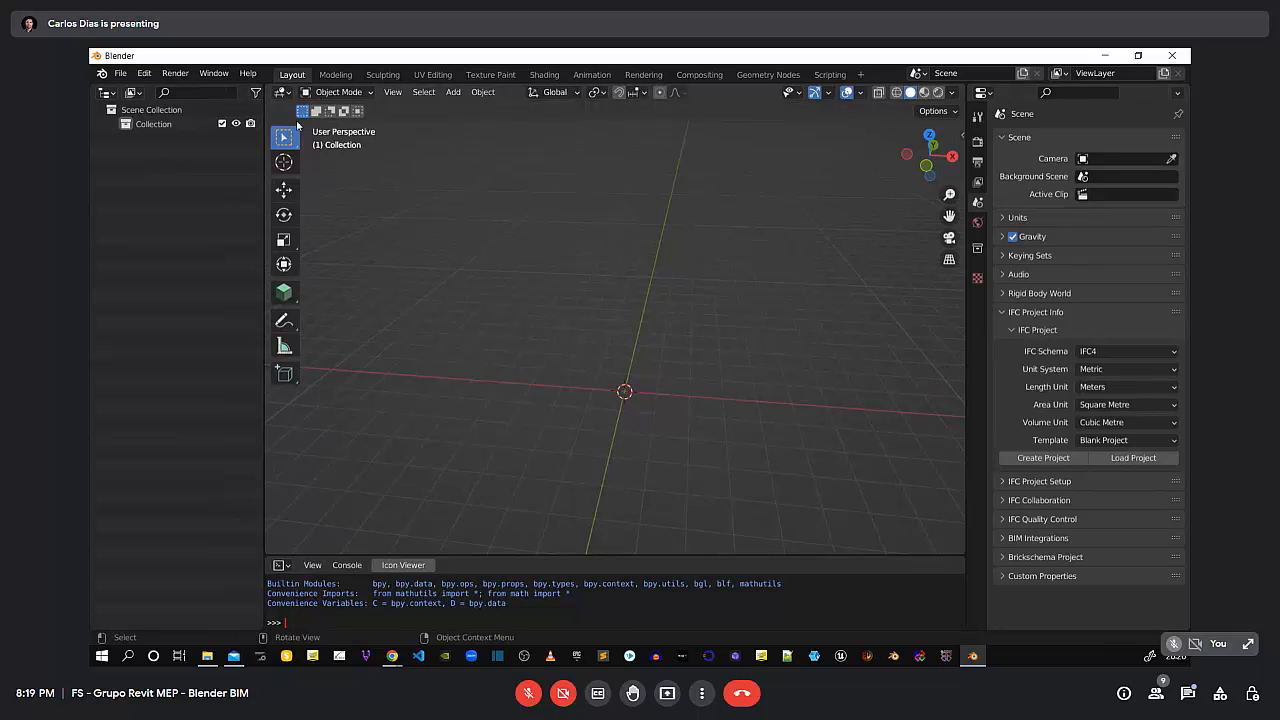
left_click_drag(264, 162, 242, 162)
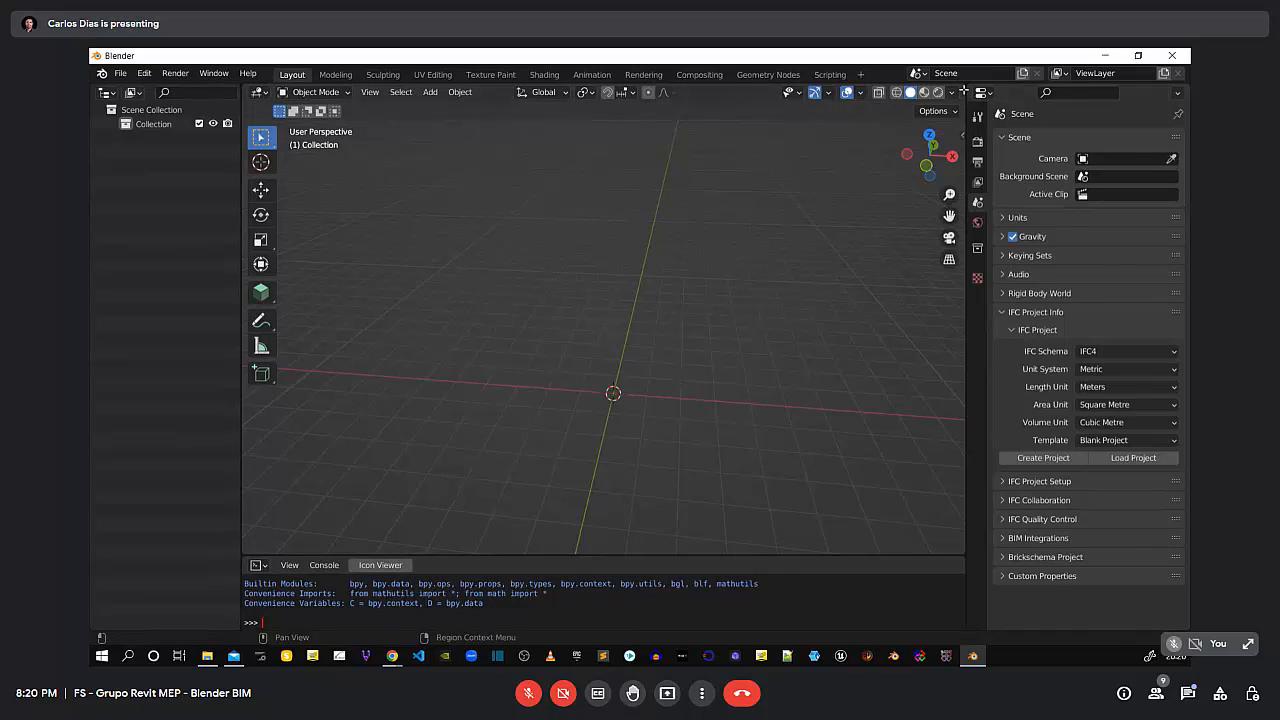
Split the 3D viewport vertically with a Text Editor in the new area, and merge the areas back into one viewport
left_click_drag(963, 89, 687, 98)
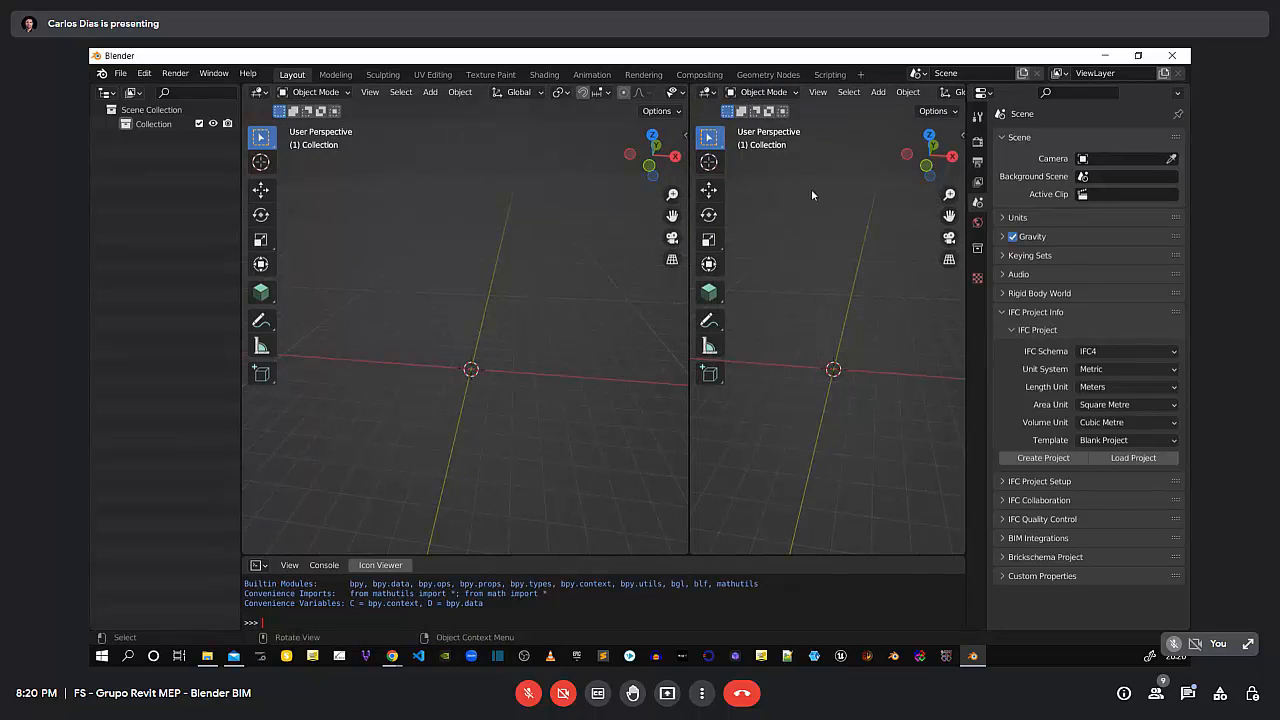
left_click(707, 92)
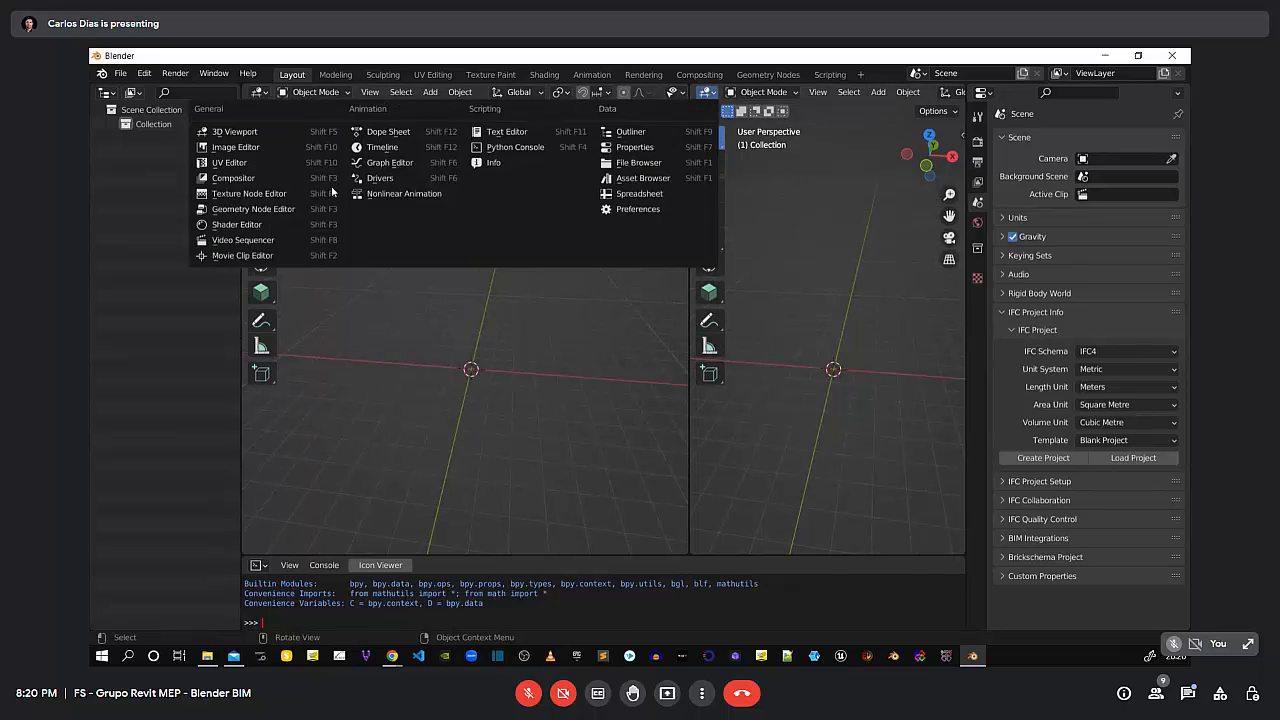
left_click(512, 132)
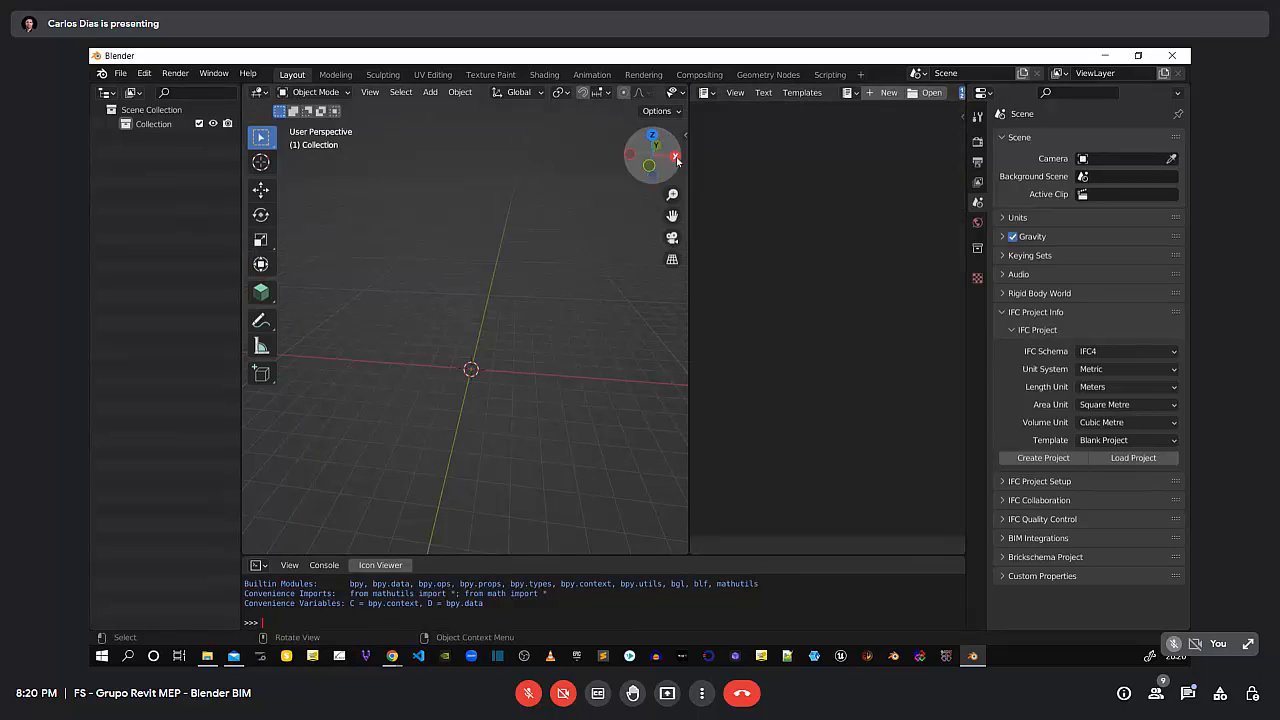
left_click_drag(690, 162, 638, 167)
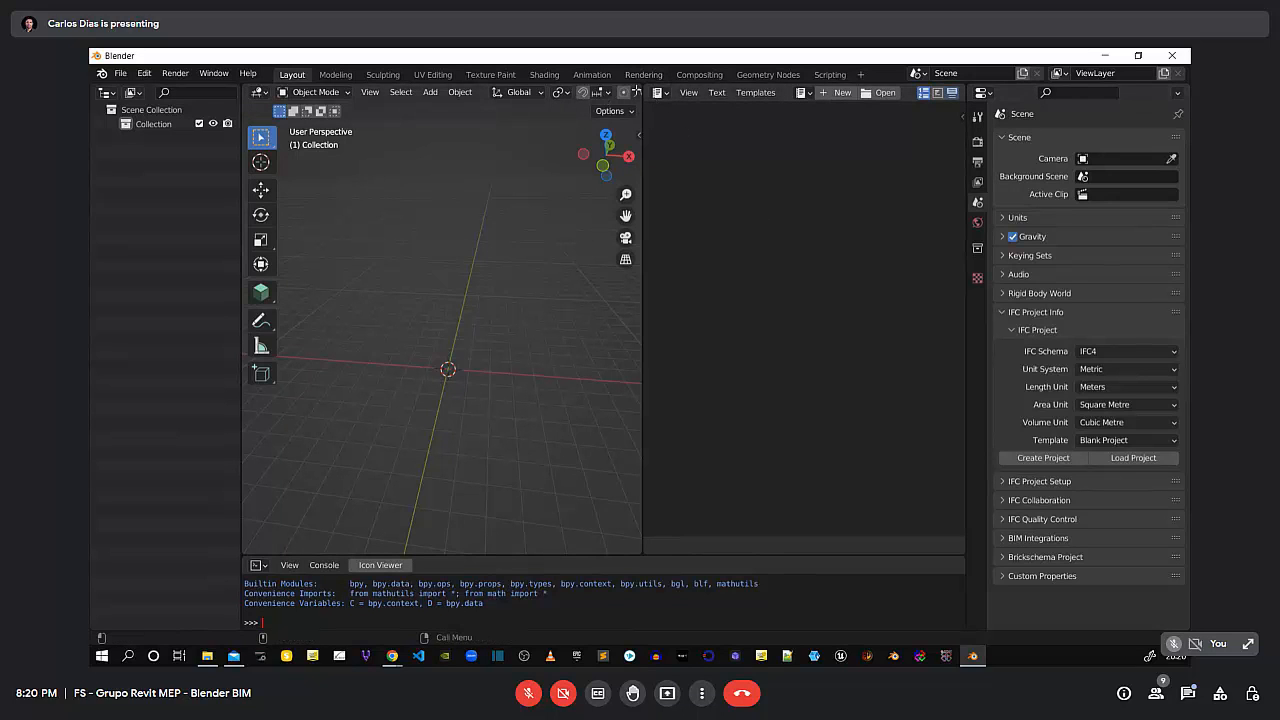
left_click_drag(637, 91, 660, 463)
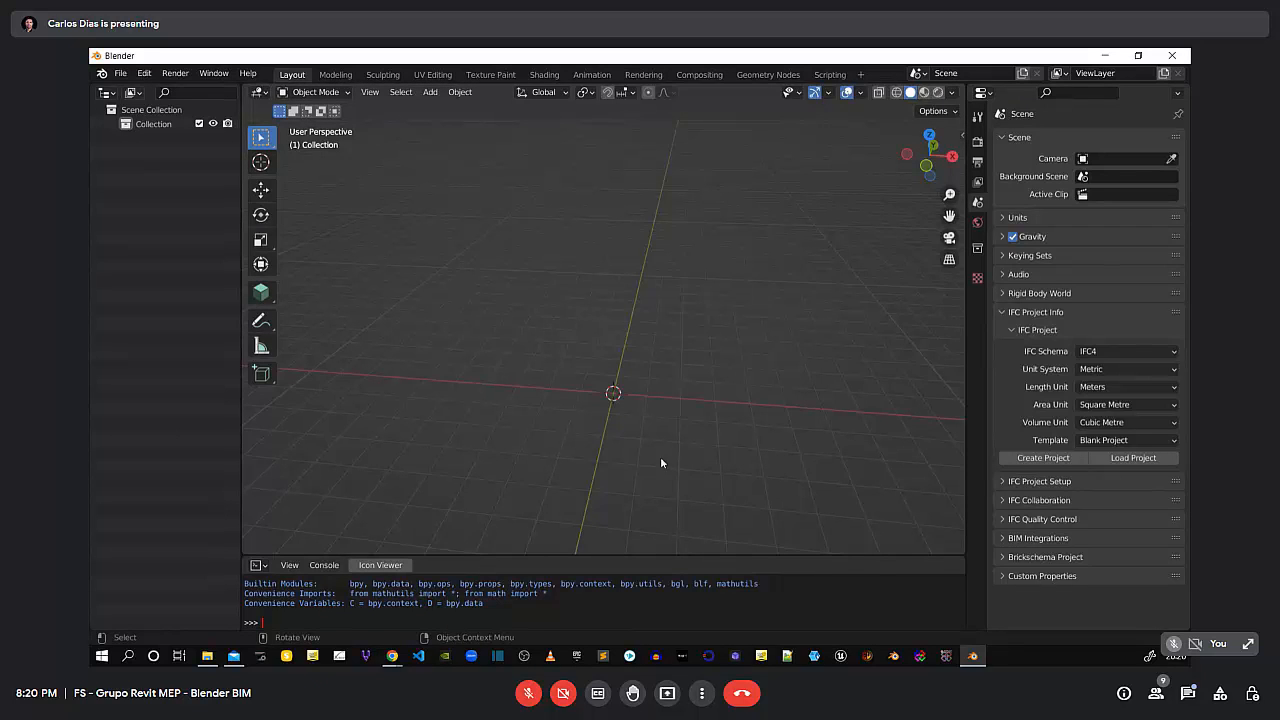
Make the Python console area taller and widen the Properties editor beside the 3D viewport
left_click_drag(293, 556, 295, 490)
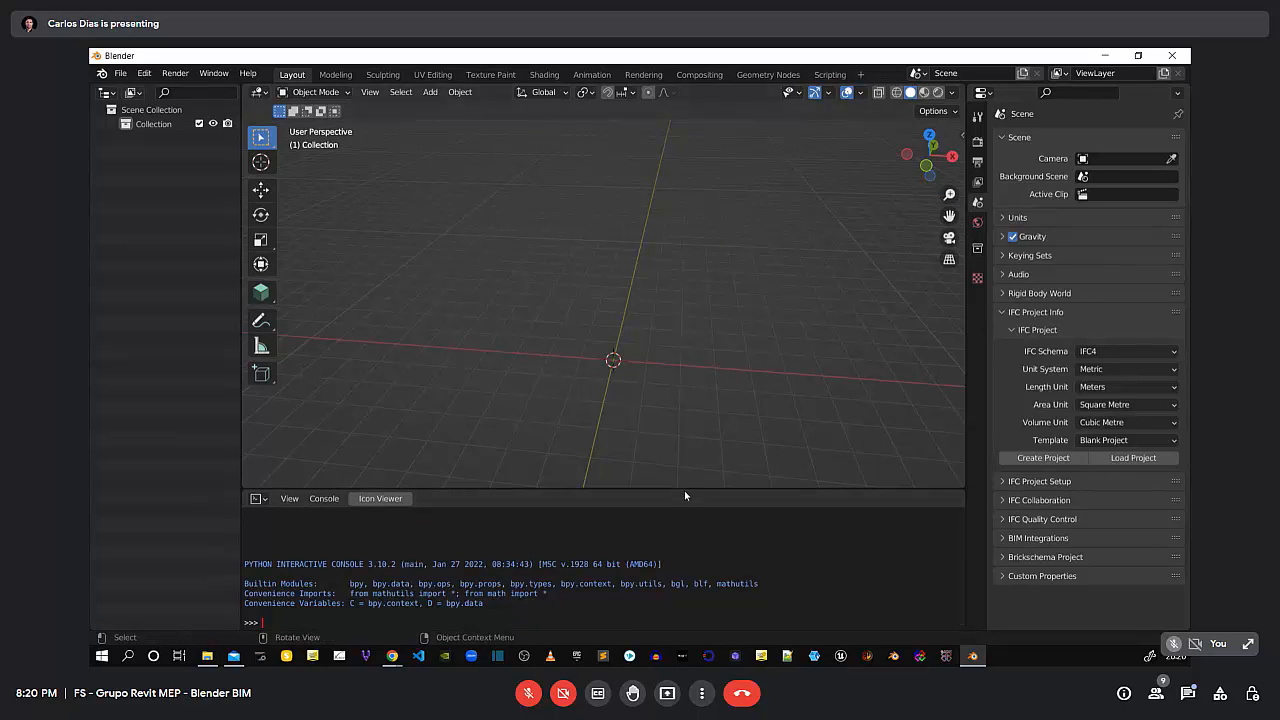
left_click_drag(684, 489, 682, 519)
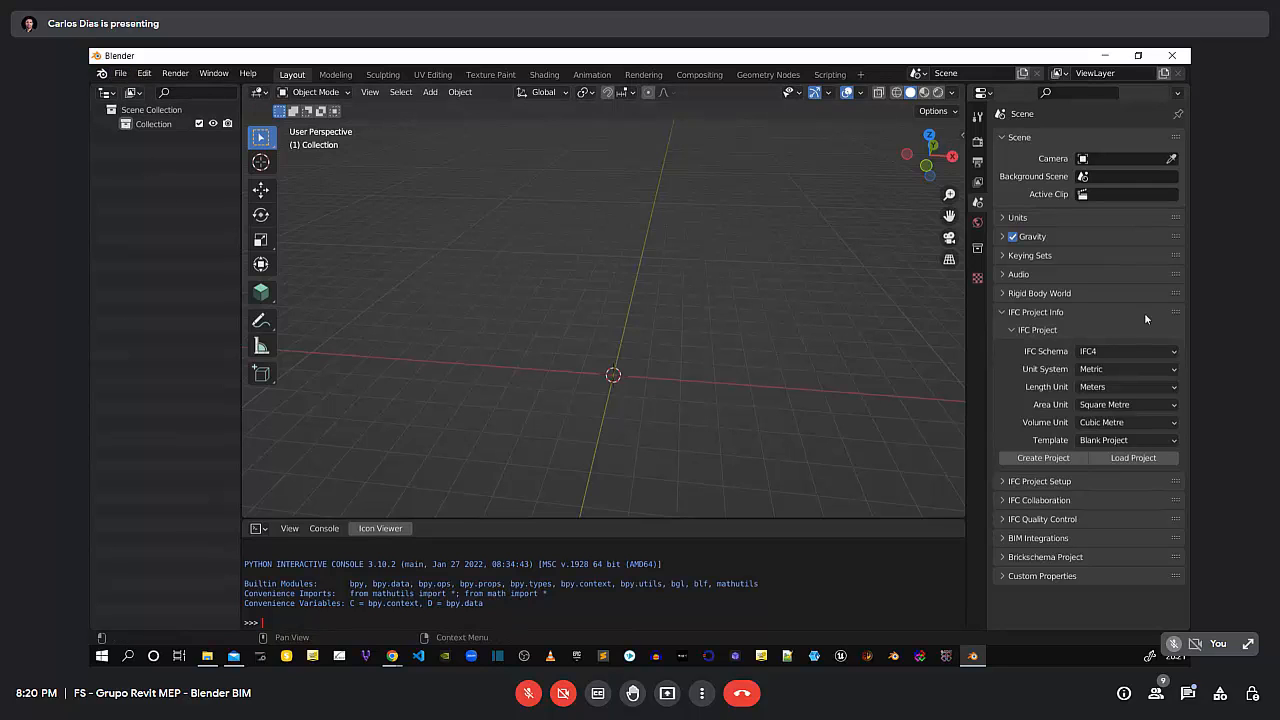
left_click_drag(963, 300, 823, 305)
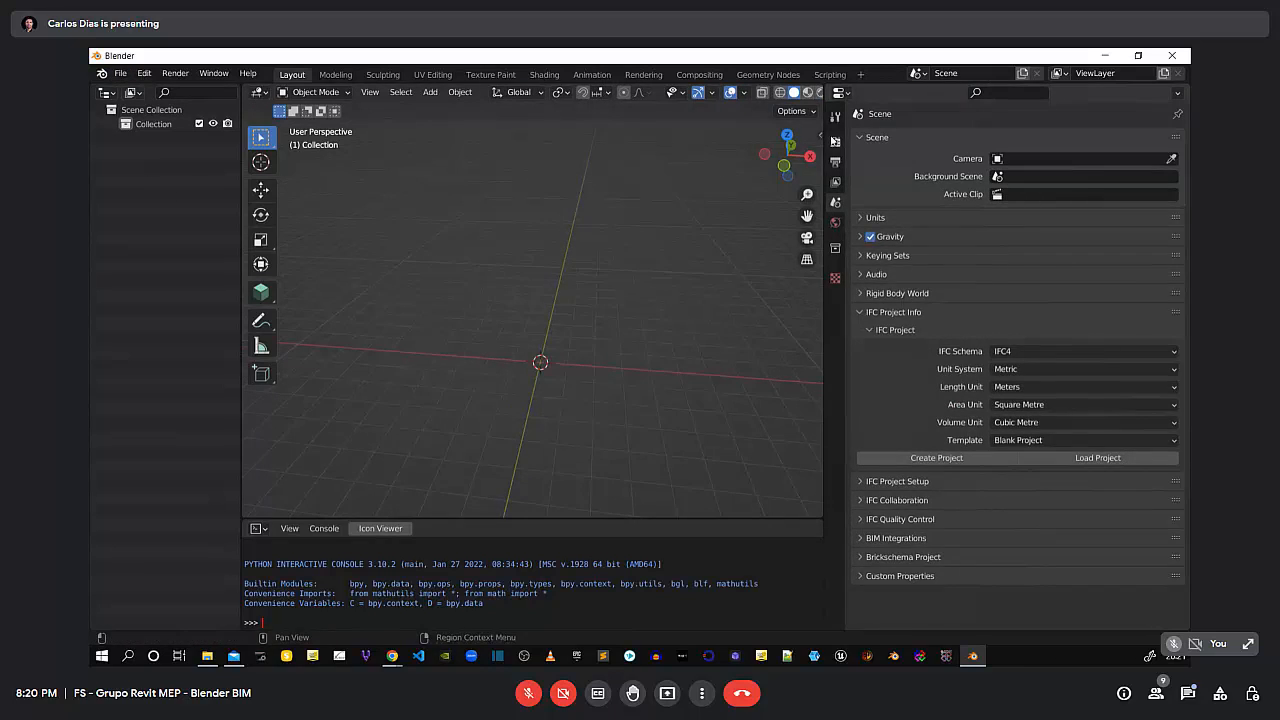
View the render properties, return to the scene properties, and narrow the Properties editor to give the 3D viewport more width
left_click(835, 143)
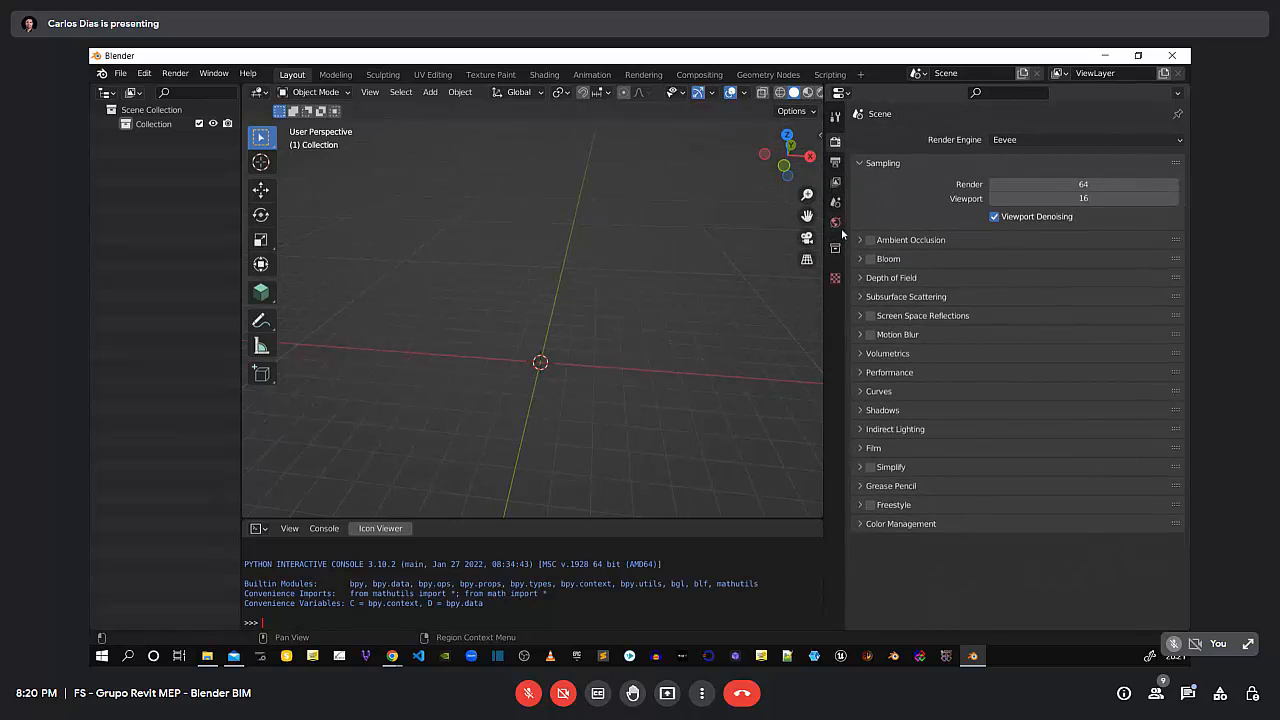
left_click(835, 201)
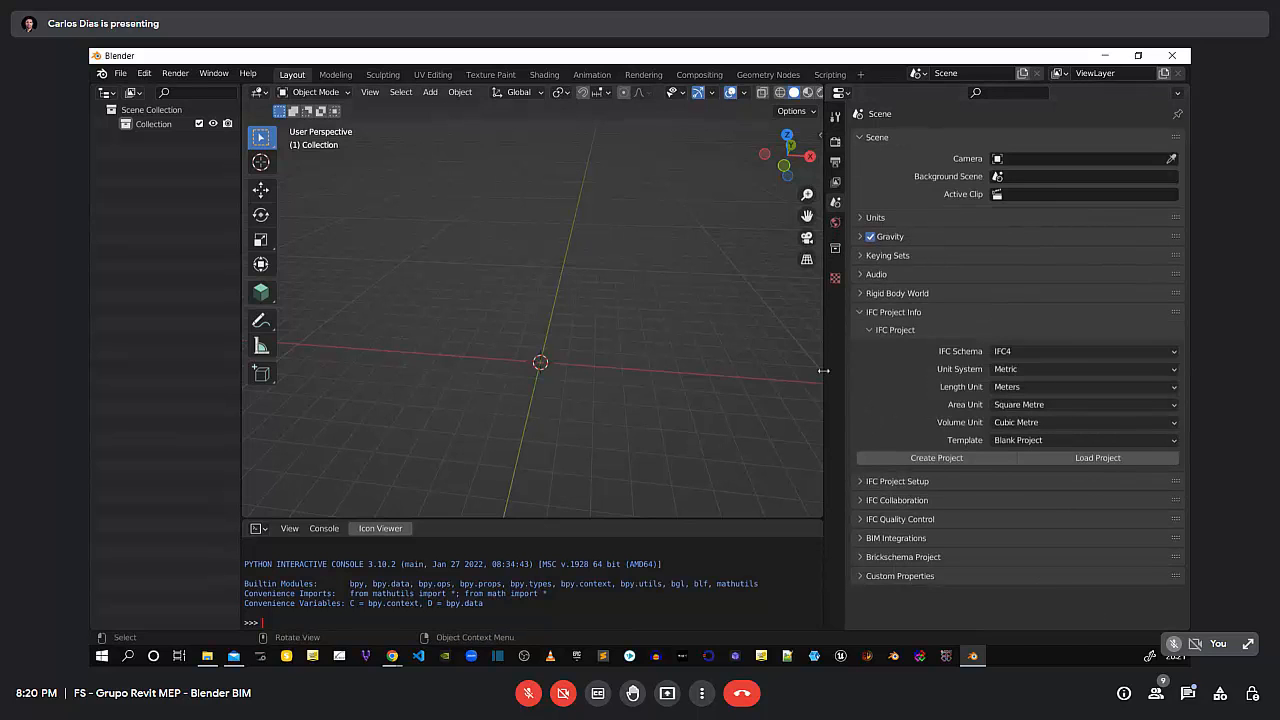
left_click_drag(823, 370, 880, 371)
middle_click_drag(863, 382, 296, 284)
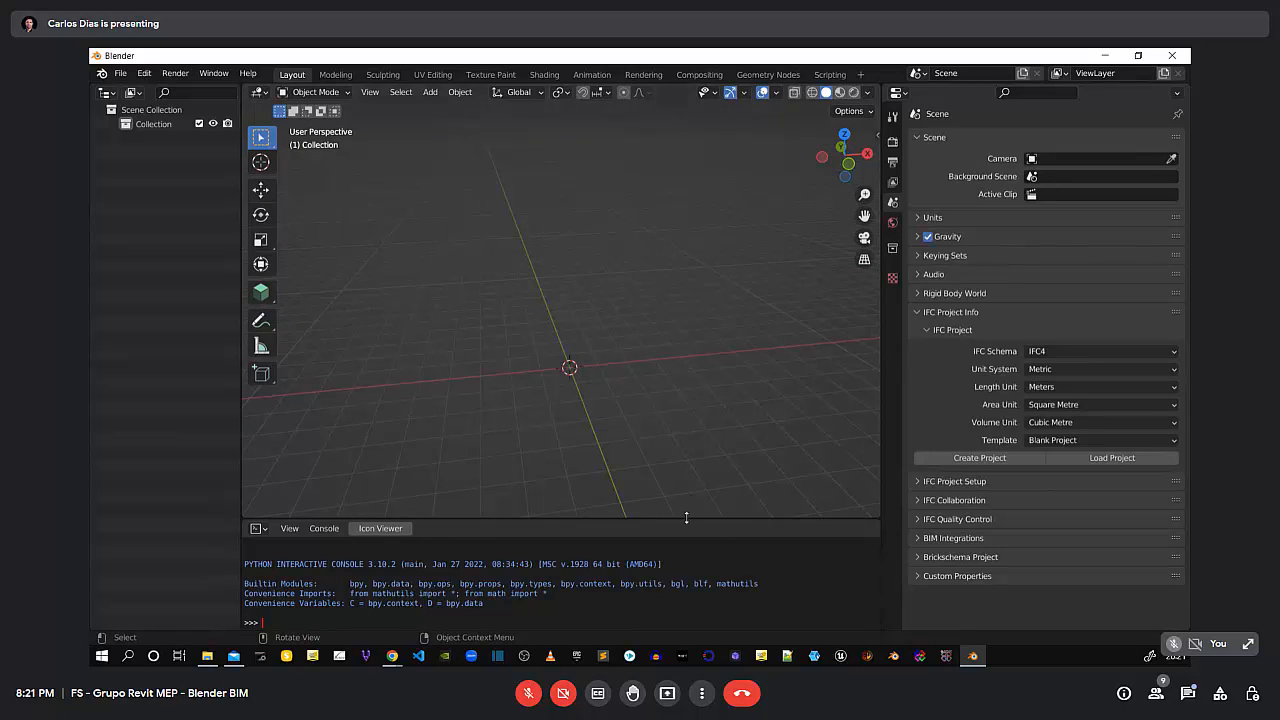
Adjust the height of the Python console area below the 3D viewport, leaving it slightly shorter
left_click_drag(687, 519, 683, 540)
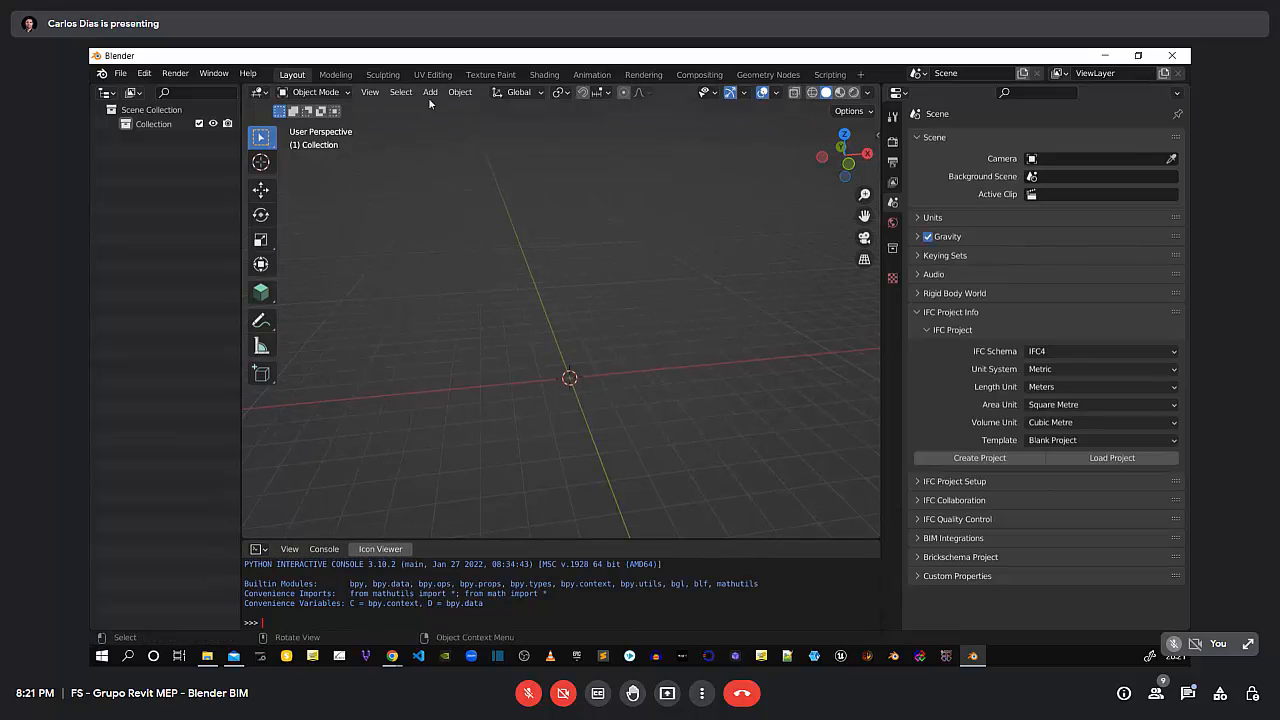
left_click(400, 92)
left_click_drag(538, 540, 534, 464)
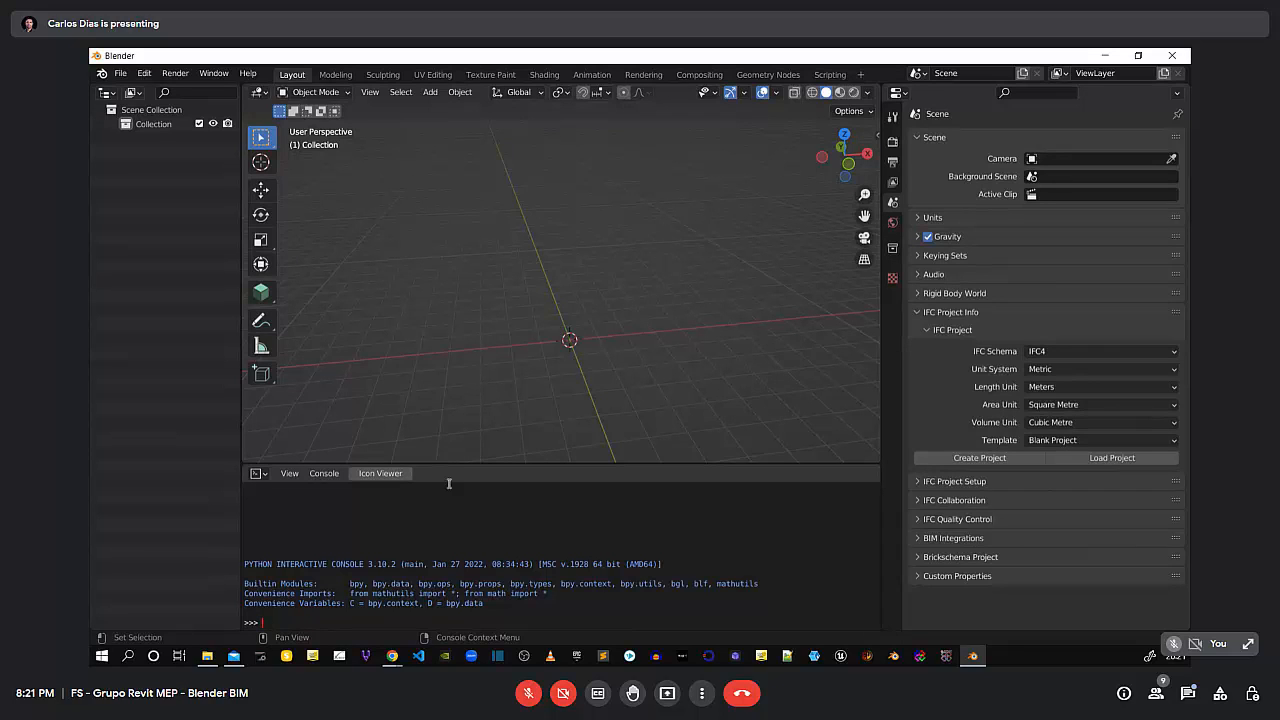
left_click_drag(460, 466, 455, 513)
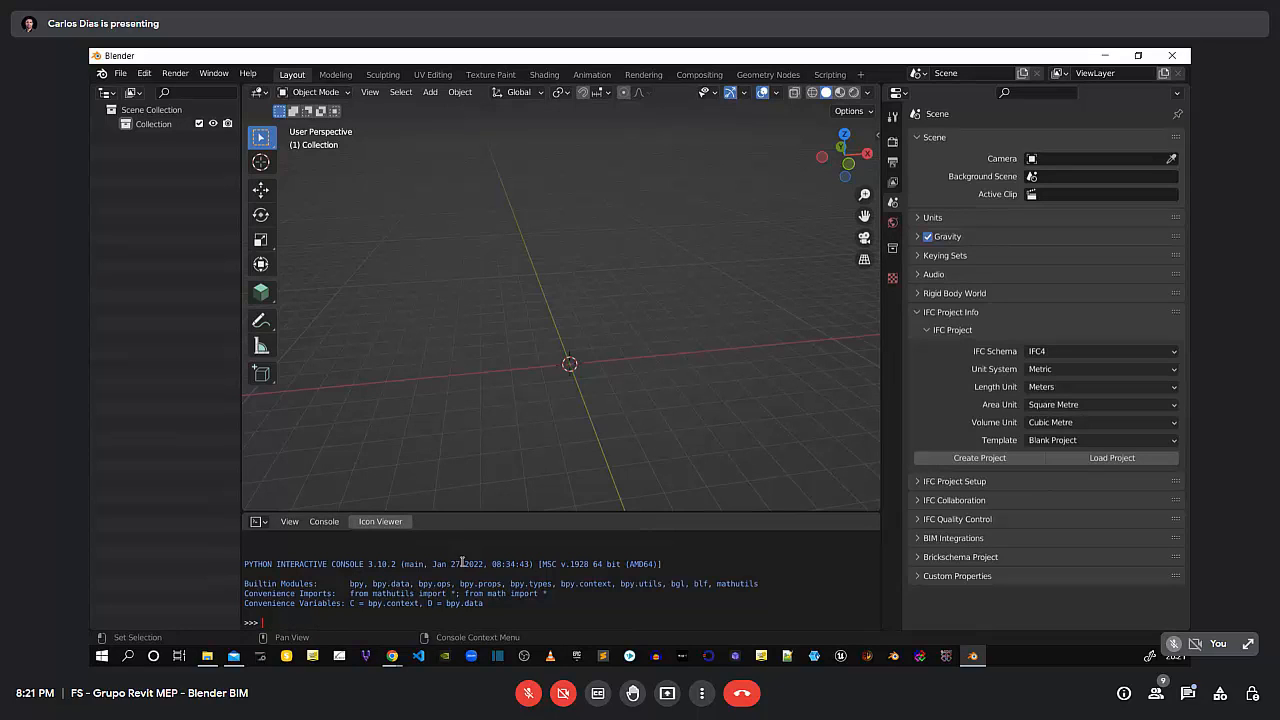
left_click_drag(481, 511, 480, 527)
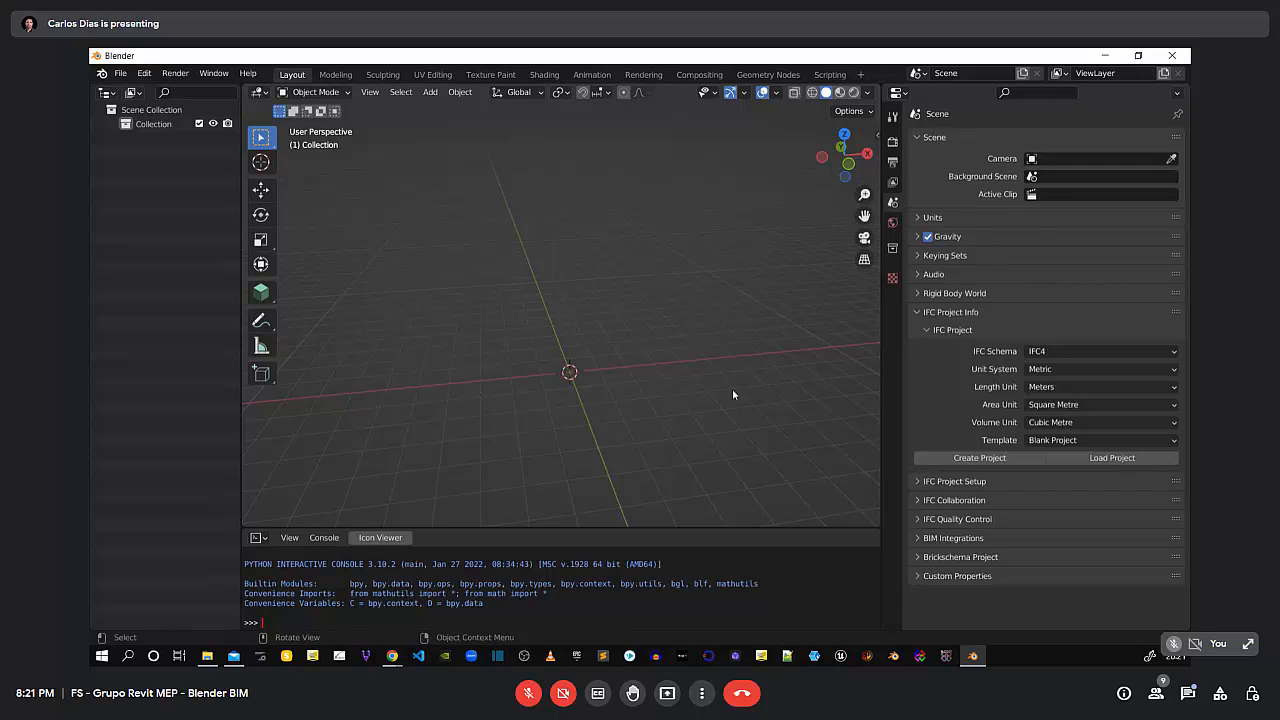
Add a mesh cube at the 3D cursor in the scene
middle_click_drag(732, 388, 635, 418)
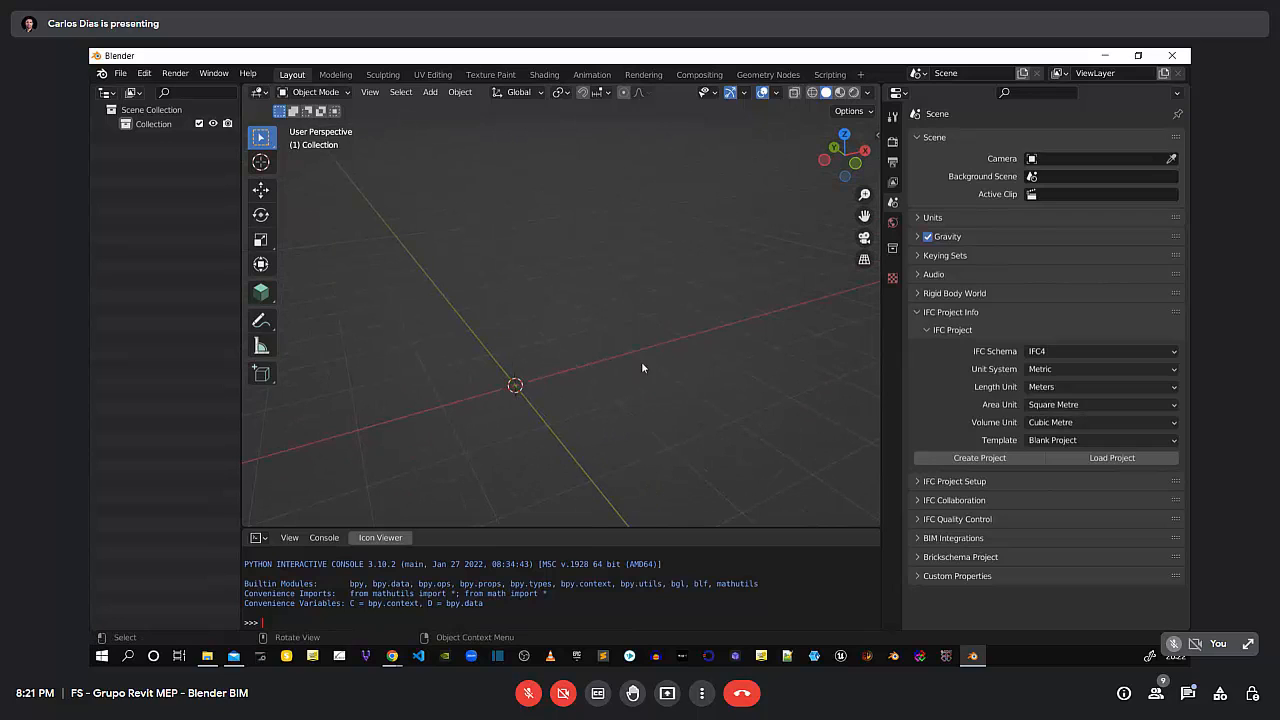
key("shift")
key("shift+a")
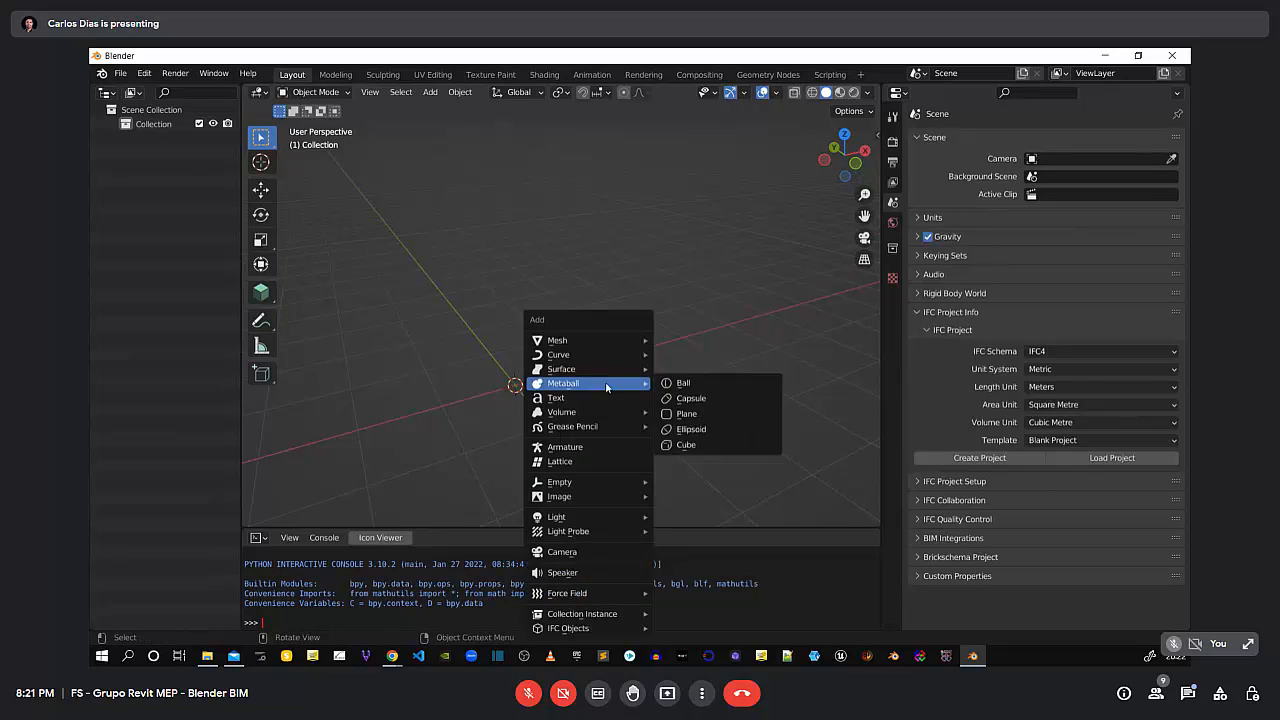
mouse_move(600, 340)
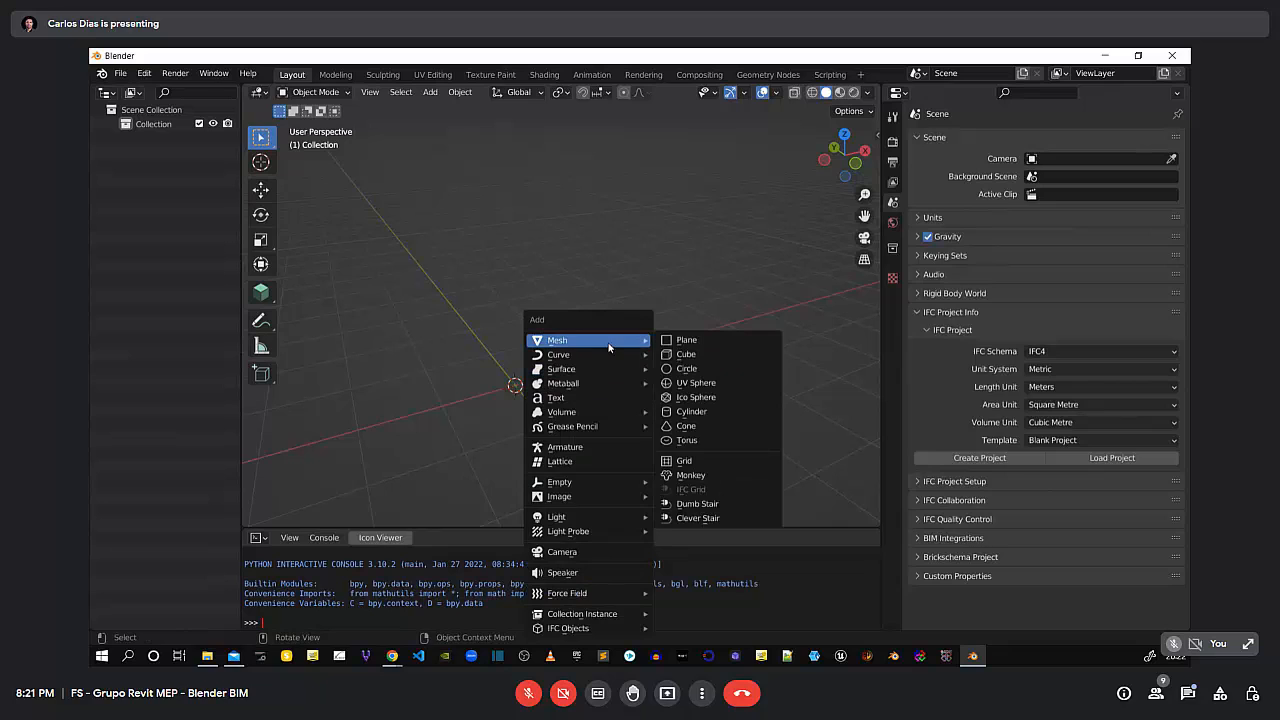
left_click(711, 354)
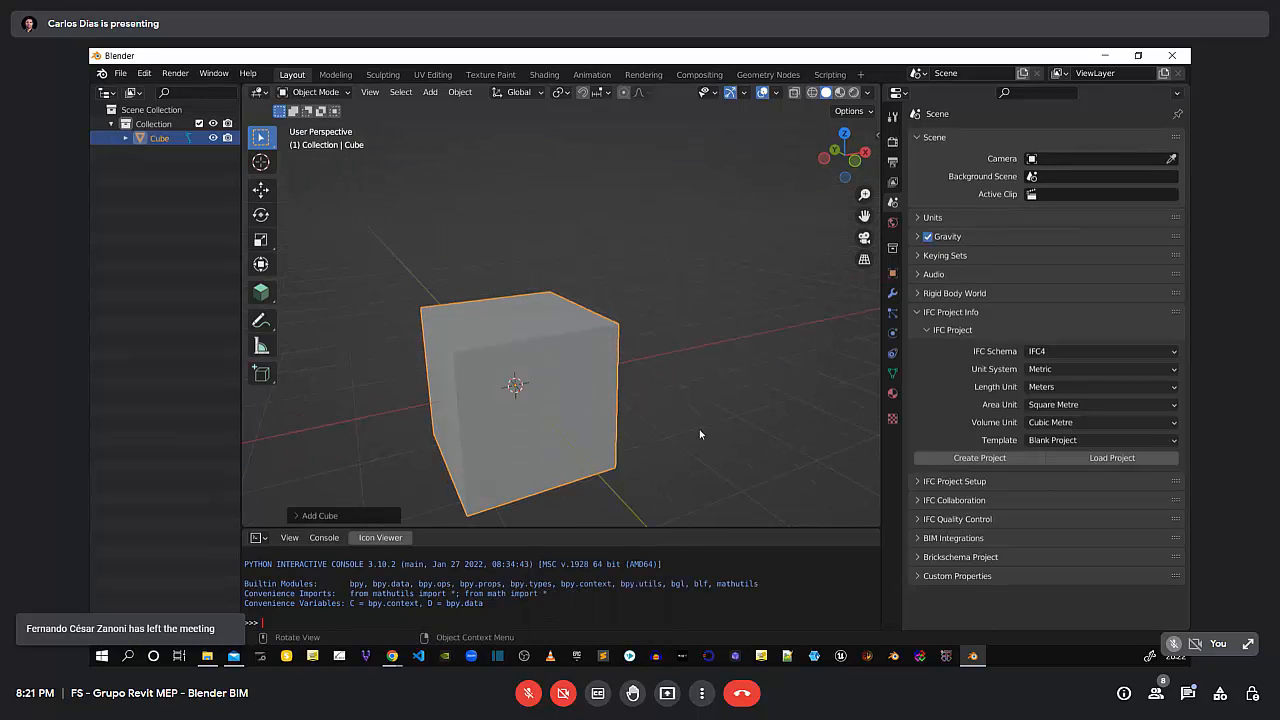
middle_click_drag(691, 404, 721, 397)
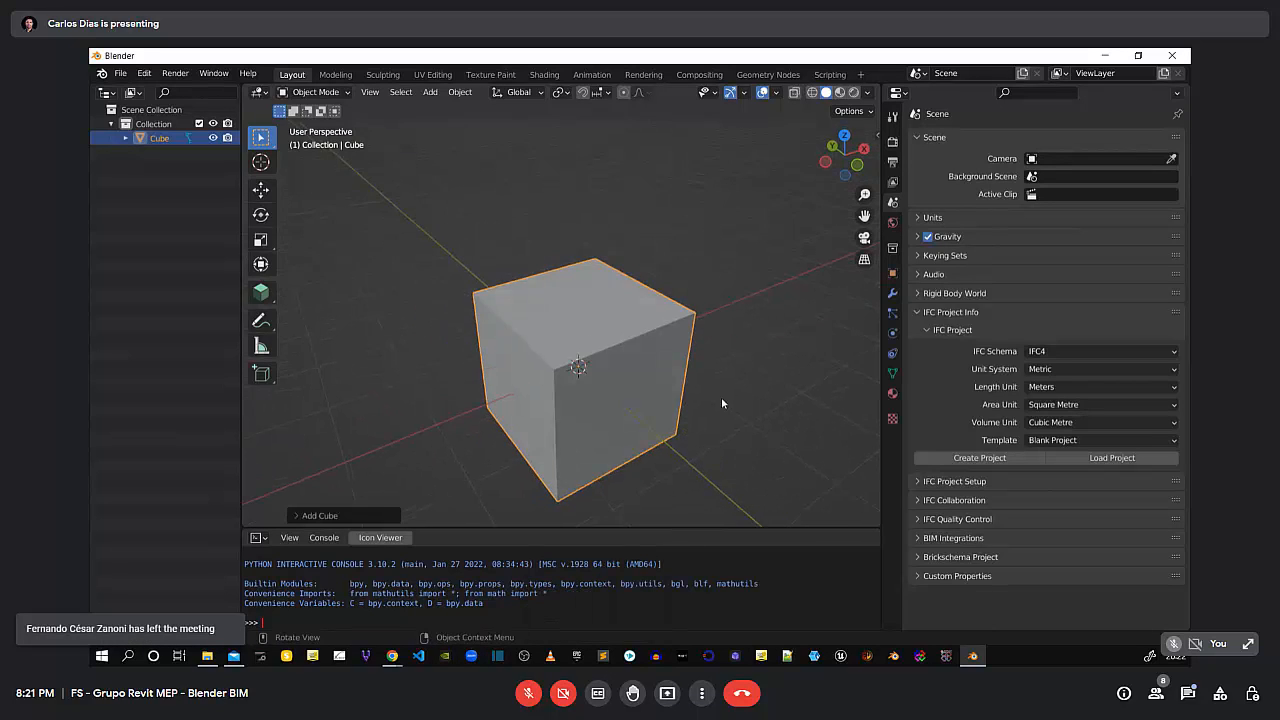
middle_click_drag(471, 280, 453, 388)
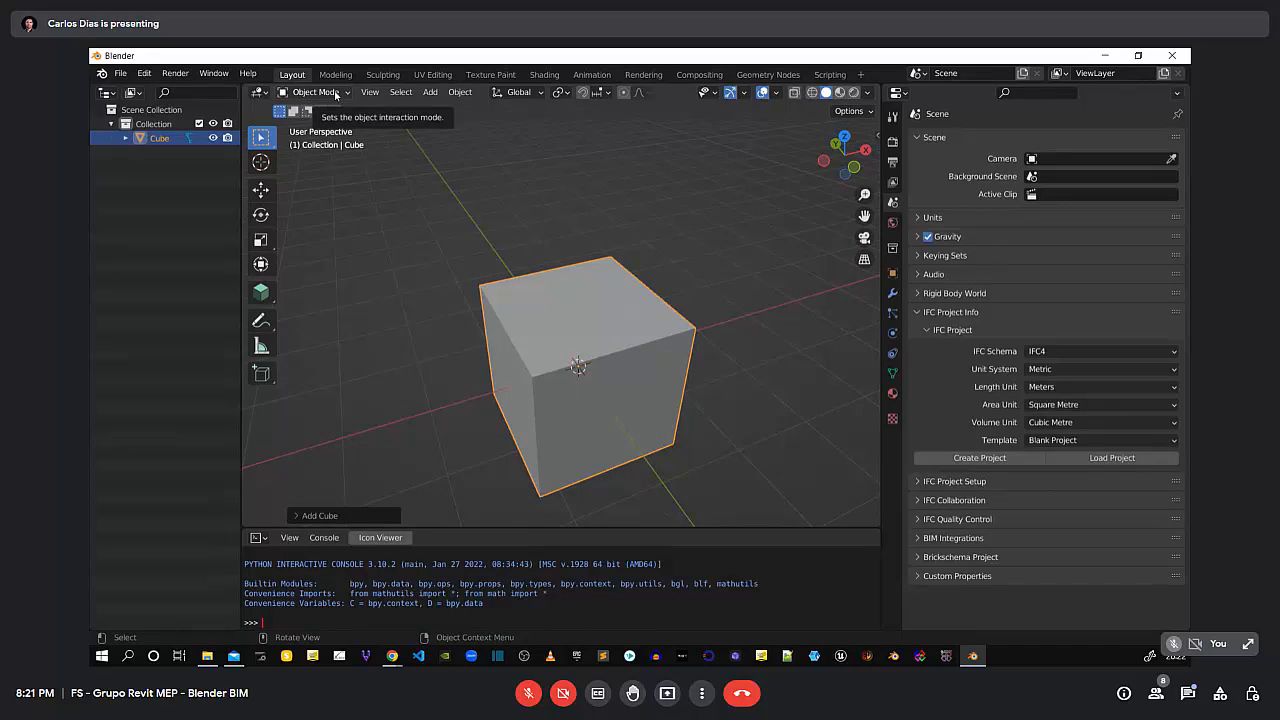
Try moving the cube freely and along the global Z and Y axes, and cancel the move
middle_click_drag(657, 397, 714, 372)
left_click(714, 372)
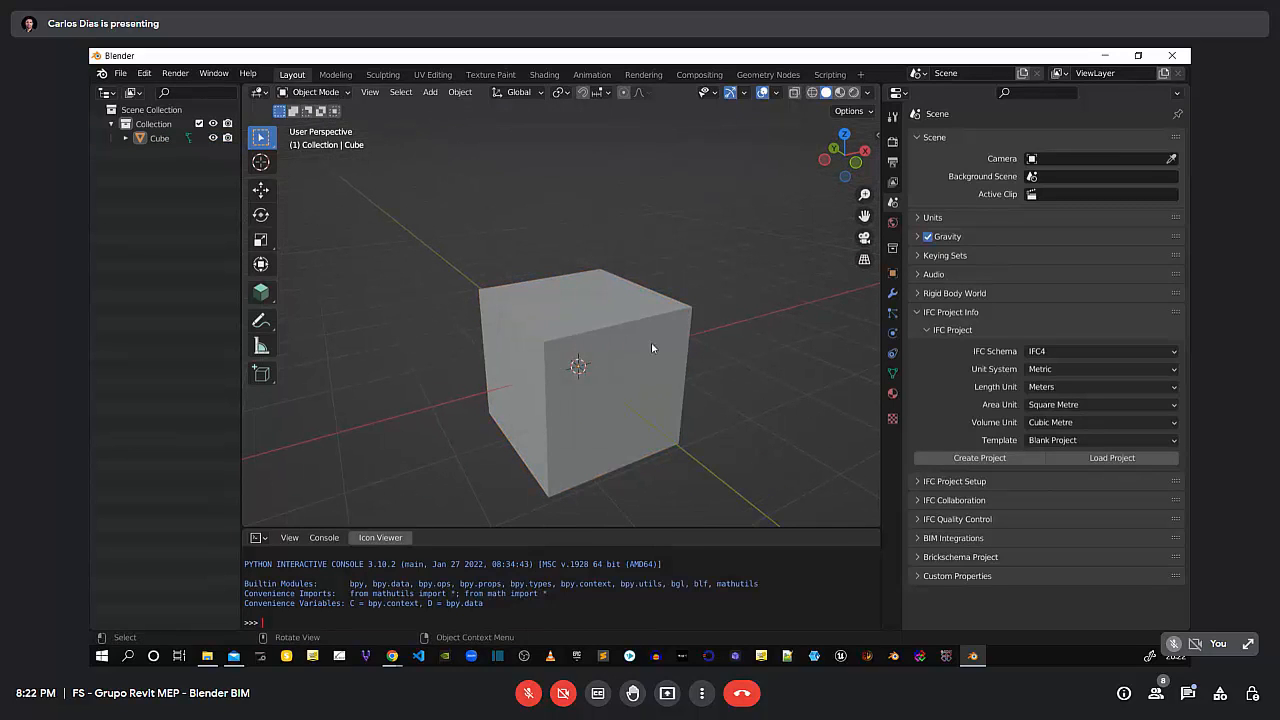
left_click(578, 366)
middle_click_drag(580, 365, 620, 361)
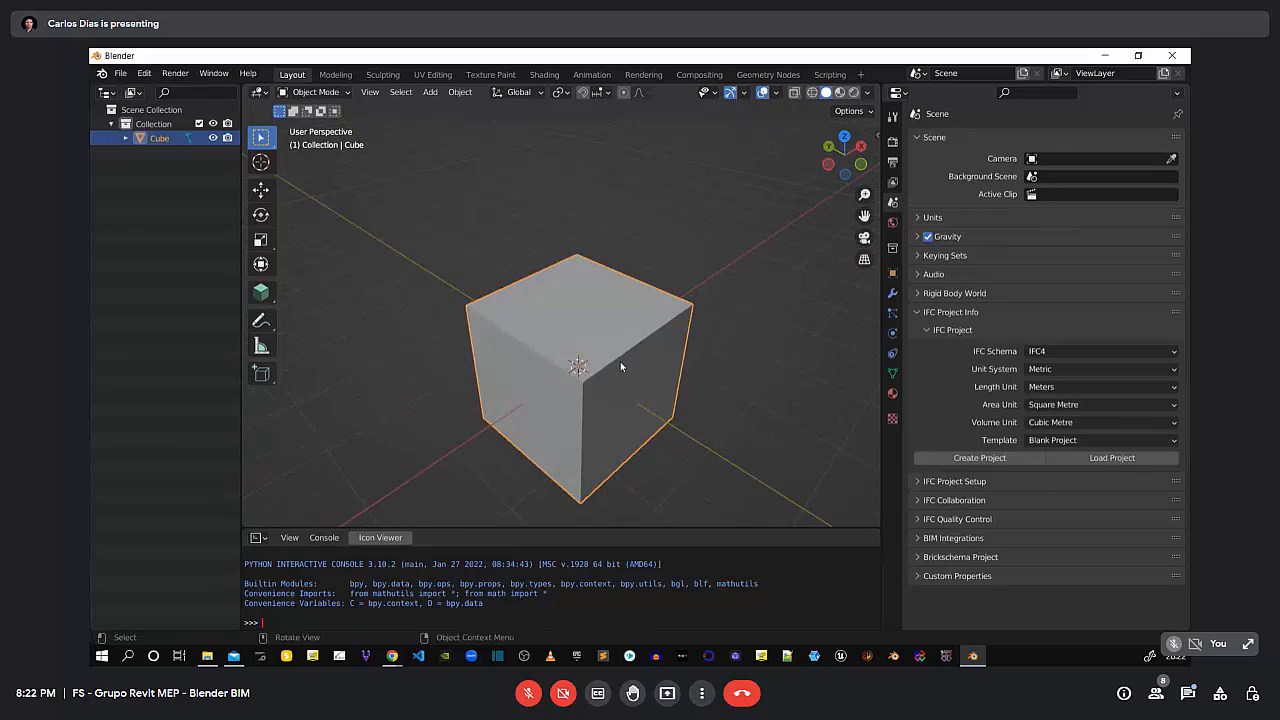
key("g")
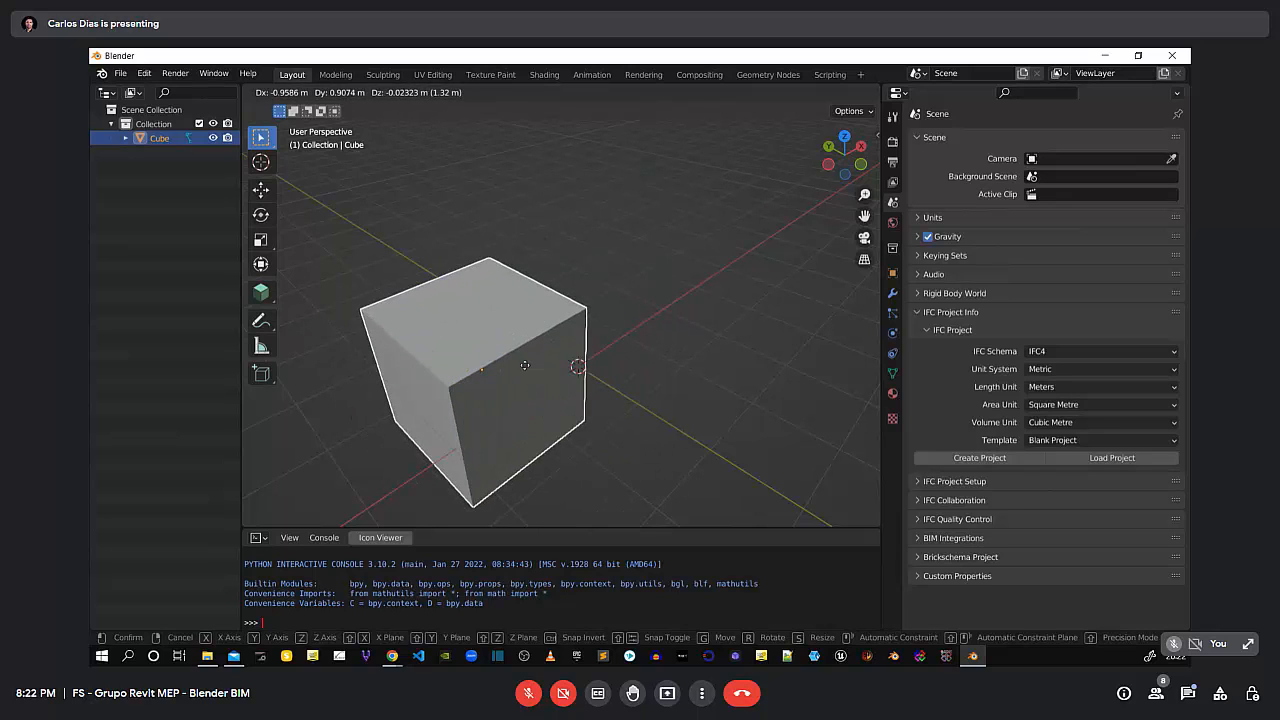
key("z")
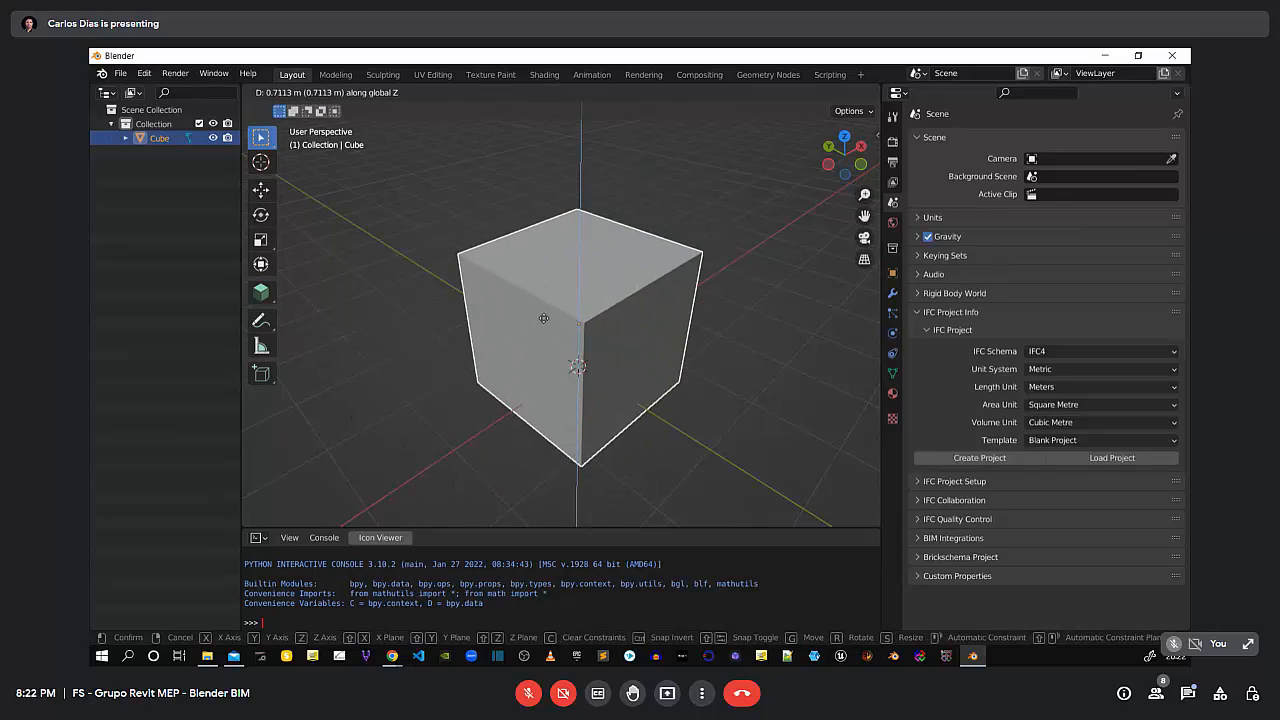
key("x")
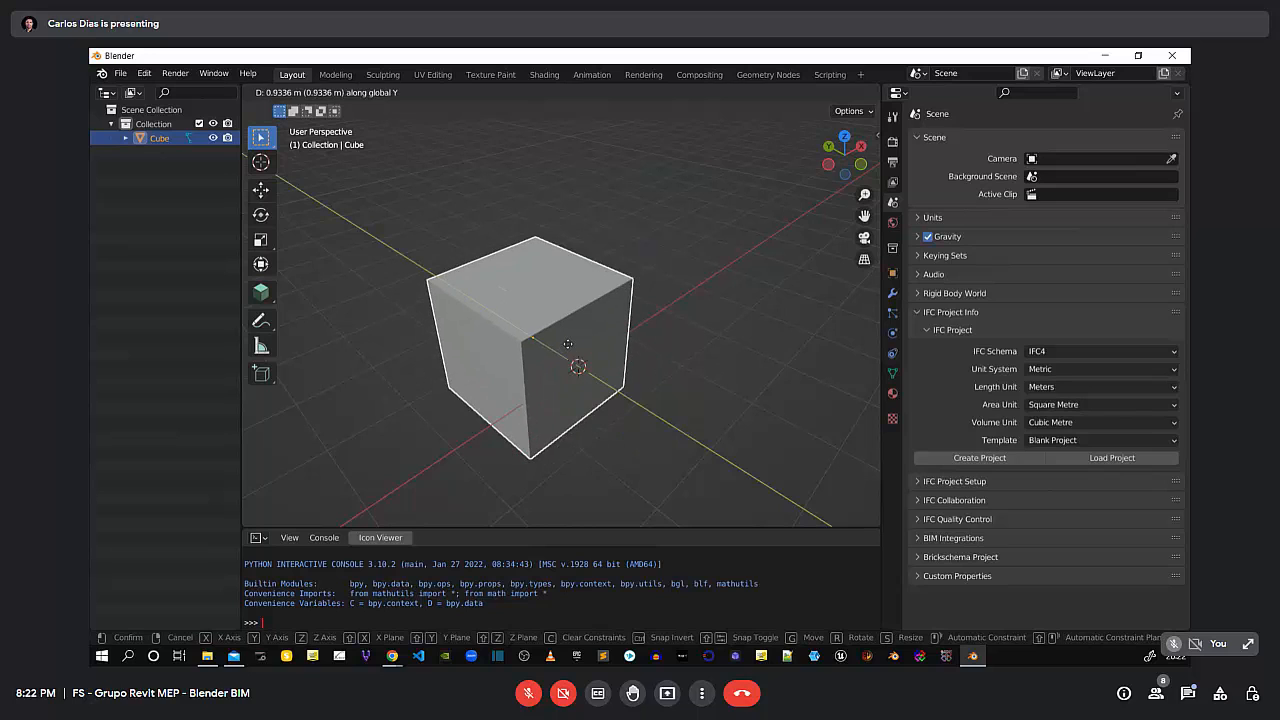
right_click(623, 325)
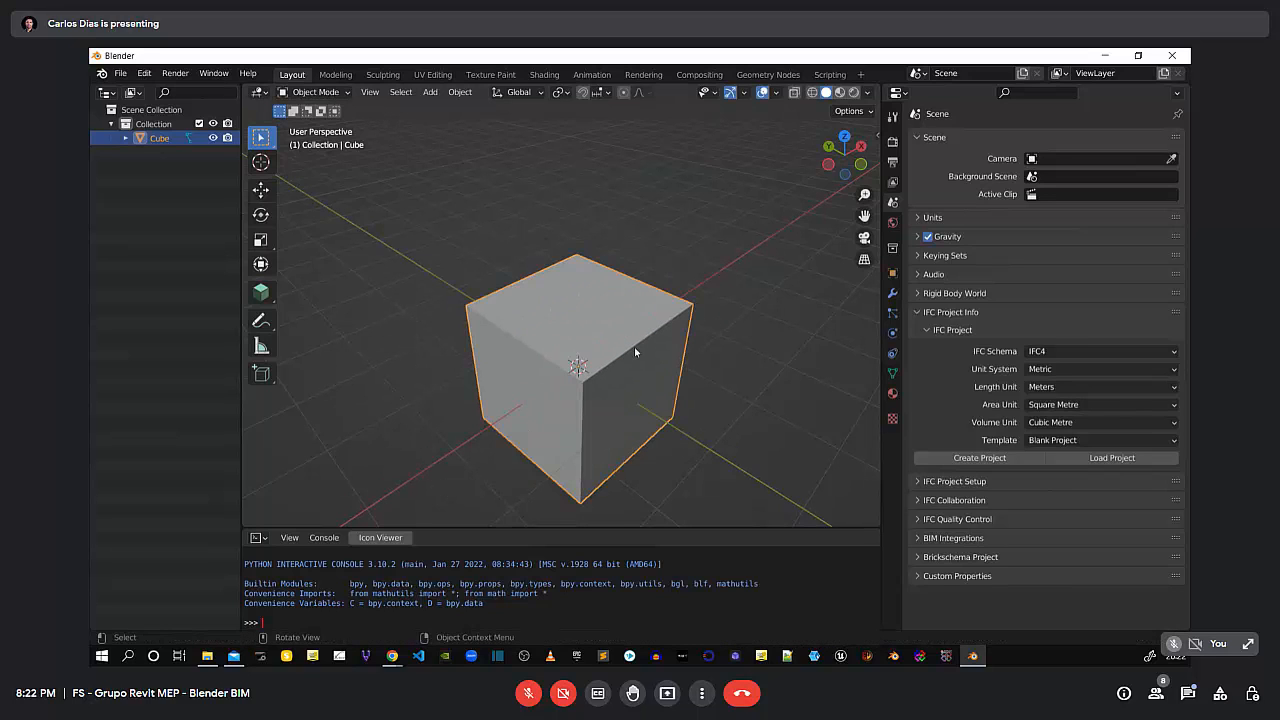
Try rotating the cube freely twice, cancelling each rotation
key("r")
right_click(666, 394)
key("r")
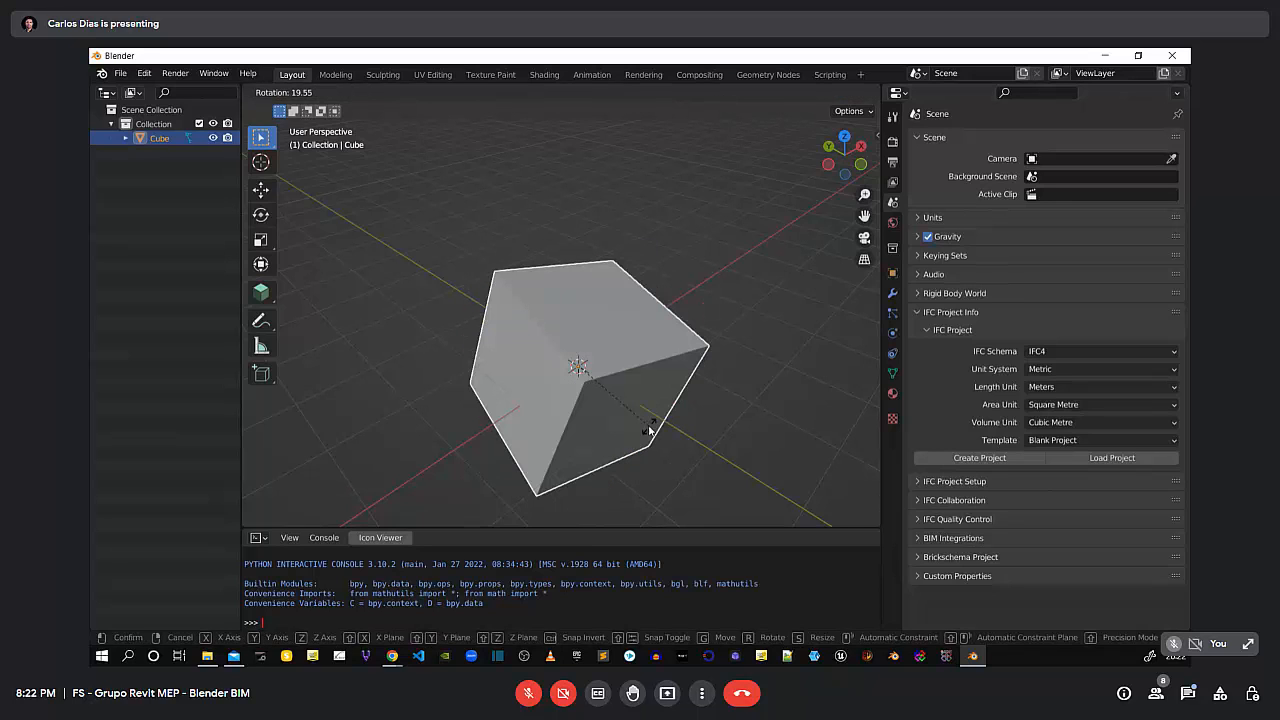
right_click(682, 427)
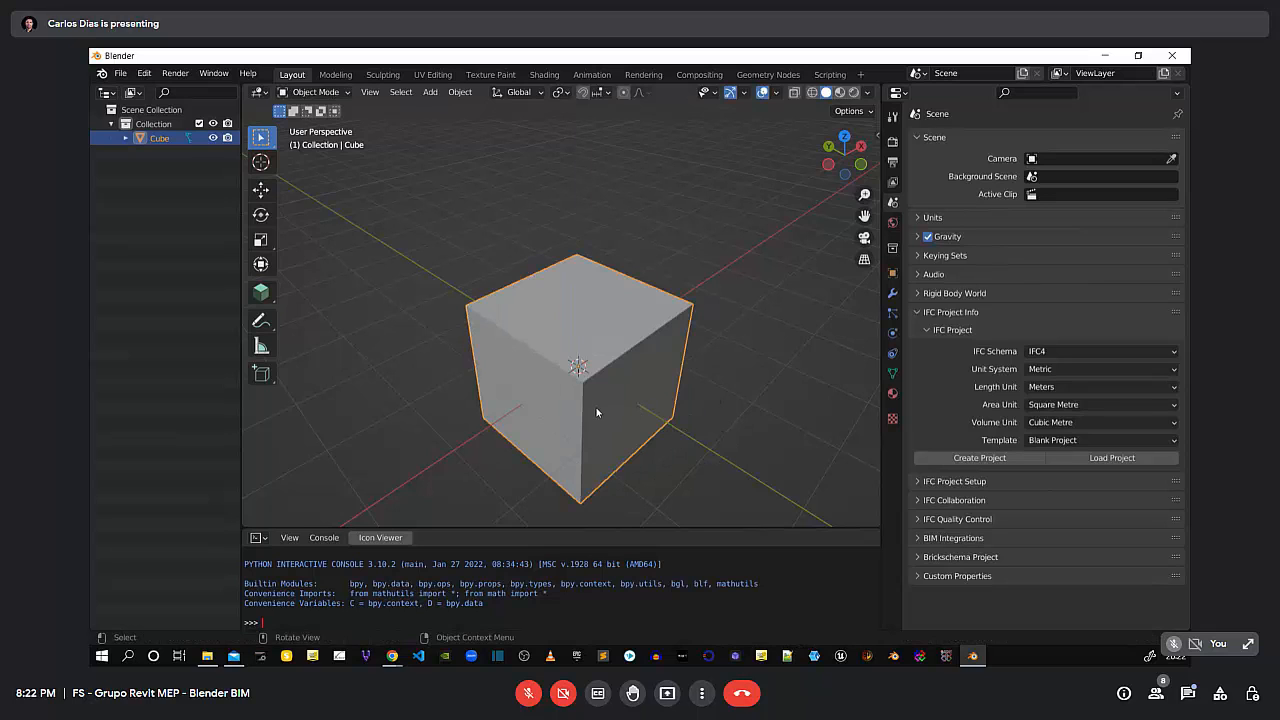
Duplicate the cube in place, keeping the copy at the original's position
key("shift+d")
right_click(645, 510)
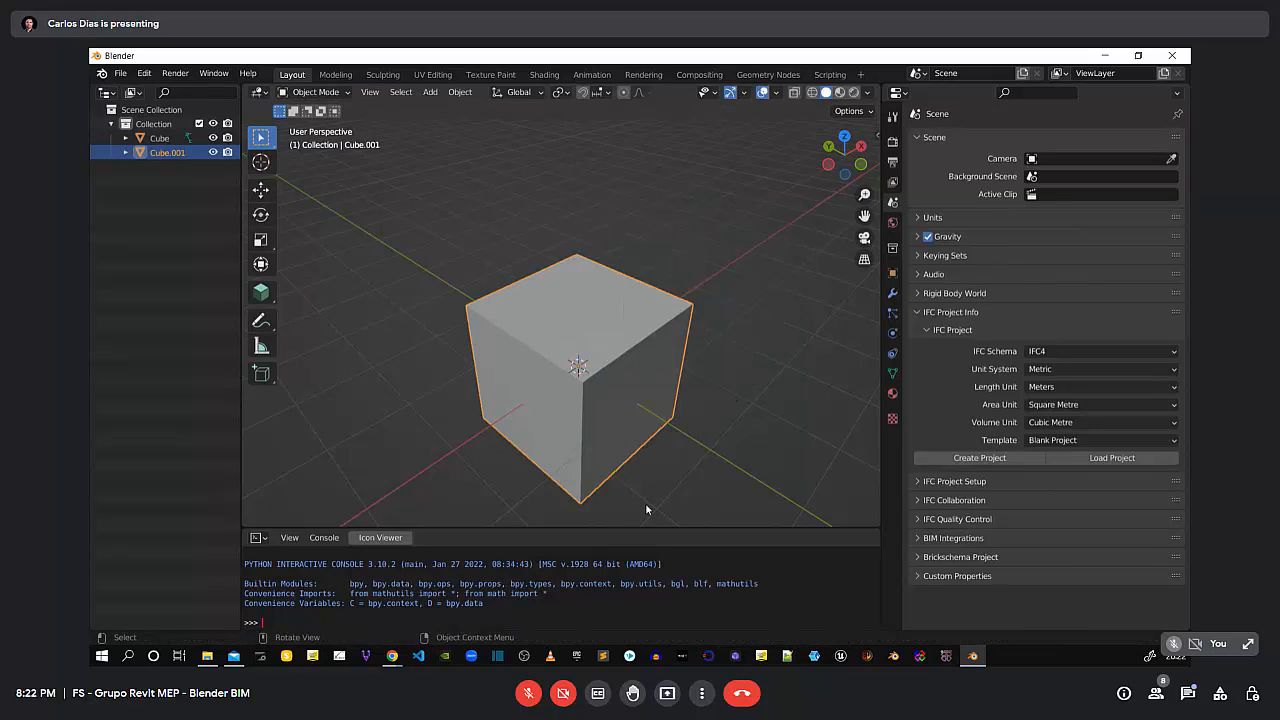
middle_click_drag(641, 426, 659, 446)
middle_click_drag(560, 438, 604, 413)
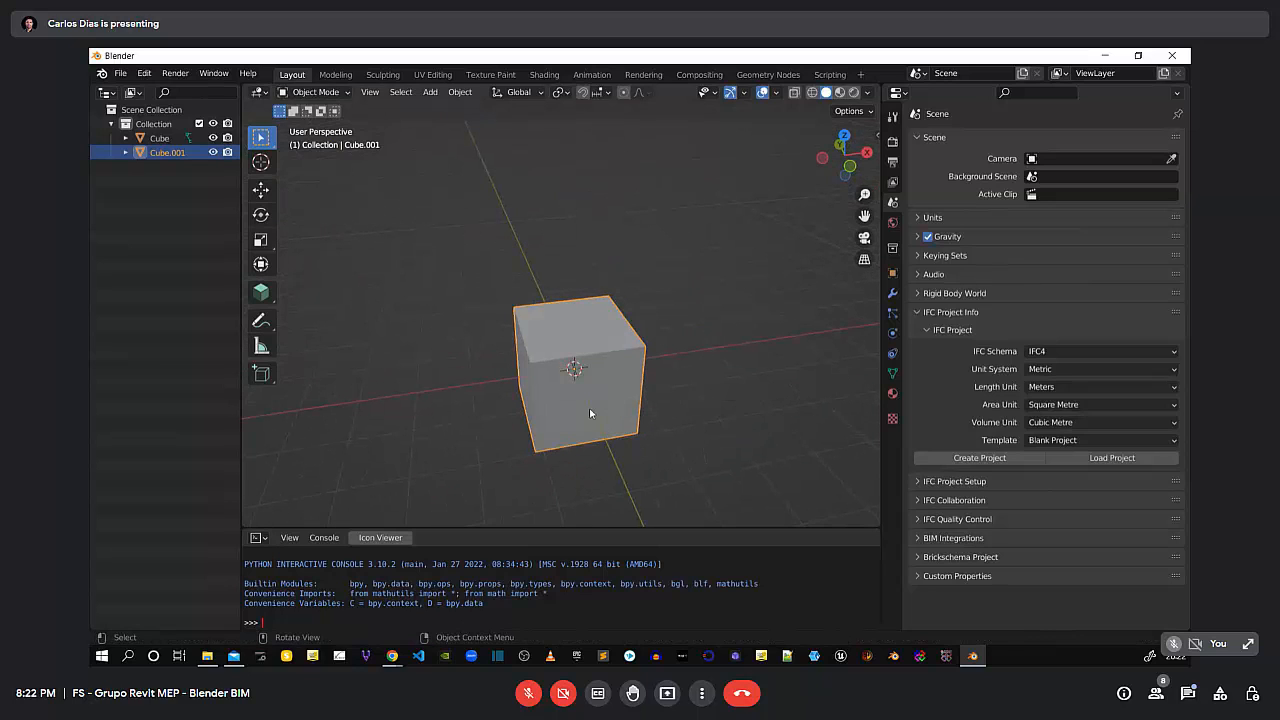
Try moving the duplicate cube upward by about 0.8 m, and undo the move
key("g")
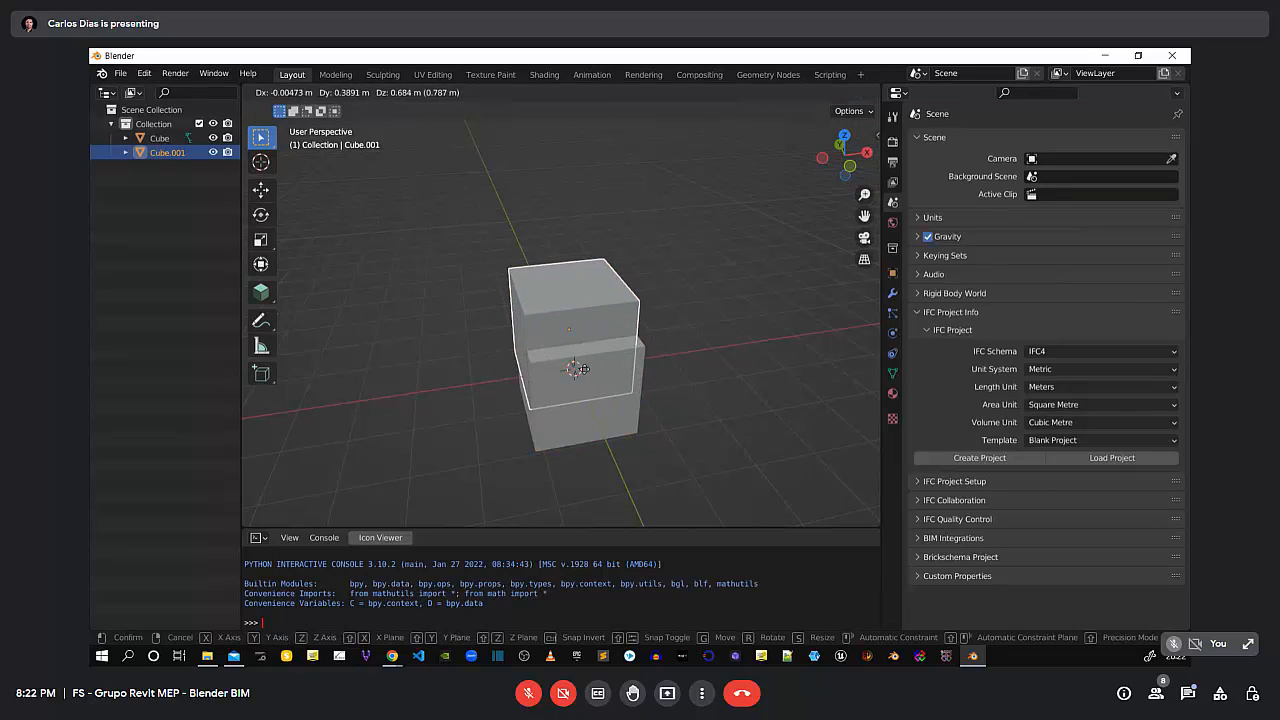
left_click(585, 372)
middle_click_drag(585, 372, 640, 396)
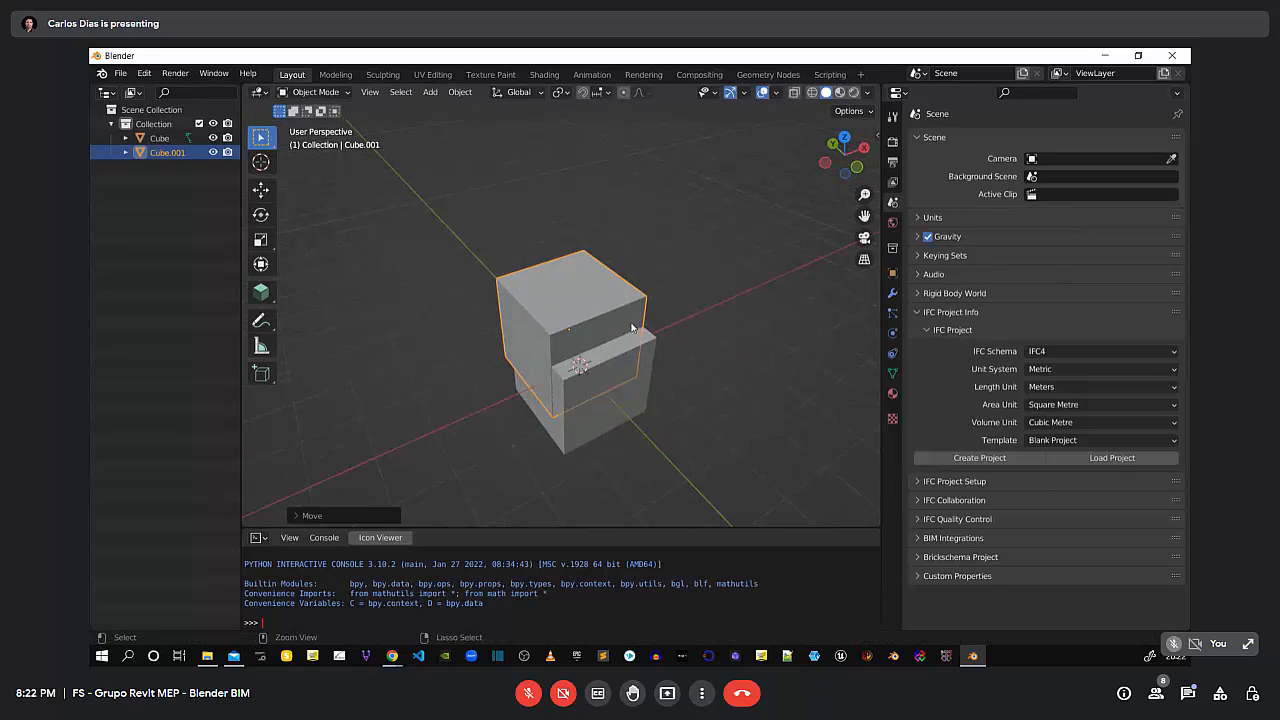
key("ctrl+z")
Move the duplicate cube clear of the original, and delete the original cube at the 3D cursor
key("g")
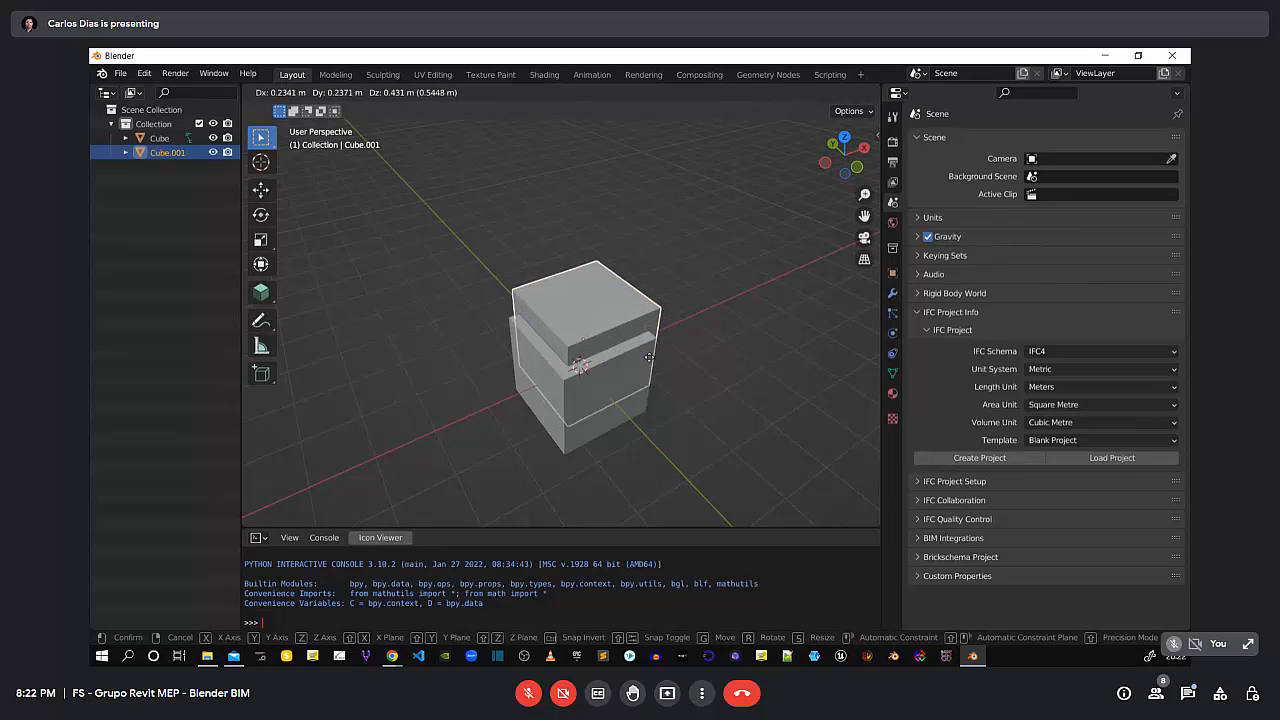
left_click(757, 325)
left_click(614, 394)
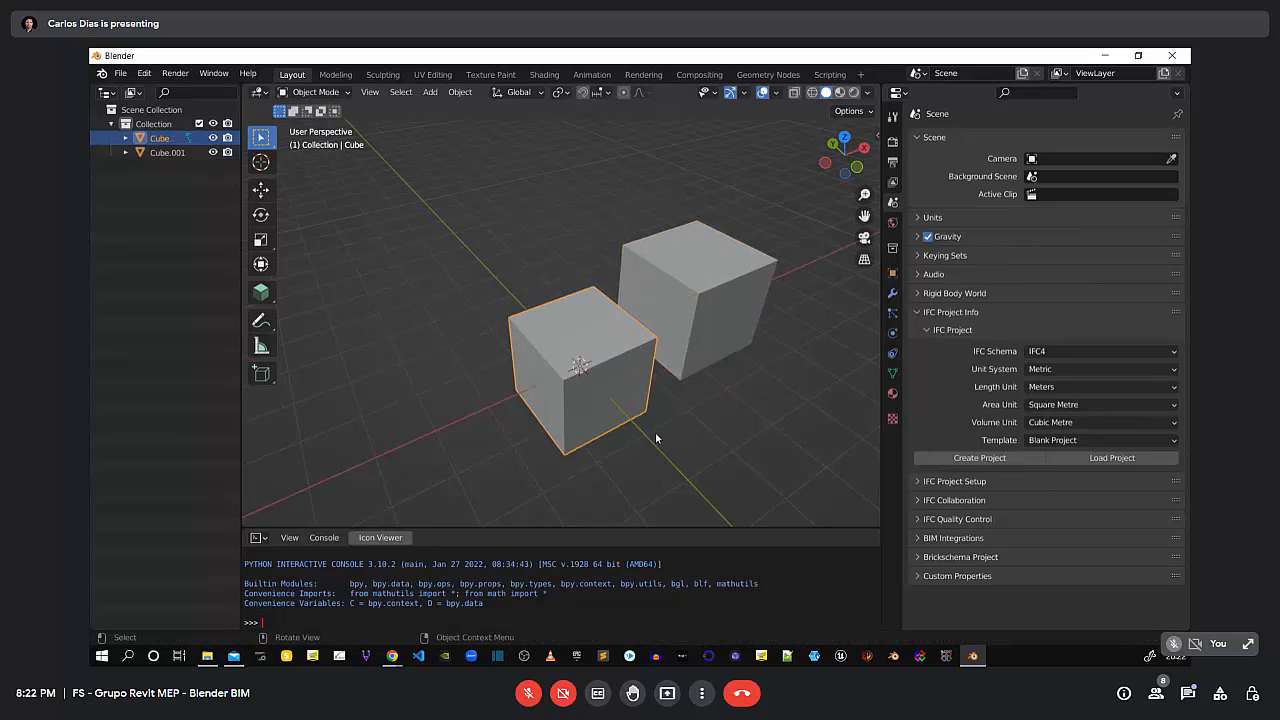
key("Delete")
middle_click_drag(640, 415, 600, 372)
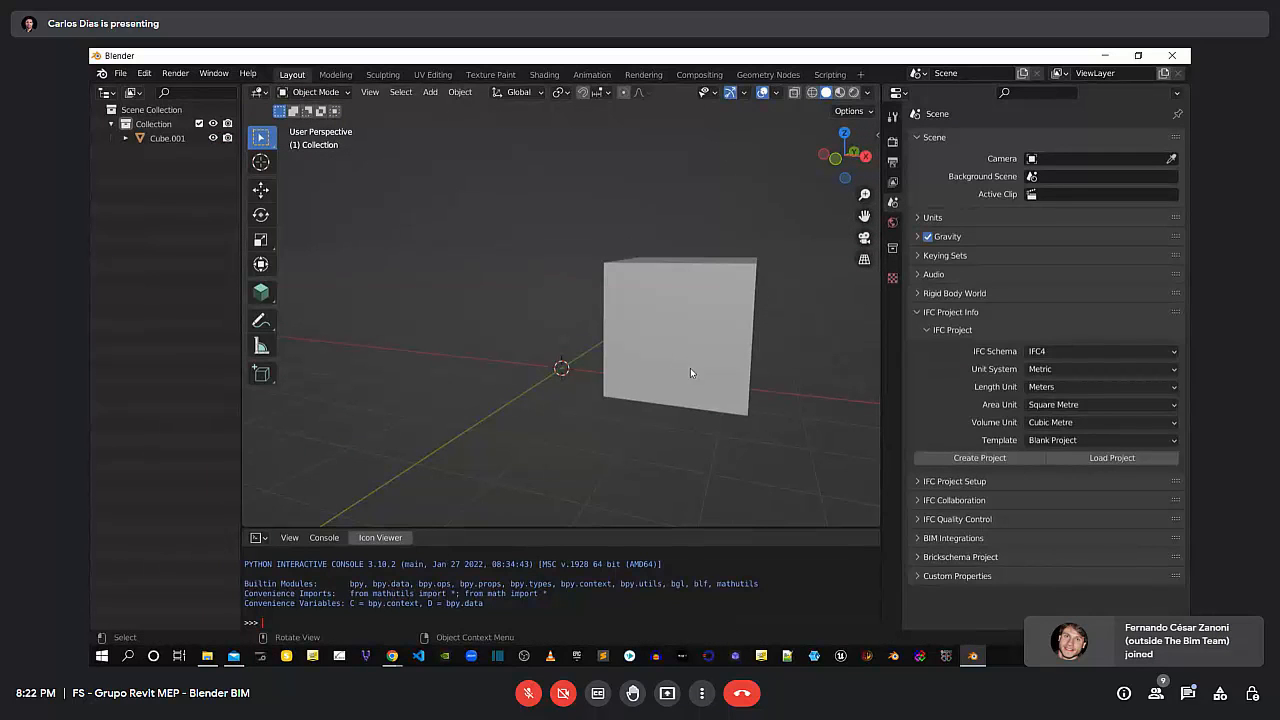
middle_click_drag(620, 370, 640, 434)
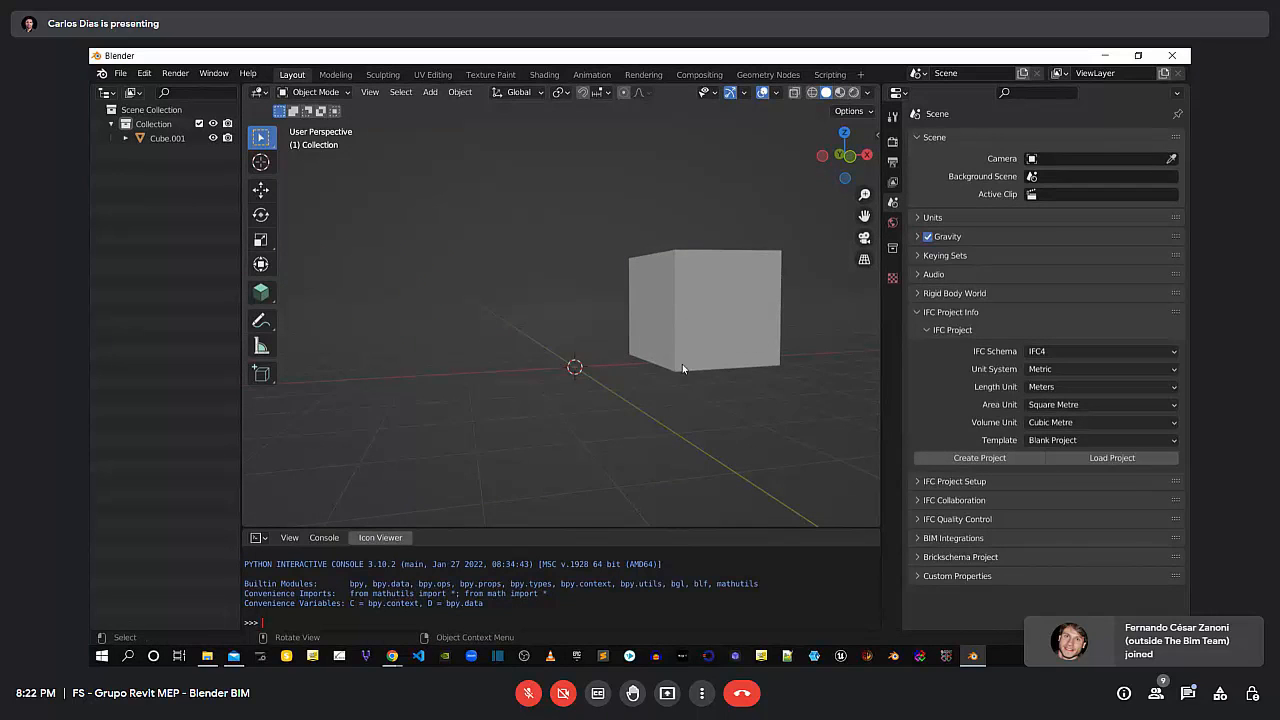
middle_click_drag(682, 368, 586, 393)
Select the remaining cube and switch it to Edit Mode
left_click(718, 299)
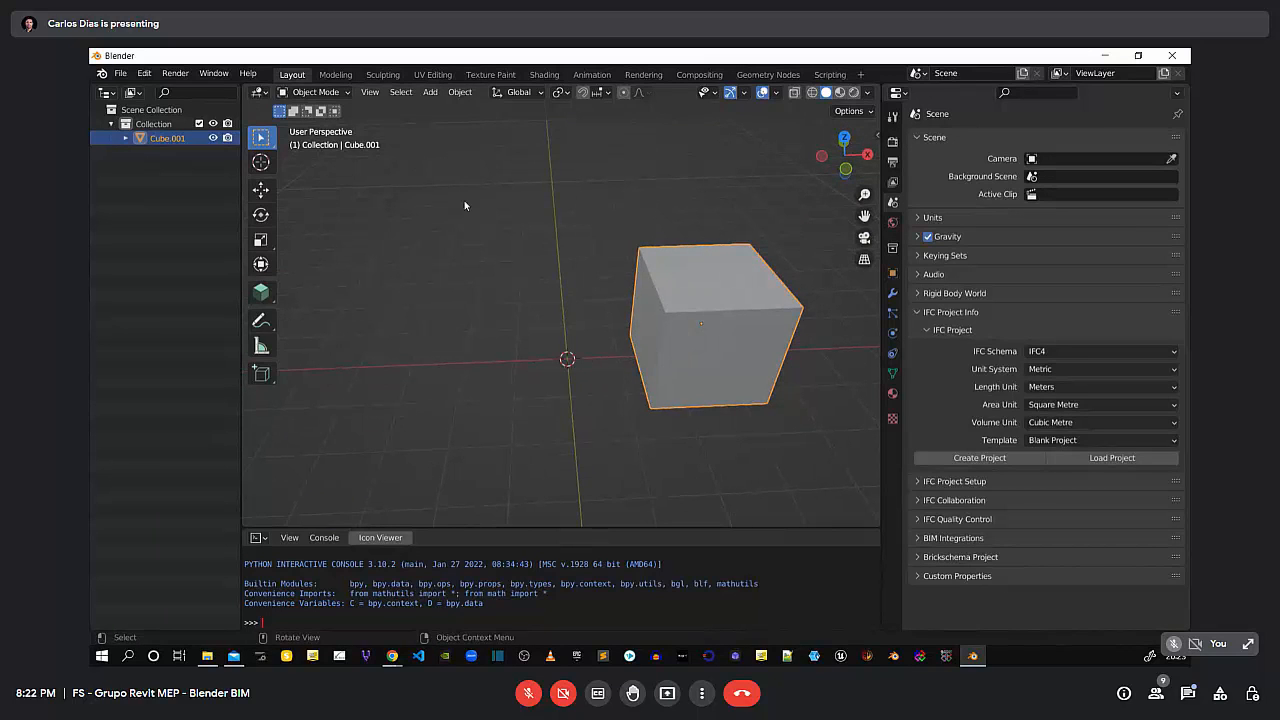
left_click(343, 92)
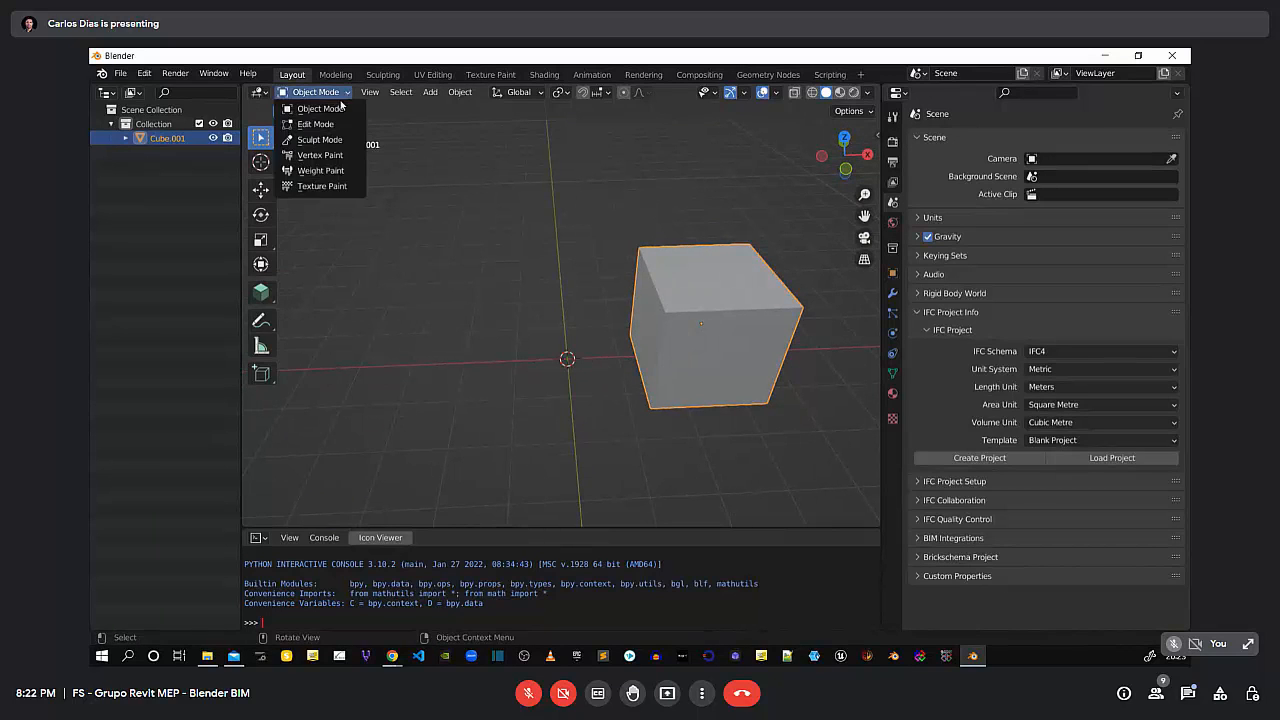
left_click(331, 125)
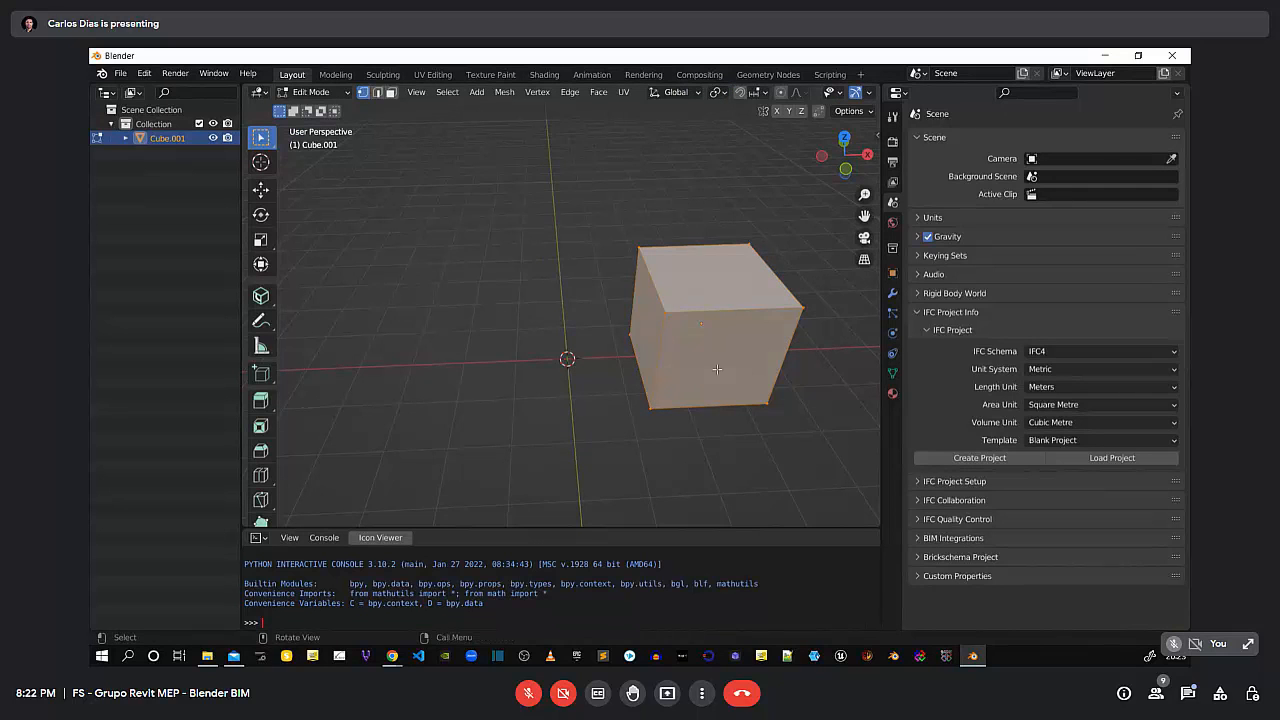
middle_click_drag(640, 352, 564, 354)
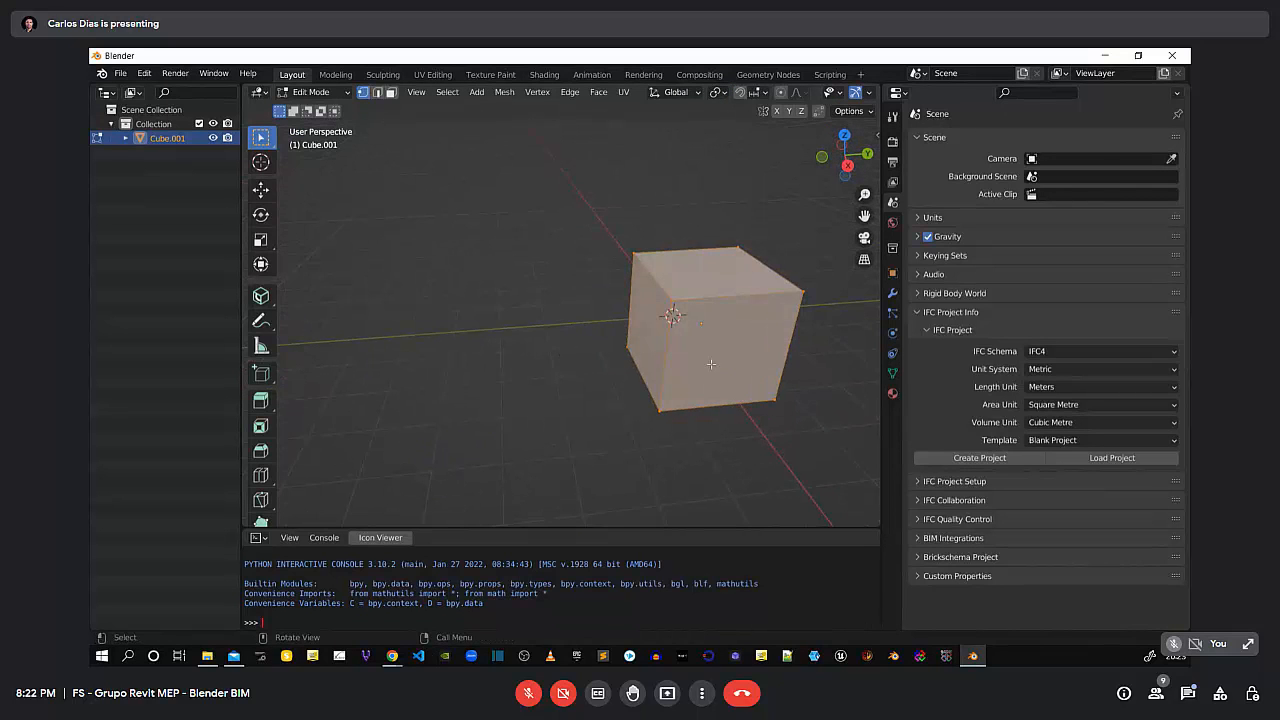
middle_click_drag(795, 321, 690, 319, "shift")
scroll(588, 371, "up", 3)
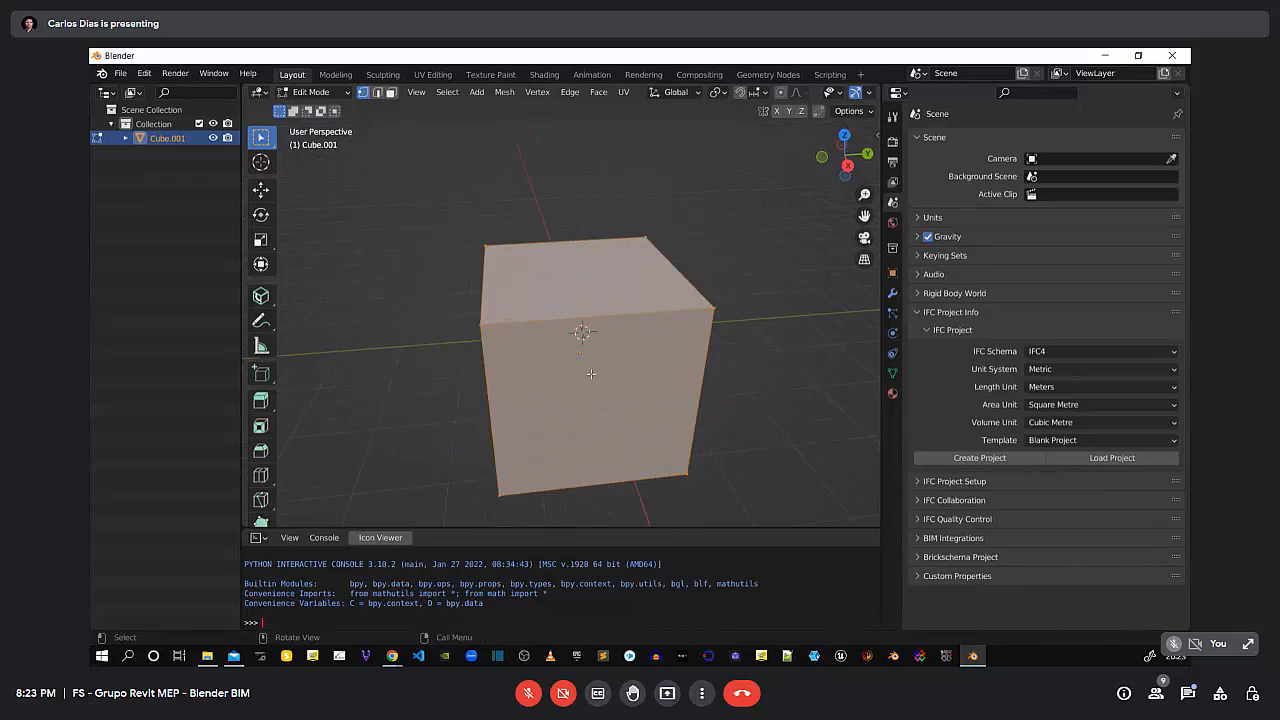
middle_click_drag(588, 371, 660, 368)
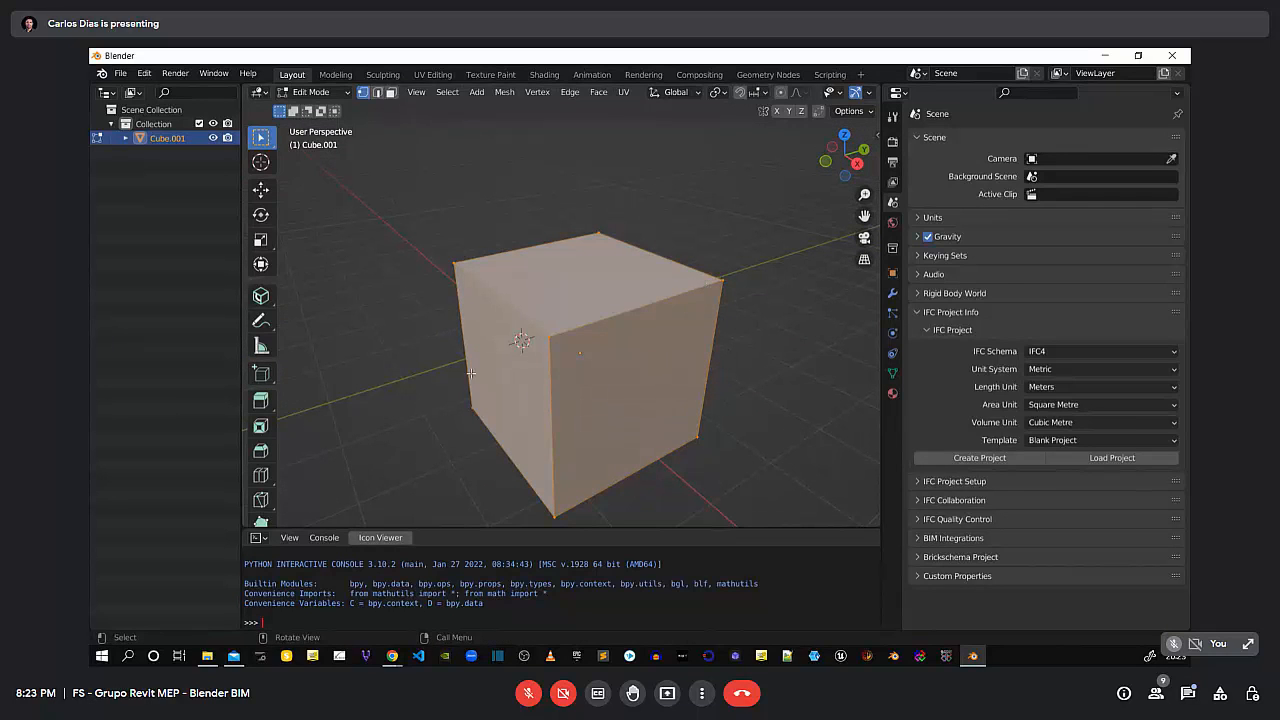
Try moving the top corner vertex nearest the view about 0.46 m, and cancel the move
left_click(769, 307)
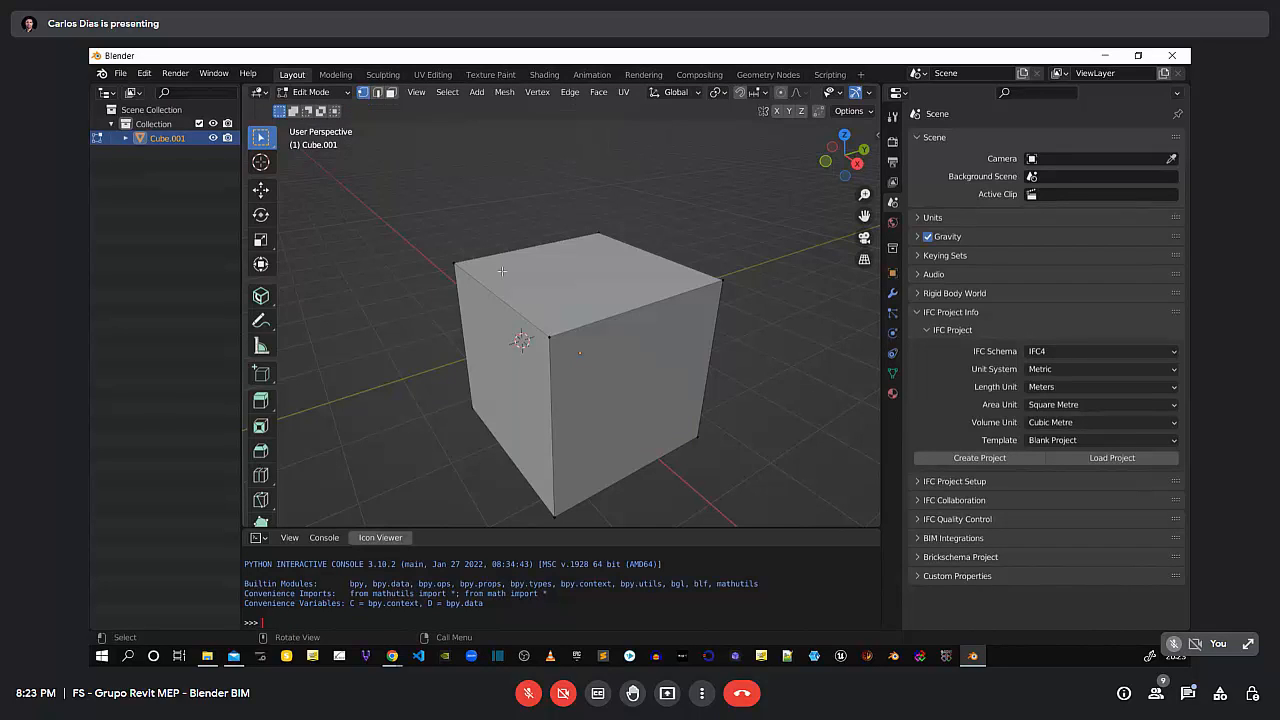
left_click(549, 337)
key("g")
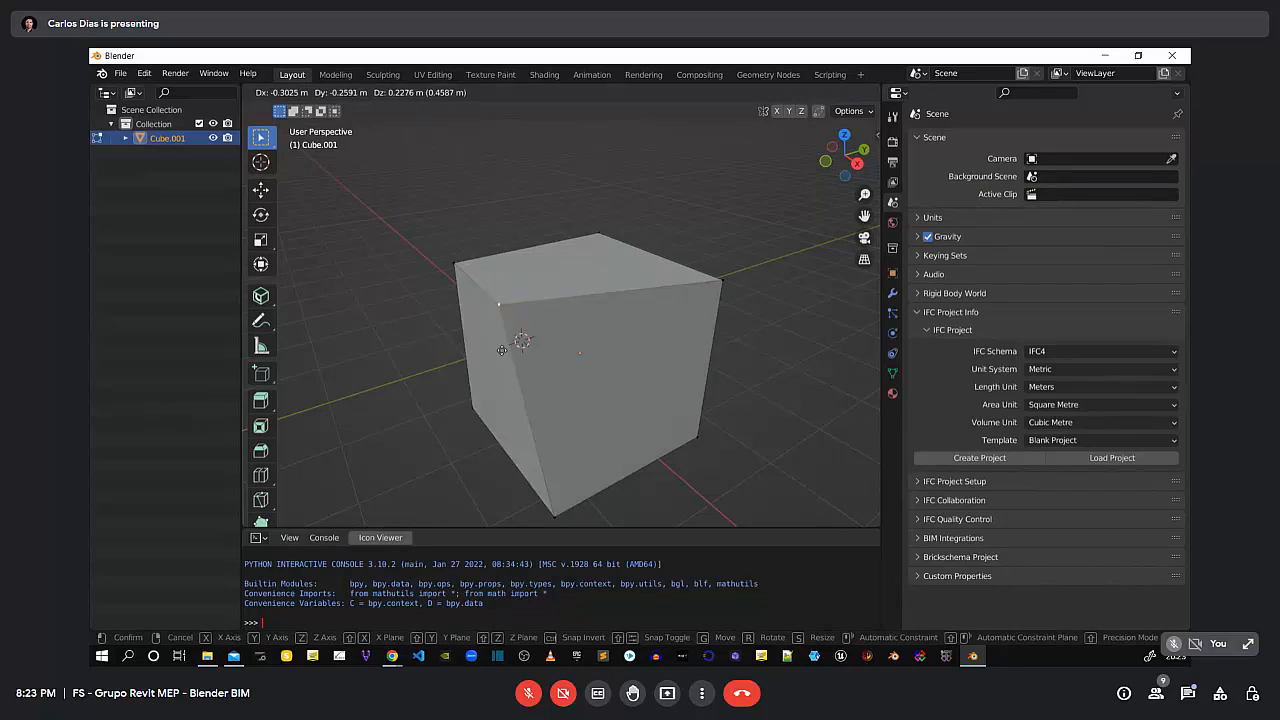
key("Escape")
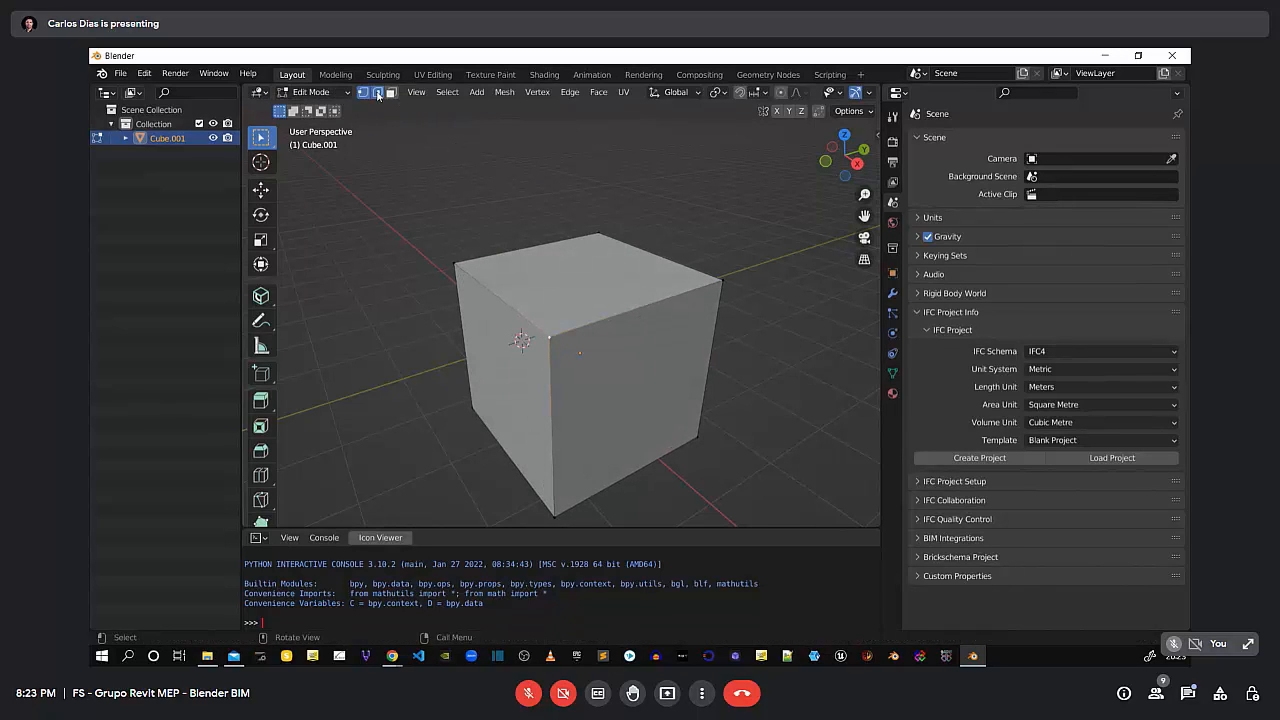
Switch to edge selection and try moving and rotating one top edge of the cube, cancelling the change
key("2")
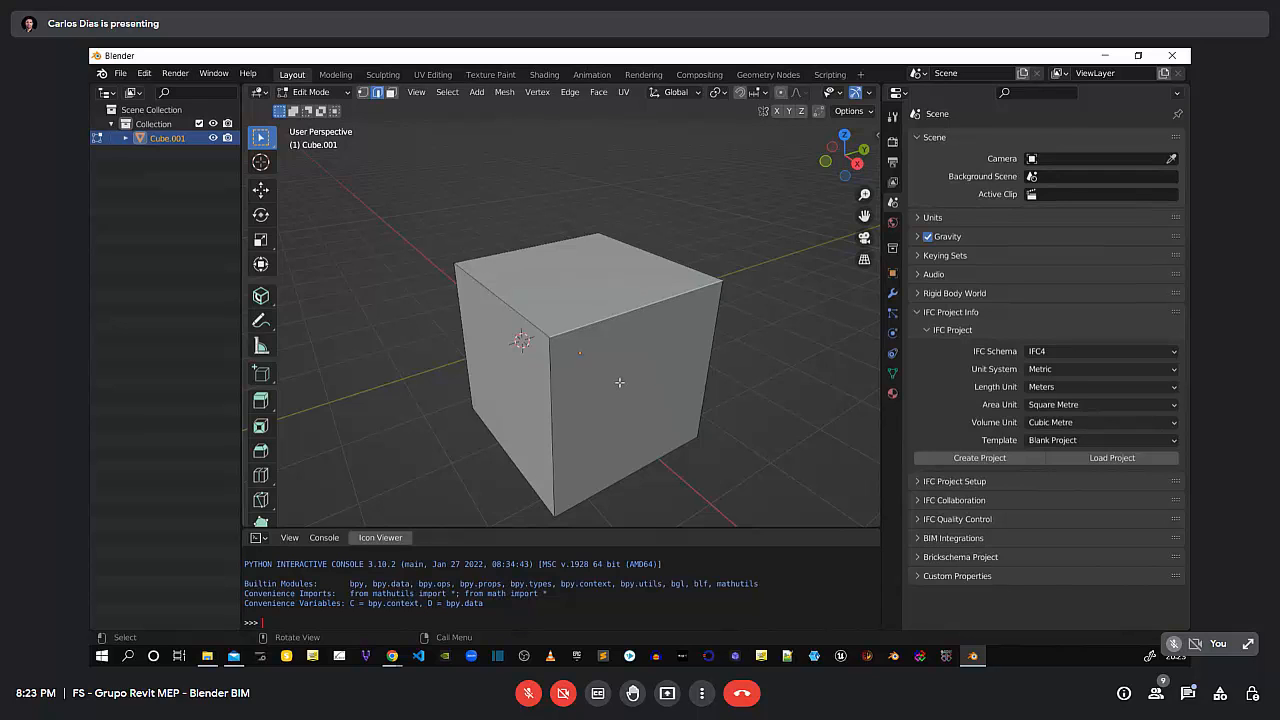
middle_click_drag(622, 381, 649, 385)
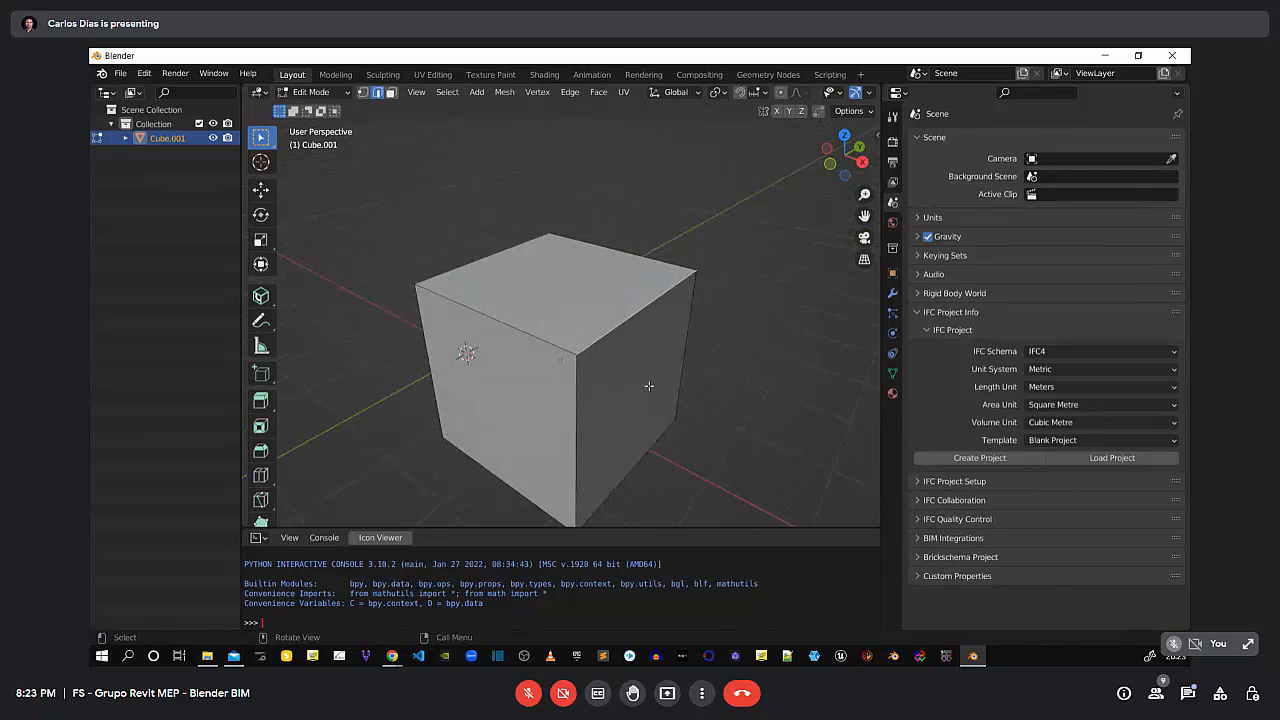
key("g")
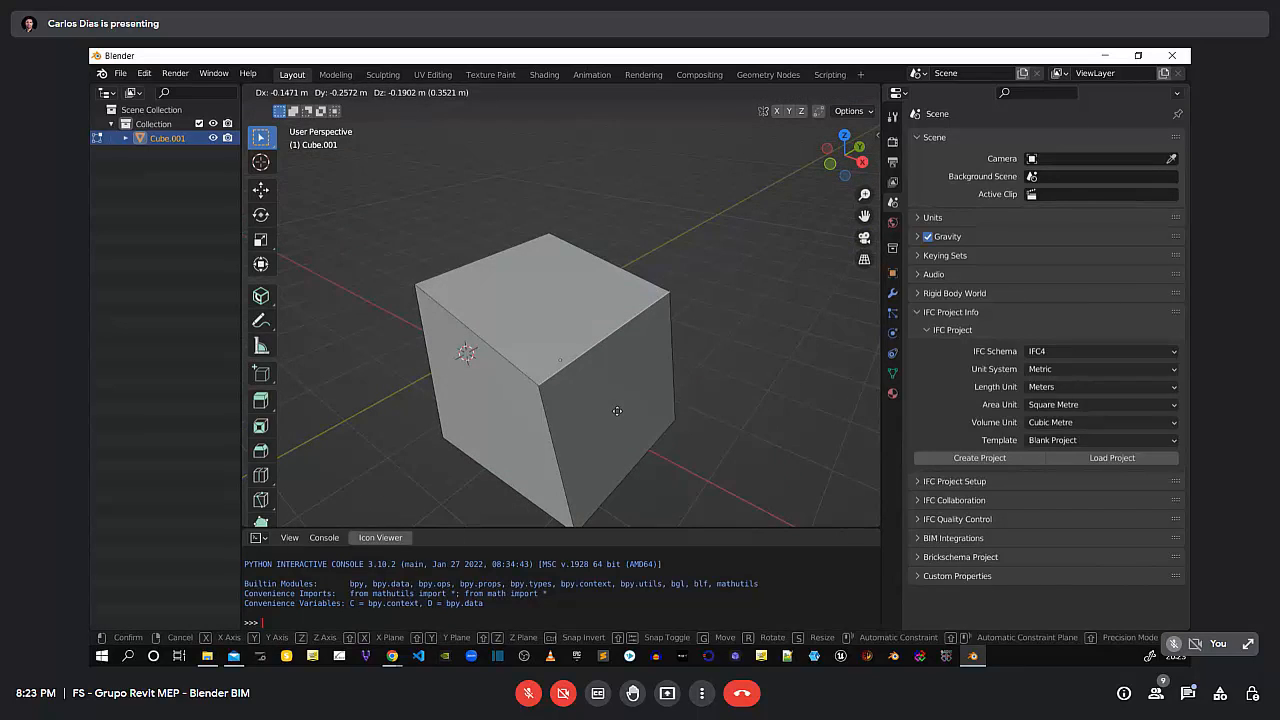
key("r")
key("Escape")
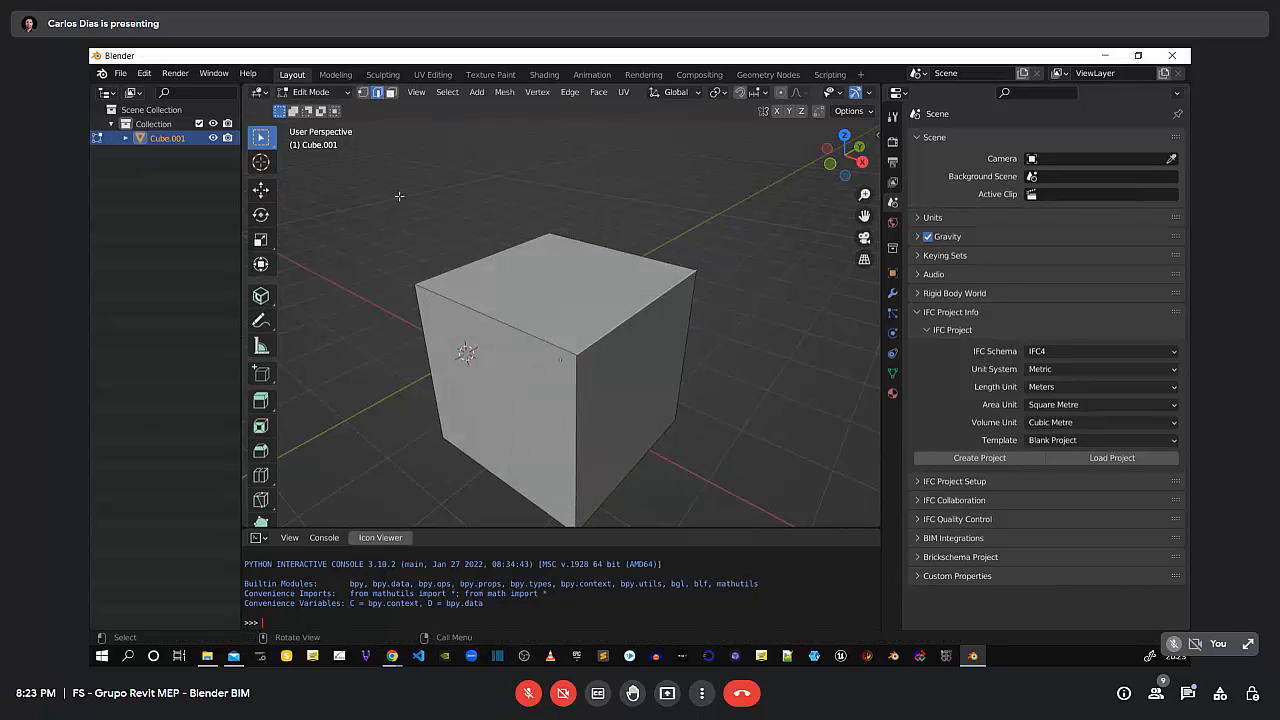
Switch to face selection, try moving the cube's top face about 0.7 m along the X axis, and cancel the move
left_click(391, 92)
left_click(557, 293)
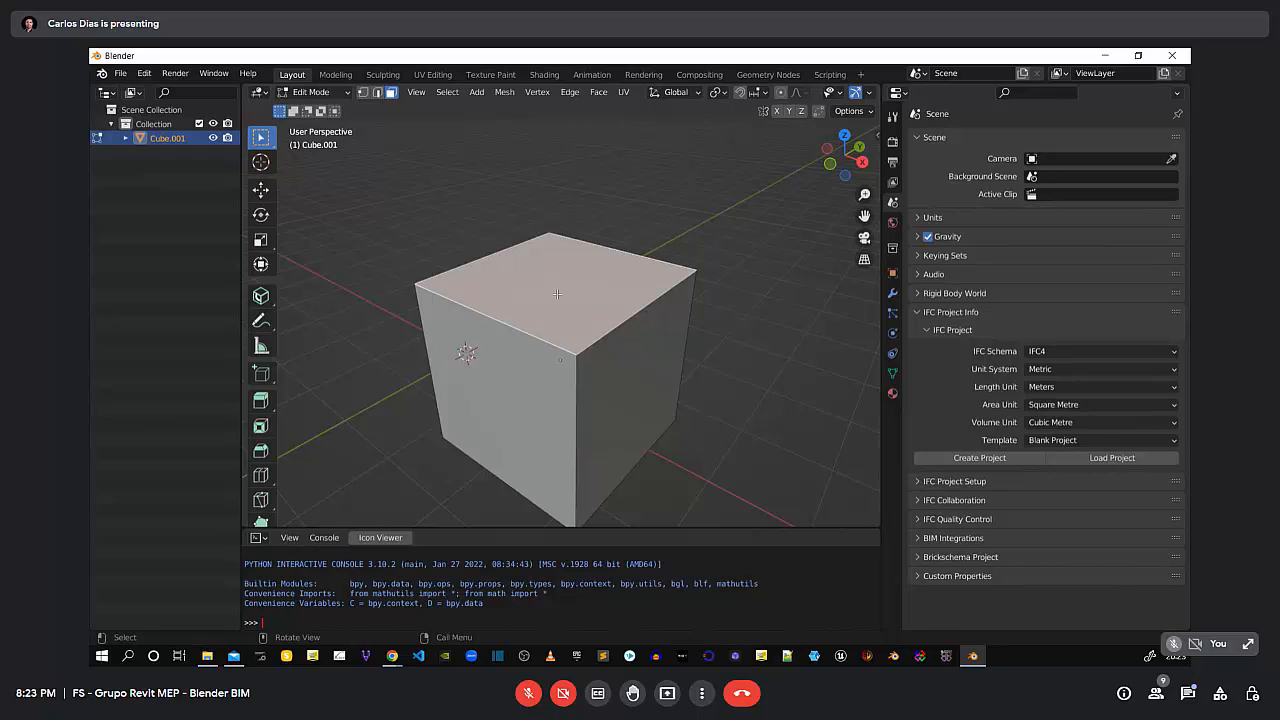
key("g")
key("z")
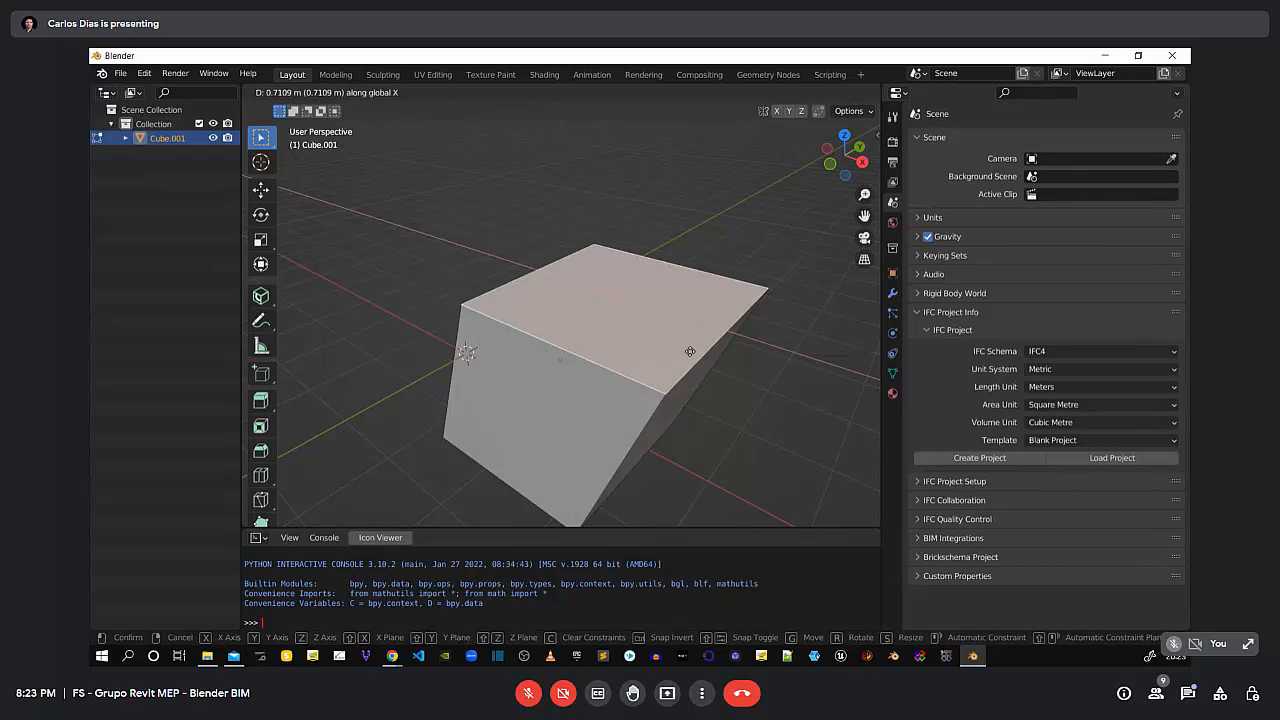
key("Escape")
middle_click_drag(715, 369, 677, 352)
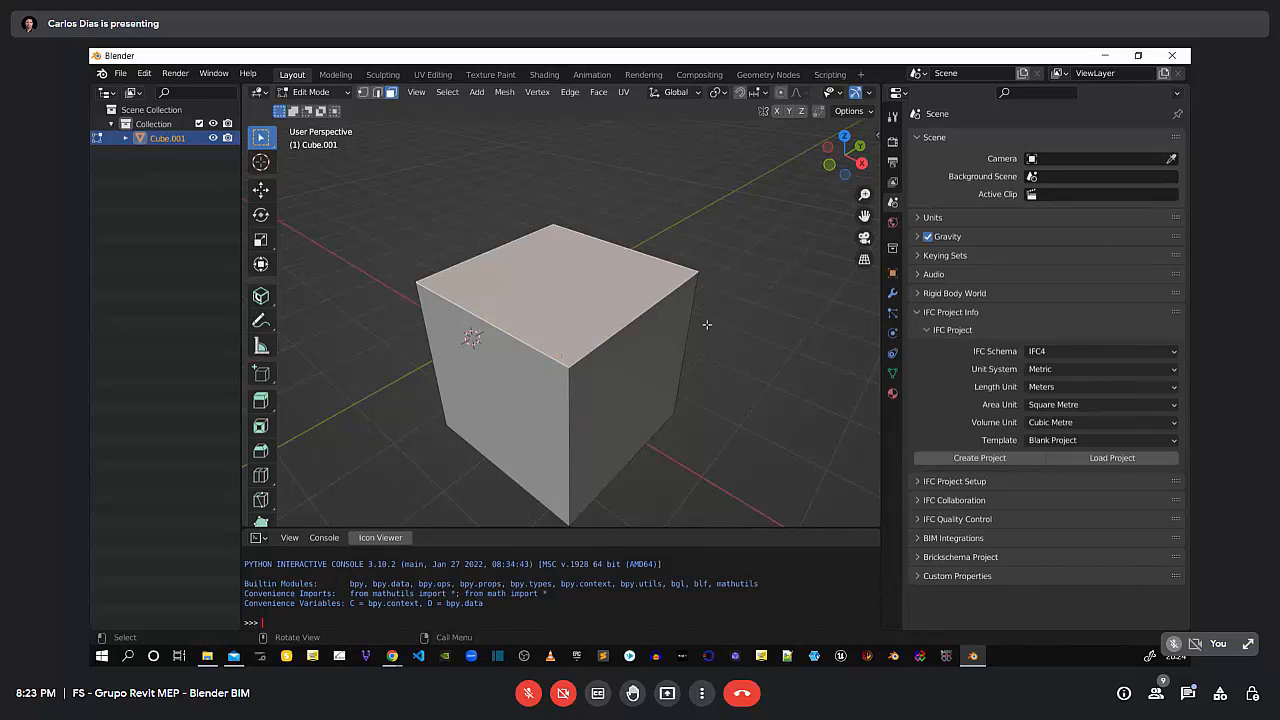
left_click(759, 354)
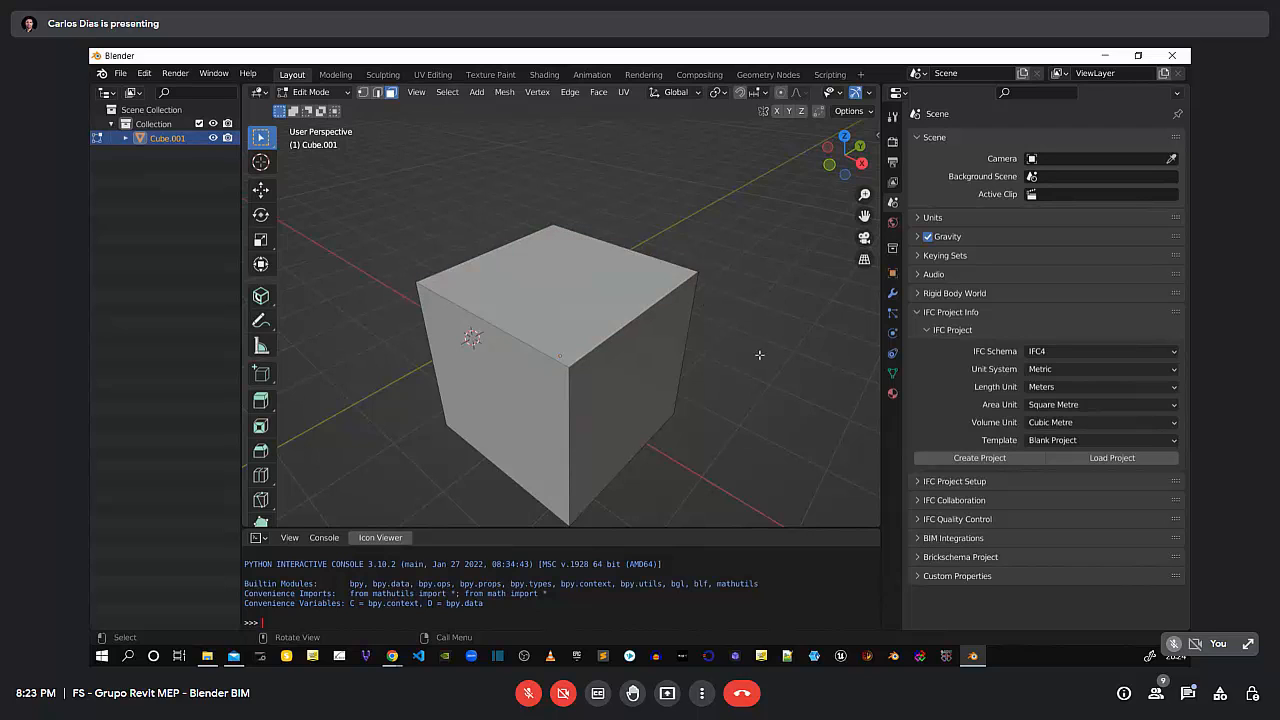
left_click(641, 313)
mouse_move(625, 342)
middle_mouse_down()
mouse_move(654, 371)
mouse_move(639, 360)
middle_mouse_up()
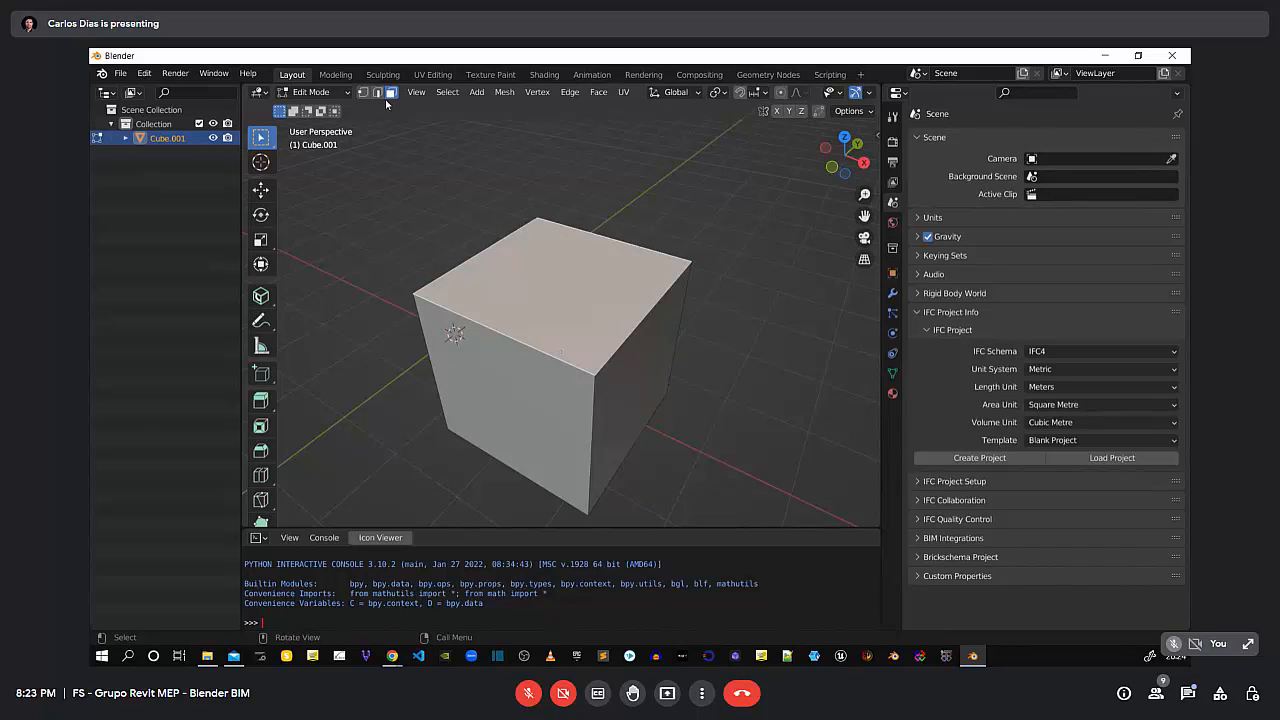
Switch to edge selection and bevel one top edge of the cube with a single segment about 0.45 m wide
left_click(376, 93)
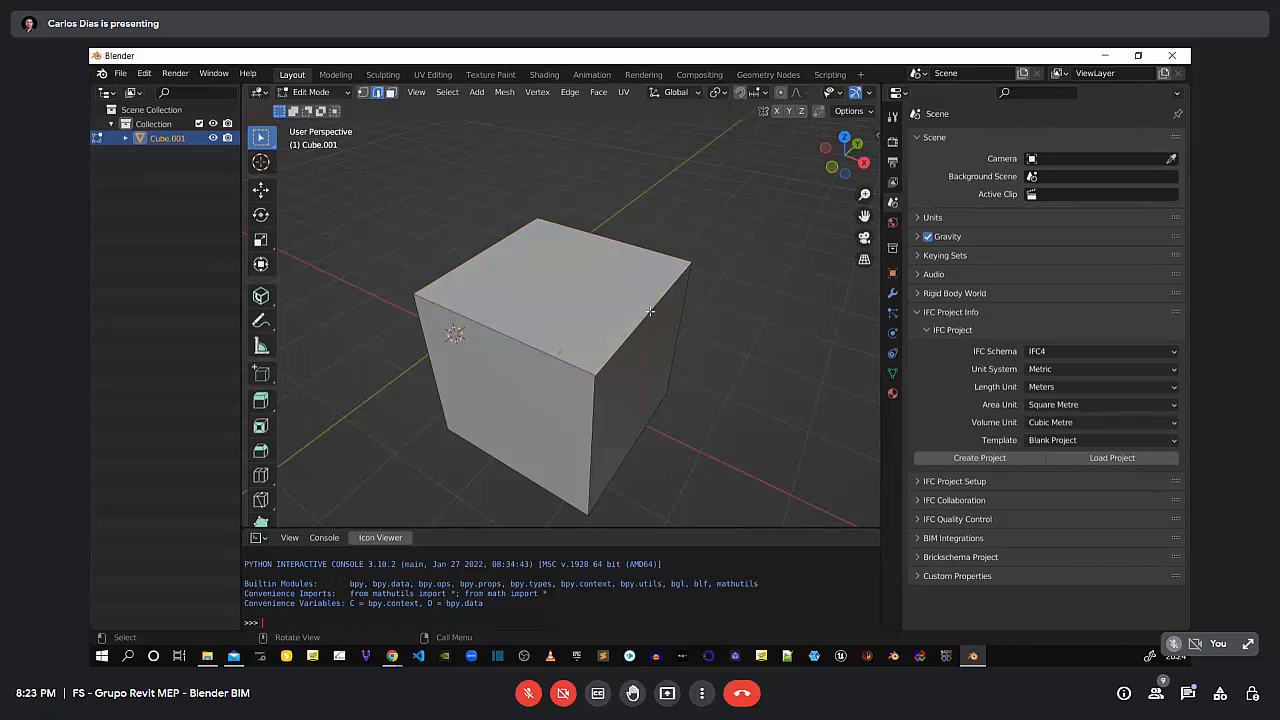
middle_click_drag(632, 378, 627, 363)
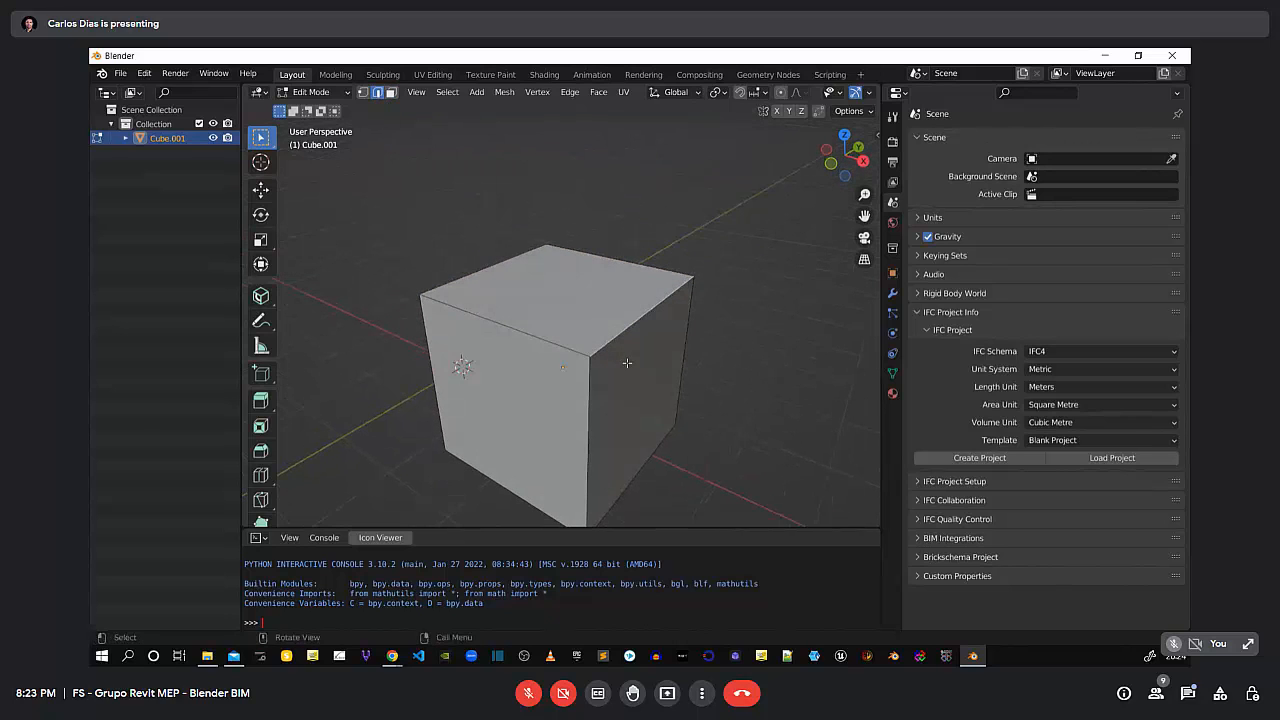
key("ctrl")
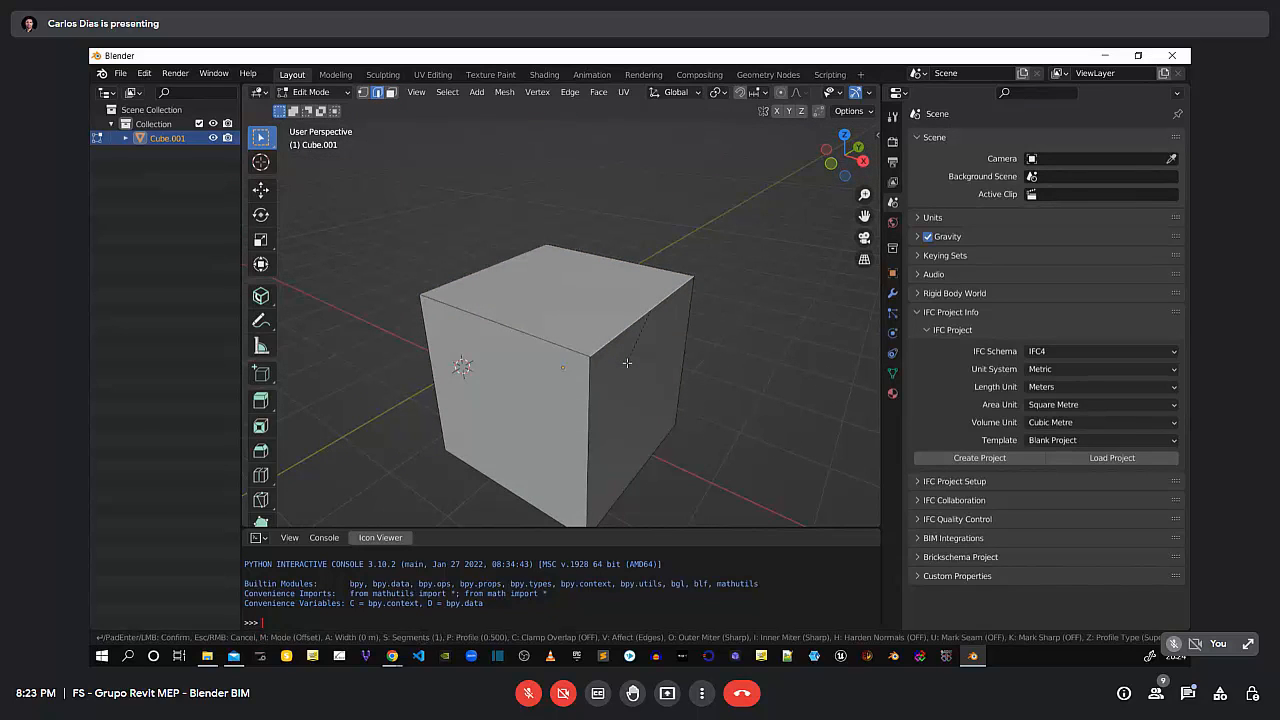
key("ctrl+b")
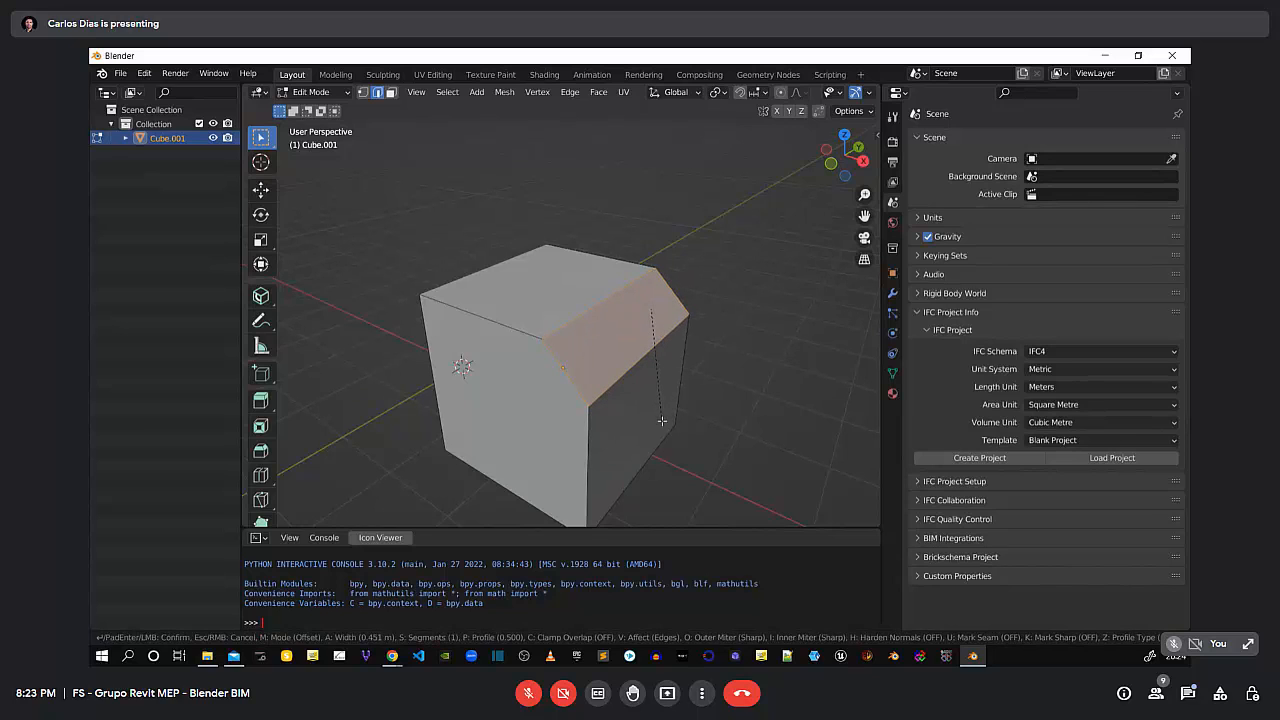
left_click(661, 420)
scroll(661, 420, "up", 2)
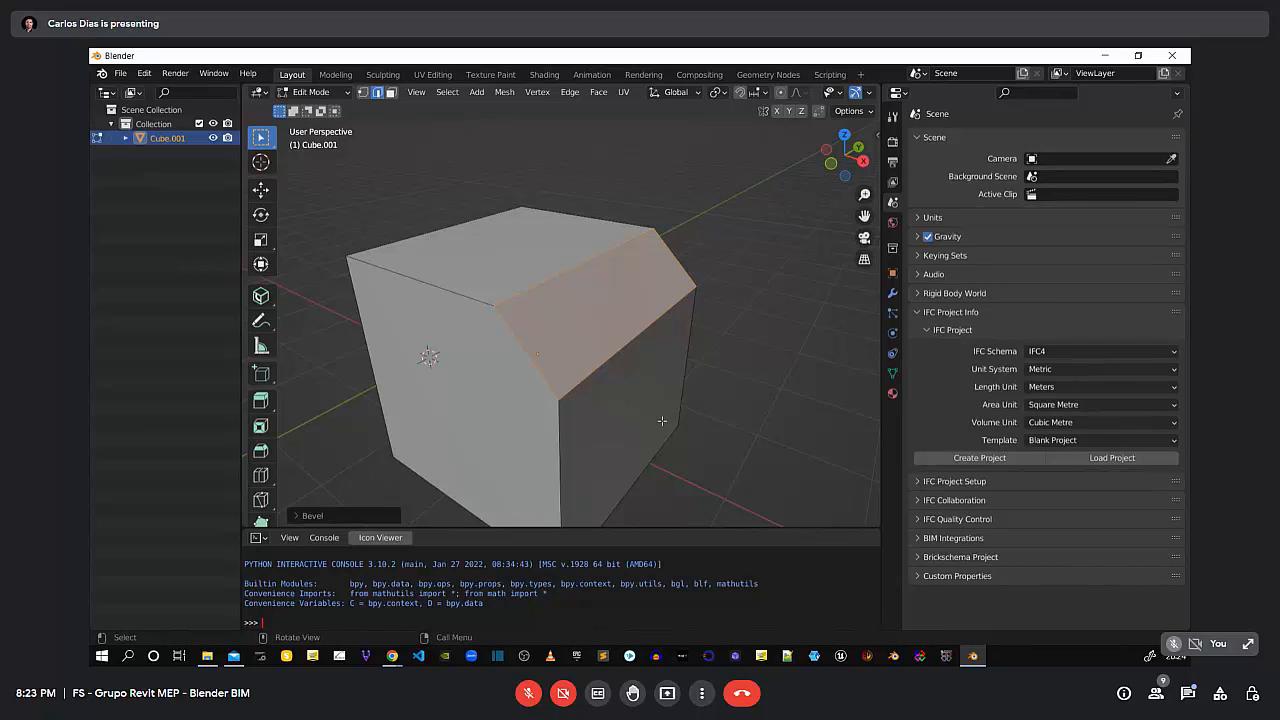
Bevel the top edge opposite the chamfer about 0.28 m wide, rounding it with 5 segments
middle_click_drag(456, 330, 394, 391)
scroll(383, 395, "down", 3)
key("ctrl+z")
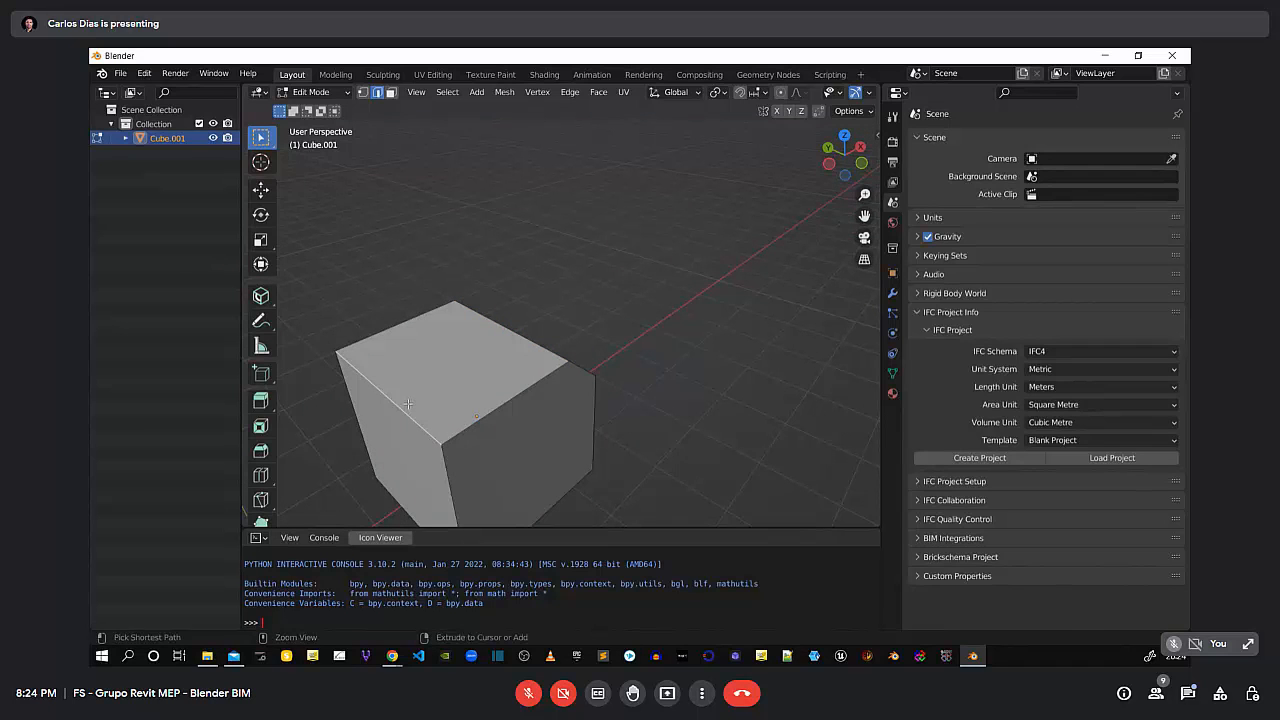
key("ctrl+b")
scroll(439, 412, "up", 3)
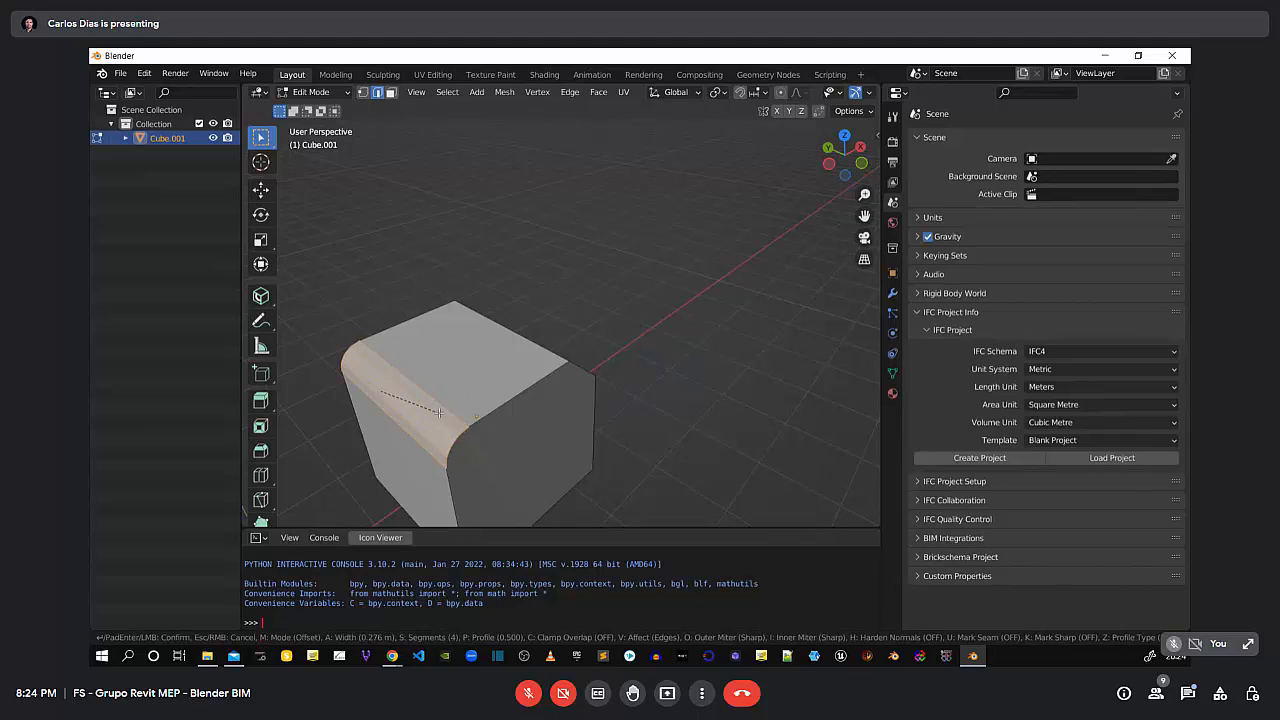
scroll(439, 412, "up", 1)
left_click(439, 412)
Switch to face selection, select the flat side face between the two bevels, and try extruding it inward about 0.5 m
middle_click_drag(513, 435, 522, 398)
left_click(391, 92)
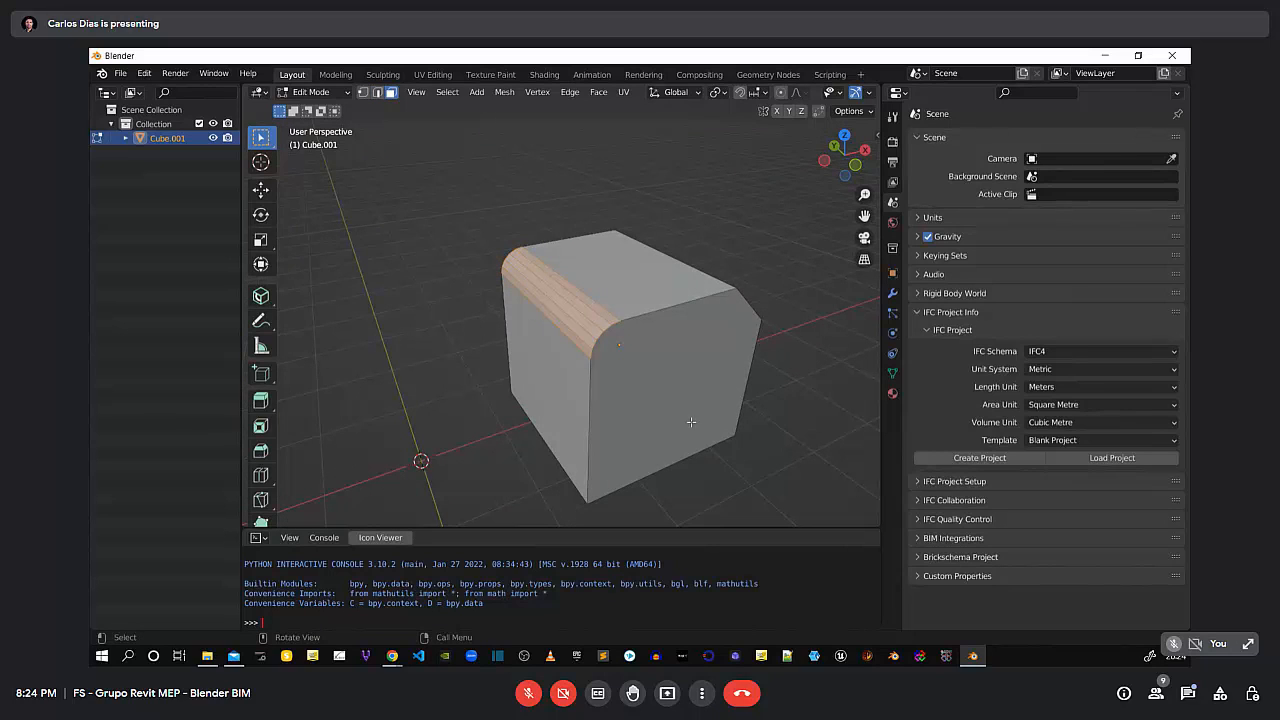
left_click(655, 365)
key("e")
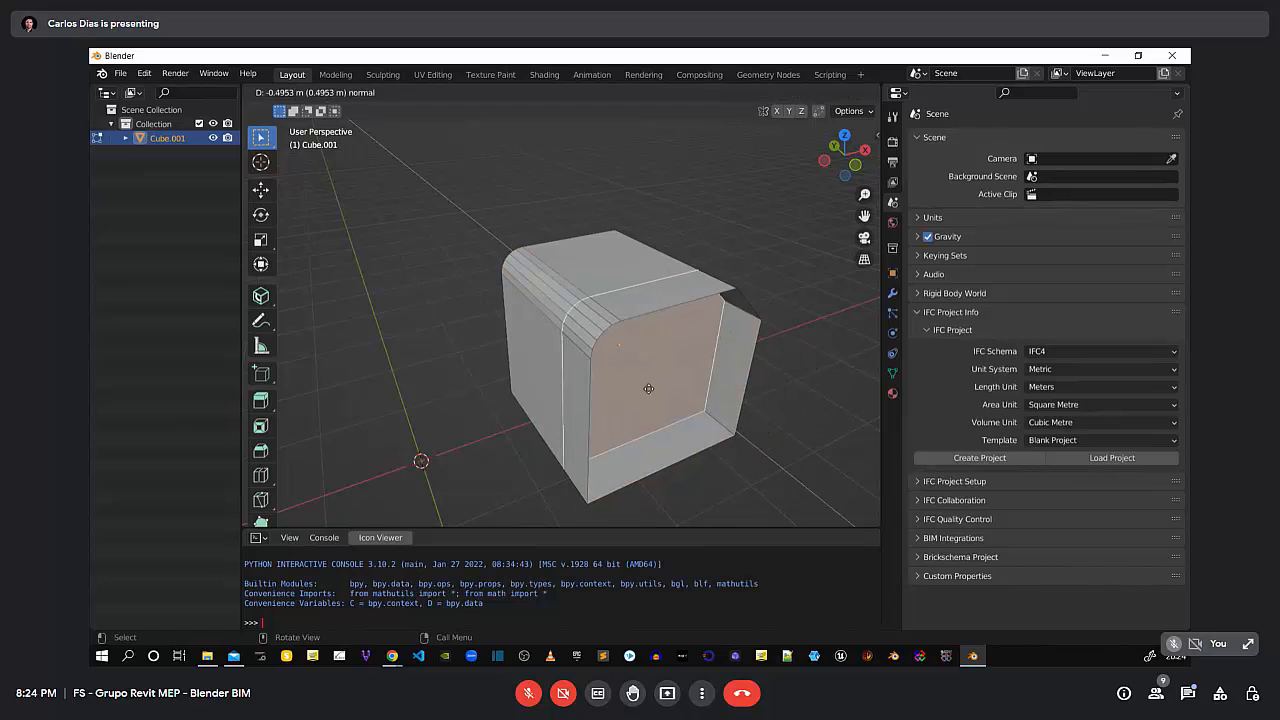
right_click(673, 396)
Inset the selected side face and extrude the inner face inward to form a recess
key("i")
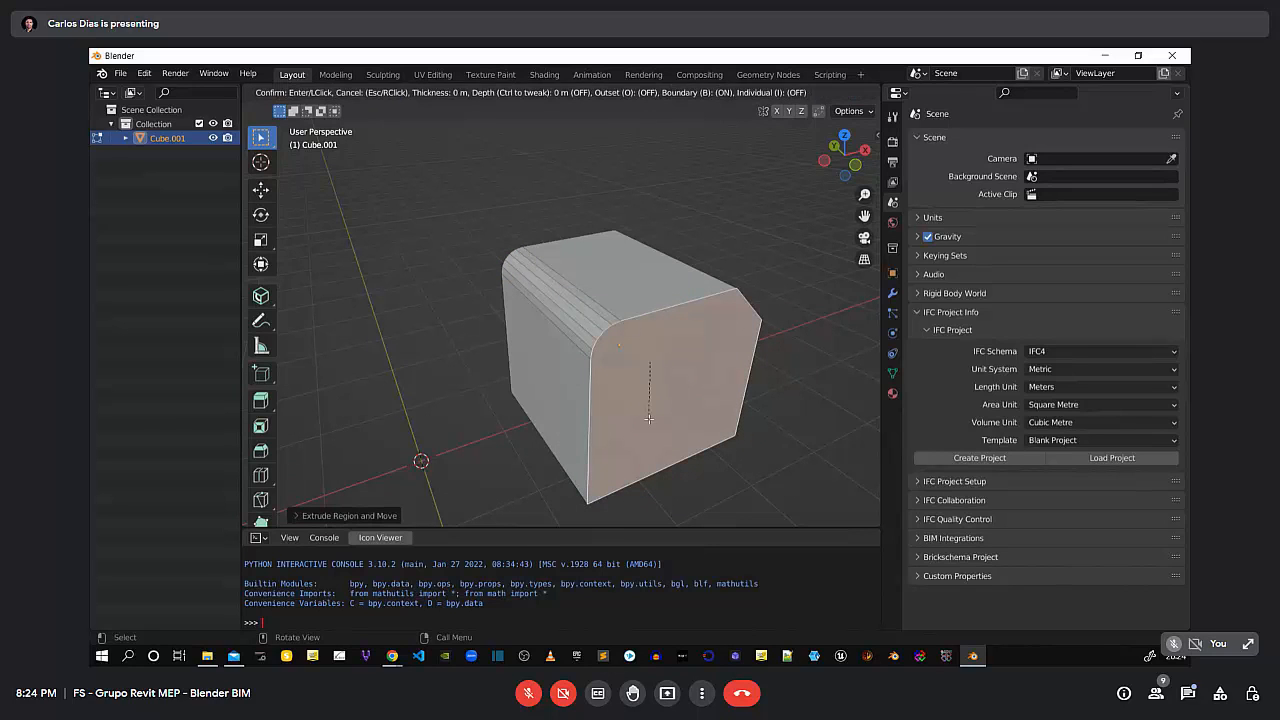
left_click(680, 361)
key("e")
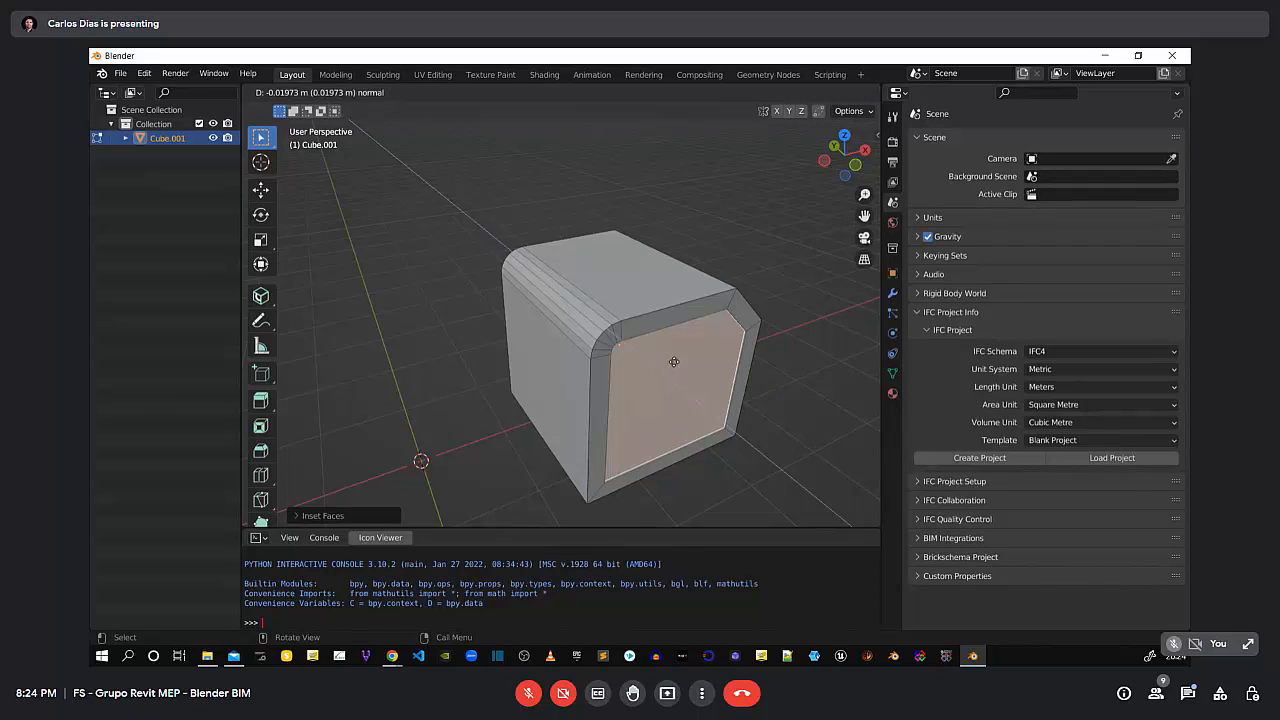
left_click(630, 347)
middle_click_drag(744, 406, 599, 450)
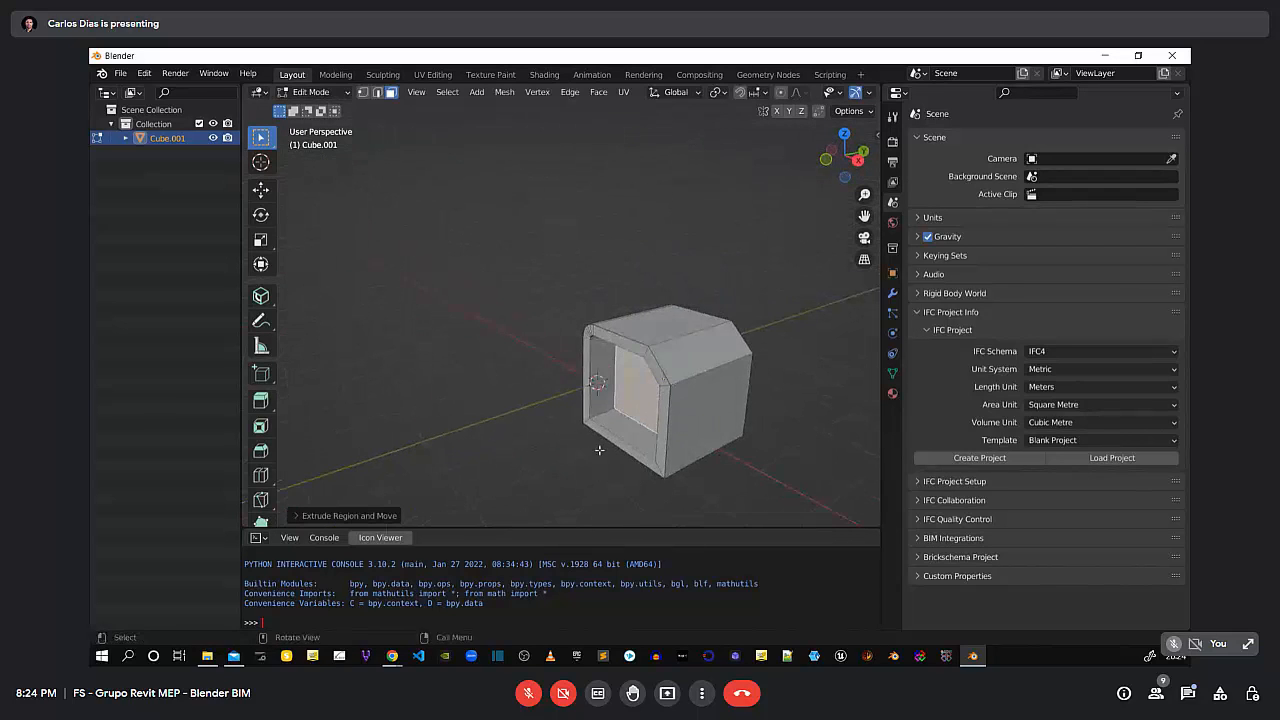
Switch to edge selection at the recess opening and clear the selection
left_click(543, 414)
scroll(577, 428, "up", 4)
middle_click_drag(603, 369, 609, 381)
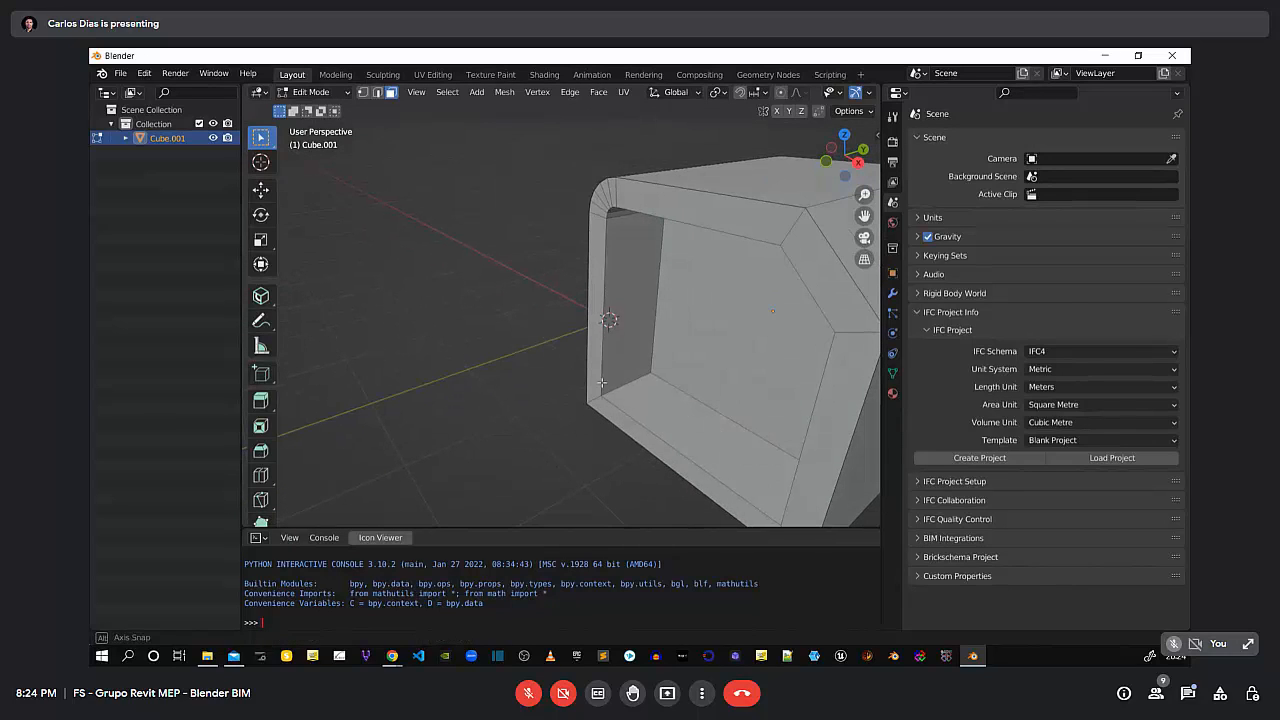
left_click(599, 371)
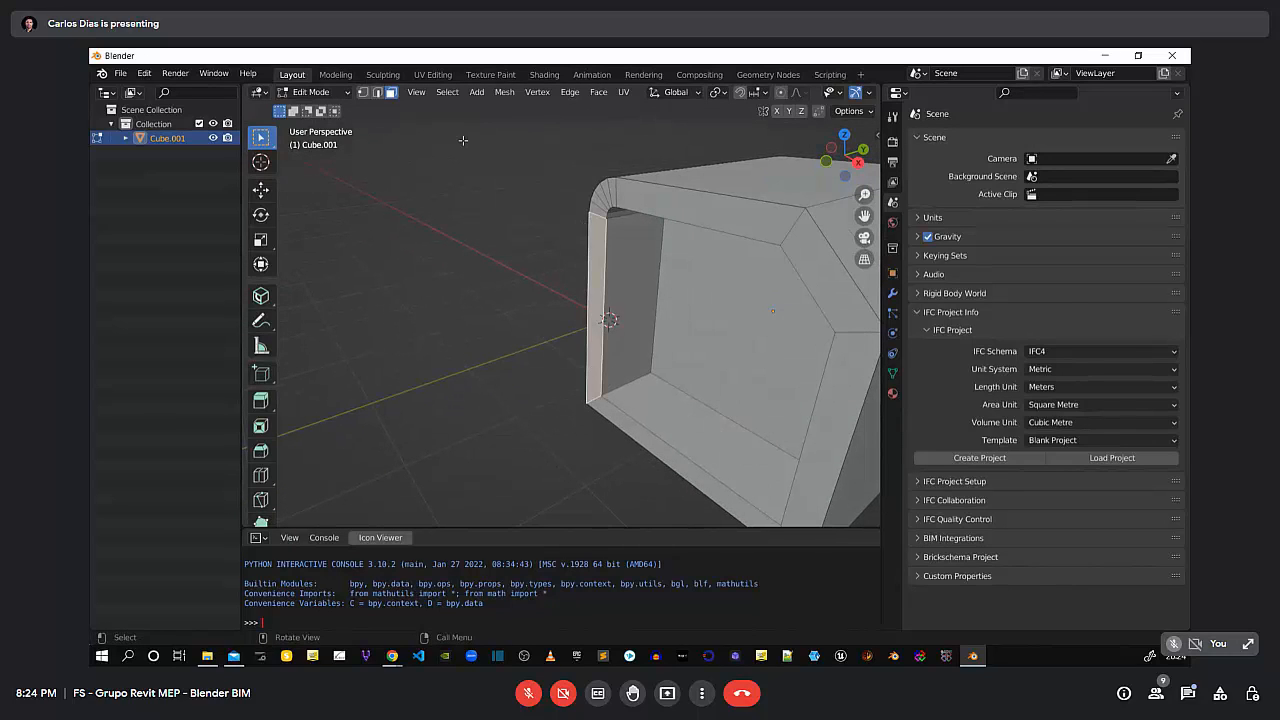
left_click(377, 92)
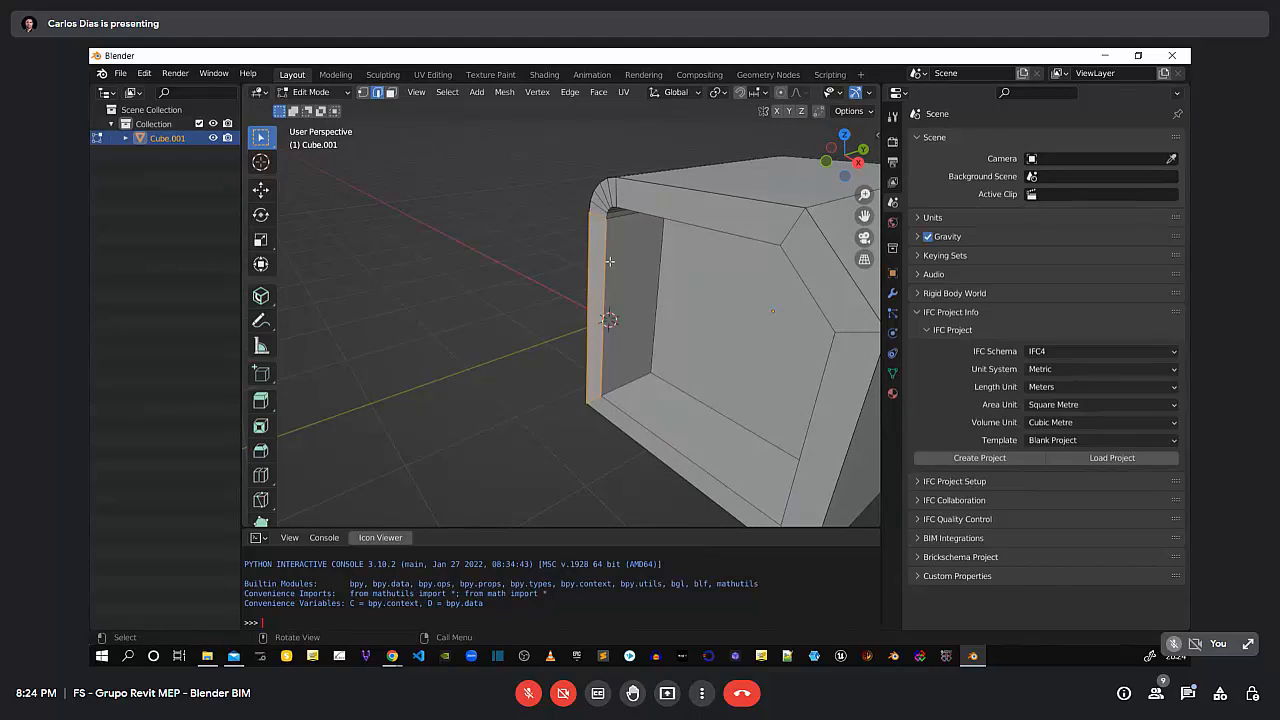
key("alt+a")
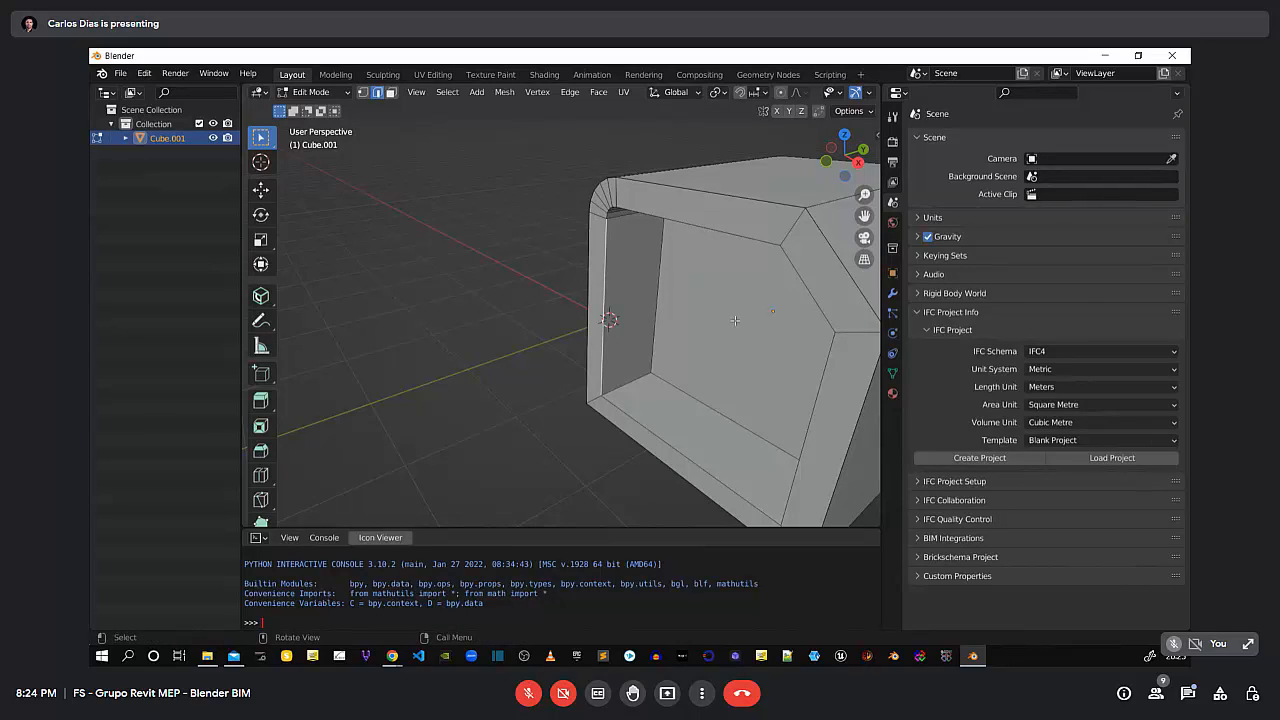
Select the inner rim edges around the recess opening and bevel them about 0.1 m wide with 5 segments
left_click(651, 429, "alt")
left_click(792, 270, "shift")
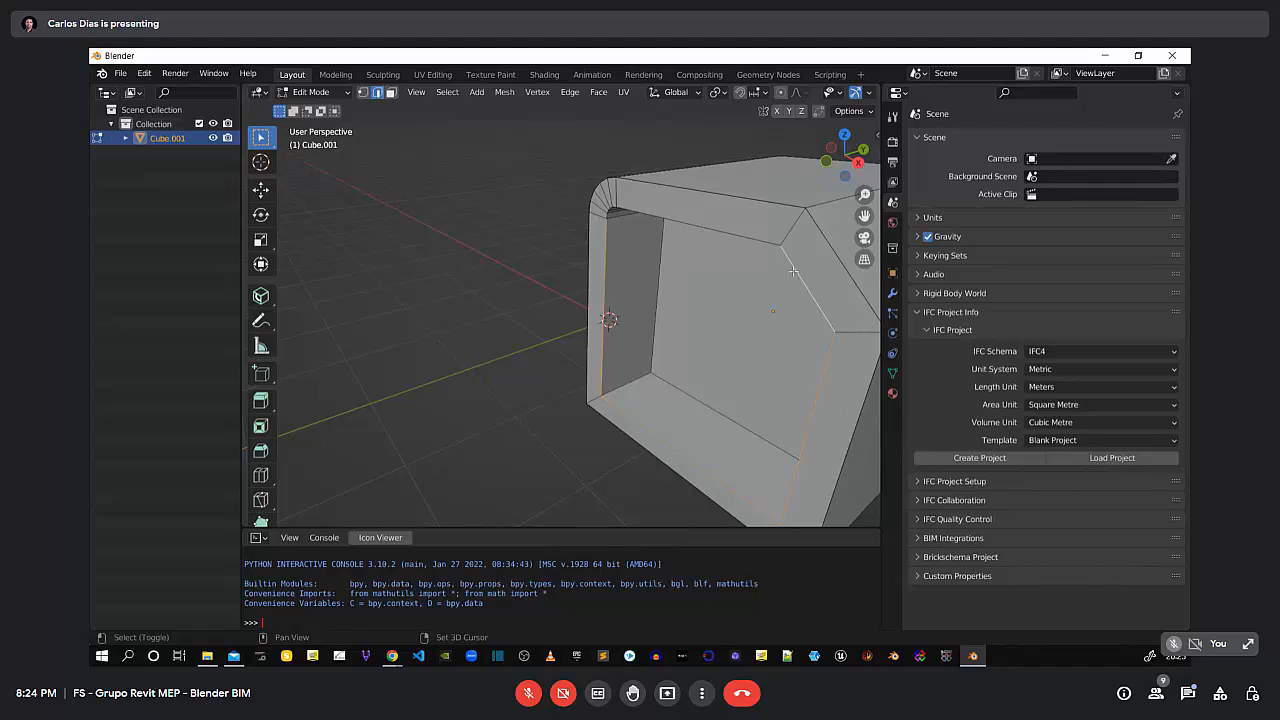
left_click(732, 234, "shift")
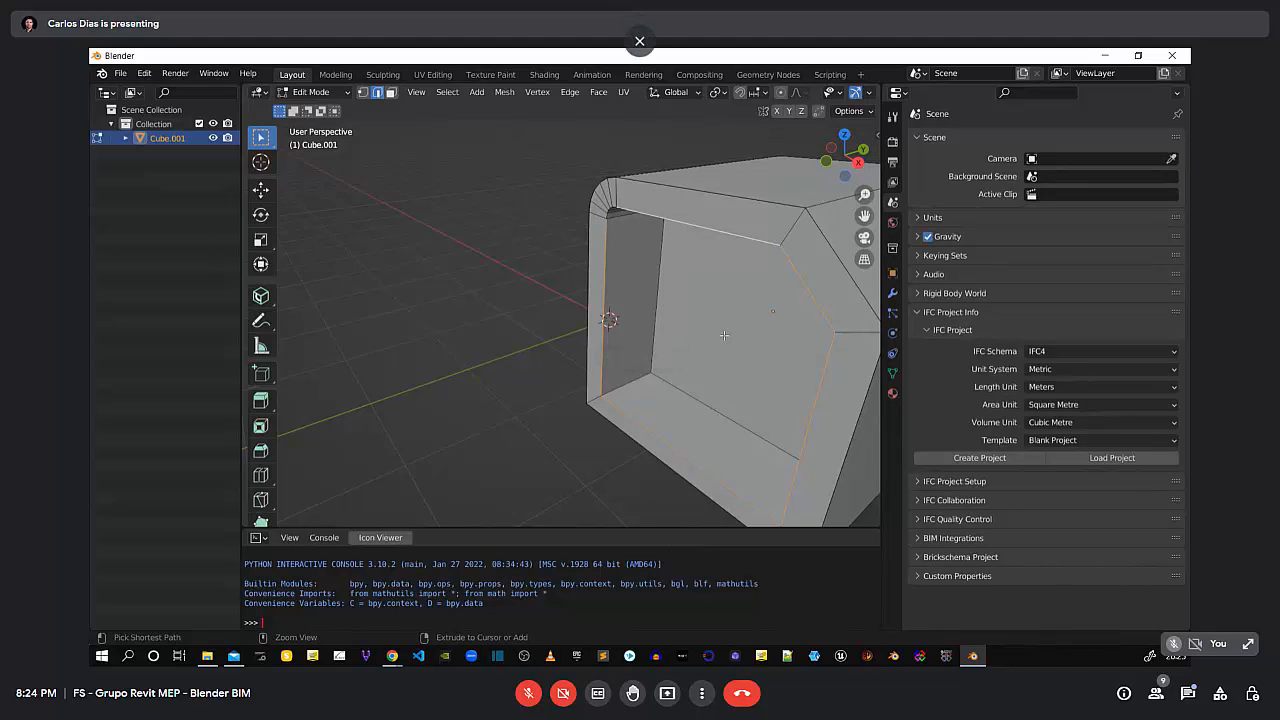
key("ctrl+b")
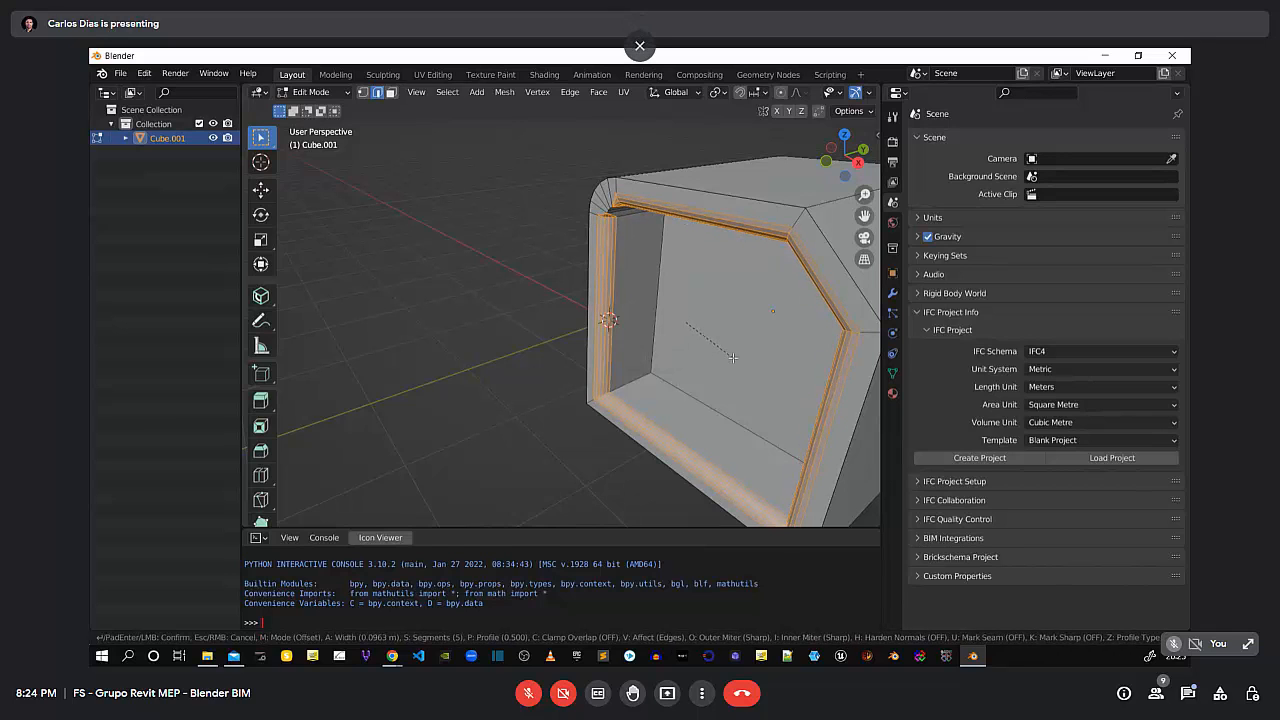
left_click(735, 360)
middle_click_drag(735, 360, 524, 237)
left_click(621, 330)
middle_click_drag(621, 330, 585, 320)
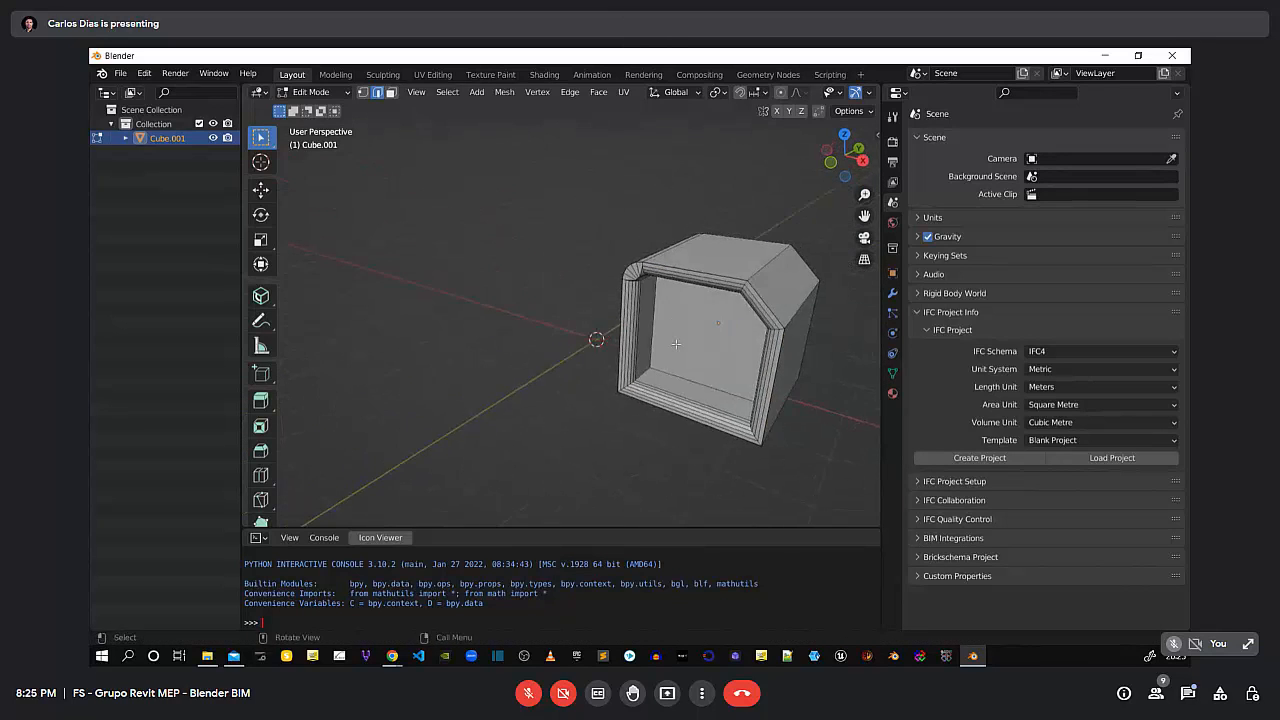
Return to Object Mode and inspect the recessed, beveled cube from several sides
left_click(316, 95)
left_click(321, 112)
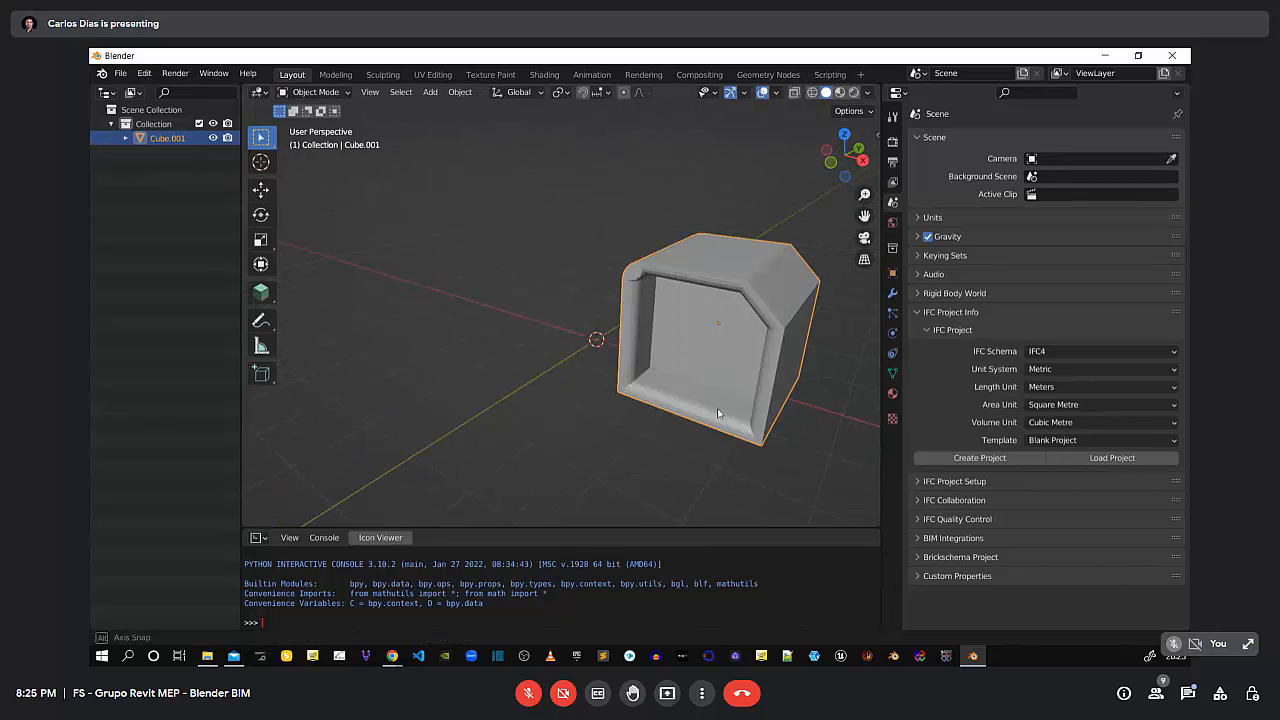
middle_click_drag(717, 408, 636, 343)
middle_click_drag(717, 345, 622, 457)
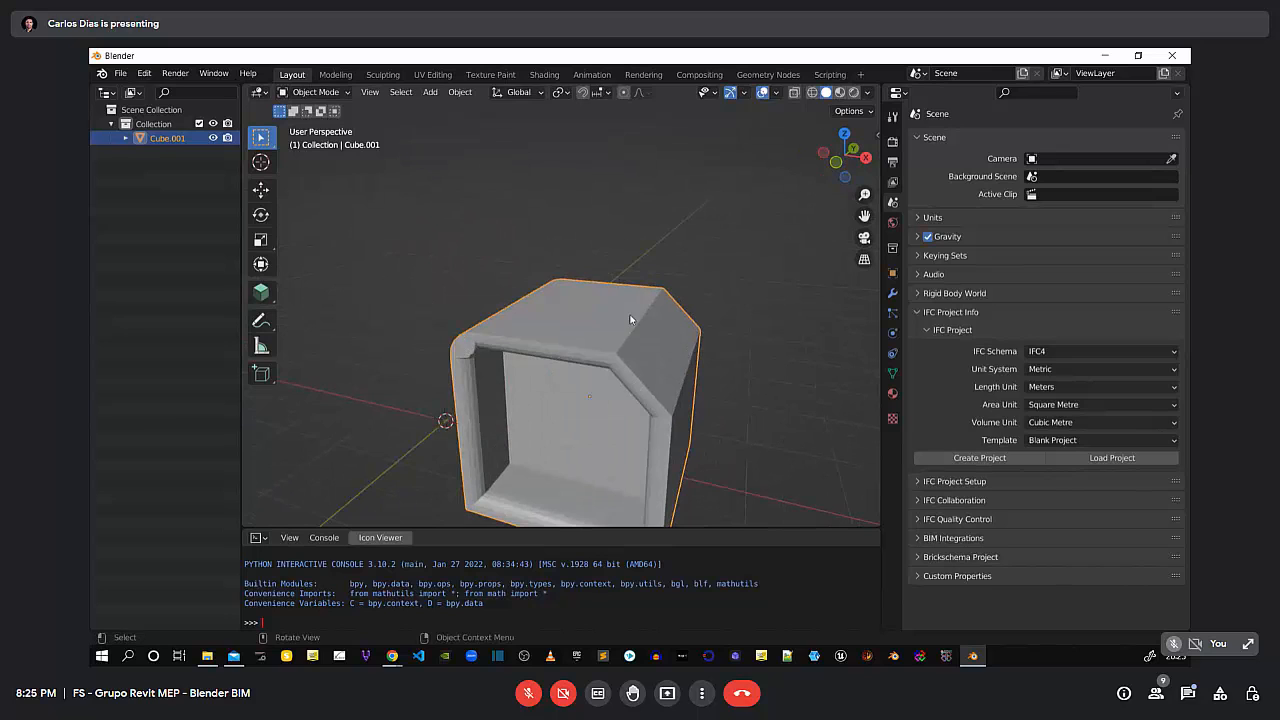
mouse_move(637, 402)
middle_mouse_down()
mouse_move(639, 342)
mouse_move(690, 326)
mouse_move(652, 404)
middle_mouse_up()
middle_click_drag(629, 464, 622, 430)
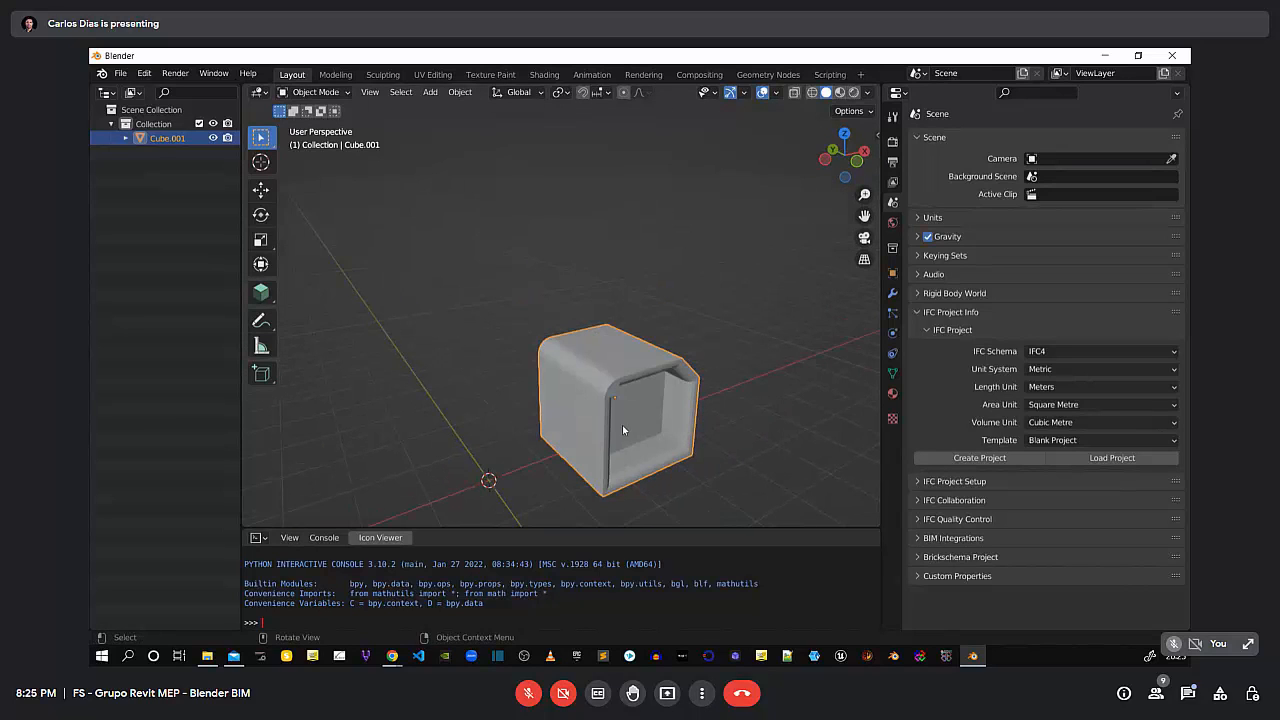
Add a new mesh cube at the 3D cursor beside the recessed, beveled cube and clear the selection
scroll(660, 497, "down", 2)
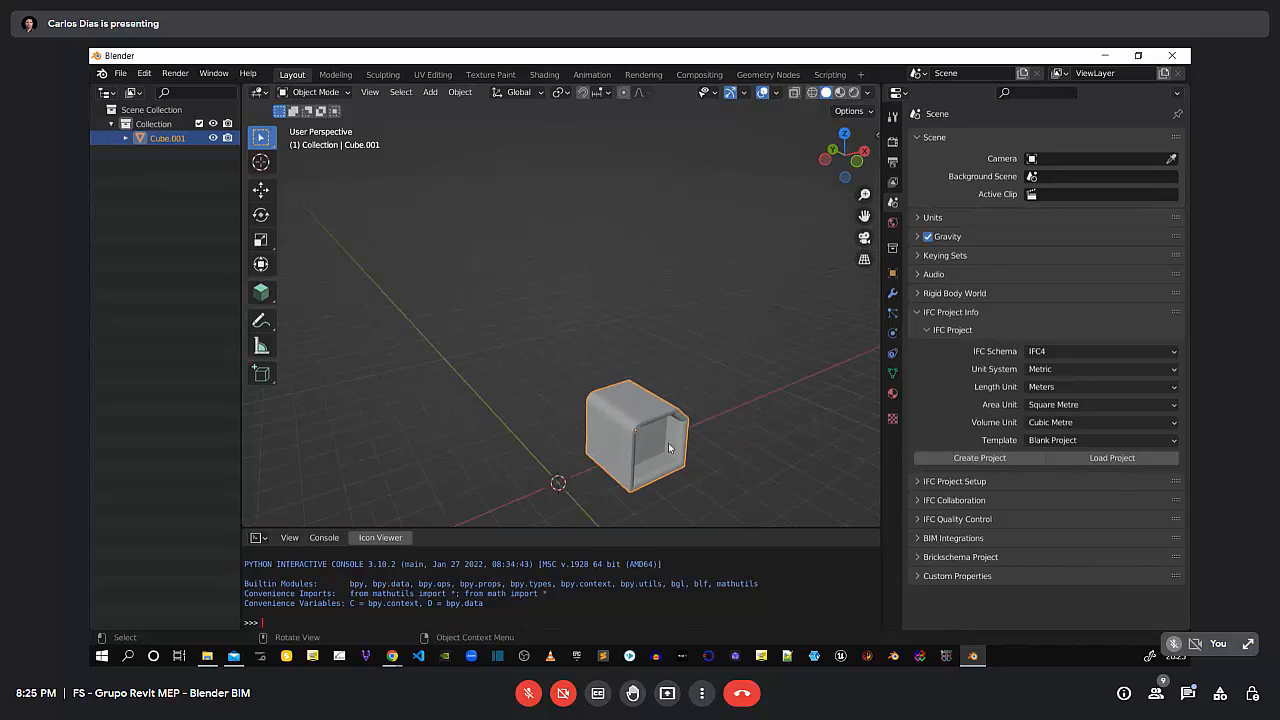
middle_click_drag(710, 479, 682, 467)
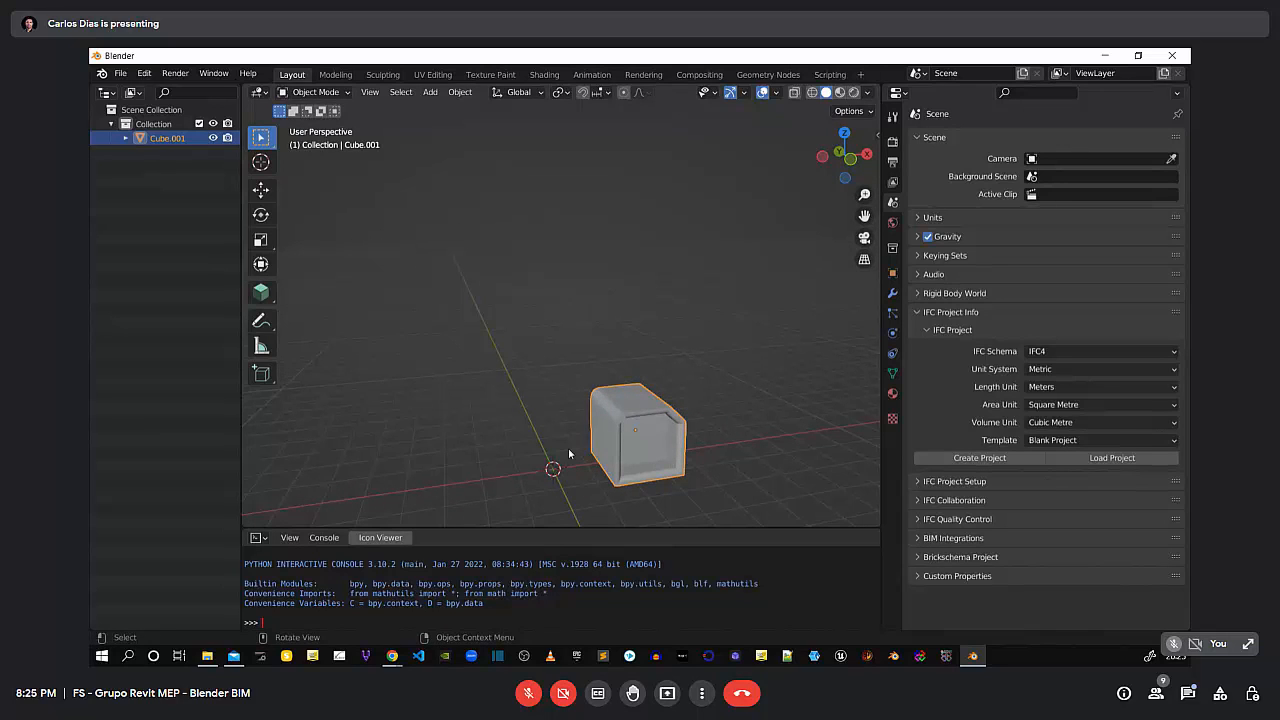
key("shift+a")
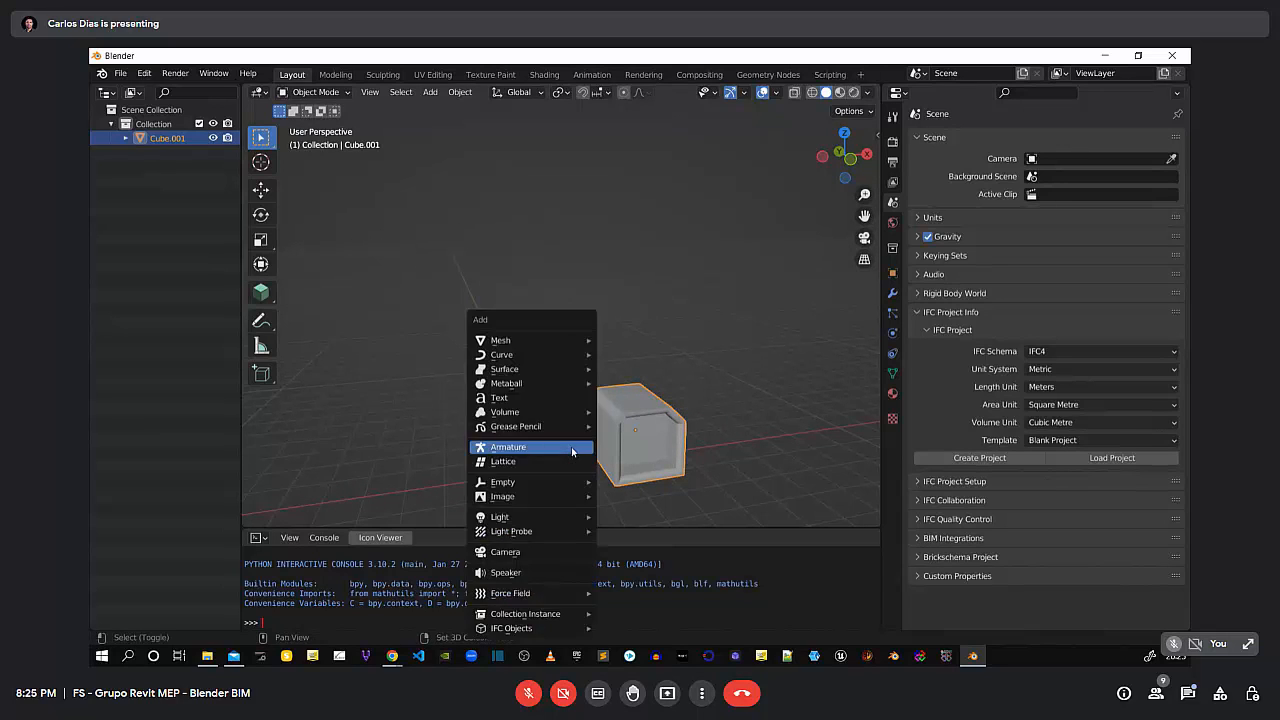
mouse_move(562, 347)
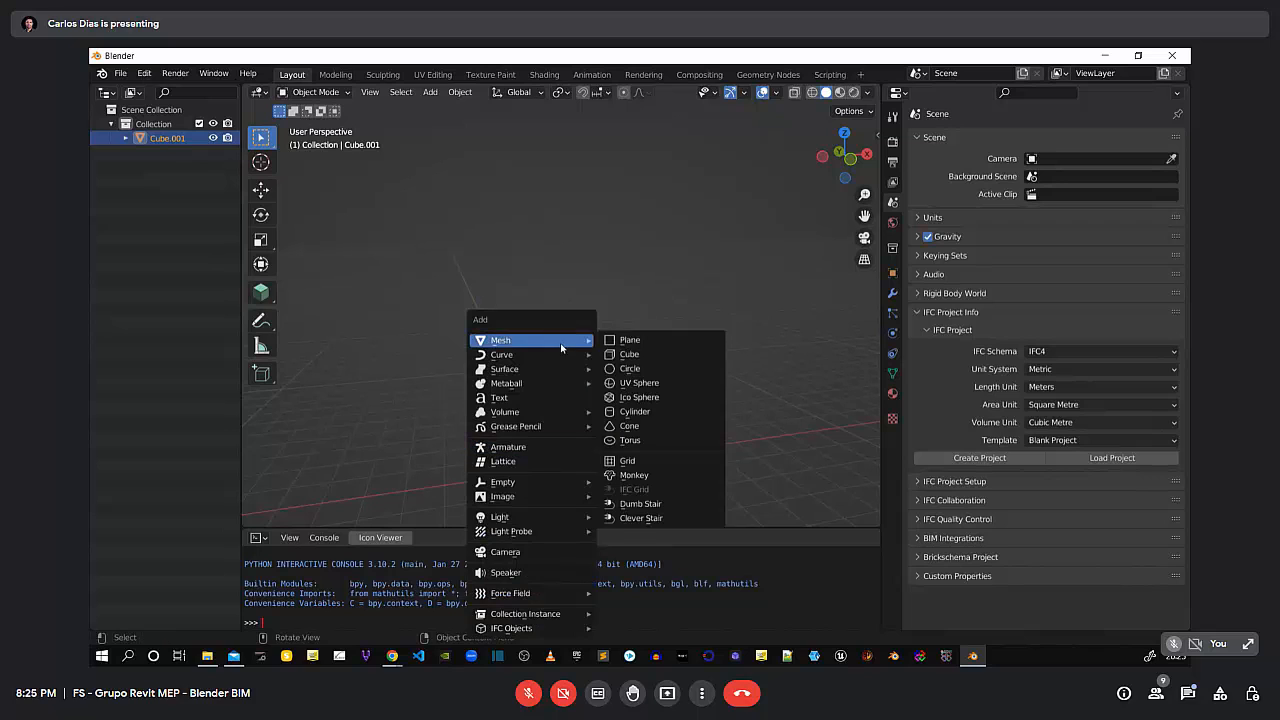
left_click(655, 354)
left_click(656, 489)
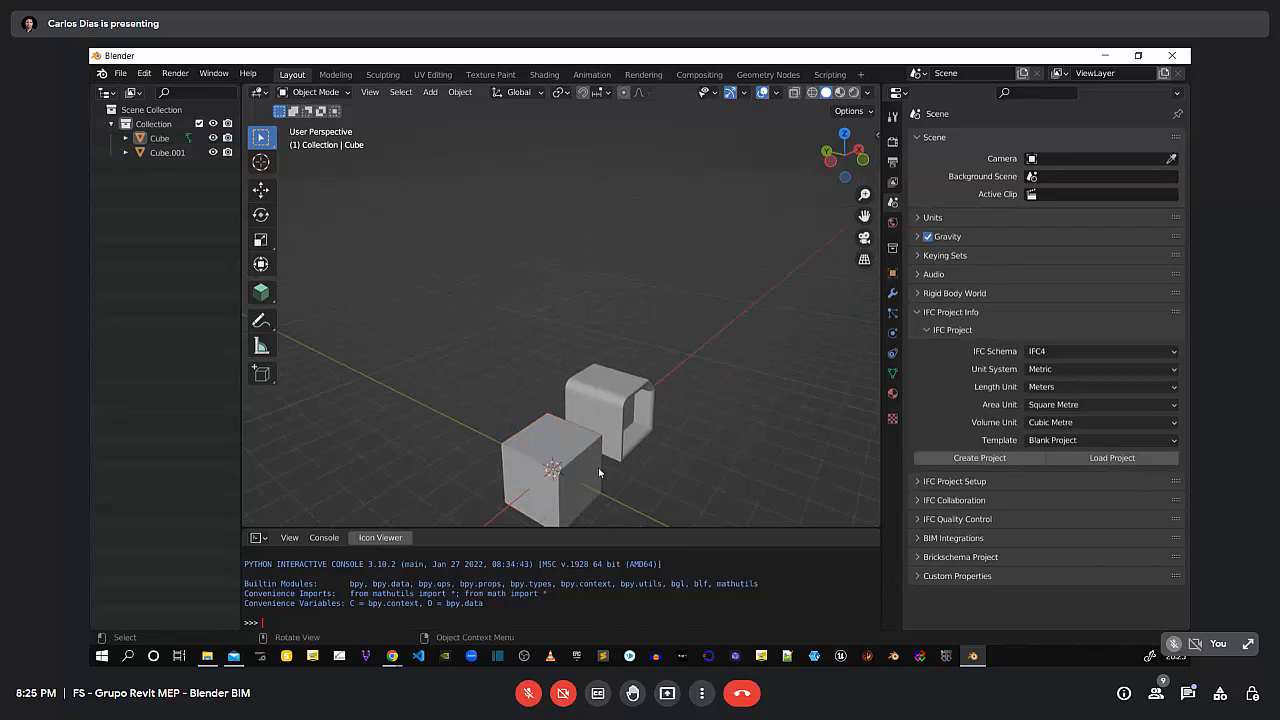
Open the recessed, beveled cube in Edit Mode and examine the edges its bevels are made of
middle_click_drag(600, 473, 701, 417)
scroll(645, 301, "up", 4)
scroll(655, 402, "up", 2)
left_click(671, 403)
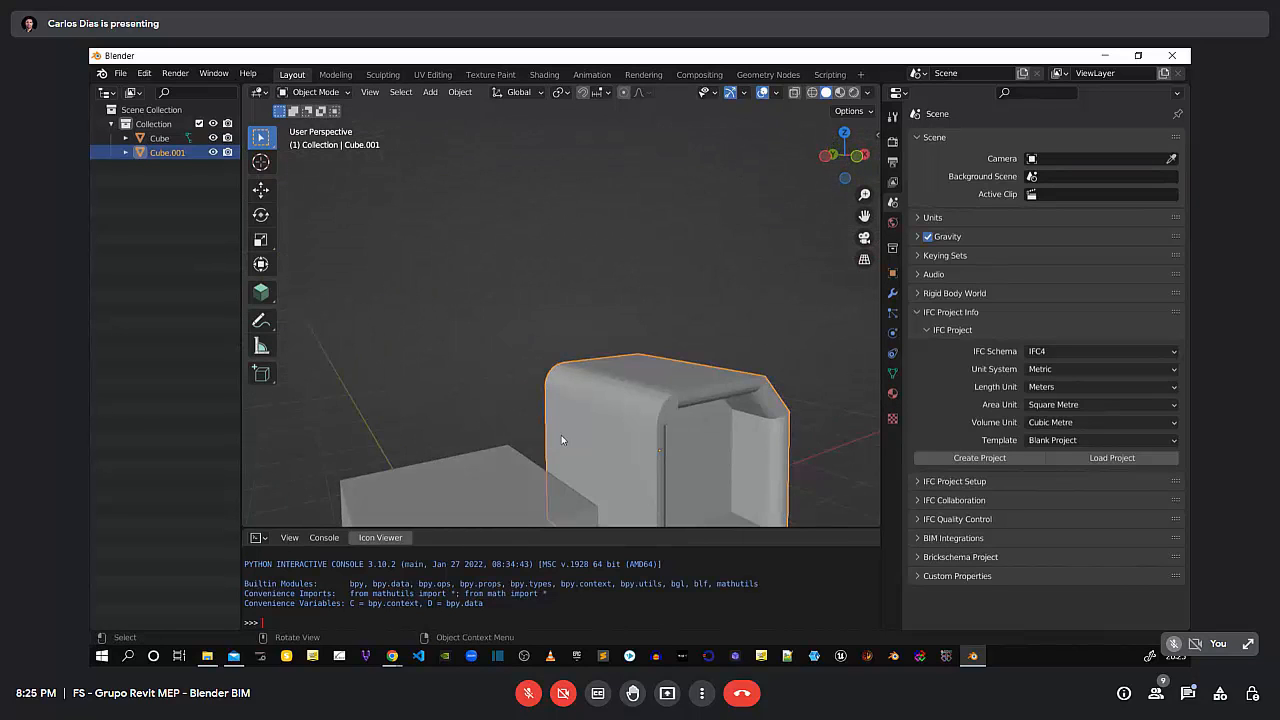
key("Tab")
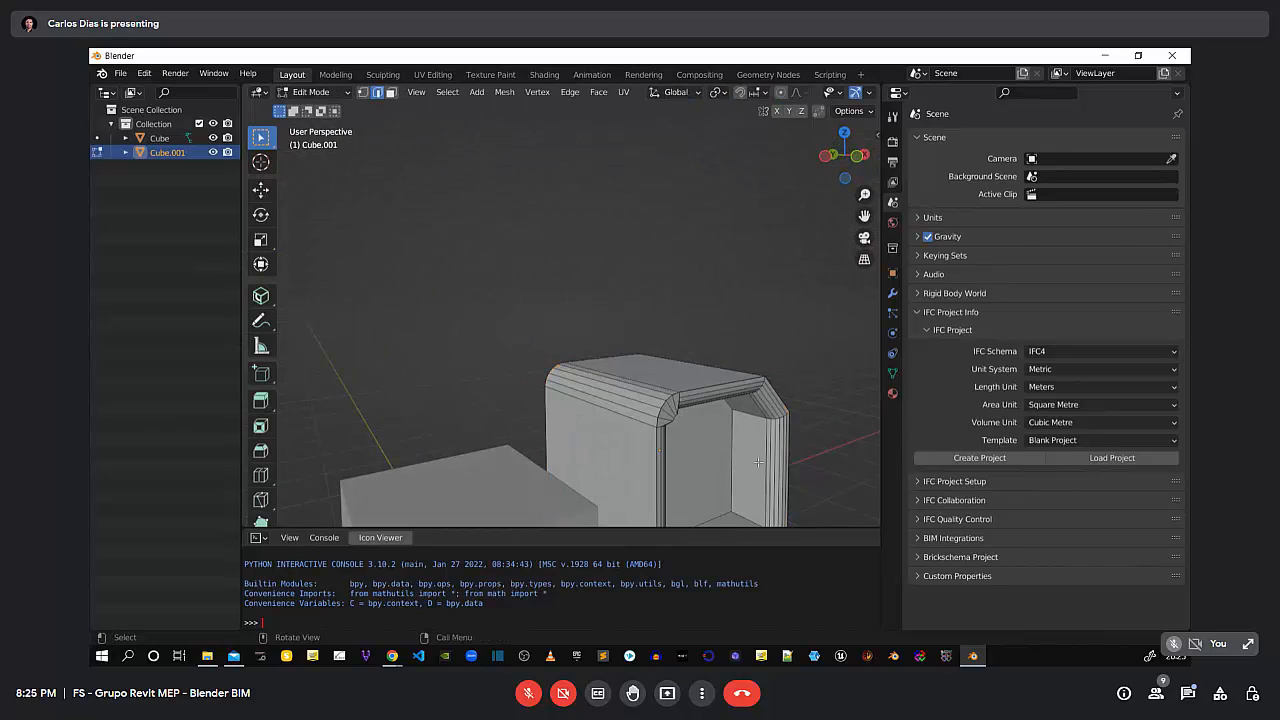
middle_click_drag(758, 462, 703, 356, "shift")
middle_click_drag(663, 400, 668, 428)
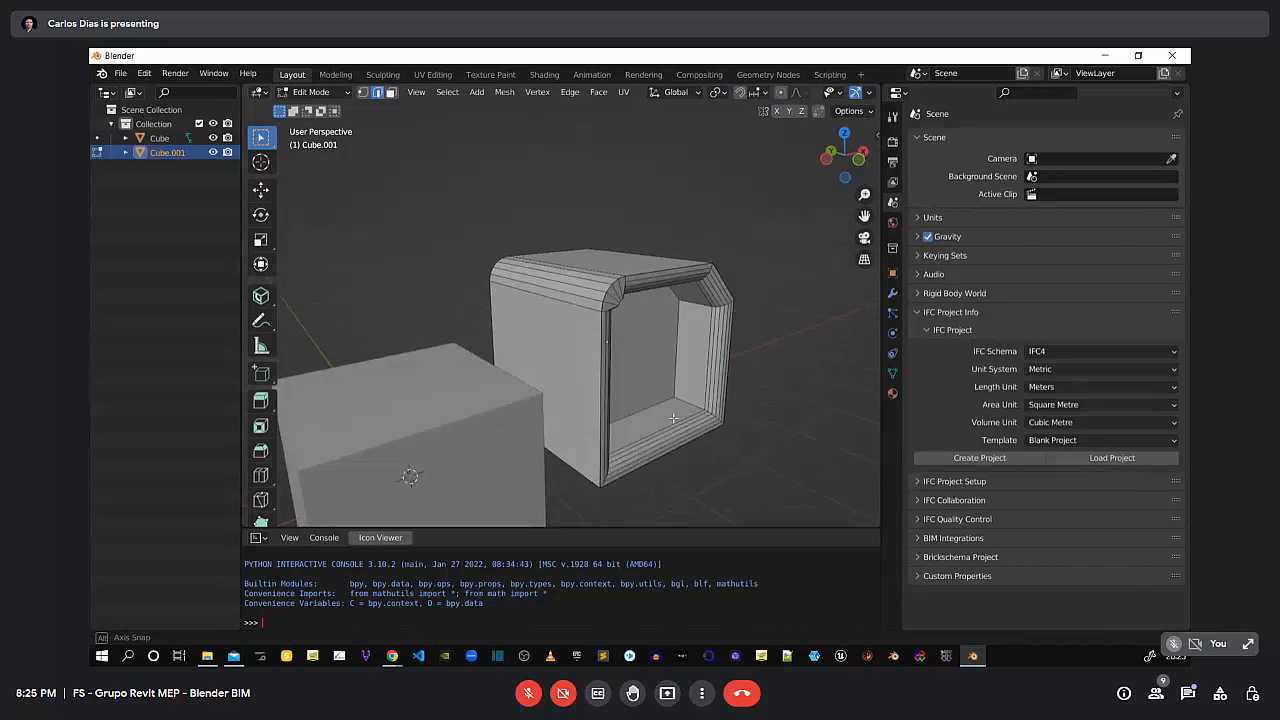
Try to move the beveled cube's upper edge above the recess opening and return to Object Mode
left_click(655, 277)
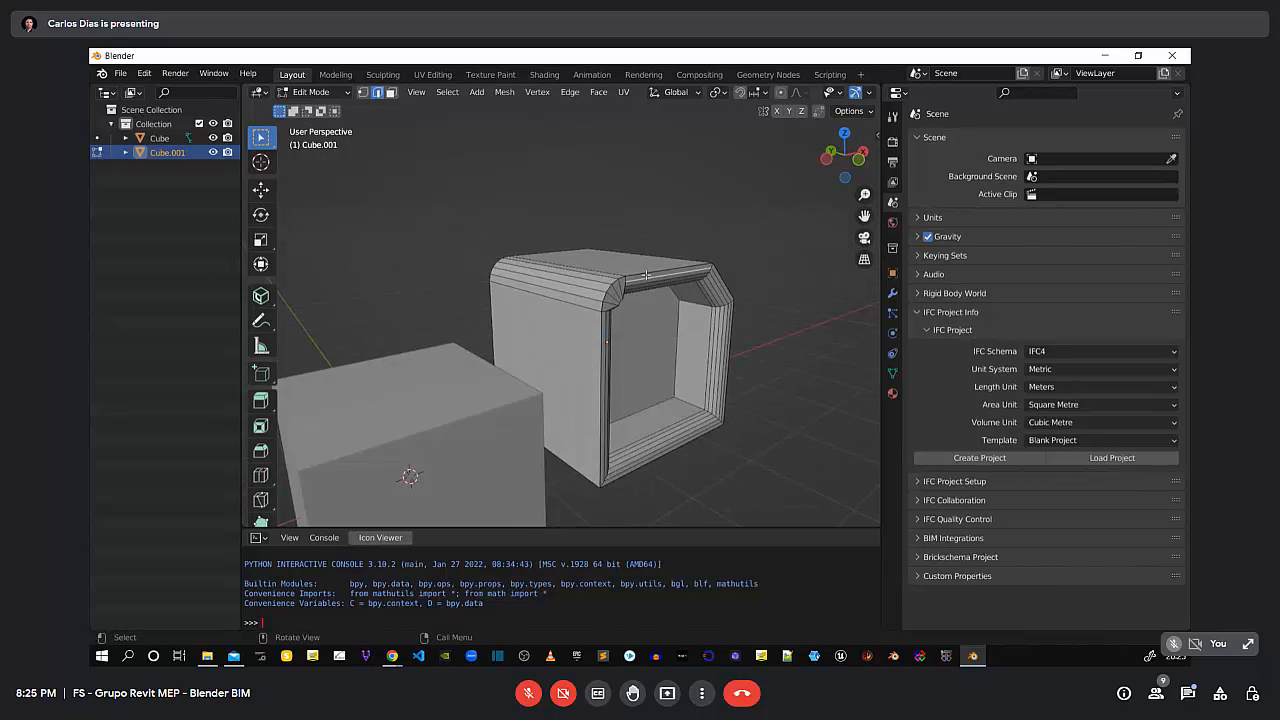
scroll(645, 271, "up", 4)
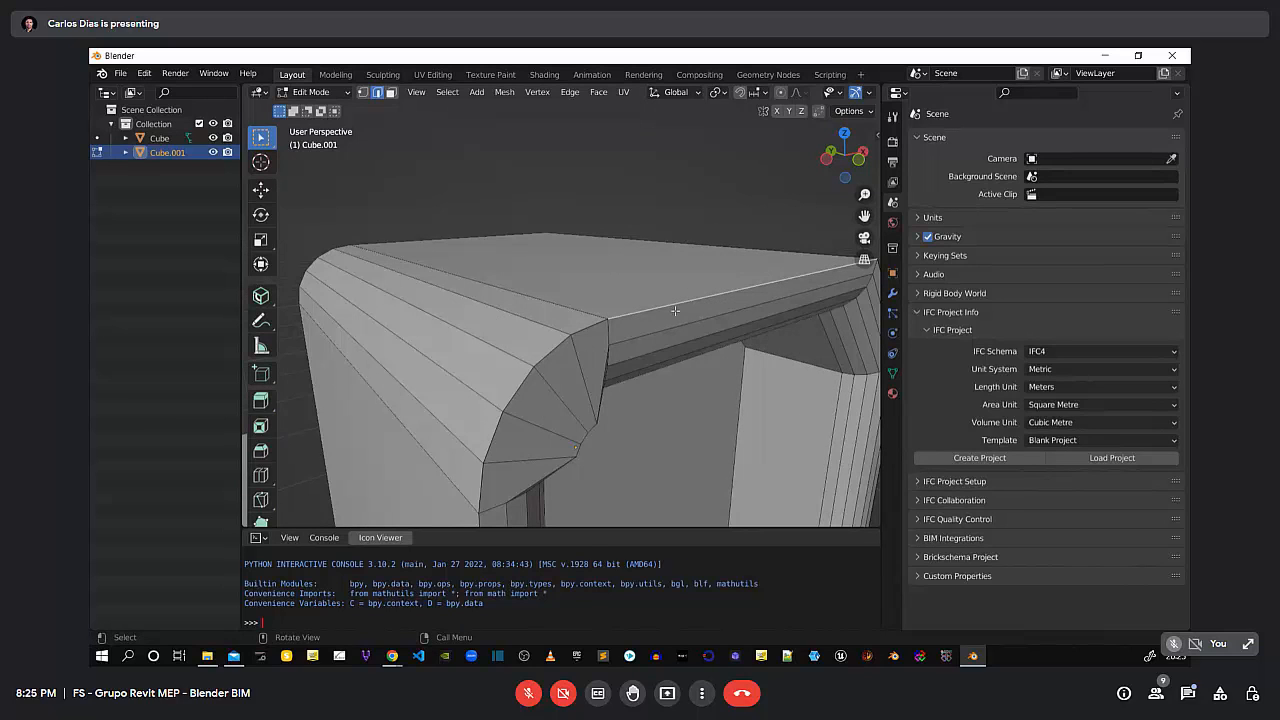
key("g")
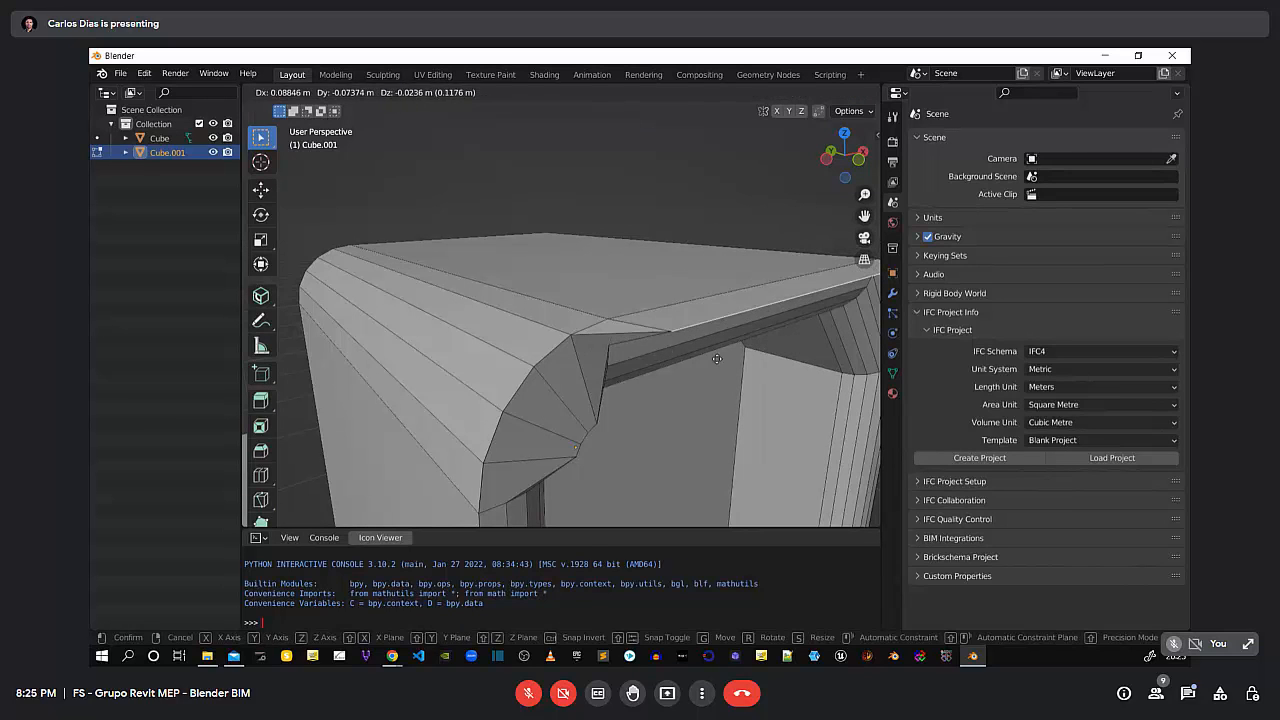
right_click(690, 388)
scroll(632, 367, "down", 5)
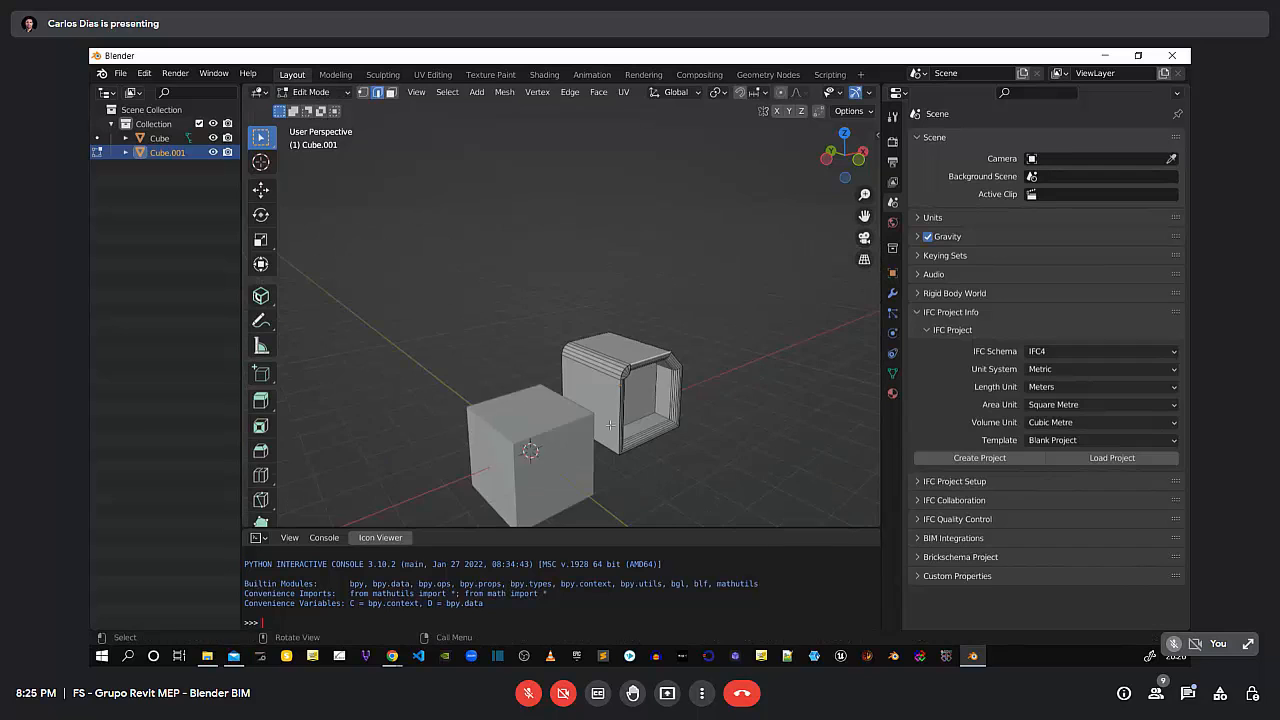
key("Tab")
Select the new plain cube and add a Bevel modifier to it
left_click(591, 456)
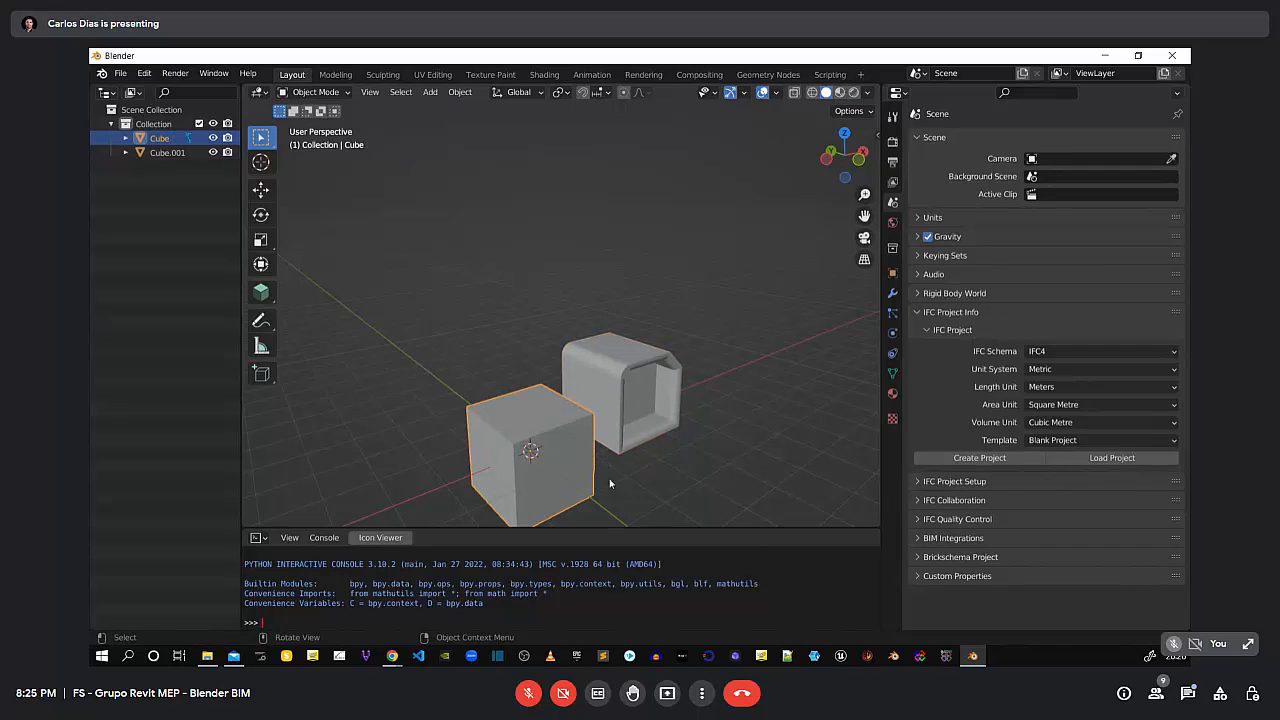
middle_click_drag(612, 484, 619, 441)
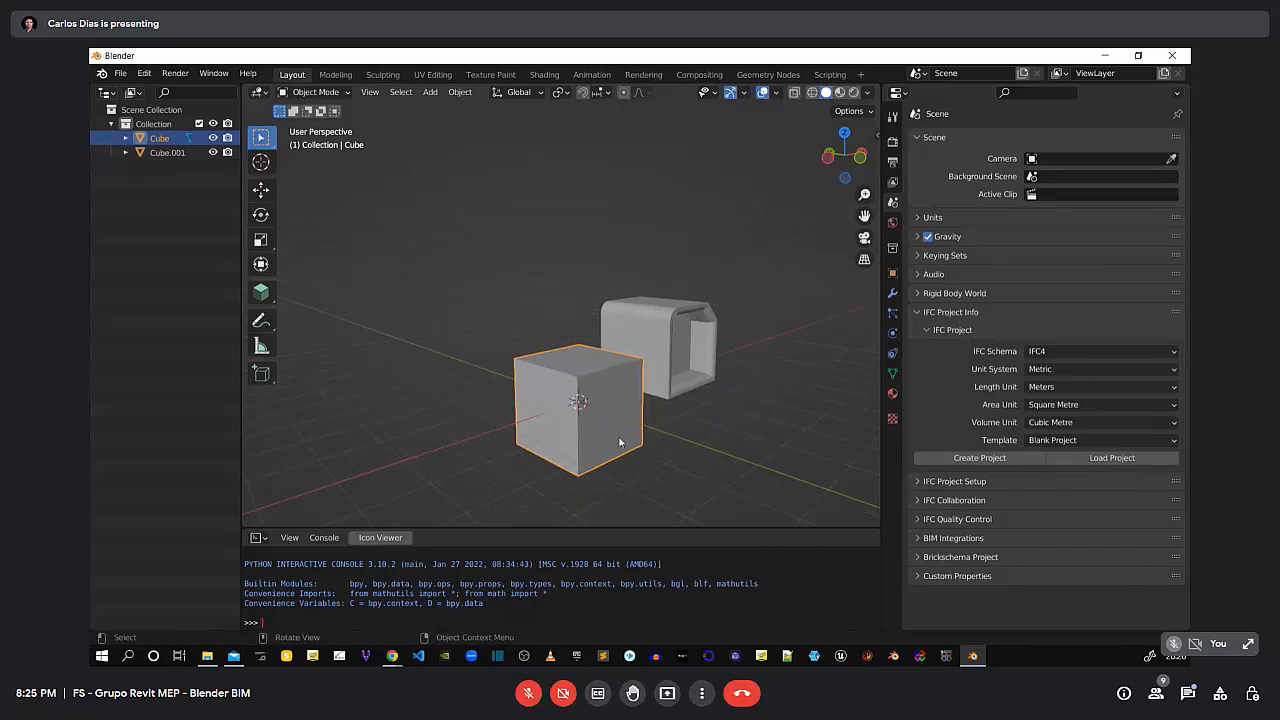
scroll(591, 429, "up", 3)
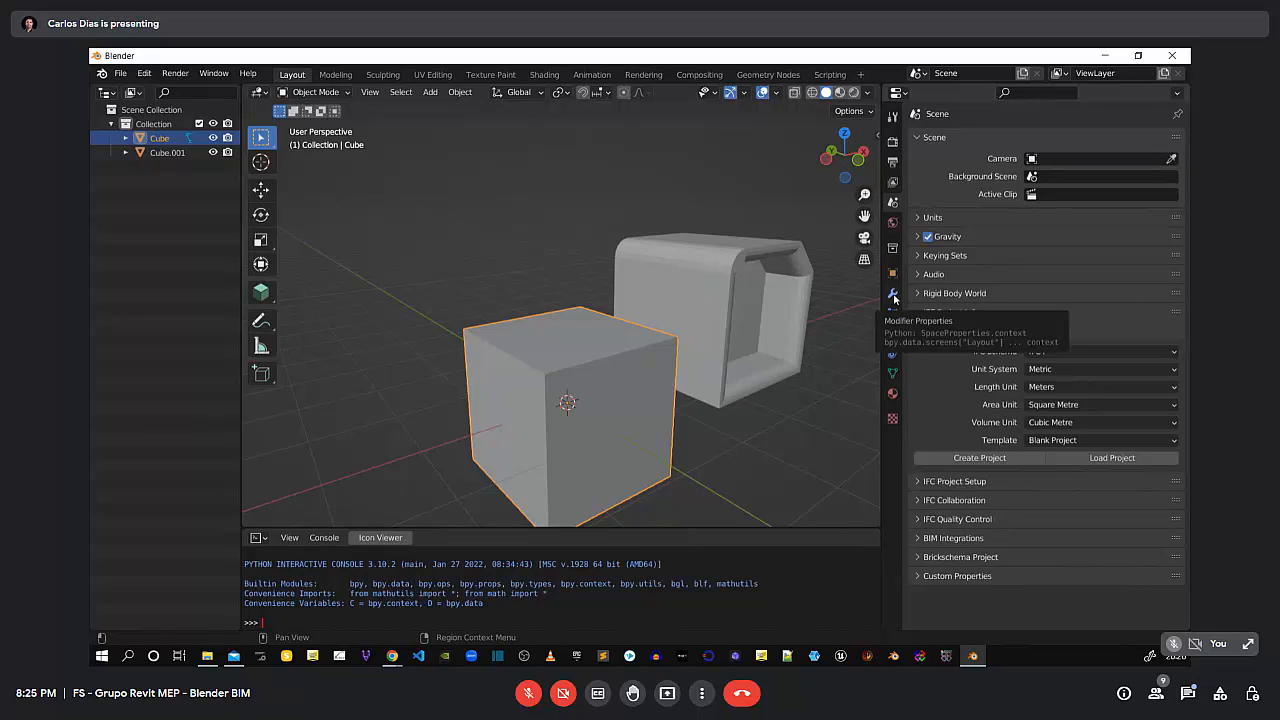
left_click(893, 293)
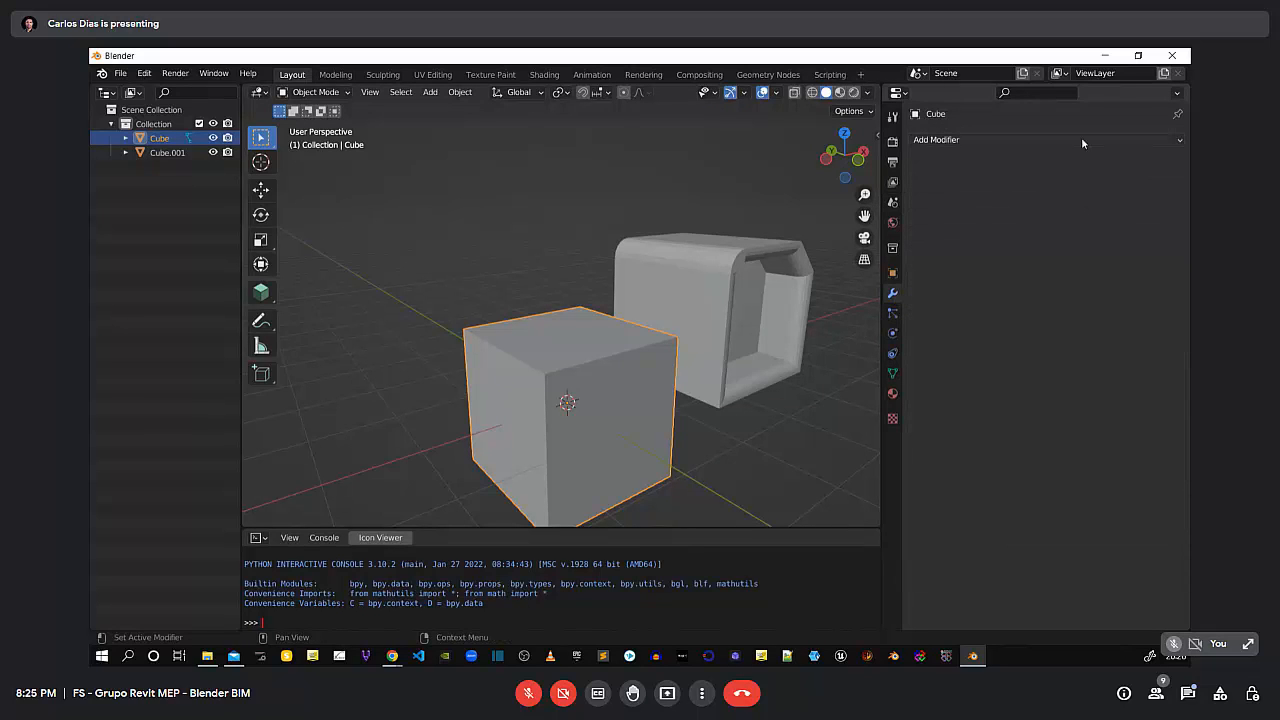
left_click(1145, 140)
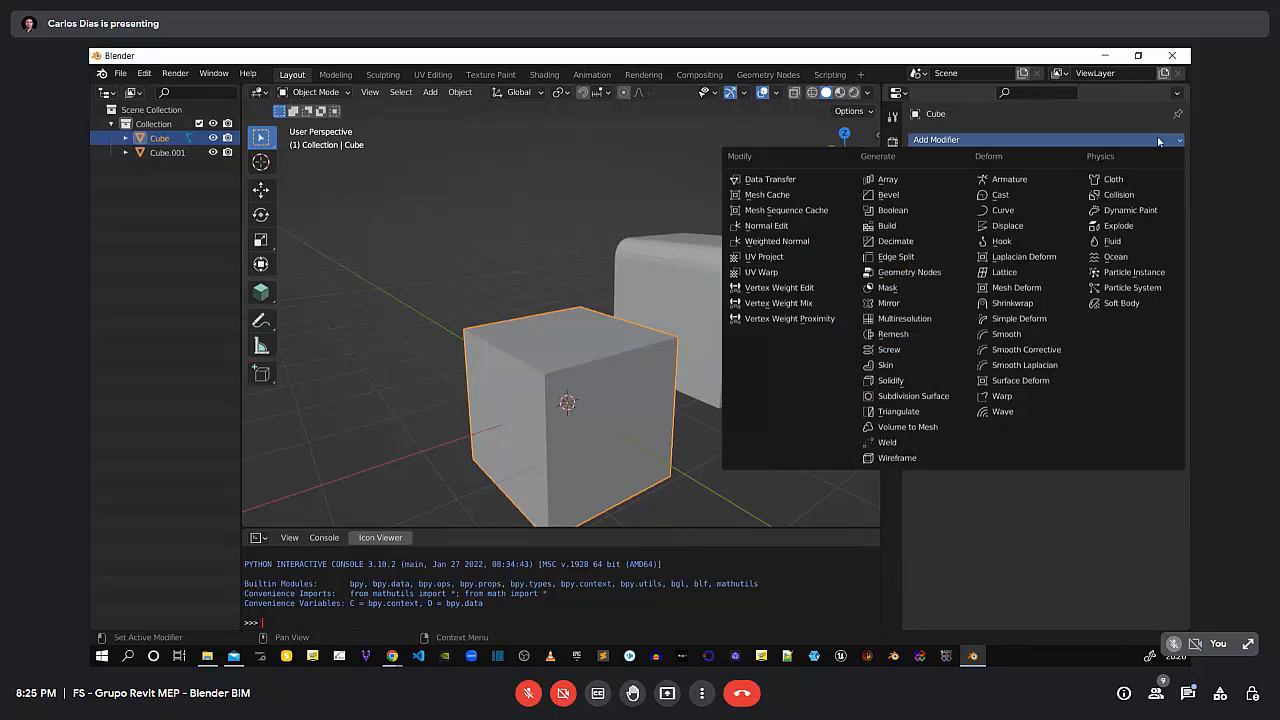
left_click(880, 197)
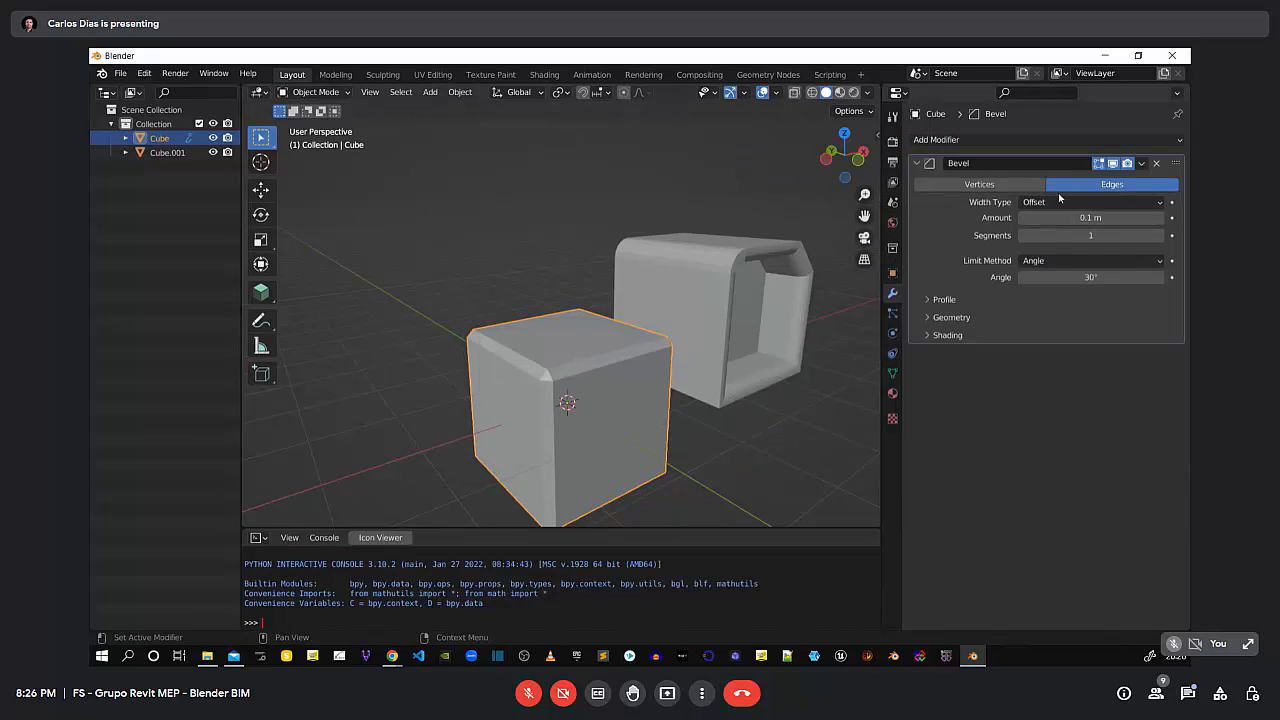
Set the Bevel modifier's amount to 0.22 m and its limit angle to 29°, and deselect the cube
left_click_drag(1090, 217, 1100, 222)
left_click_drag(1103, 282, 1090, 282)
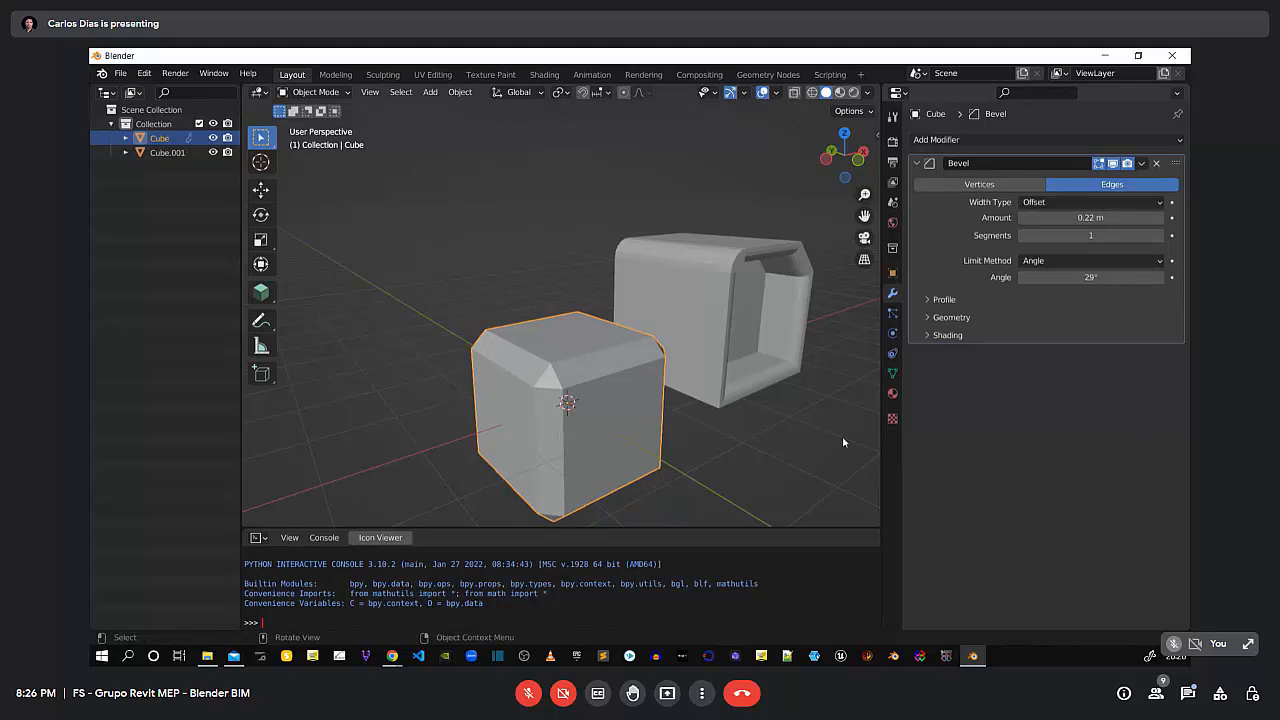
left_click(843, 440)
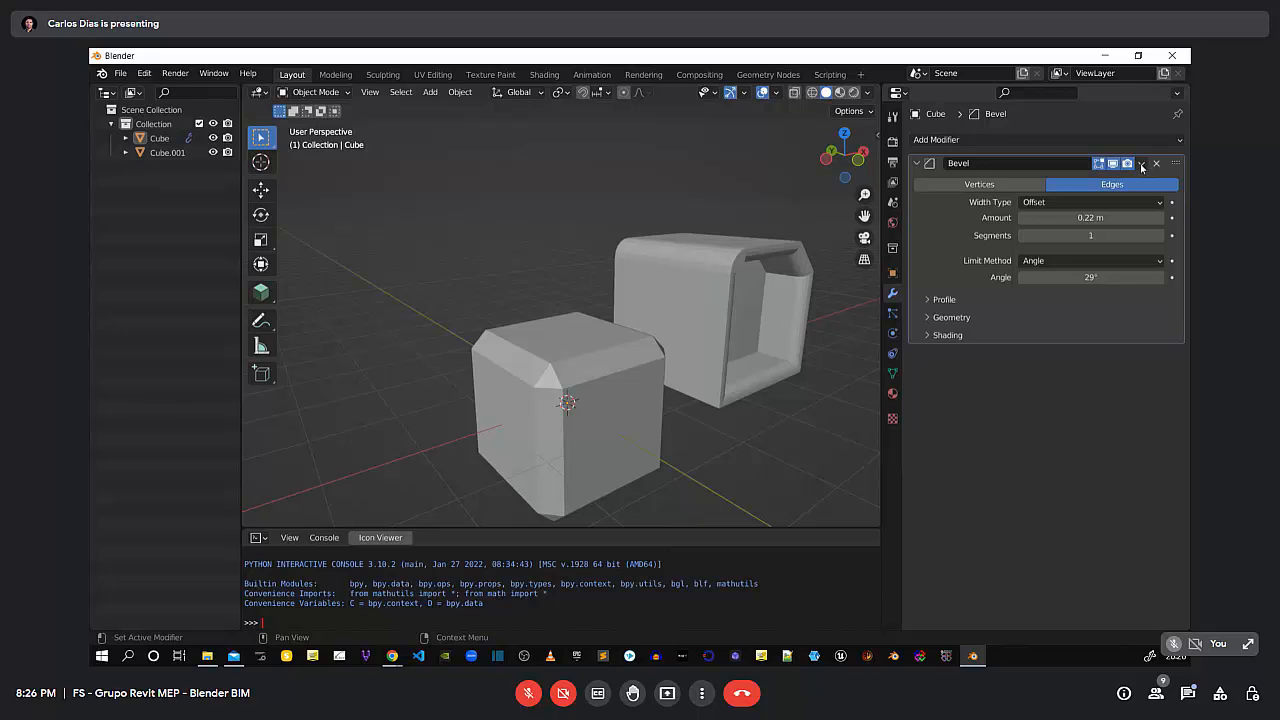
middle_click_drag(676, 429, 702, 430)
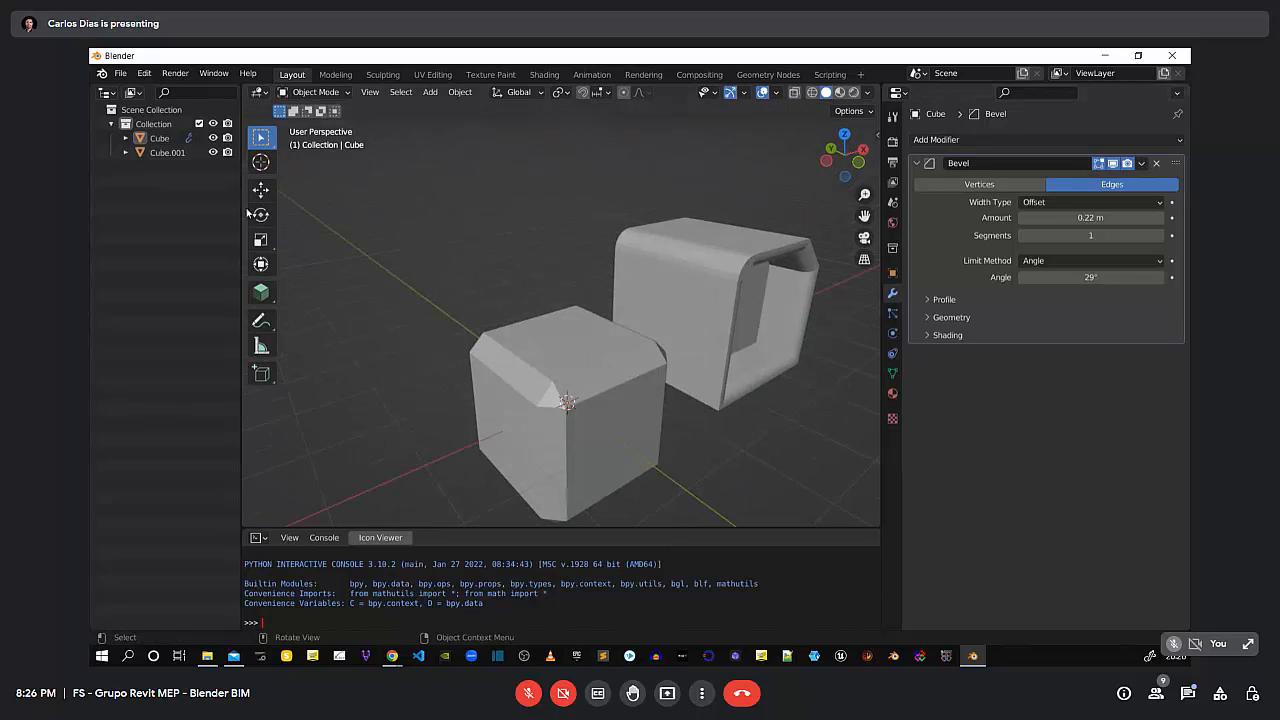
Enter Edit Mode on the cube with the Bevel modifier and compare its original cage with the beveled shape
left_click(527, 383)
key("Tab")
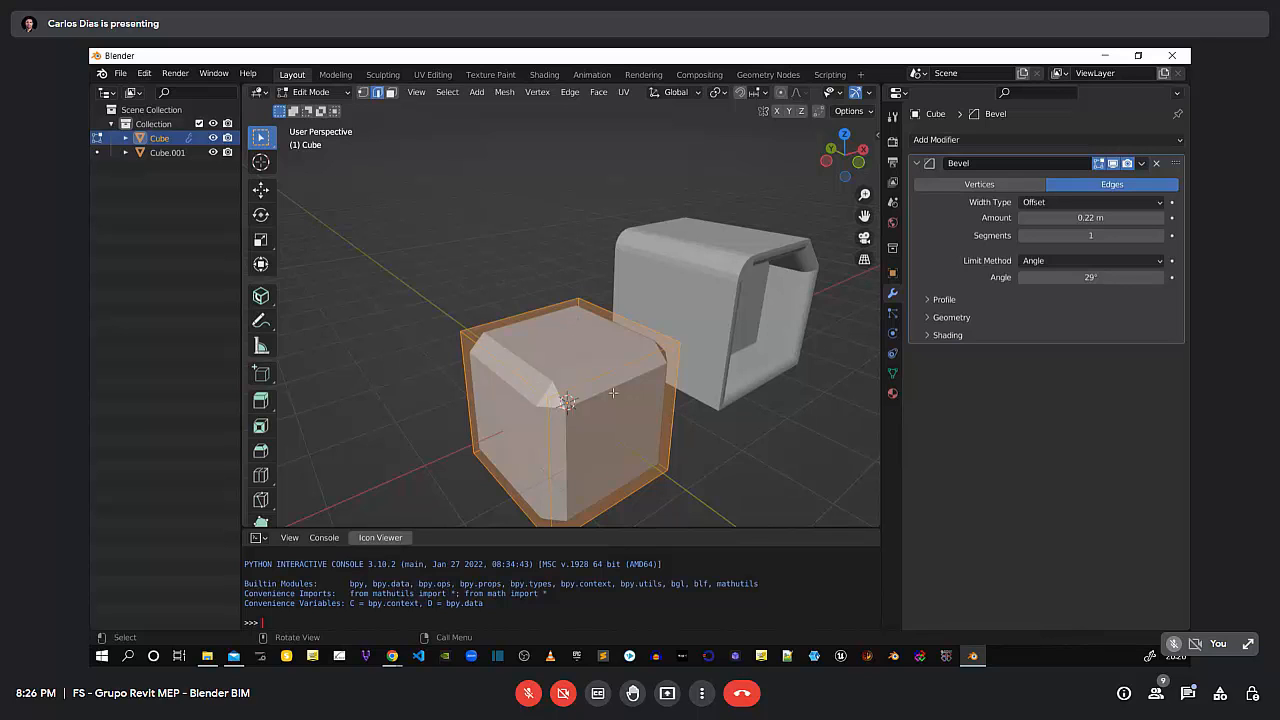
scroll(610, 440, "up", 3)
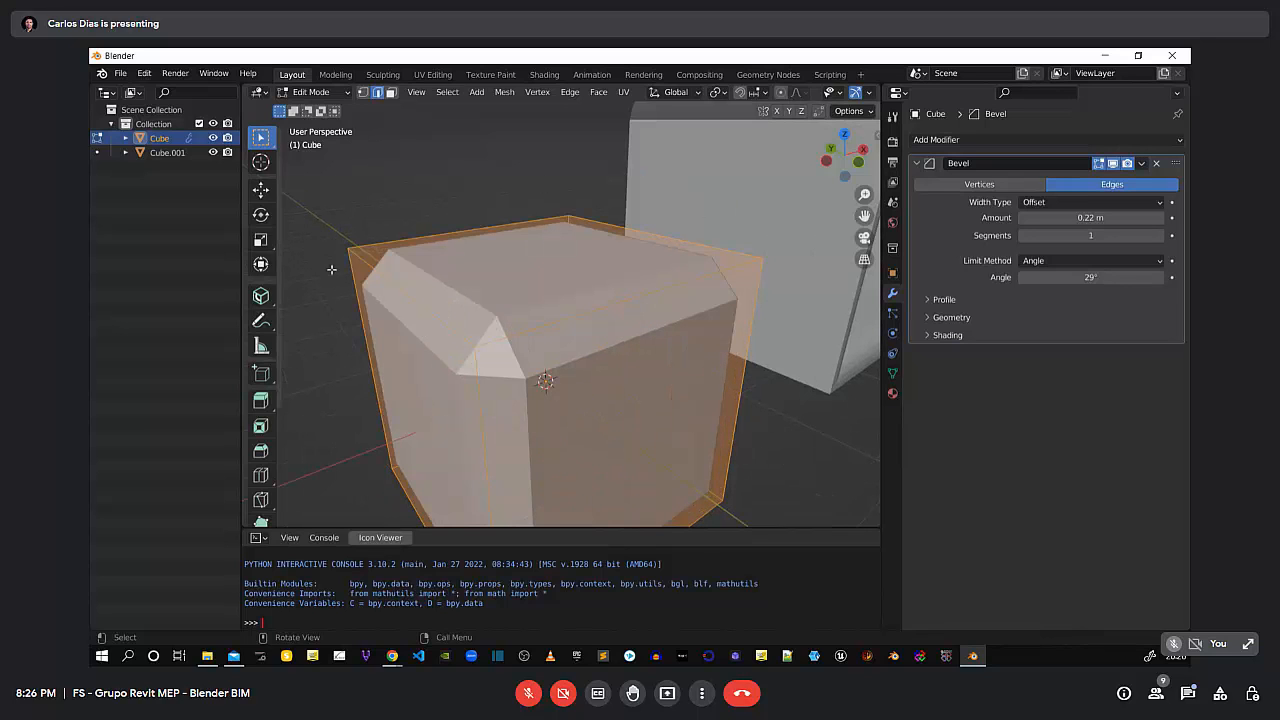
middle_click_drag(588, 369, 567, 410)
scroll(567, 410, "down", 2)
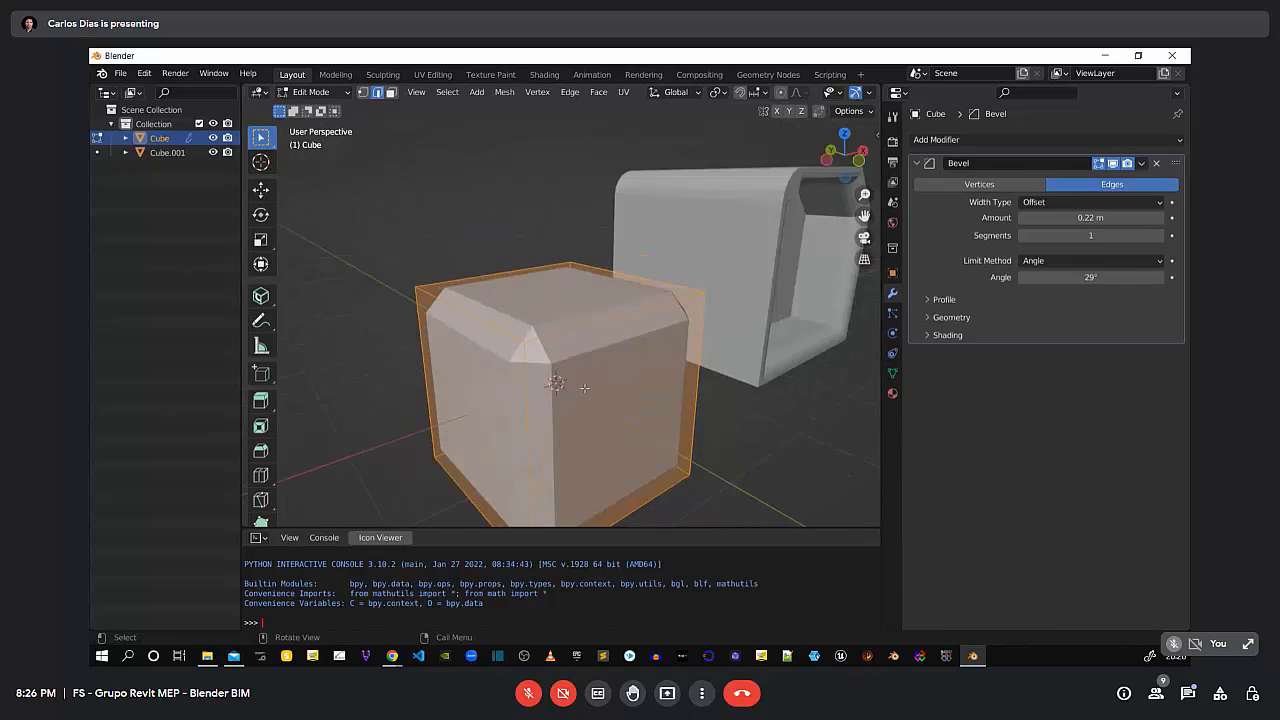
scroll(603, 425, "down", 3)
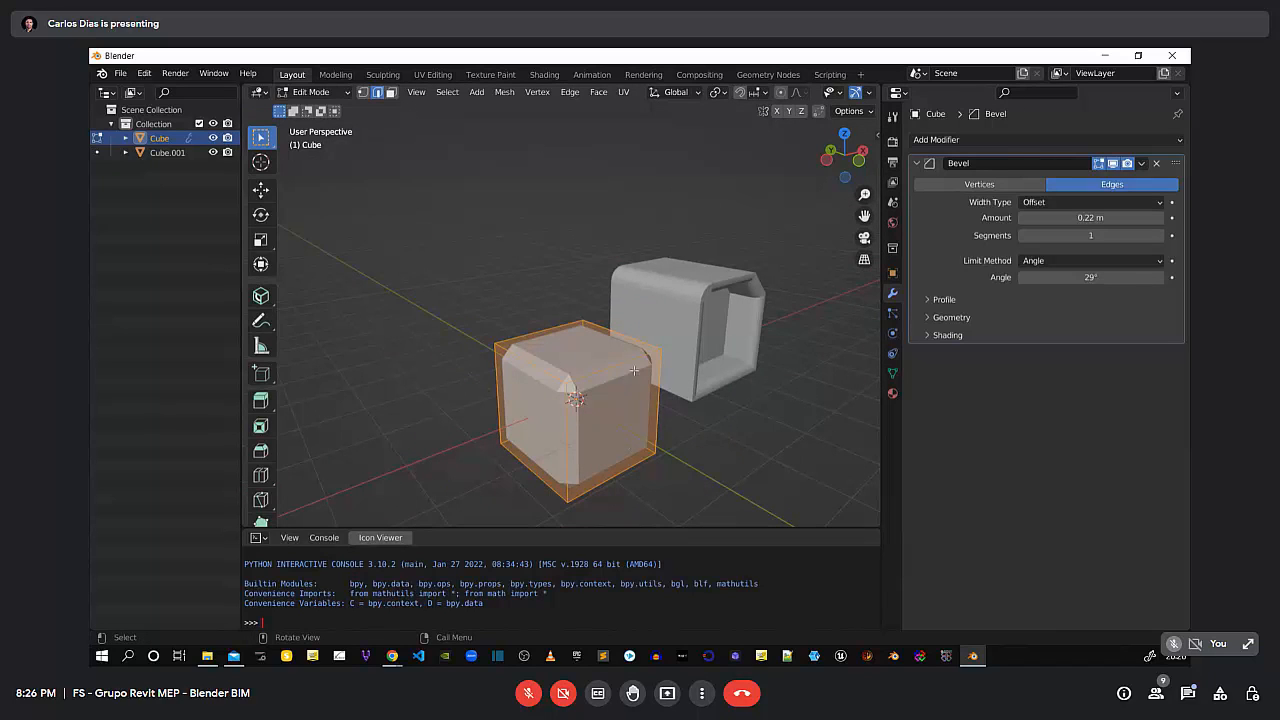
scroll(582, 347, "up", 2)
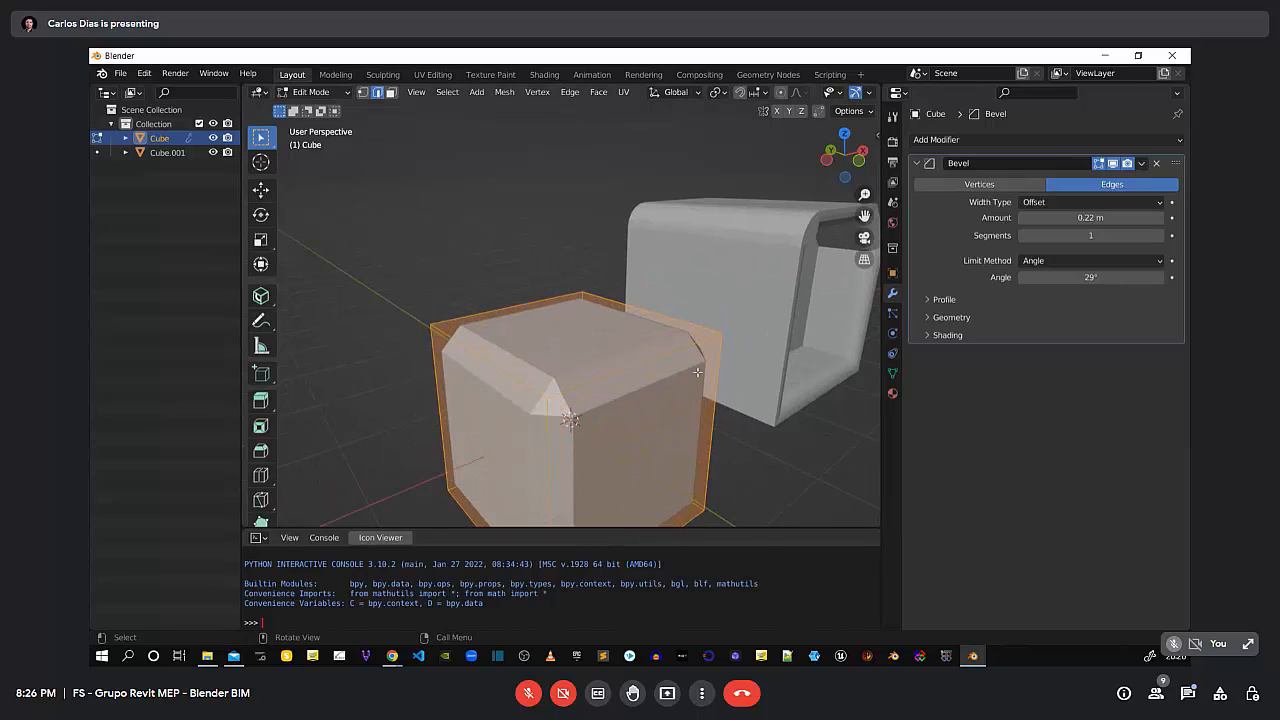
Disable the Bevel modifier in viewport and render, and move the cube's upper front edge outward
left_click(1130, 164)
left_click(1112, 163)
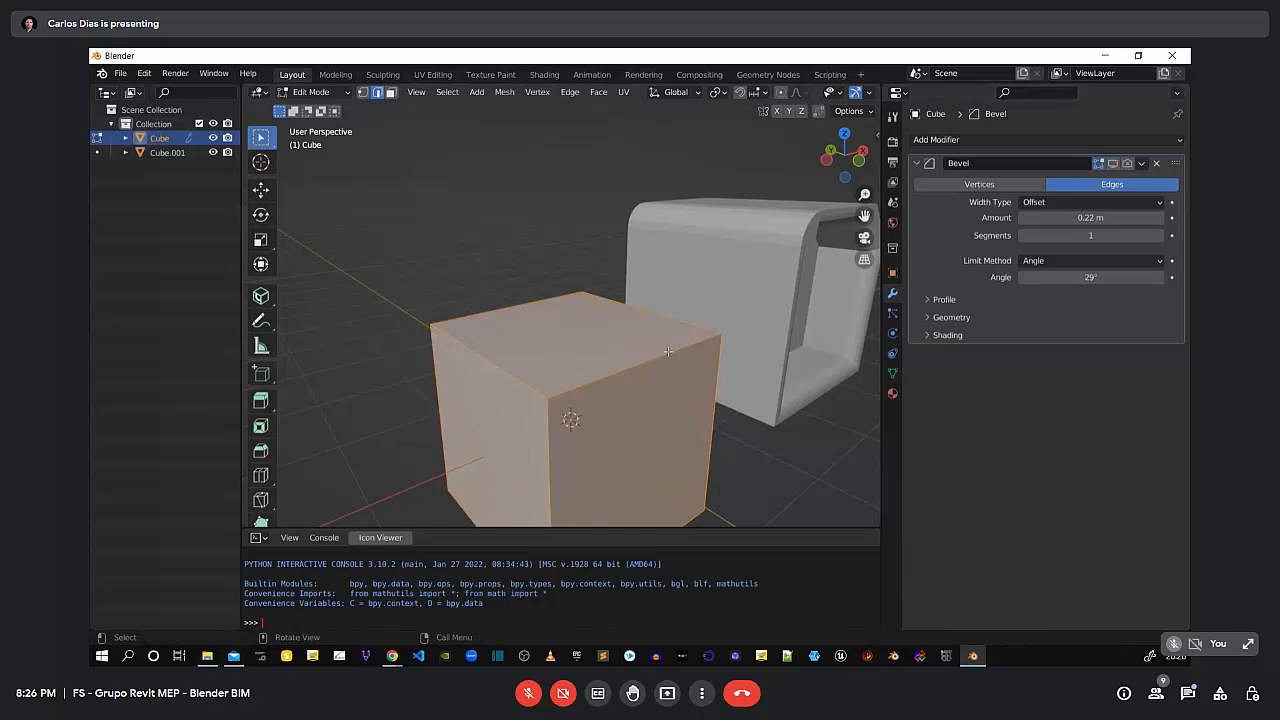
left_click(455, 210)
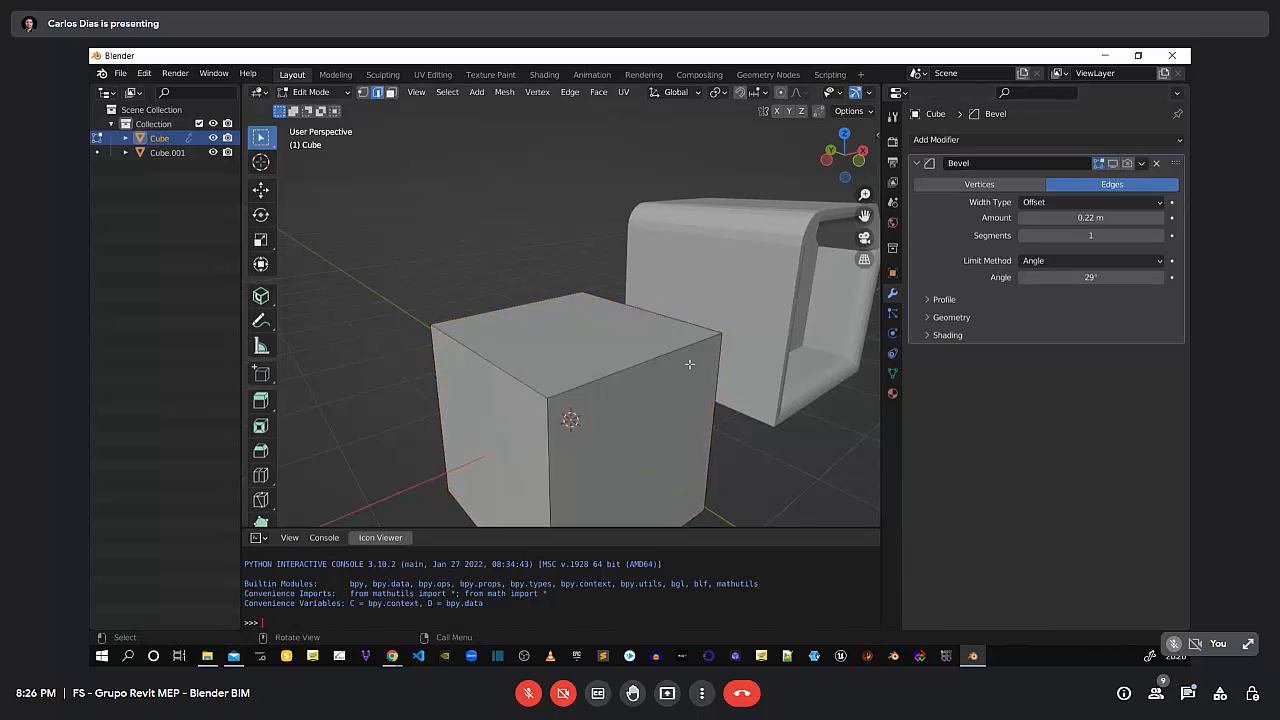
left_click(602, 376)
key("g")
key("Return")
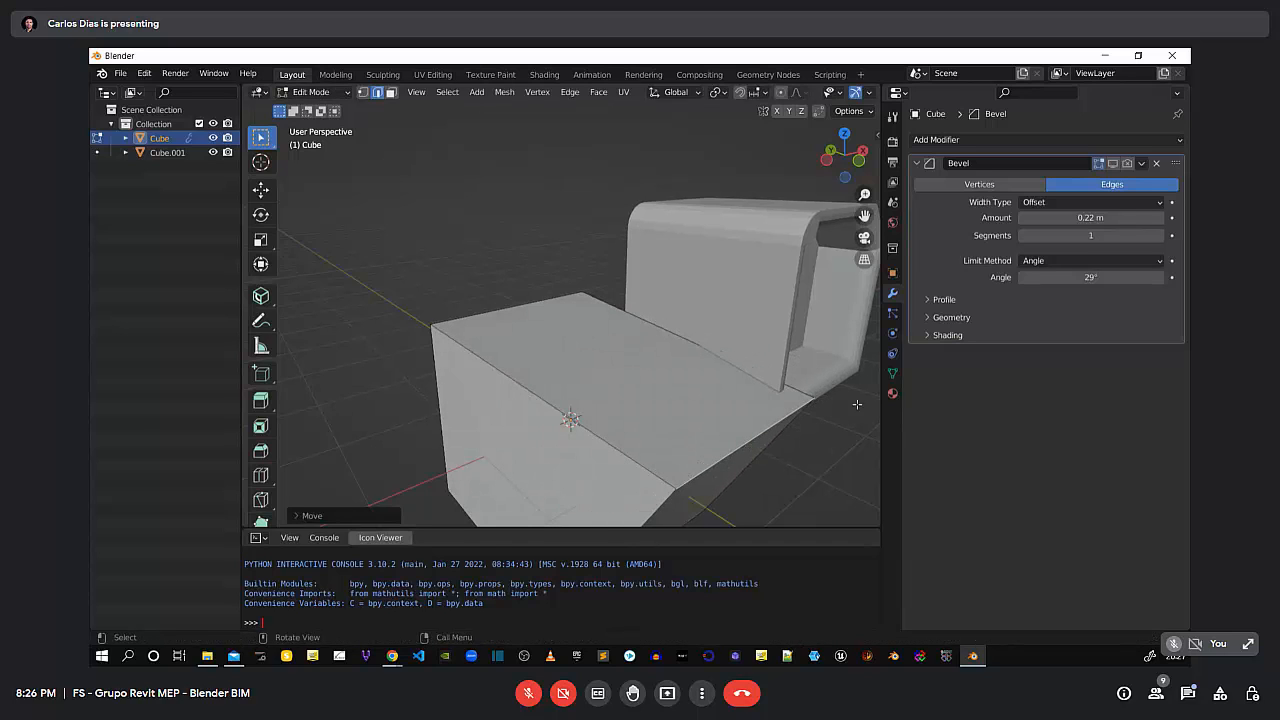
Enable the Bevel modifier again for both render and viewport display on the reshaped cube
left_click(1127, 163)
left_click(1113, 164)
middle_click_drag(740, 438, 732, 466)
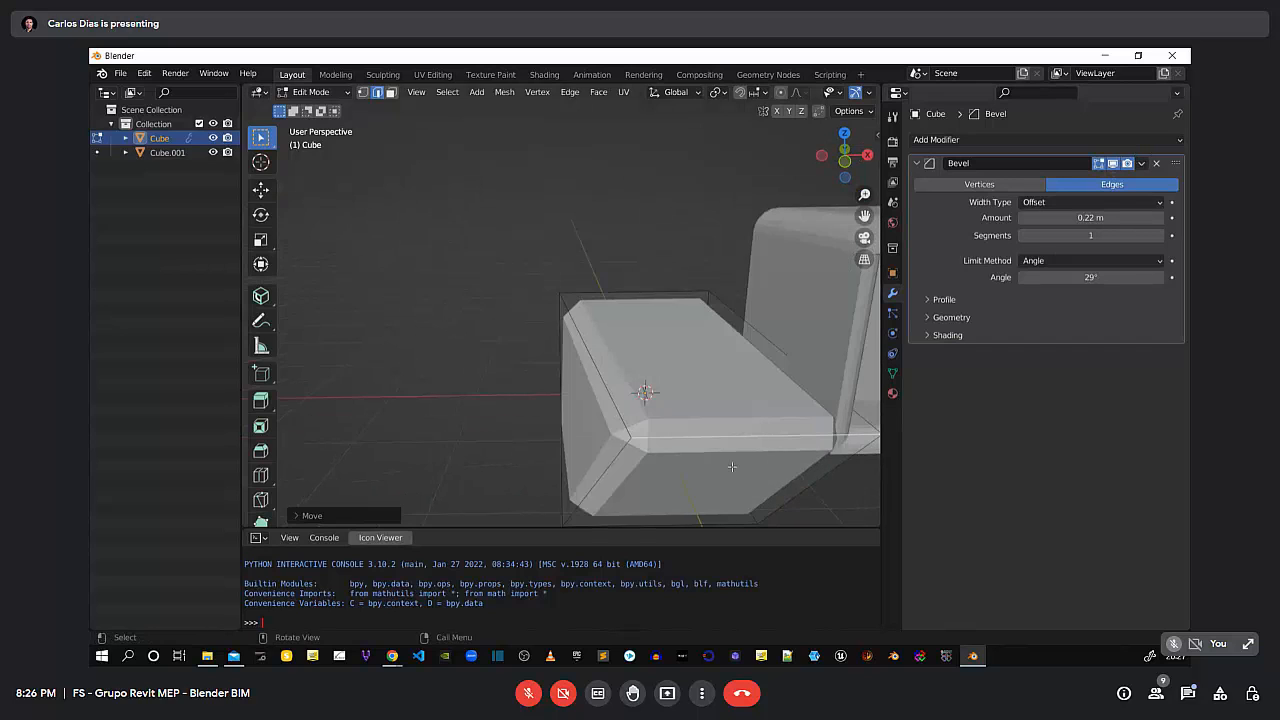
Try moving the selected front edge sideways with the Bevel modifier active, and view the shape from other sides
key("g")
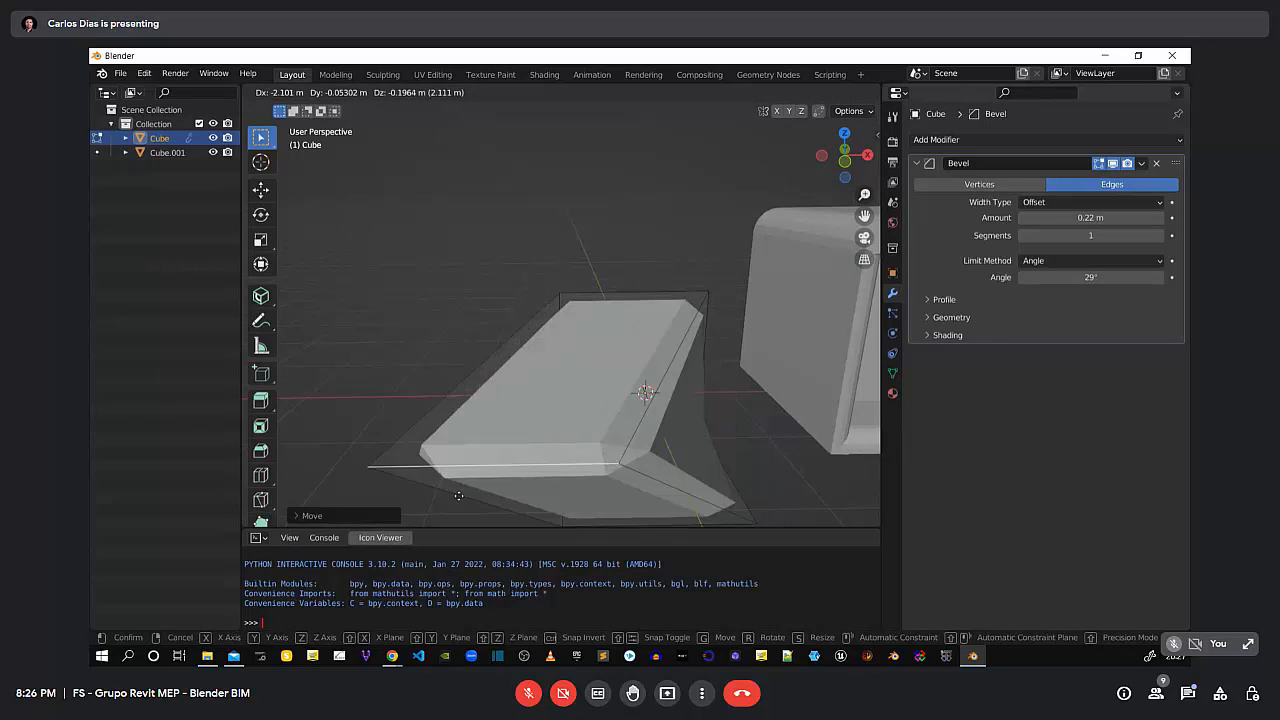
left_click(677, 497)
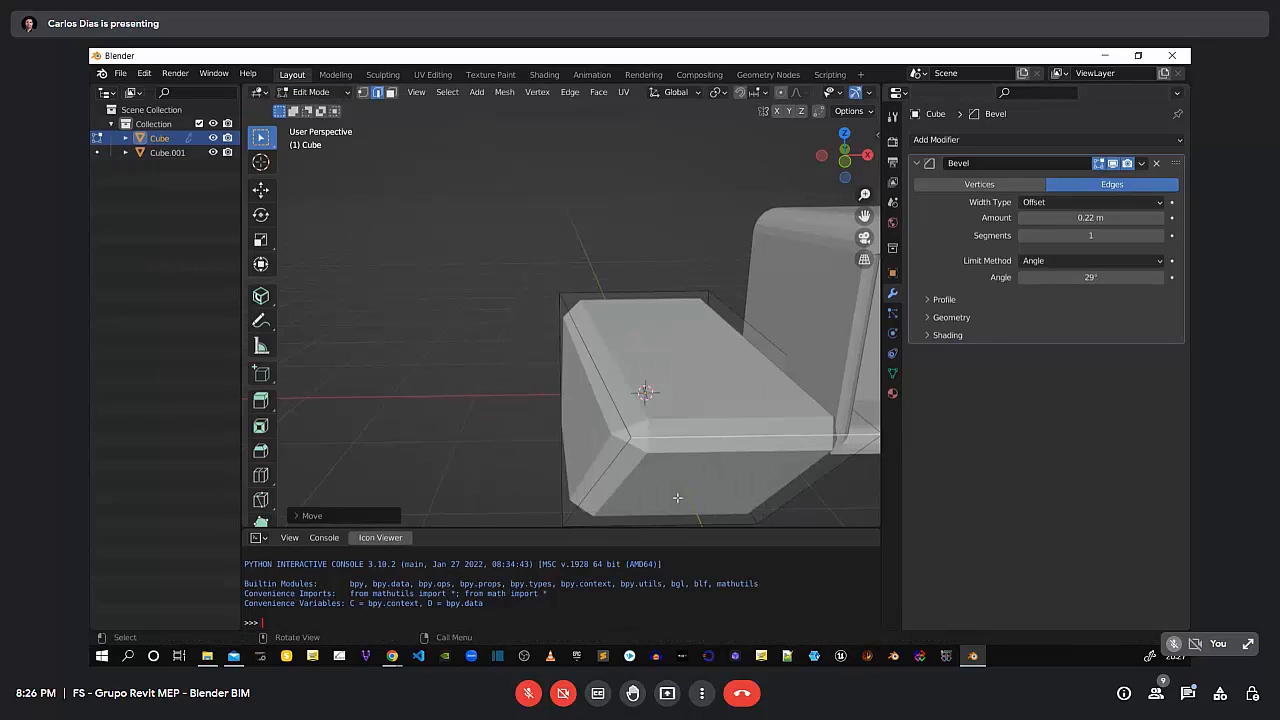
mouse_move(599, 451)
middle_mouse_down()
mouse_move(628, 466)
mouse_move(604, 460)
middle_mouse_up()
scroll(606, 460, "down", 4)
middle_click_drag(744, 496, 694, 447)
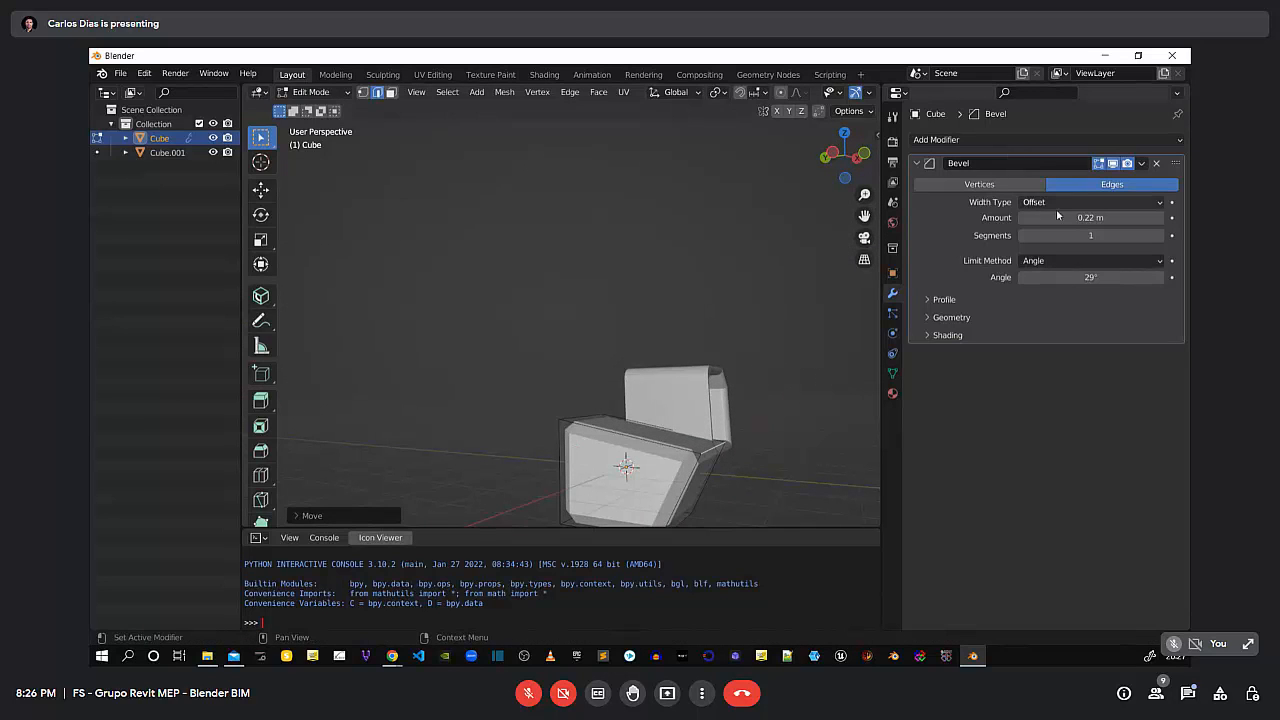
left_click(1180, 143)
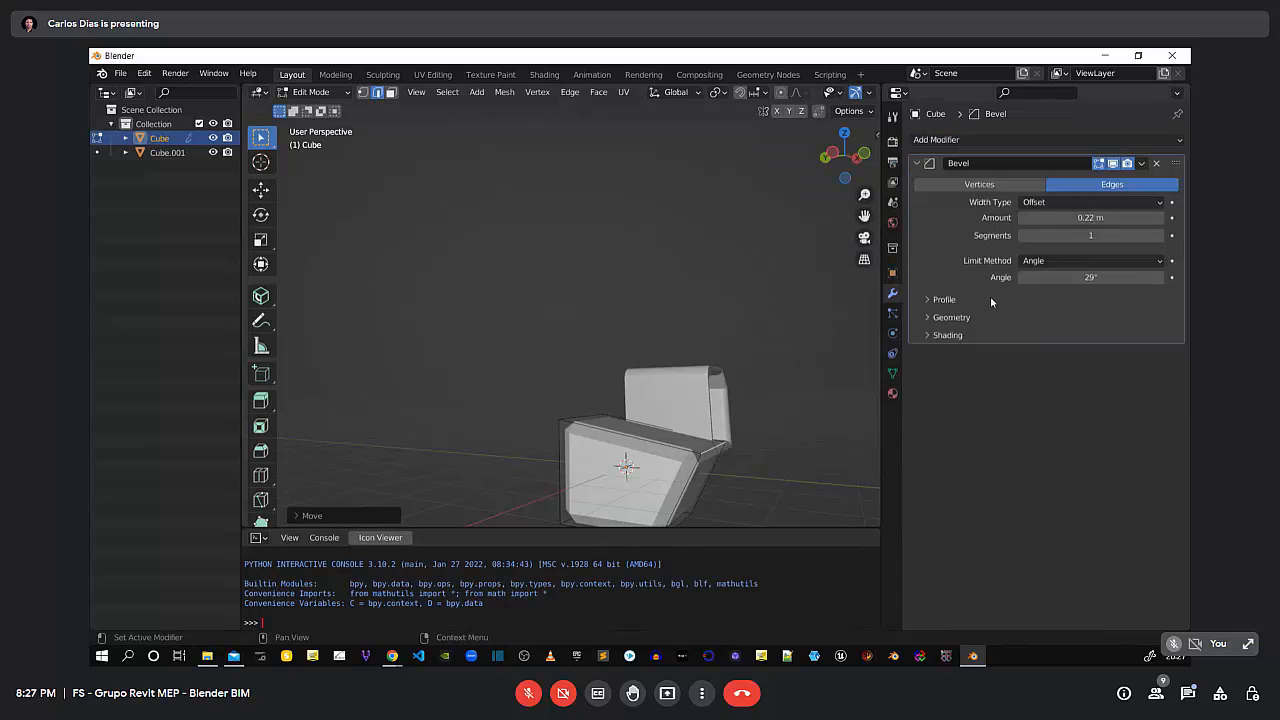
middle_click_drag(597, 306, 588, 370)
scroll(635, 366, "down", 3)
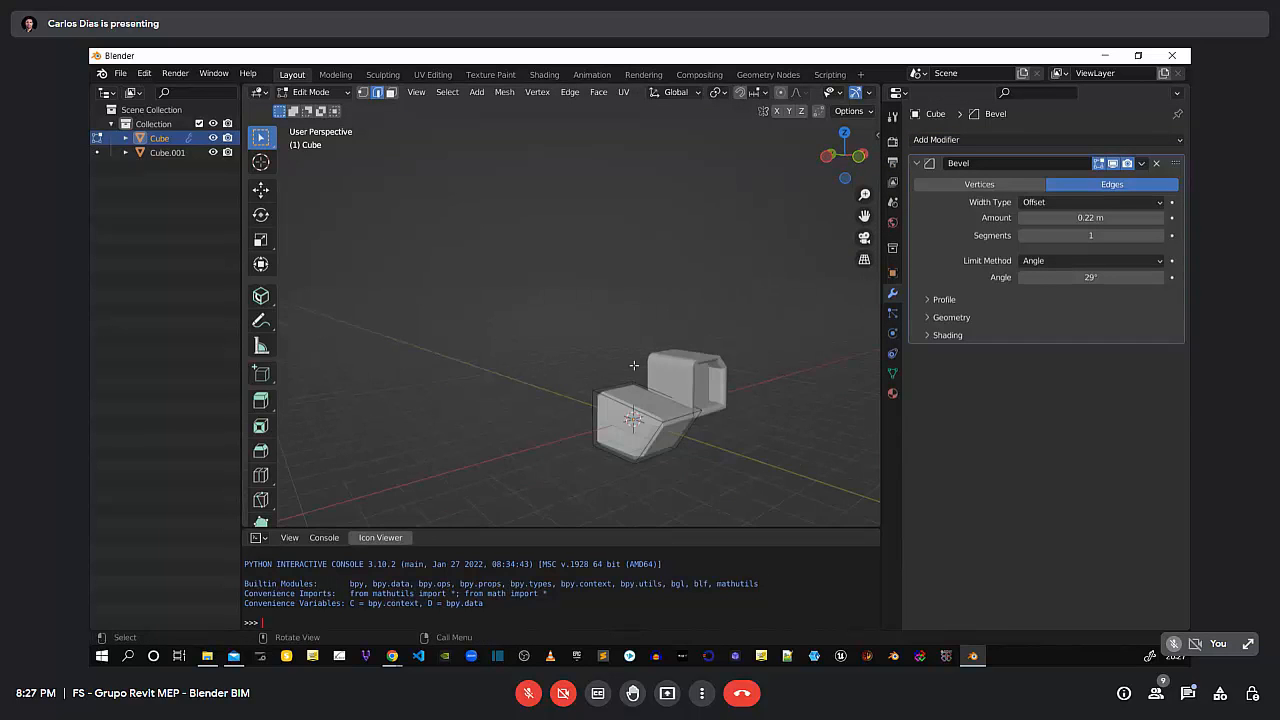
Remove the Bevel modifier from the reshaped cube and inspect its plain mesh from several angles
middle_click_drag(740, 385, 602, 338, "shift")
scroll(580, 414, "up", 4)
scroll(653, 400, "down", 4)
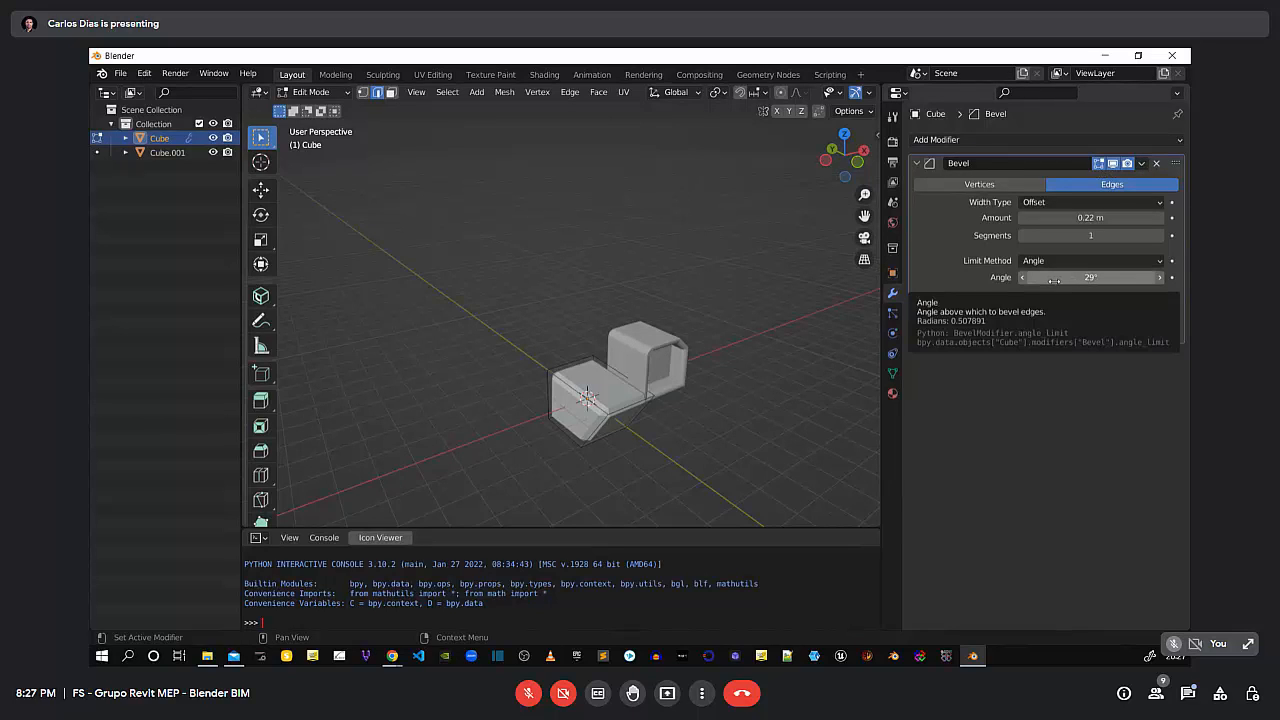
left_click(1157, 165)
scroll(610, 420, "up", 3)
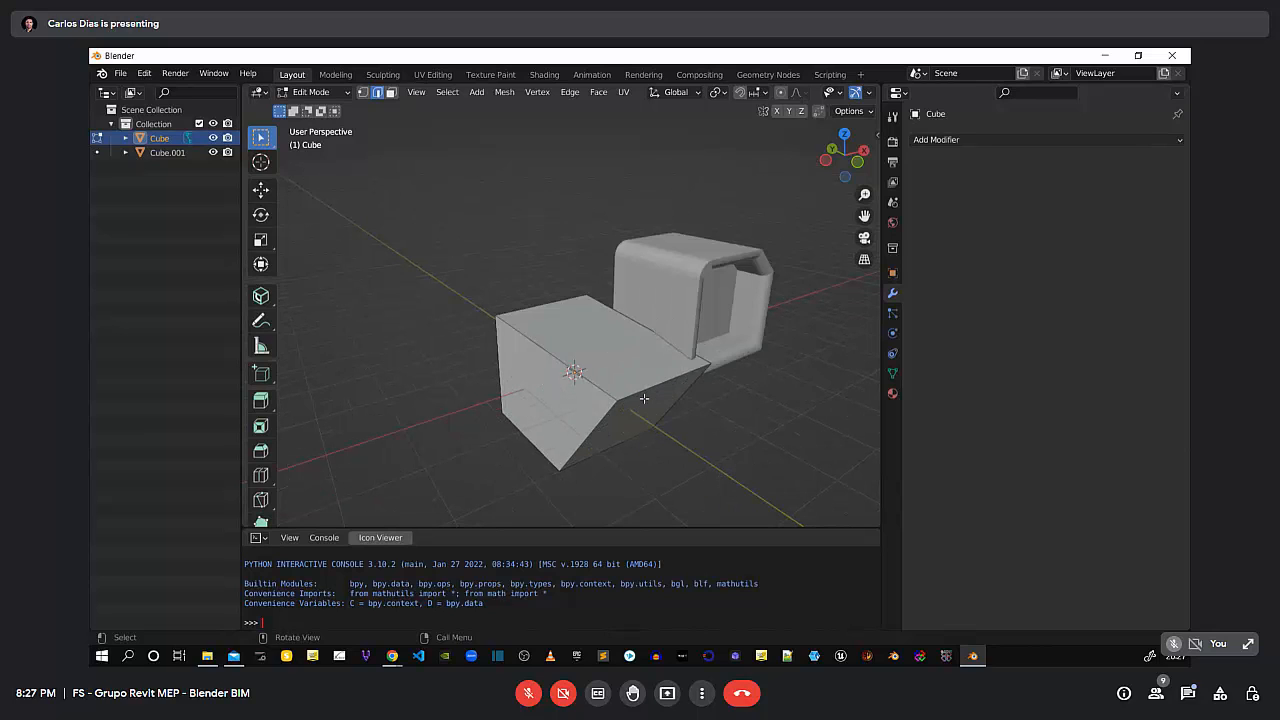
middle_click_drag(630, 450, 594, 394)
scroll(614, 423, "down", 5)
scroll(626, 423, "up", 5)
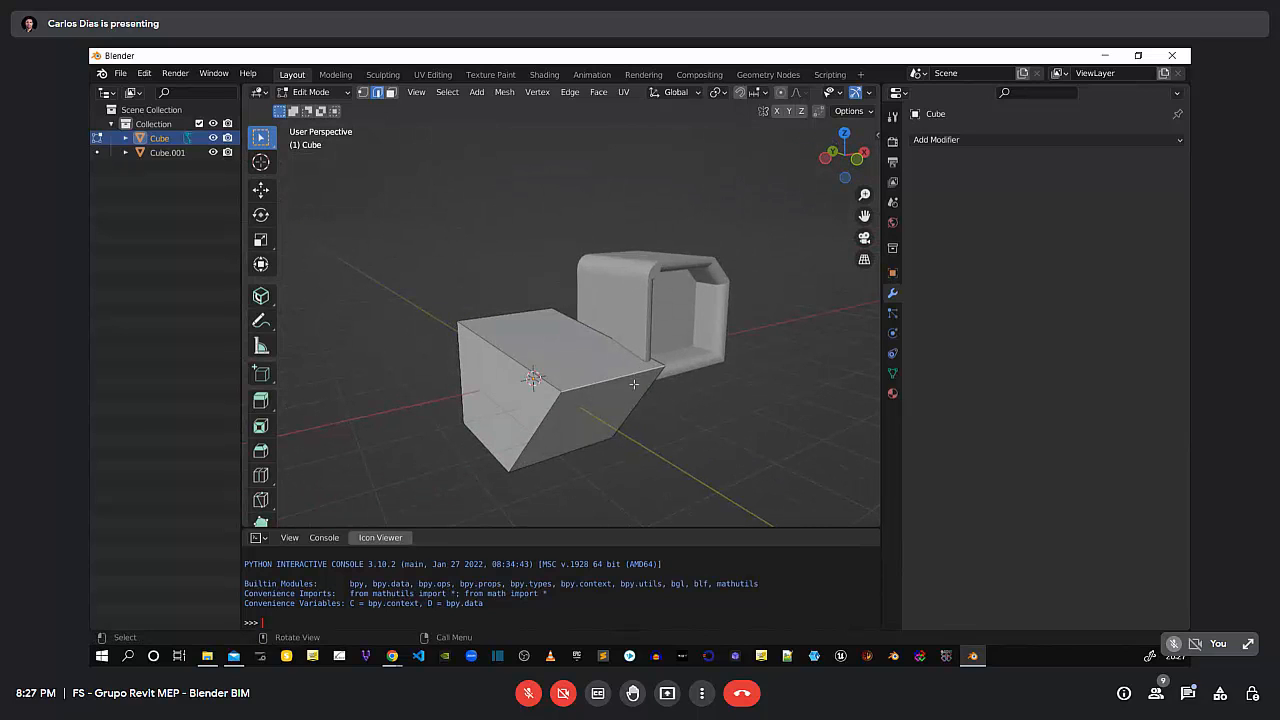
mouse_move(634, 410)
middle_mouse_down()
mouse_move(651, 393)
mouse_move(637, 404)
middle_mouse_up()
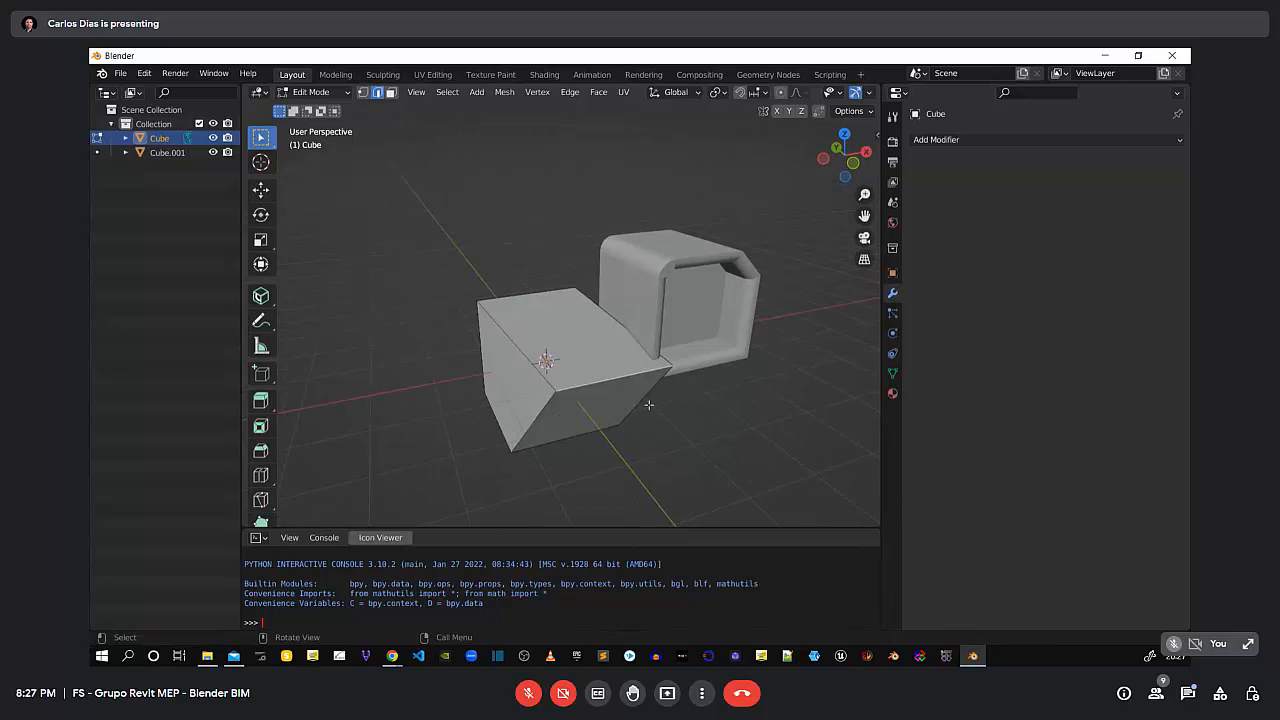
scroll(620, 450, "down", 3)
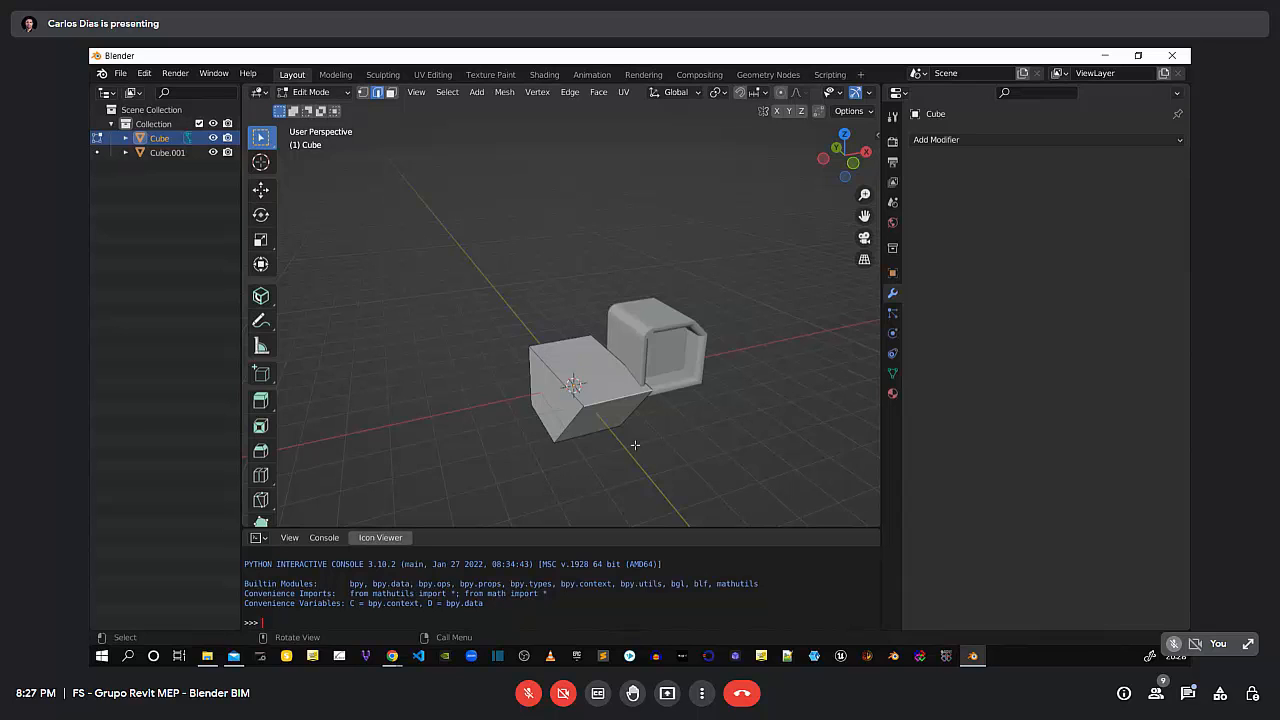
Widen the 3D viewport, and return the reshaped cube to Object Mode with nothing selected
key("ctrl+KP_1")
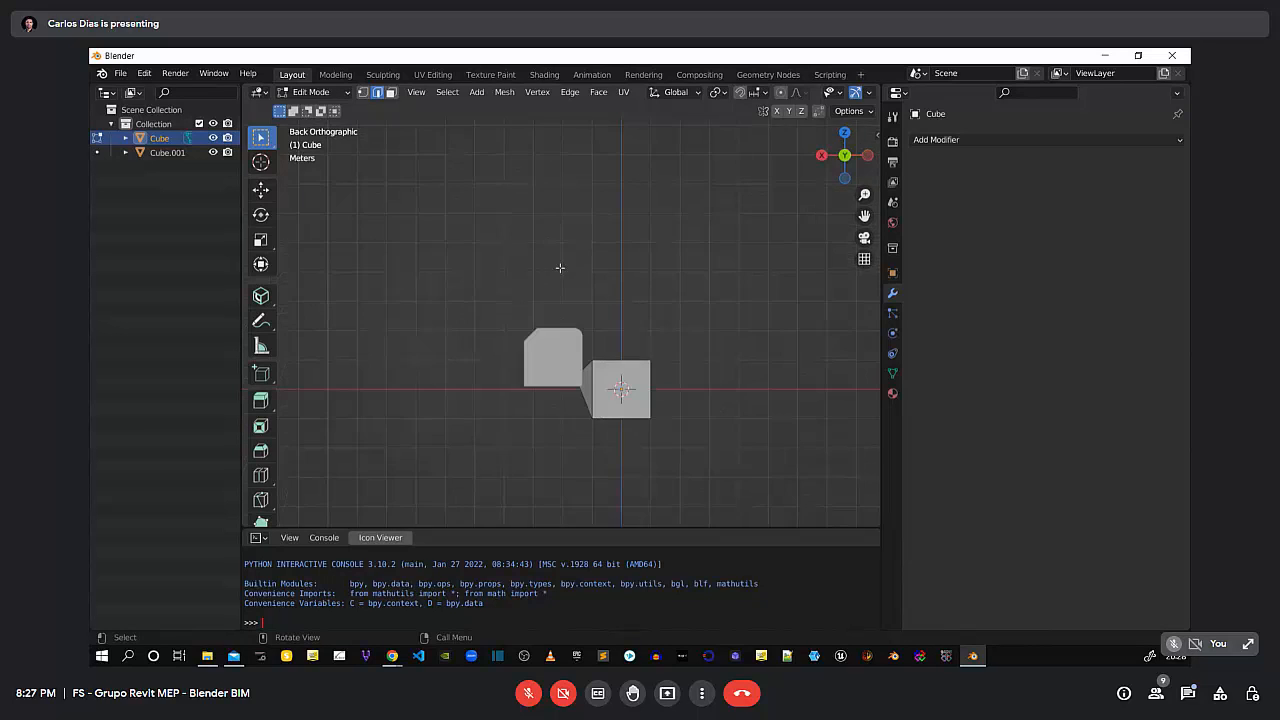
middle_click_drag(616, 379, 602, 412)
scroll(602, 412, "down", 5)
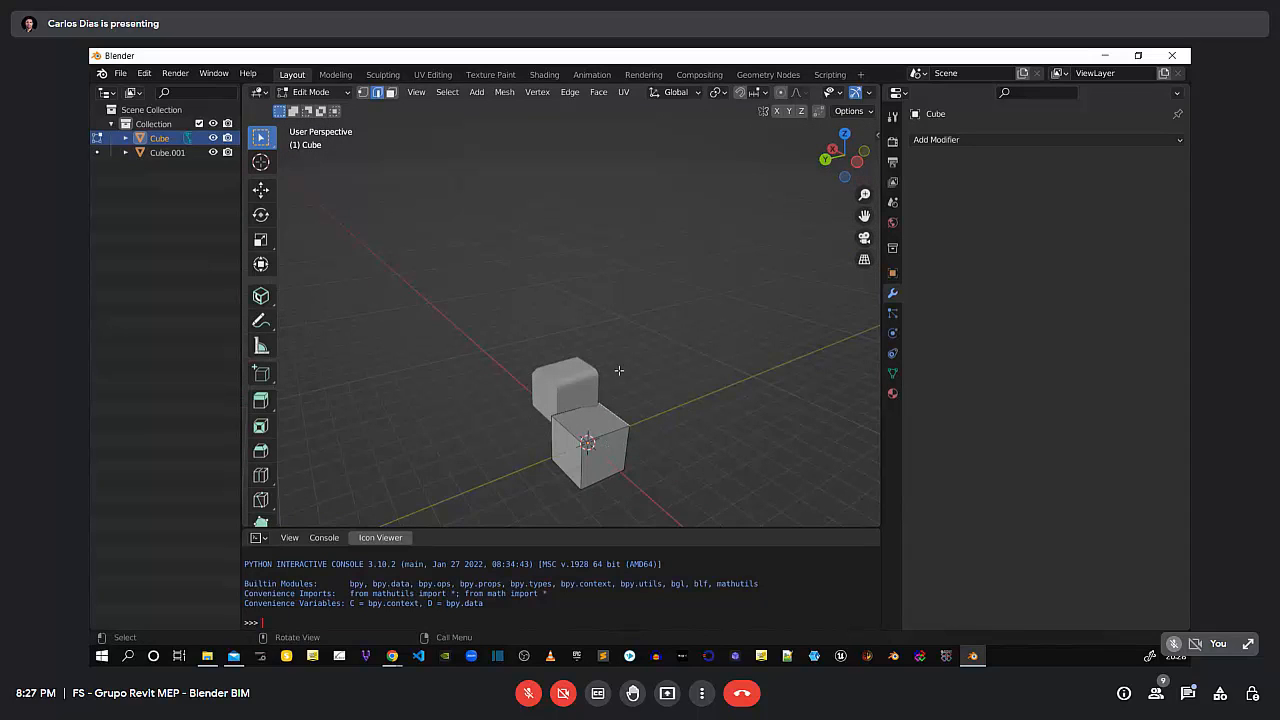
left_click_drag(880, 305, 990, 331)
scroll(679, 427, "down", 1)
middle_click_drag(678, 462, 659, 430)
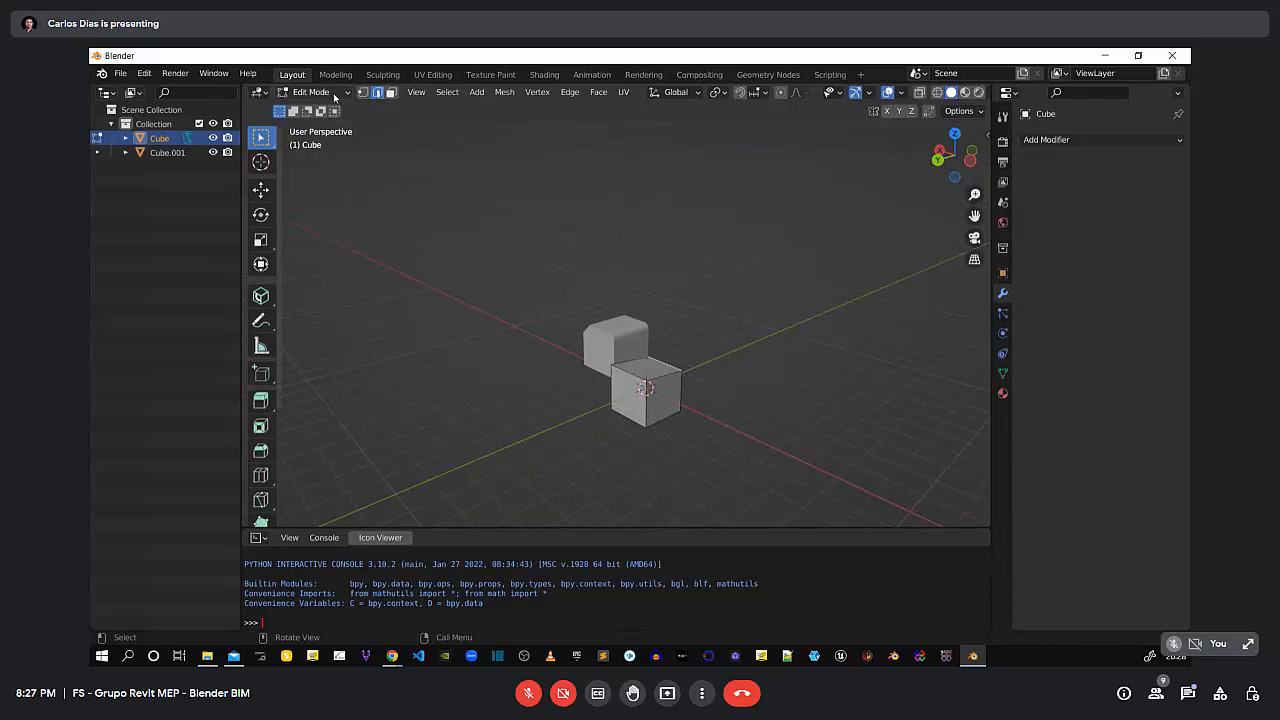
left_click(311, 92)
left_click(305, 107)
scroll(679, 303, "up", 3)
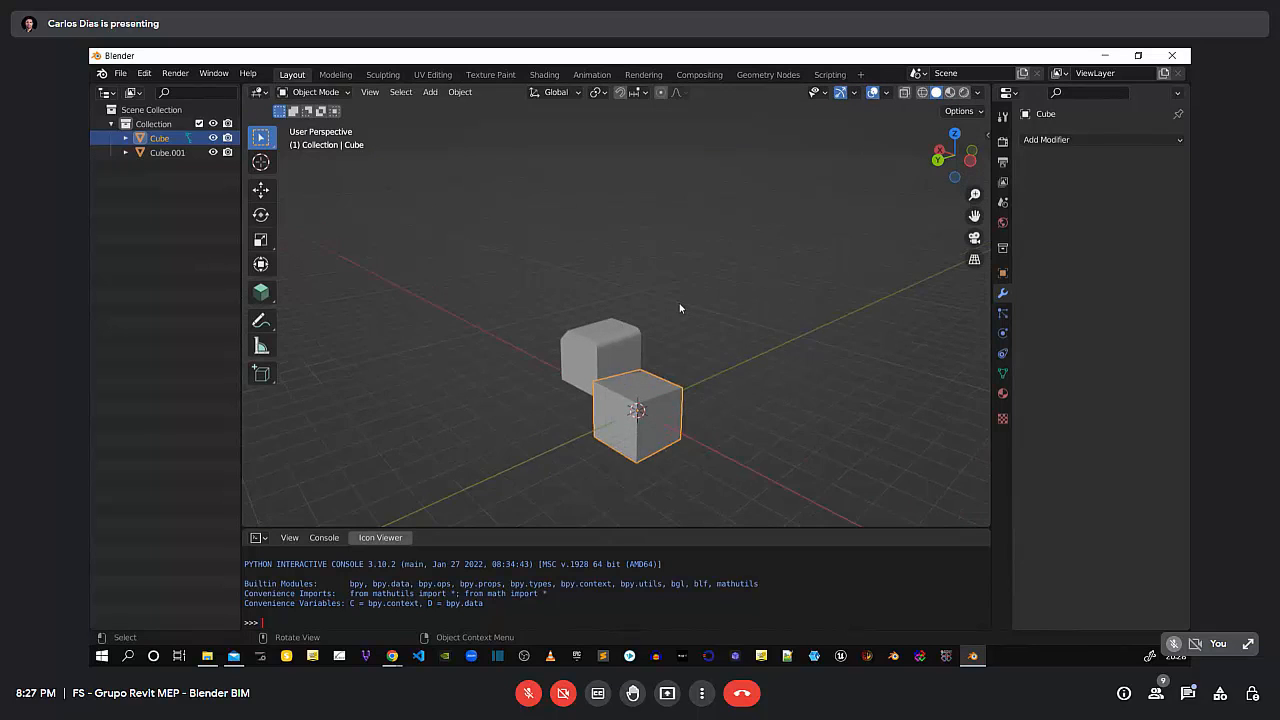
left_click(696, 366)
middle_click_drag(718, 408, 681, 438)
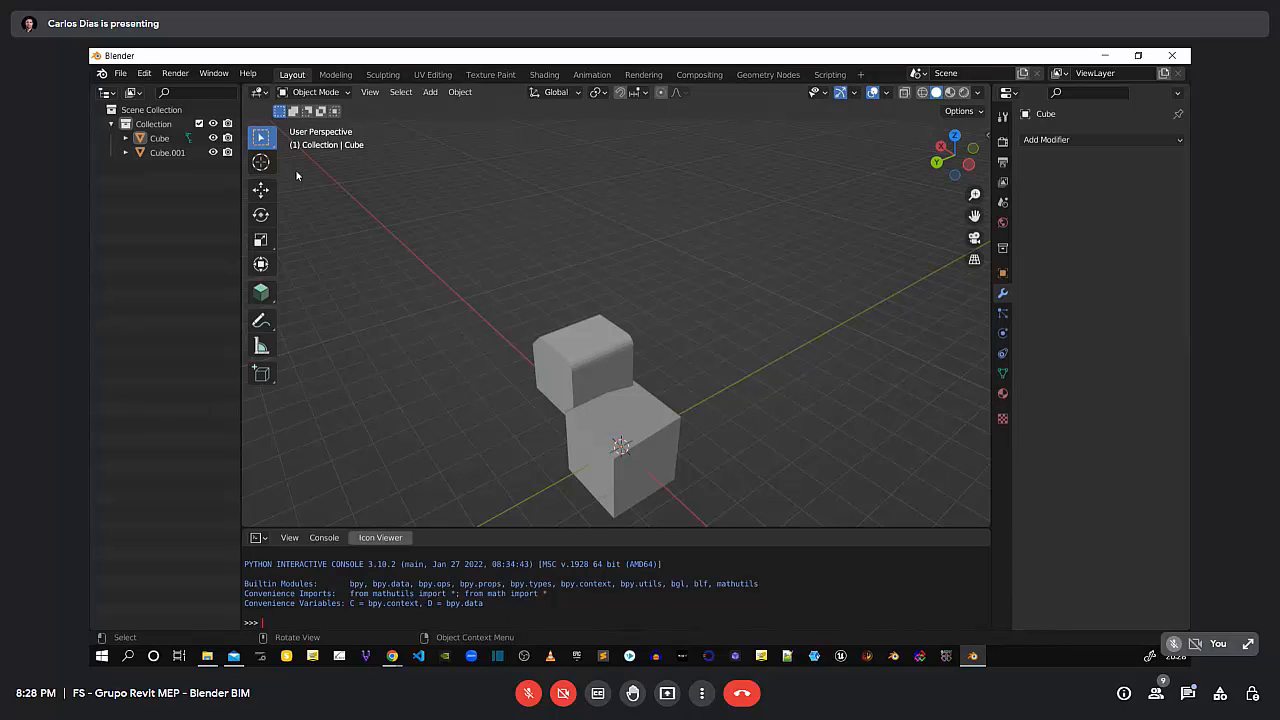
middle_click_drag(743, 463, 676, 448)
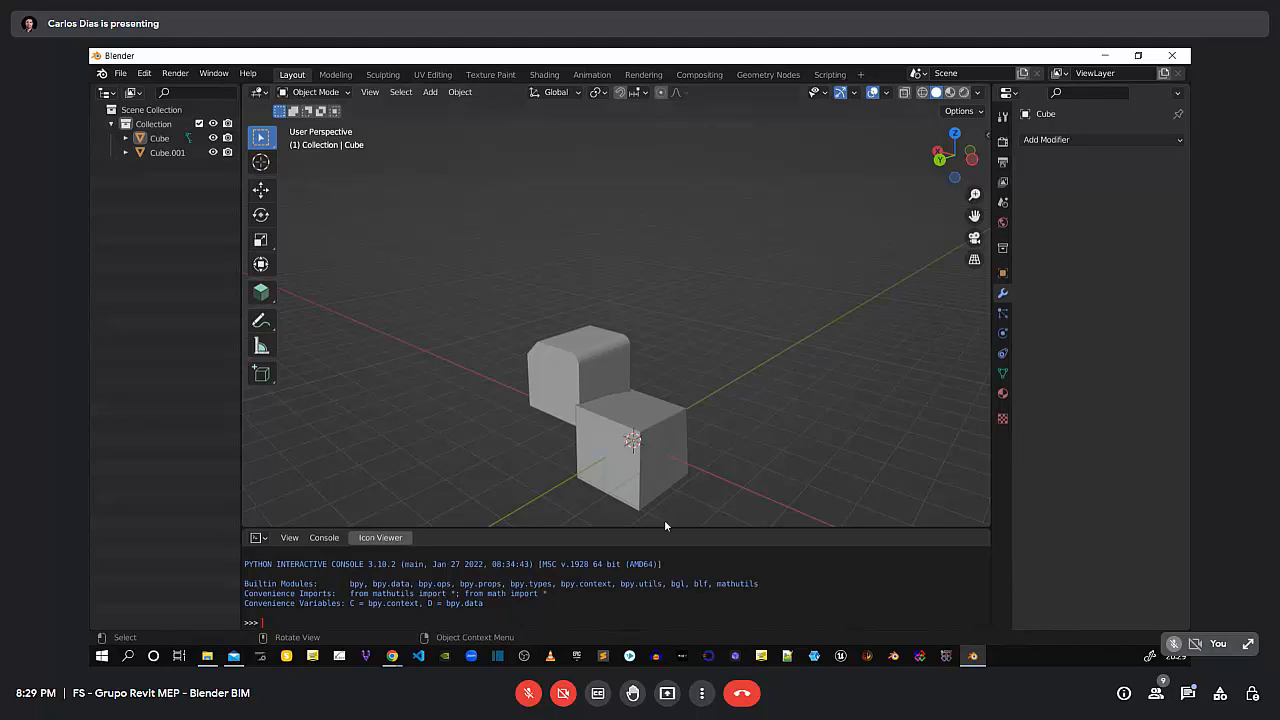
middle_click_drag(711, 443, 695, 492)
scroll(694, 492, "down", 2)
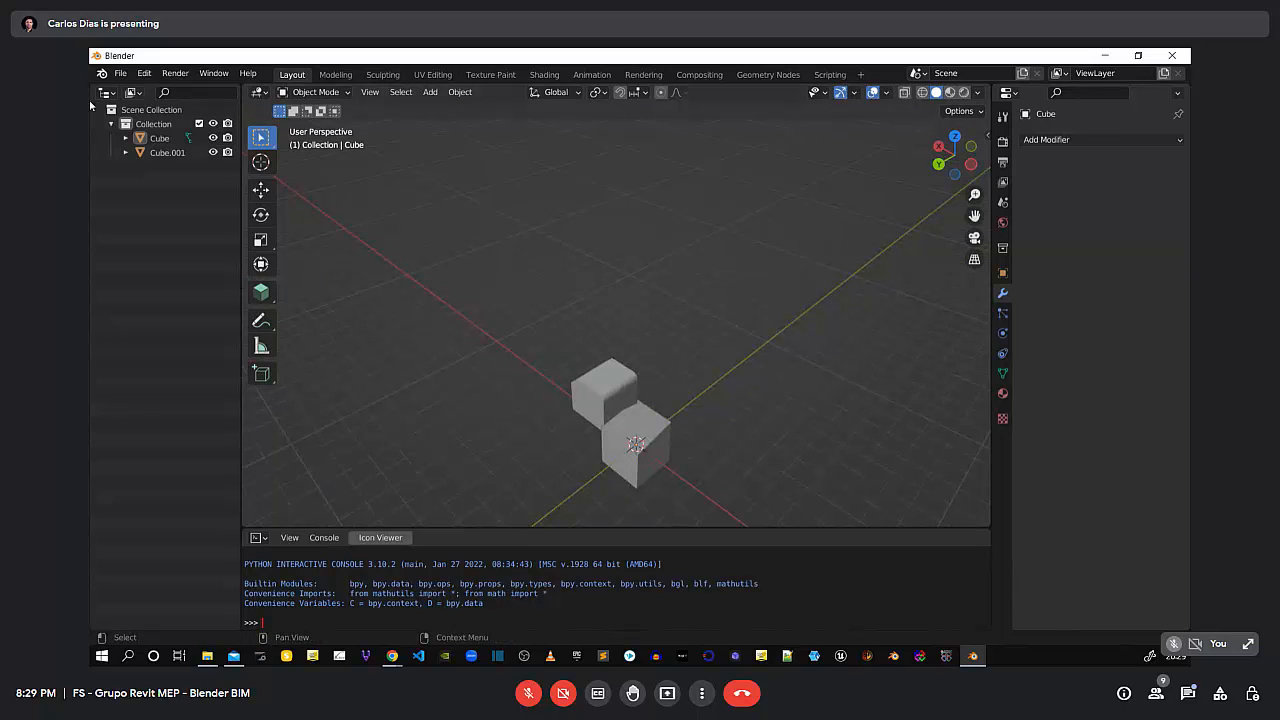
Start a new General file without saving the current scene, and widen the Properties editor
left_click(121, 74)
mouse_move(140, 91)
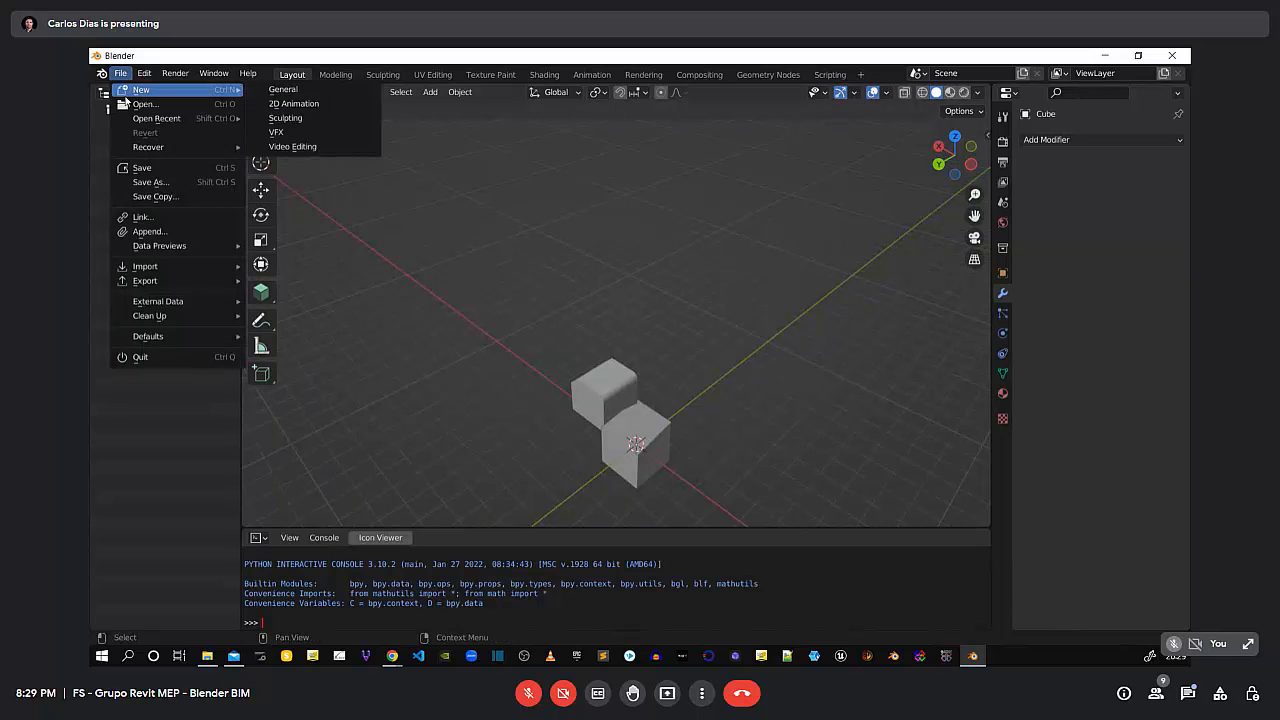
left_click(285, 90)
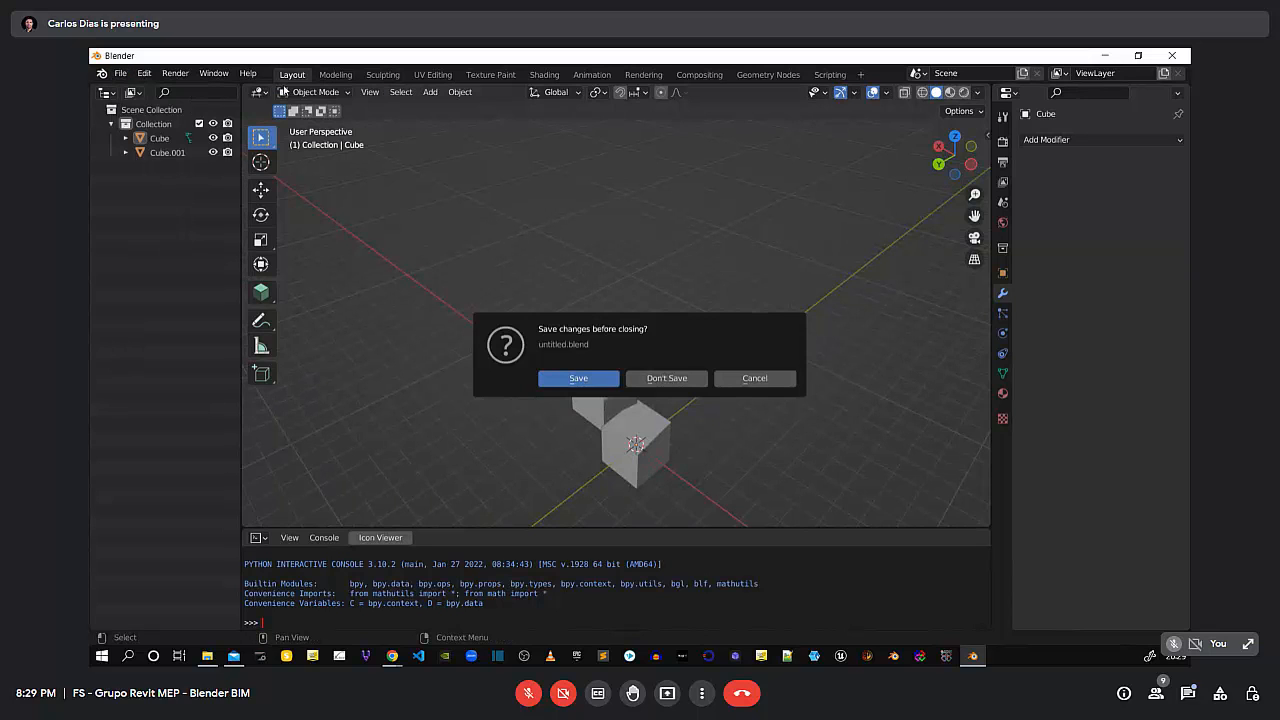
left_click(666, 378)
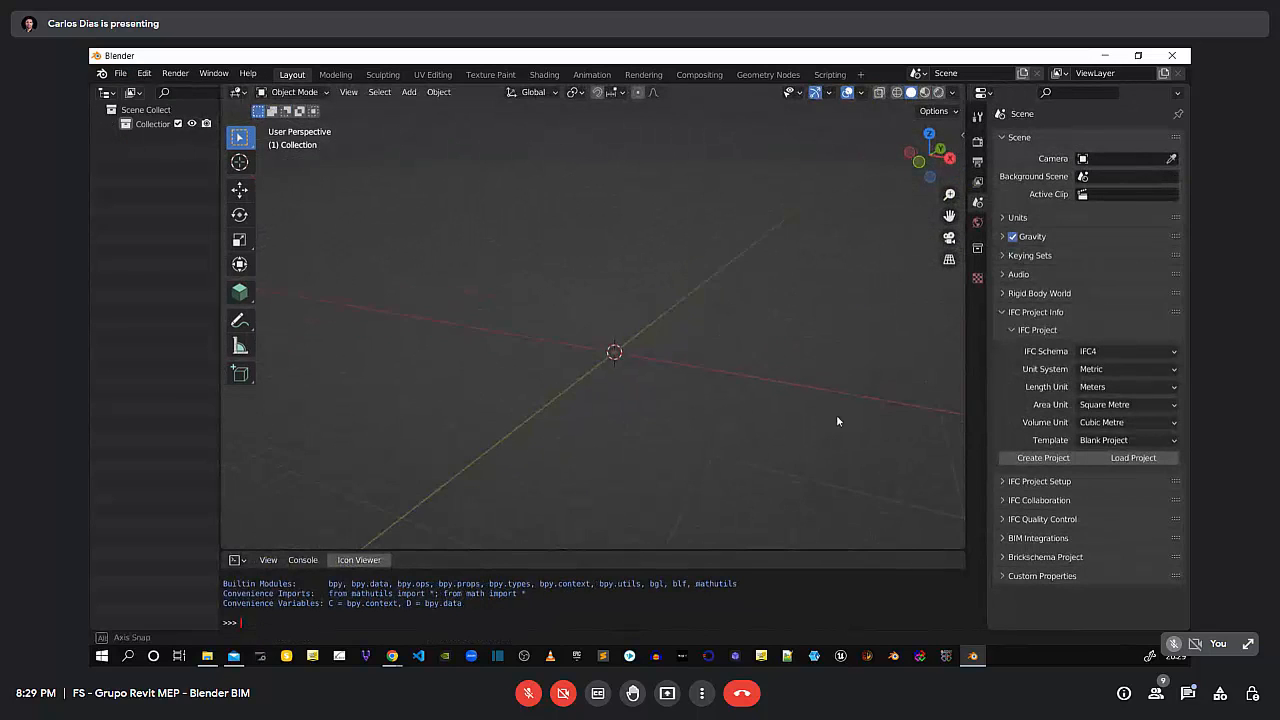
left_click_drag(964, 347, 898, 347)
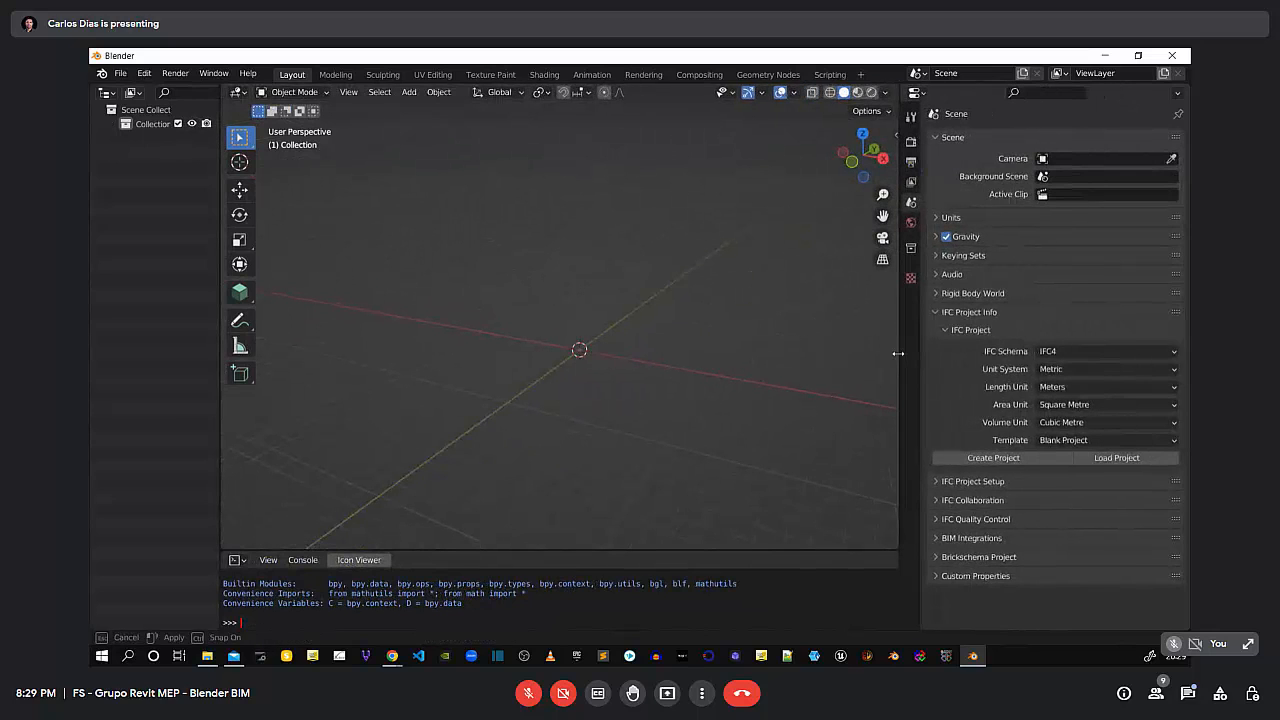
Filter the add-ons in Preferences to the User category, examine the BlenderBIM add-on's details, and close Preferences
left_click(145, 75)
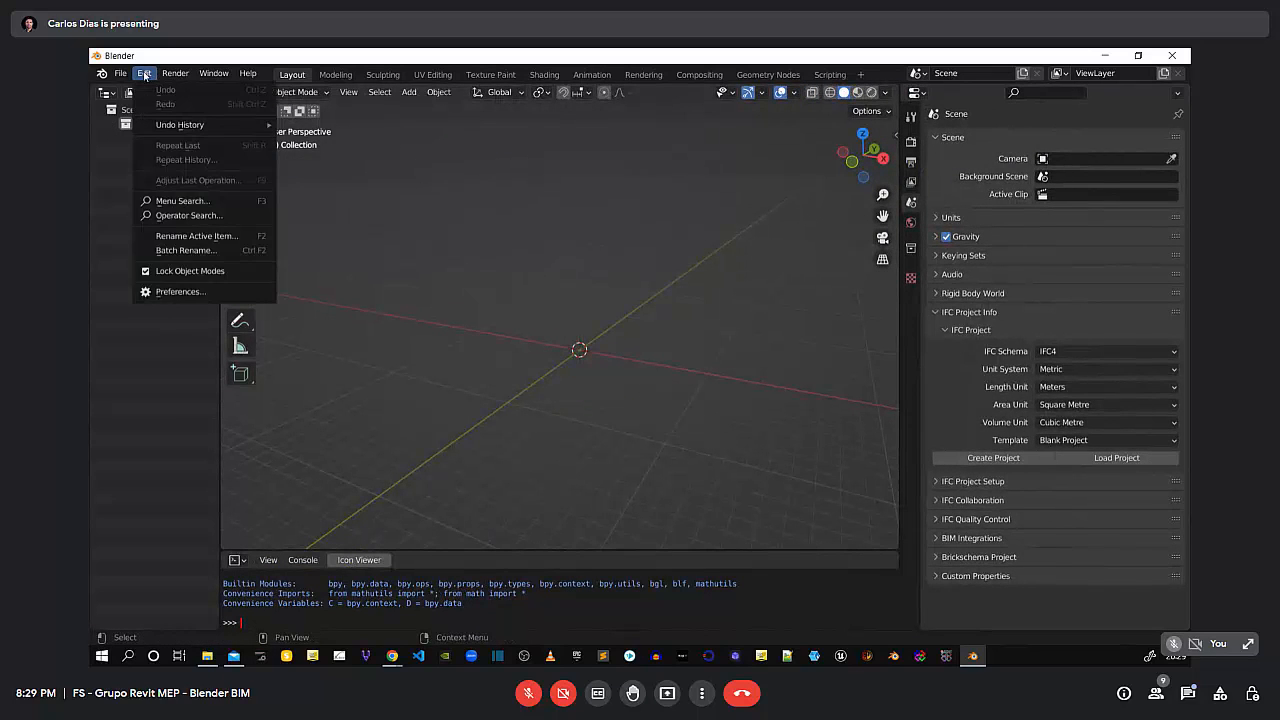
left_click(178, 291)
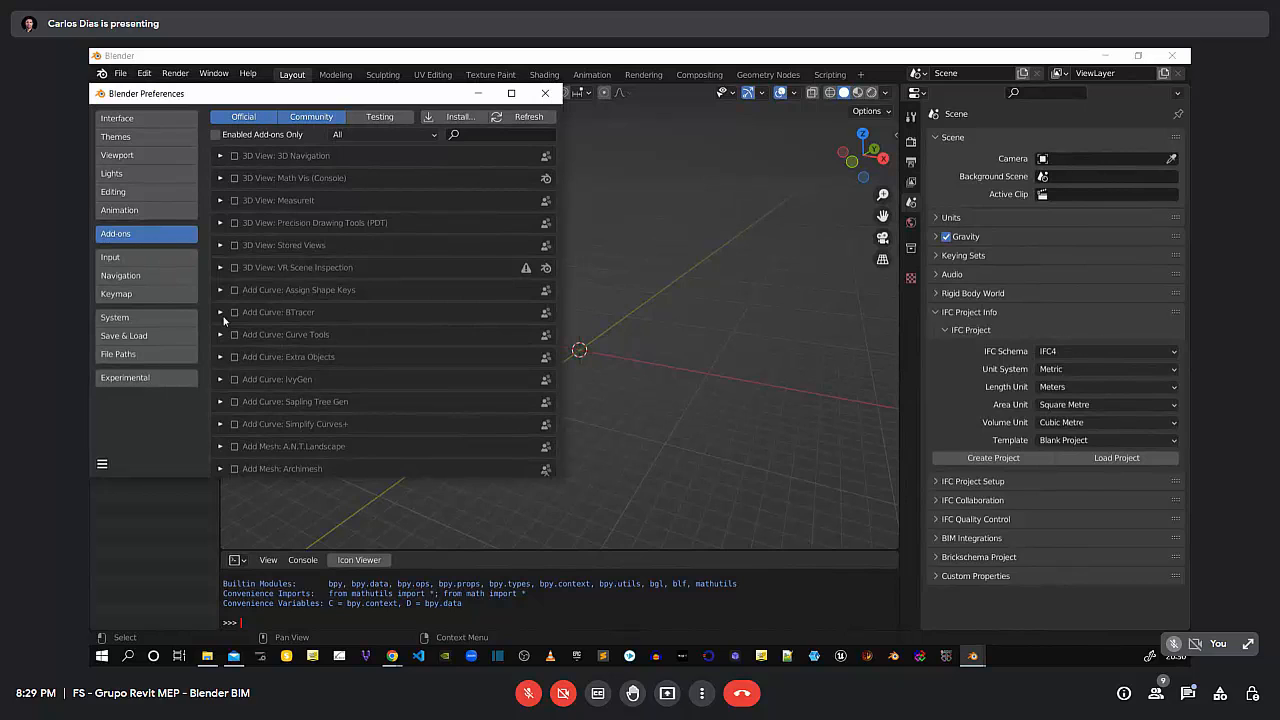
left_click(390, 134)
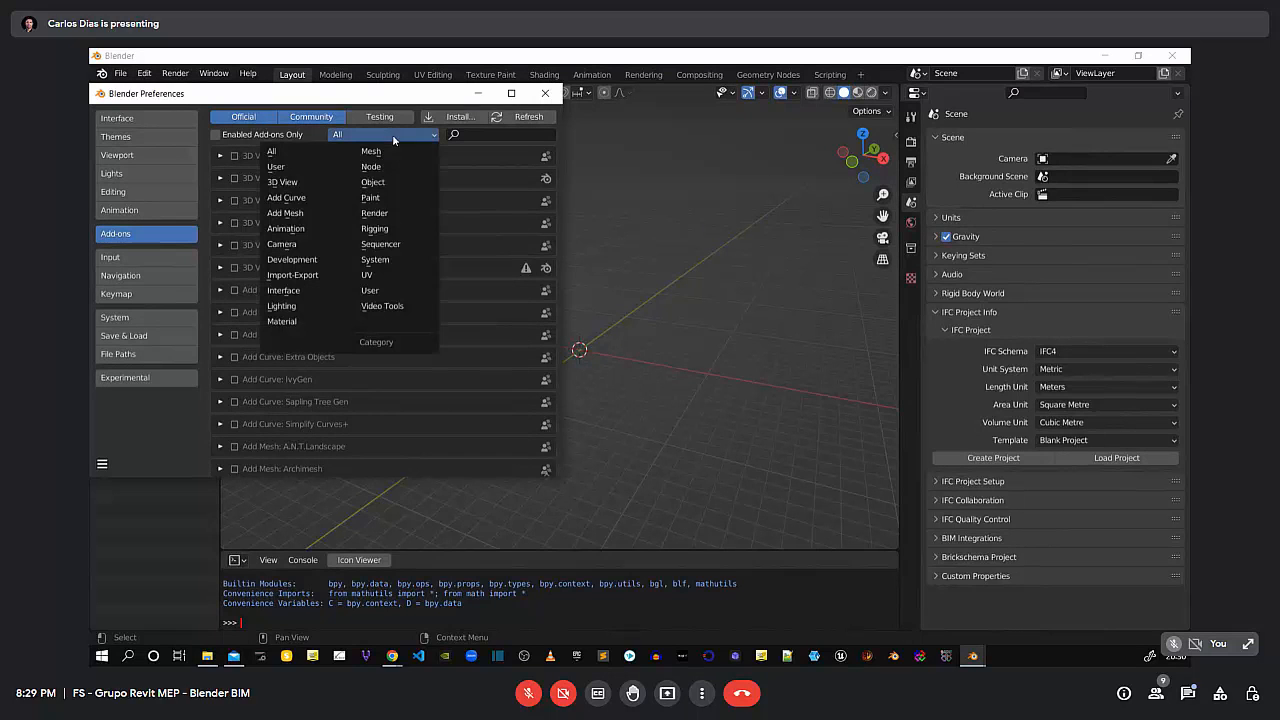
left_click(369, 290)
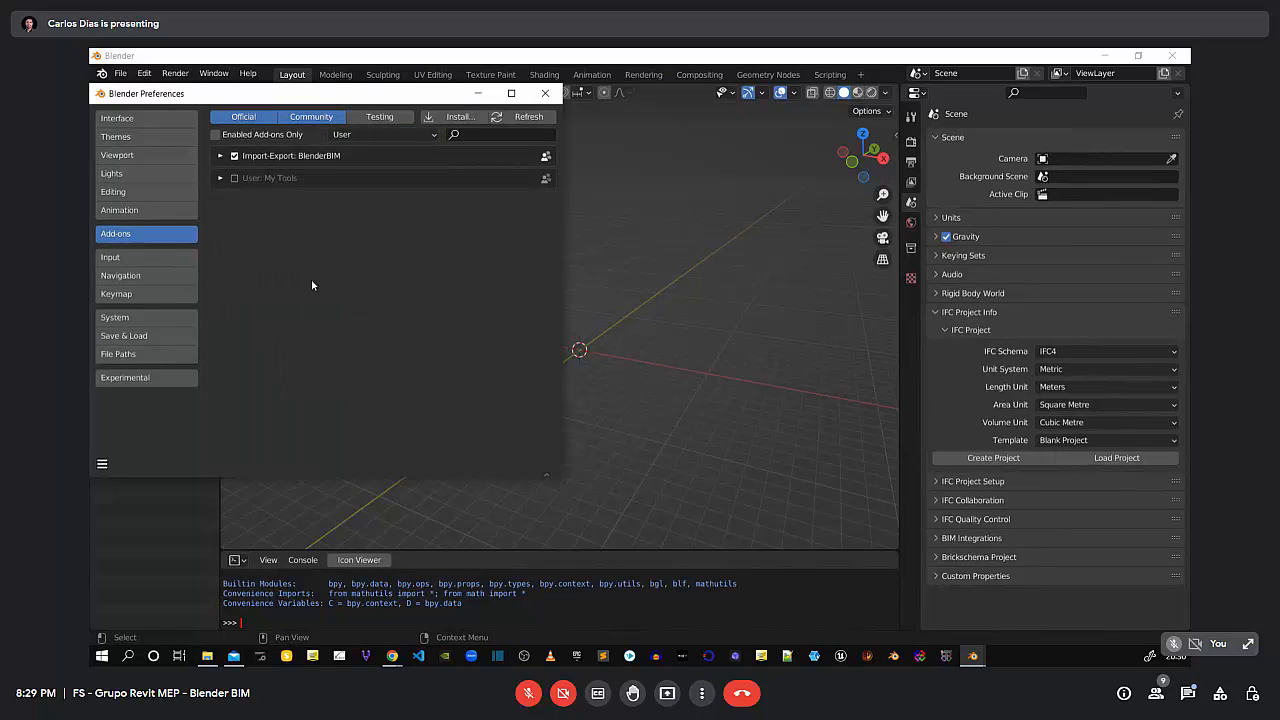
left_click(220, 157)
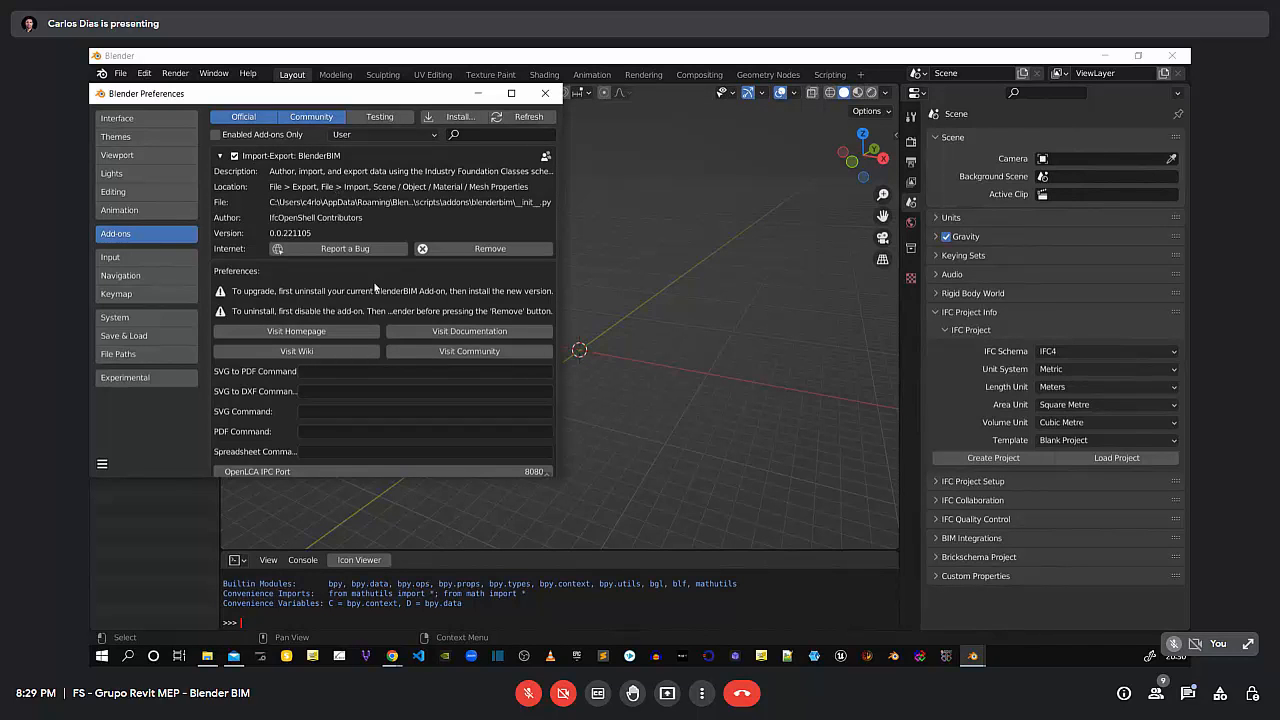
left_click(545, 94)
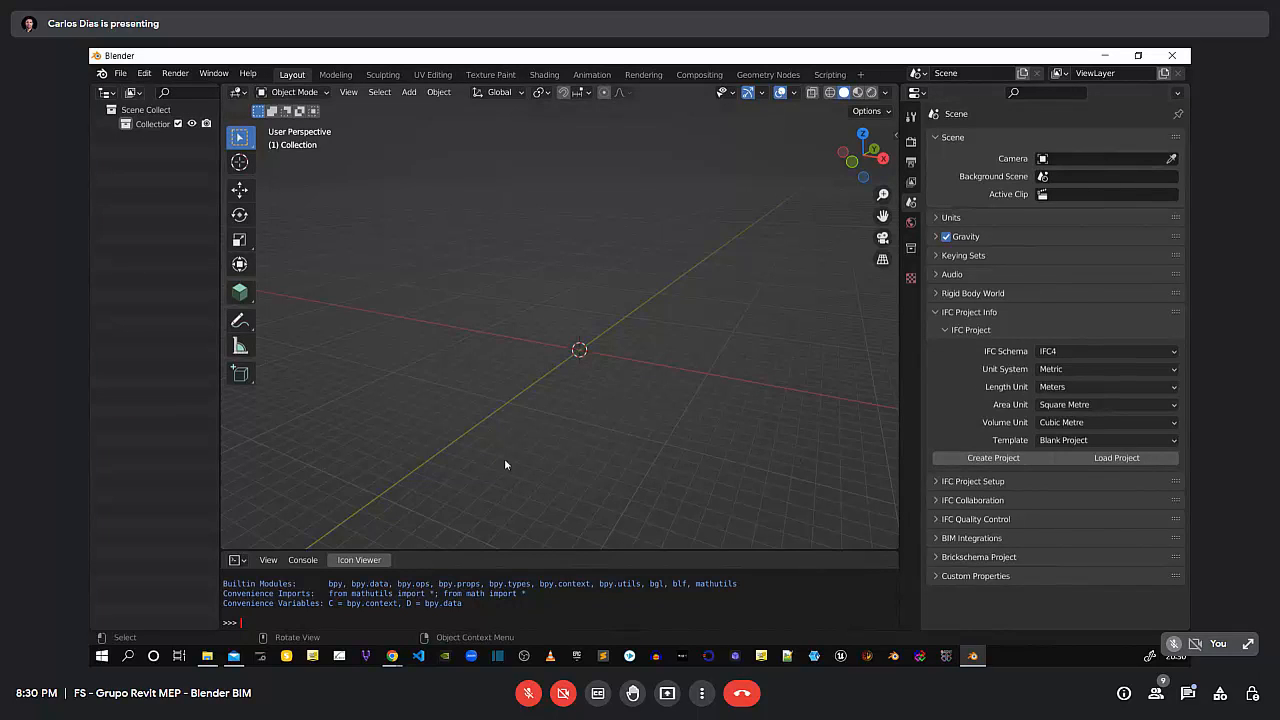
Review the available IFC Schema and Unit System options for the project, keeping IFC4 and Metric
middle_click_drag(505, 460, 484, 430)
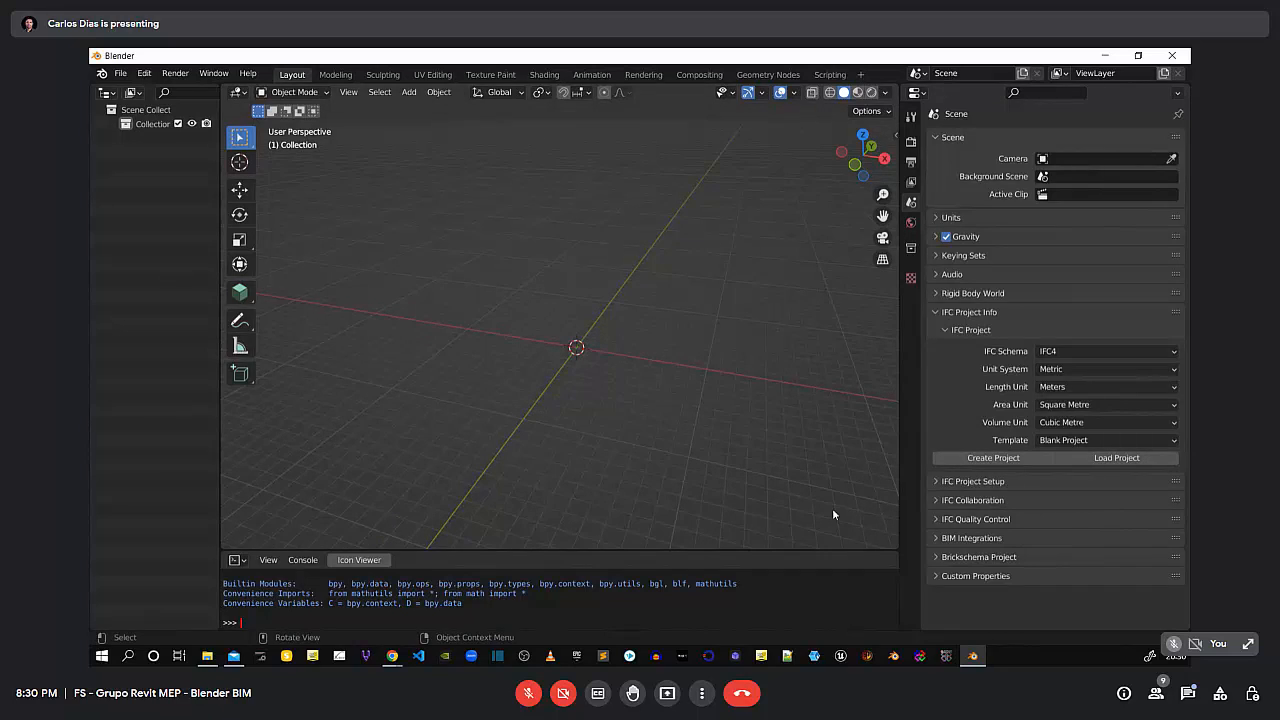
middle_click_drag(604, 416, 570, 399)
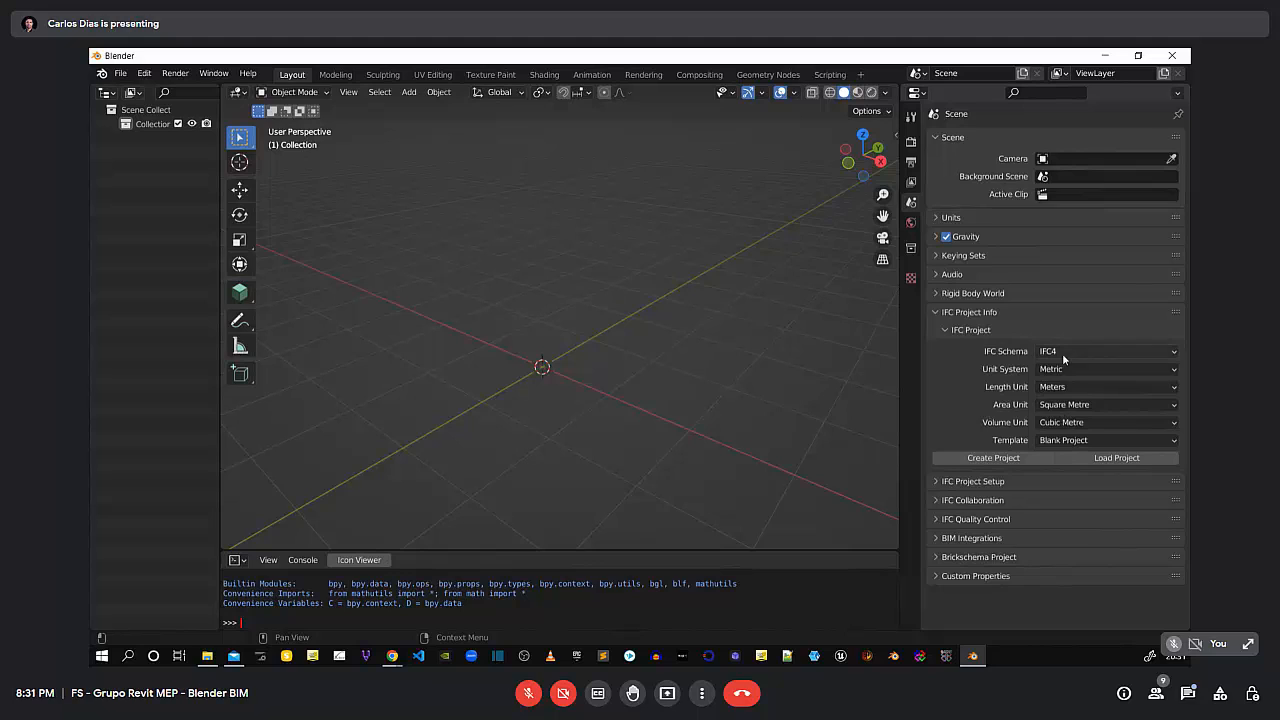
left_click(1153, 352)
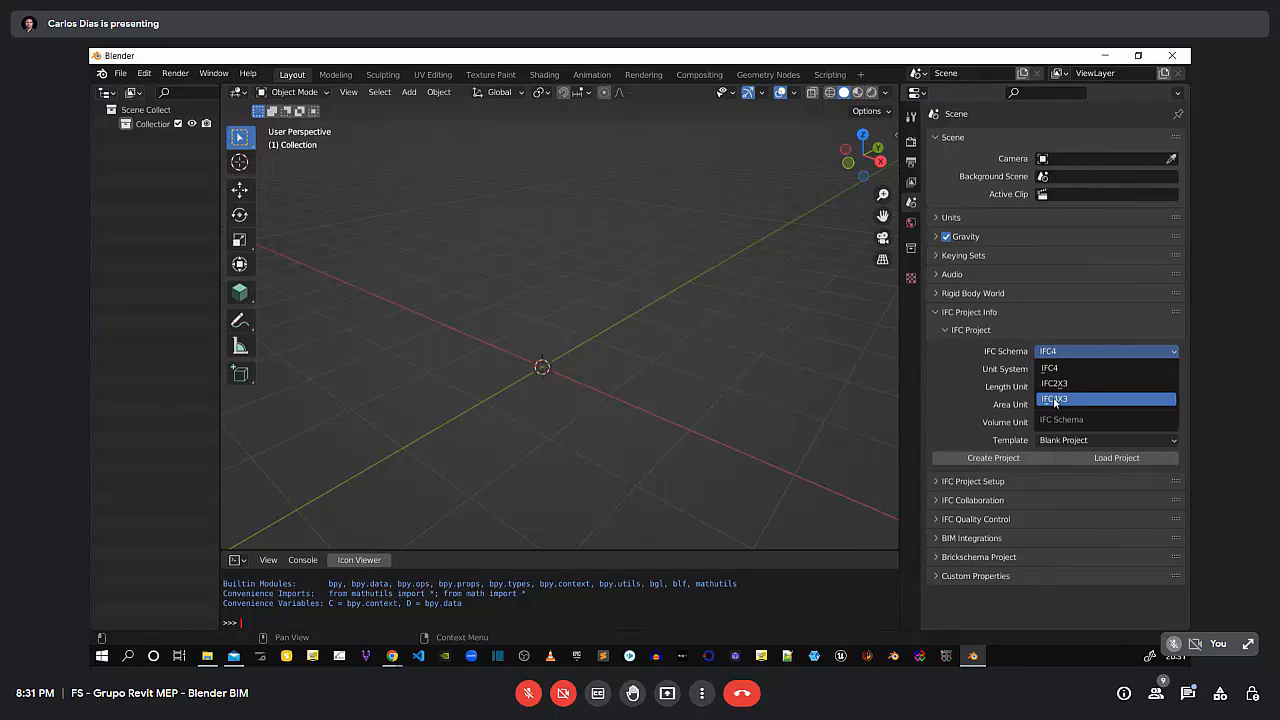
left_click(1066, 368)
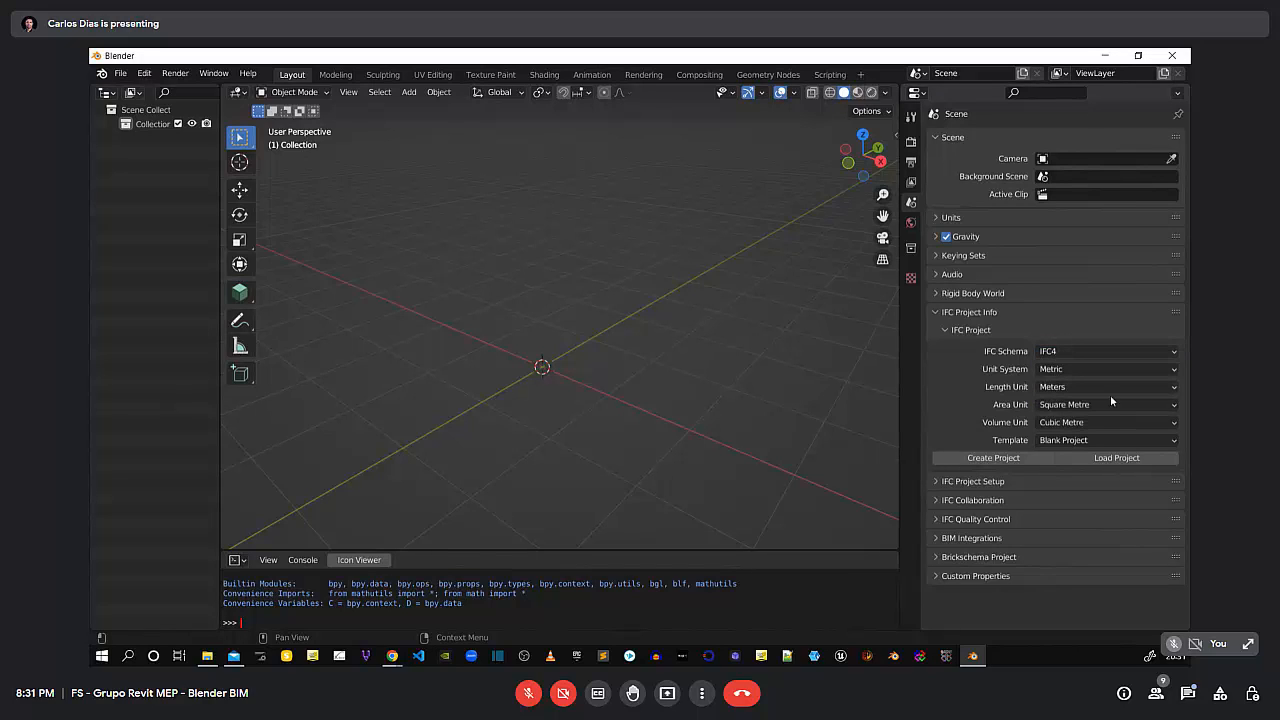
left_click(1171, 372)
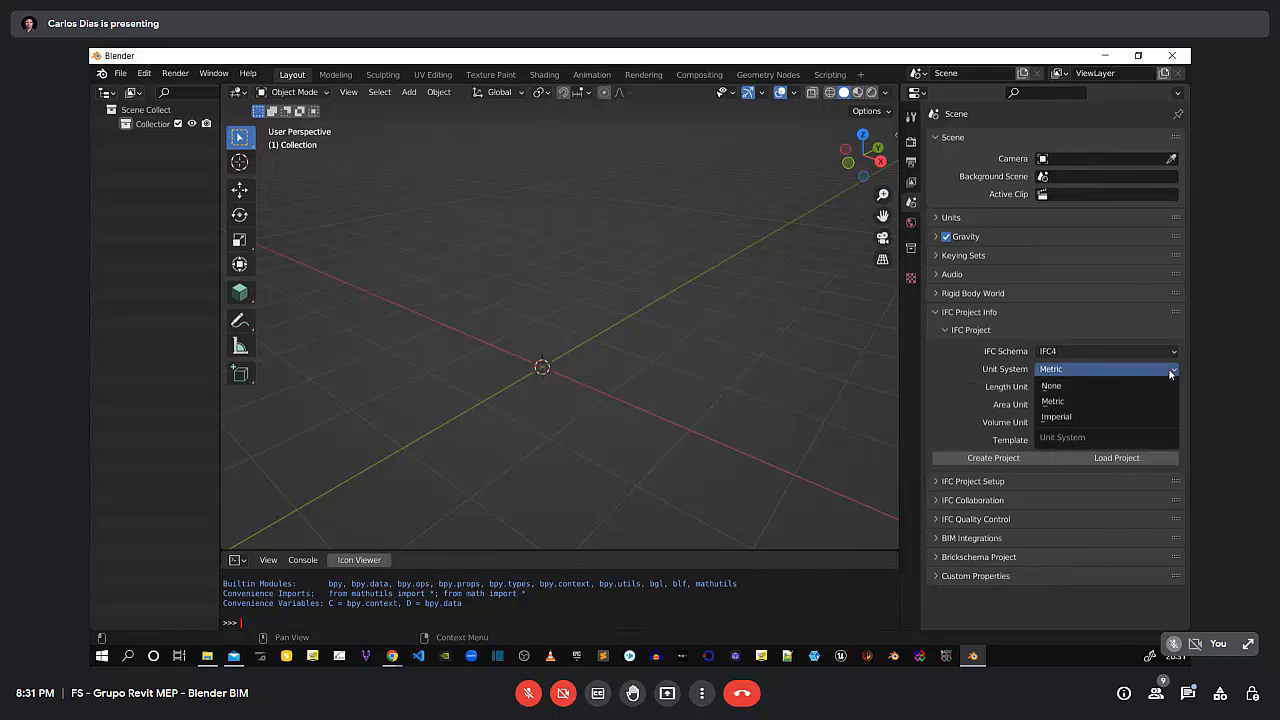
left_click(1062, 370)
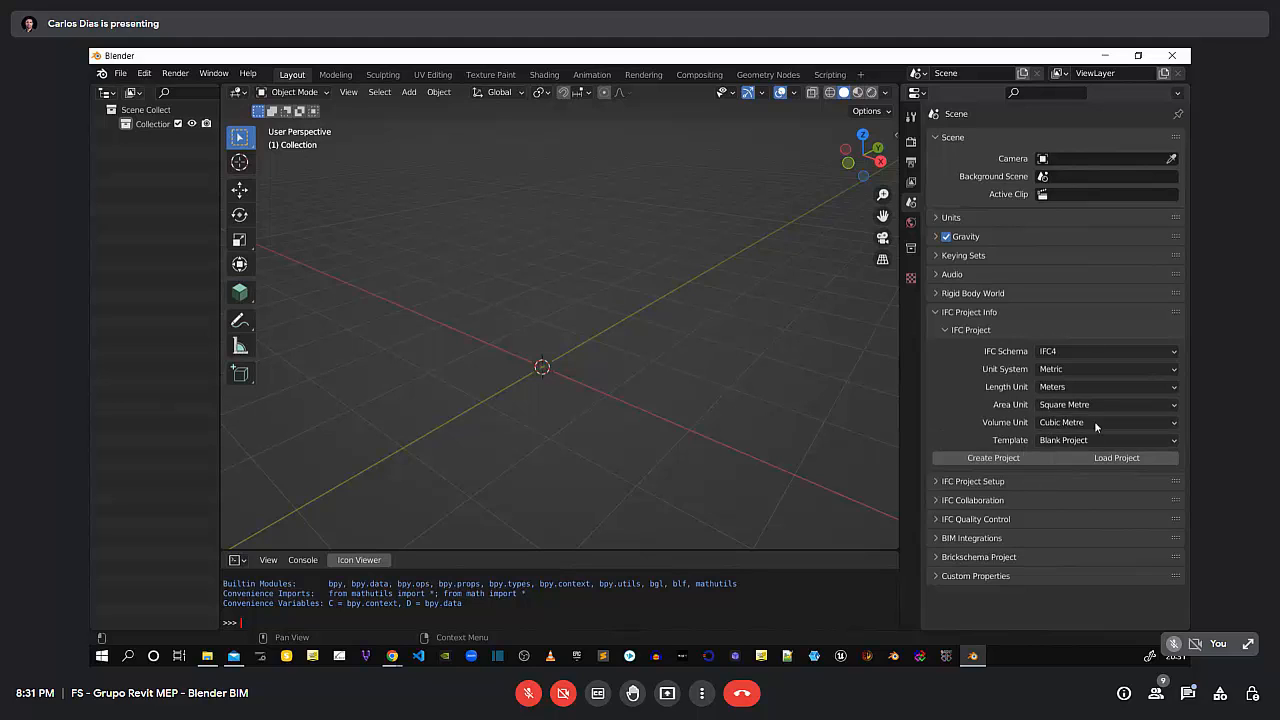
Set the project template to IFC4 Demo Library and create the IFC project
left_click(1166, 445)
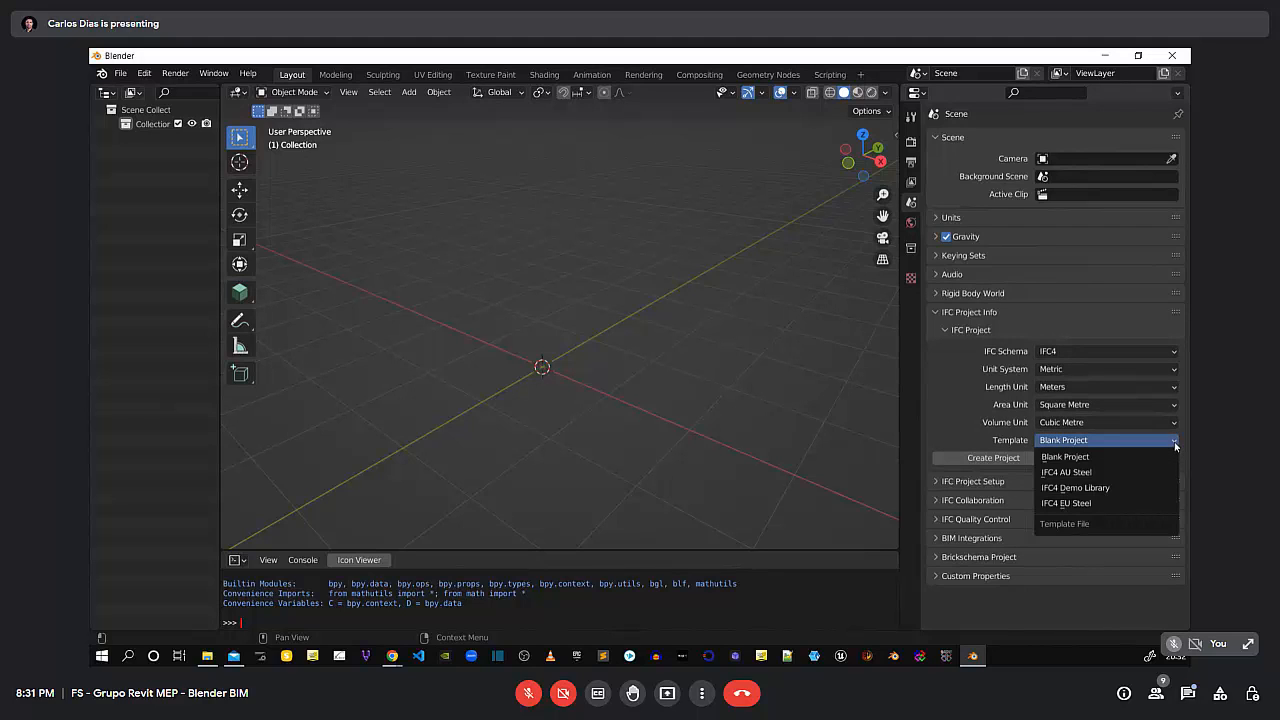
left_click(1090, 492)
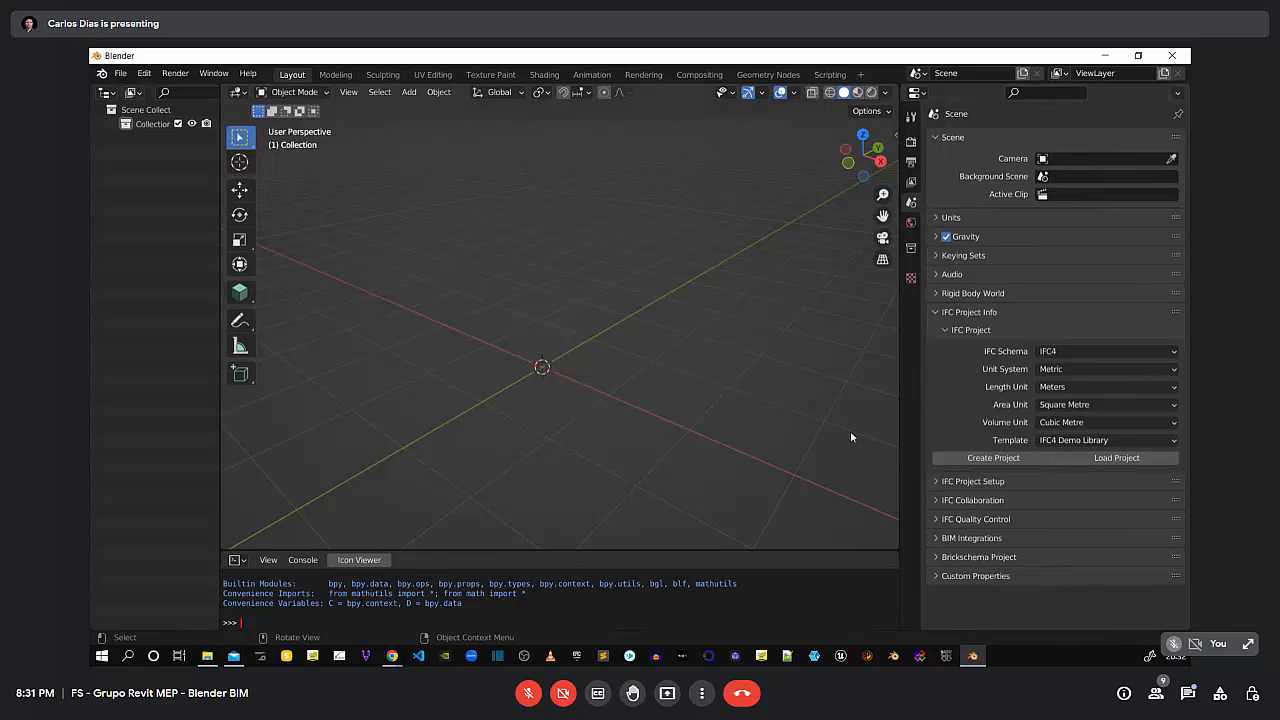
middle_click_drag(569, 392, 589, 357)
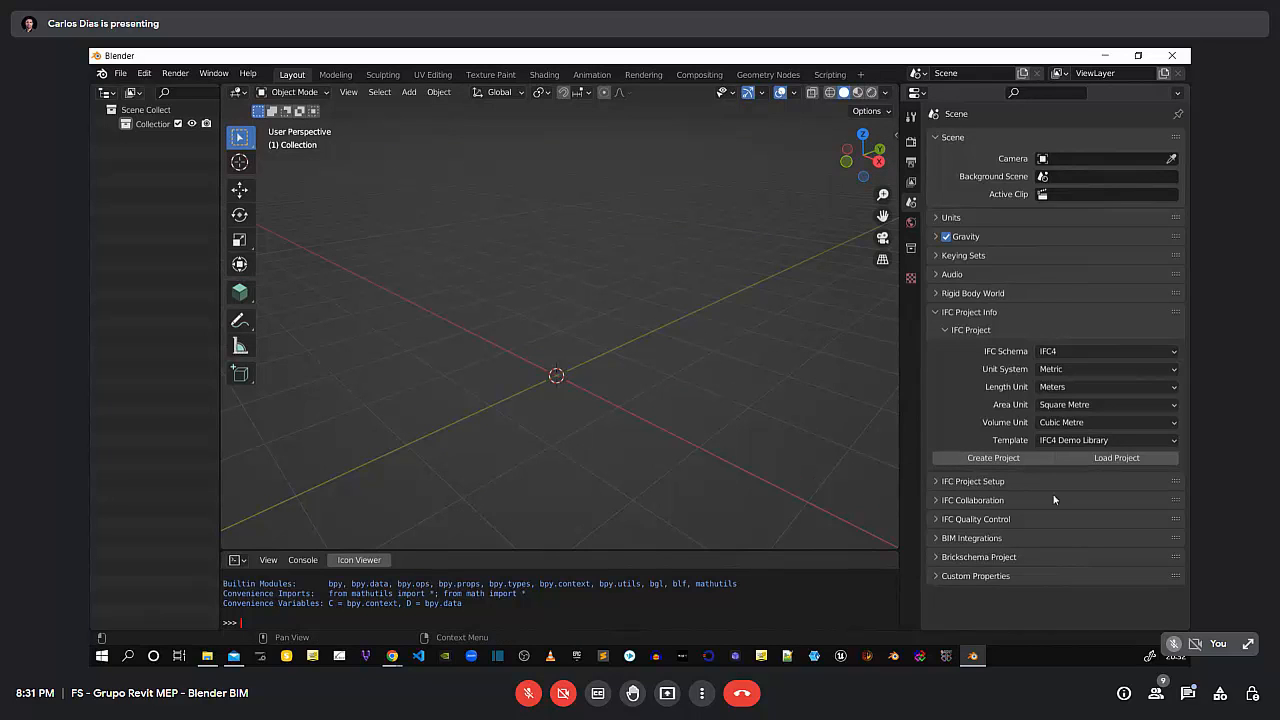
left_click(1004, 461)
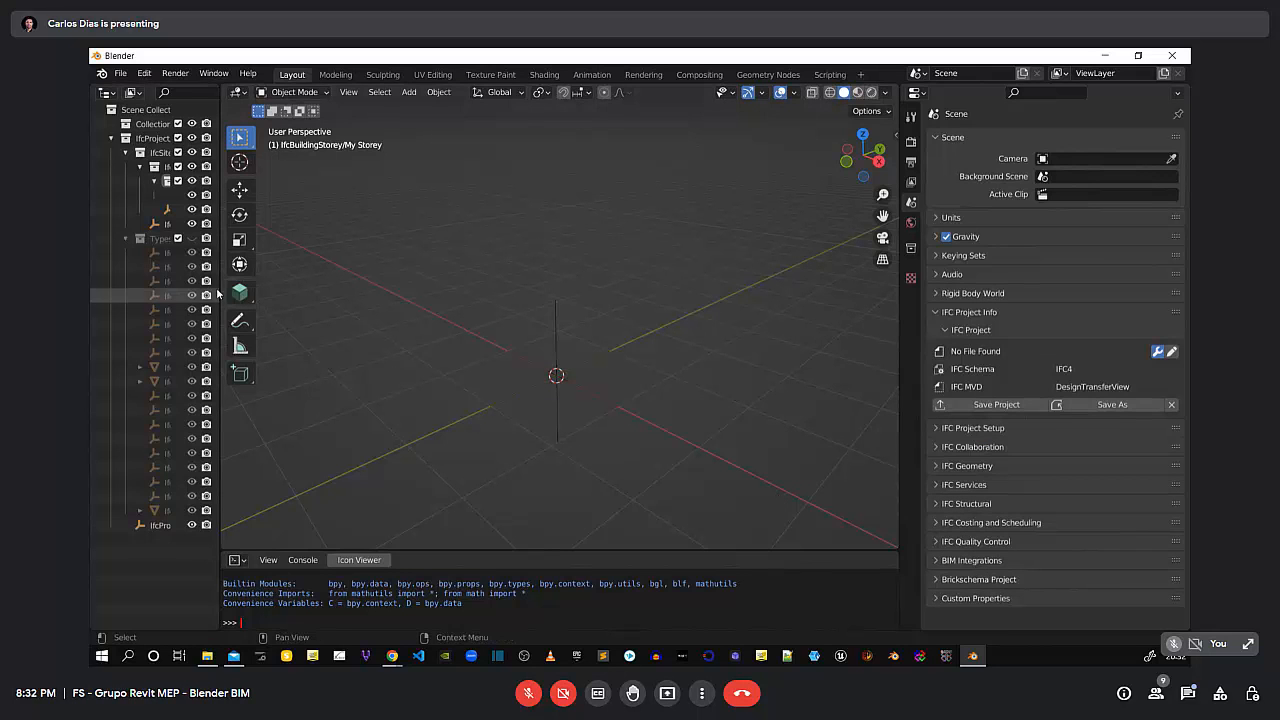
Widen the Outliner to show full names, and collapse and re-expand the IfcProject/My Project collection
left_click_drag(221, 296, 368, 296)
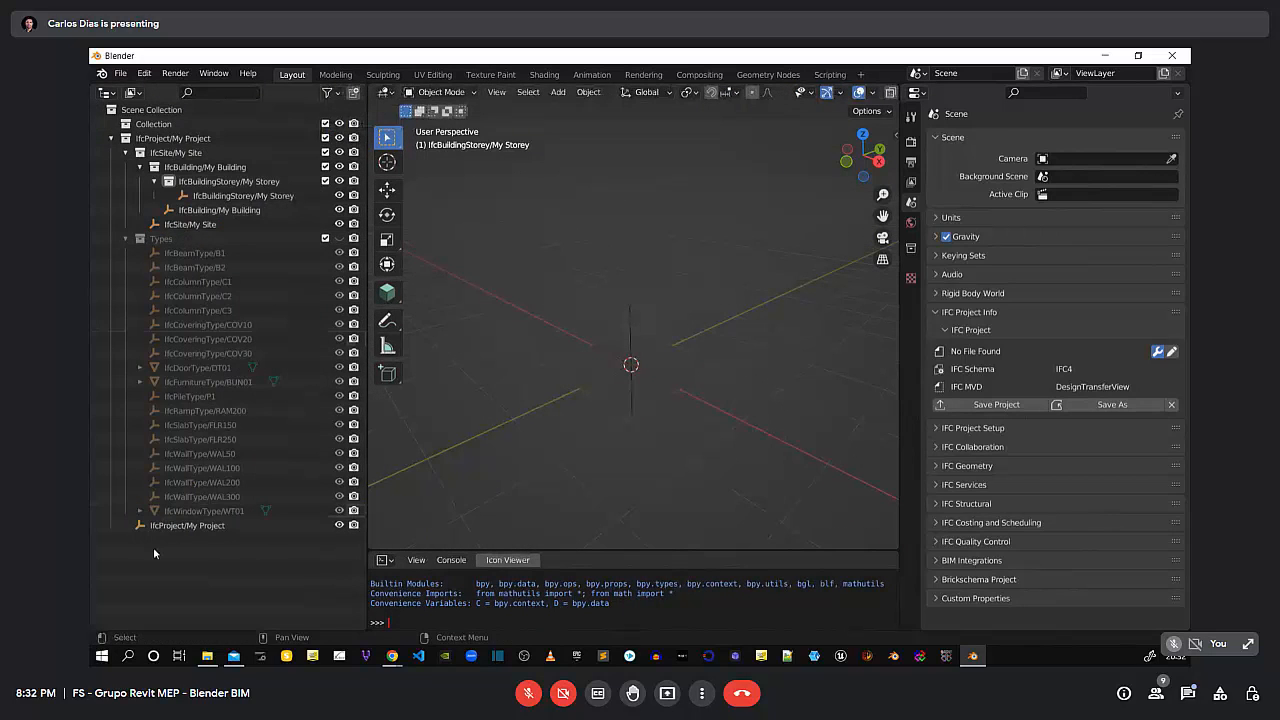
left_click(112, 139)
left_click(110, 139)
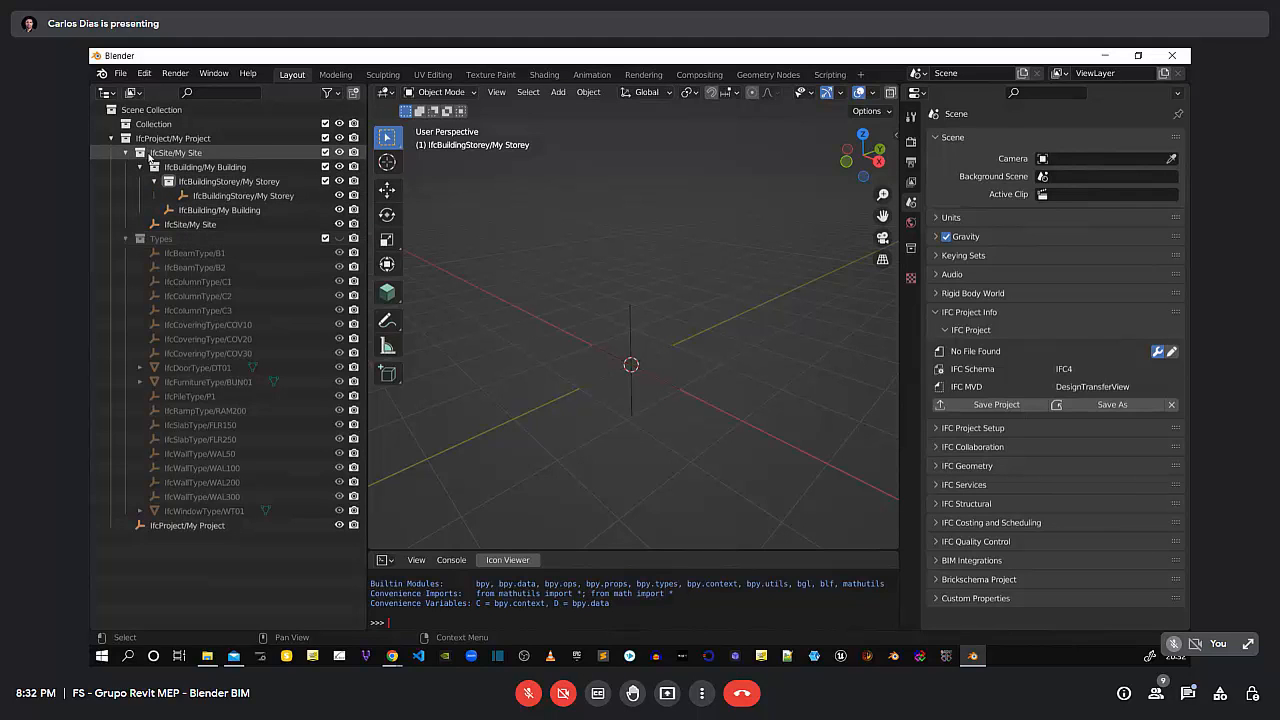
Select the IfcProject/My Project empty and frame it in the 3D viewport
left_click(166, 528)
key("KP_Decimal")
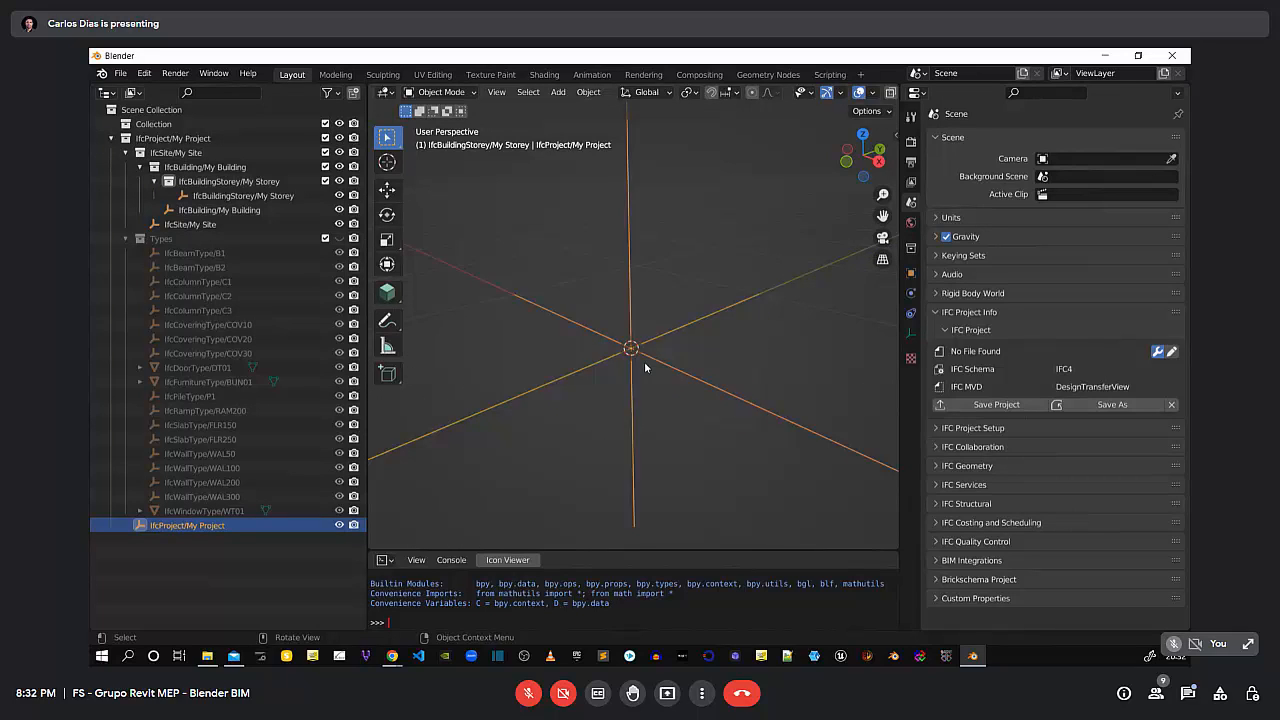
Display the object properties of the IfcProject/My Project empty and review its IFC Object Metadata
middle_click_drag(493, 374, 630, 373)
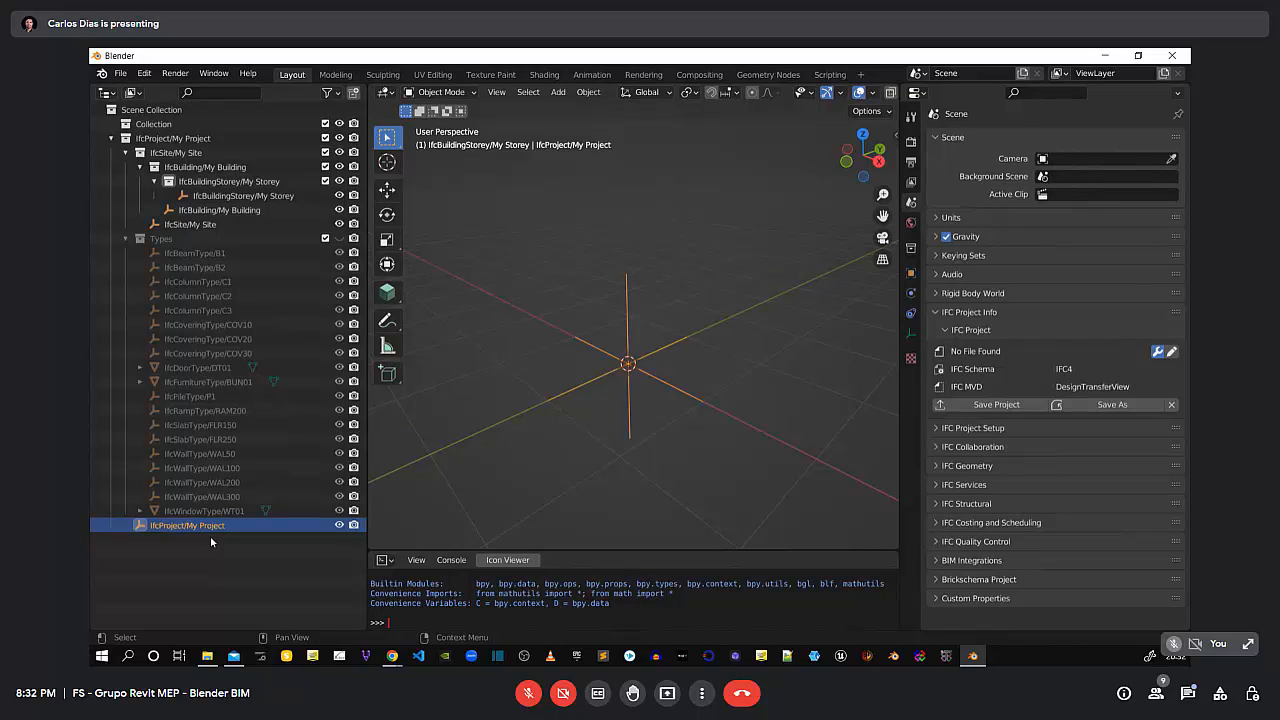
left_click(910, 275)
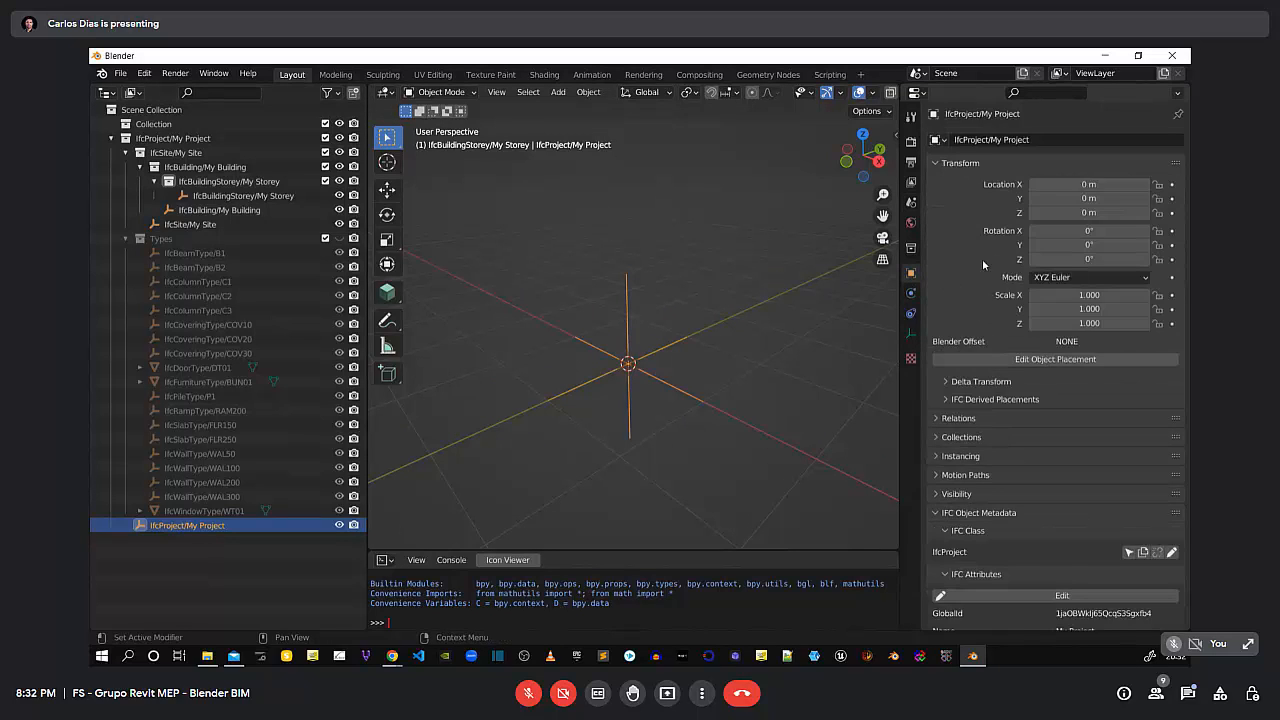
scroll(982, 258, "down", 10)
scroll(1020, 342, "down", 1)
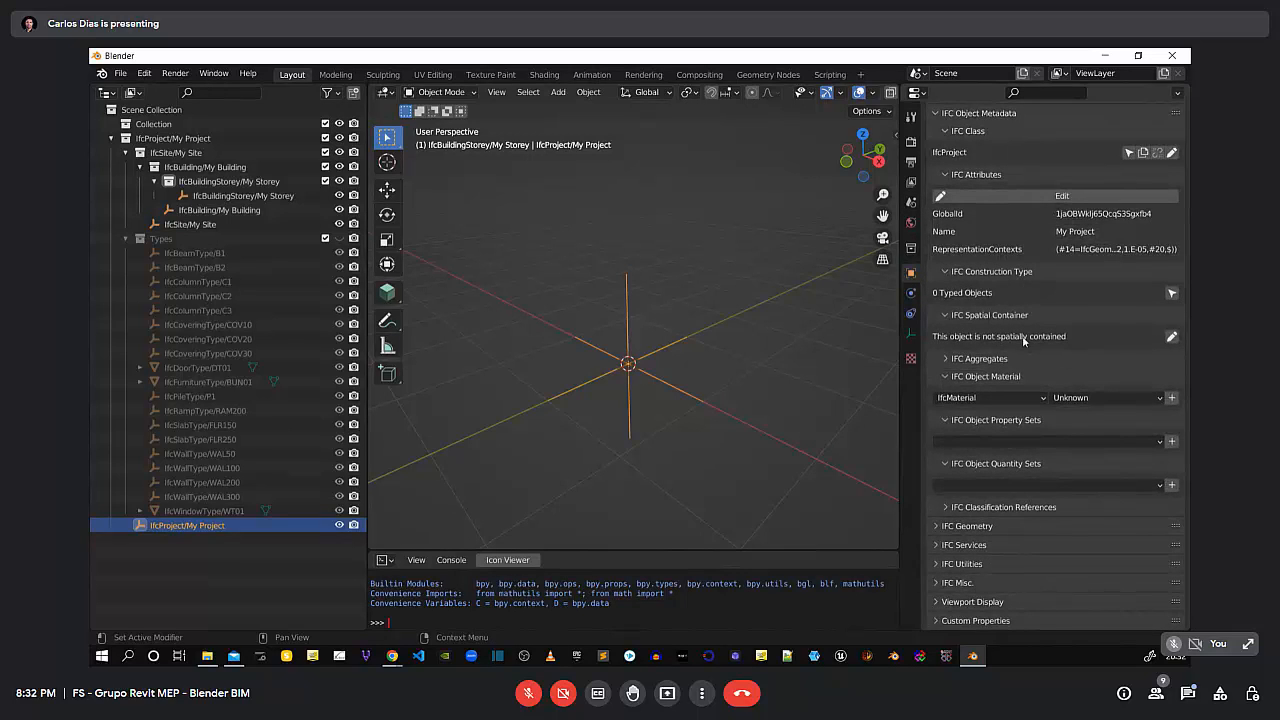
scroll(1031, 160, "up", 3)
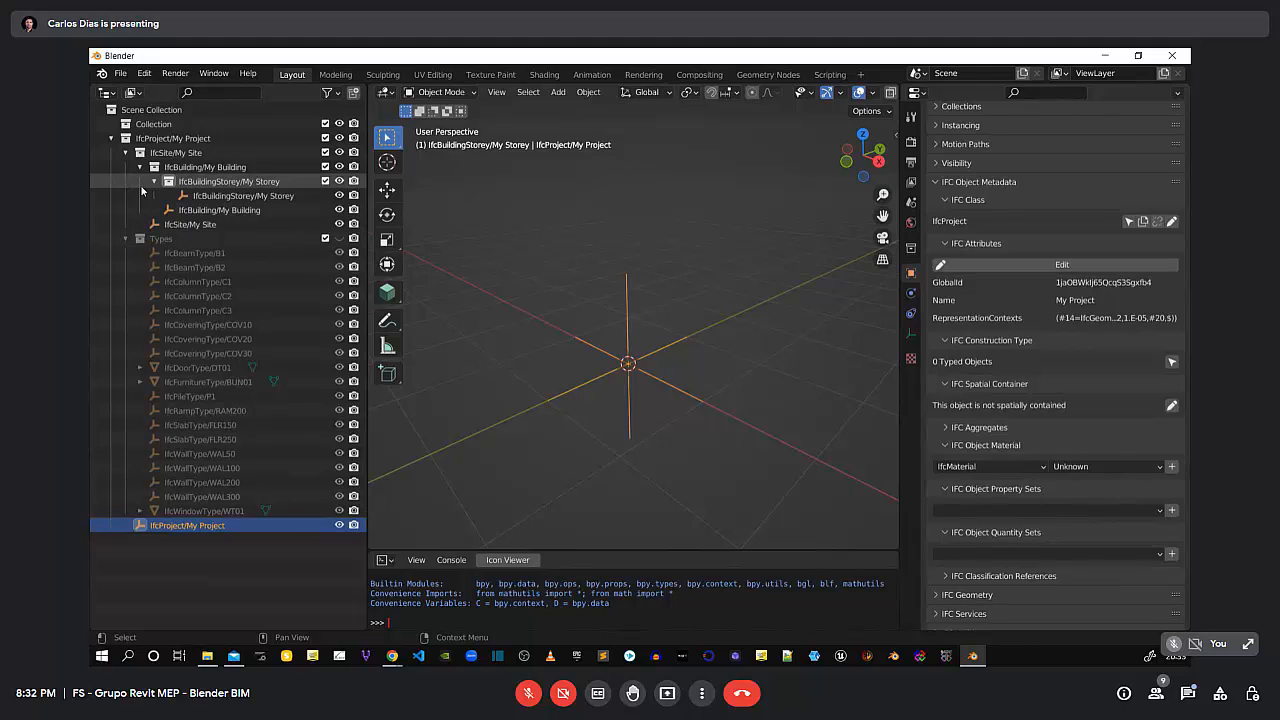
Collapse and re-expand the IfcSite/My Site collection, and select the IfcBuilding/My Building collection inside it
left_click(148, 154)
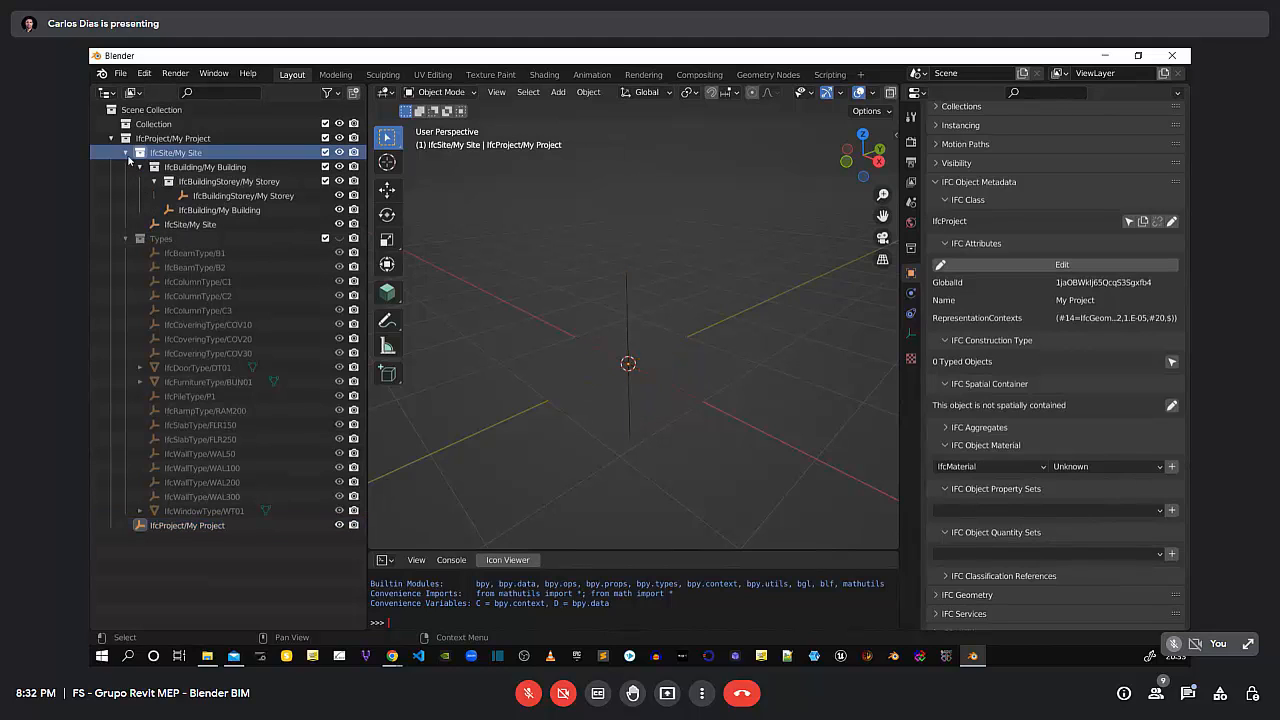
left_click(125, 153)
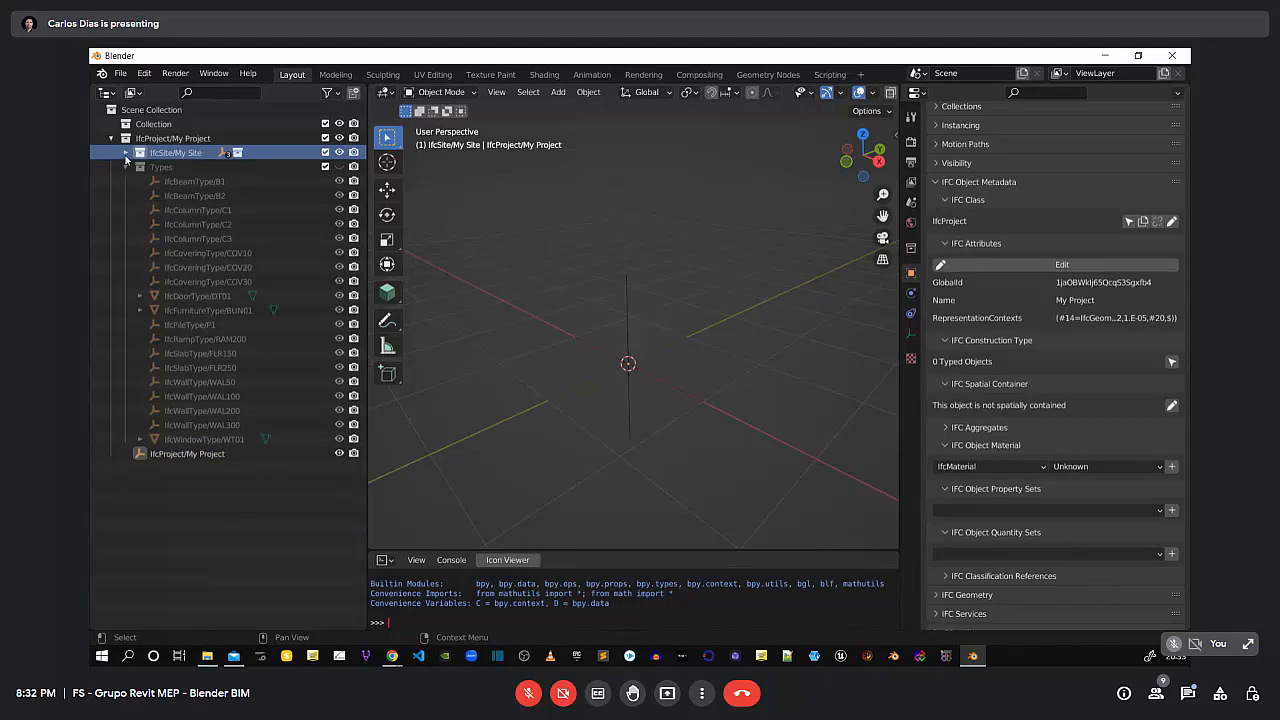
left_click(126, 154)
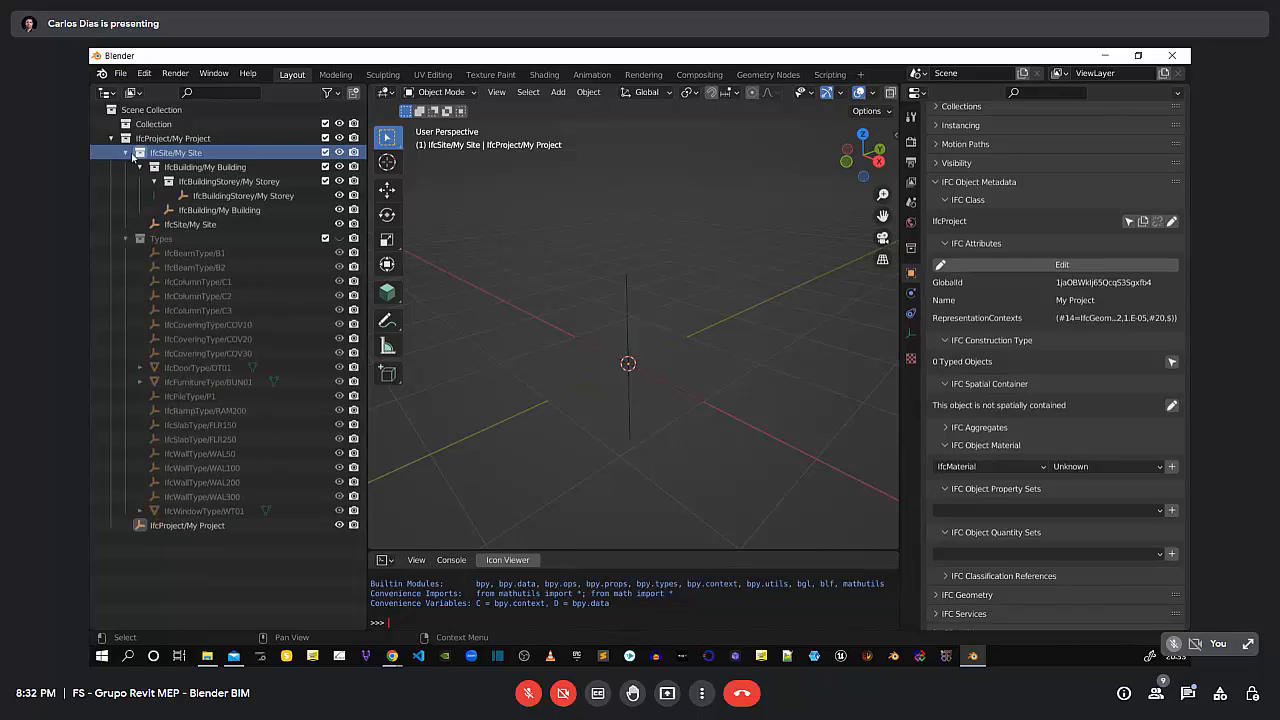
left_click(210, 168)
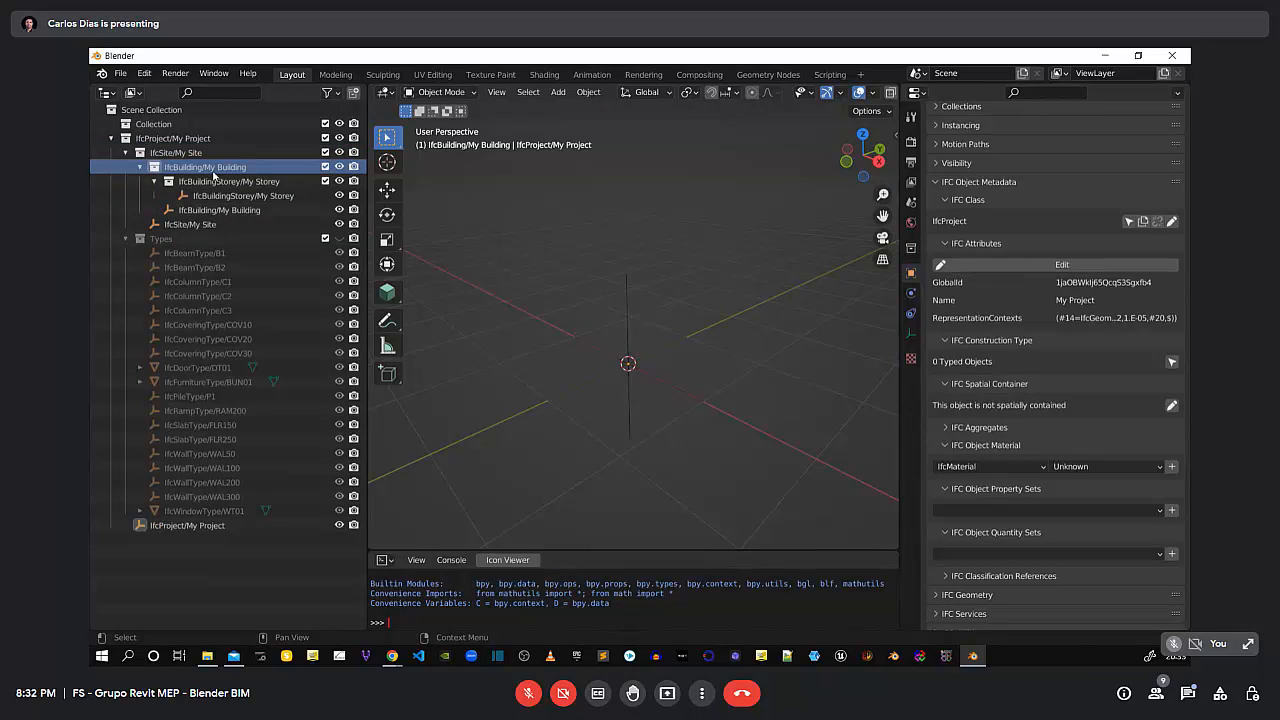
Inspect the IFC class and attributes of the My Site, My Building and My Storey empties, and select the IfcProject/My Project collection
left_click(189, 226)
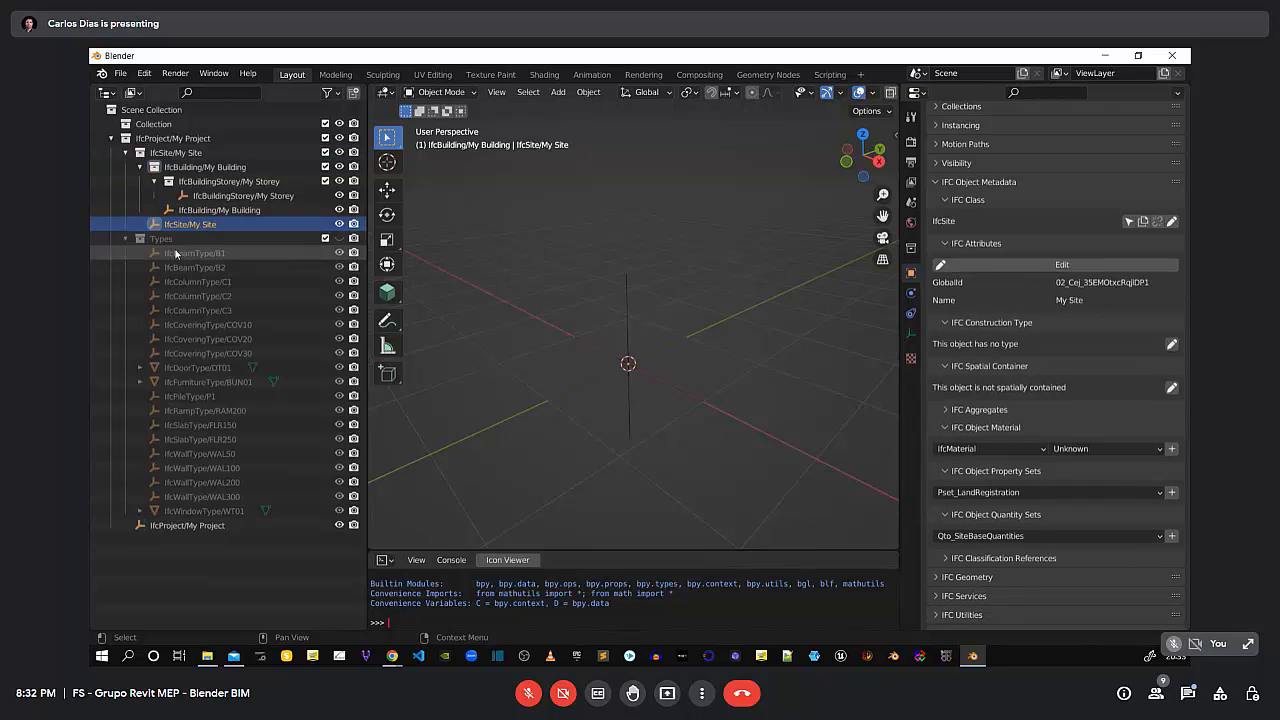
left_click(233, 212)
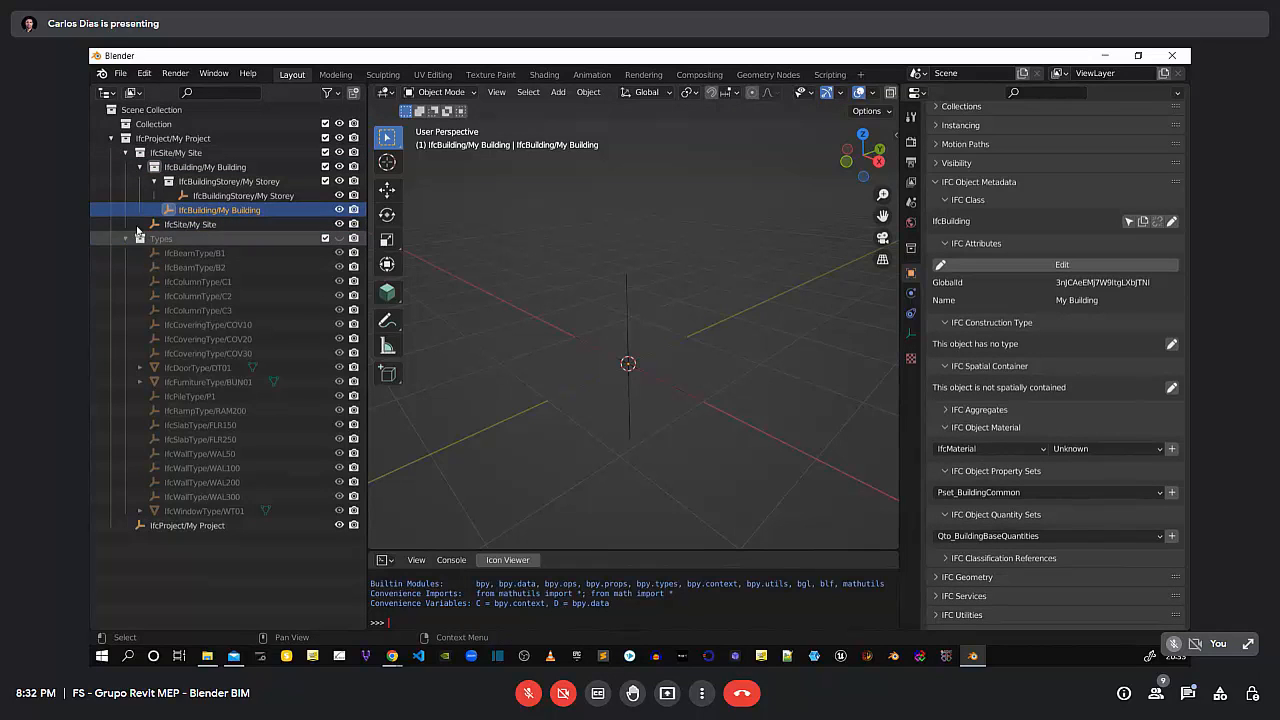
left_click(218, 197)
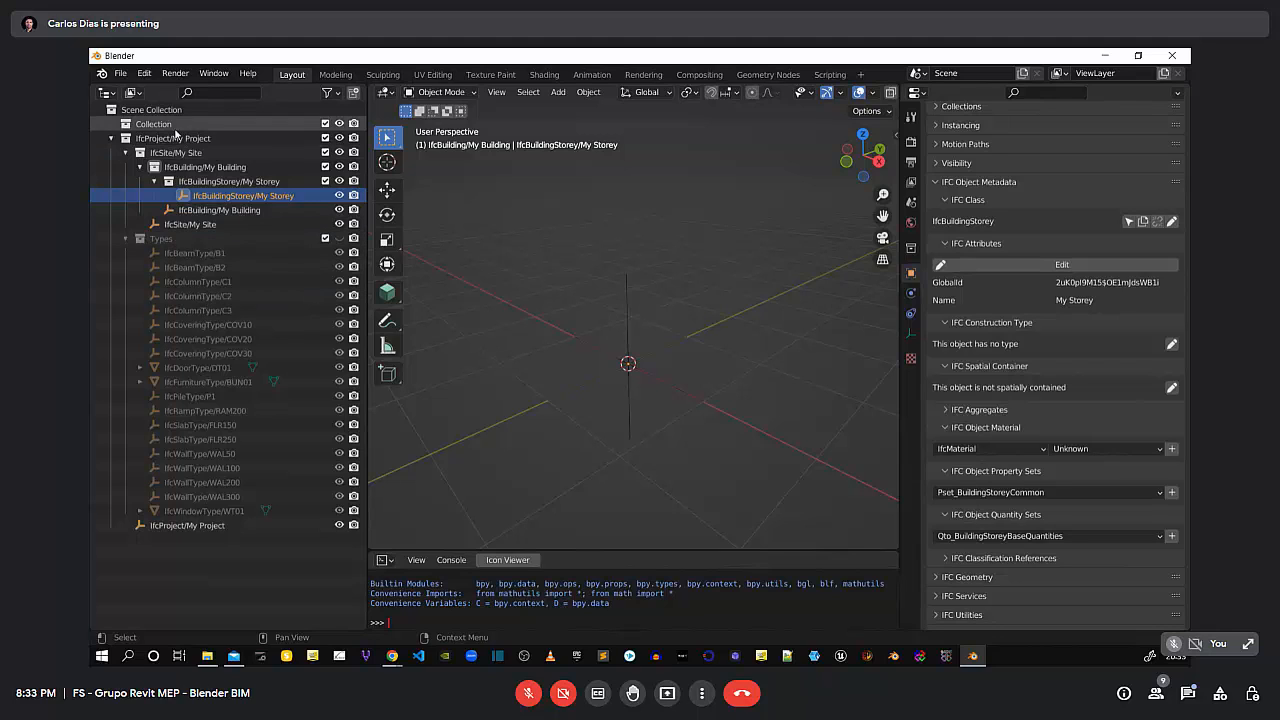
left_click(262, 197)
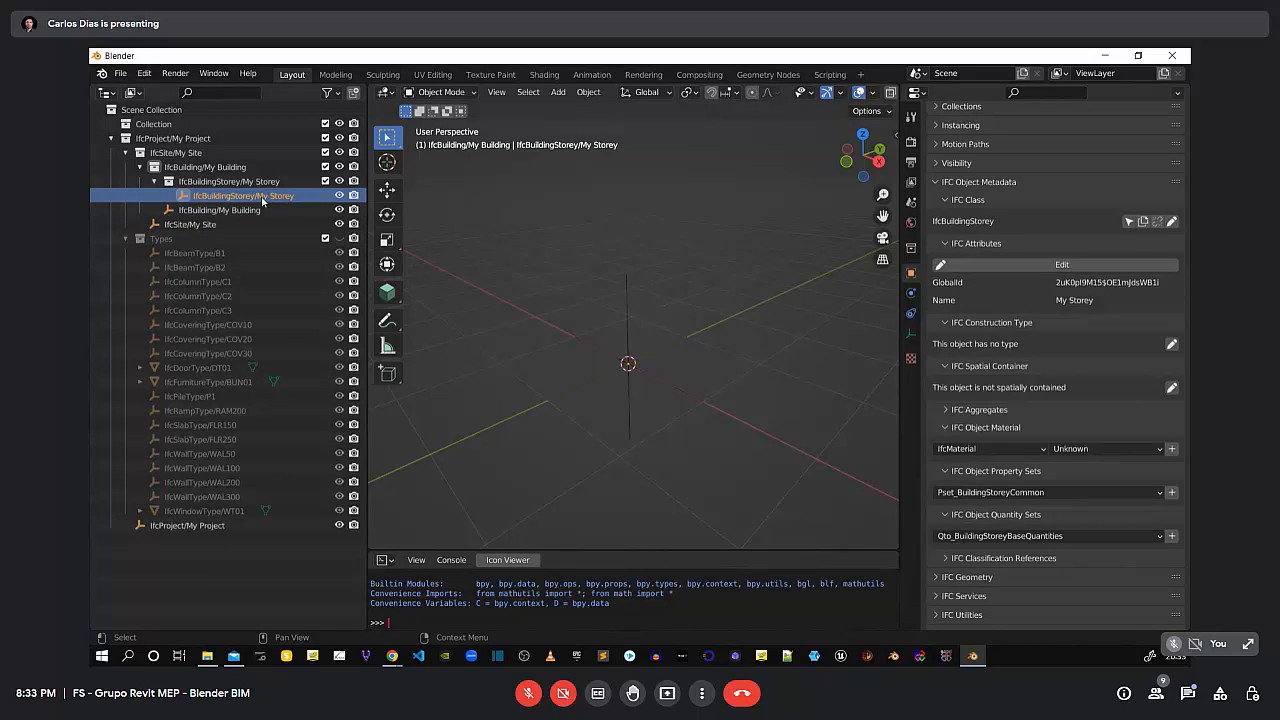
left_click(211, 211)
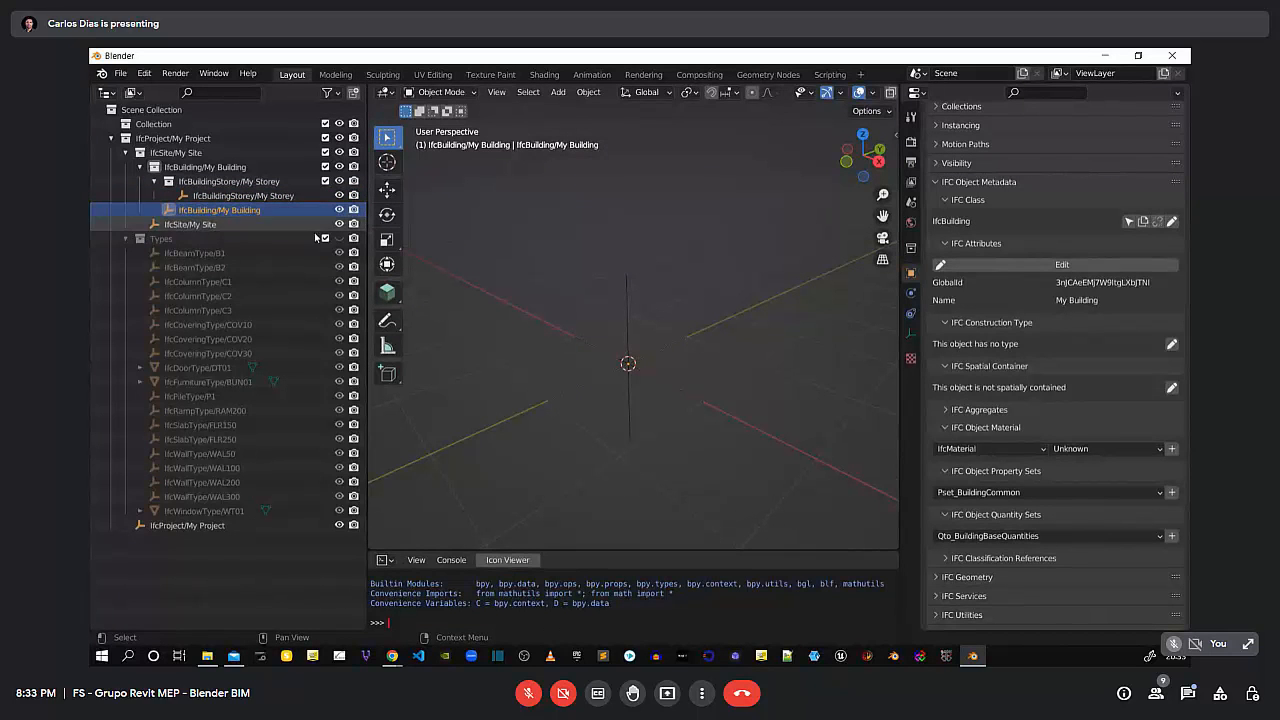
left_click(186, 225)
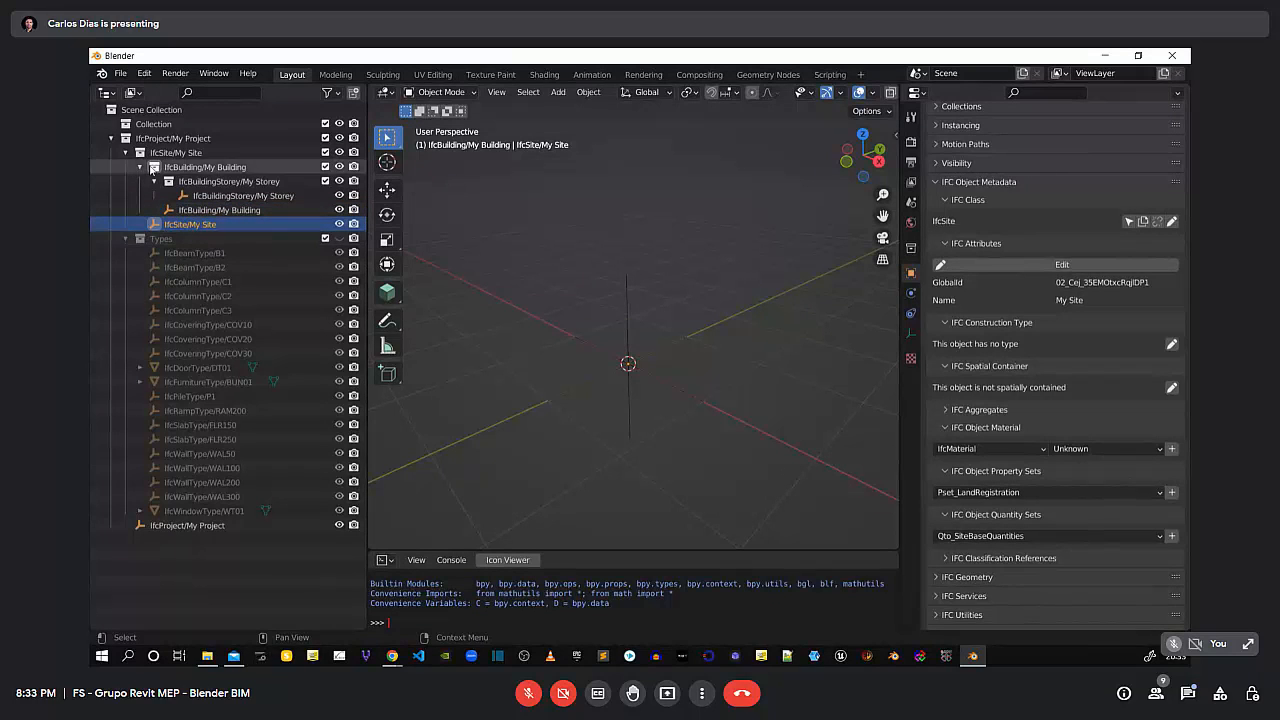
left_click(160, 142)
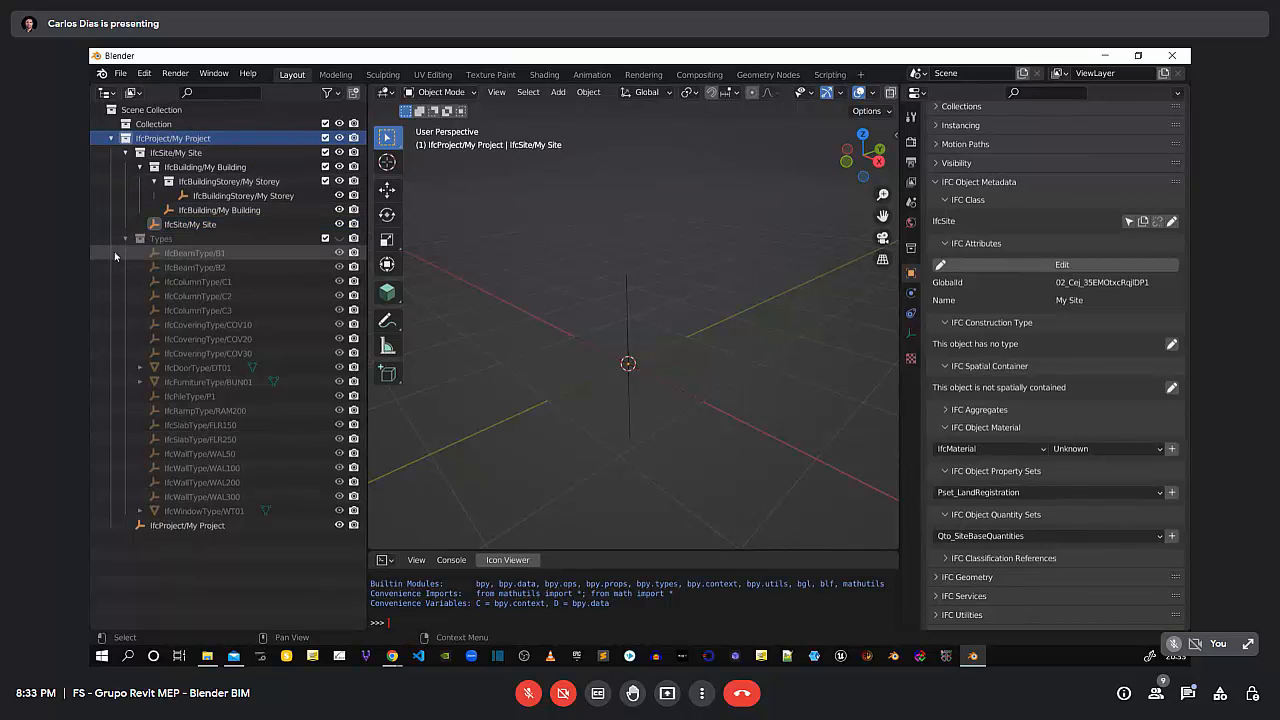
Select the Types collection and narrow the Properties editor to give the 3D viewport more width
left_click(157, 240)
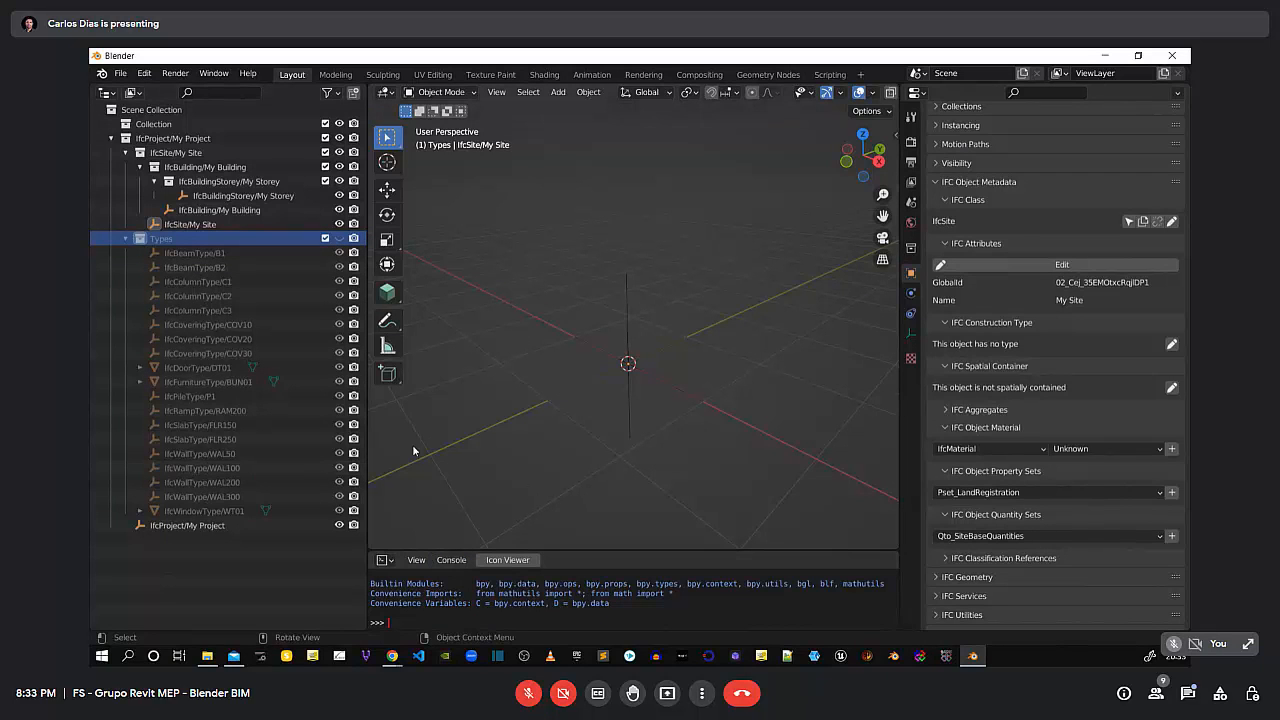
middle_click_drag(683, 403, 654, 380)
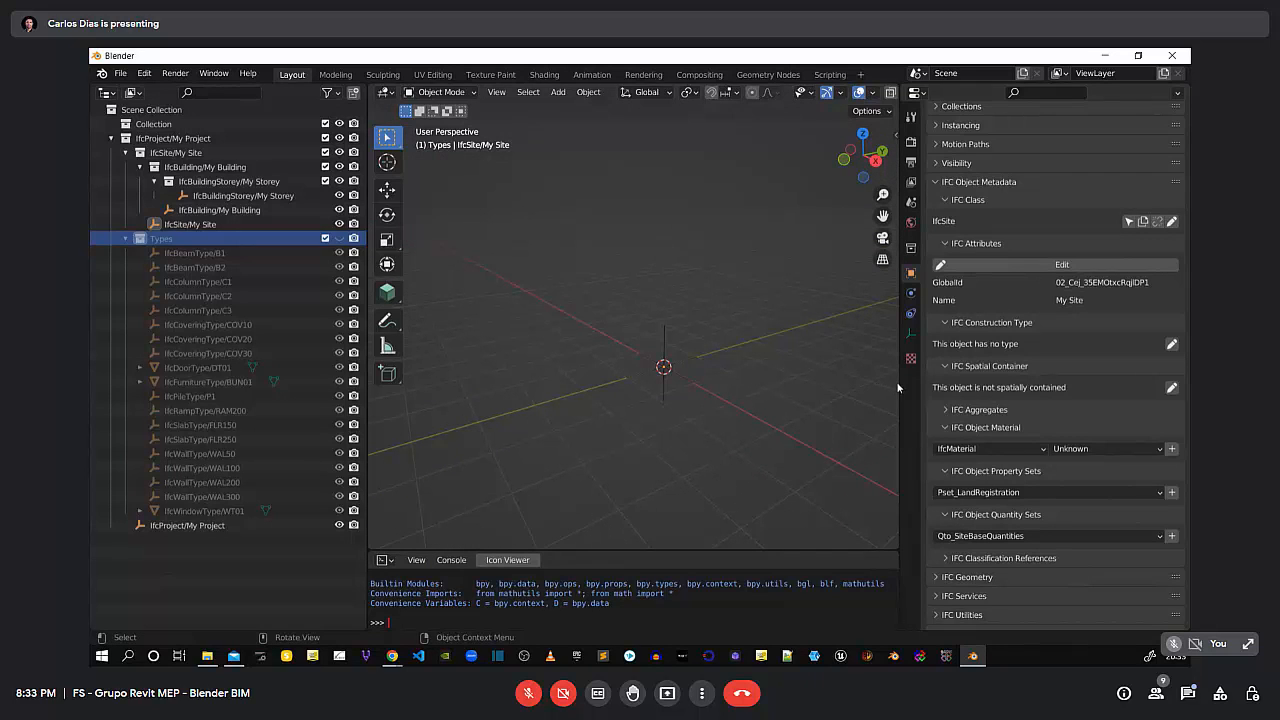
left_click_drag(899, 388, 950, 382)
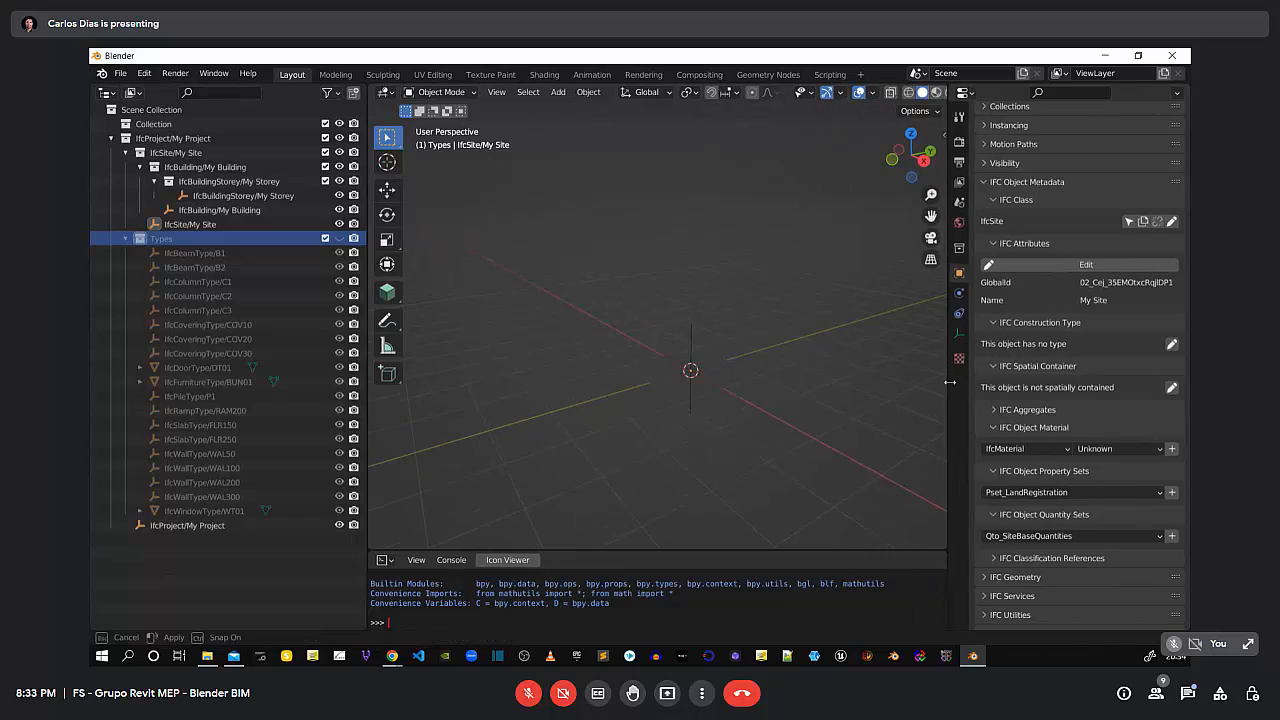
middle_click_drag(696, 350, 715, 377)
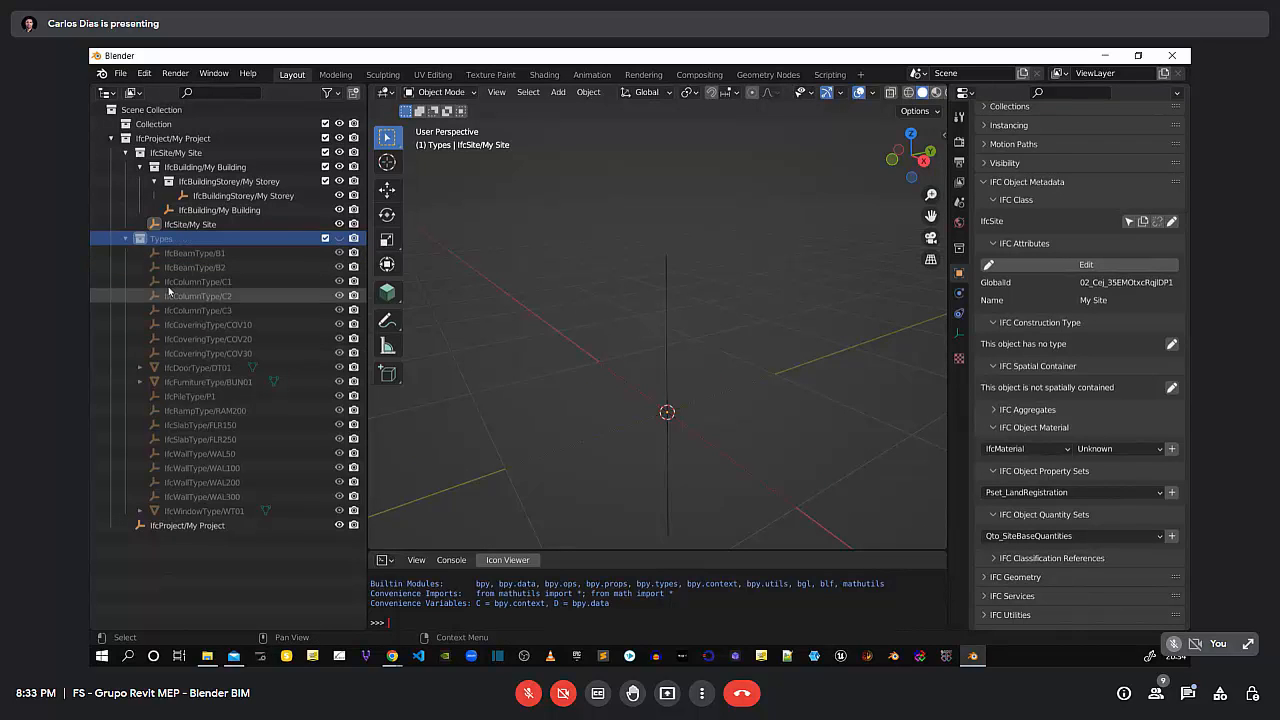
Unhide the Types collection and inspect the metadata of column types C1 and C2, beam type B1 and window type WT01
left_click(339, 238)
middle_click_drag(600, 330, 657, 325)
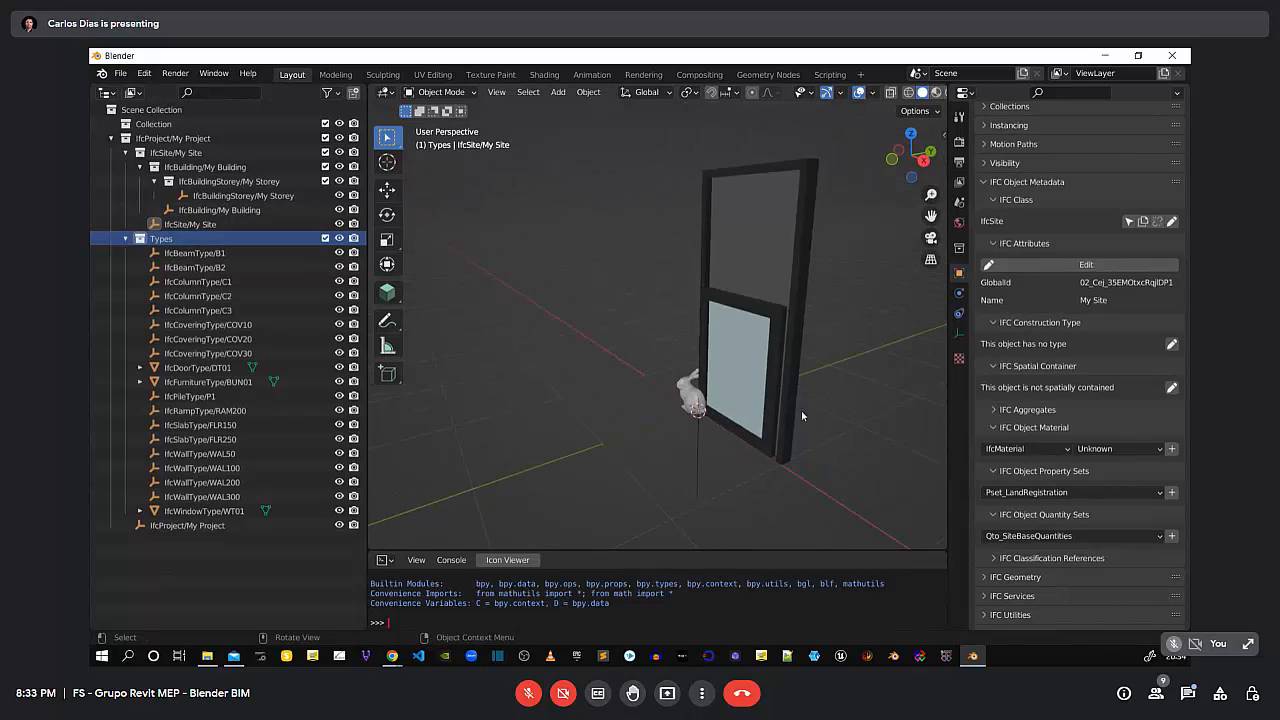
left_click(198, 281)
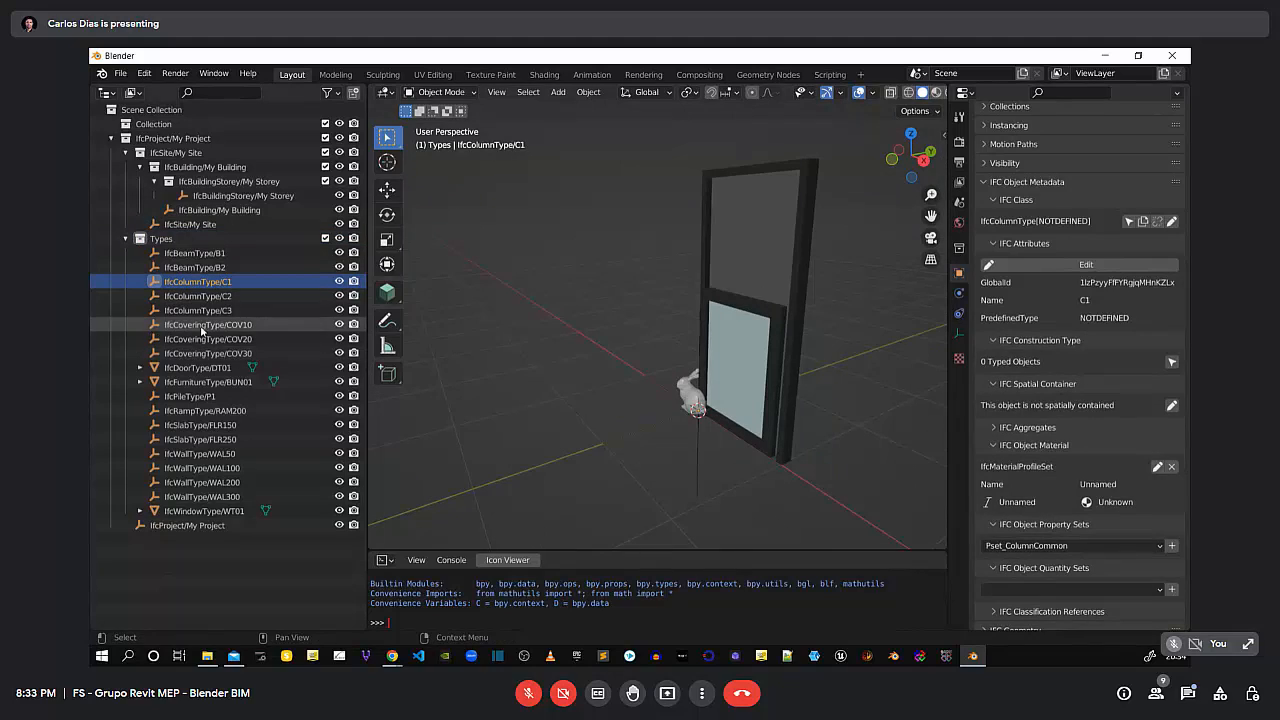
left_click(184, 256)
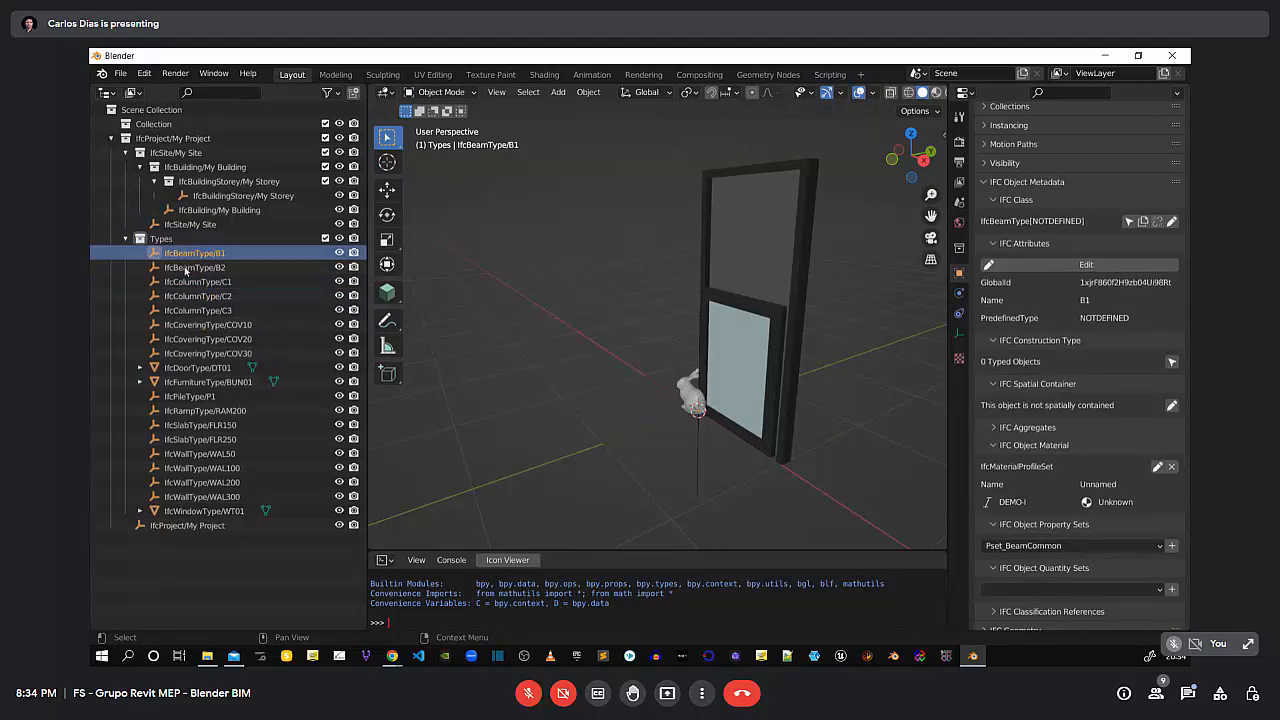
left_click(198, 296)
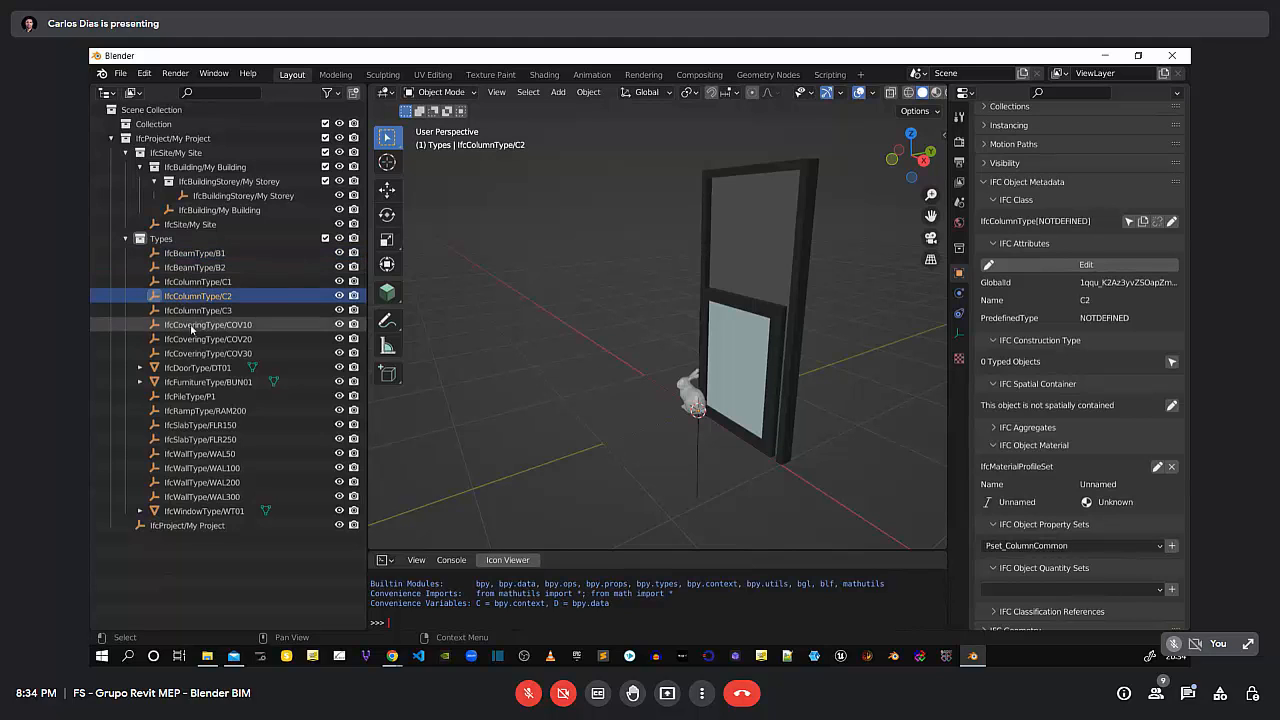
left_click(772, 312)
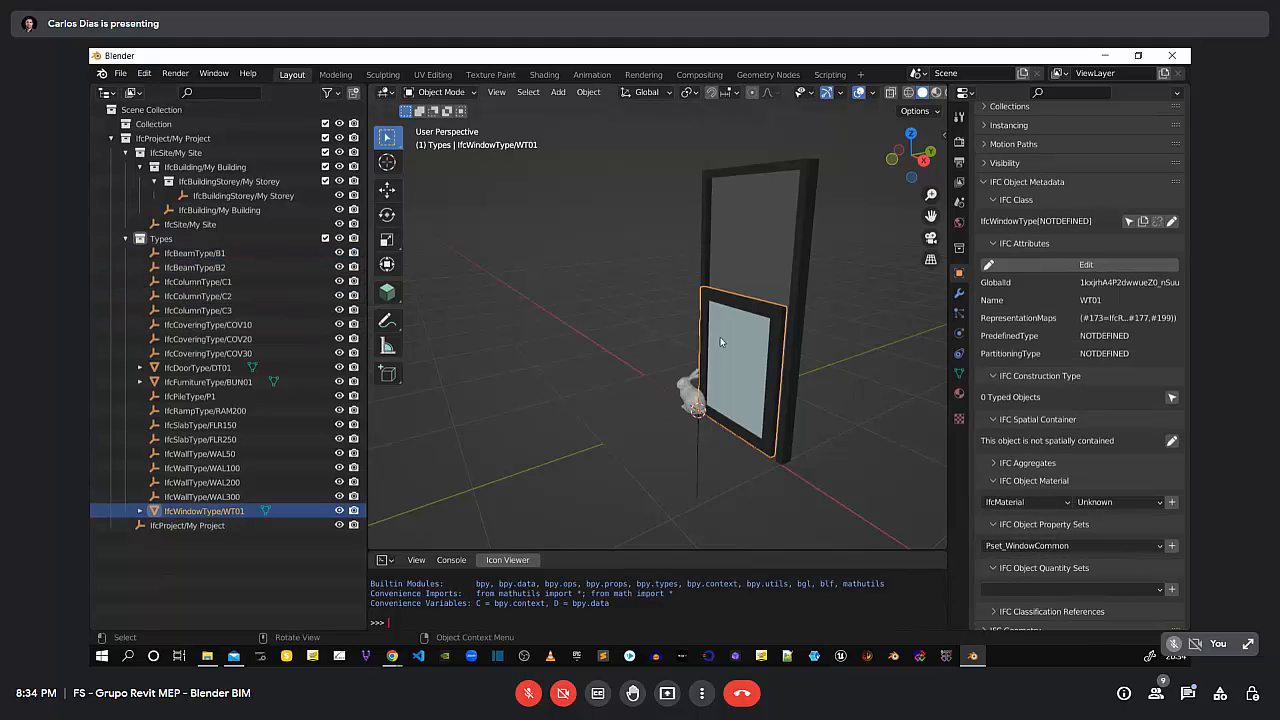
Hide the Types collection and narrow the Outliner to widen the 3D viewport
left_click(339, 241)
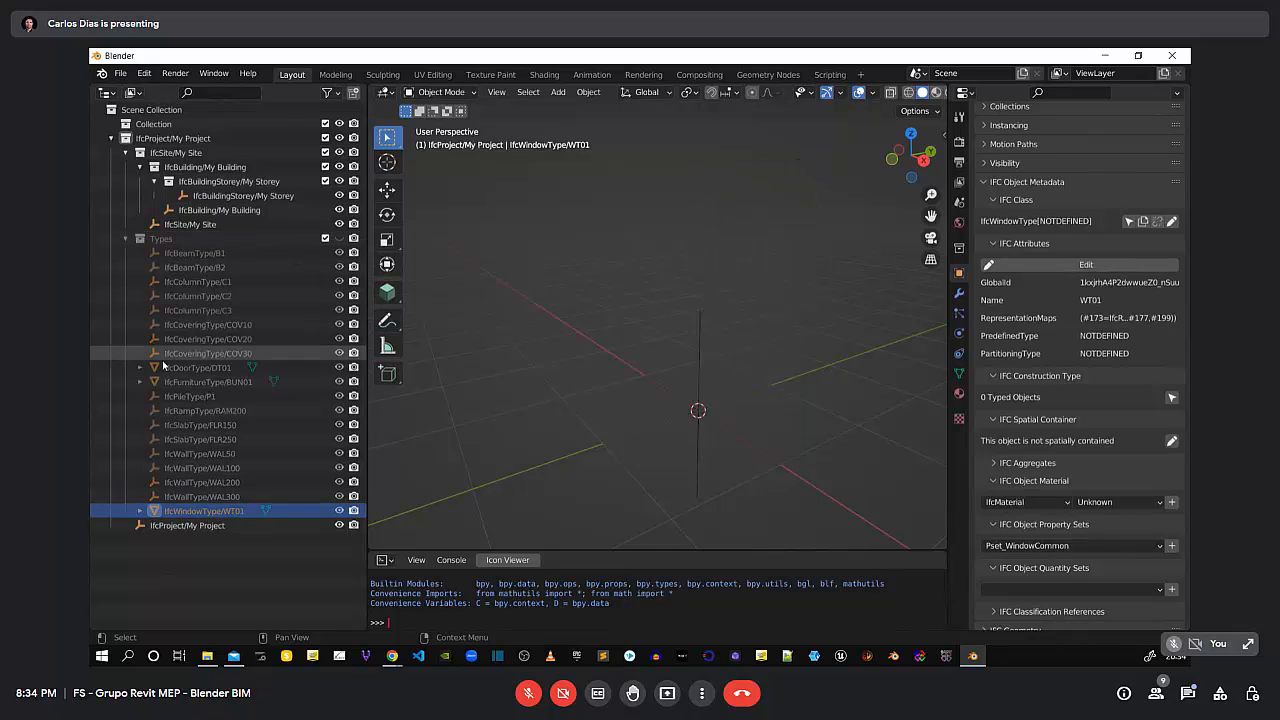
middle_click_drag(687, 415, 740, 440)
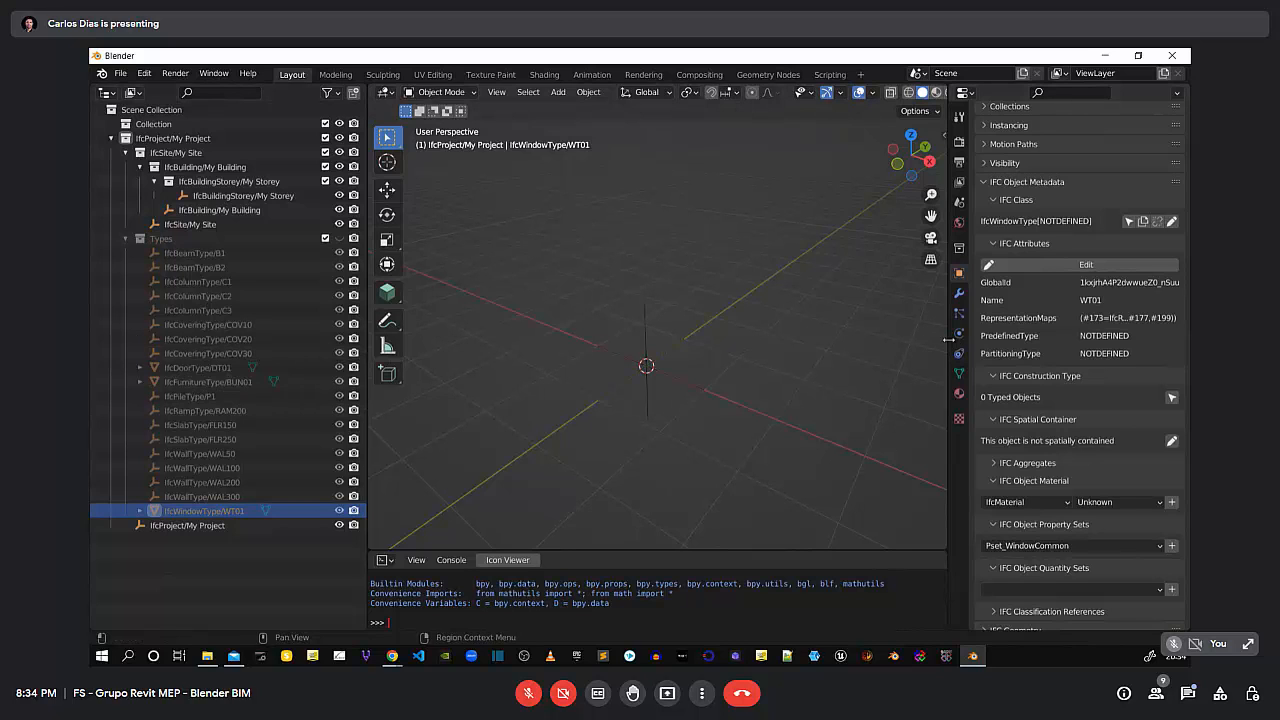
mouse_move(949, 341)
left_mouse_down()
mouse_move(990, 341)
mouse_move(949, 340)
left_mouse_up()
middle_click_drag(700, 345, 734, 404)
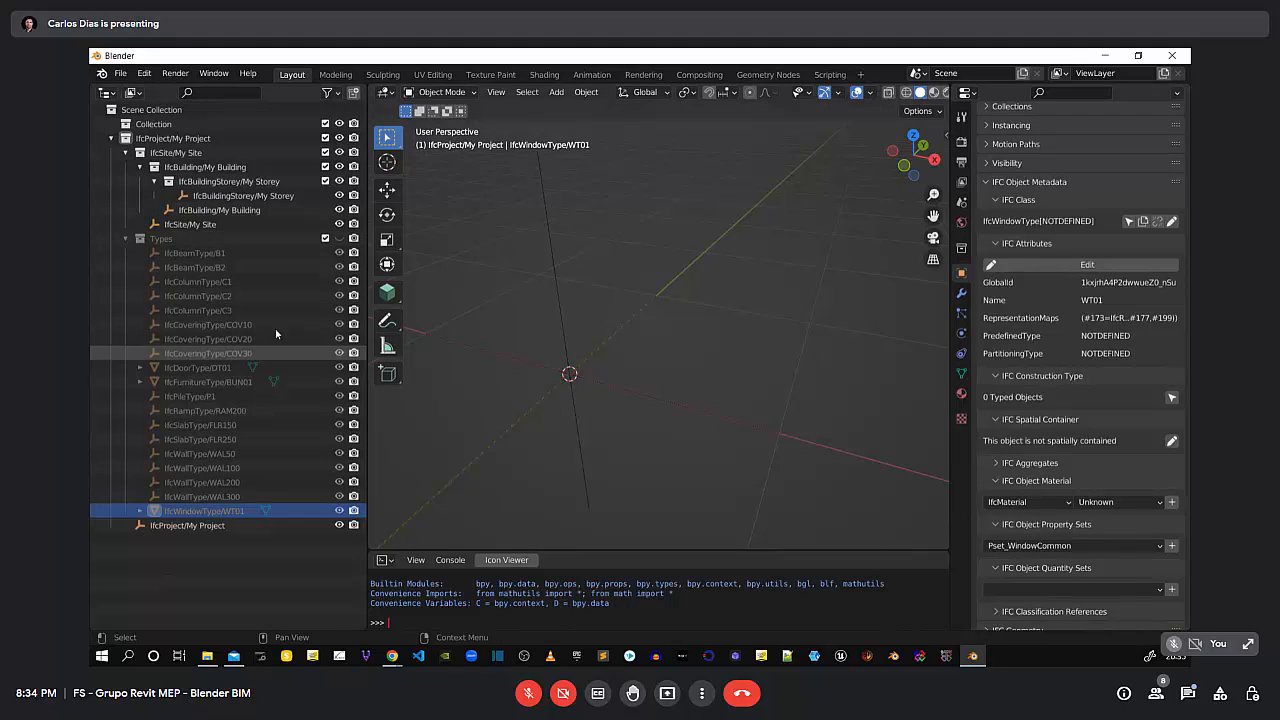
middle_click_drag(918, 406, 922, 351)
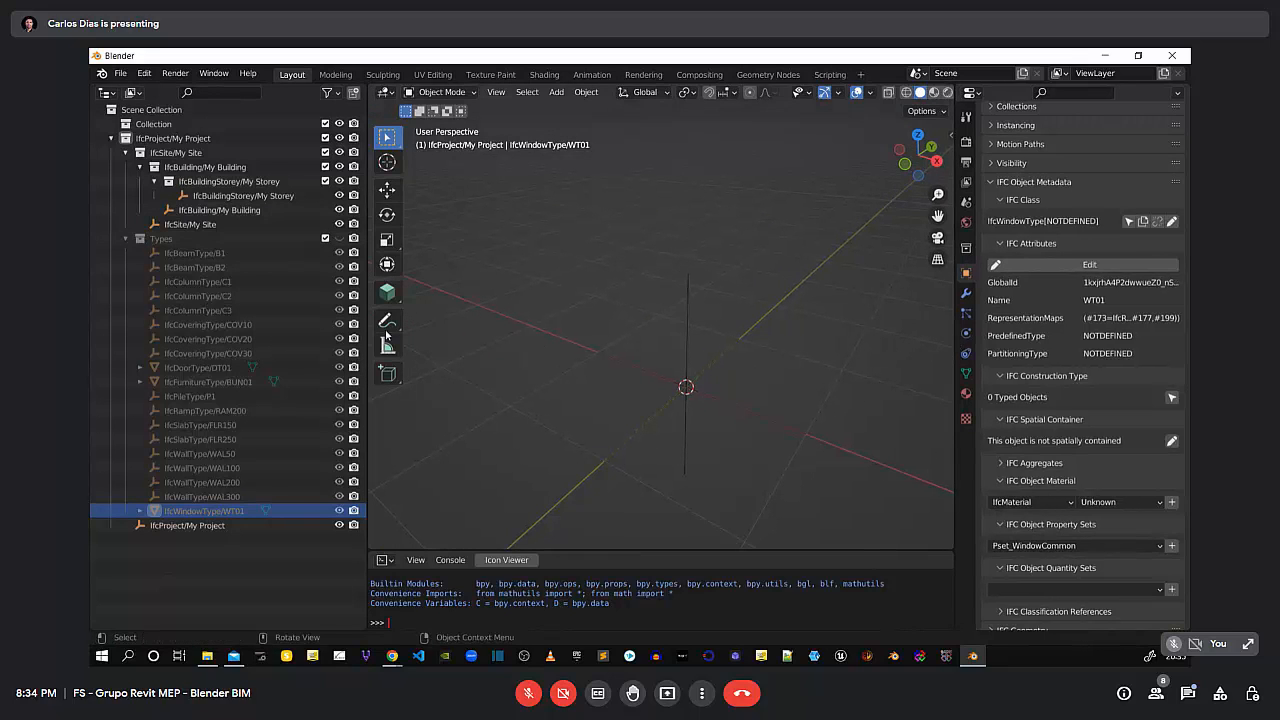
left_click_drag(368, 329, 292, 329)
mouse_move(676, 393)
middle_mouse_down()
mouse_move(695, 409)
mouse_move(684, 413)
middle_mouse_up()
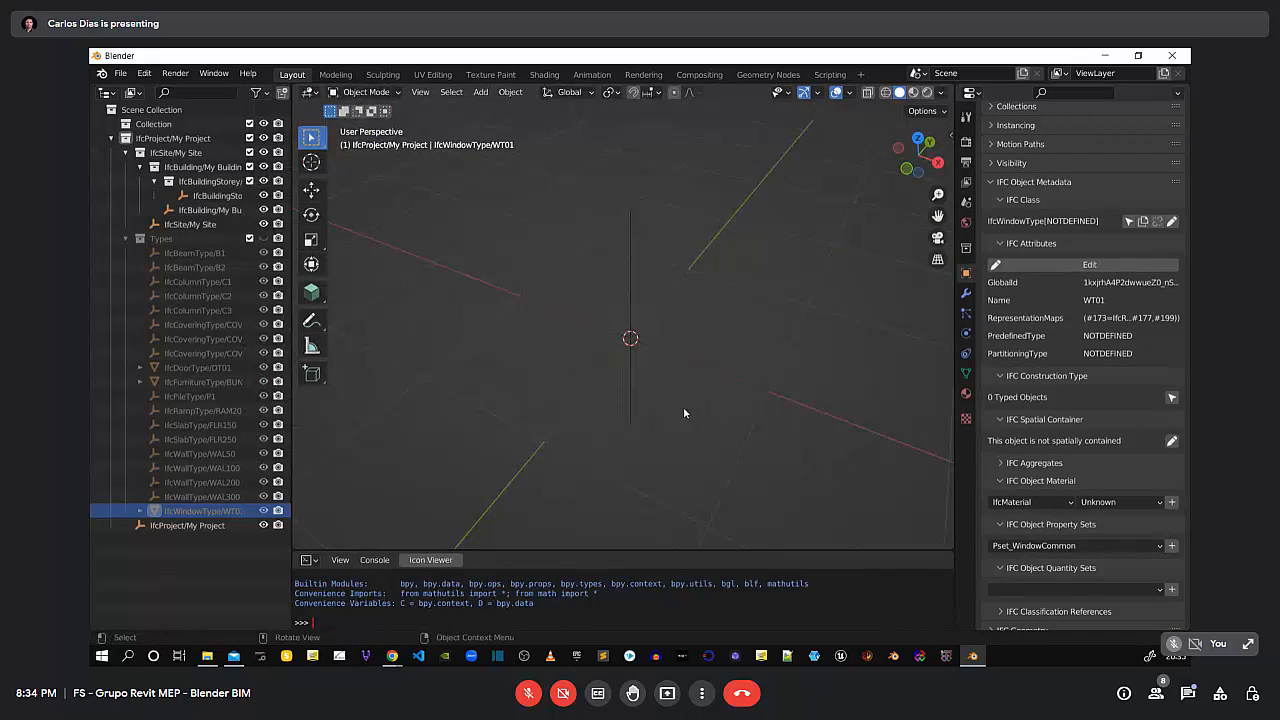
Set the 3D viewport to Top Orthographic view, zoomed in around the 3D cursor at the origin
key("KP_7")
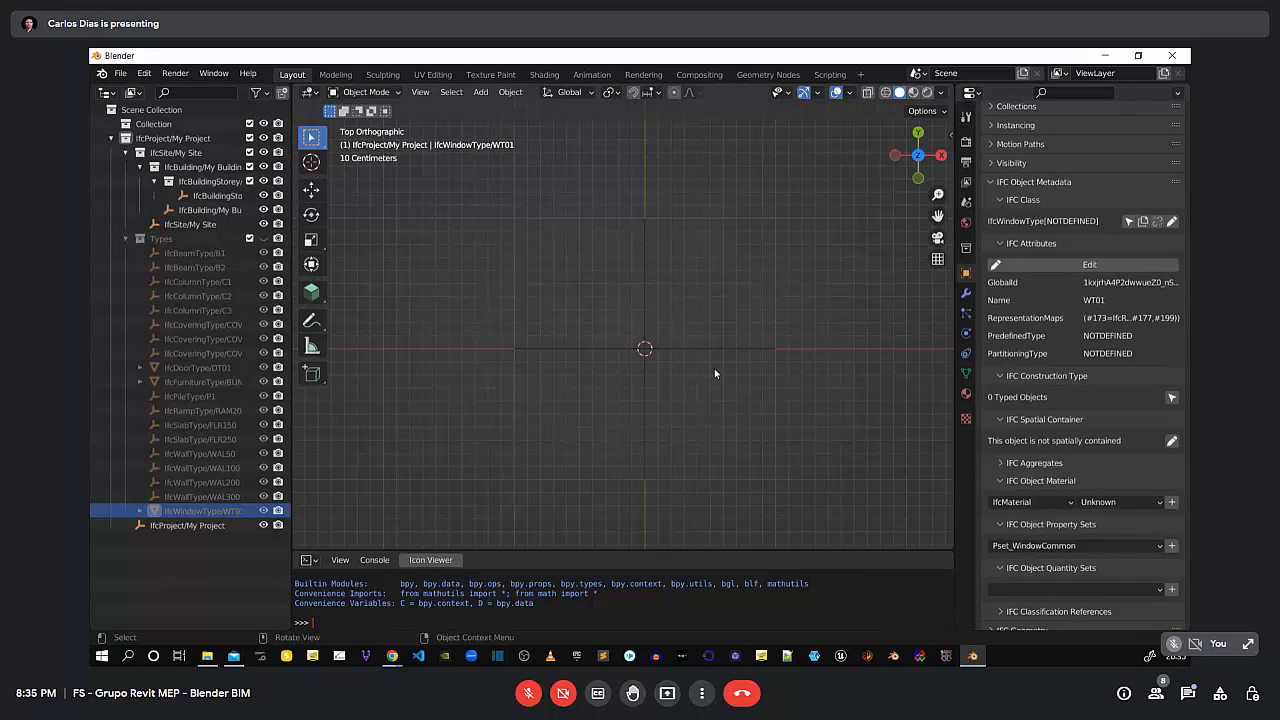
middle_click_drag(714, 371, 575, 446, "shift")
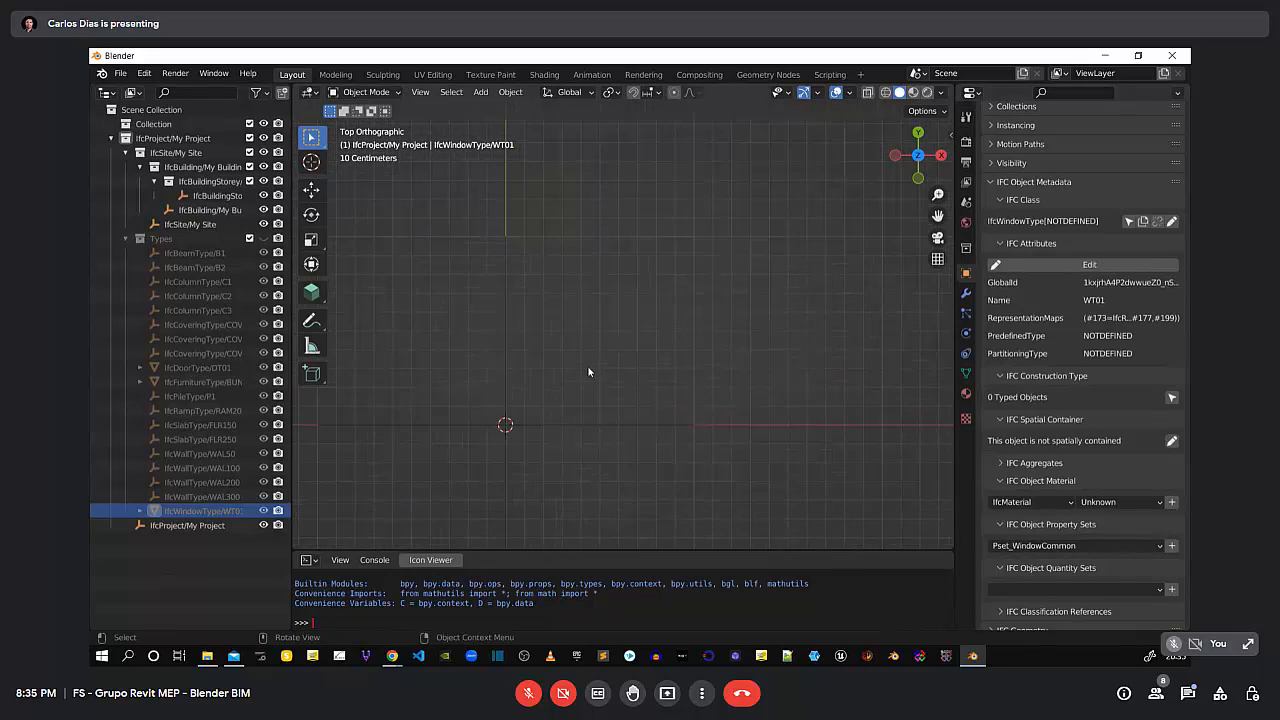
scroll(597, 449, "up", 2)
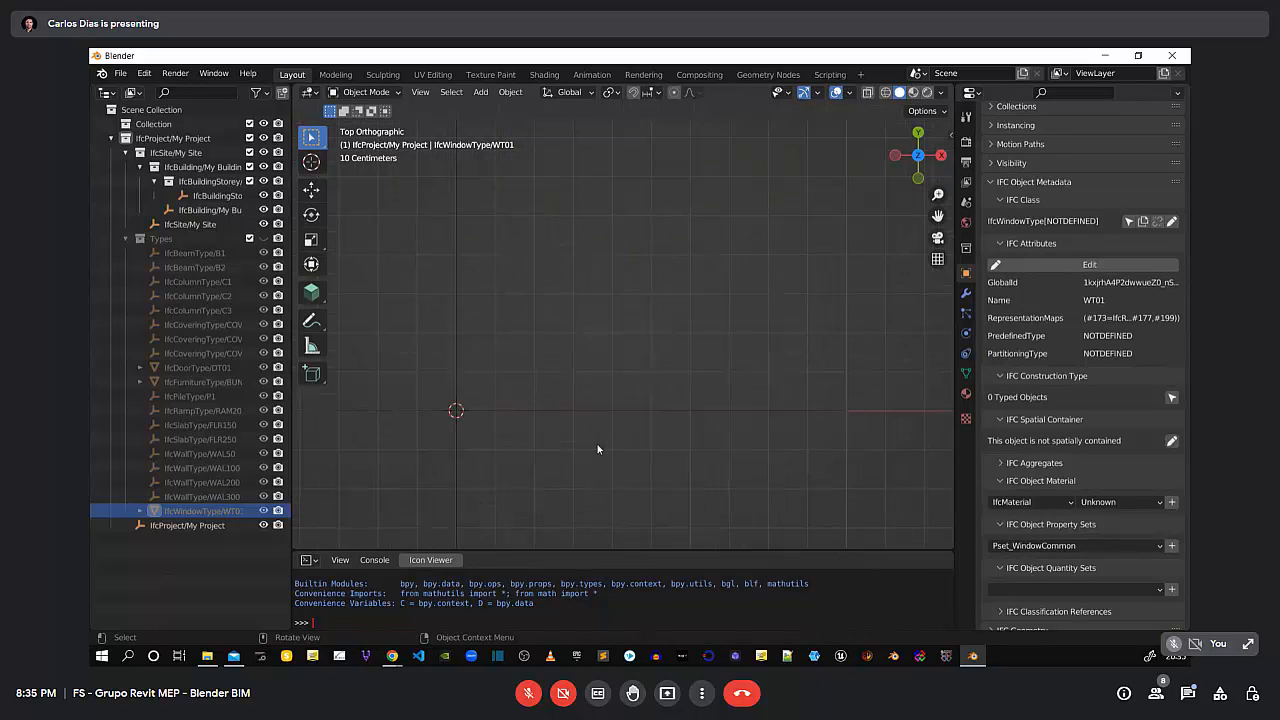
key("KP_5")
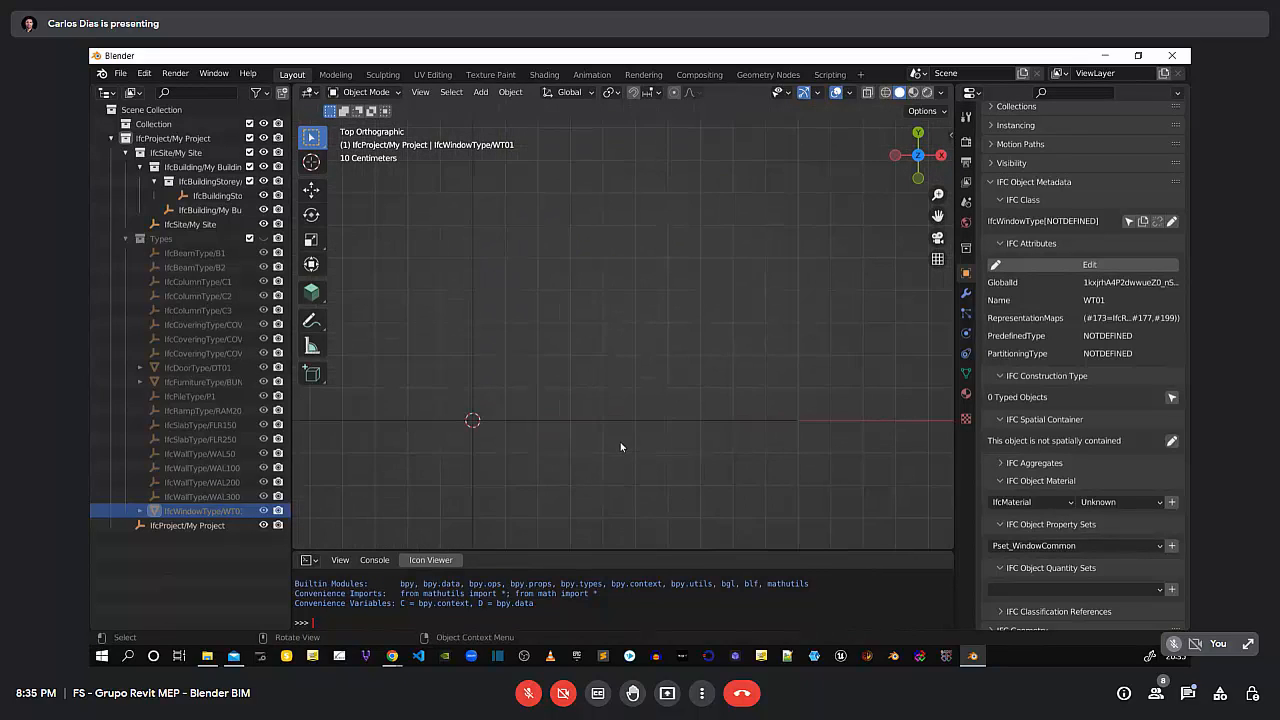
middle_click_drag(619, 454, 665, 470)
key("KP_7")
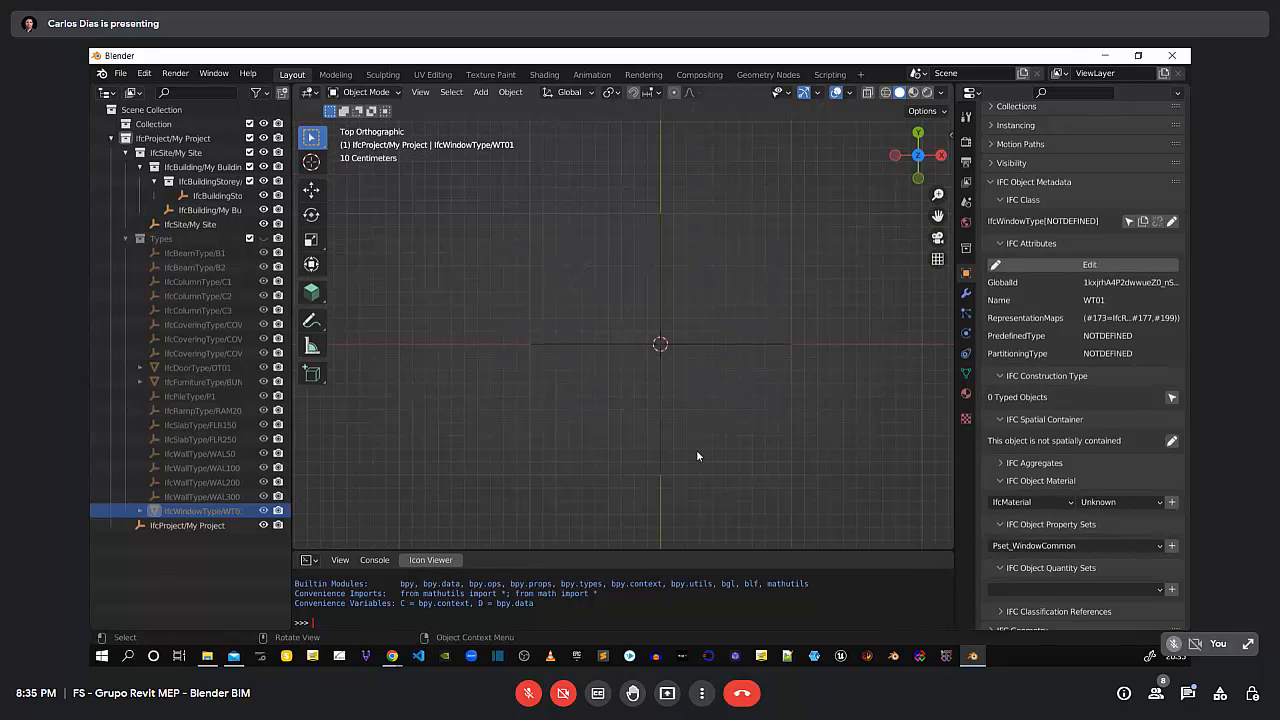
scroll(766, 311, "up", 6)
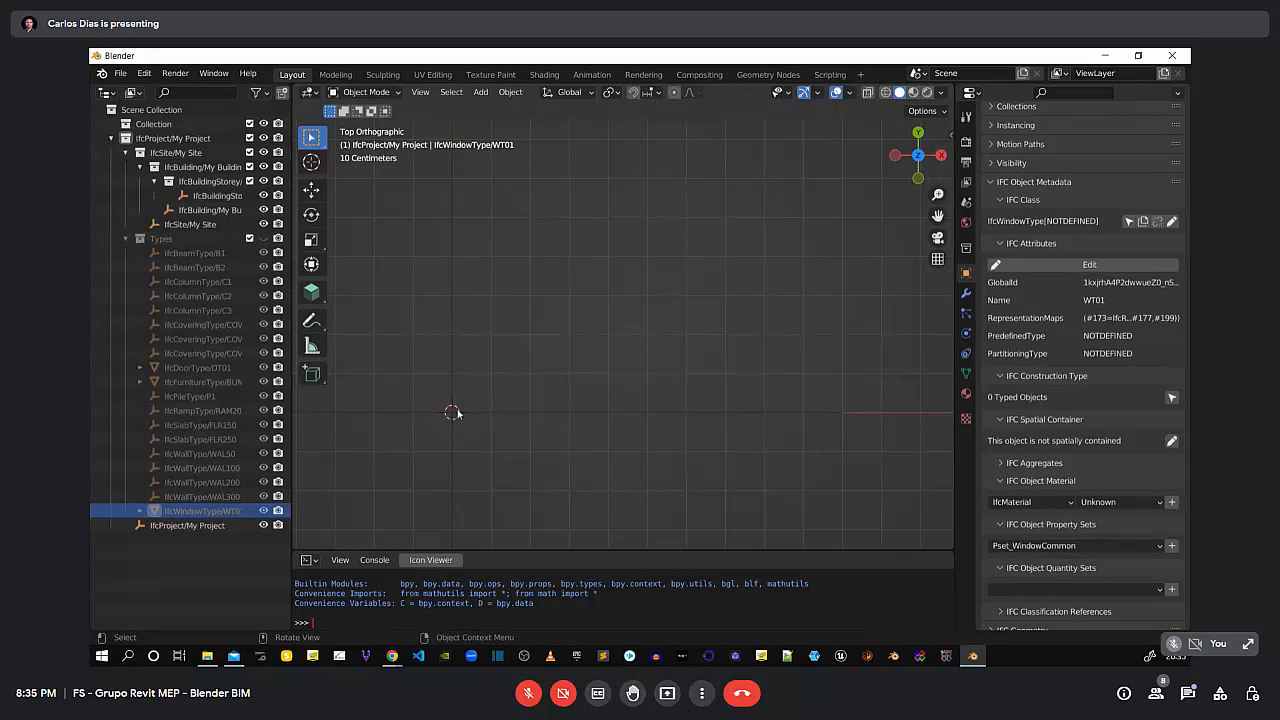
Place the 3D cursor freely at different spots in the top view, ending just above and to the right of the origin
right_click(741, 296, "shift")
right_click_drag(741, 296, 689, 294, "shift")
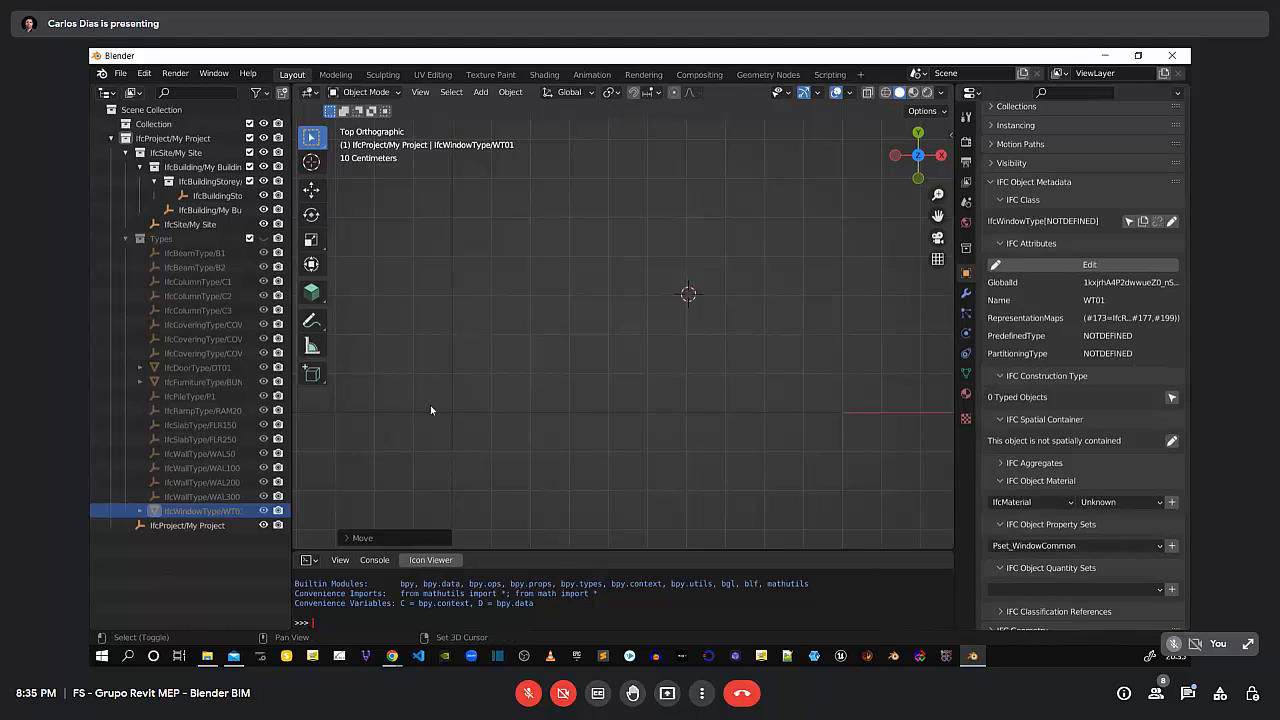
right_click_drag(464, 404, 531, 374, "shift")
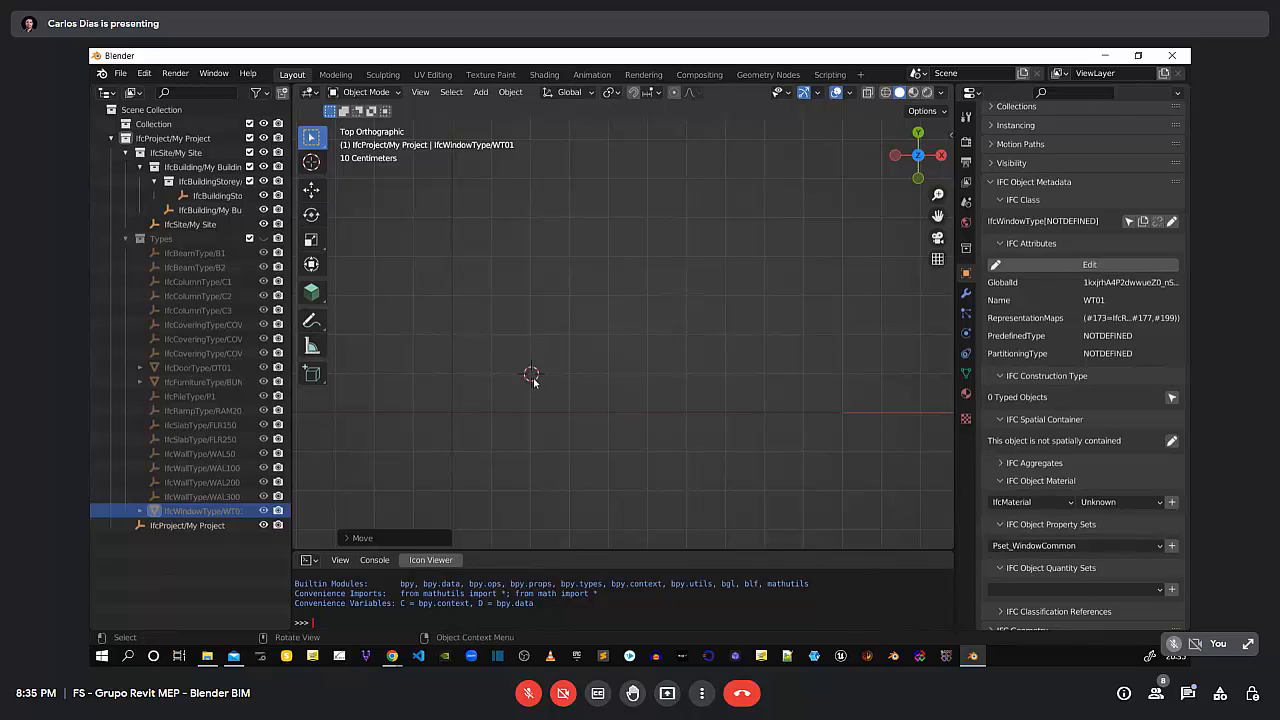
Turn on snapping and combine Vertex with Increment as snap targets
left_click(633, 93)
left_click(660, 92)
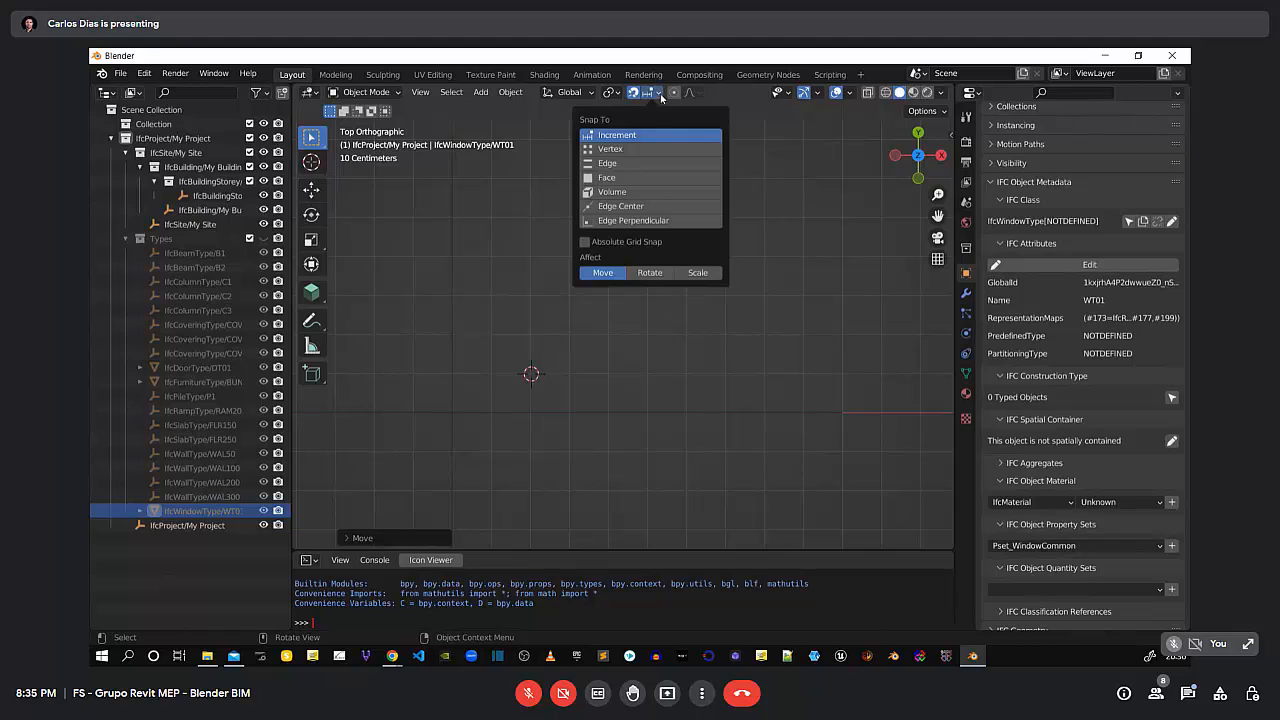
left_click(639, 149, "shift")
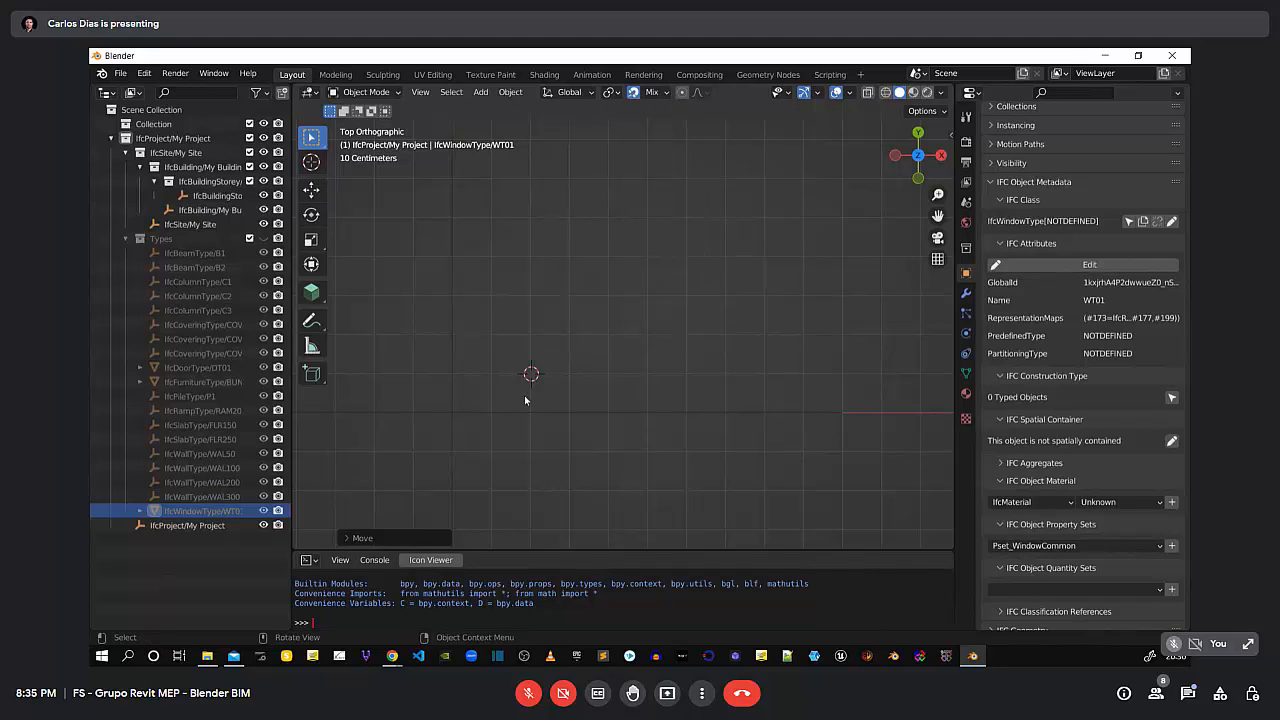
scroll(498, 357, "up", 1)
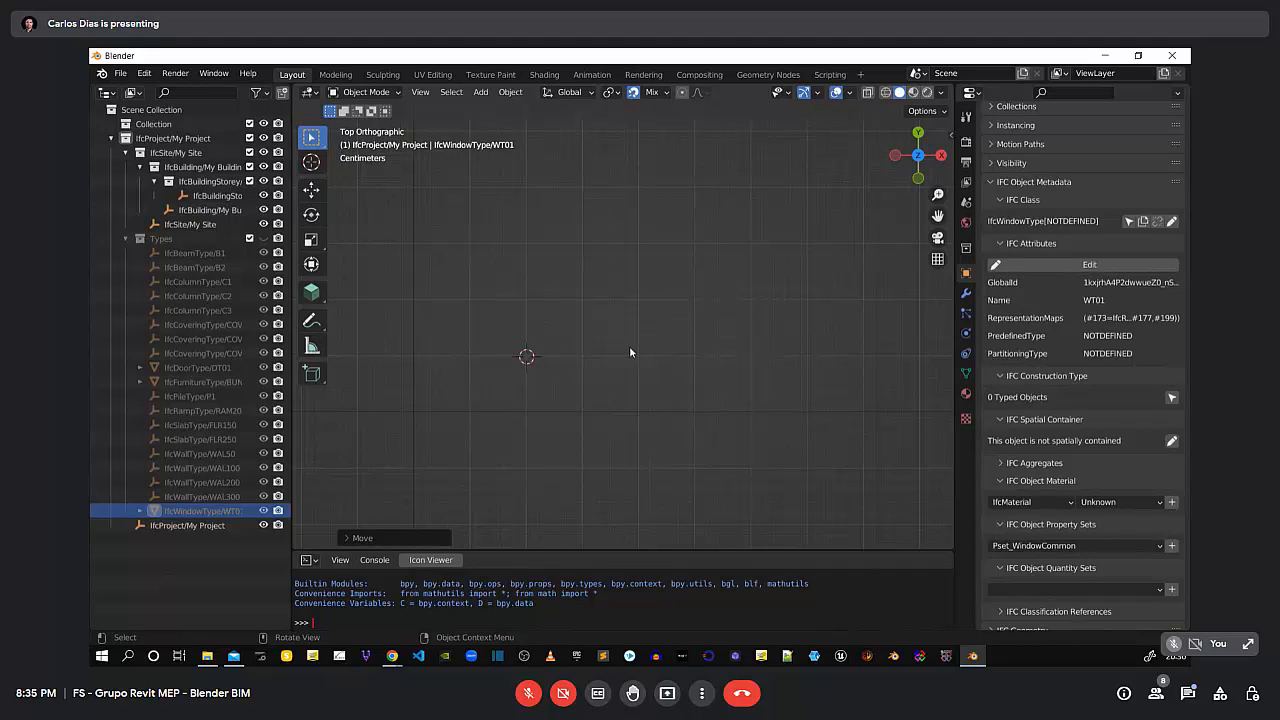
left_click(662, 94)
left_click(669, 94)
Move the 3D cursor with snapping at the 10-centimetre and centimetre grid scales, leaving it on a point near the origin
scroll(558, 353, "down", 2)
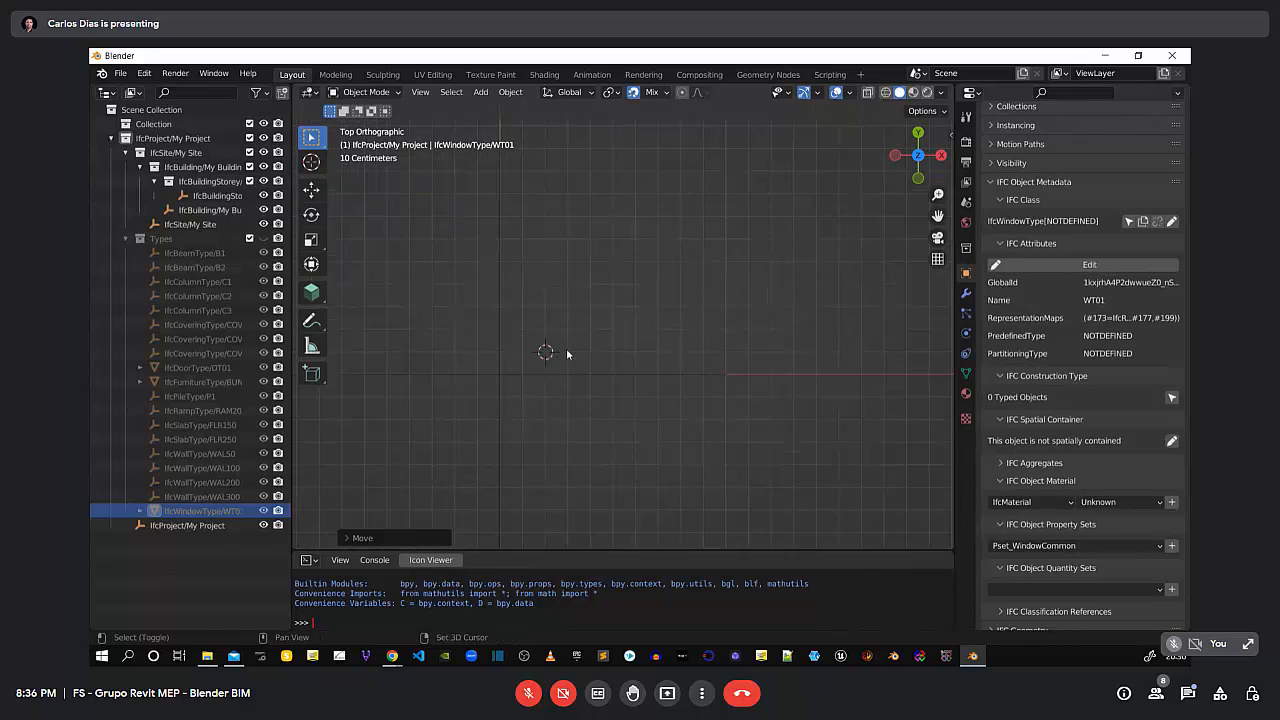
key("g")
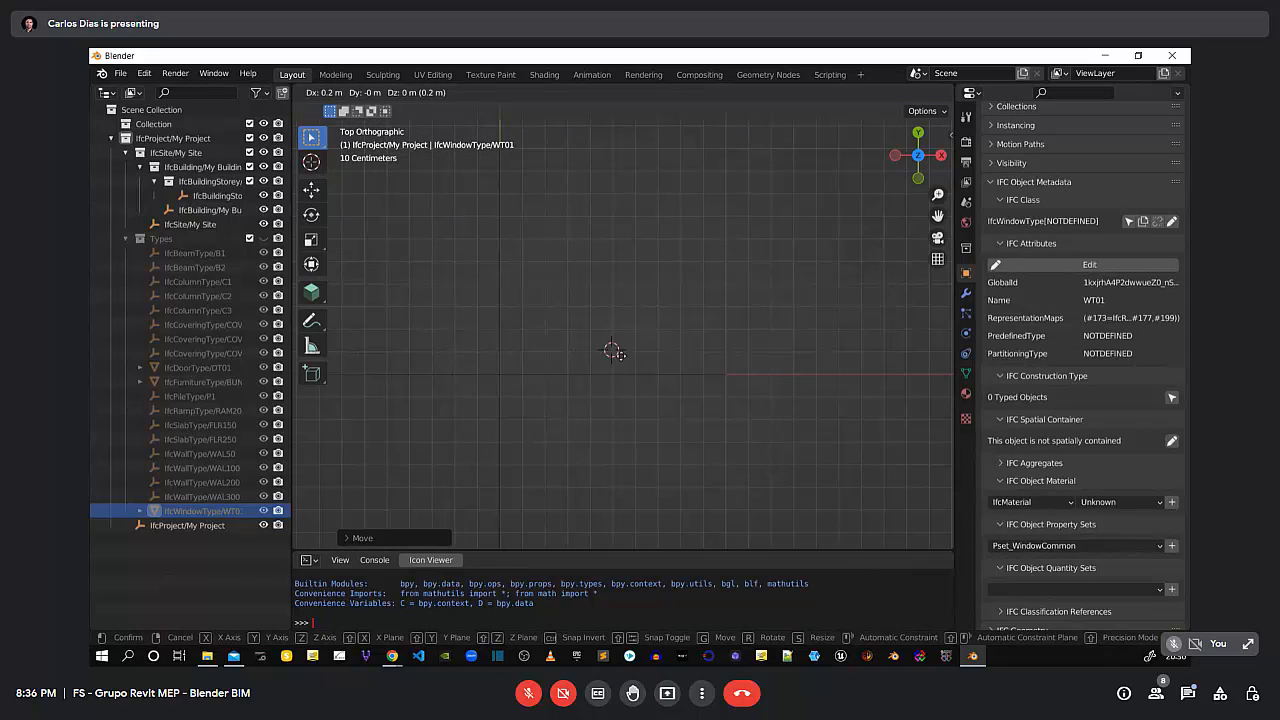
left_click(556, 358)
scroll(553, 350, "up", 13)
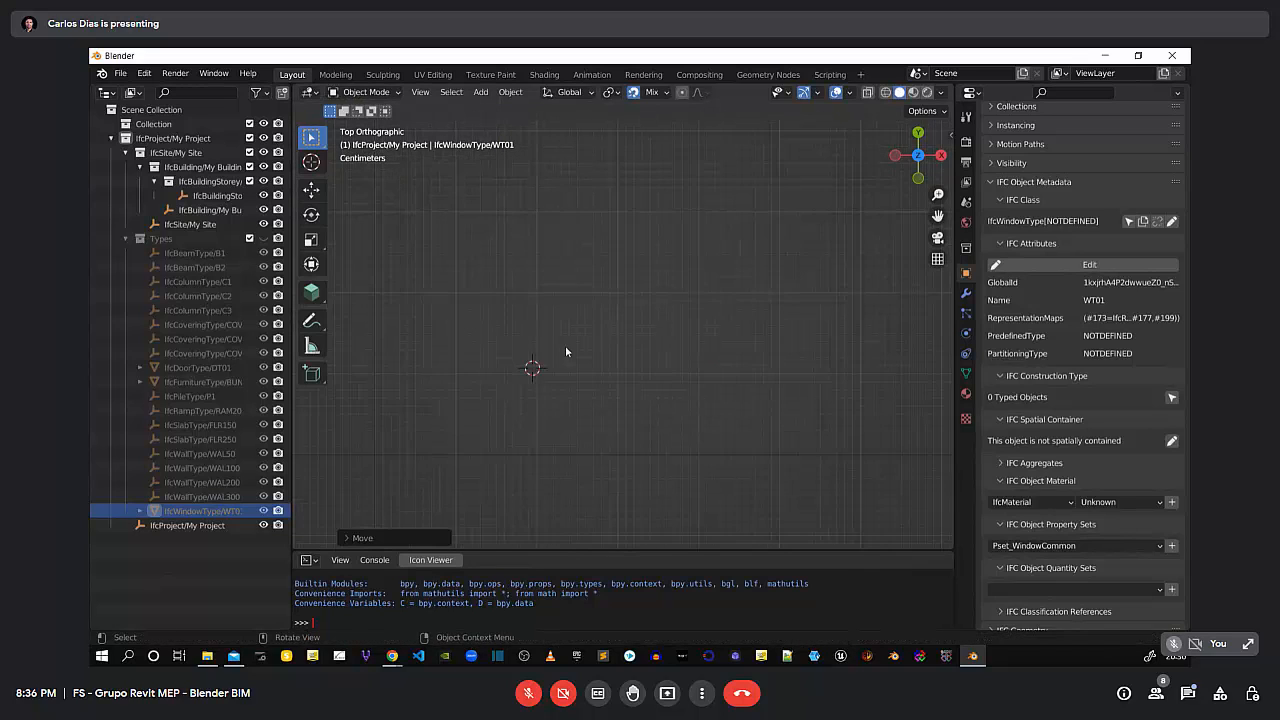
key("g")
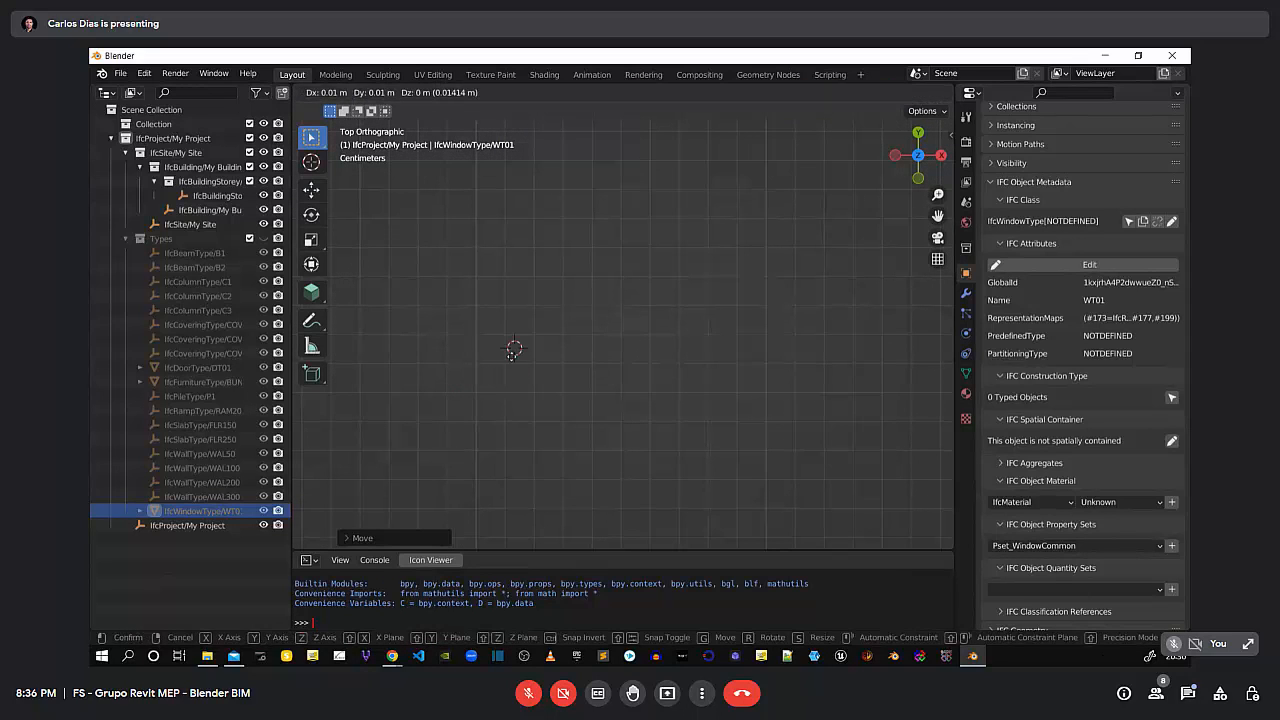
right_click_drag(608, 300, 596, 340, "shift")
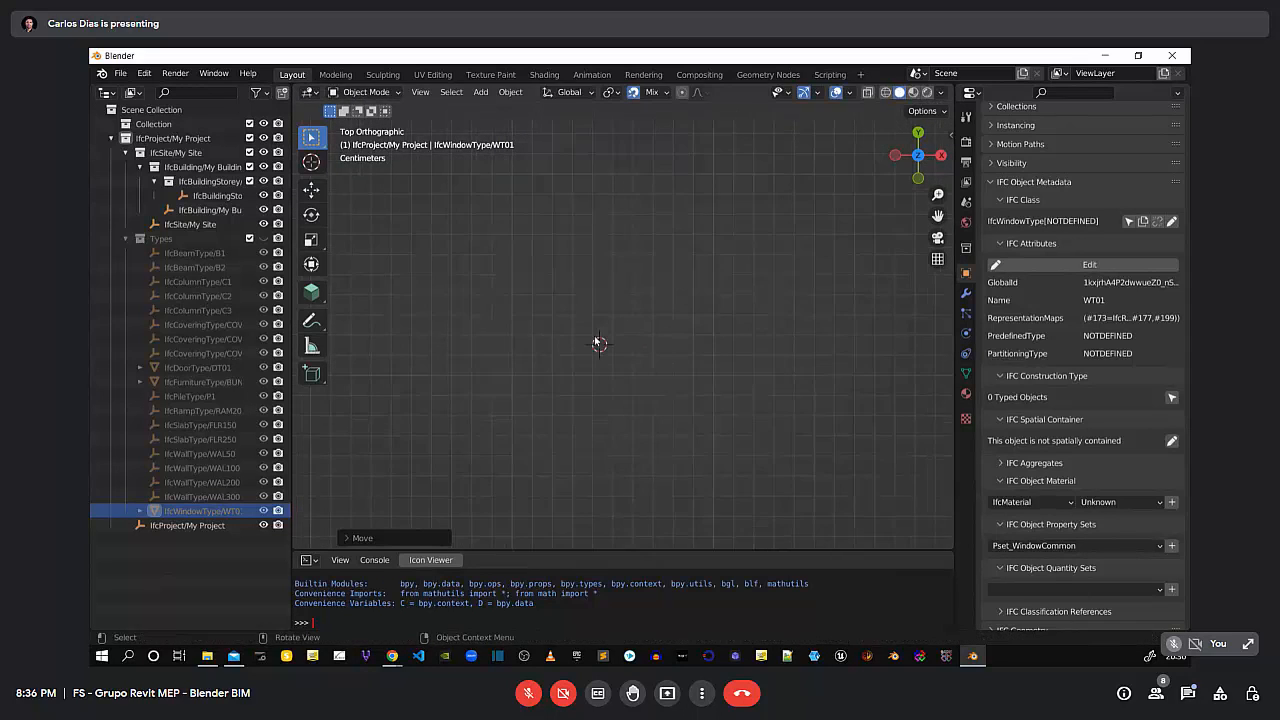
scroll(597, 341, "up", 5)
scroll(674, 372, "down", 3)
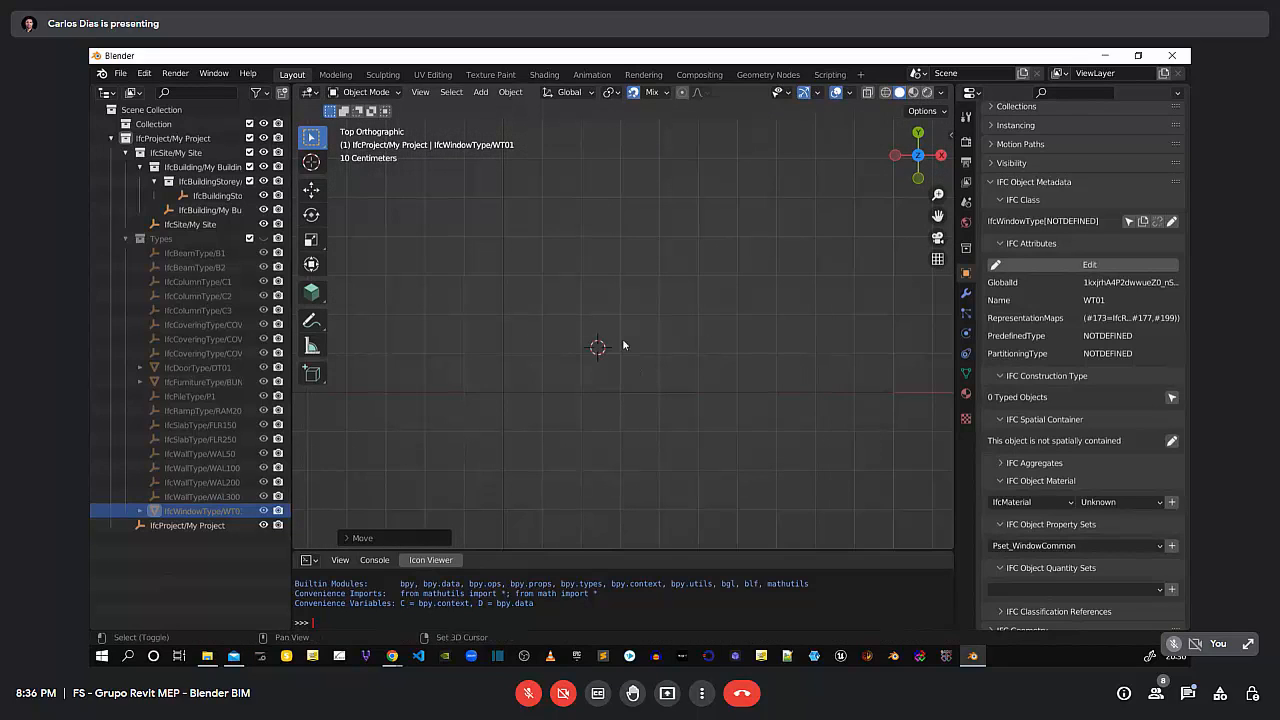
key("g")
left_click(549, 372)
scroll(553, 376, "up", 3)
right_click_drag(516, 374, 545, 302, "shift")
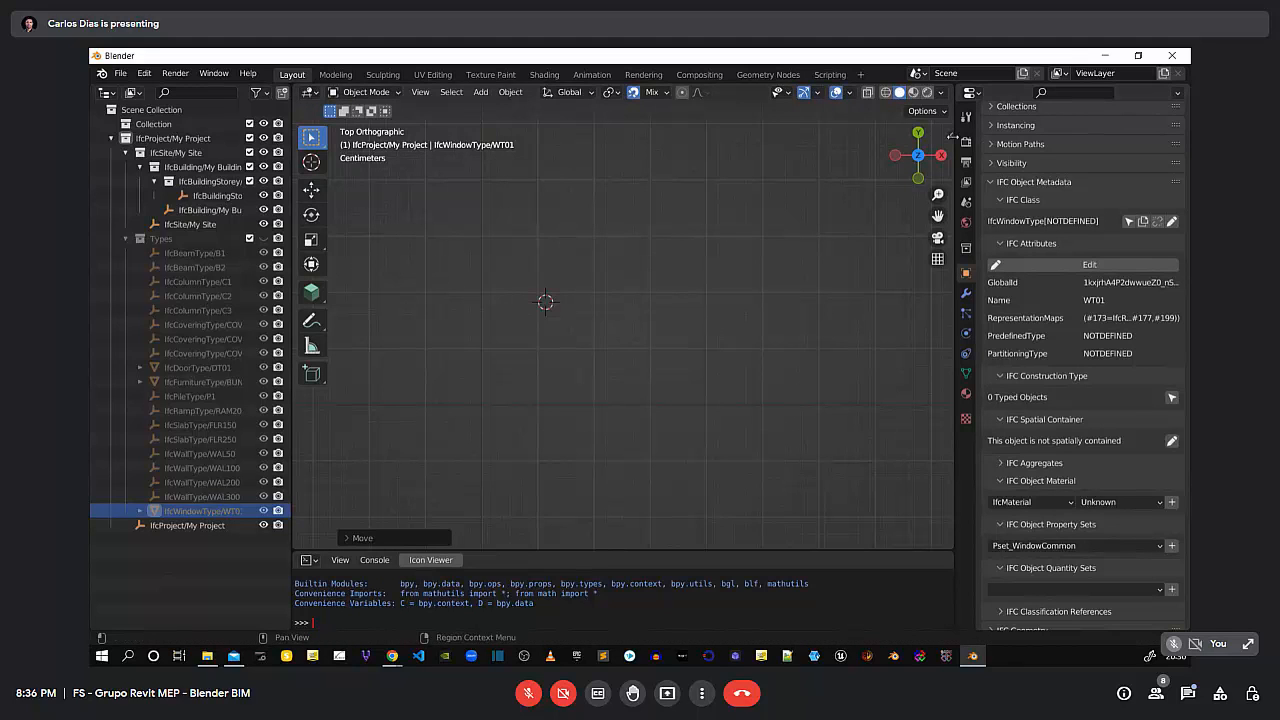
Show the active tool settings in the viewport sidebar and activate the BIM Tool
key("n")
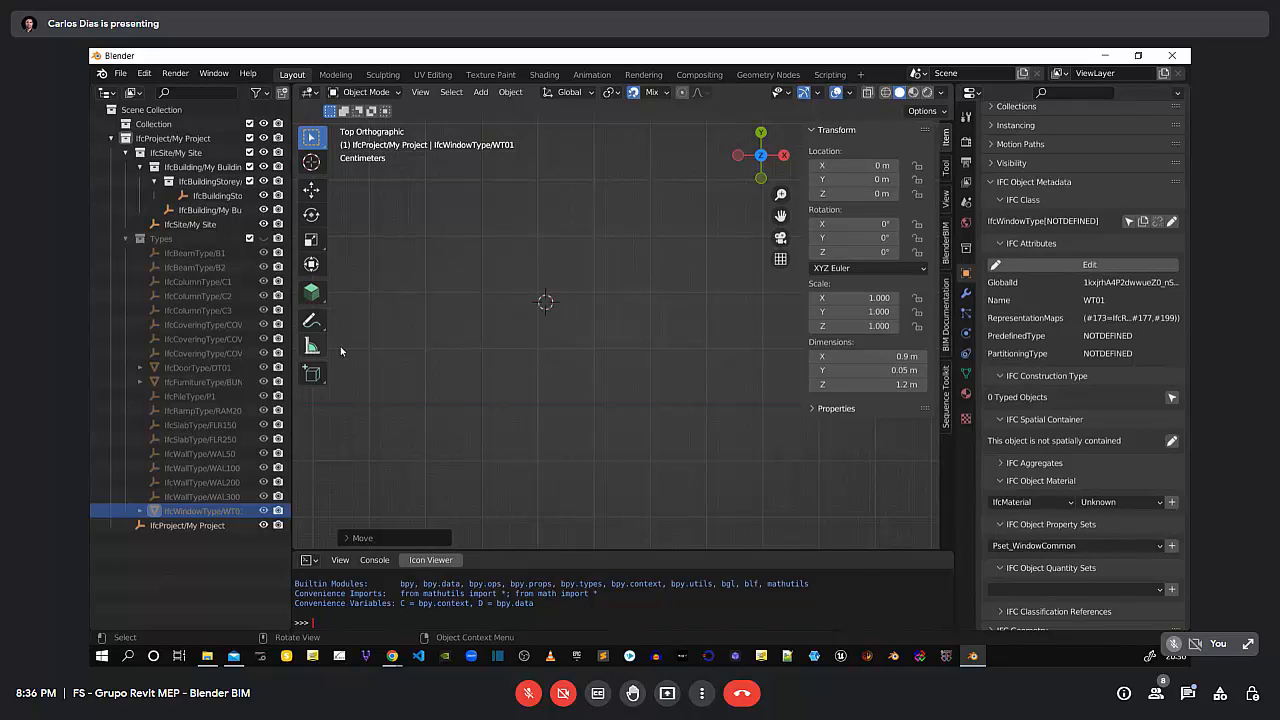
left_click(311, 292)
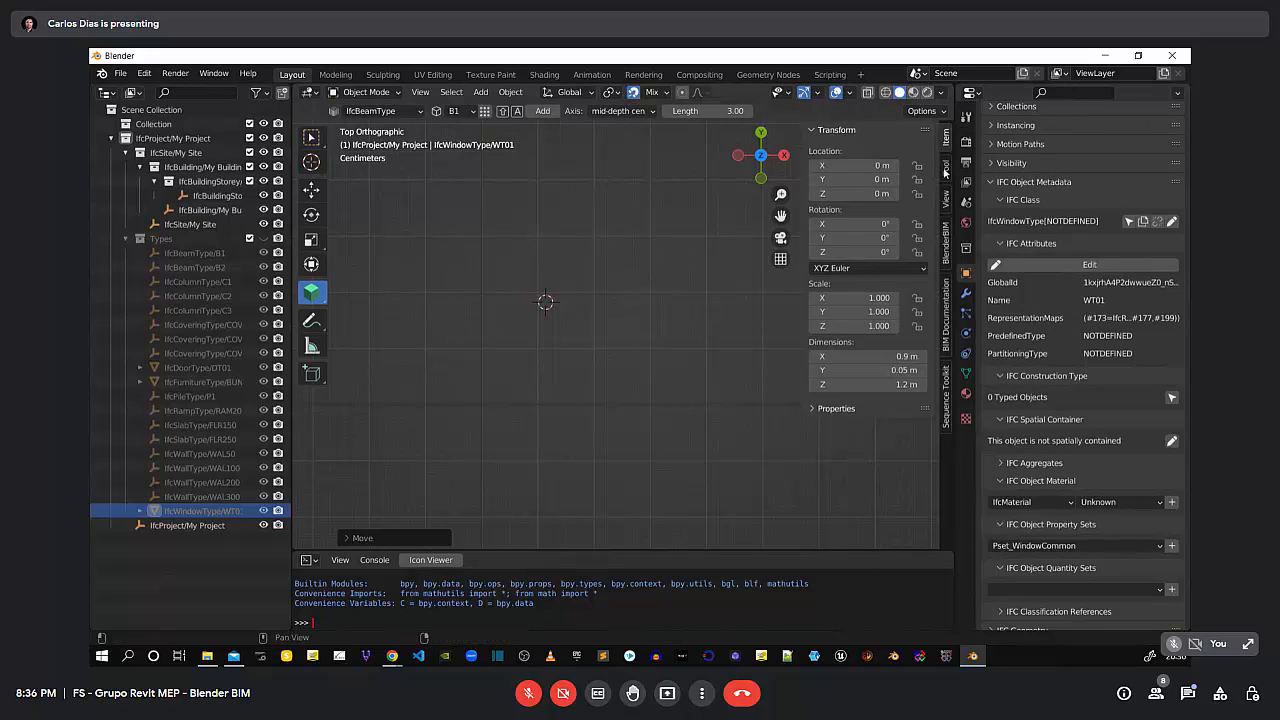
left_click(311, 139)
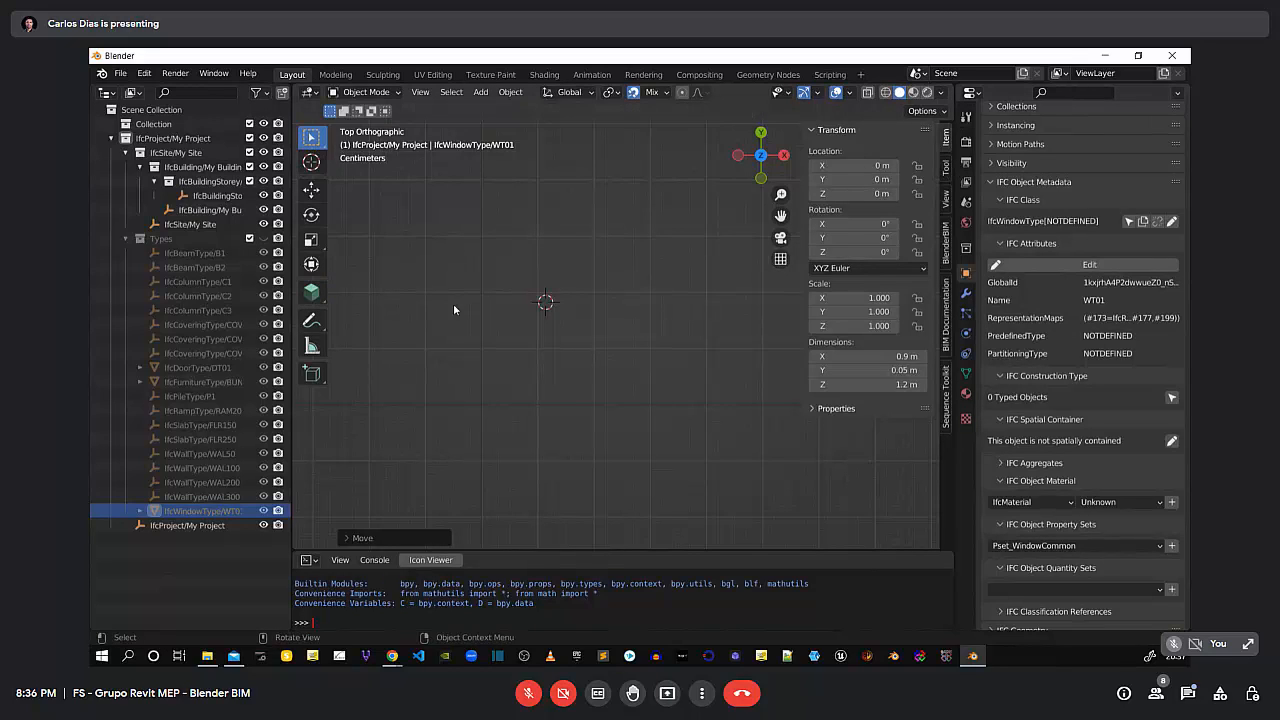
left_click(947, 168)
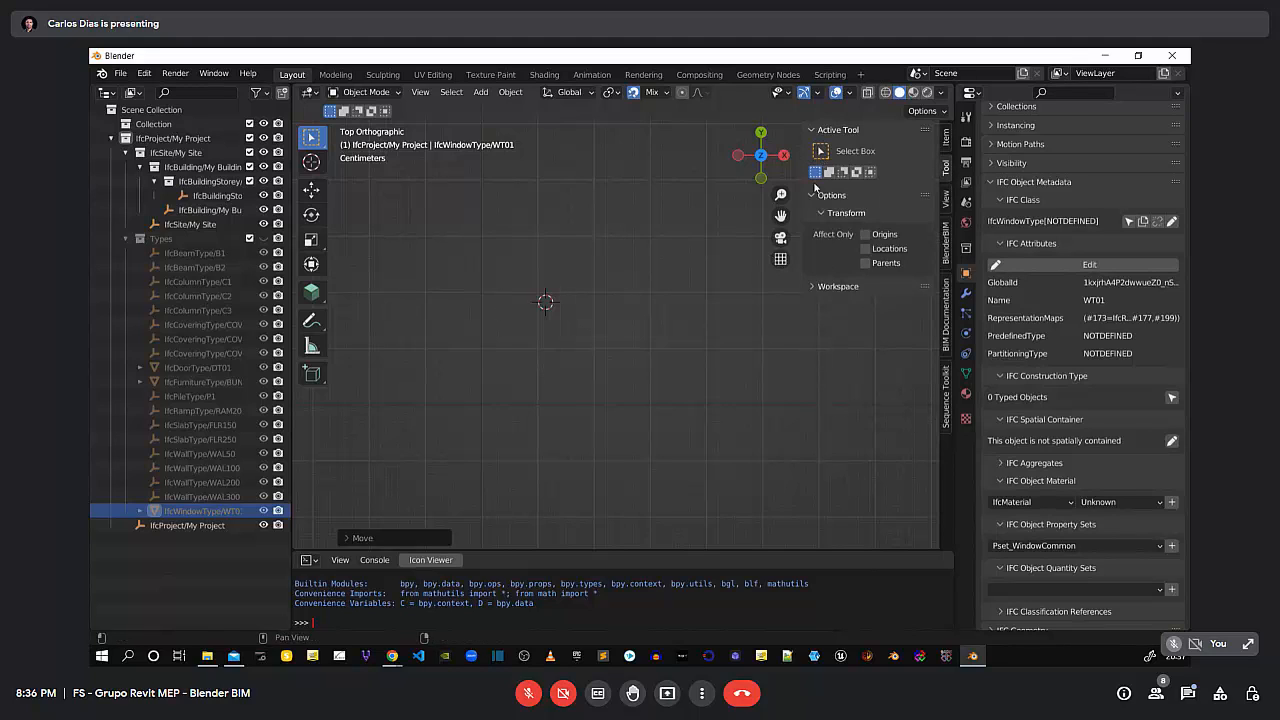
left_click(311, 292)
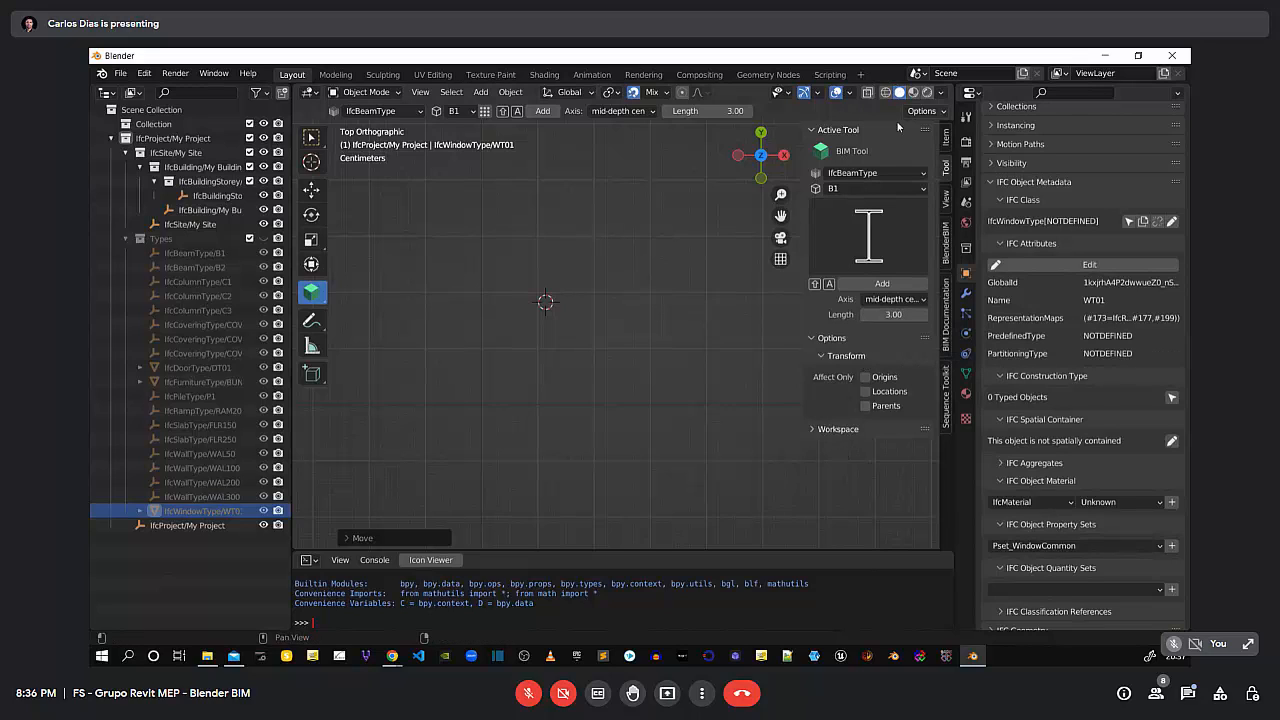
Set the BIM Tool to the IfcWallType class with construction type WAL100
left_click(922, 174)
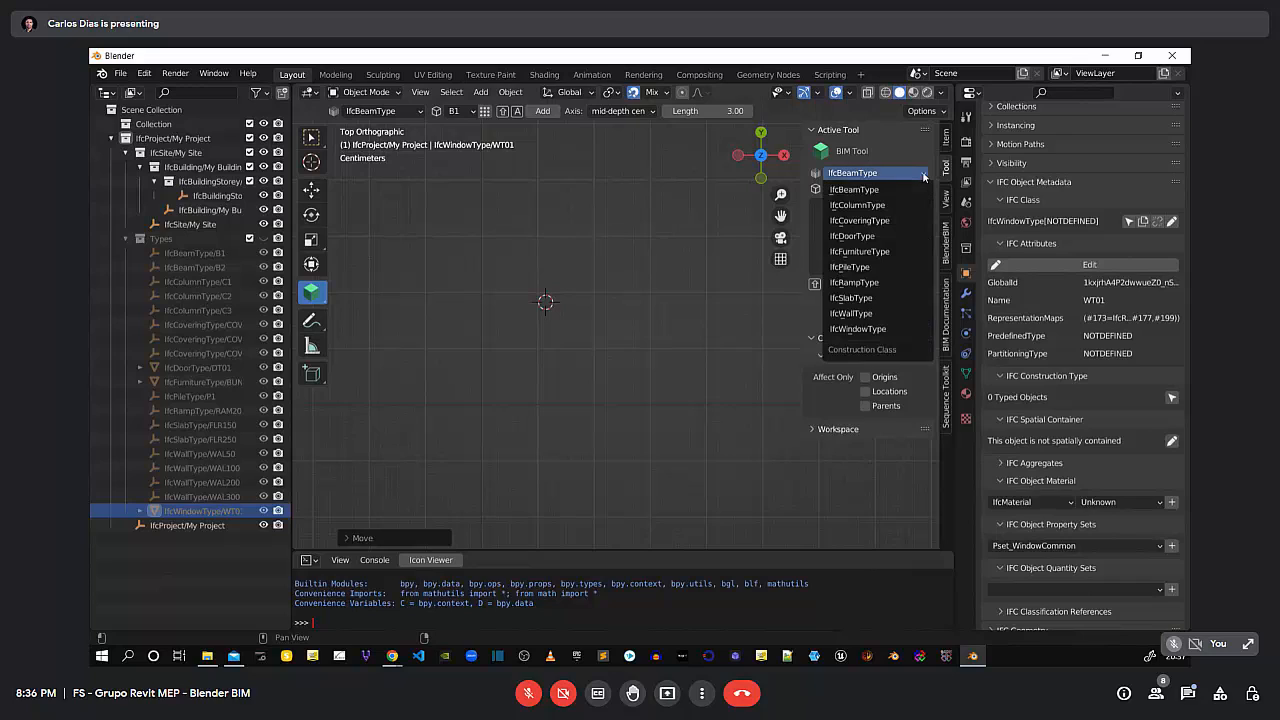
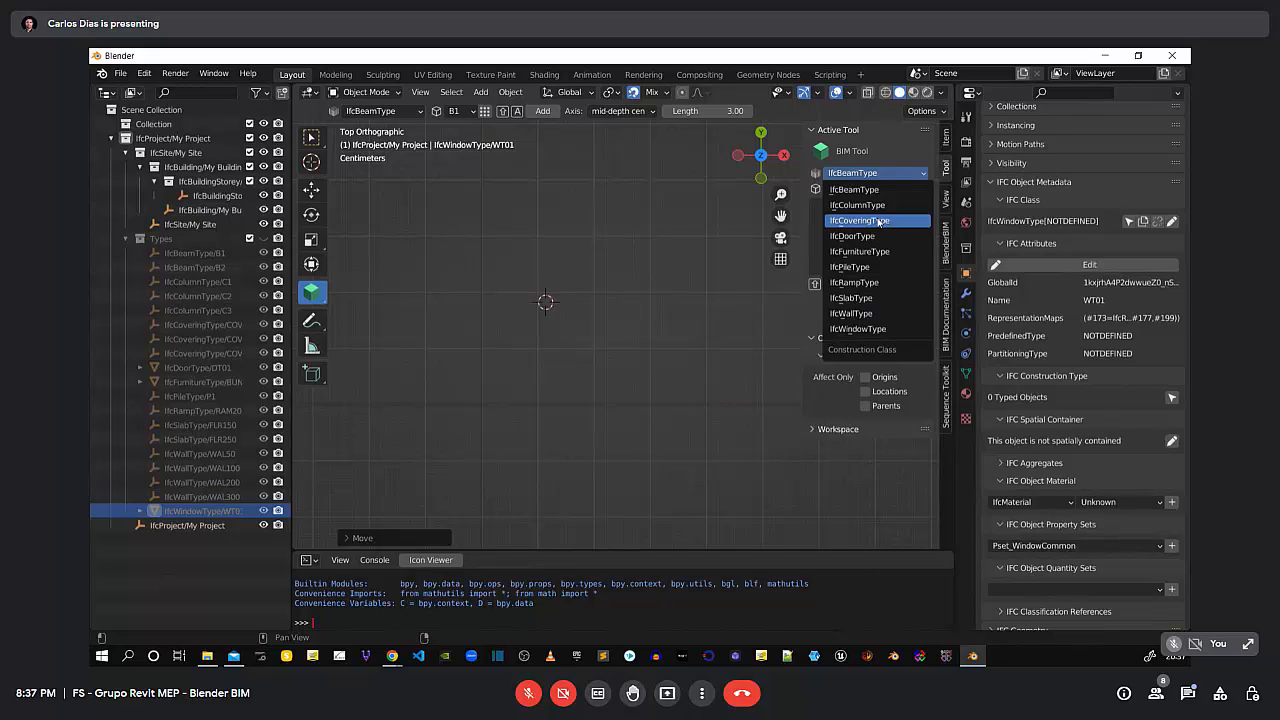
left_click(849, 314)
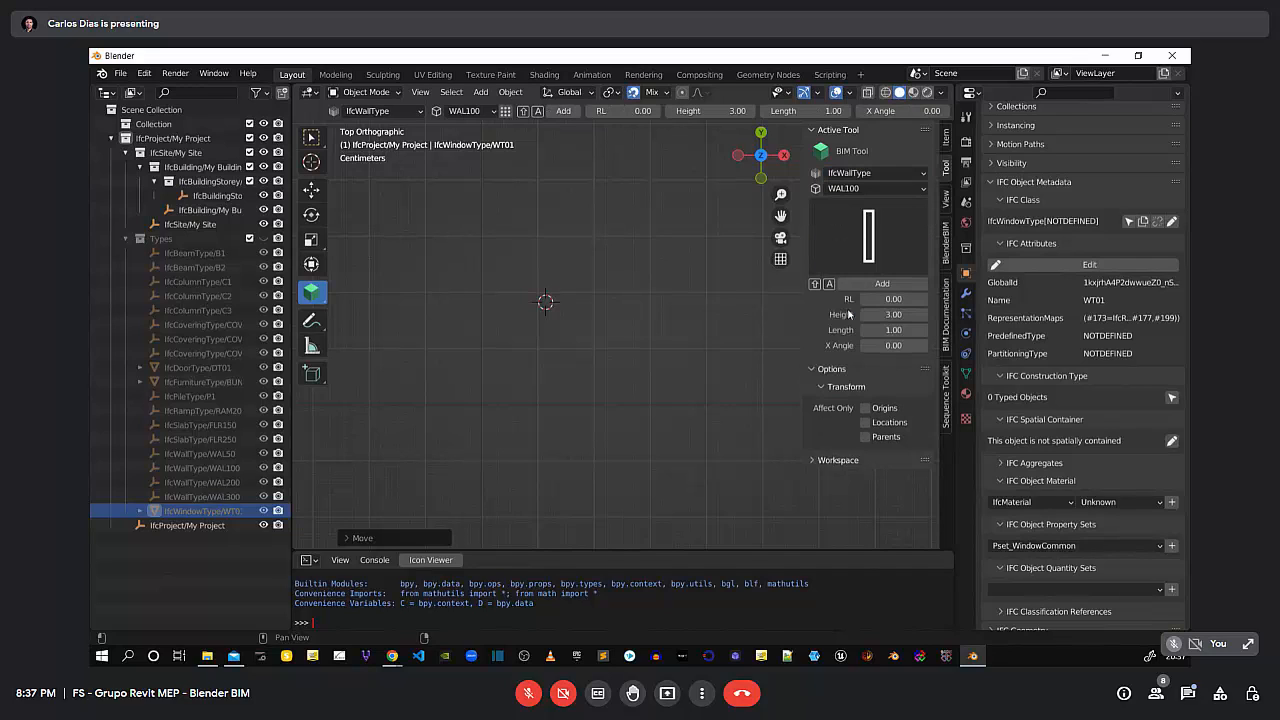
left_click(920, 189)
left_click(880, 189)
left_click(870, 204)
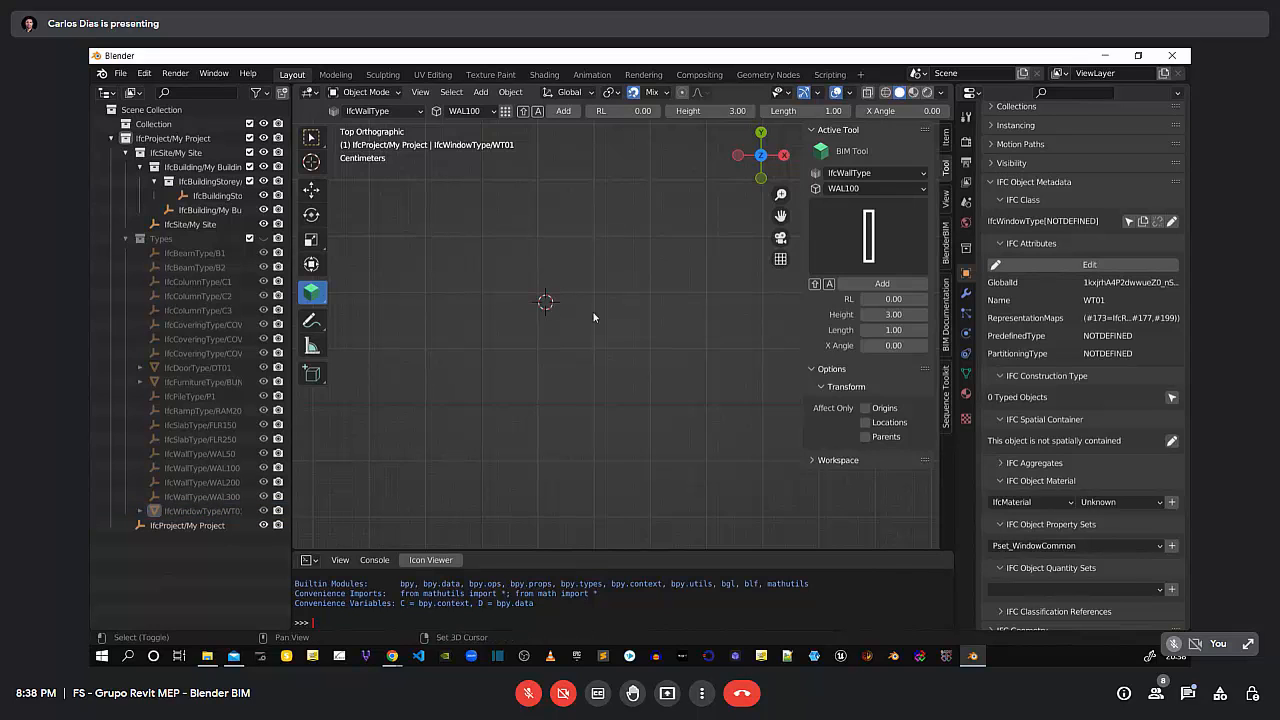
Add a WAL100 wall at the 3D cursor, 3 m high and 1 m long, and check it in perspective before returning to top view
key("shift+a")
middle_click_drag(622, 320, 731, 341)
scroll(668, 326, "down", 8)
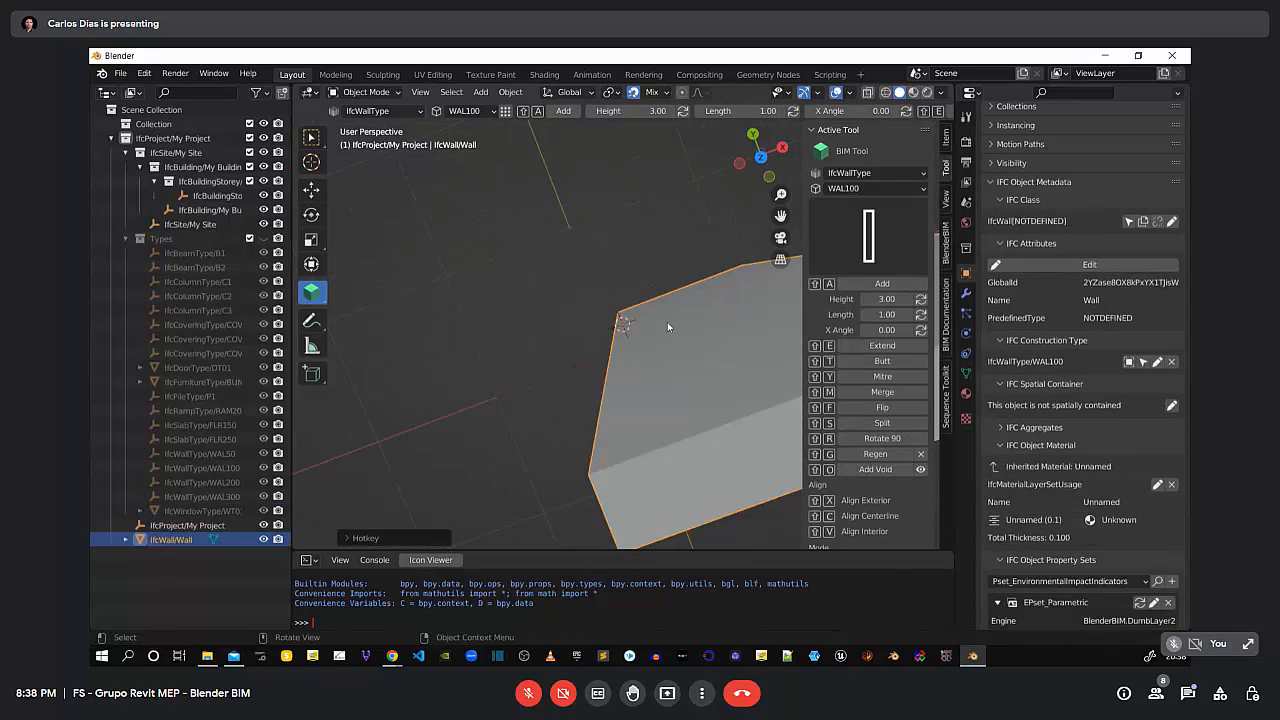
key("KP_7")
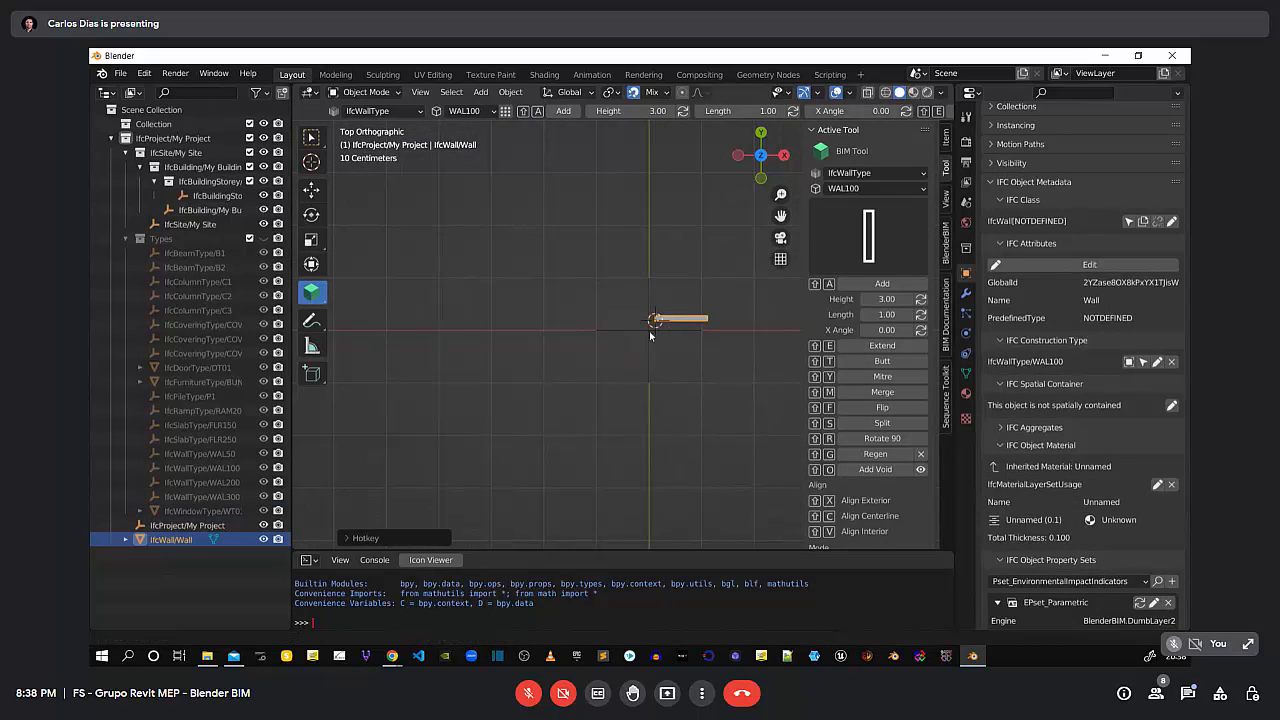
middle_click_drag(665, 322, 548, 356, "shift")
scroll(524, 350, "up", 3)
scroll(483, 369, "down", 1)
key("KP_7")
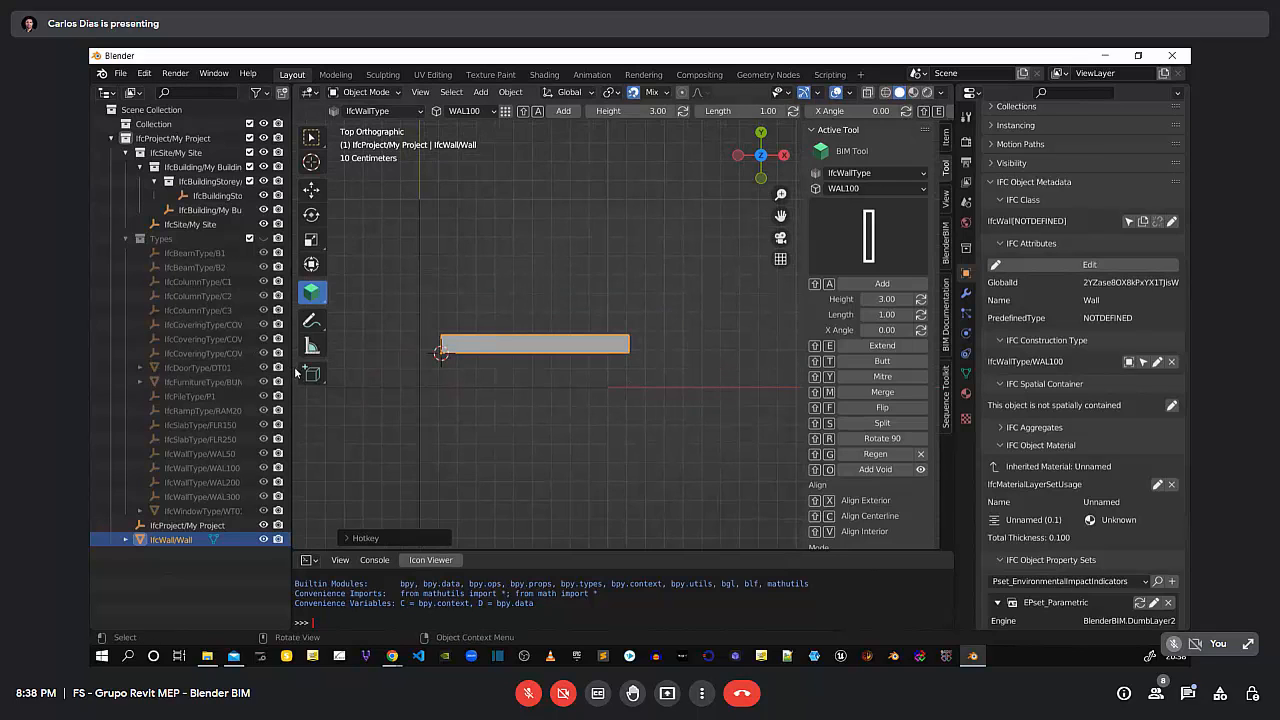
Narrow the Outliner and frame the new wall in the wider top view
left_click_drag(293, 372, 223, 367)
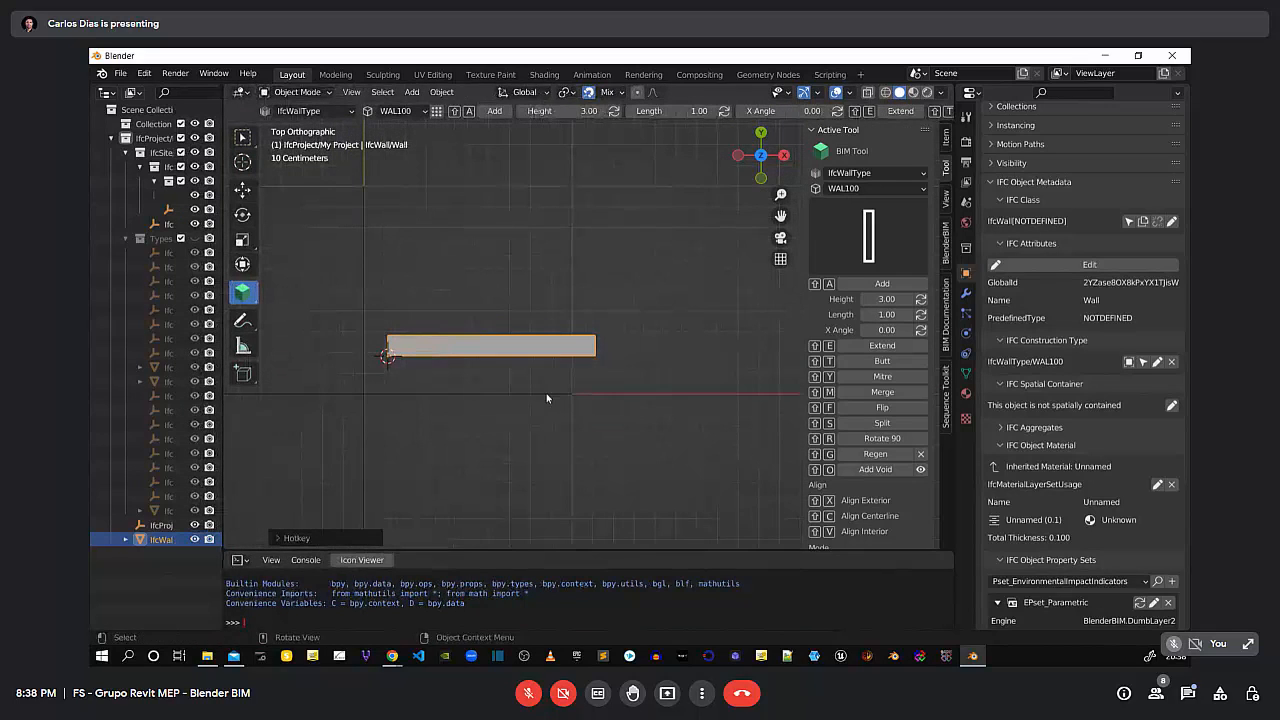
middle_click_drag(443, 411, 544, 352, "shift")
key("KP_7")
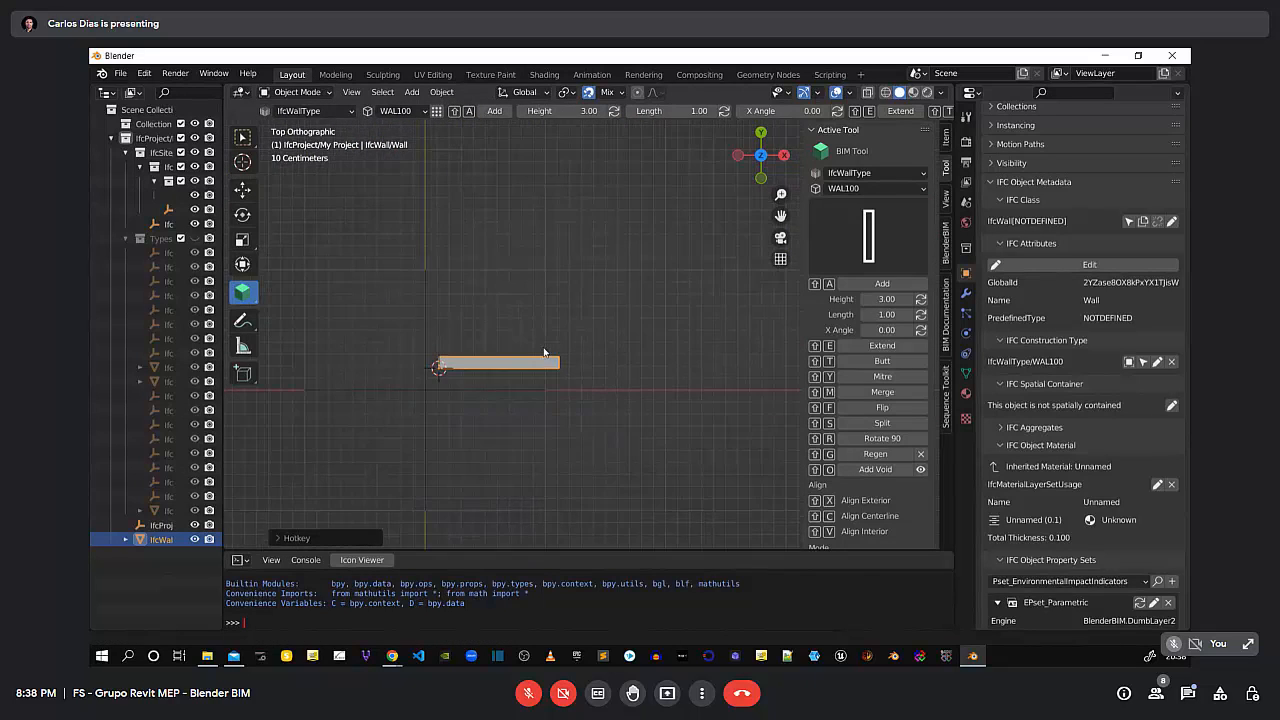
scroll(522, 372, "up", 4)
middle_click_drag(472, 396, 574, 361, "shift")
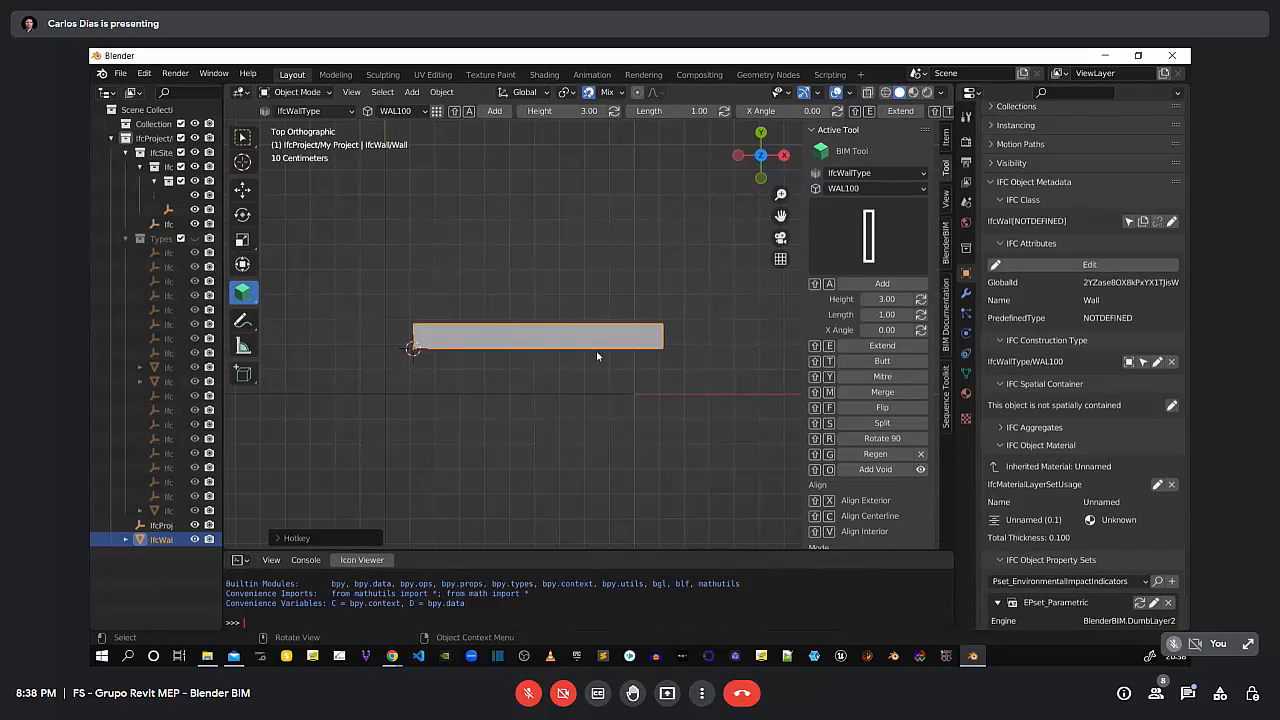
middle_click_drag(606, 375, 505, 405, "shift")
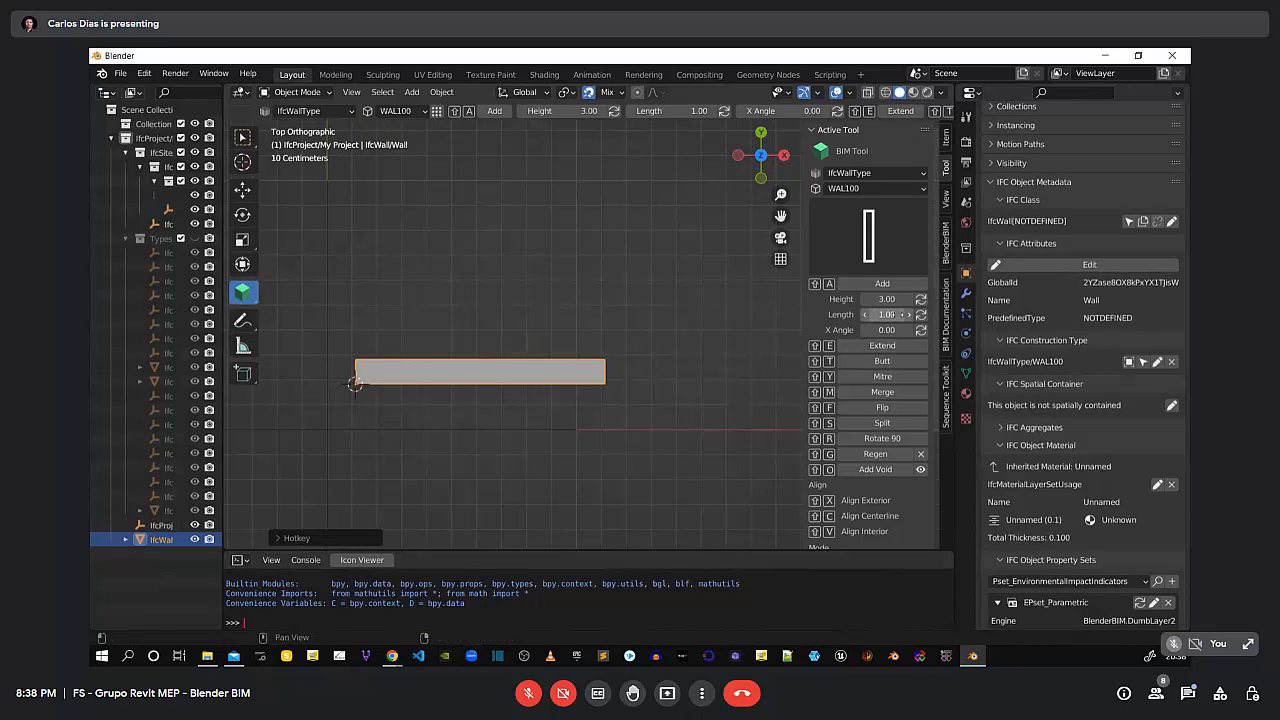
Place the 3D cursor beyond the wall's right end and extend the wall to it
scroll(485, 418, "down", 2)
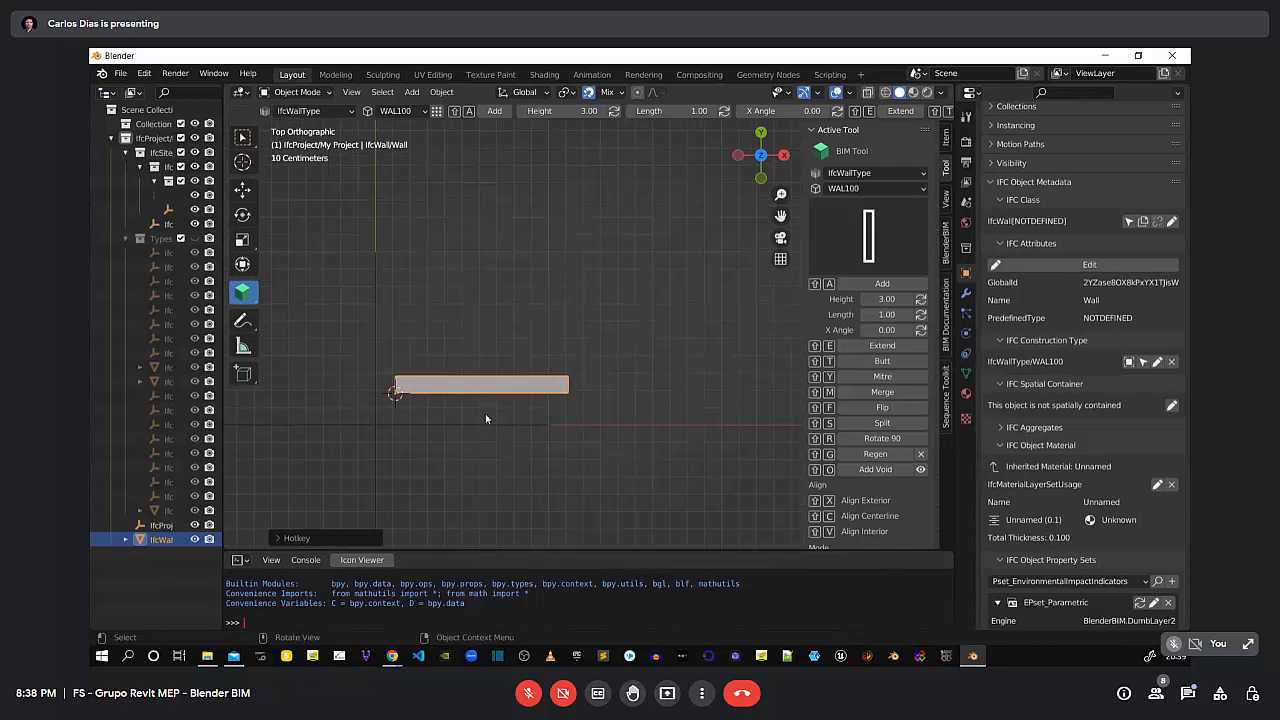
right_click(768, 390, "shift")
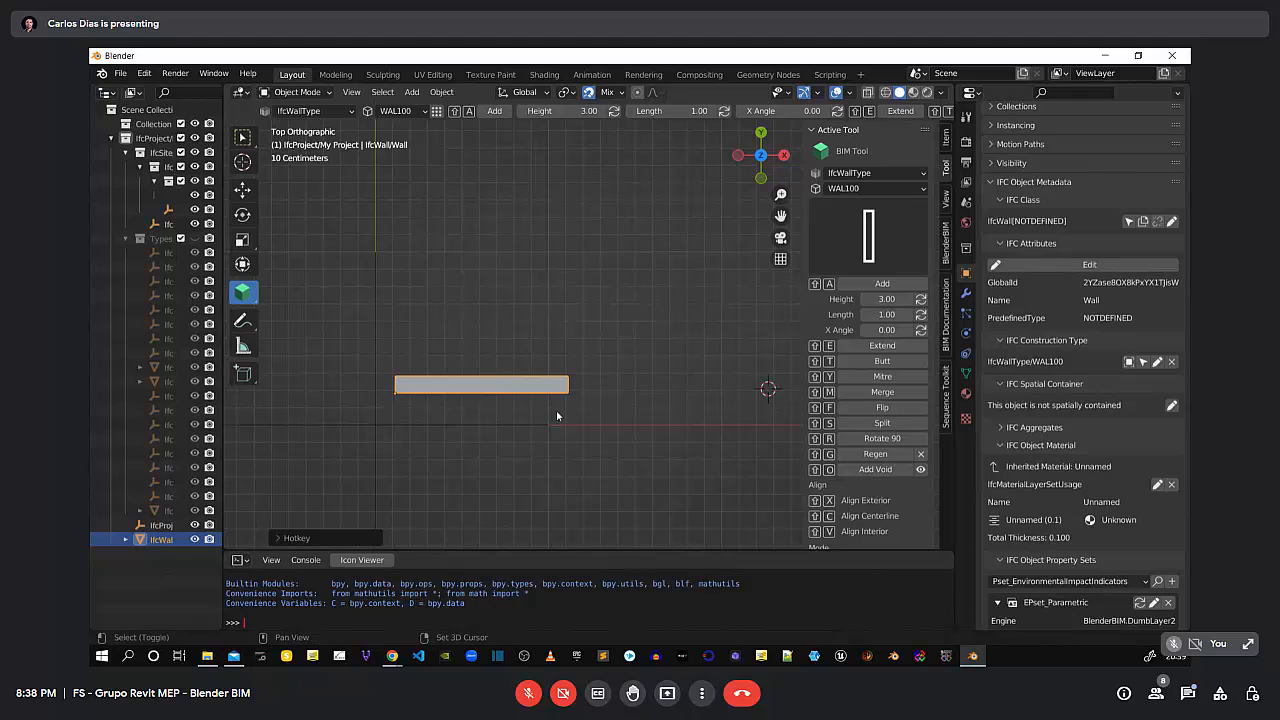
key("shift+e")
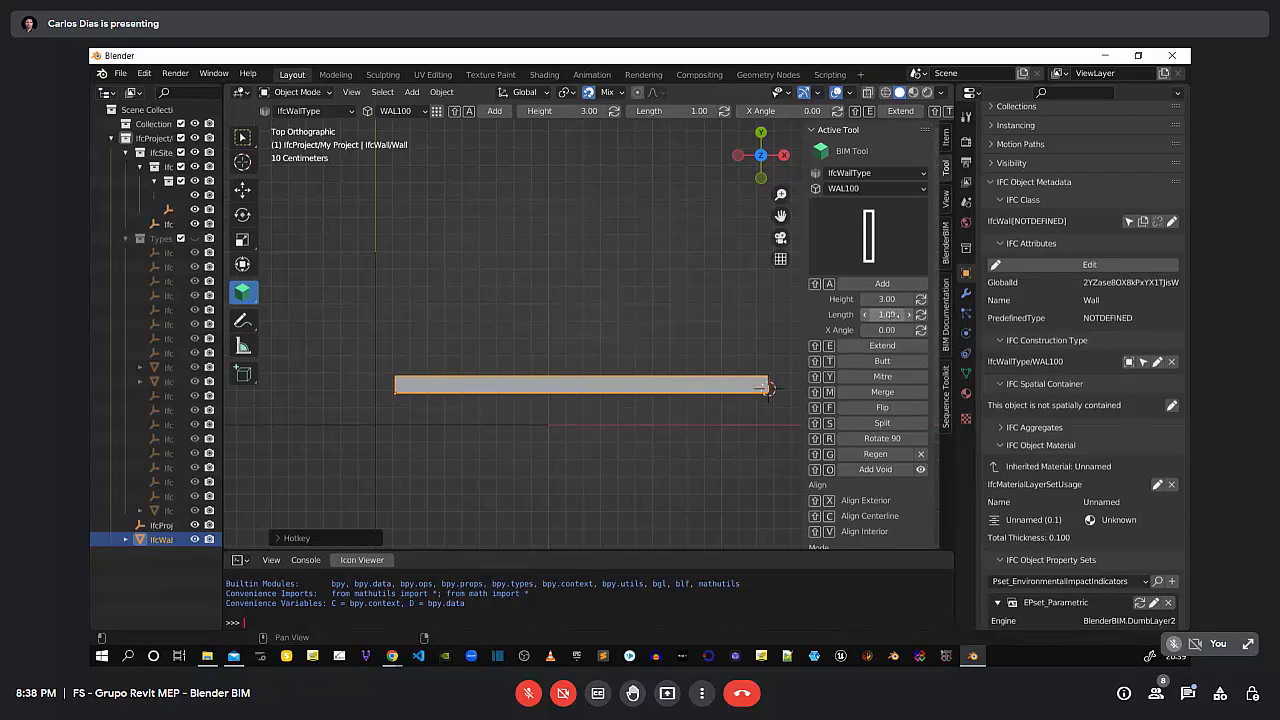
Set the wall's length to 2 m
left_click(898, 318)
type("2")
key("Return")
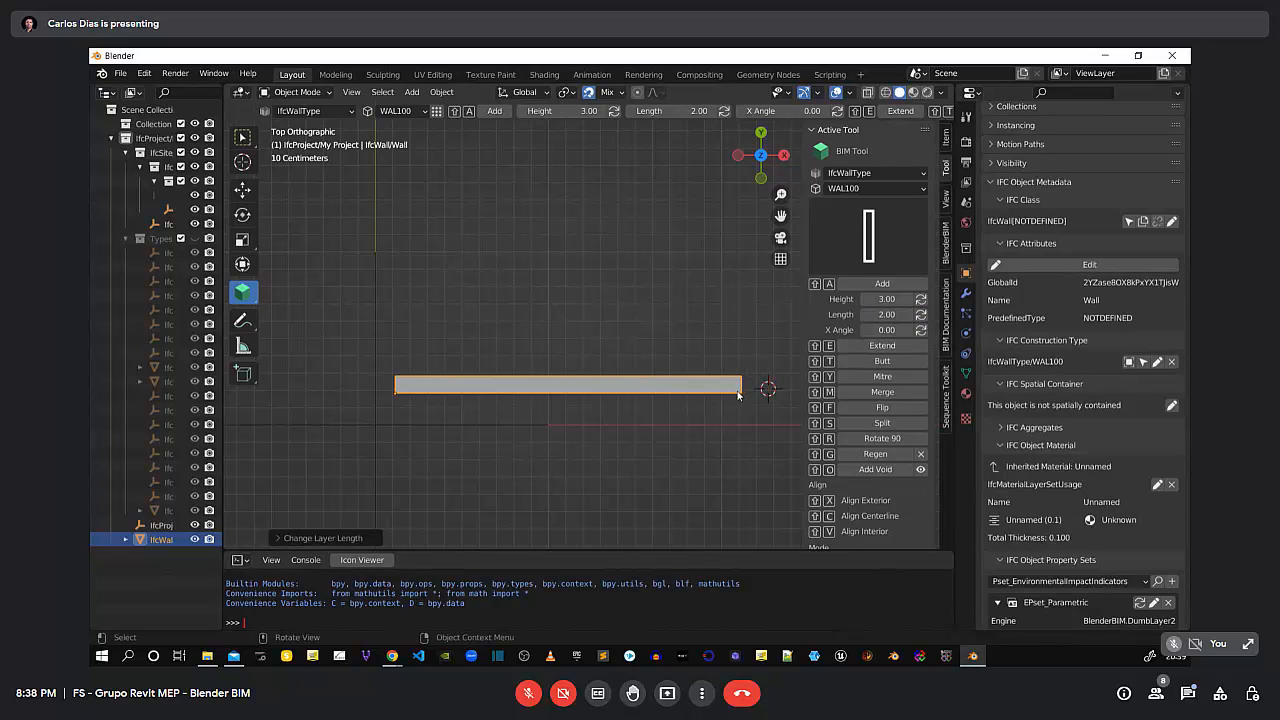
Snap the 3D cursor to the wall's upper right corner and add a perpendicular WAL100 wall 2 m long there
middle_click_drag(738, 395, 749, 366, "shift")
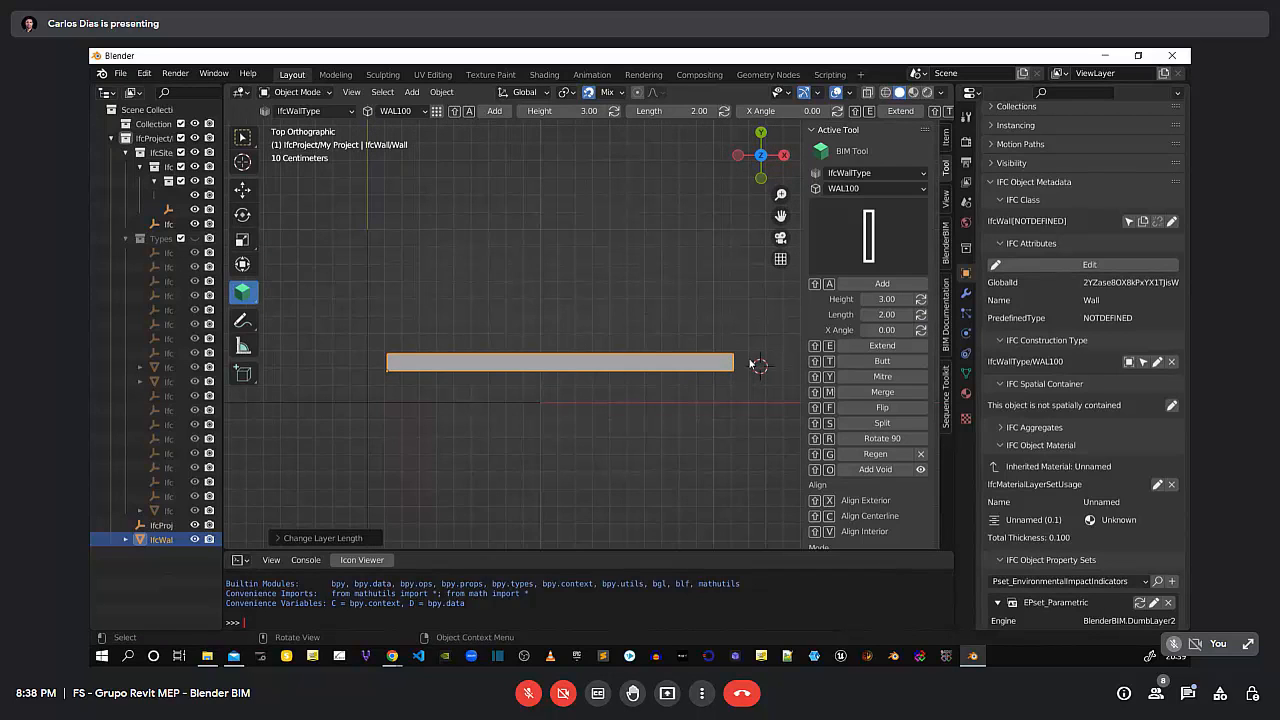
right_click_drag(750, 352, 735, 354, "shift")
key("shift+a")
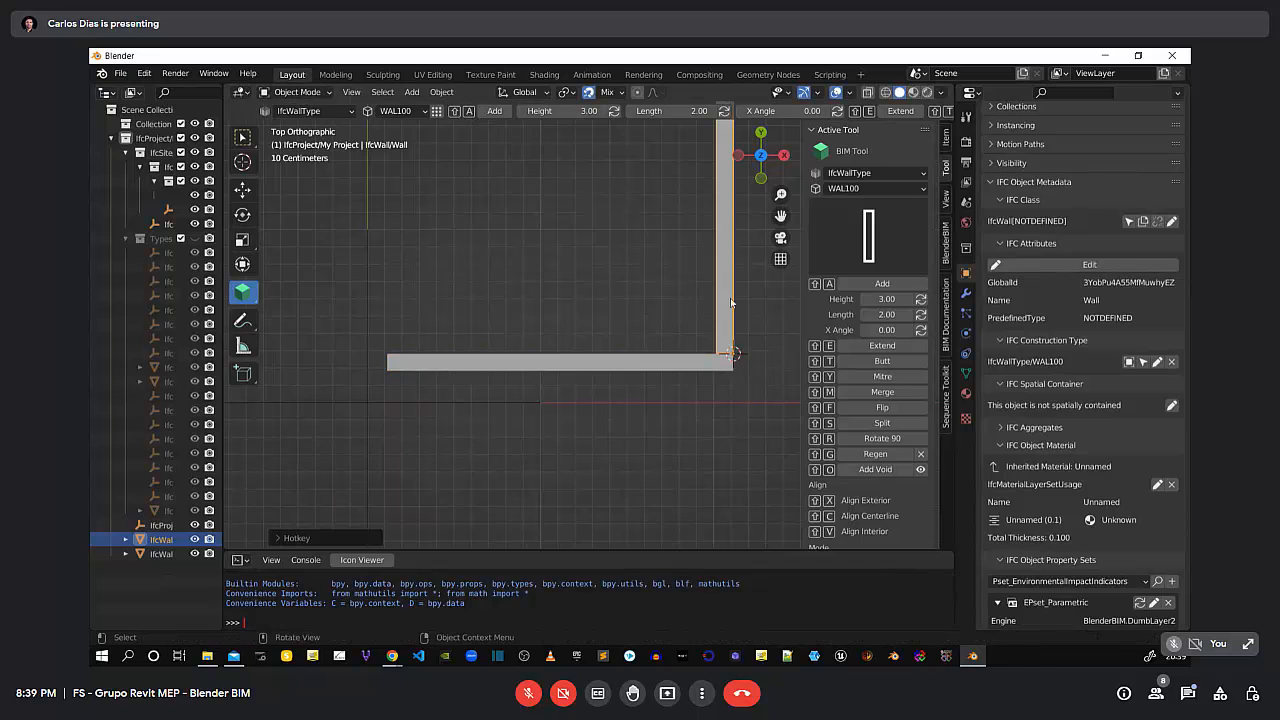
scroll(728, 302, "down", 5)
middle_click_drag(727, 301, 718, 403, "shift")
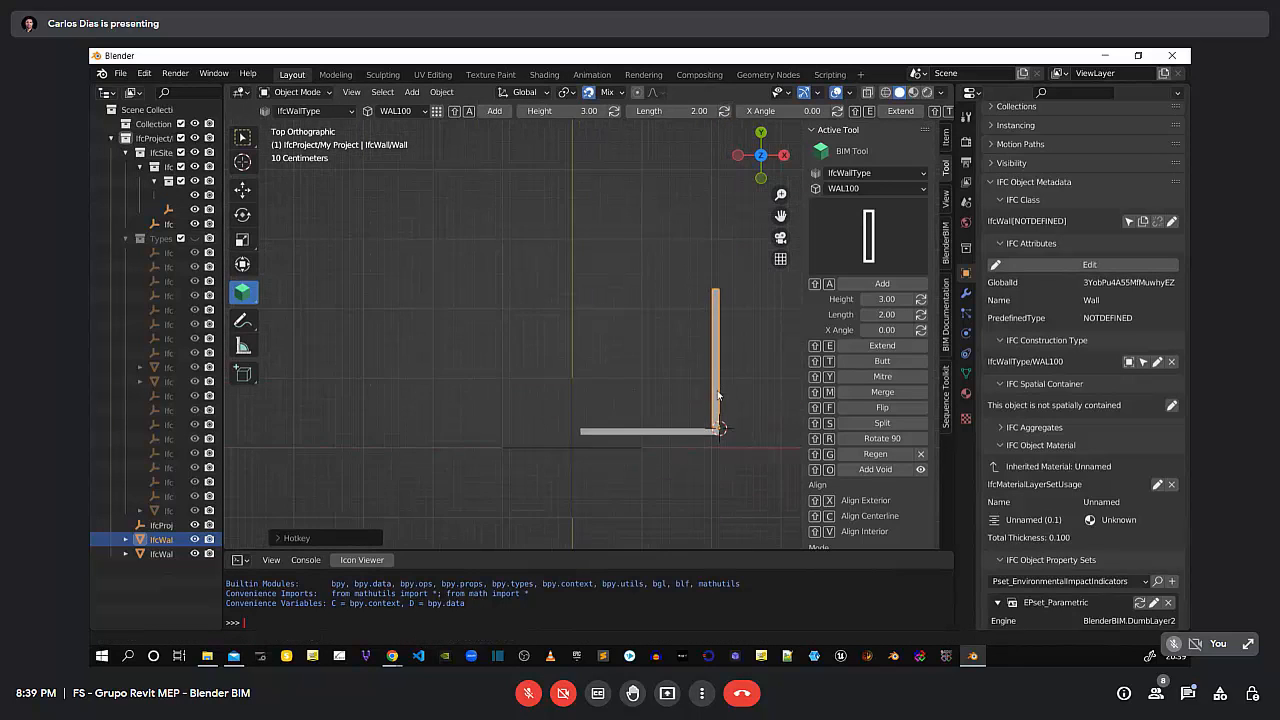
Snap the 3D cursor to the right wall's upper left corner and add a perpendicular 2 m WAL100 wall there
scroll(719, 298, "up", 2)
scroll(718, 297, "up", 4)
right_click_drag(700, 283, 701, 285, "shift")
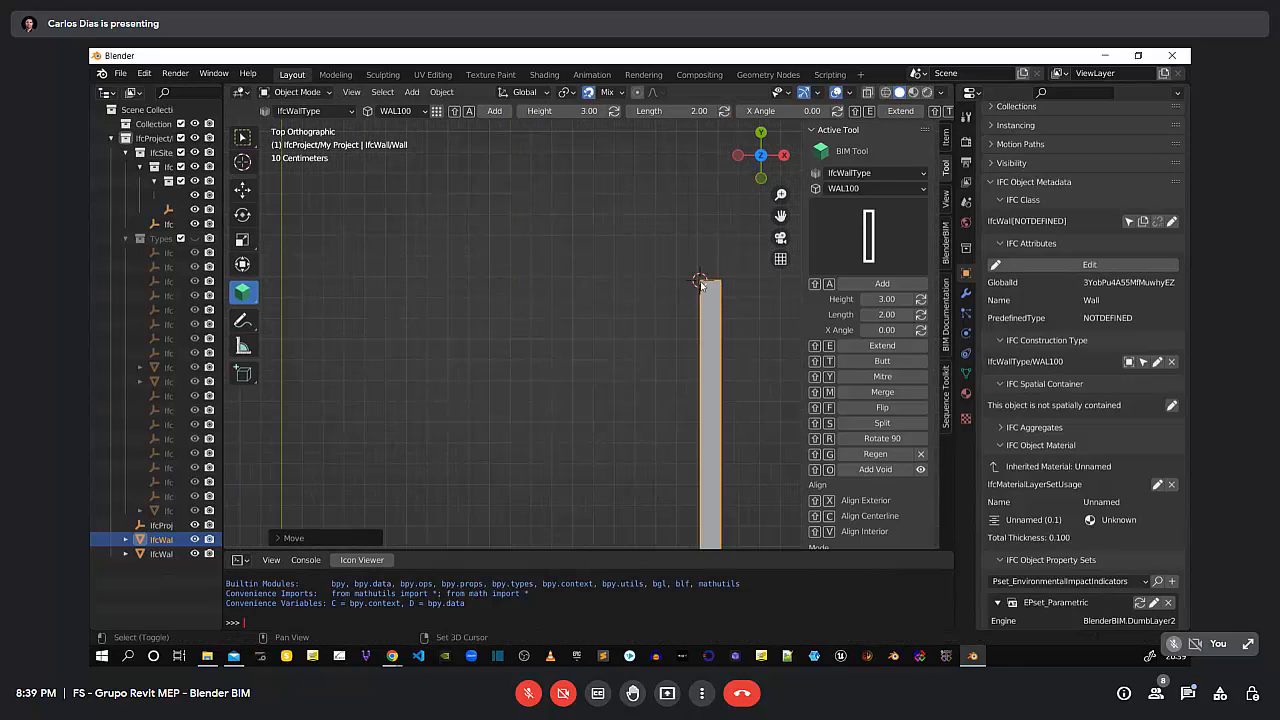
key("shift+a")
scroll(646, 345, "down", 4)
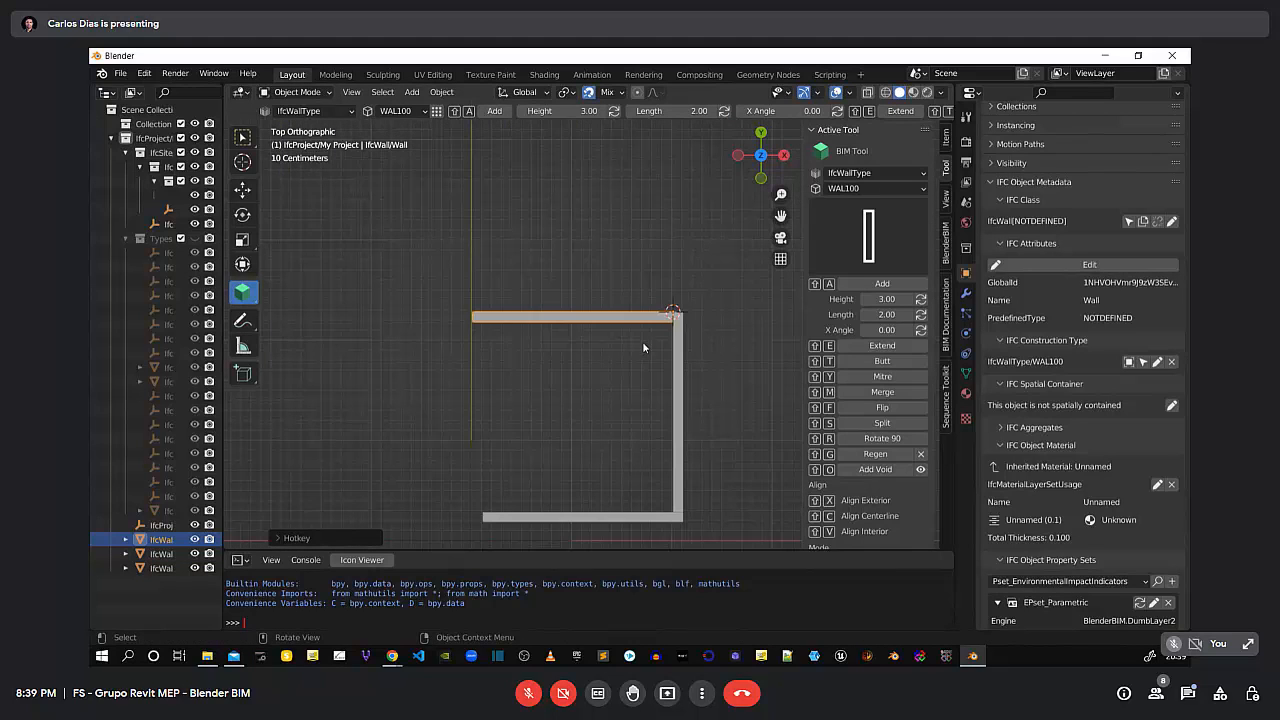
Snap the 3D cursor to the upper wall's lower left corner and add two WAL100 walls, one overlapping it and one down the left side
right_click(475, 320, "shift")
key("shift+a")
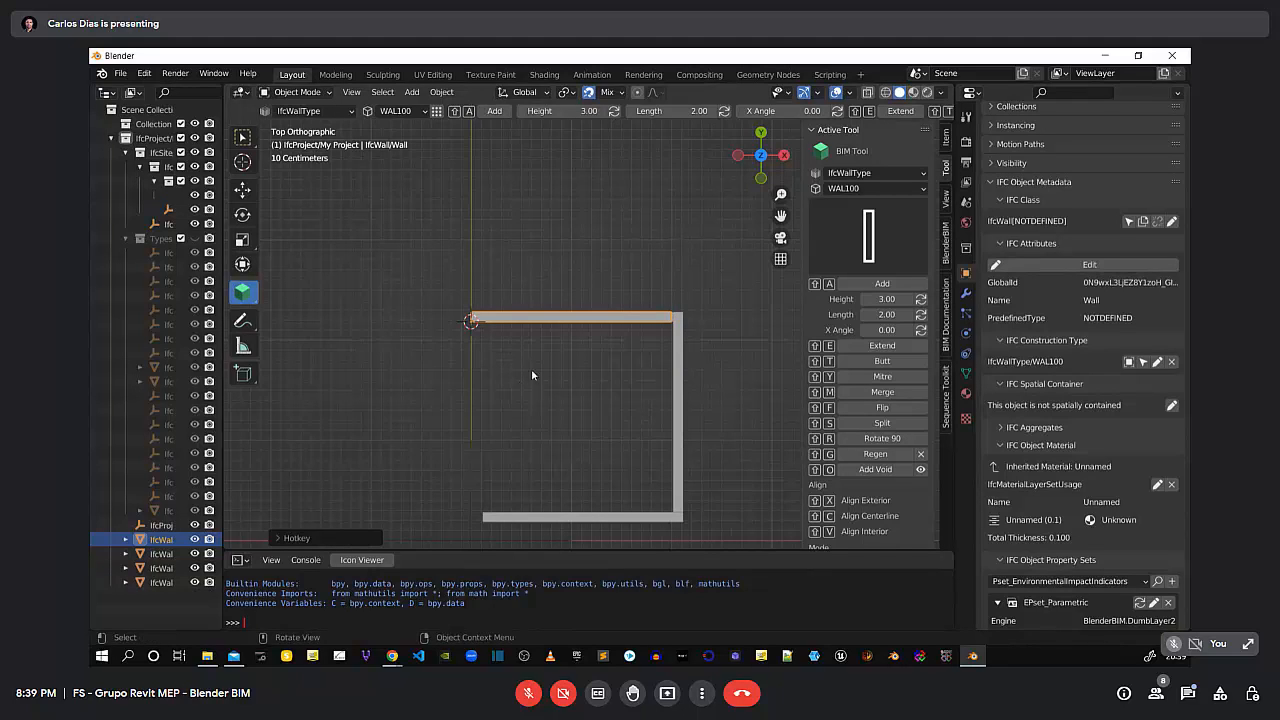
key("shift+a")
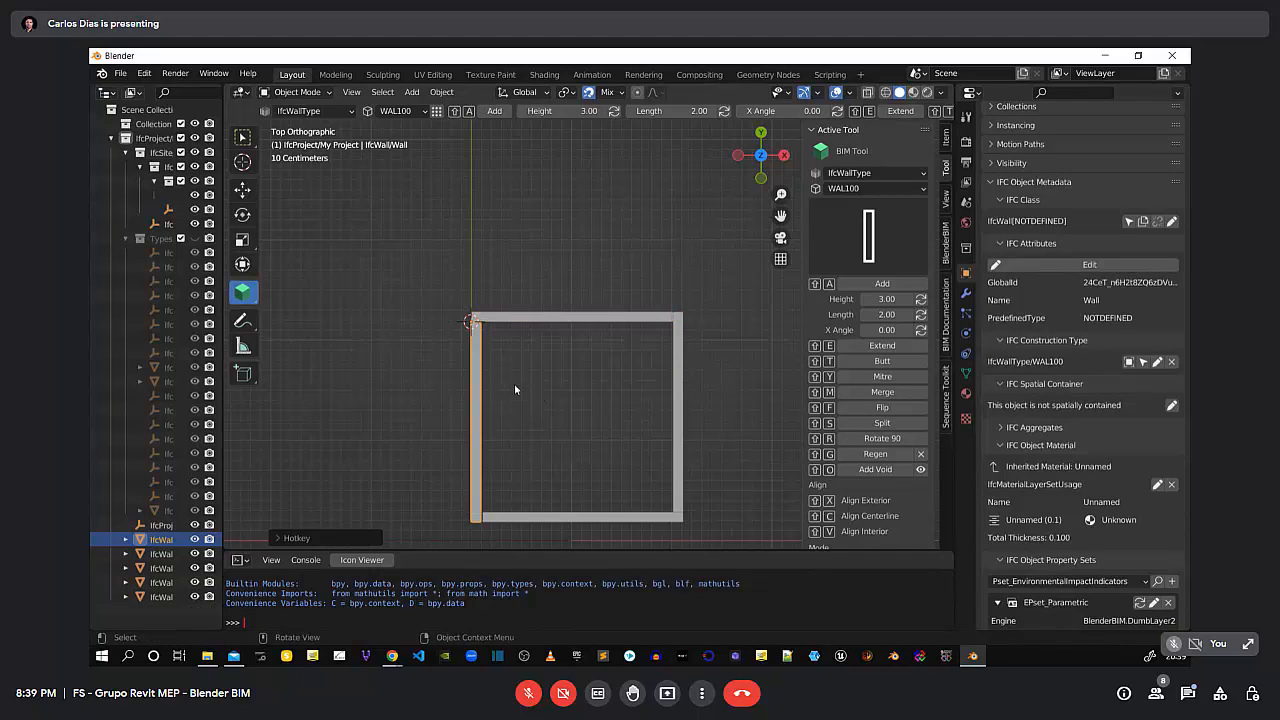
Try to extend the left wall to the bottom wall at the lower left corner, and undo the extension
middle_click_drag(546, 430, 477, 488)
key("KP_7")
middle_click_drag(554, 463, 617, 329, "shift")
scroll(530, 400, "up", 8)
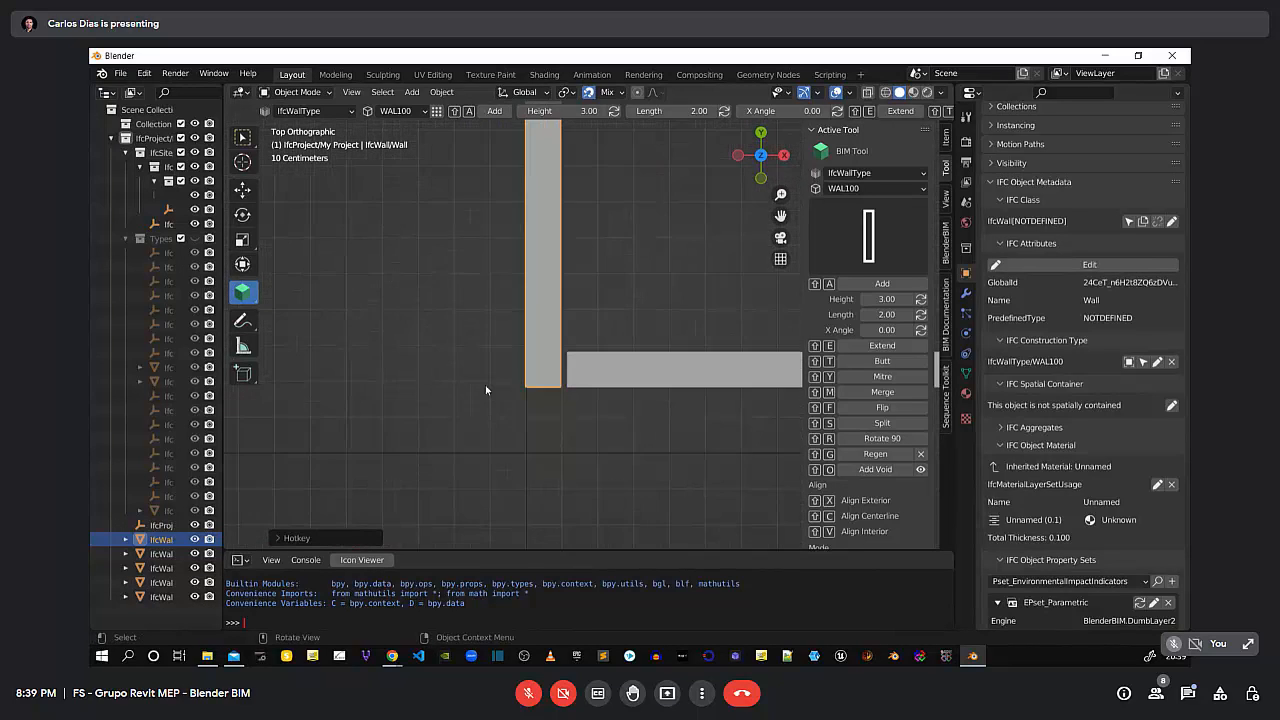
left_click(601, 376)
left_click(549, 356)
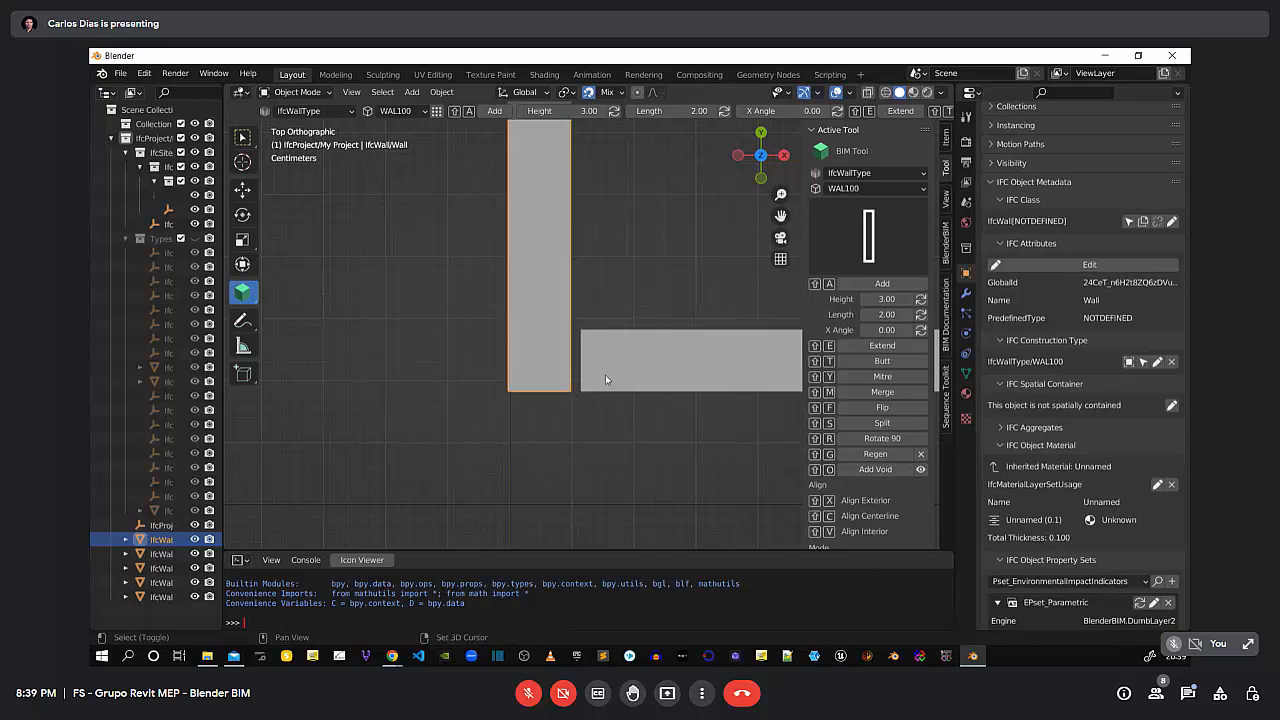
left_click(647, 385, "shift")
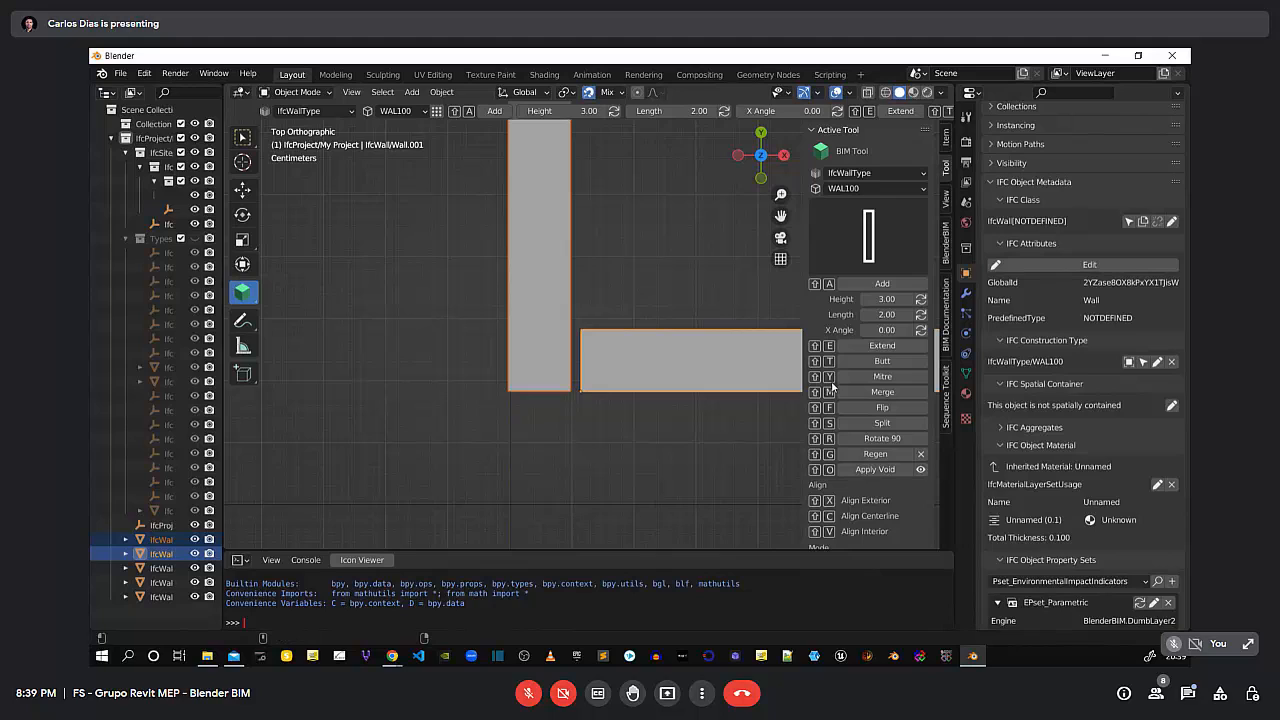
key("shift+e")
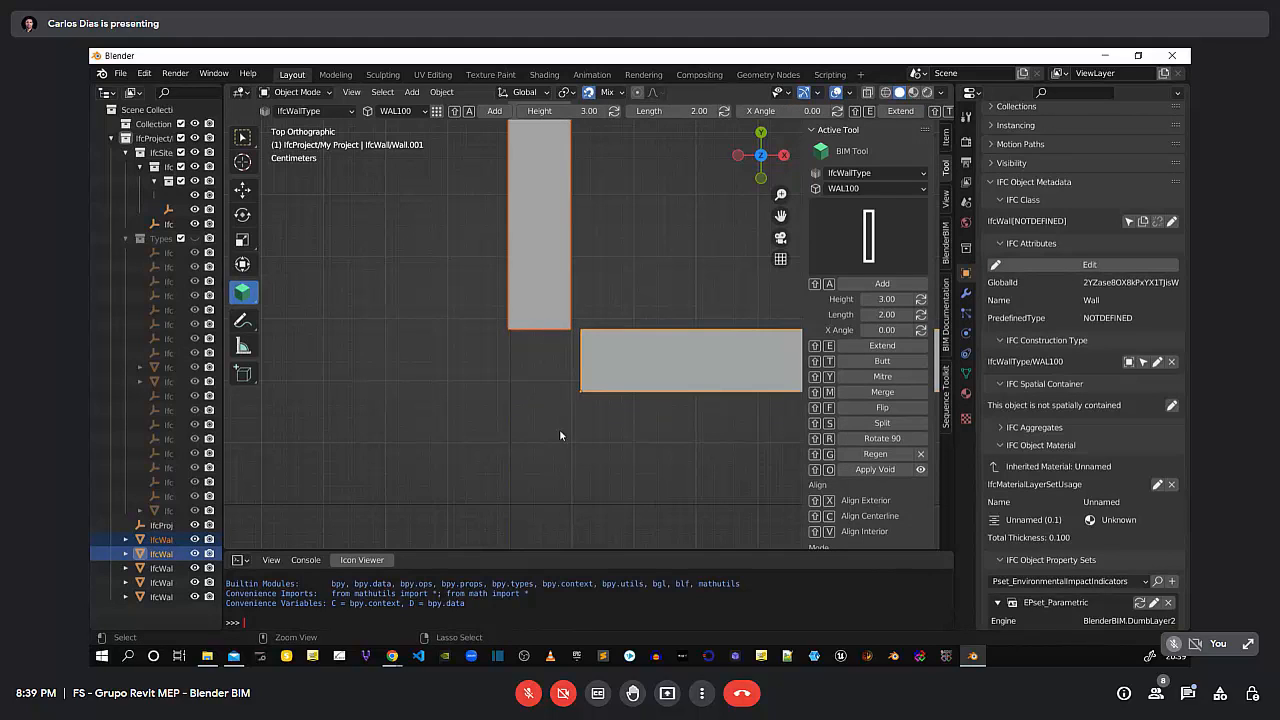
key("ctrl+z")
Extend the bottom wall to the left wall, using the left wall as the active target
left_click(592, 383)
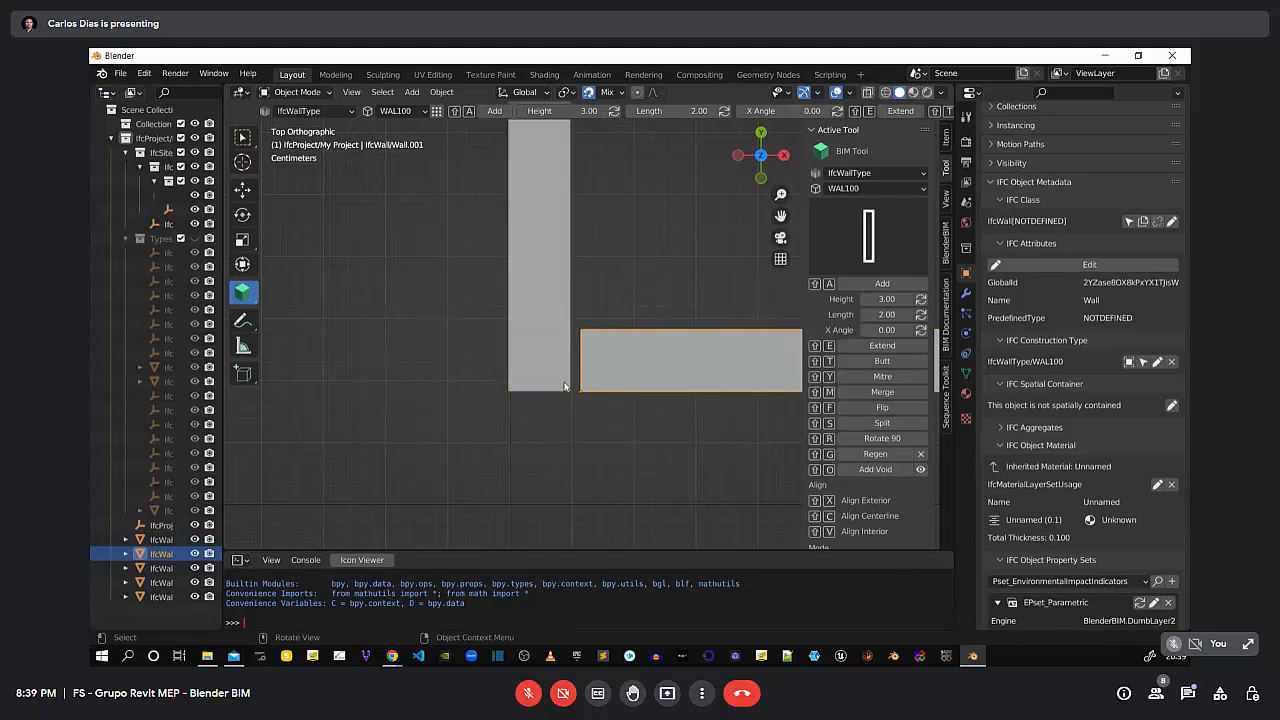
left_click(577, 398, "shift")
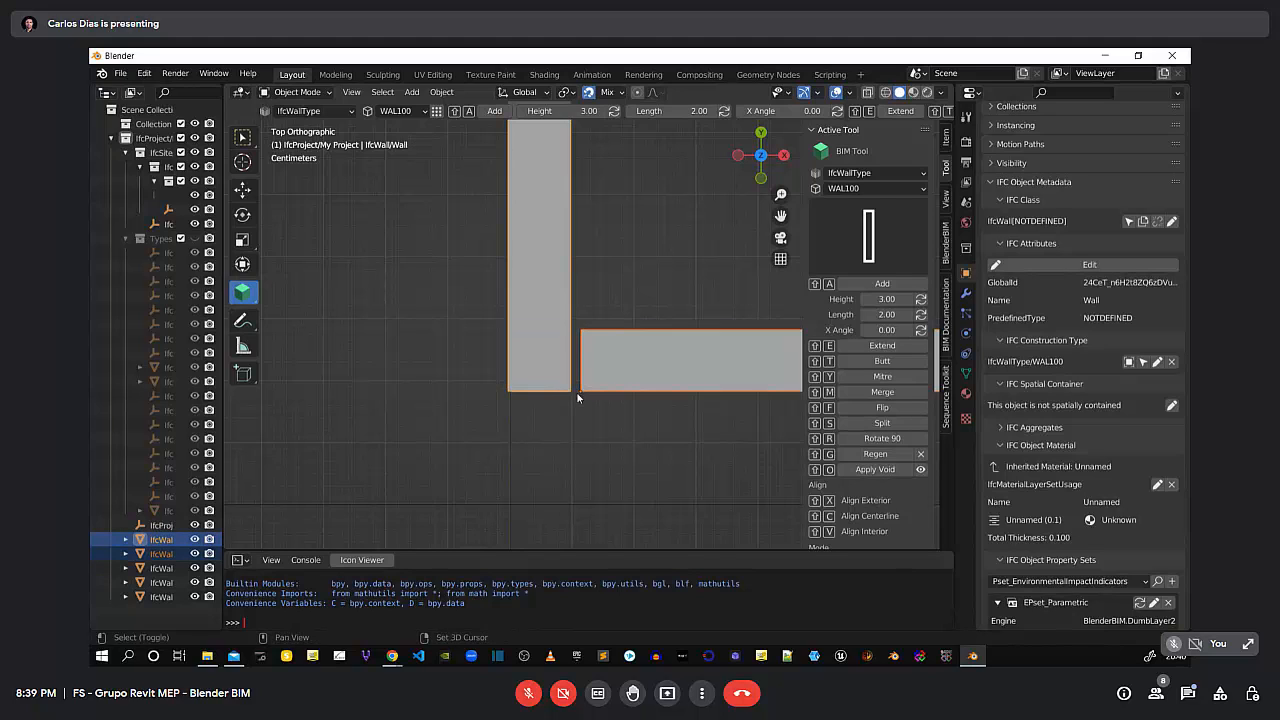
key("shift+e")
left_click(630, 302)
Examine the four-wall enclosure and its corners from above and in perspective
scroll(640, 321, "down", 3)
scroll(639, 322, "down", 3)
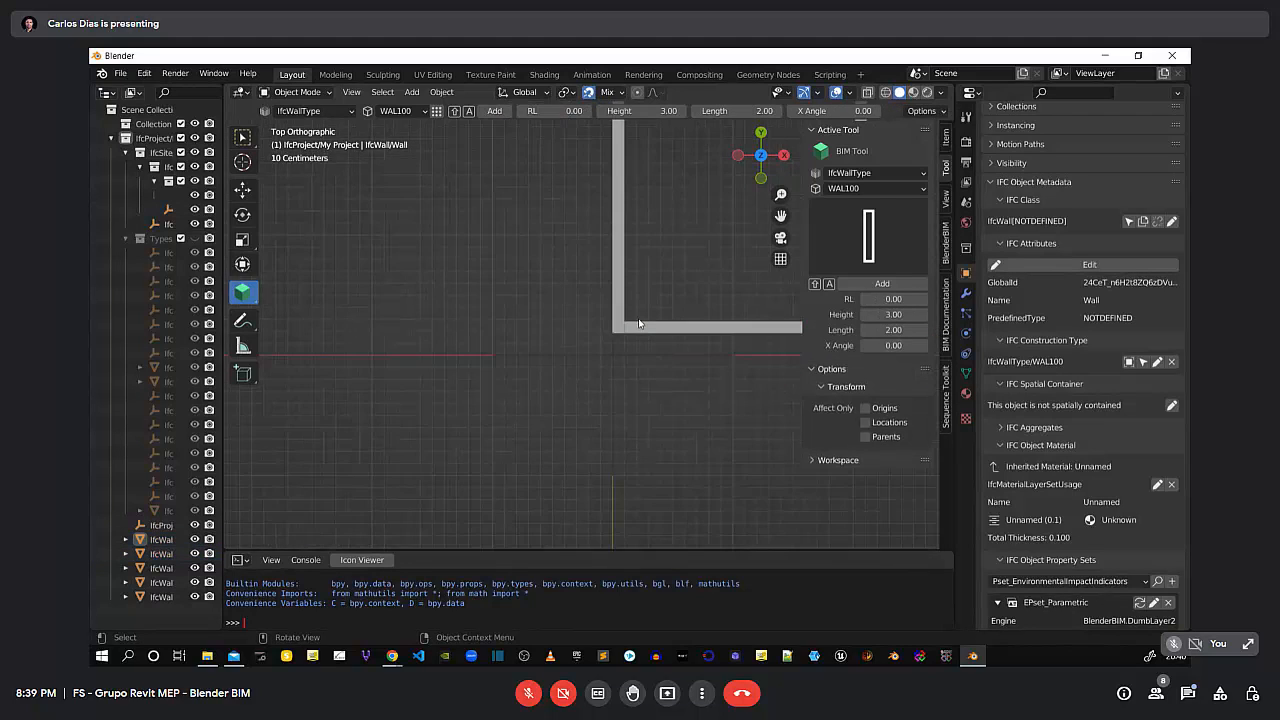
scroll(497, 342, "down", 3)
middle_click_drag(497, 342, 485, 370)
key("KP_7")
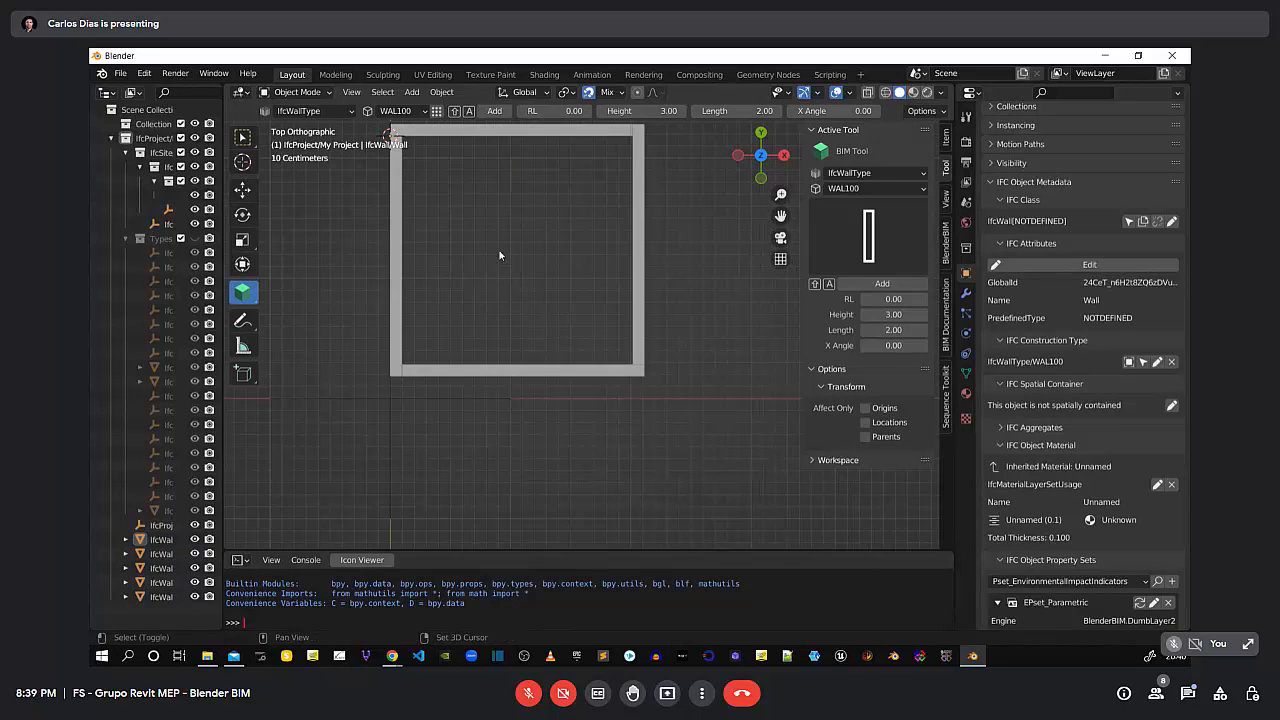
middle_click_drag(500, 253, 543, 335, "shift")
scroll(535, 320, "down", 2)
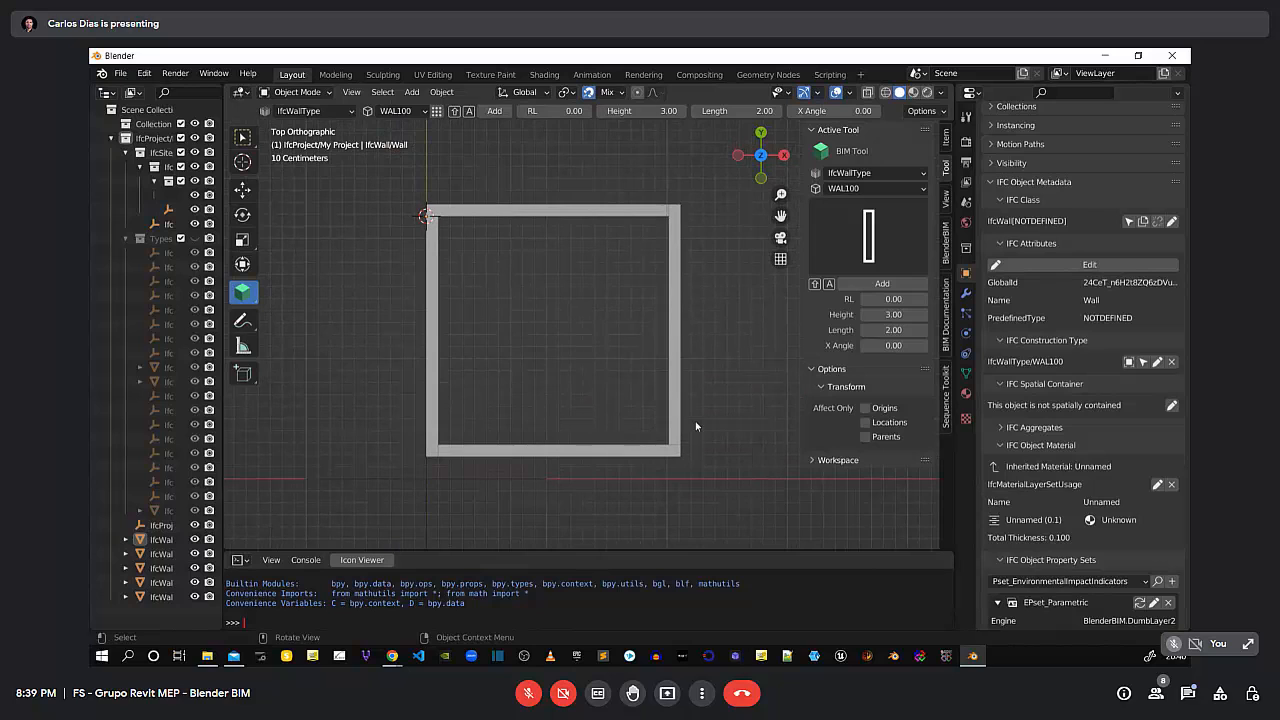
middle_click_drag(694, 429, 600, 368)
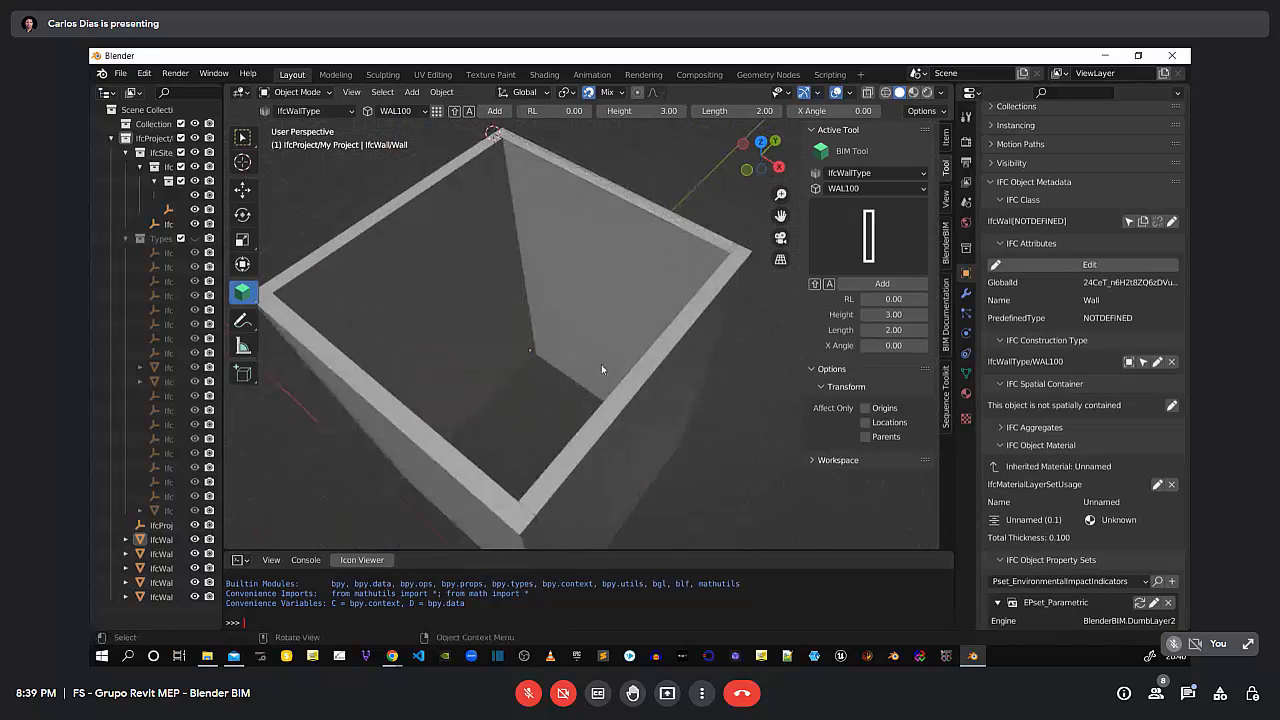
scroll(565, 420, "down", 2)
mouse_move(565, 420)
middle_mouse_down()
mouse_move(526, 405)
mouse_move(553, 420)
middle_mouse_up()
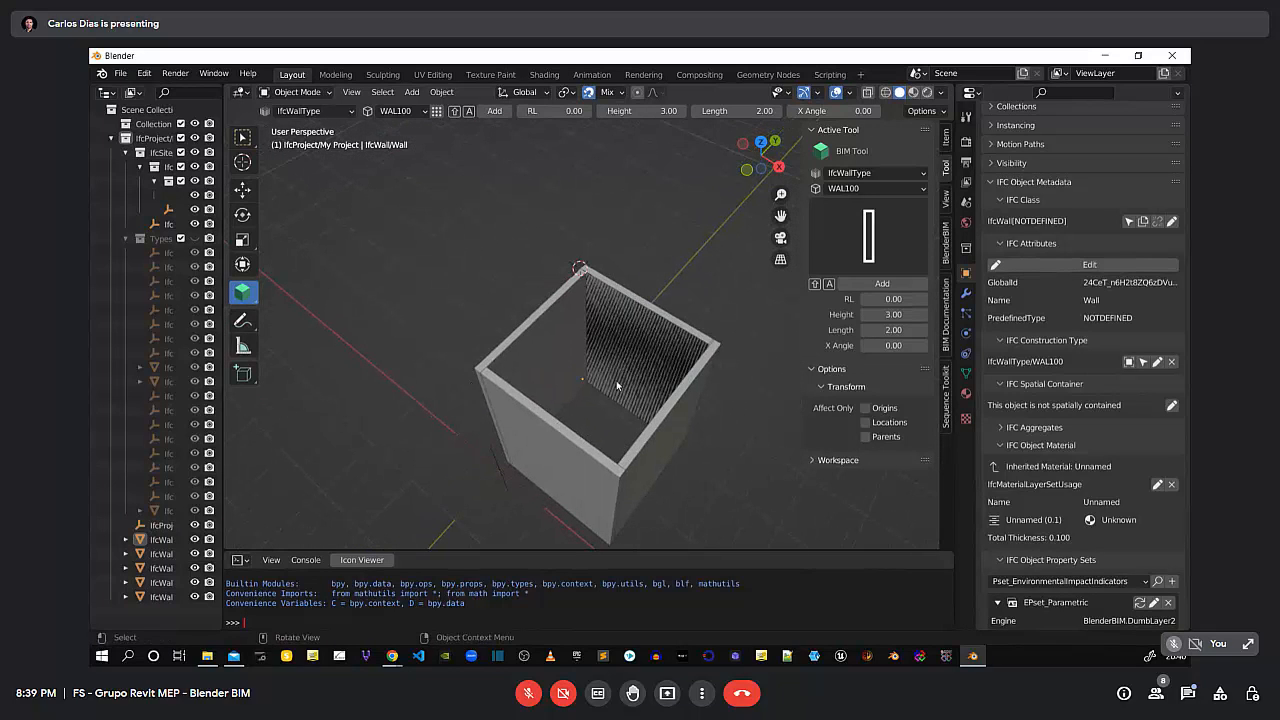
key("shift")
key("KP_7")
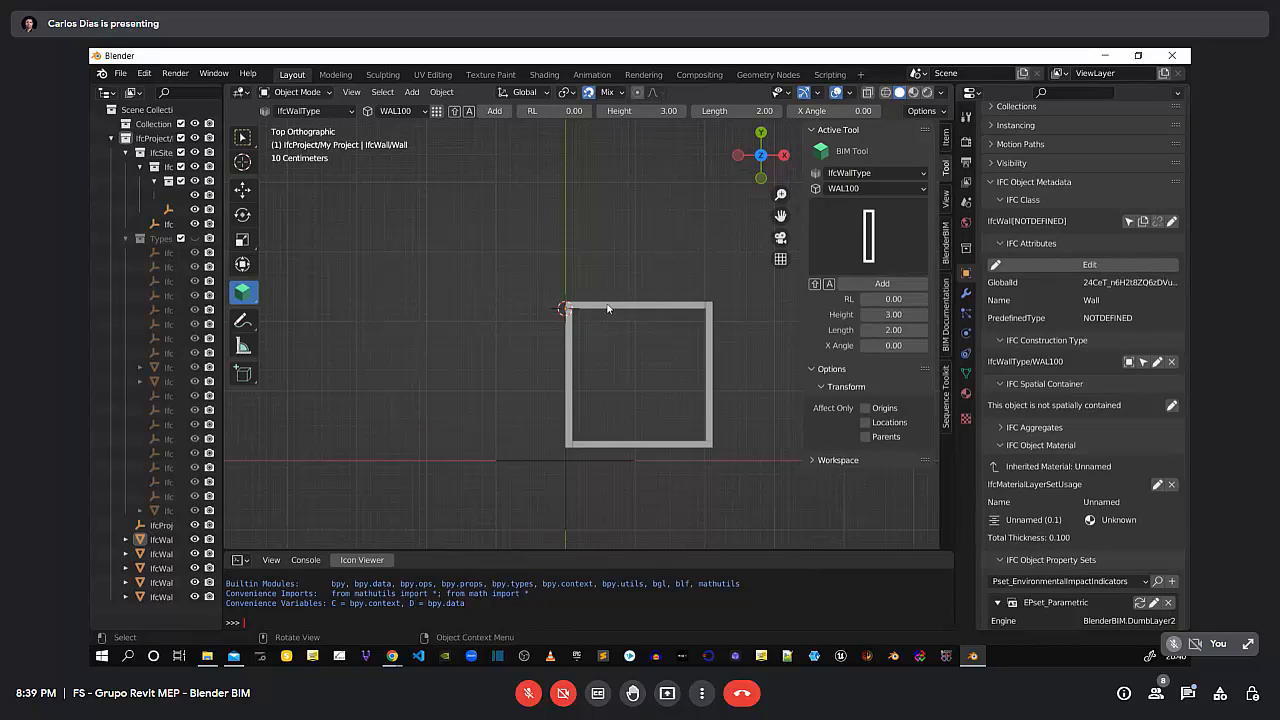
Try moving one of the overlapping upper walls away along the Y axis, and undo the move
left_click(609, 309)
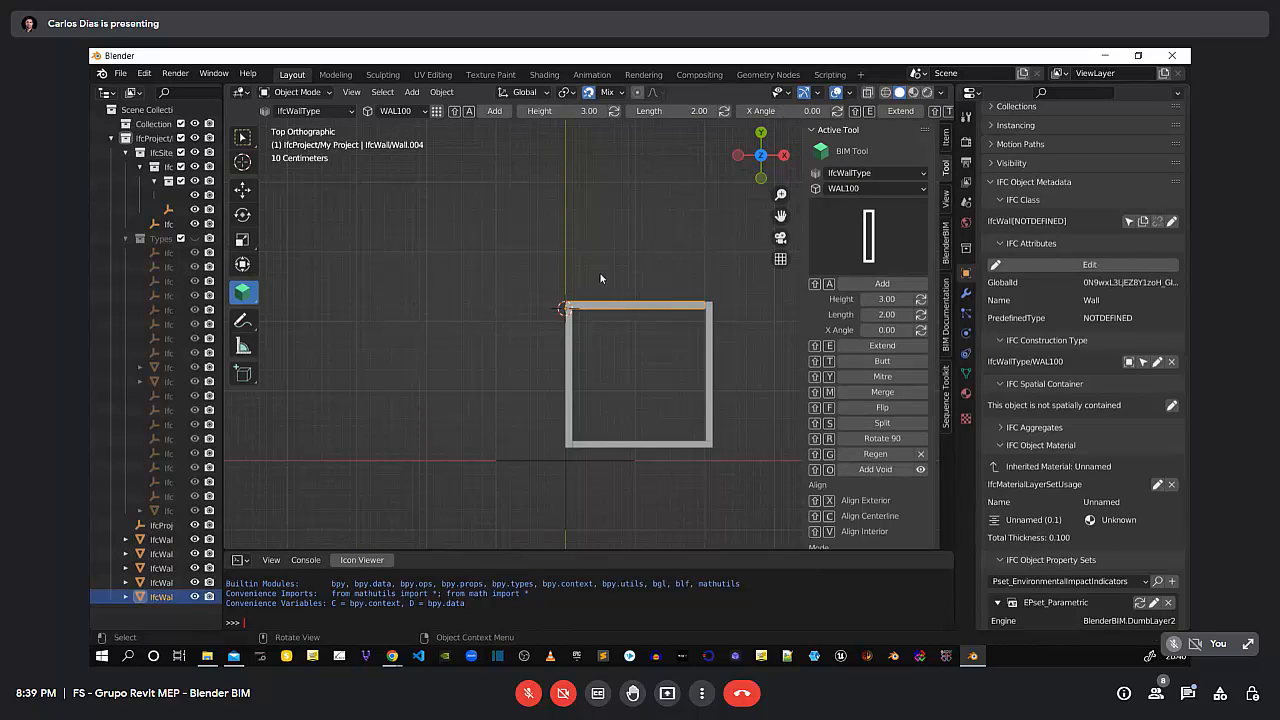
key("g")
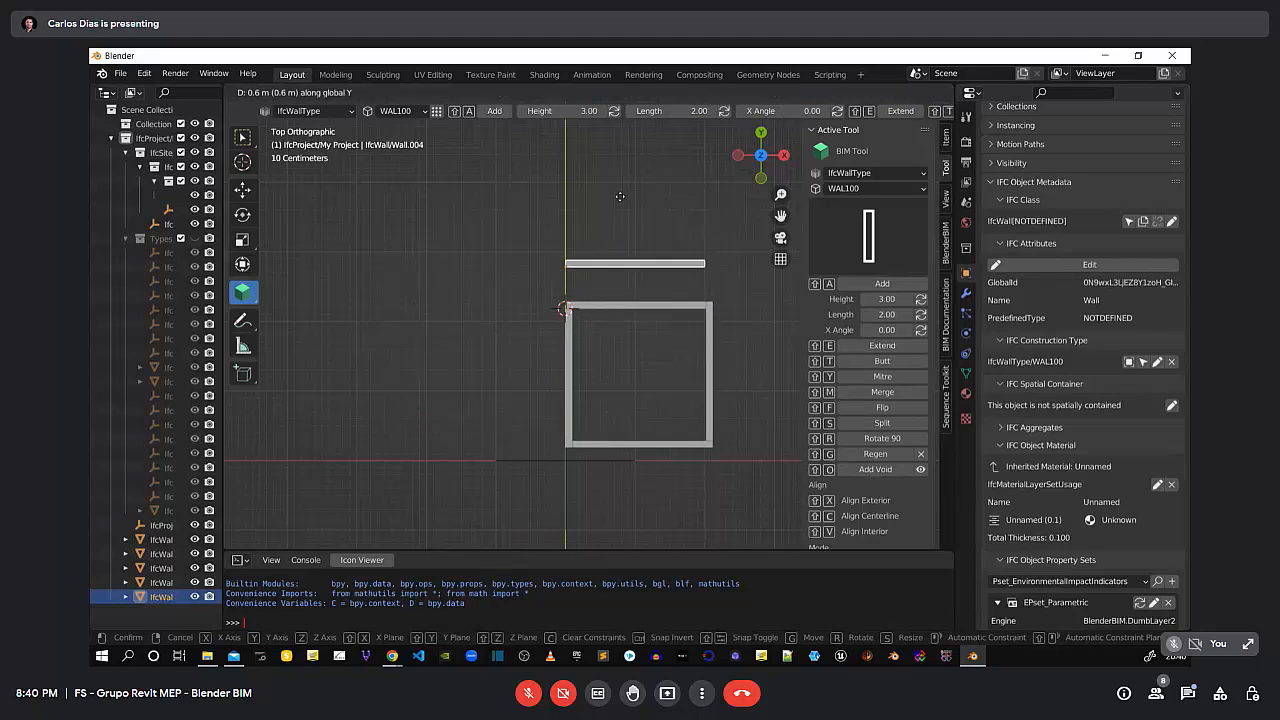
left_click(640, 152)
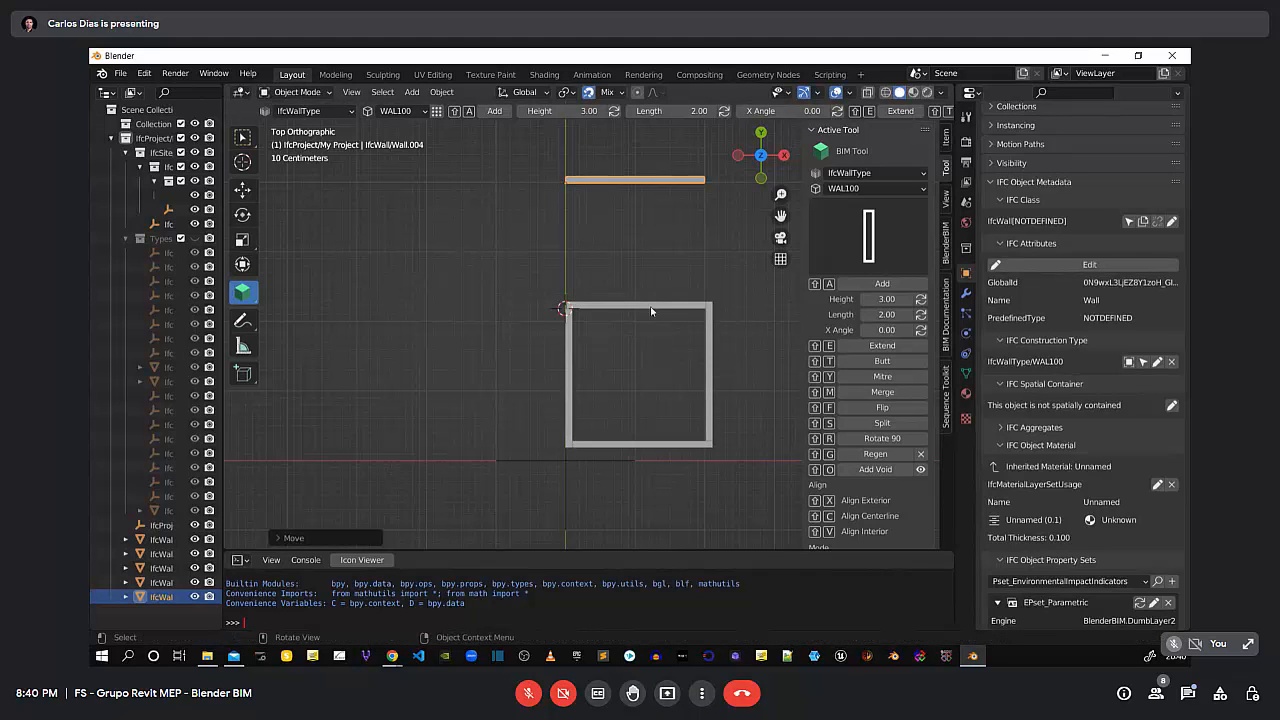
key("ctrl+z")
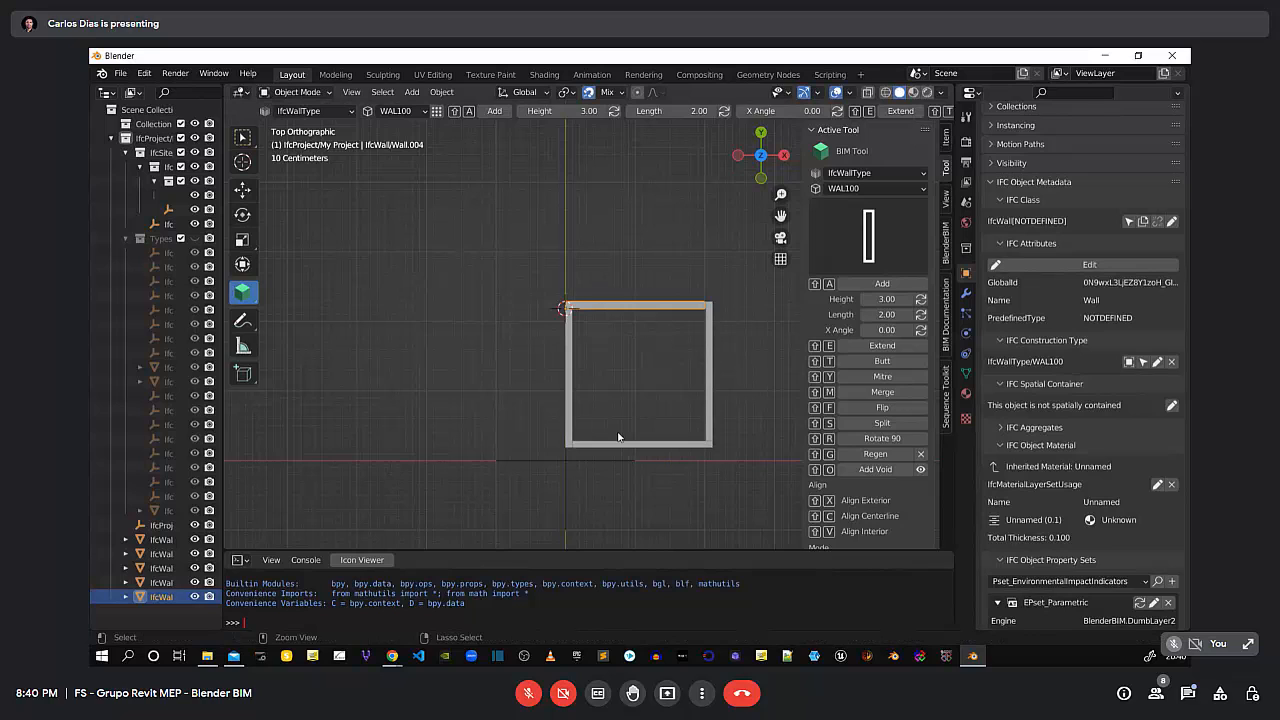
Delete the duplicate wall overlapping the upper wall
left_click(651, 385)
left_click(641, 307)
key("Delete")
Move the remaining upper wall 1.4 m outward along the Y axis
left_click(665, 307)
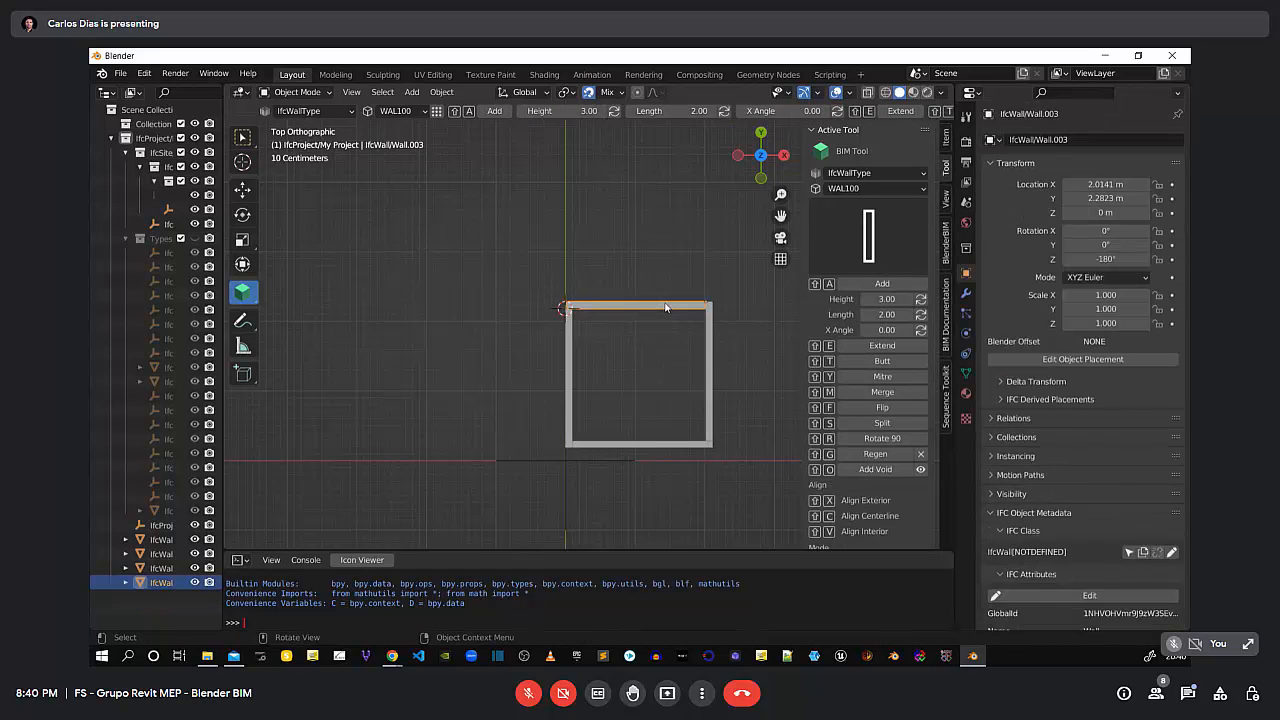
key("g")
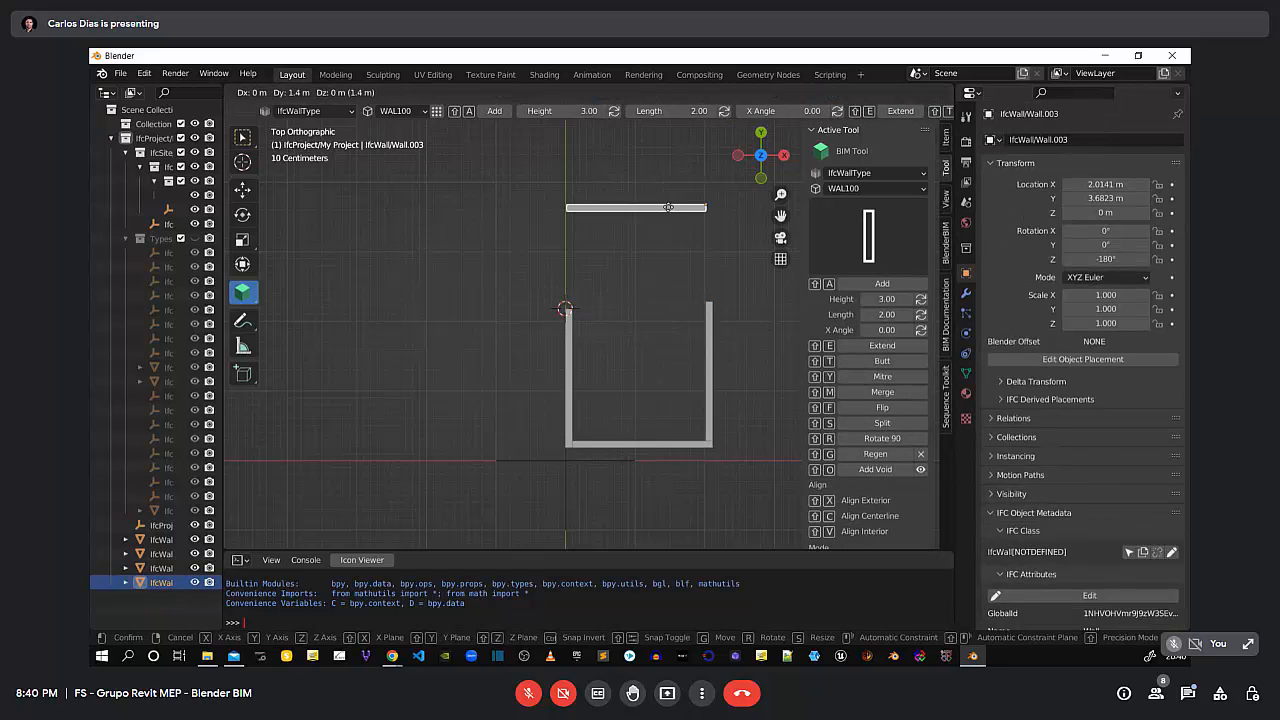
left_click(668, 207)
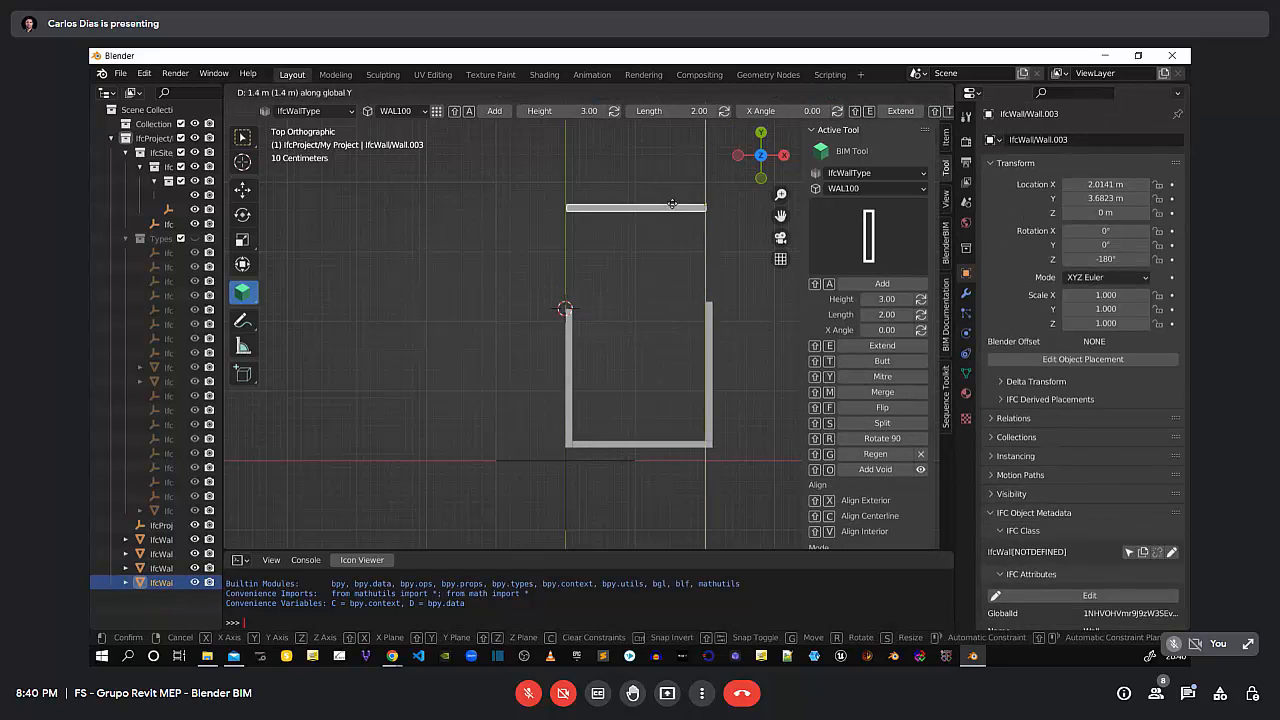
Extend the right wall up to the moved upper wall
left_click(709, 336)
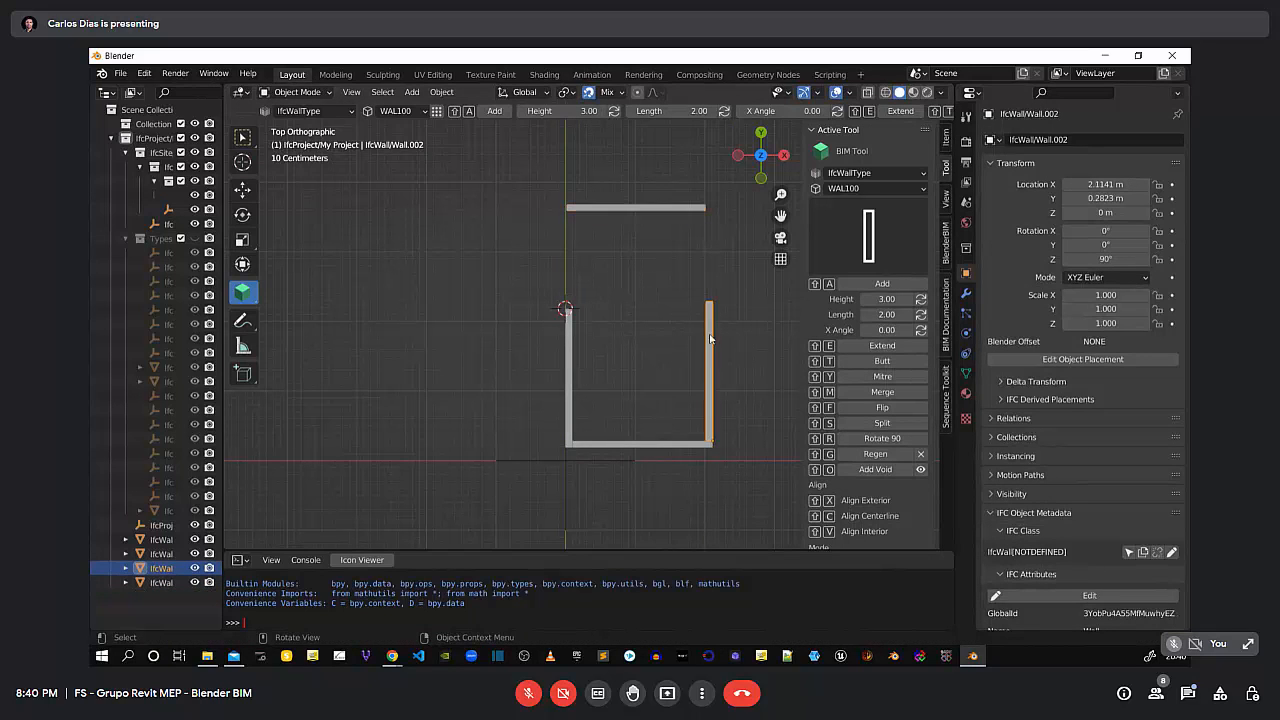
left_click(685, 212, "shift")
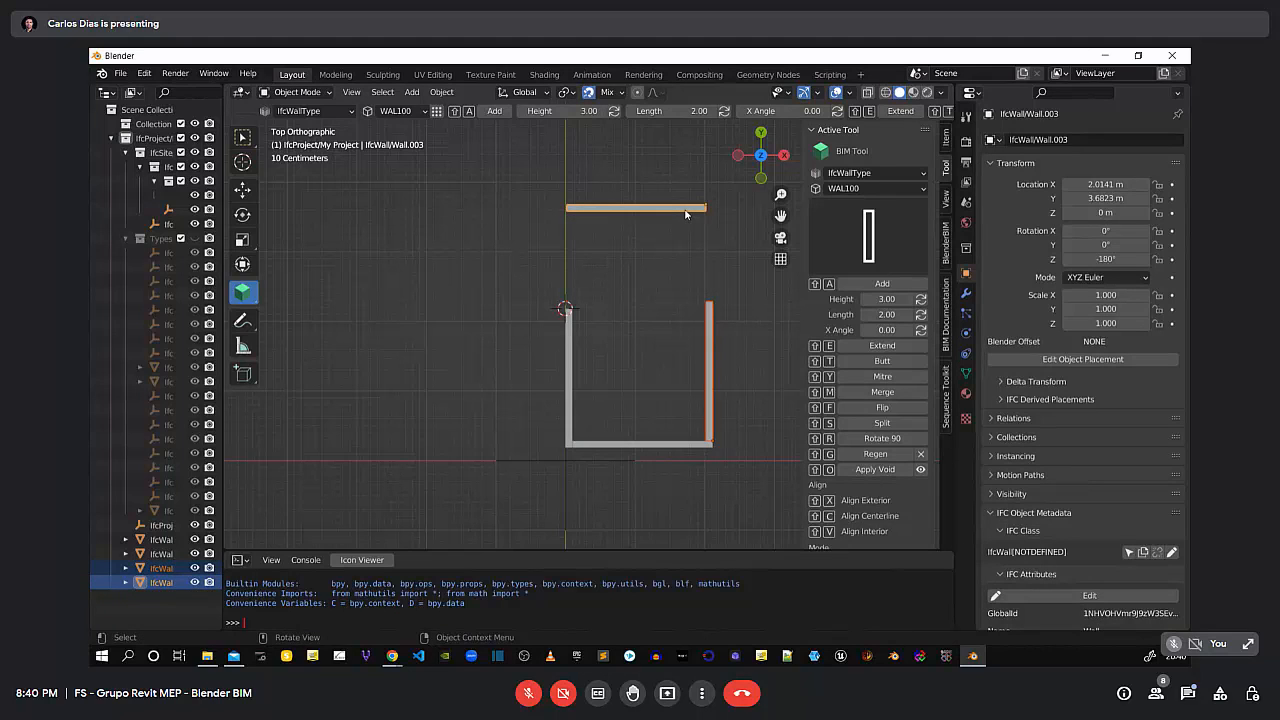
key("shift+e")
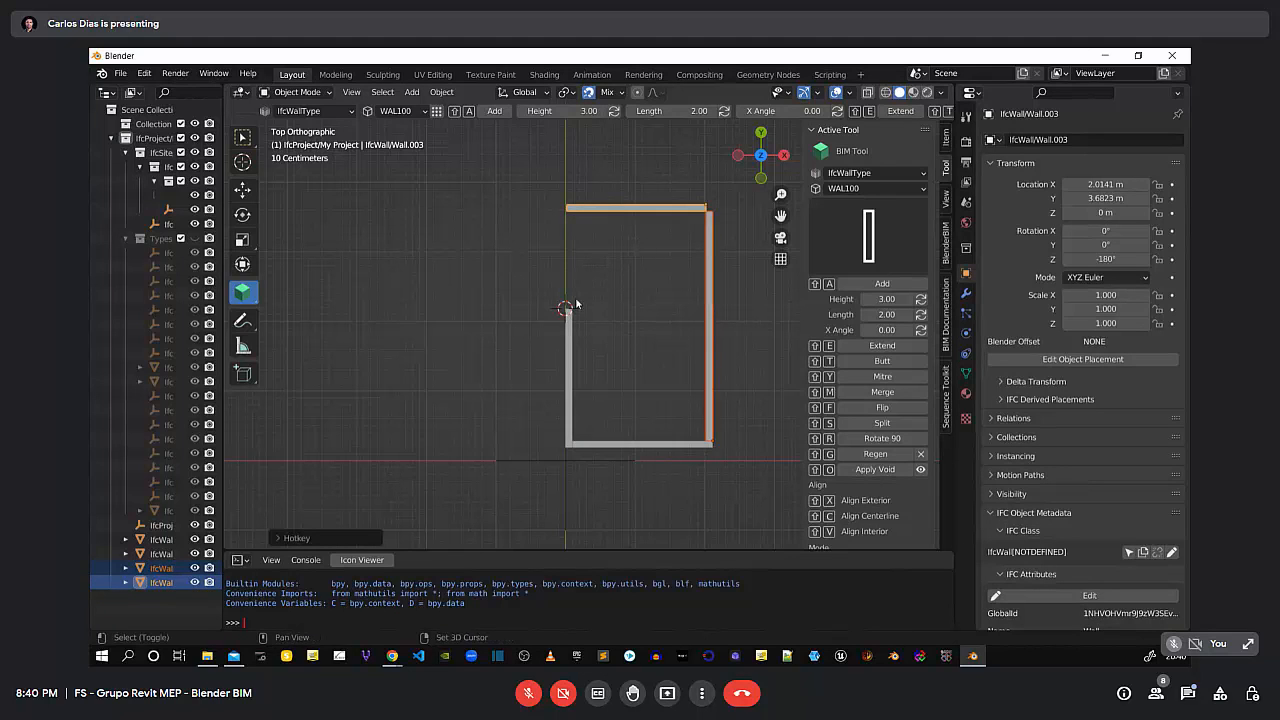
Snap the 3D cursor to the upper wall's lower left corner and extend the left wall to it
left_click(576, 340)
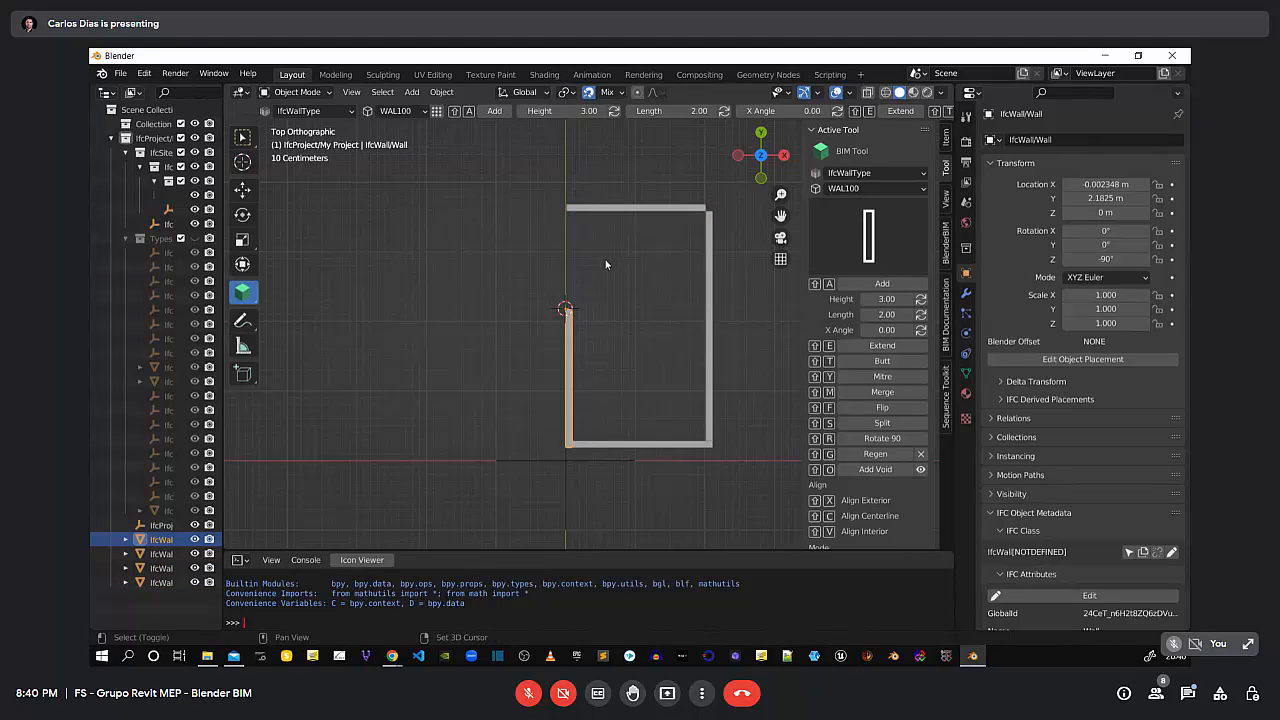
right_click_drag(567, 228, 568, 210, "shift")
key("shift+e")
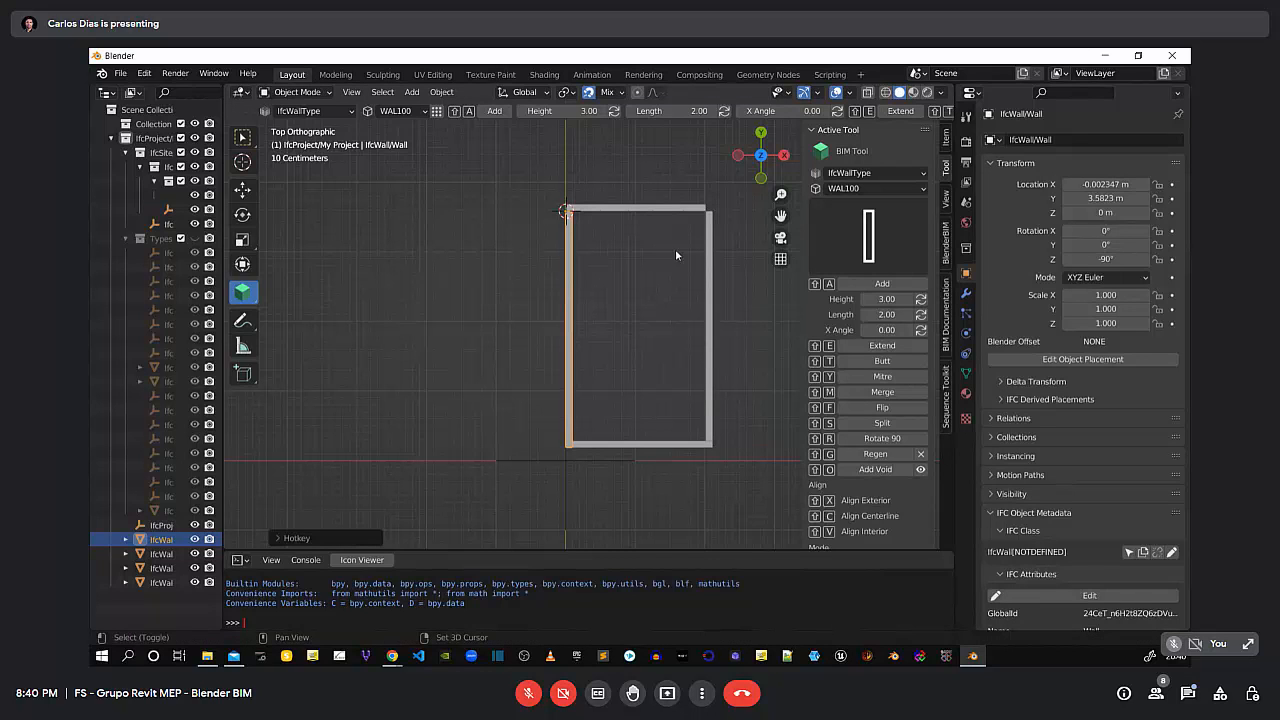
Butt join the upper wall with the left wall at the upper left corner, with the left wall active
scroll(670, 225, "up", 5)
scroll(670, 225, "down", 1)
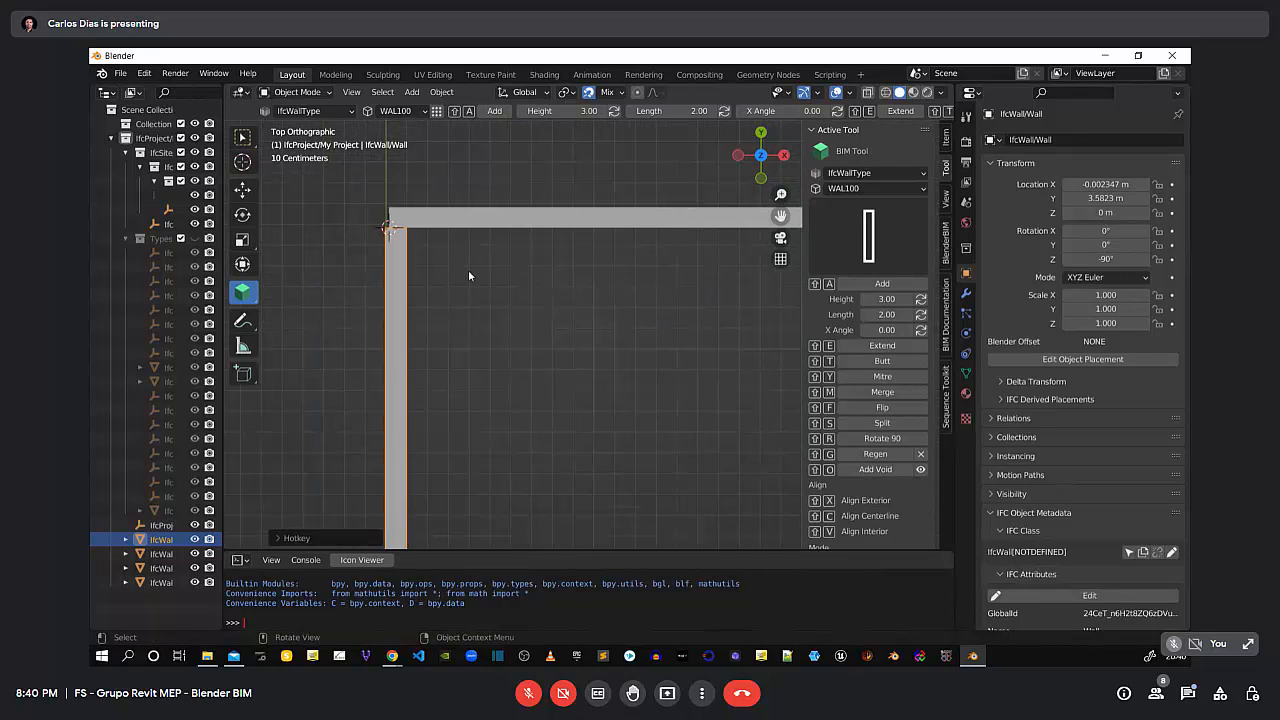
left_click(440, 222)
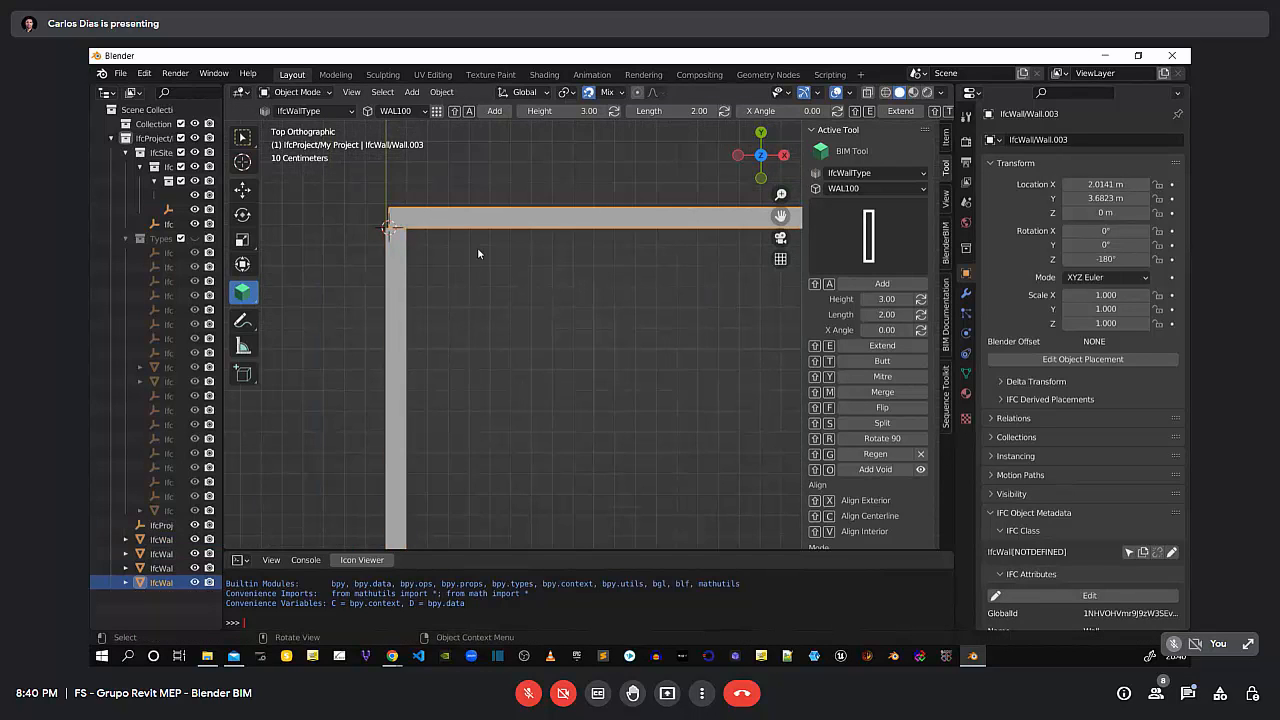
left_click(397, 293, "shift")
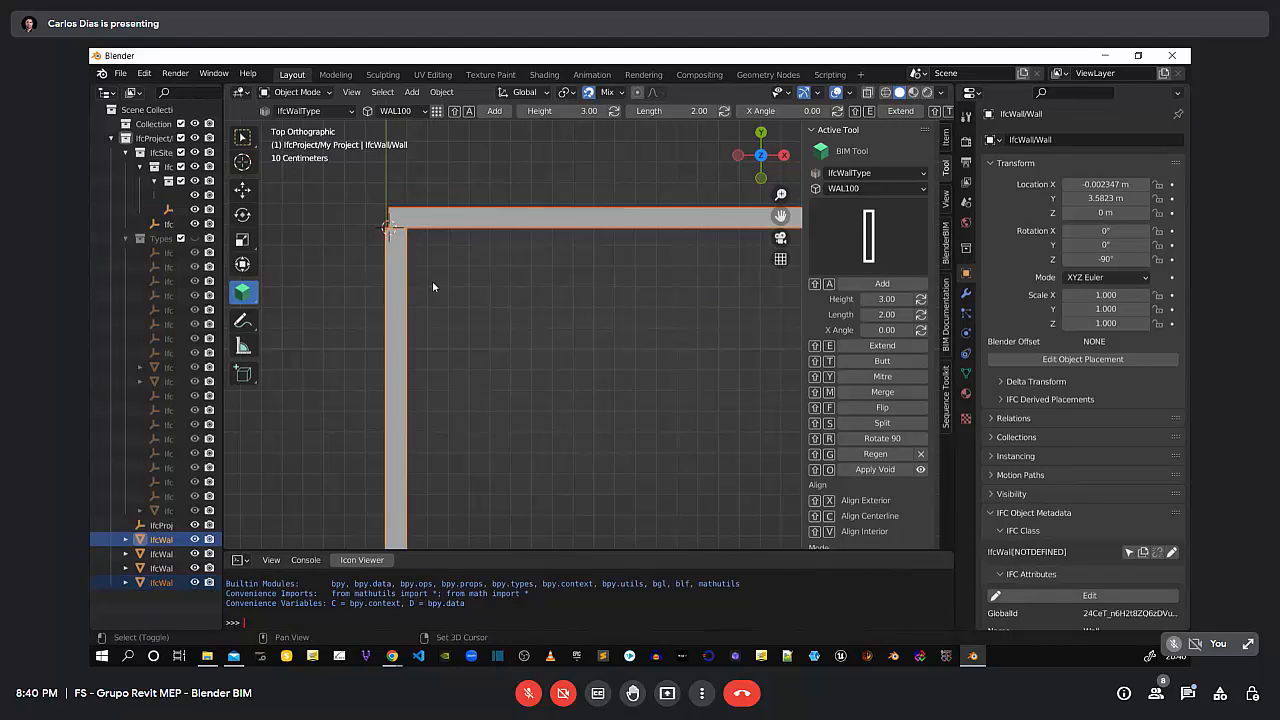
key("shift+t")
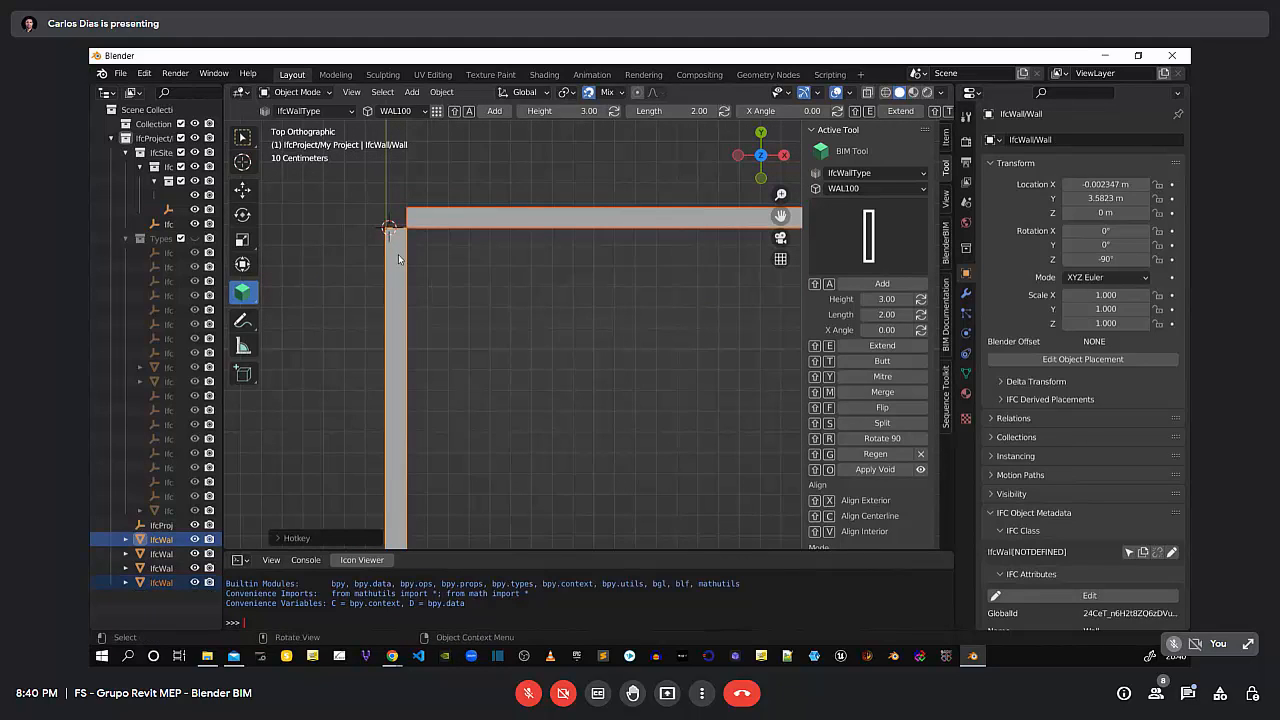
Snap the 3D cursor to the left wall's outer upper corner and extend the upper wall to it
left_click(389, 283)
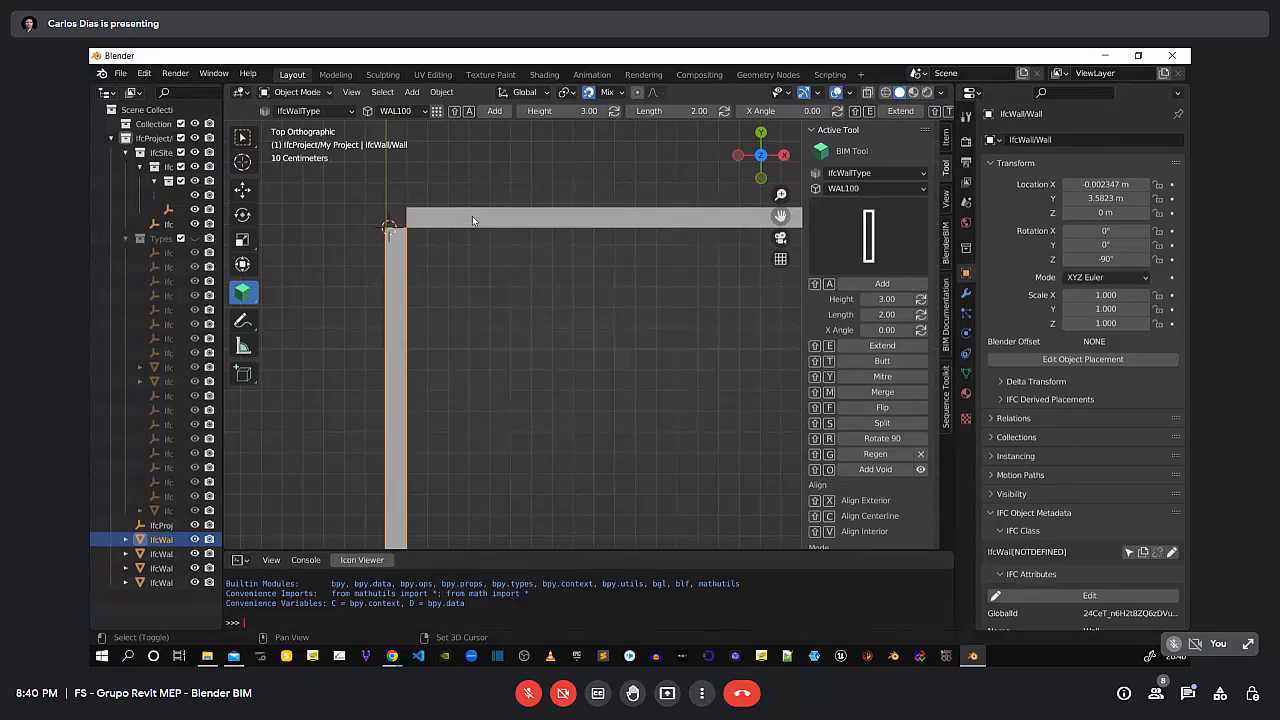
right_click_drag(395, 208, 383, 223, "shift")
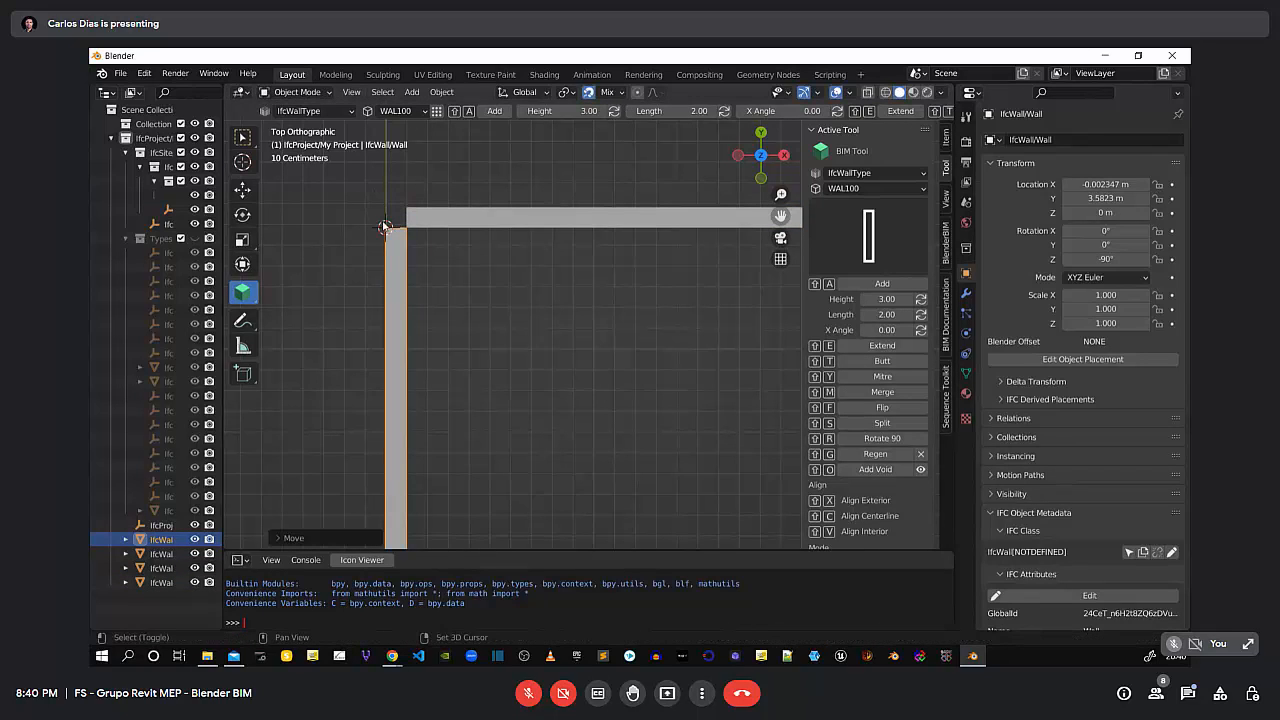
left_click(466, 221)
key("shift+e")
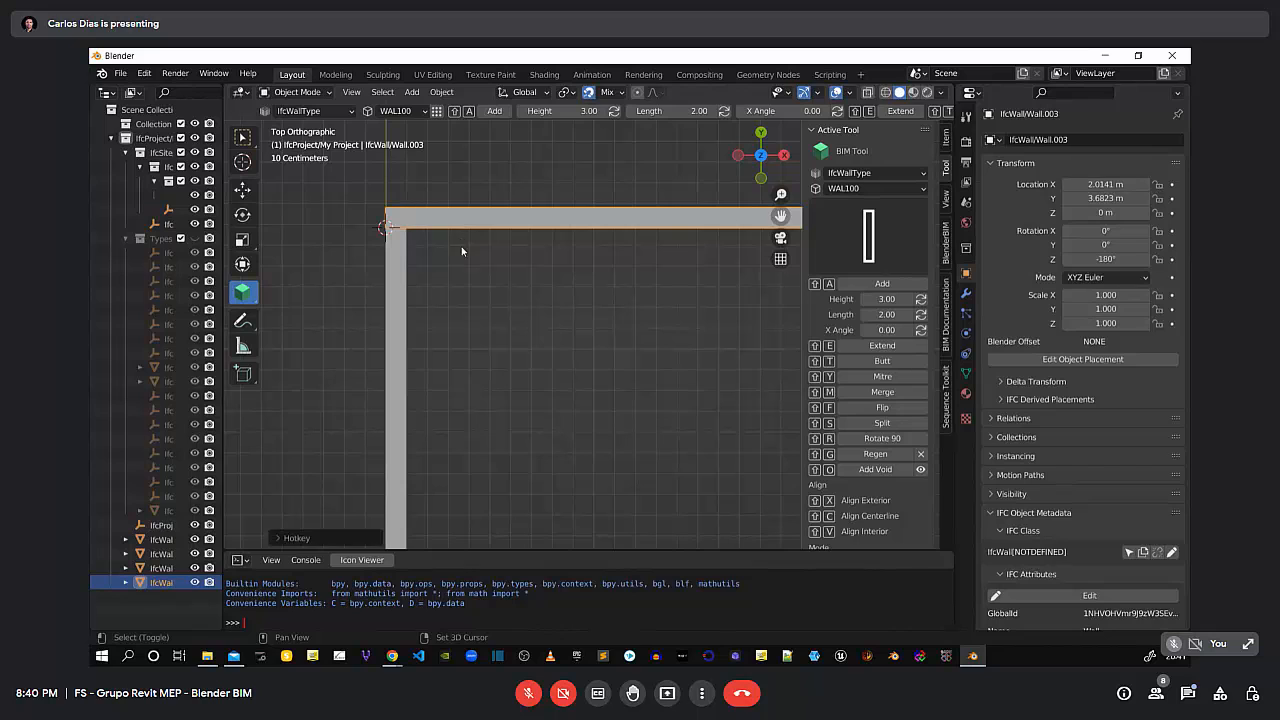
Snap the 3D cursor to the right wall's outer upper corner and extend the upper wall to it
left_click(540, 309)
middle_click_drag(664, 343, 430, 344, "shift")
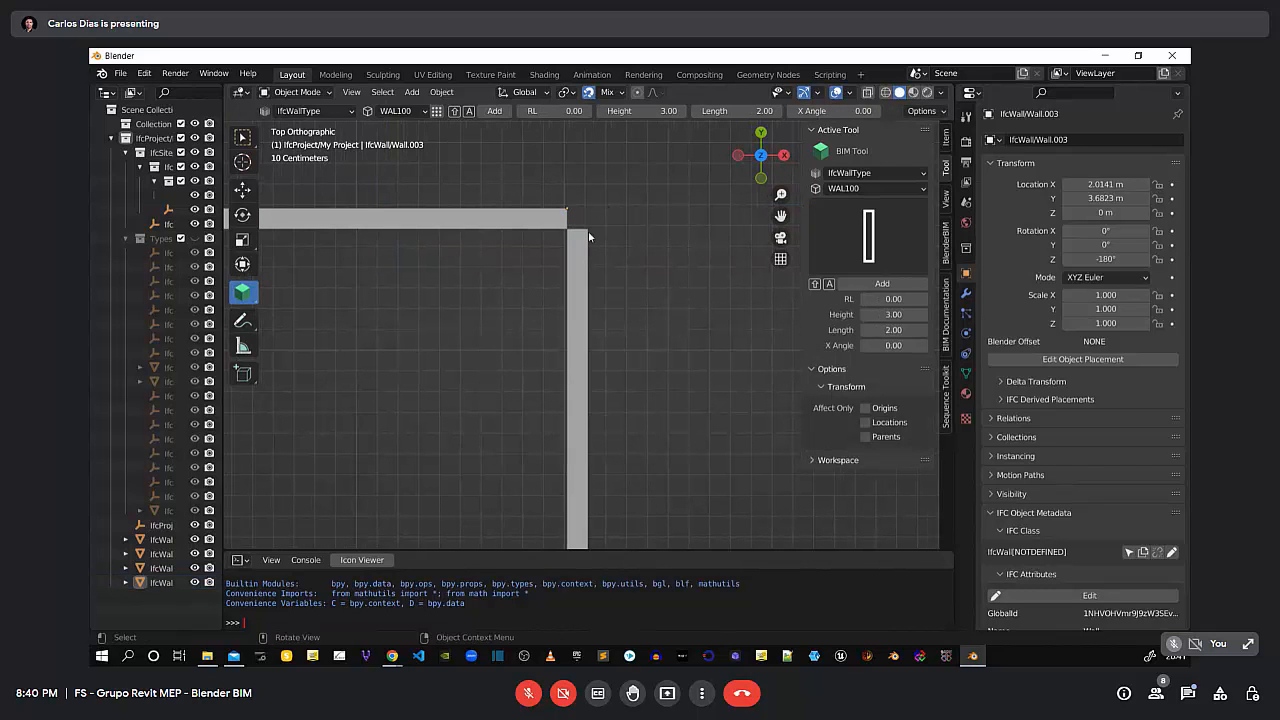
right_click_drag(598, 226, 588, 229, "shift")
left_click(525, 218)
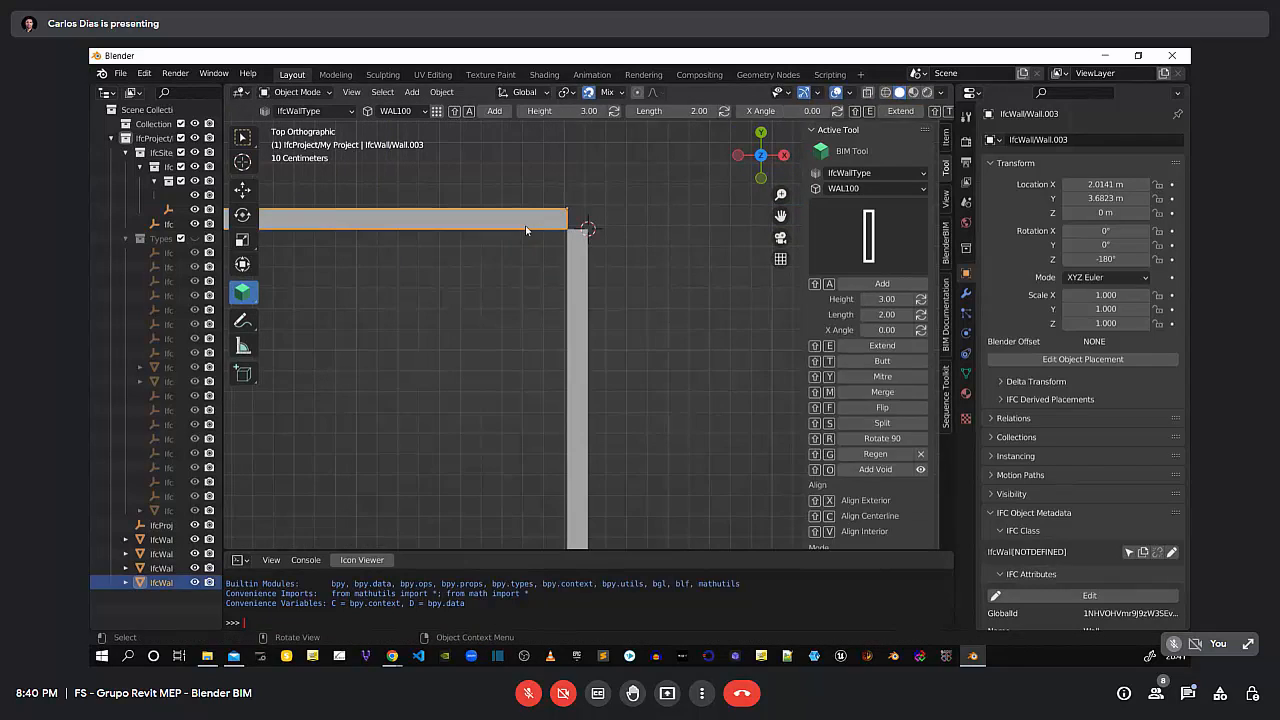
key("shift+e")
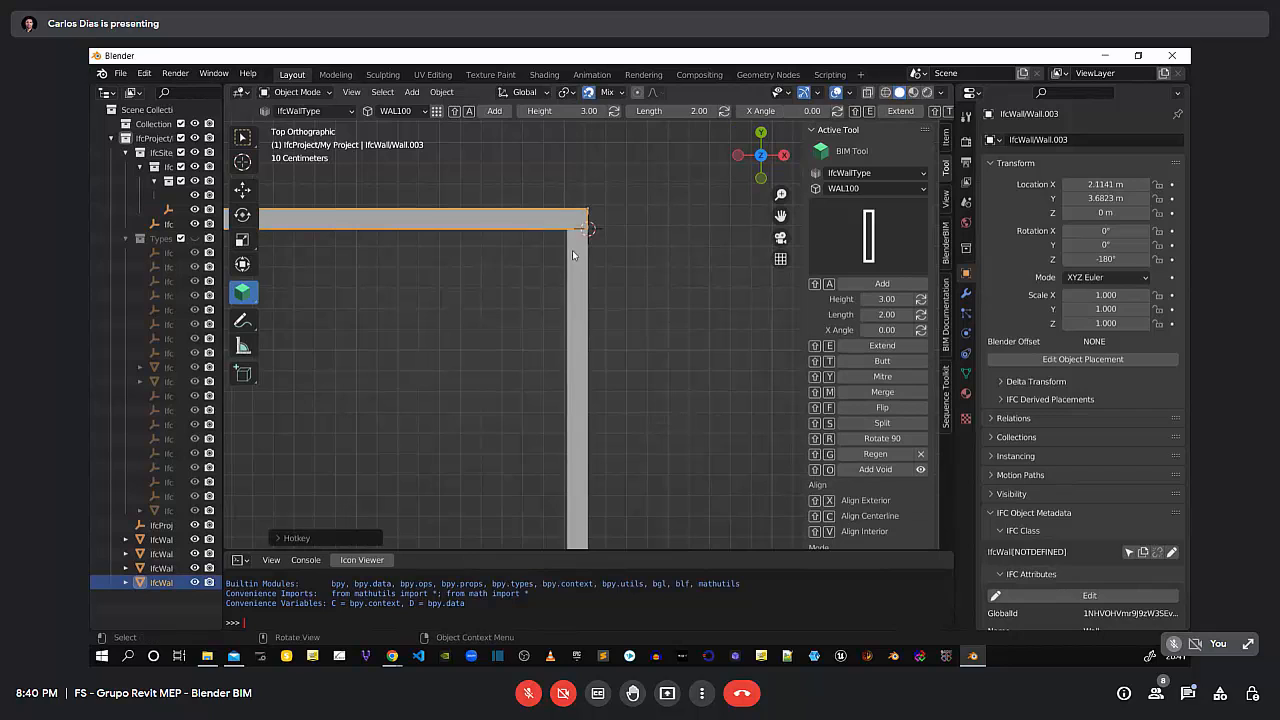
left_click(706, 319)
Place the 3D cursor on the right wall's base edge and add an IfcDoorType DT01 door to that wall there
scroll(613, 326, "down", 10)
middle_click_drag(616, 341, 586, 383)
scroll(626, 405, "up", 3)
left_click(588, 386)
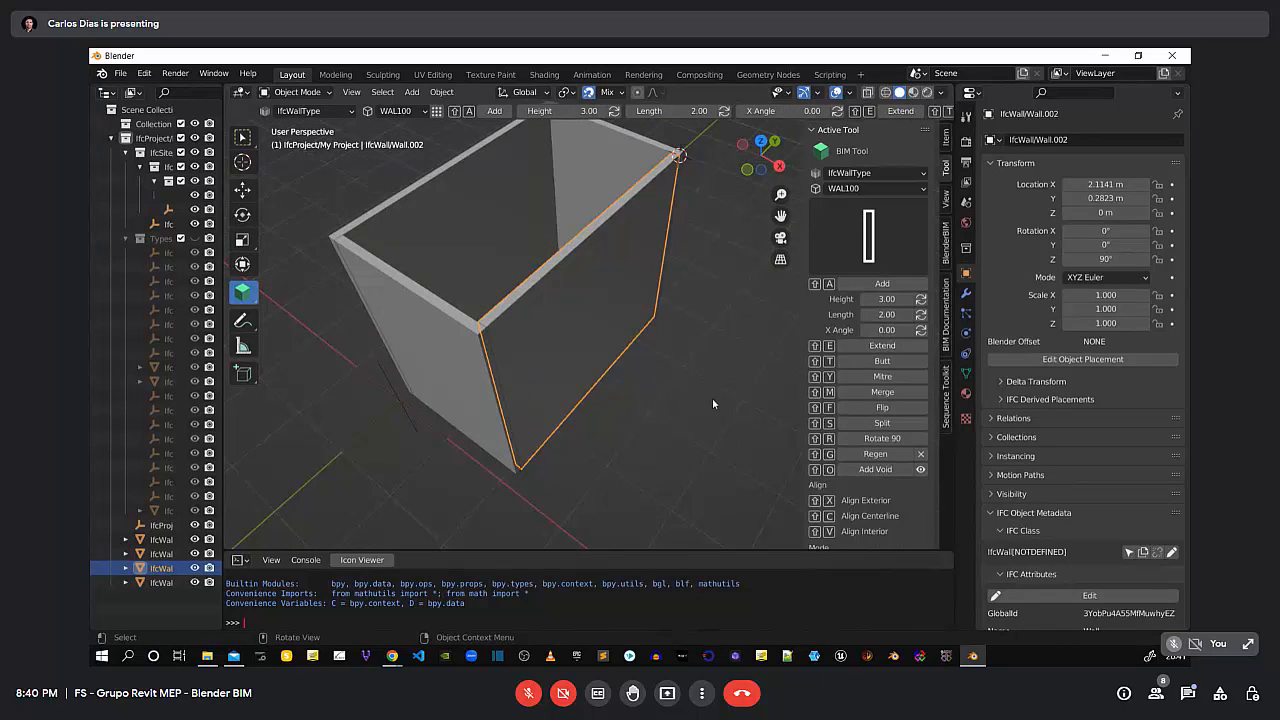
key("g")
left_click(581, 401)
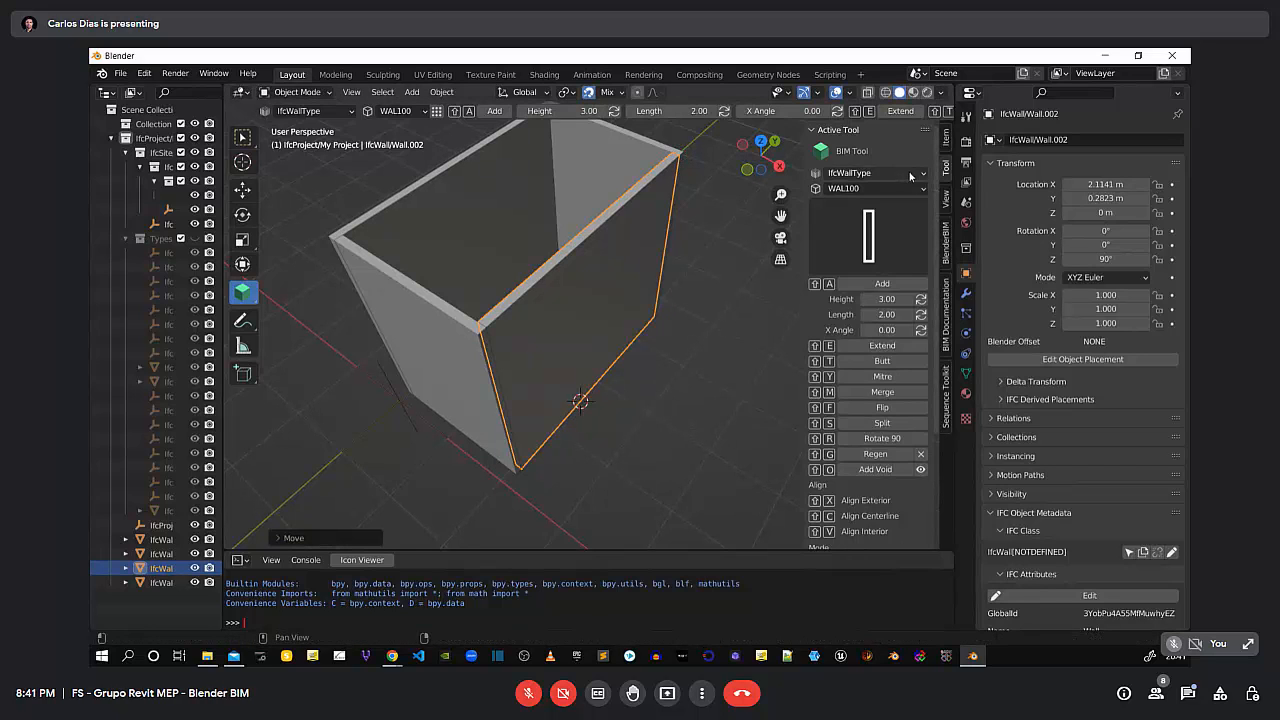
left_click(868, 173)
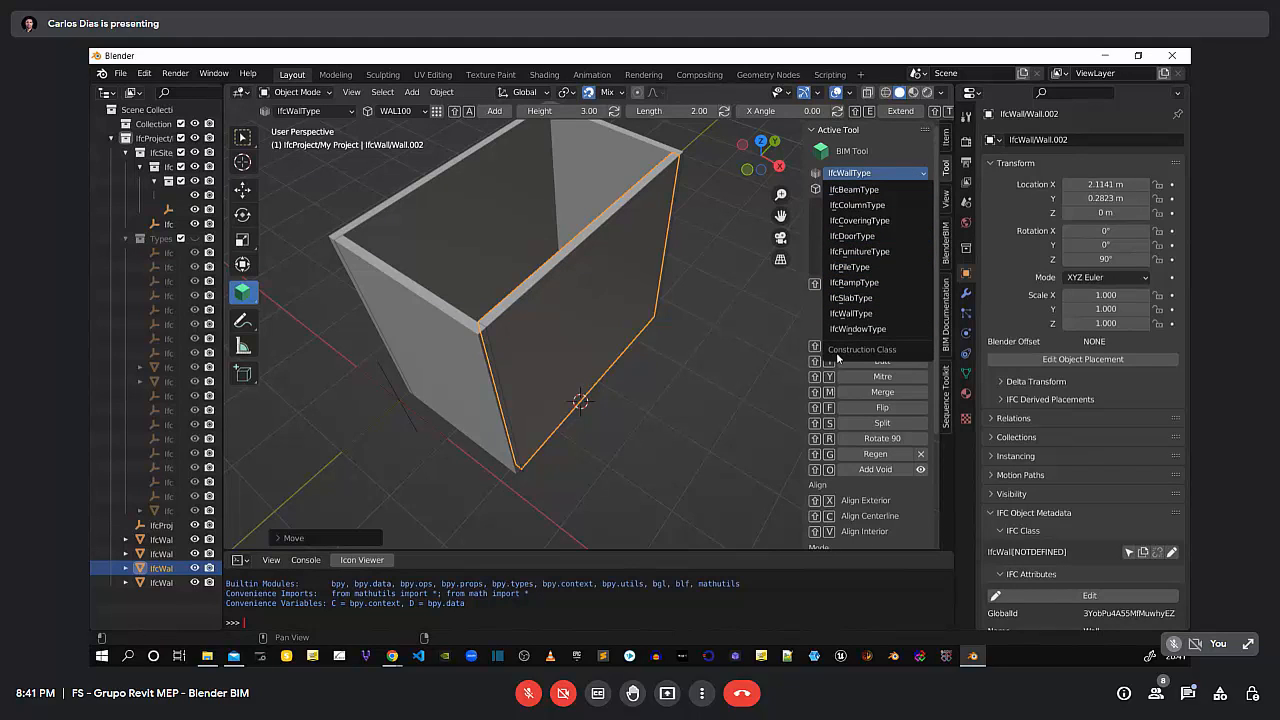
left_click(878, 237)
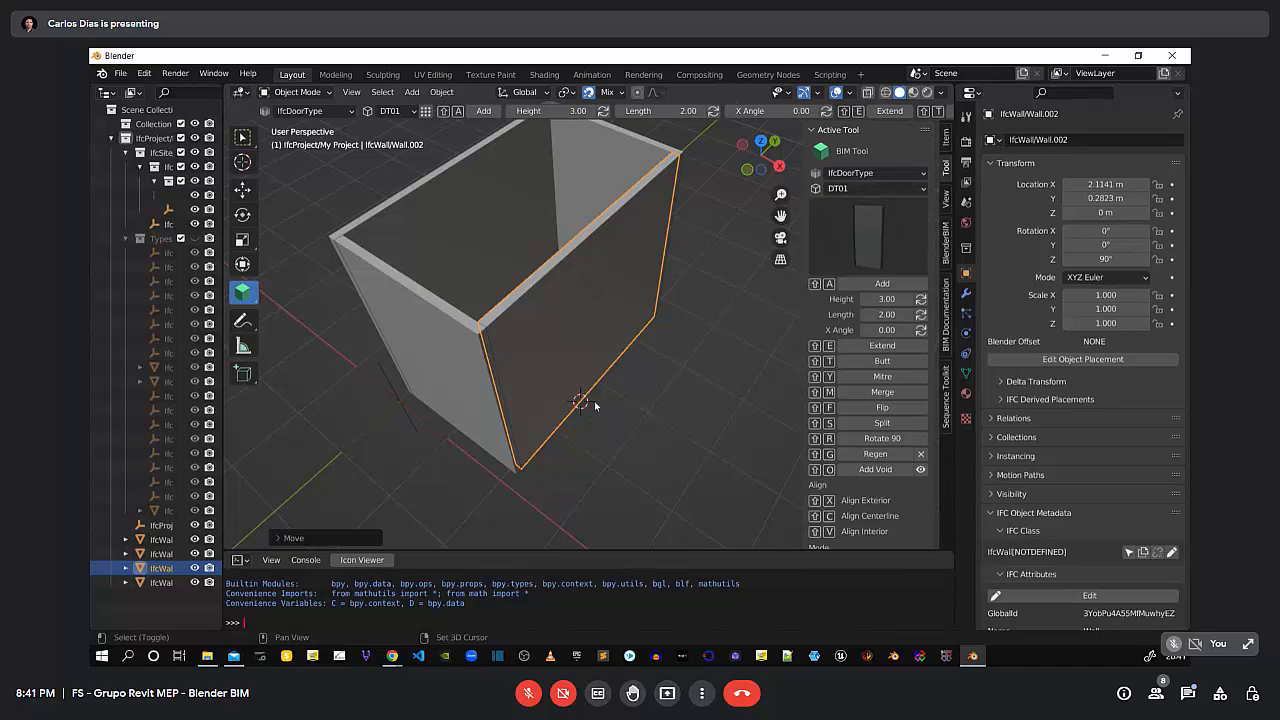
key("shift+a")
Raise the door about 0.48 m vertically and regenerate it so the wall opening follows
middle_click_drag(656, 401, 548, 336)
left_click(625, 412)
scroll(590, 302, "up", 4)
left_click(587, 305)
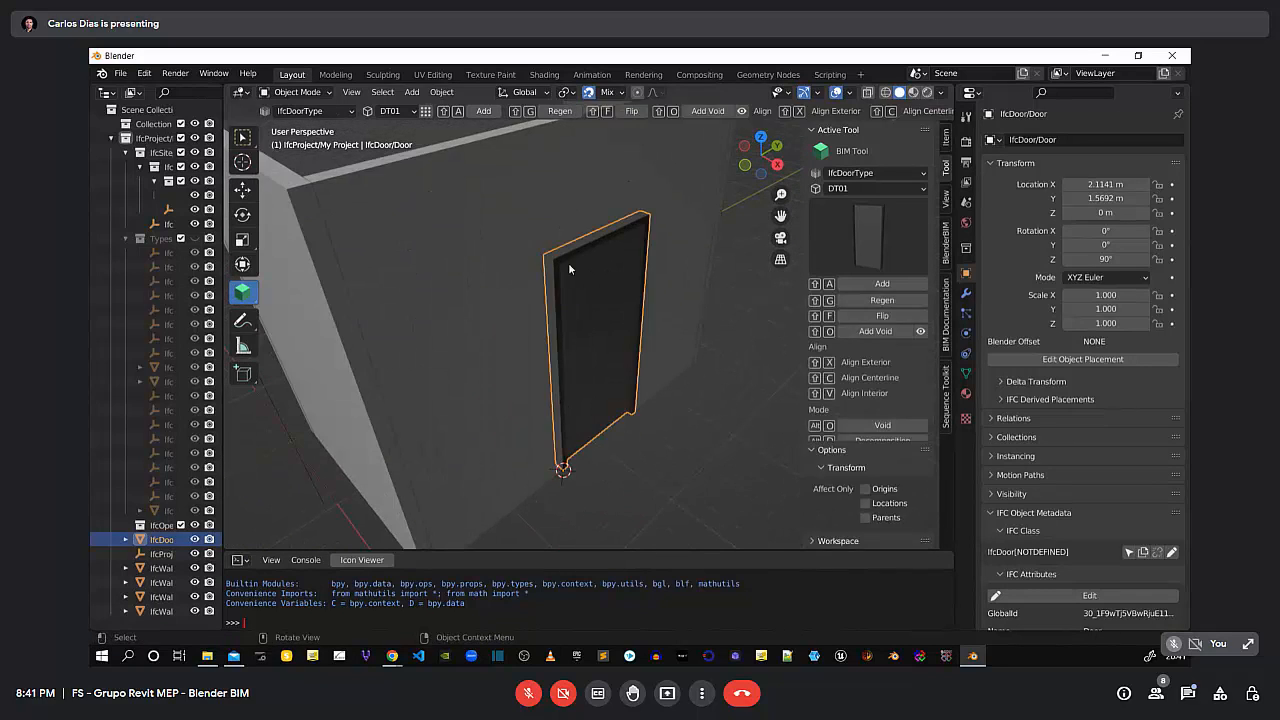
left_click(604, 230)
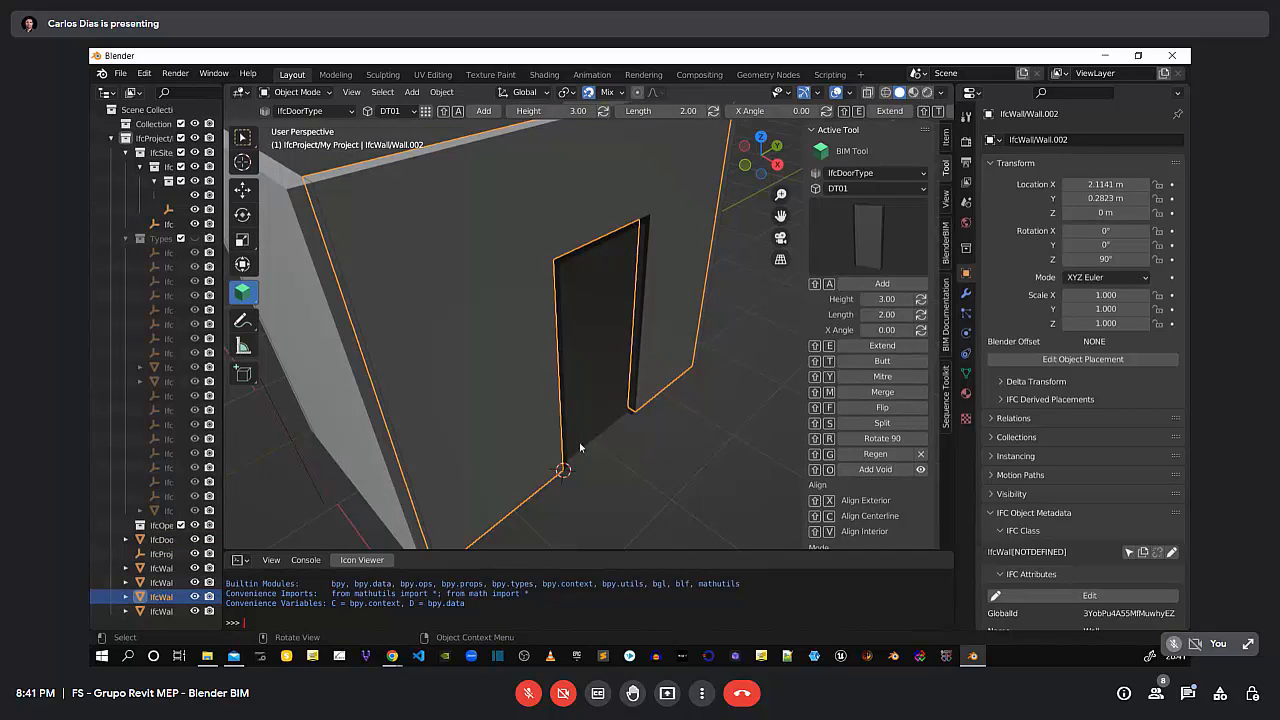
left_click(614, 374)
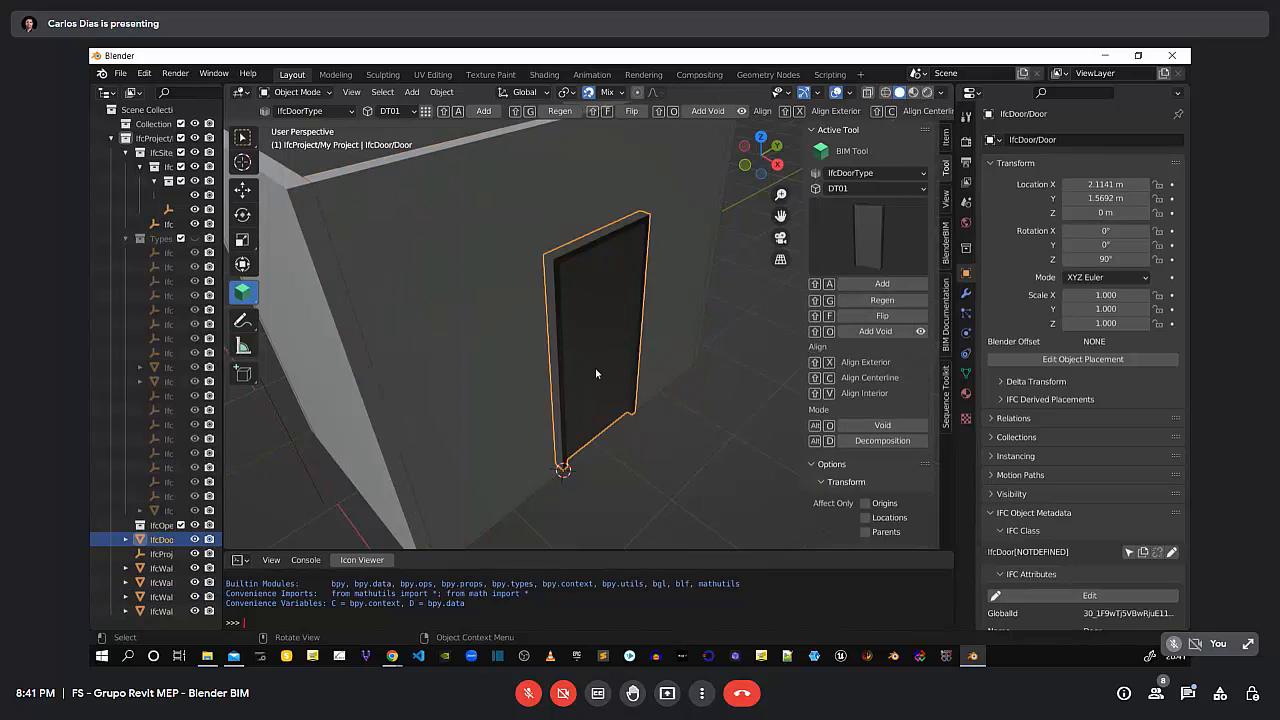
key("g")
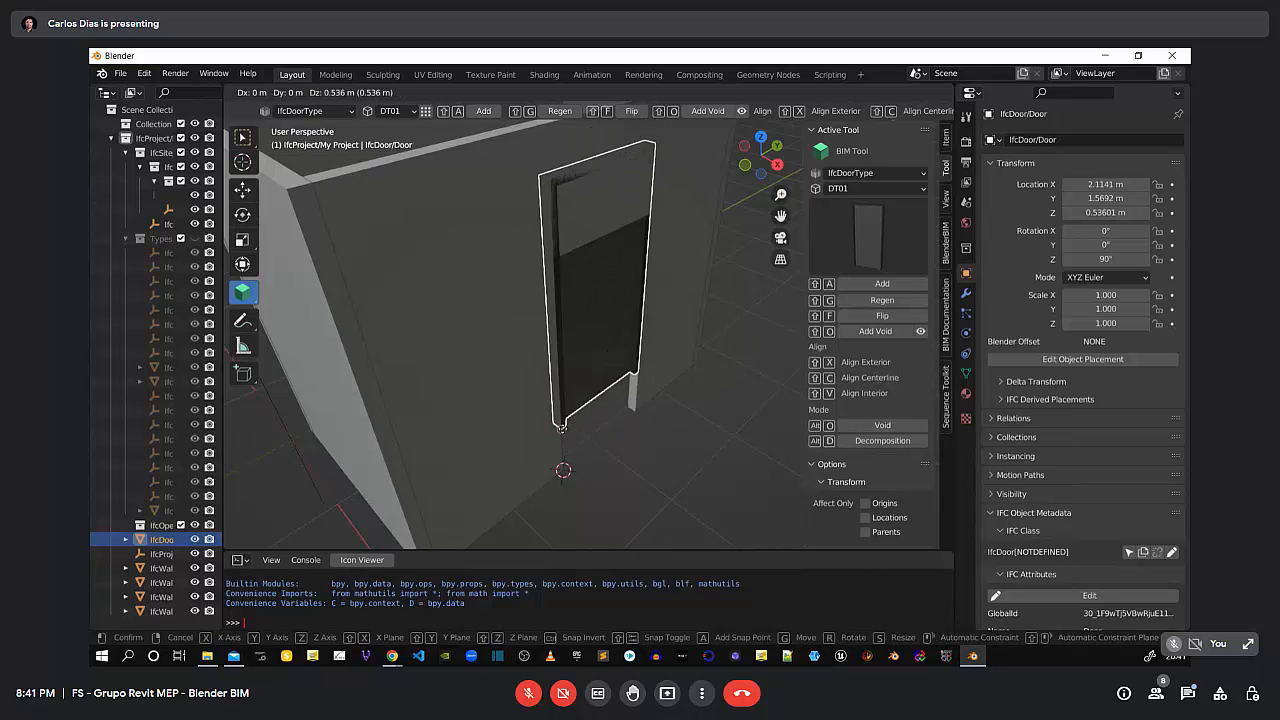
scroll(624, 348, "up", 1)
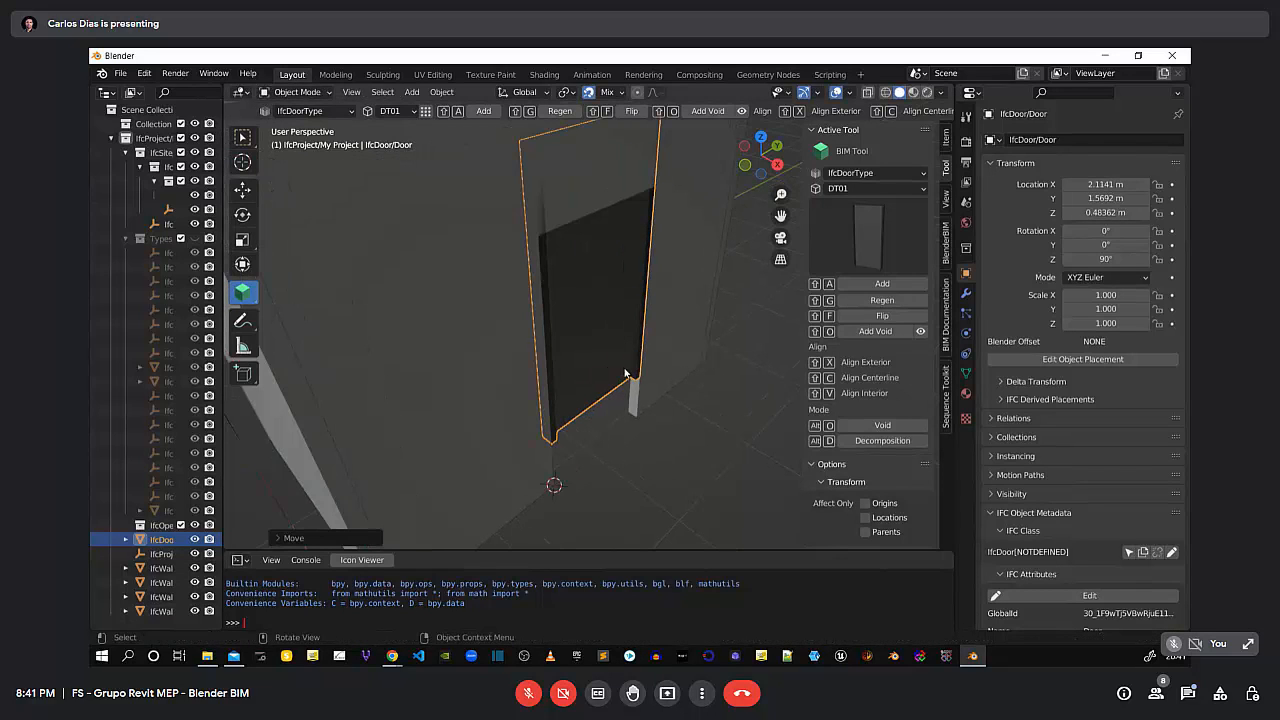
left_click(895, 301)
mouse_move(693, 412)
middle_mouse_down()
mouse_move(670, 364)
mouse_move(687, 392)
middle_mouse_up()
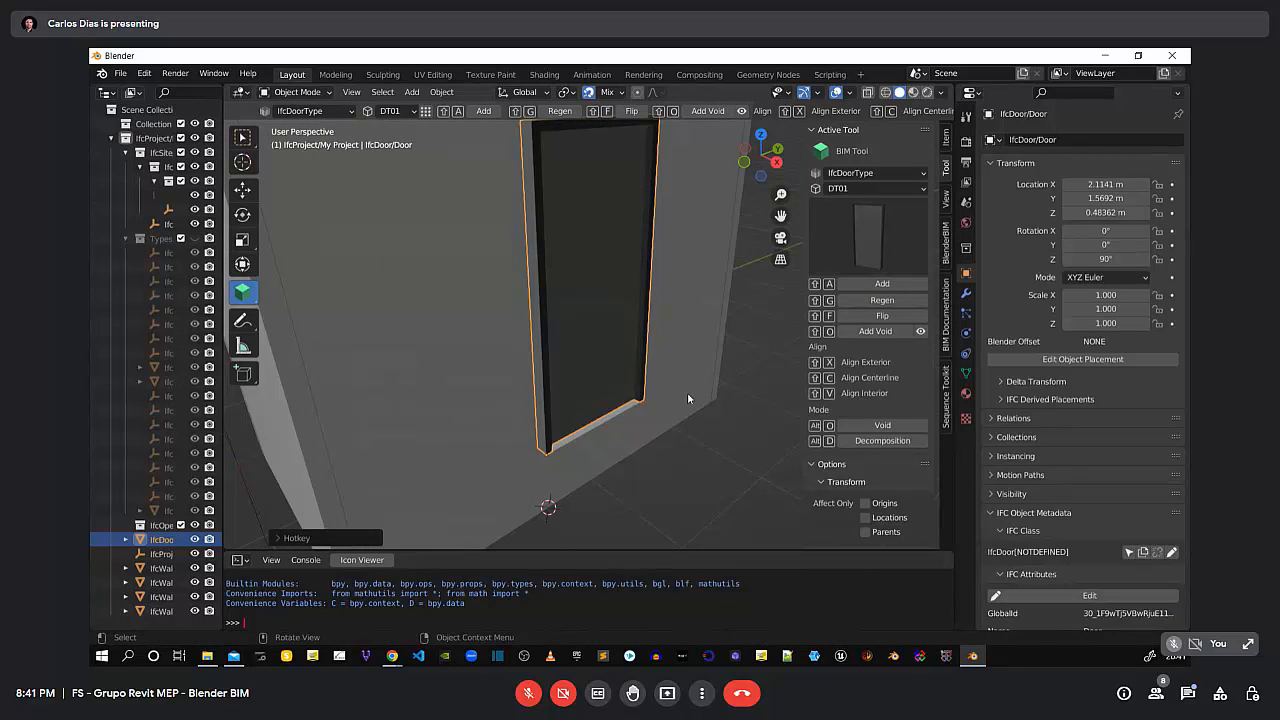
Undo the door's regeneration and its upward move, and inspect the opening in the wall
key("ctrl+z")
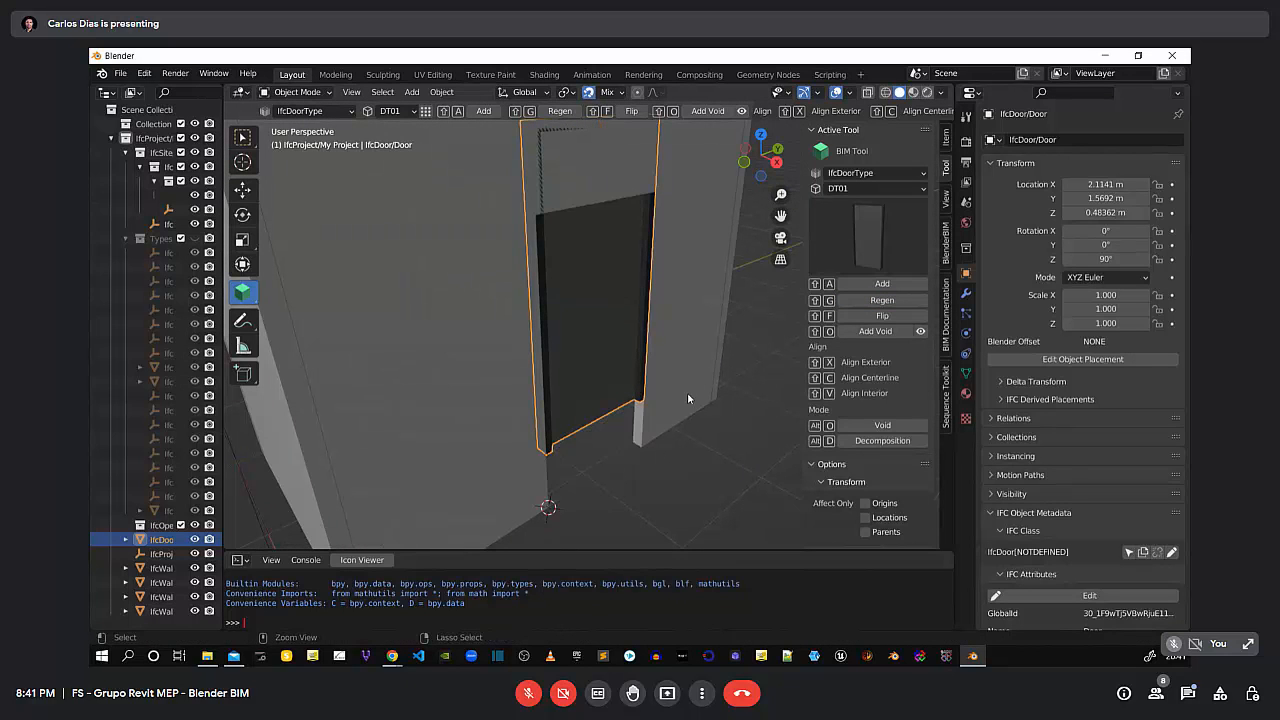
key("ctrl+z")
middle_click_drag(687, 394, 531, 207)
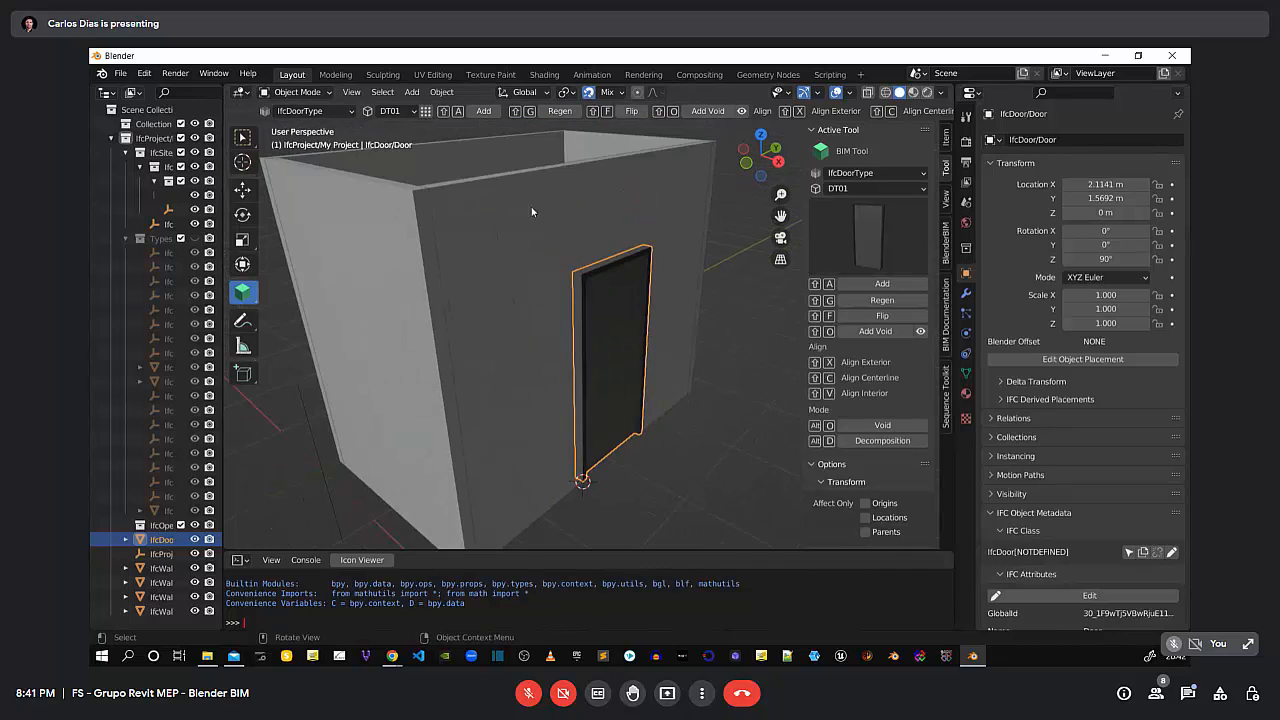
left_click(462, 278)
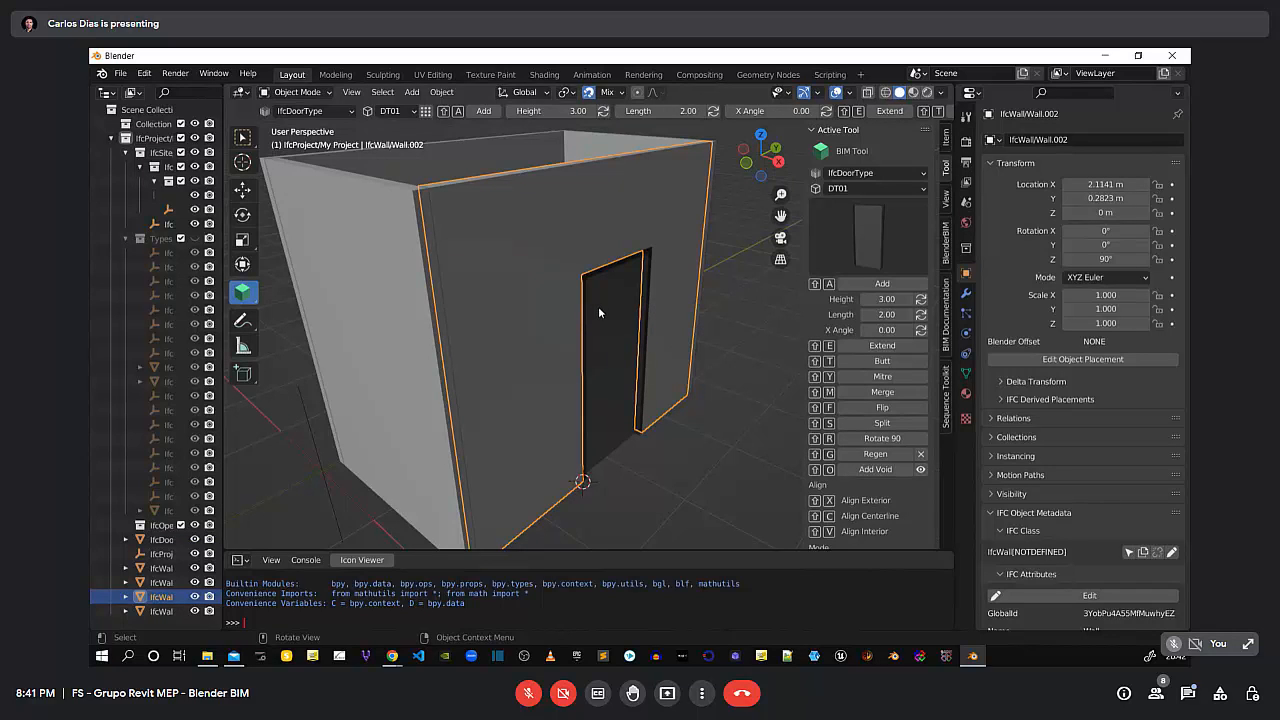
scroll(643, 401, "down", 3)
middle_click_drag(643, 403, 646, 458)
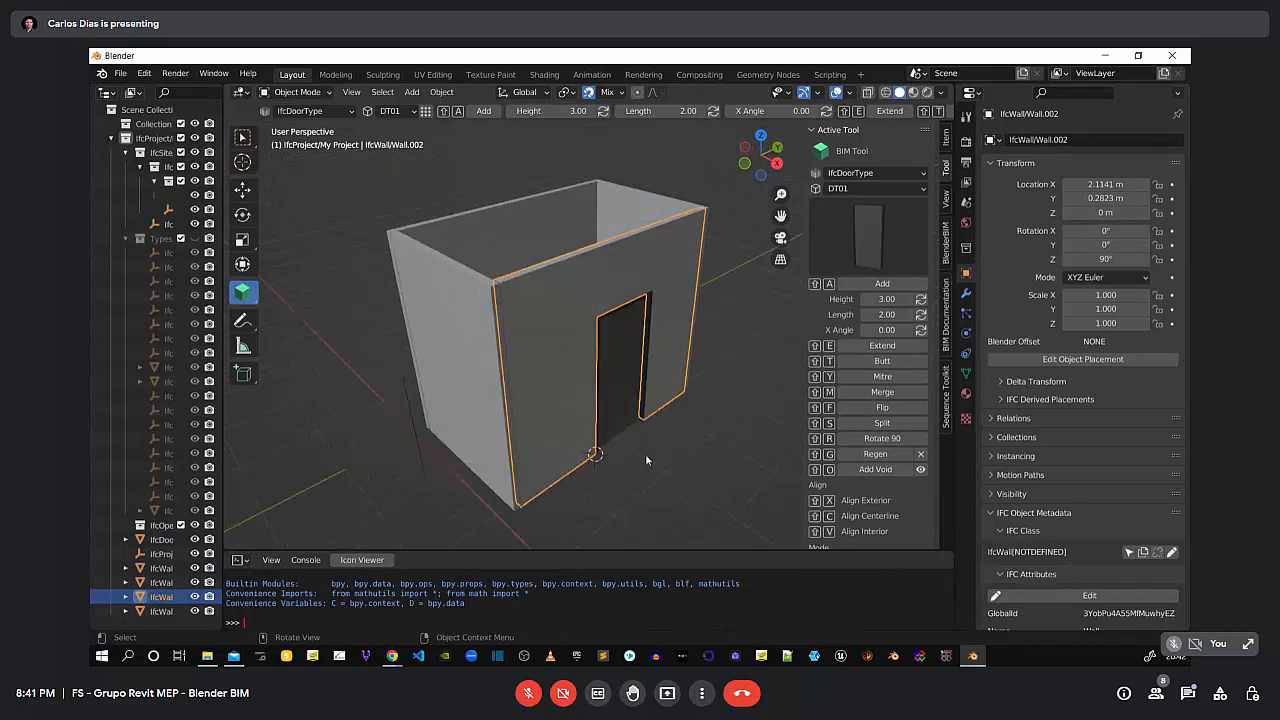
left_click(646, 456)
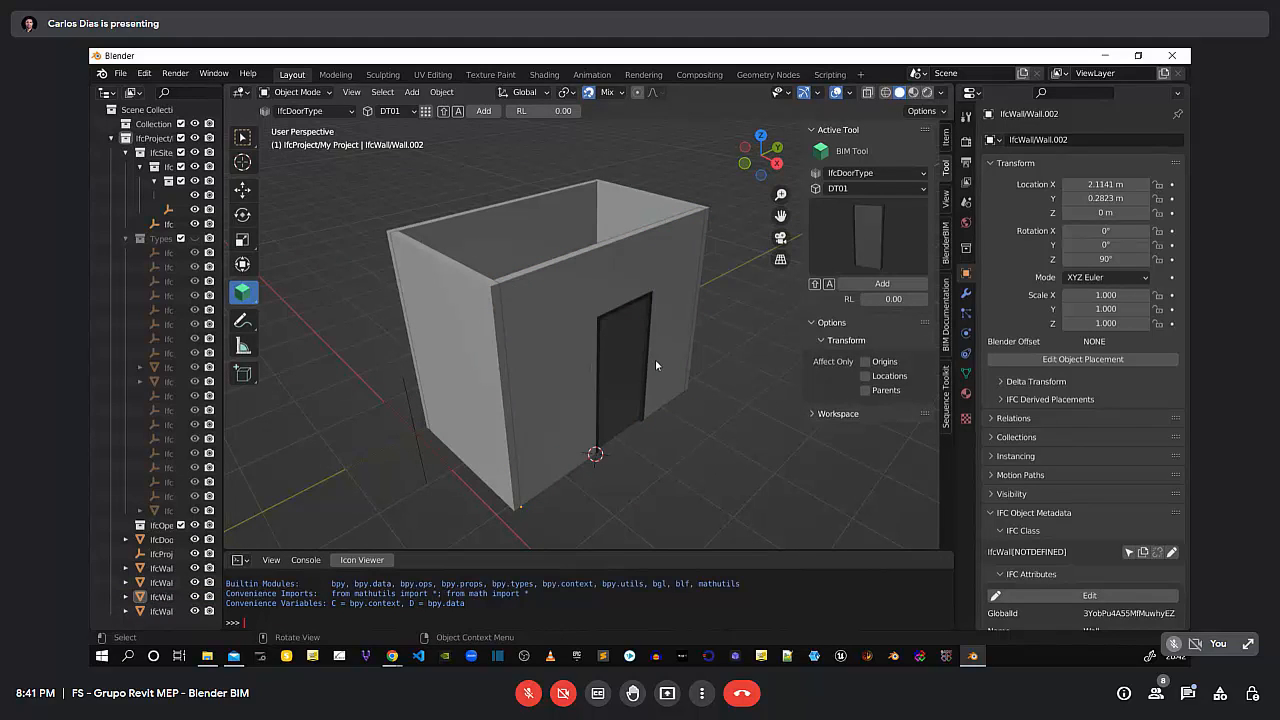
Place the 3D cursor on the base edge of the end wall beside the door wall and choose the IfcWindowType WT01
middle_click_drag(738, 480, 590, 409)
scroll(560, 342, "down", 2)
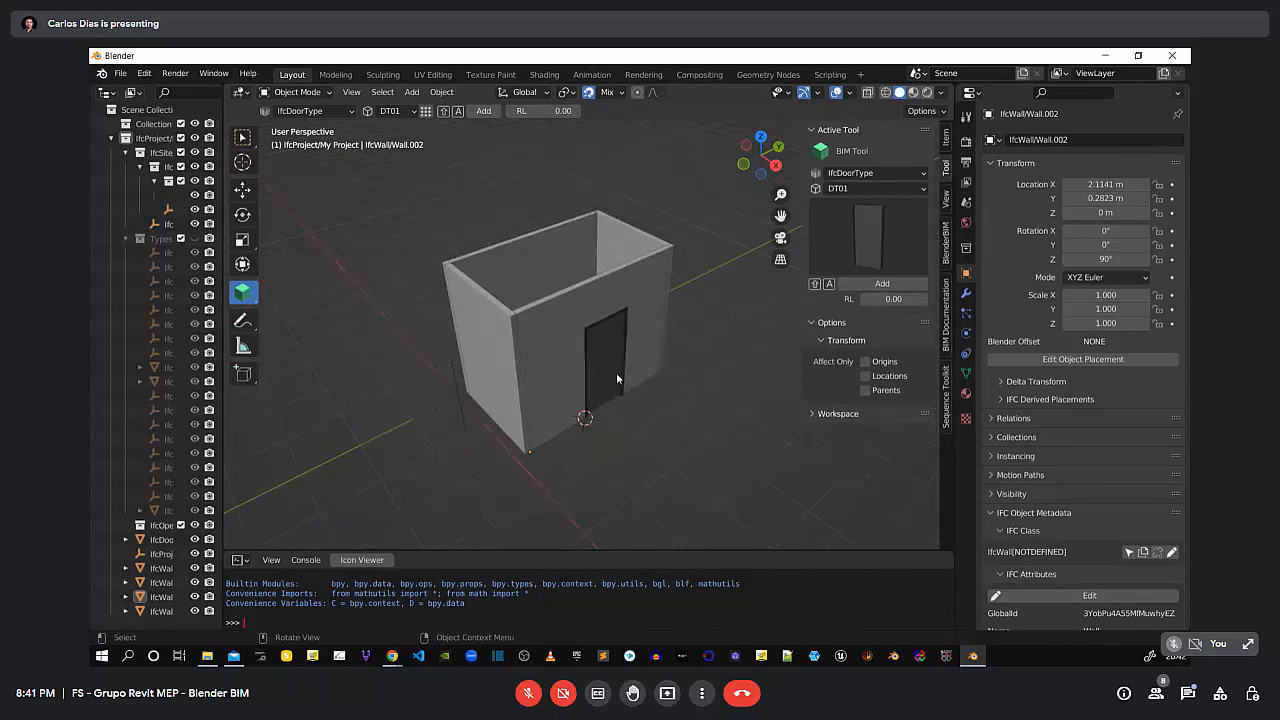
middle_click_drag(606, 358, 634, 400, "shift")
middle_click_drag(801, 375, 630, 423)
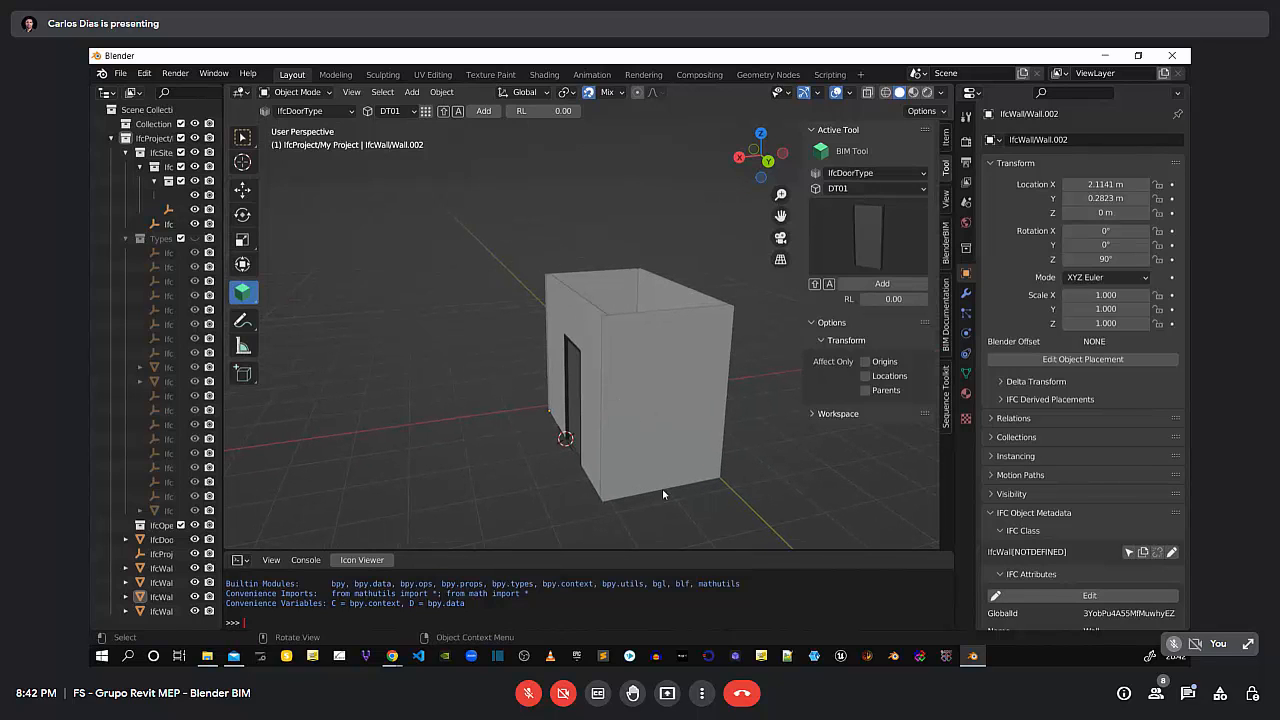
right_click_drag(672, 489, 684, 486, "shift")
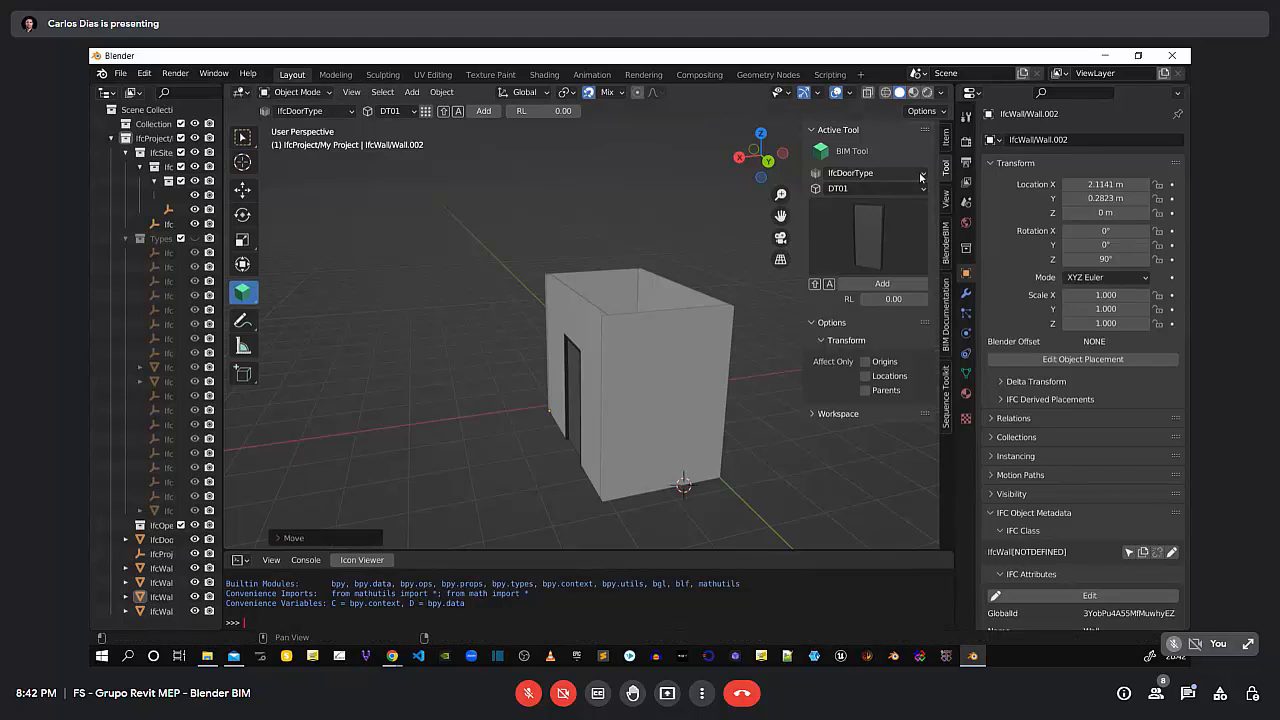
left_click(875, 173)
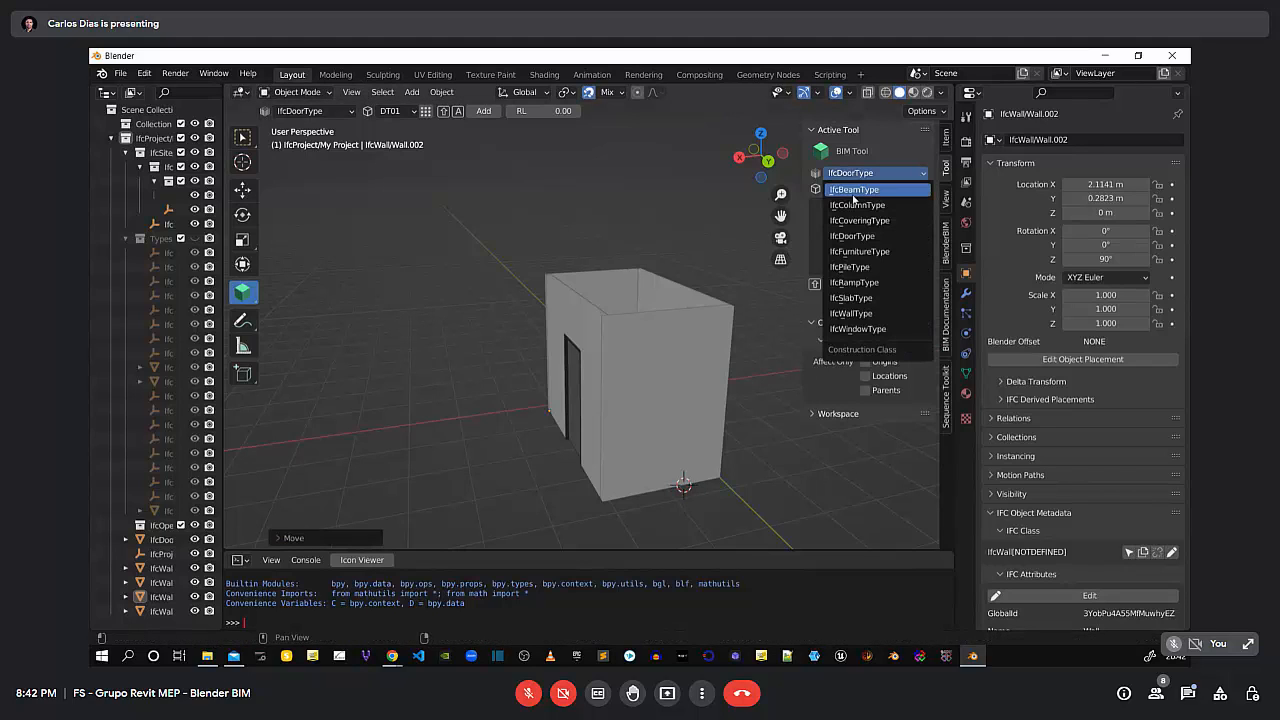
left_click(853, 330)
key("shift")
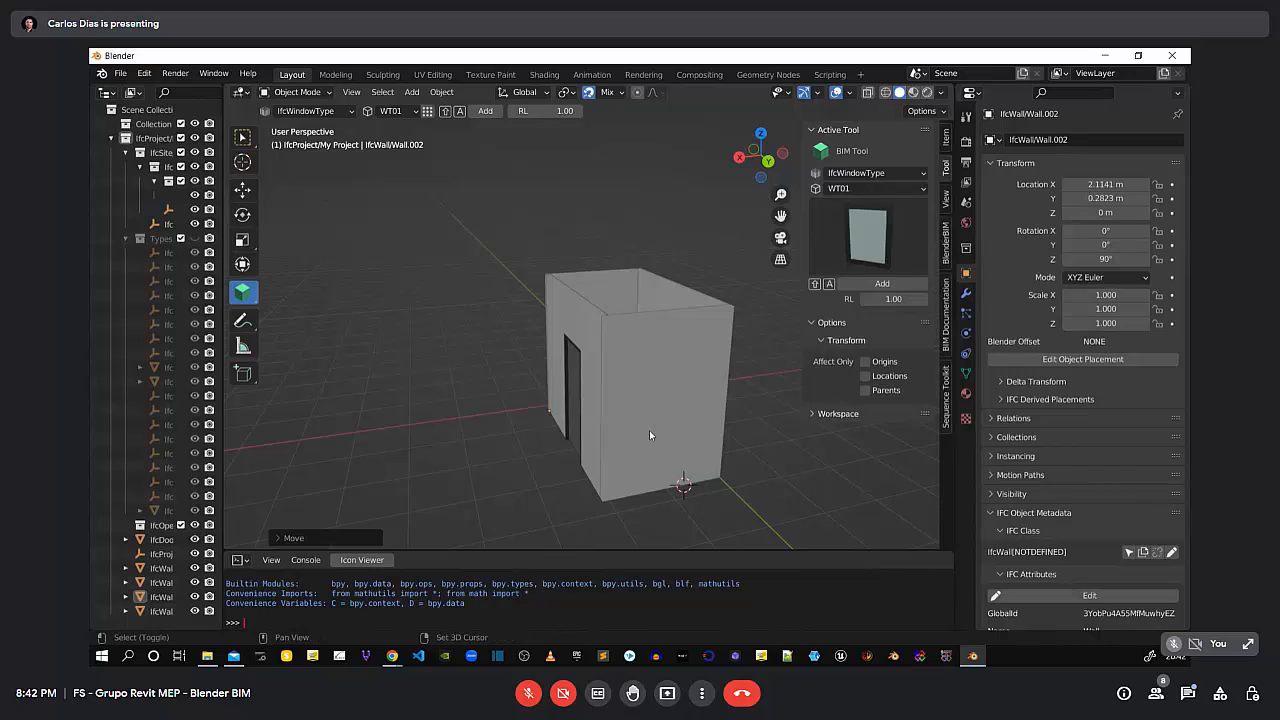
Add the WT01 window at the 3D cursor, raise it about 0.82 m along Z and regenerate it
key("shift+a")
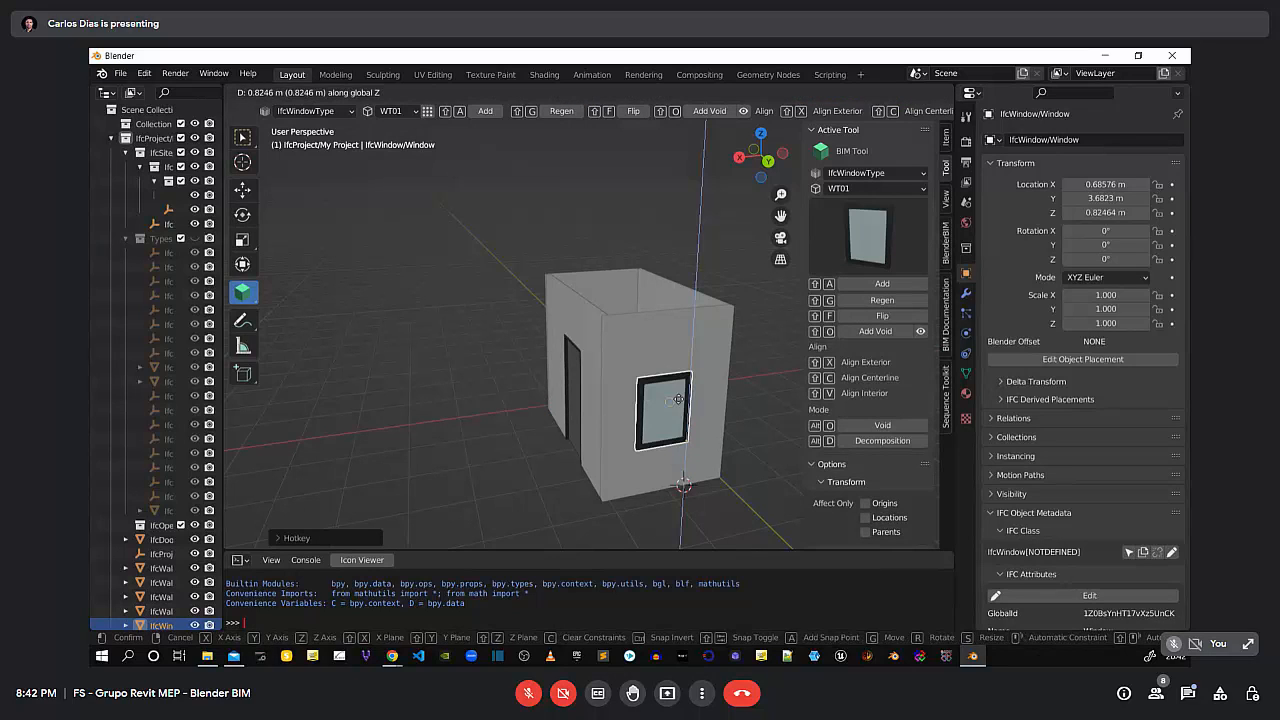
left_click(676, 404)
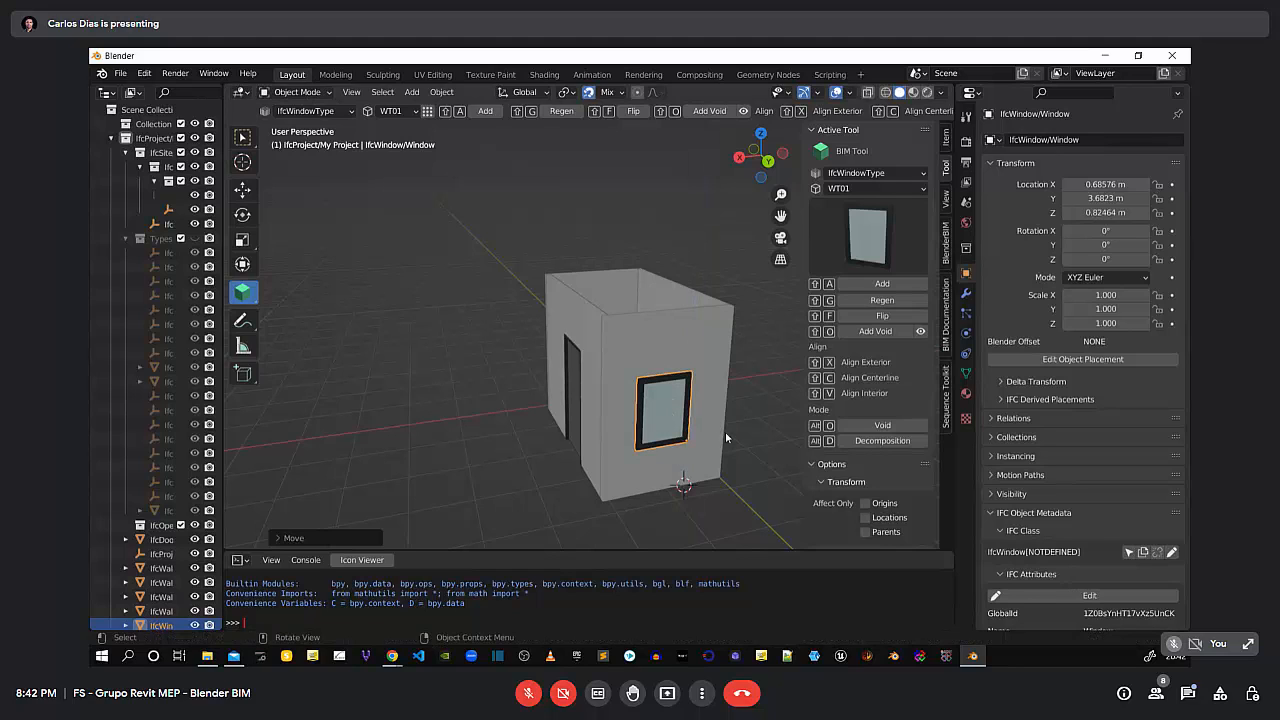
left_click(882, 301)
left_click(702, 513)
middle_click_drag(641, 510, 437, 234)
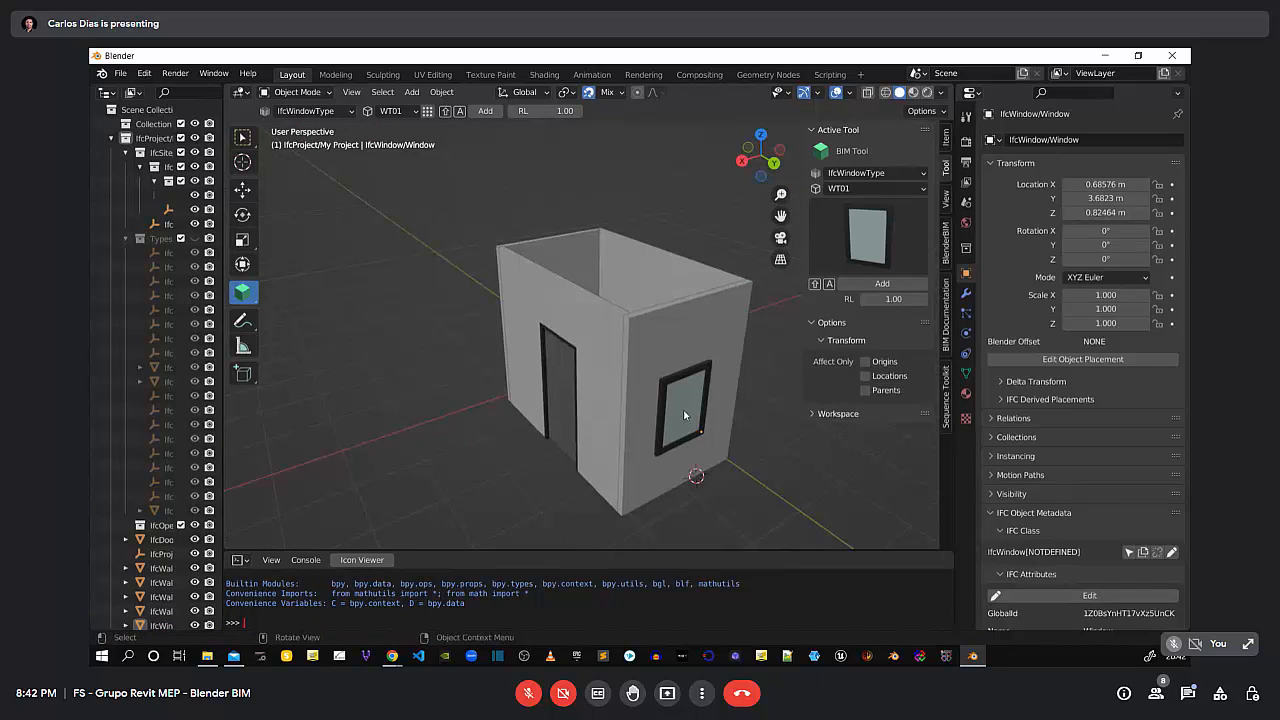
Undo the window's regeneration, its upward move and its addition
key("ctrl+z")
key("ctrl+z")
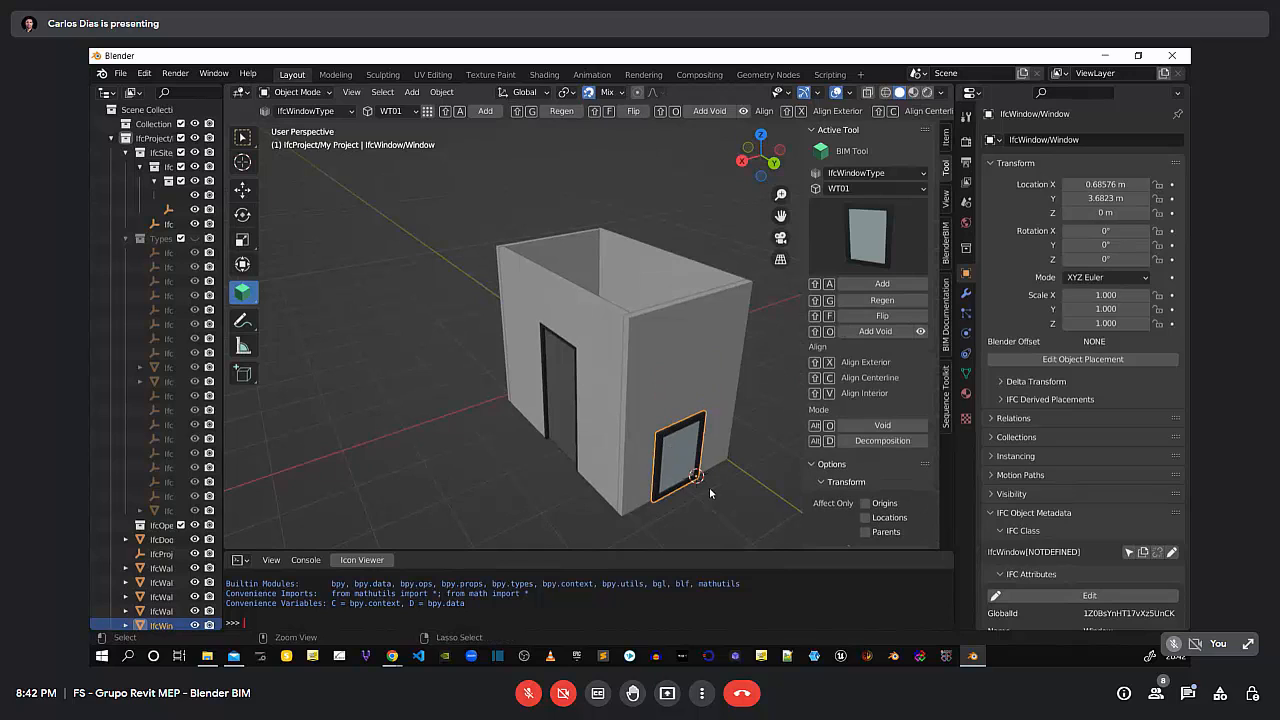
key("ctrl+z")
Add a WT01 window to the selected end wall at the 3D cursor
left_click(686, 329)
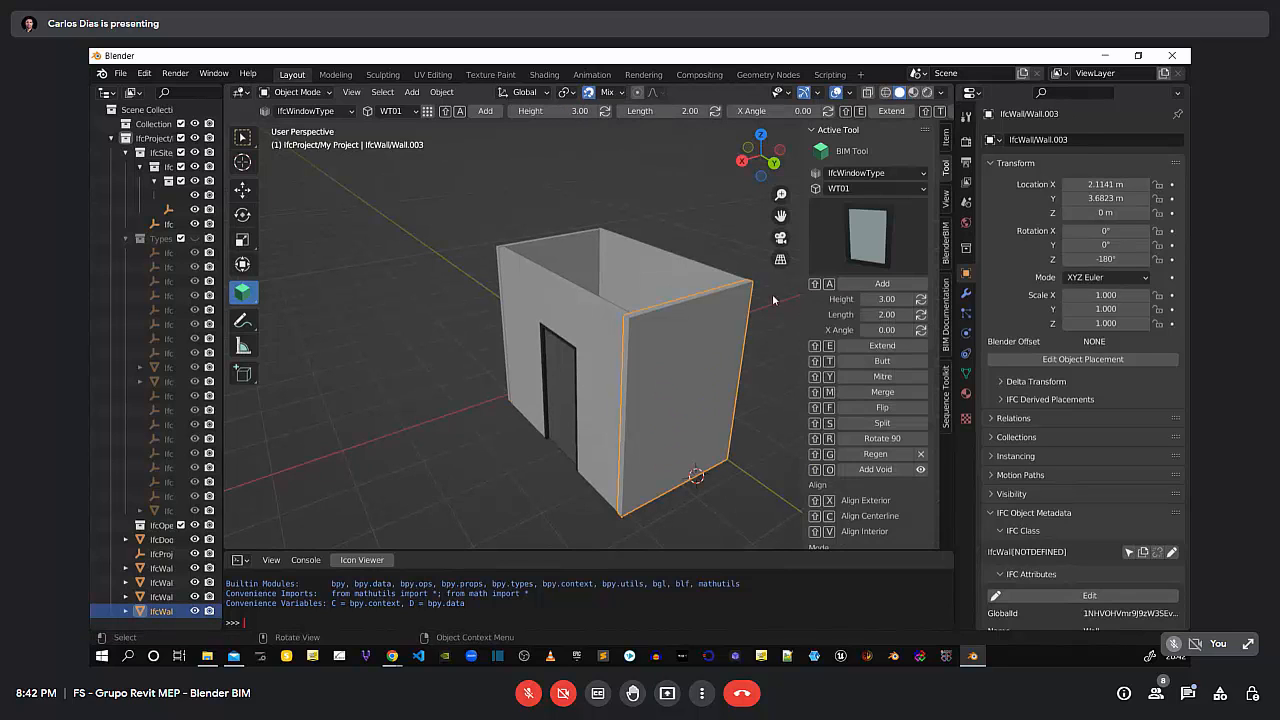
left_click(904, 284)
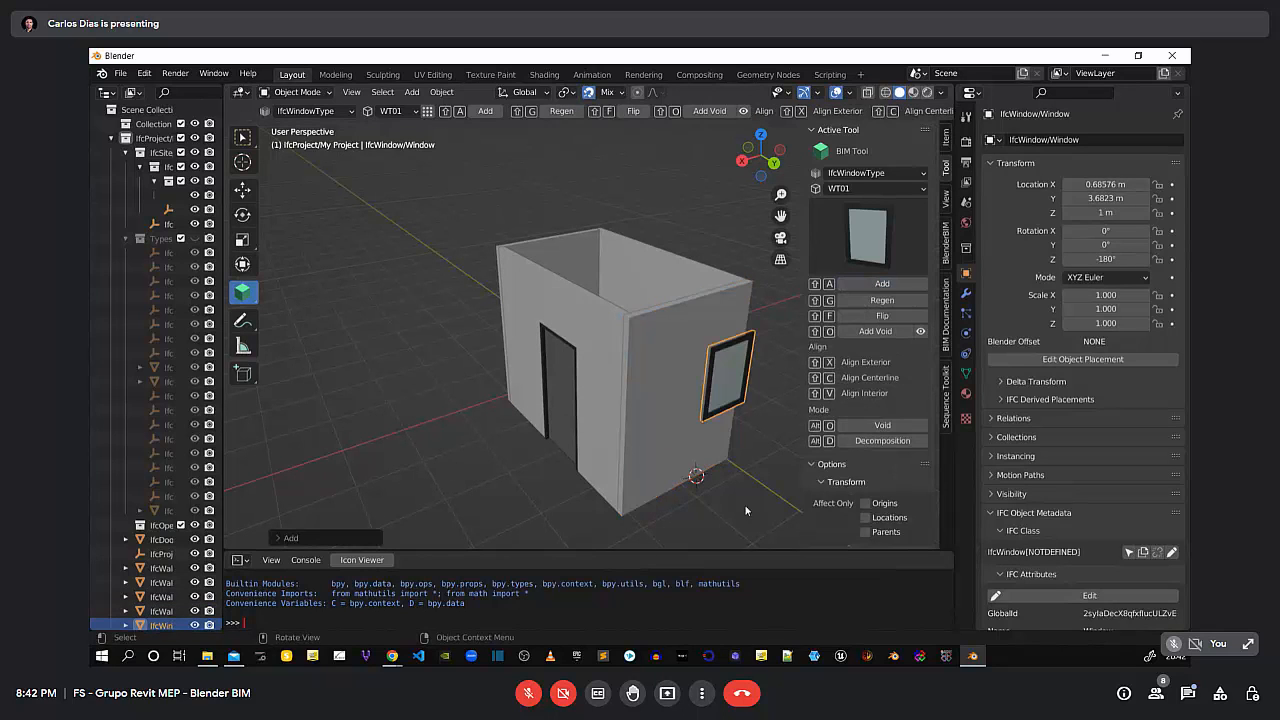
middle_click_drag(657, 459, 627, 430)
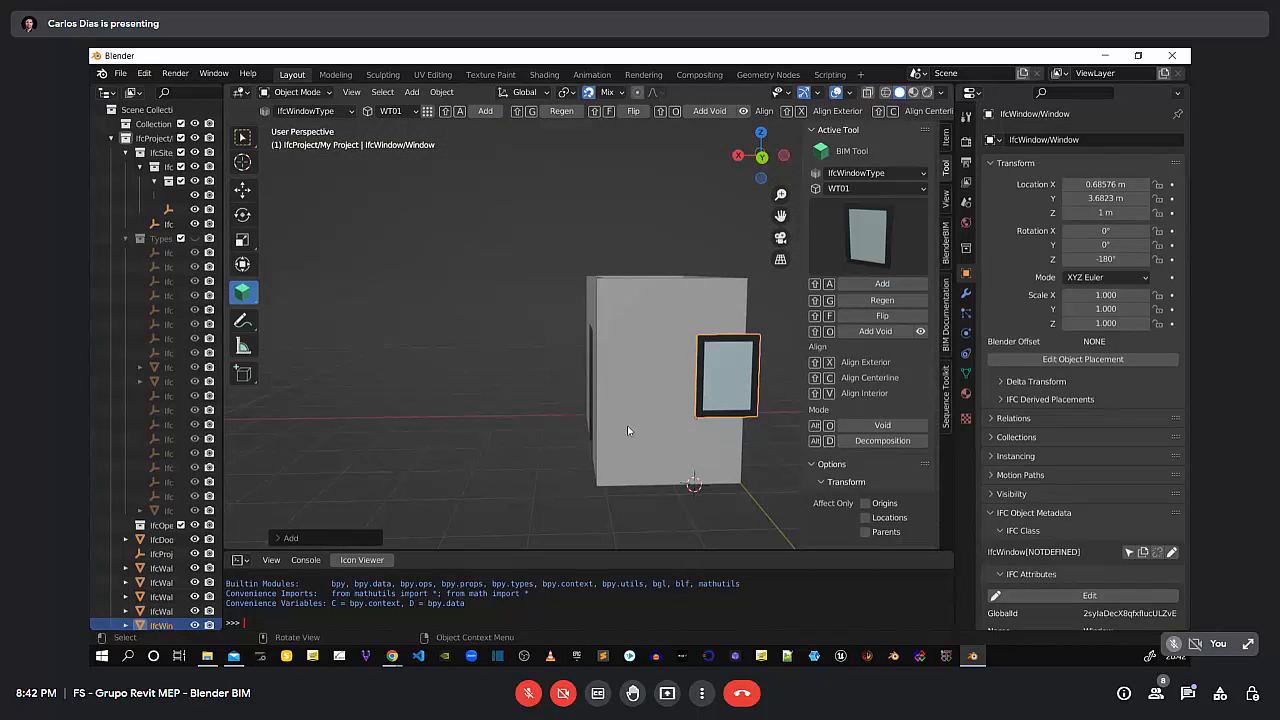
key("g")
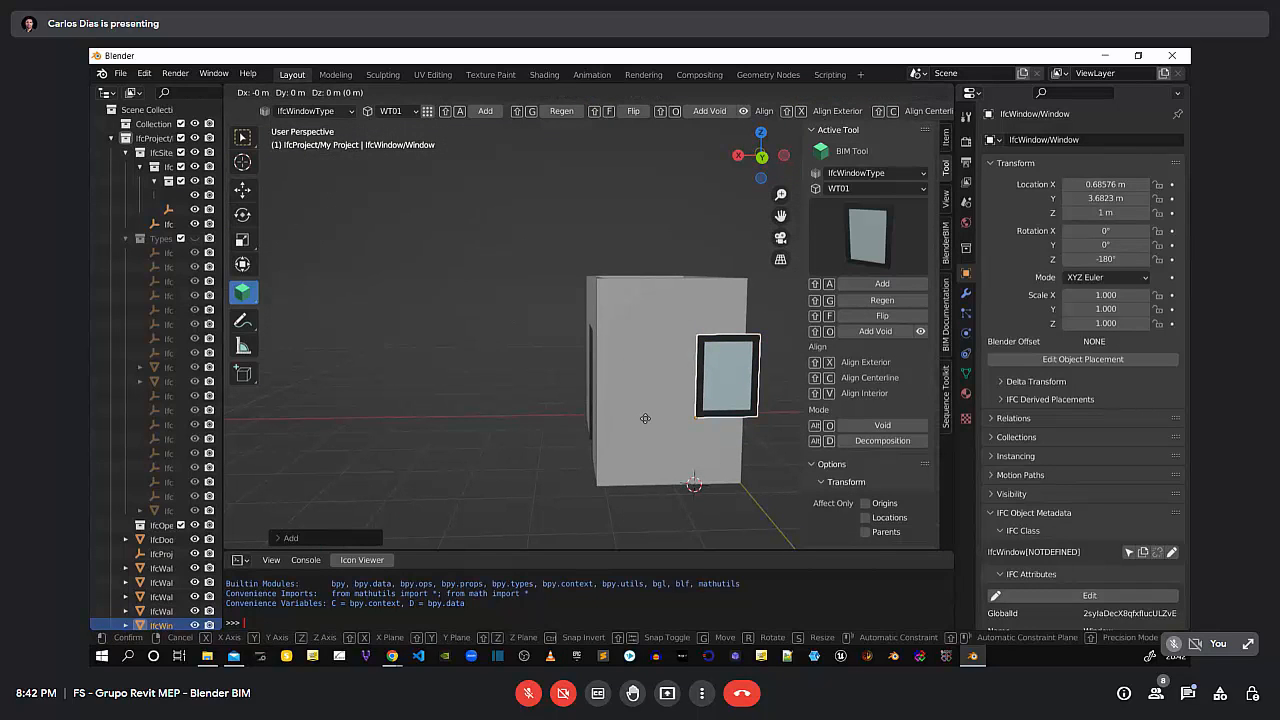
key("x")
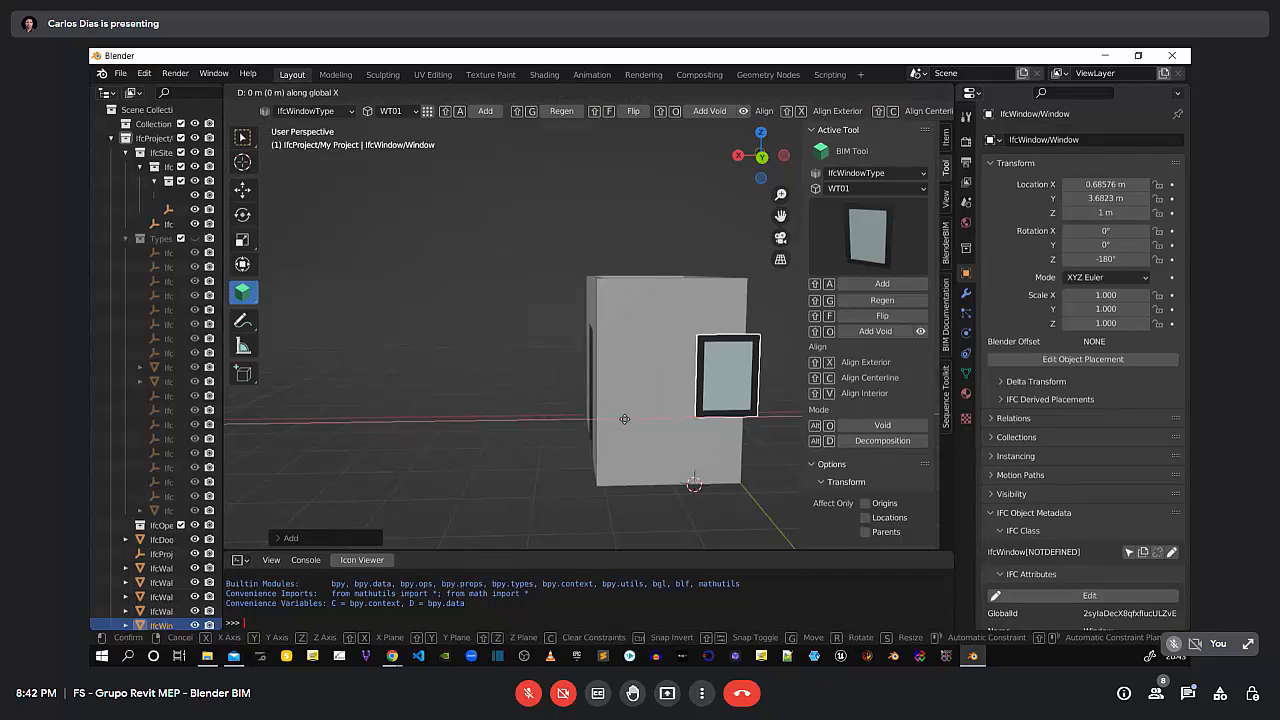
key("Escape")
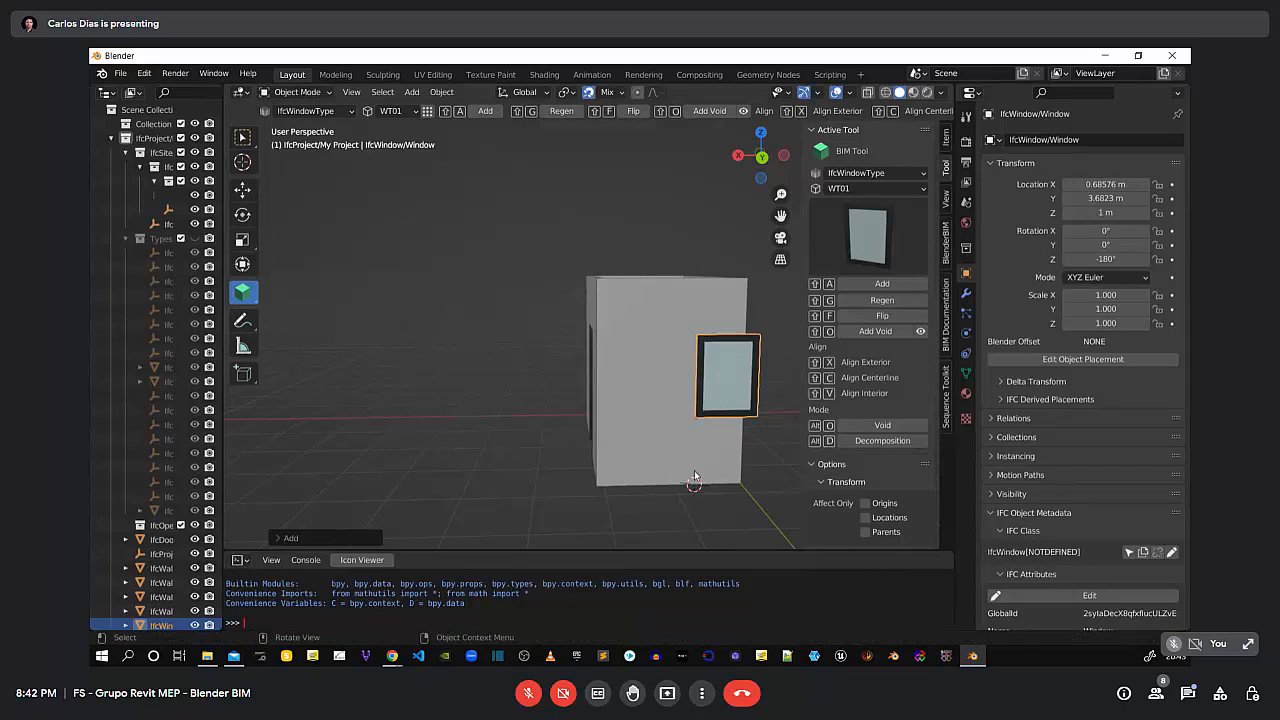
Turn off snapping, move the window about 0.65 m along X toward the wall's middle and update its opening
left_click(588, 92)
key("g")
key("x")
left_click(684, 412)
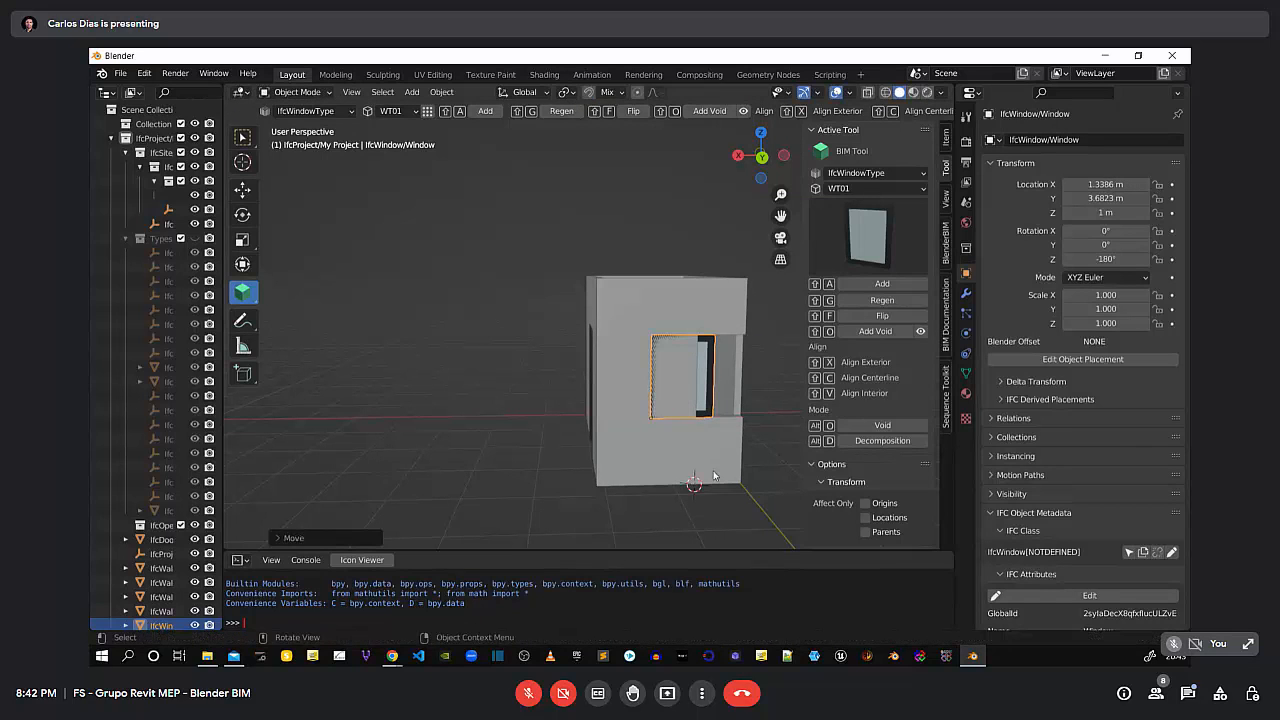
key("shift+o")
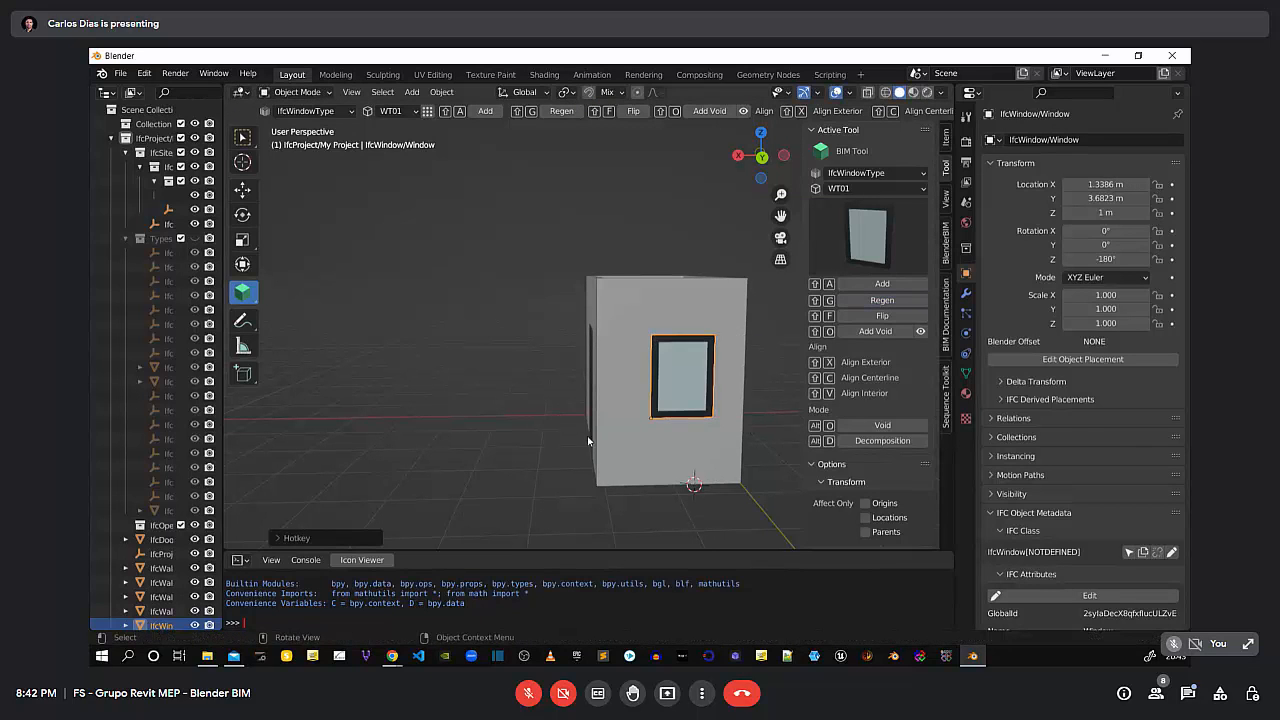
Deselect the window and widen the Outliner so the full object names can be read
middle_click_drag(588, 440, 726, 428)
left_click(726, 428)
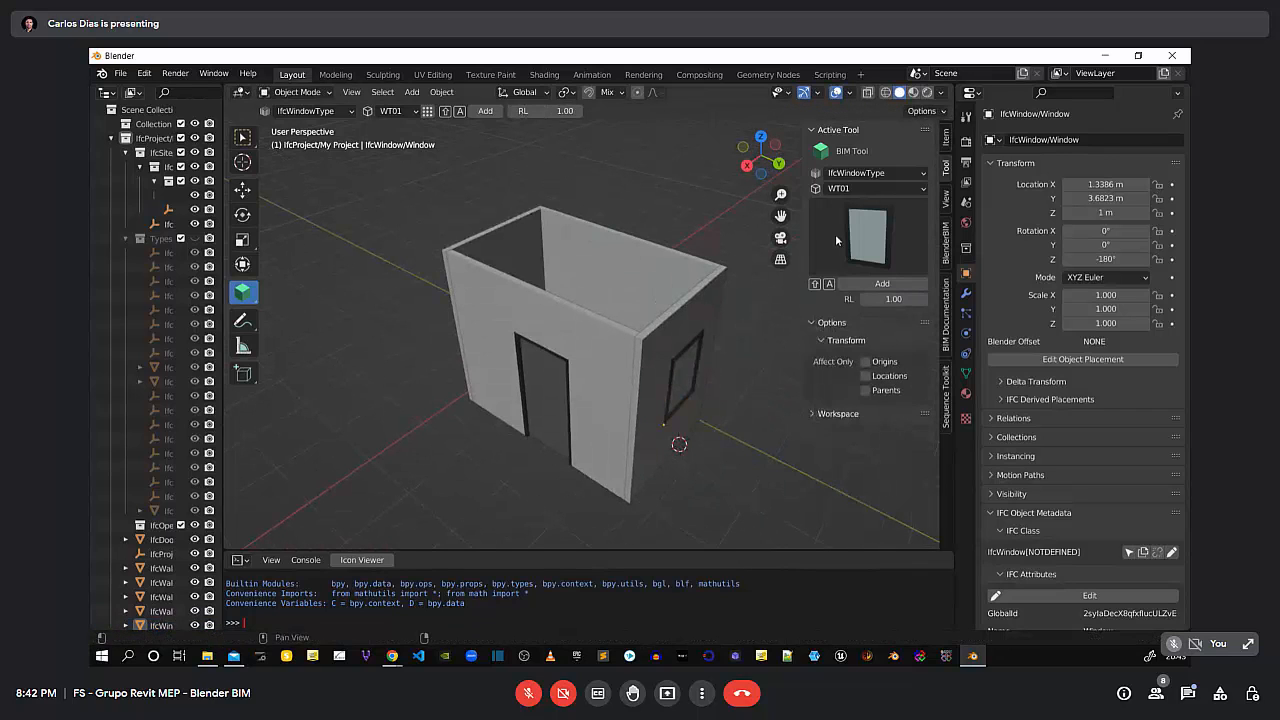
scroll(615, 444, "up", 4)
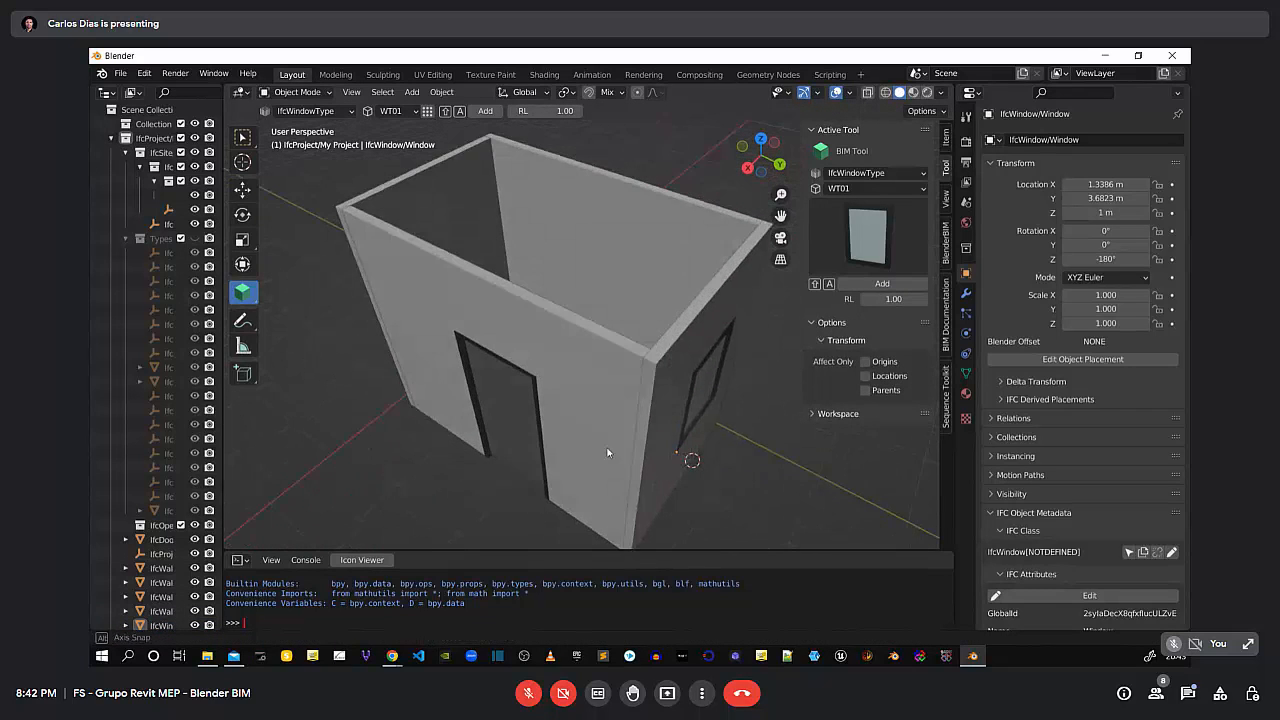
scroll(607, 453, "down", 3)
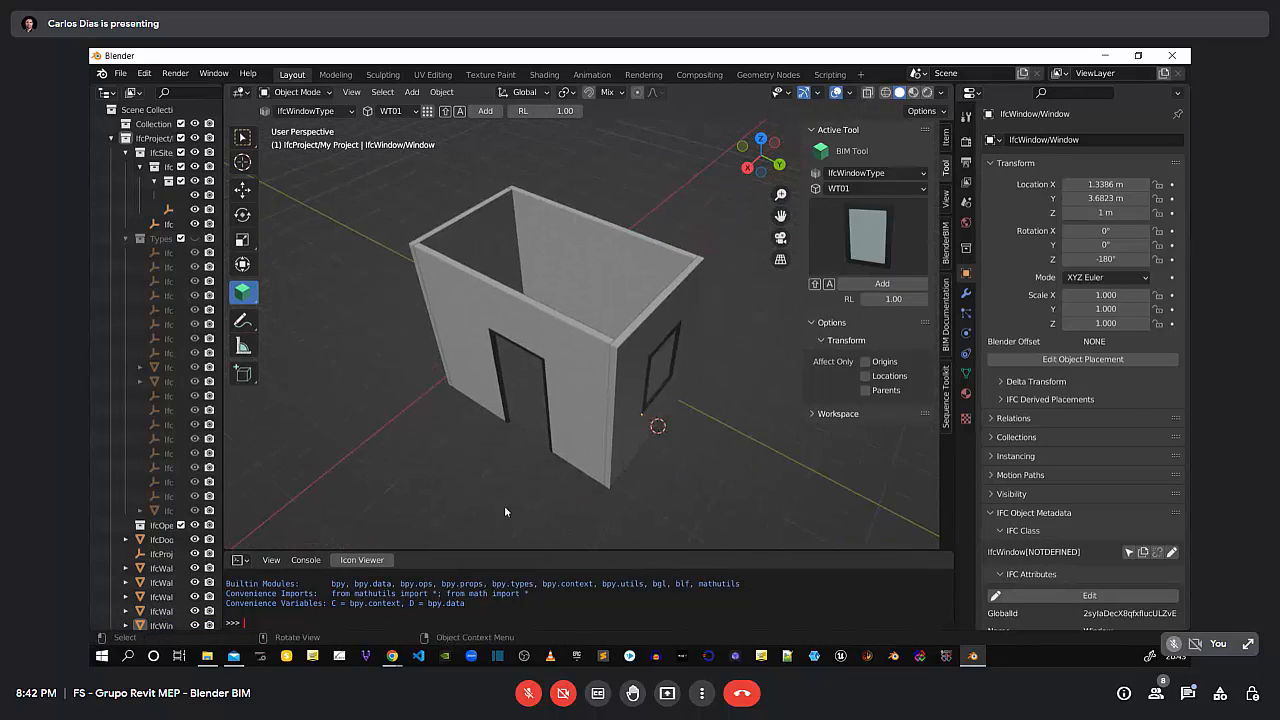
middle_click_drag(505, 511, 672, 408)
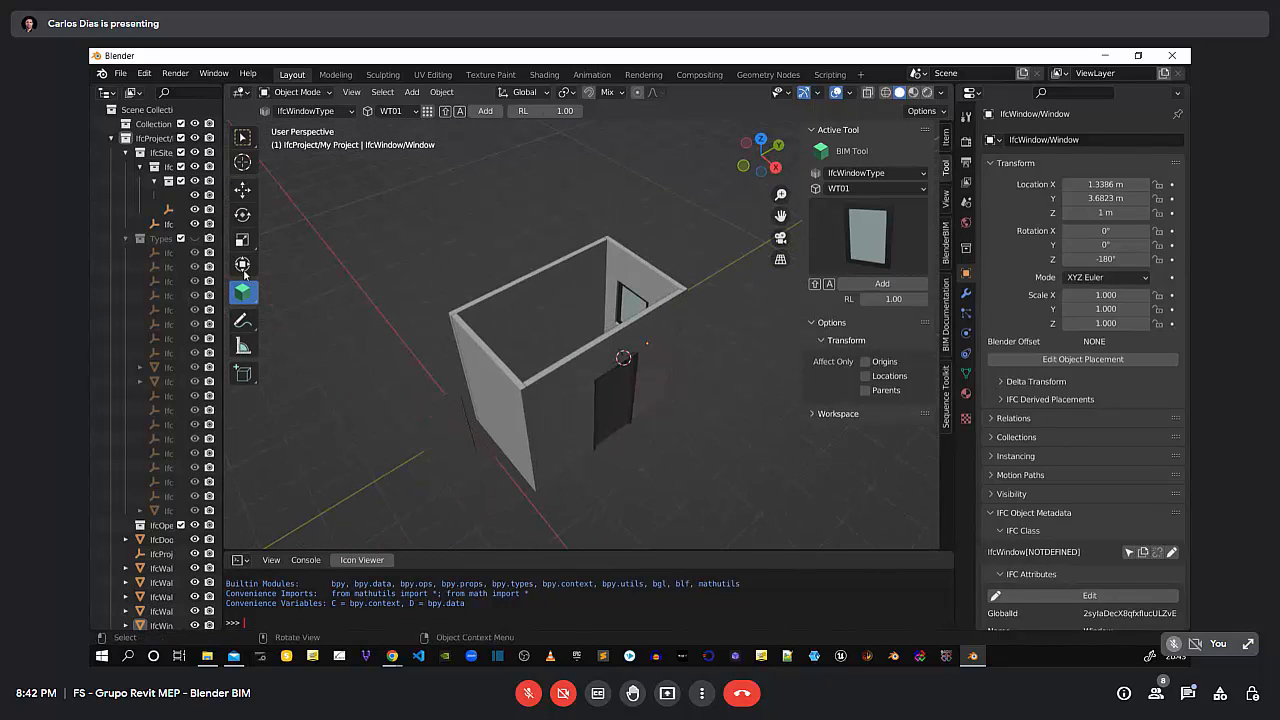
left_click_drag(222, 262, 257, 262)
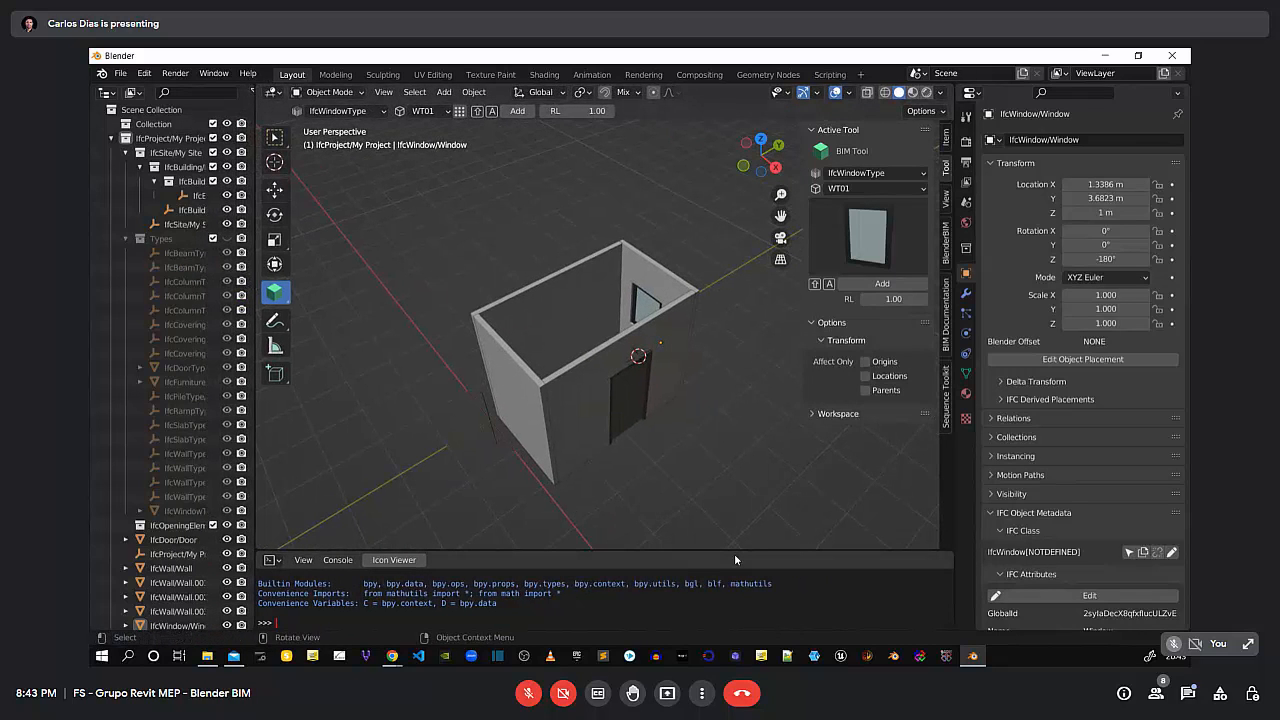
Shrink the Python console area to give the 3D viewport more height
scroll(708, 356, "up", 2)
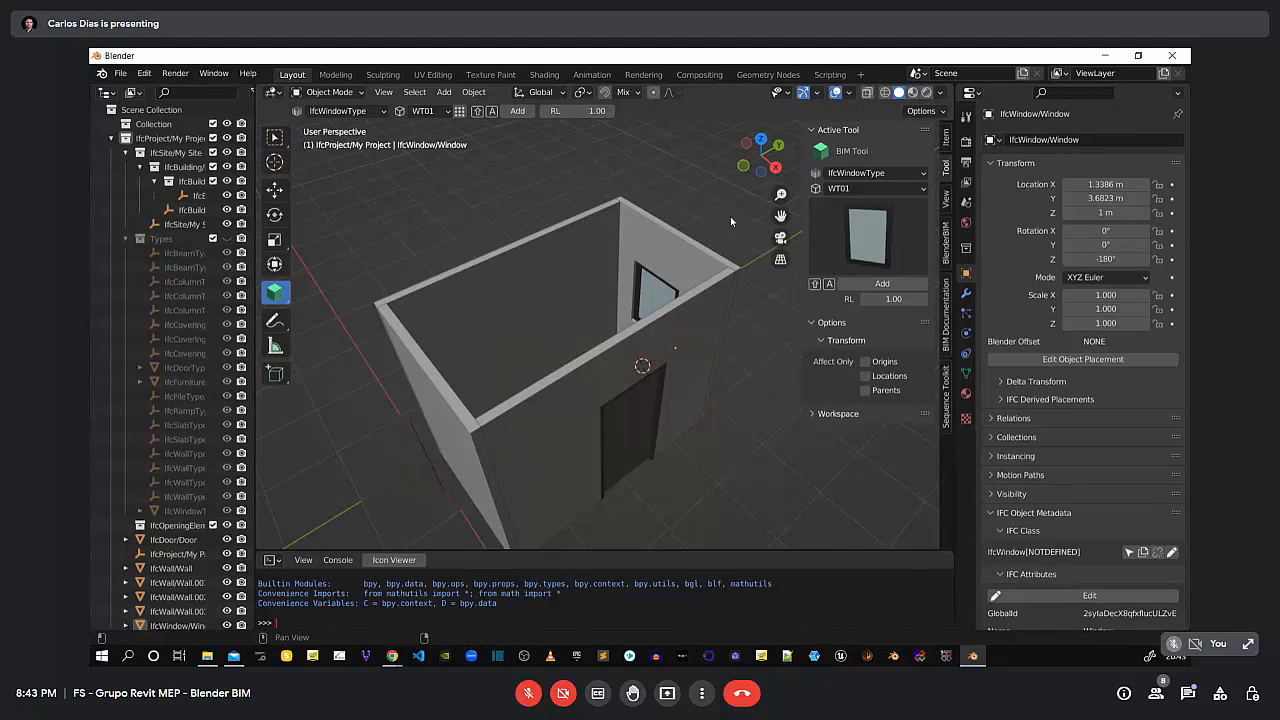
middle_click_drag(681, 446, 726, 323)
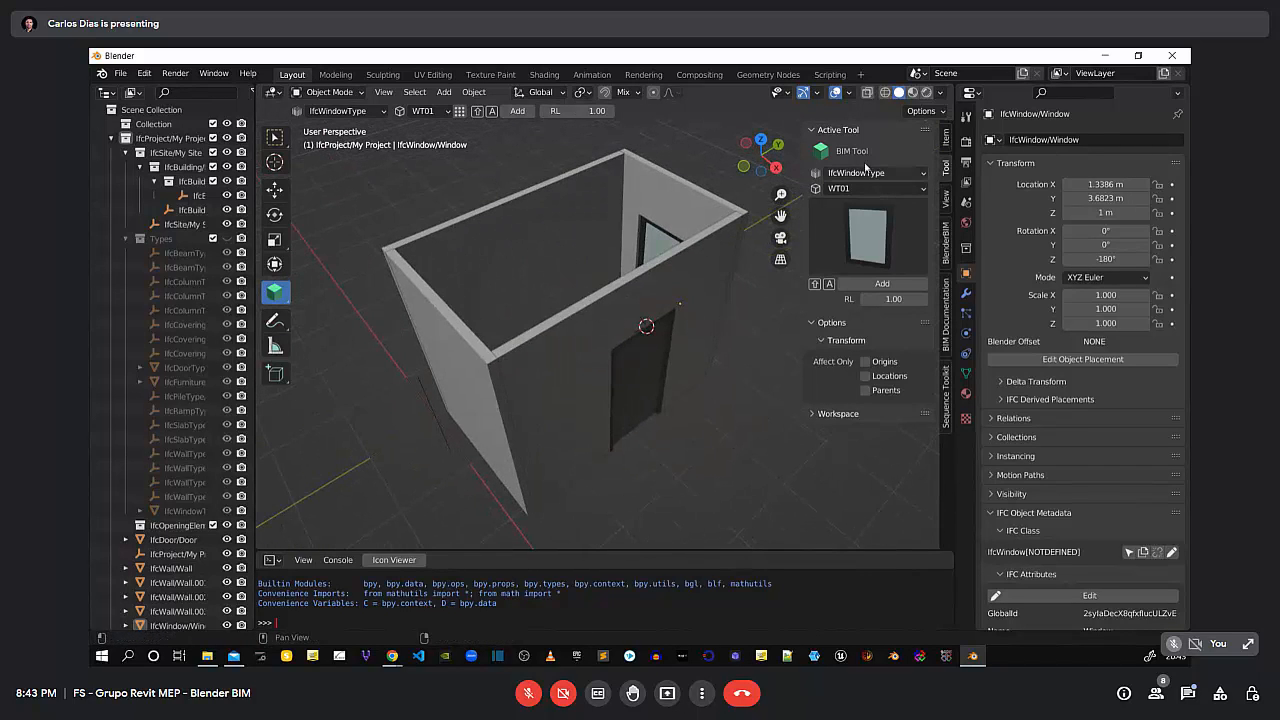
middle_click_drag(655, 467, 610, 462)
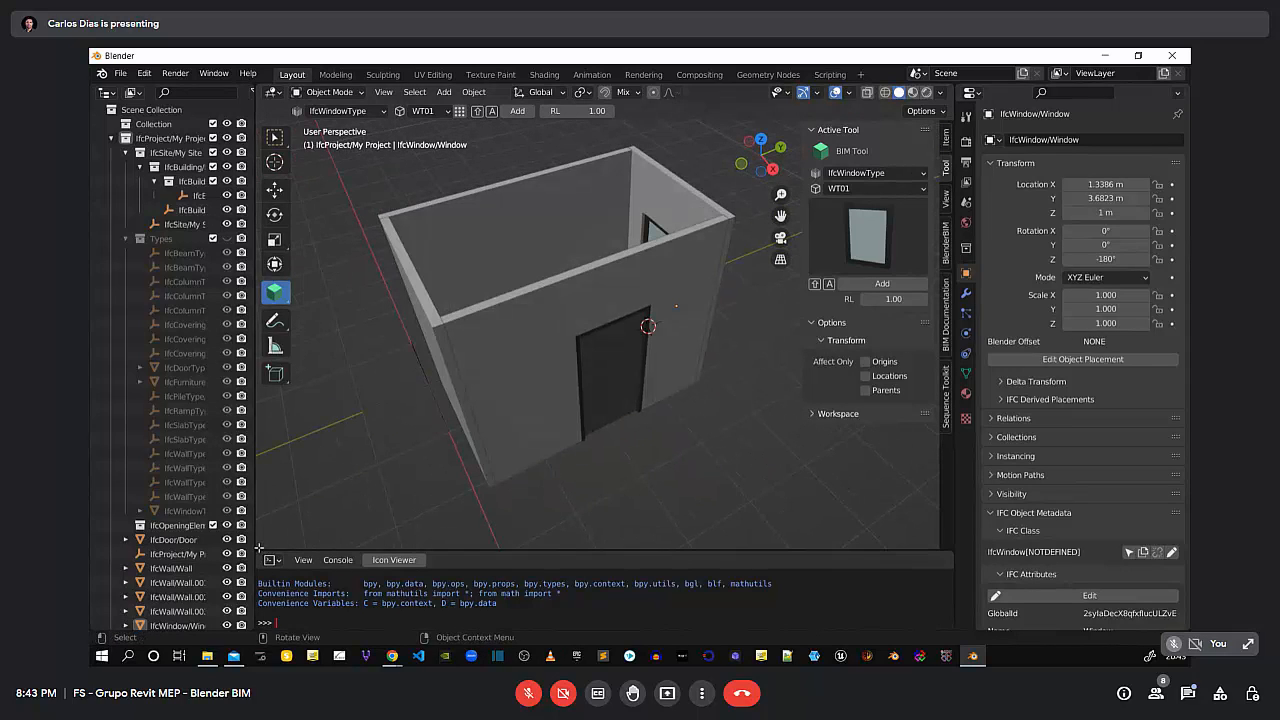
left_click_drag(258, 547, 285, 597)
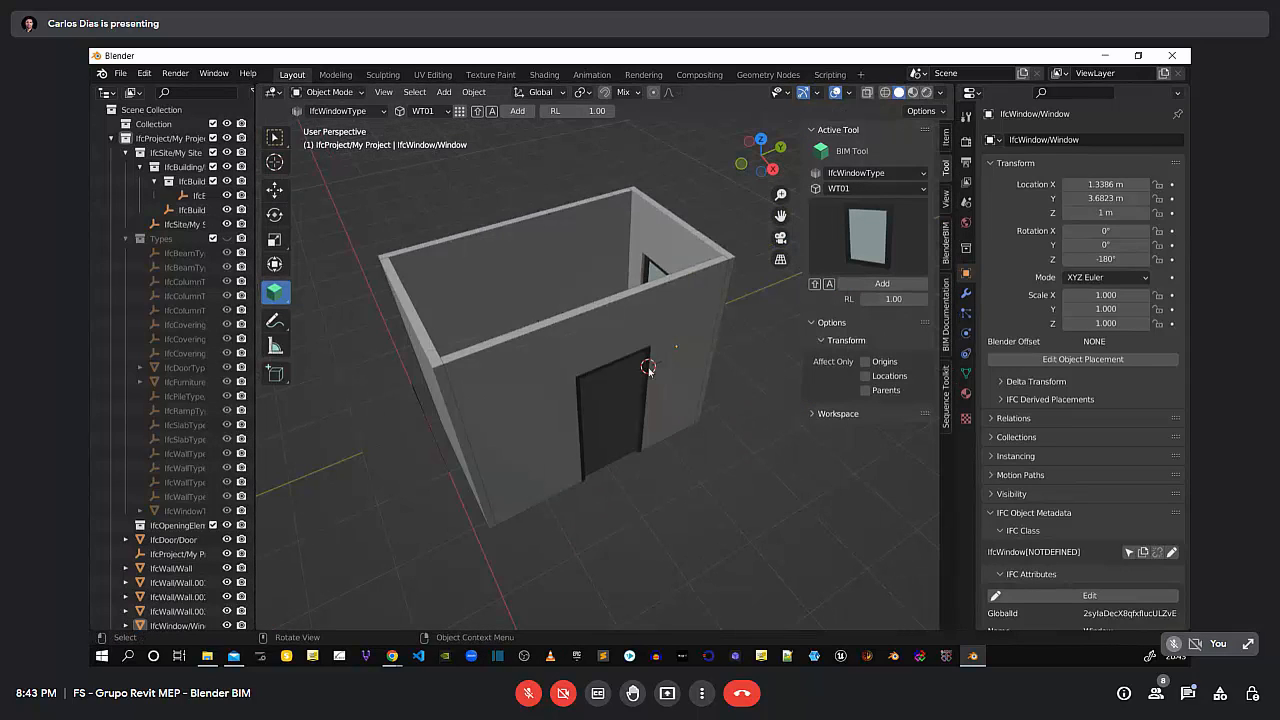
middle_click_drag(649, 368, 598, 418)
middle_click_drag(621, 505, 655, 532)
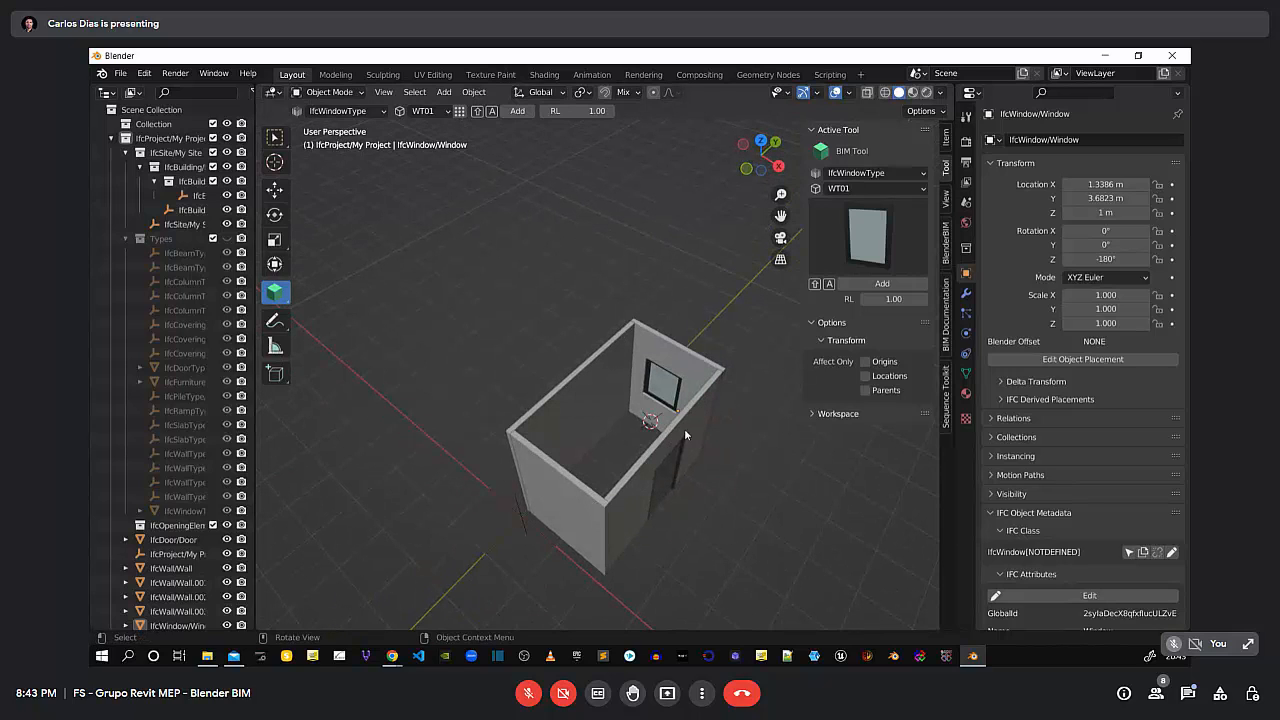
In top view, place the 3D cursor at the room's outer corner nearest the world origin
key("KP_7")
scroll(680, 444, "up", 3)
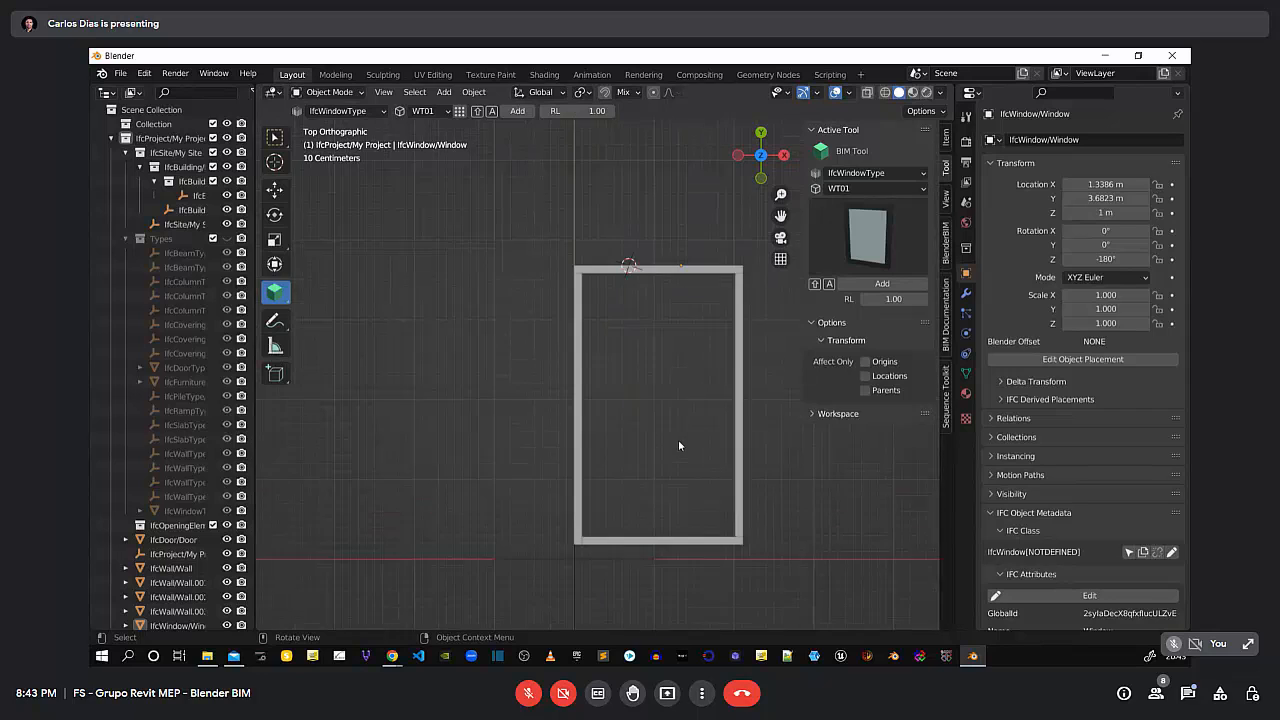
scroll(679, 445, "up", 1)
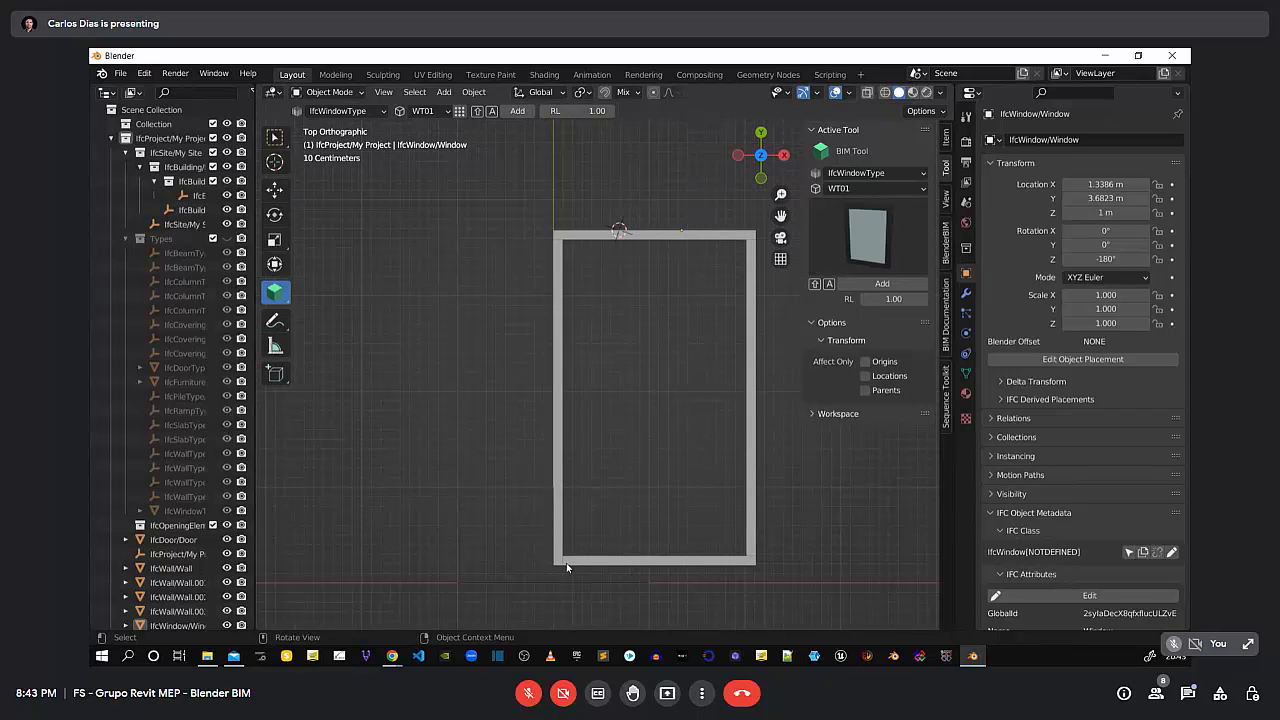
right_click_drag(577, 544, 552, 565, "shift")
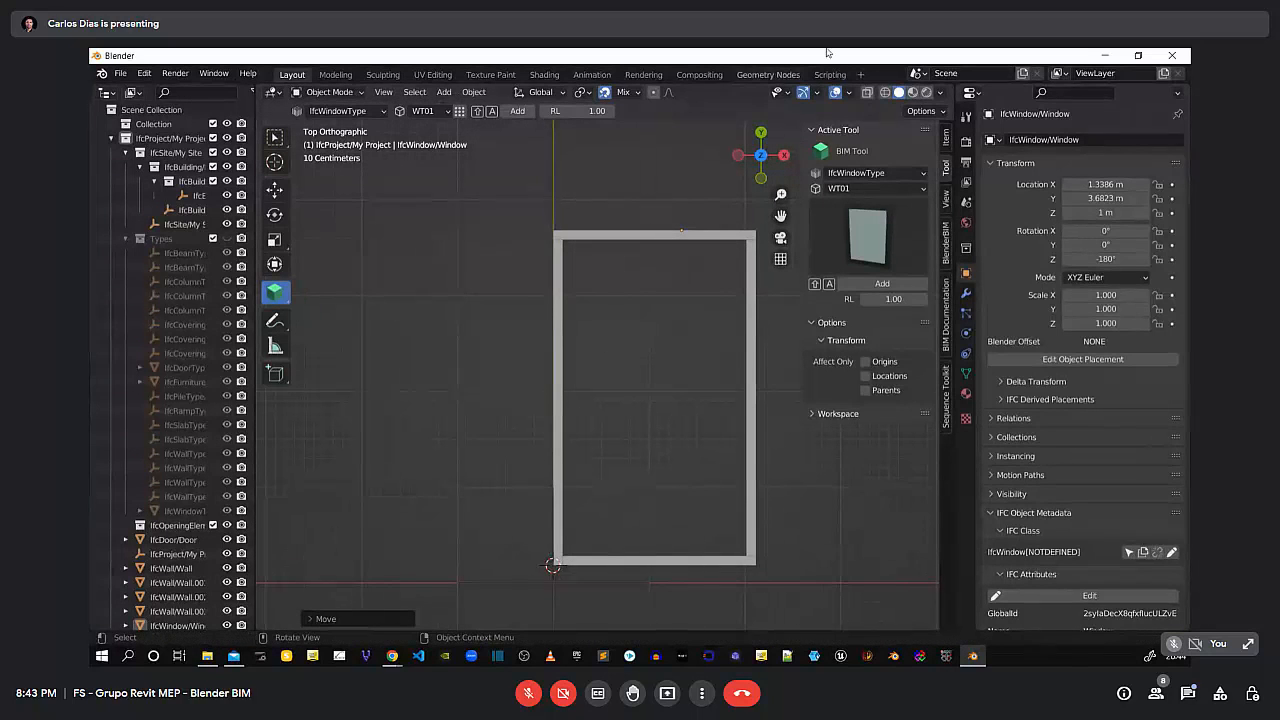
Add an IfcSlabType FLR150 slab at the 3D cursor and admit the waiting participant to the call
left_click(919, 176)
left_click(851, 298)
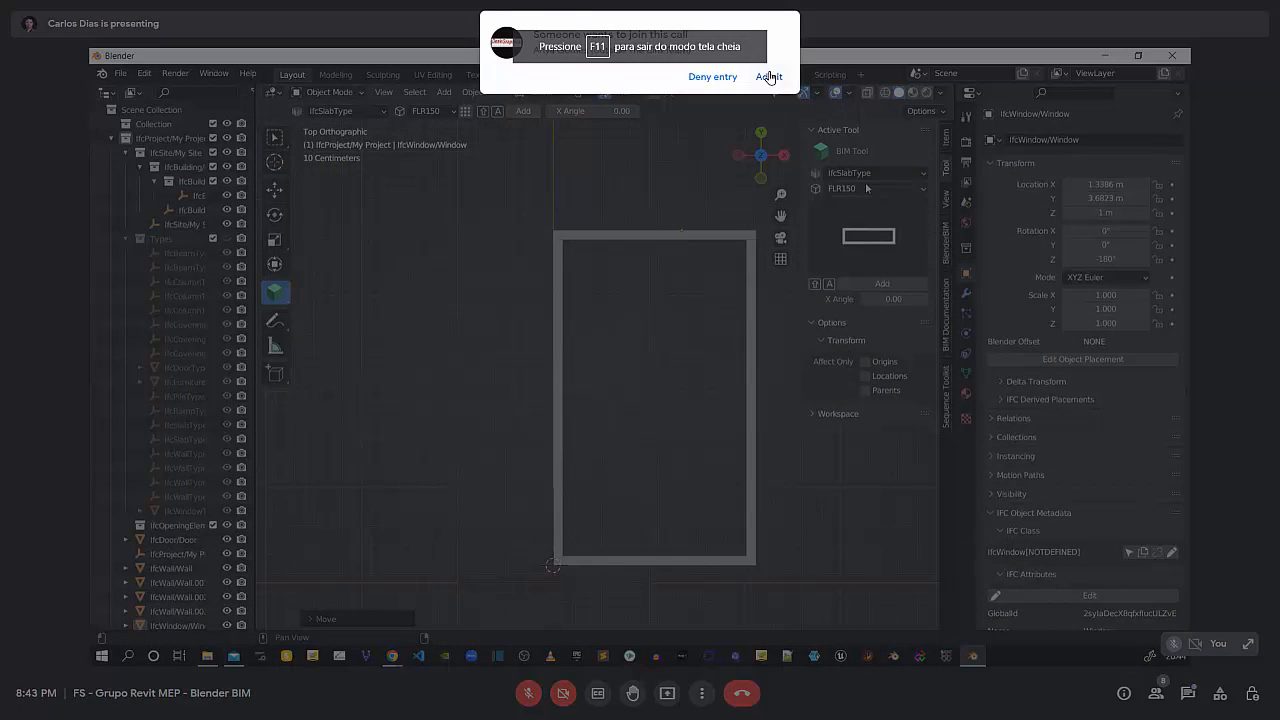
left_click(769, 77)
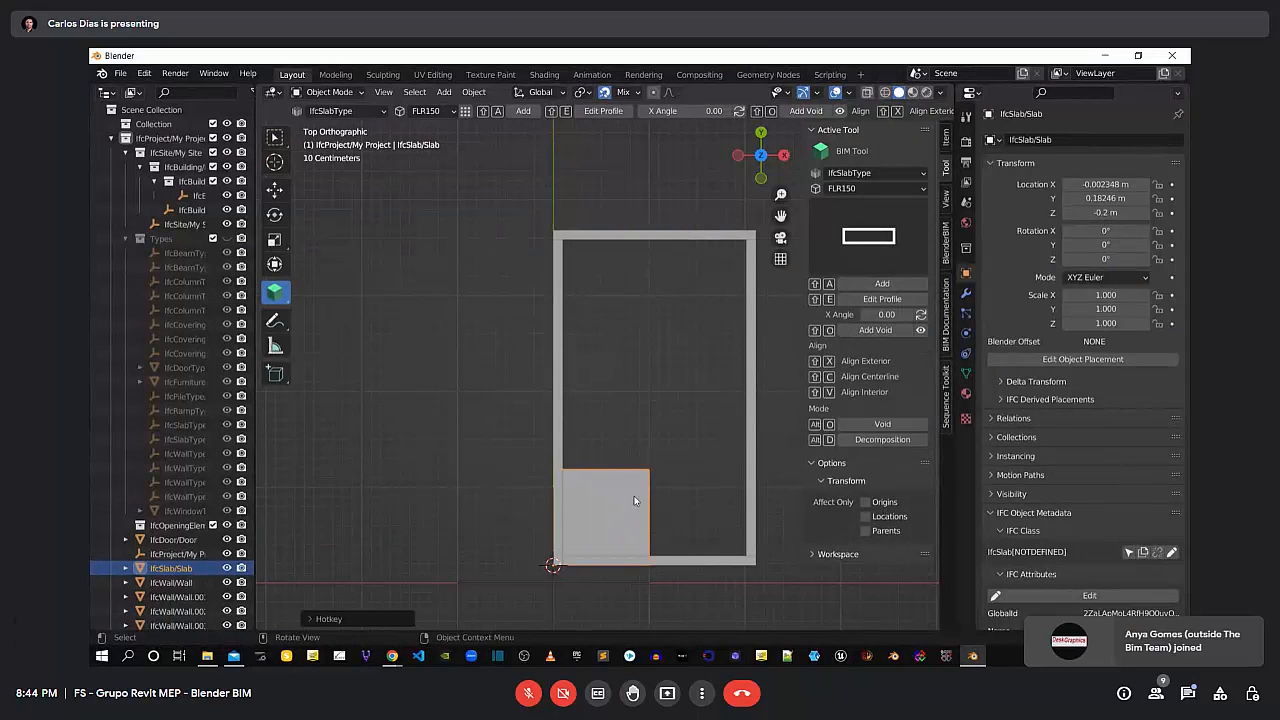
Edit the slab's profile and move its far edge about 2.5 m along Y to the outer face of the window wall
left_click(895, 300)
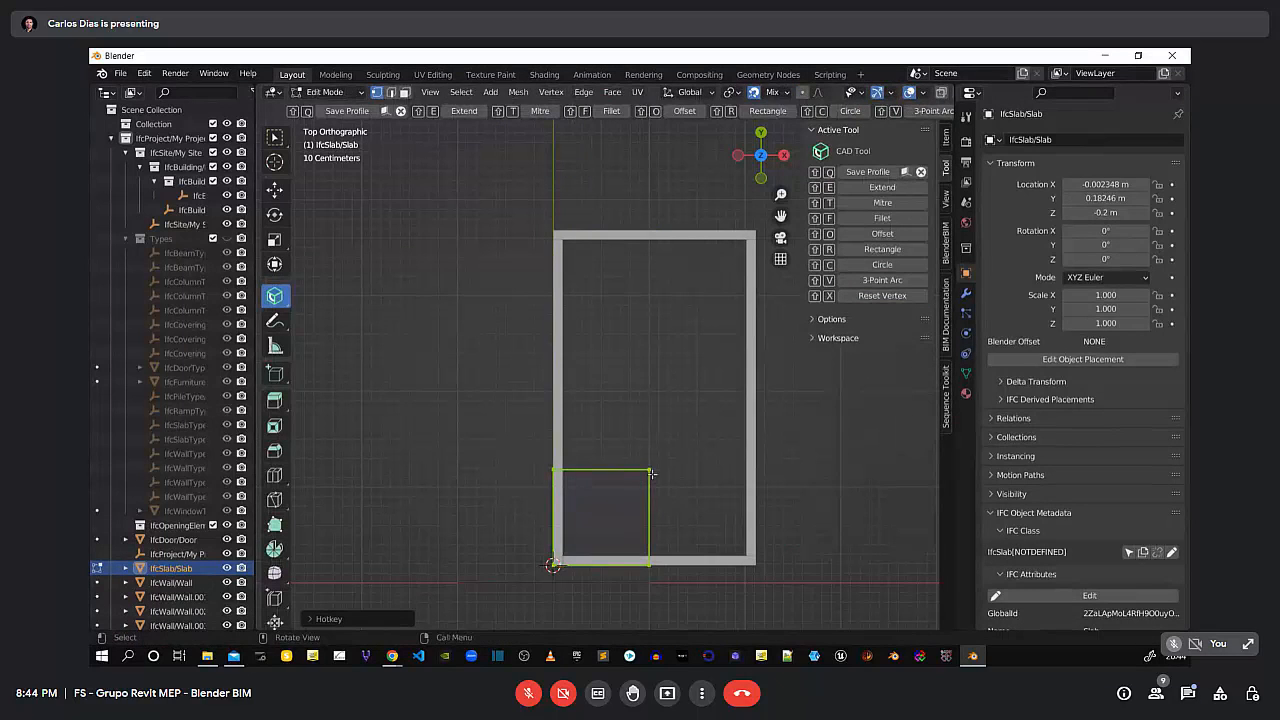
left_click(617, 470)
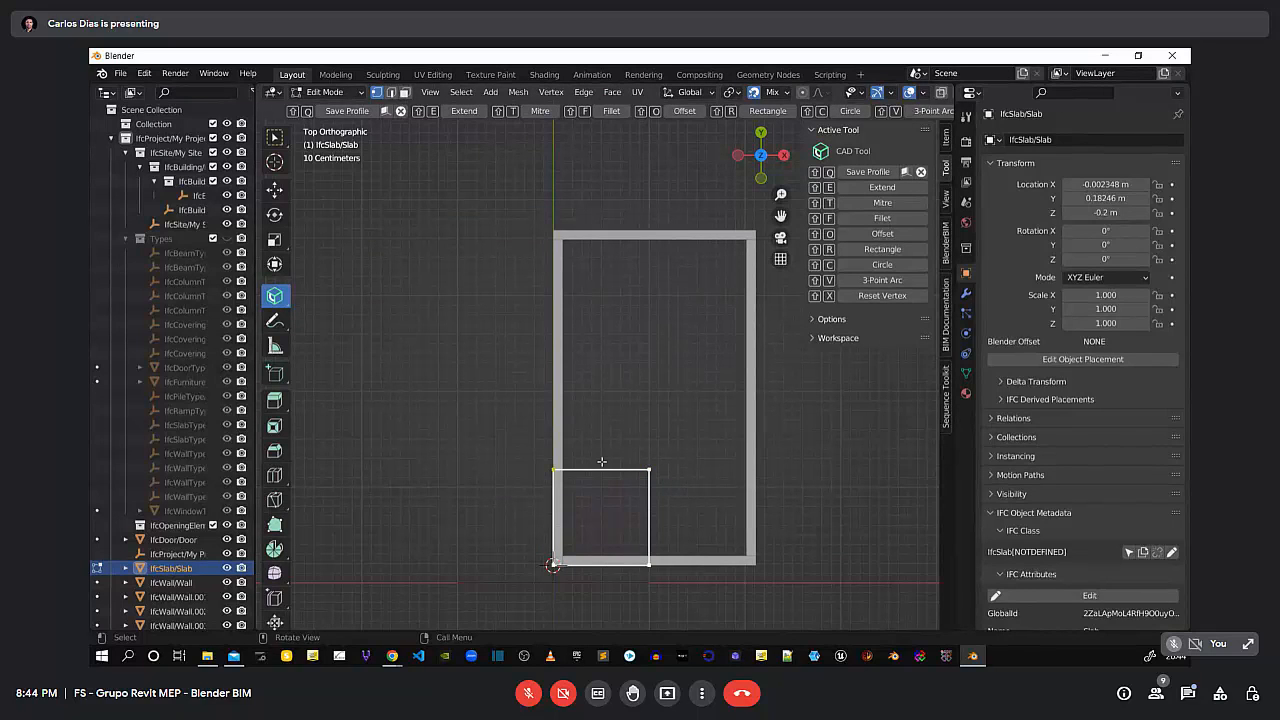
key("g")
key("Escape")
key("2")
left_click(607, 468)
key("g")
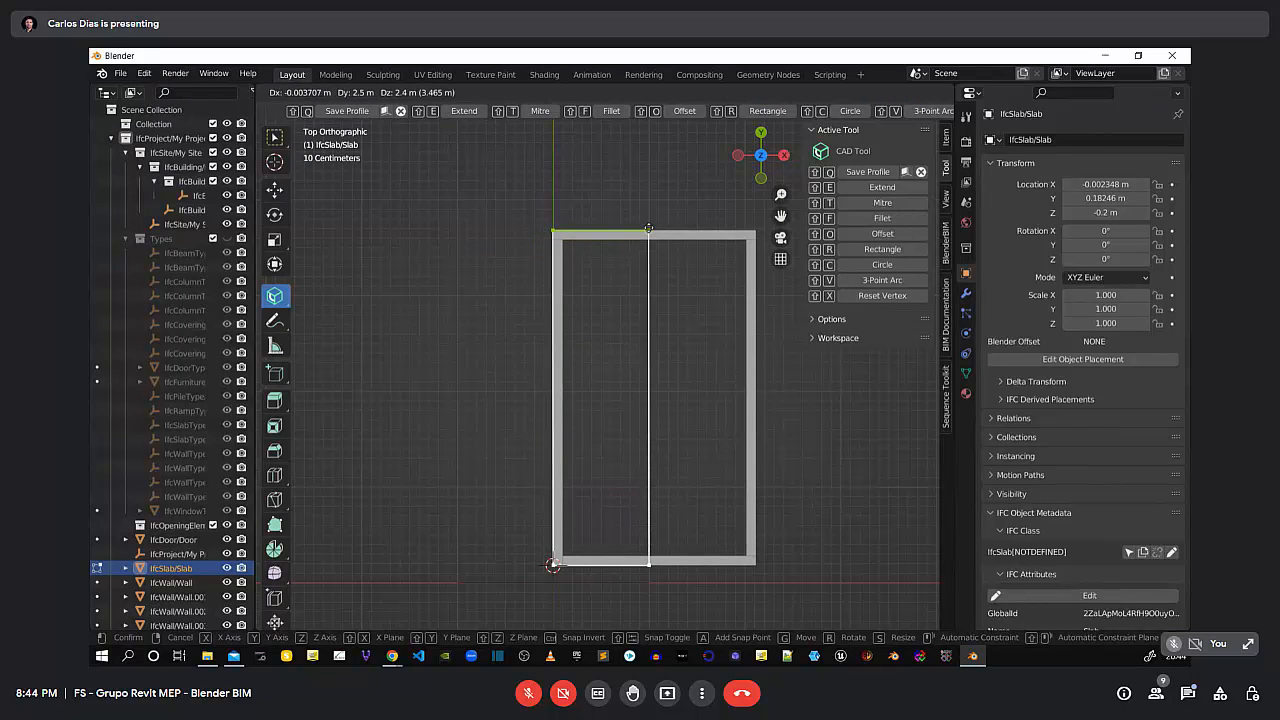
left_click(649, 228)
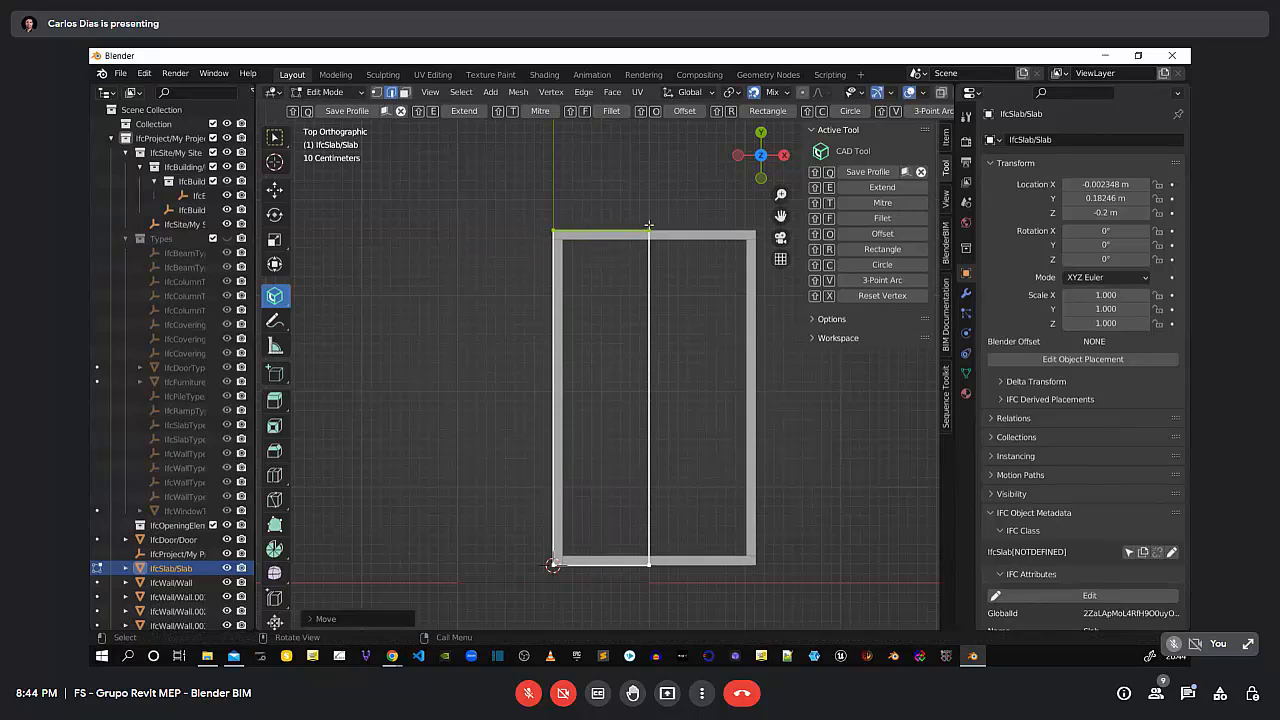
Move the slab profile's long side edge along X to the outer face of the door wall and save the profile
left_click(650, 369)
key("g")
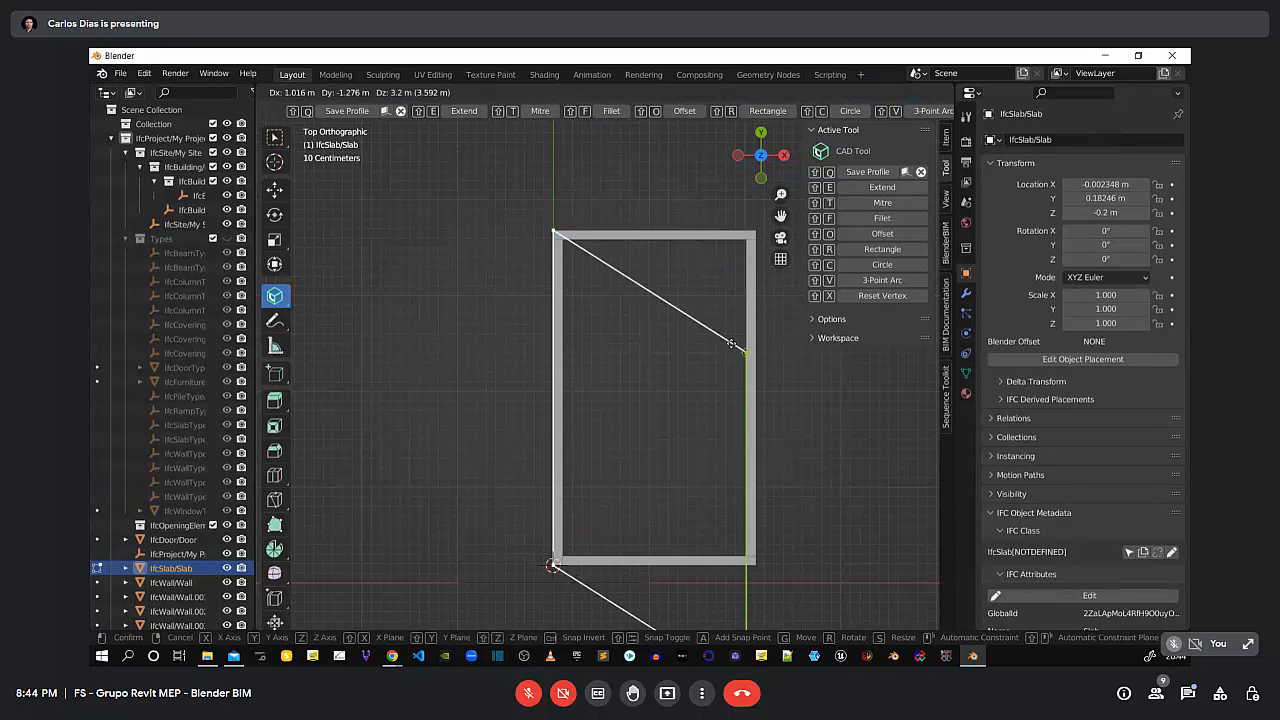
key("x")
left_click(762, 307)
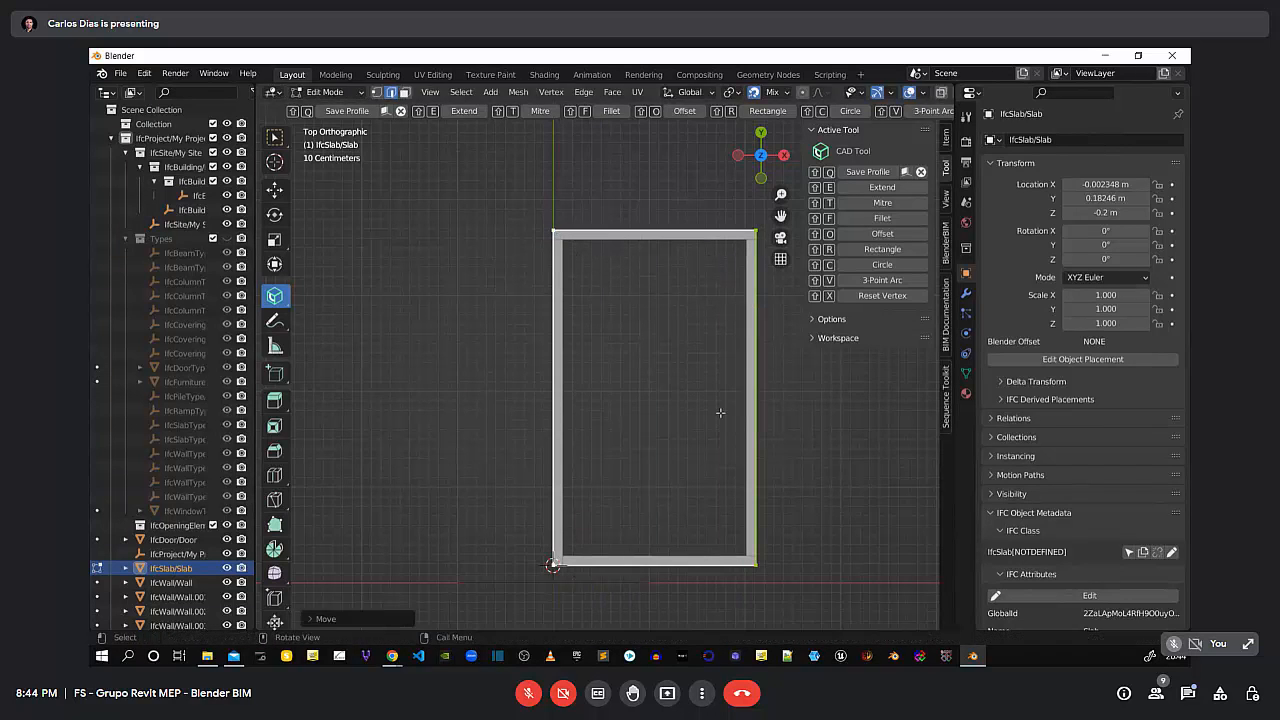
left_click(876, 173)
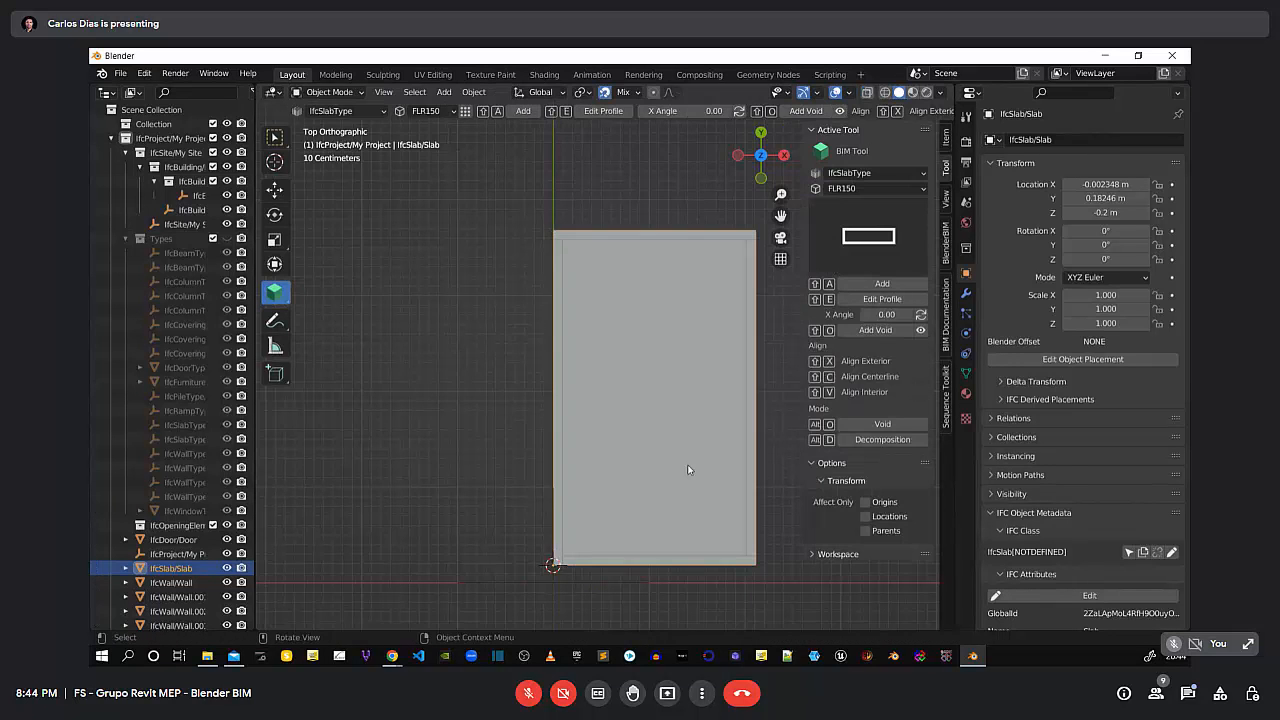
Examine the floor slab beneath the walls and the door's threshold from several angles
middle_click_drag(686, 466, 597, 403)
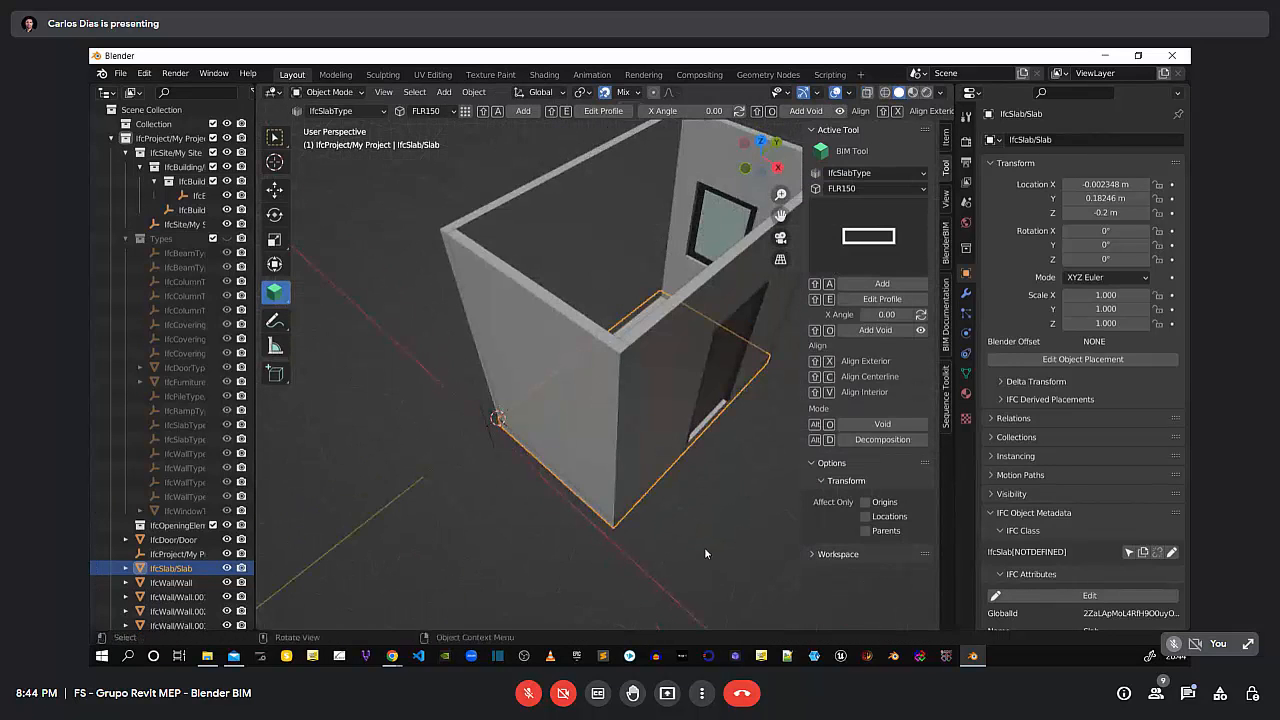
middle_click_drag(631, 507, 916, 469)
left_click(728, 509)
key("KP_7")
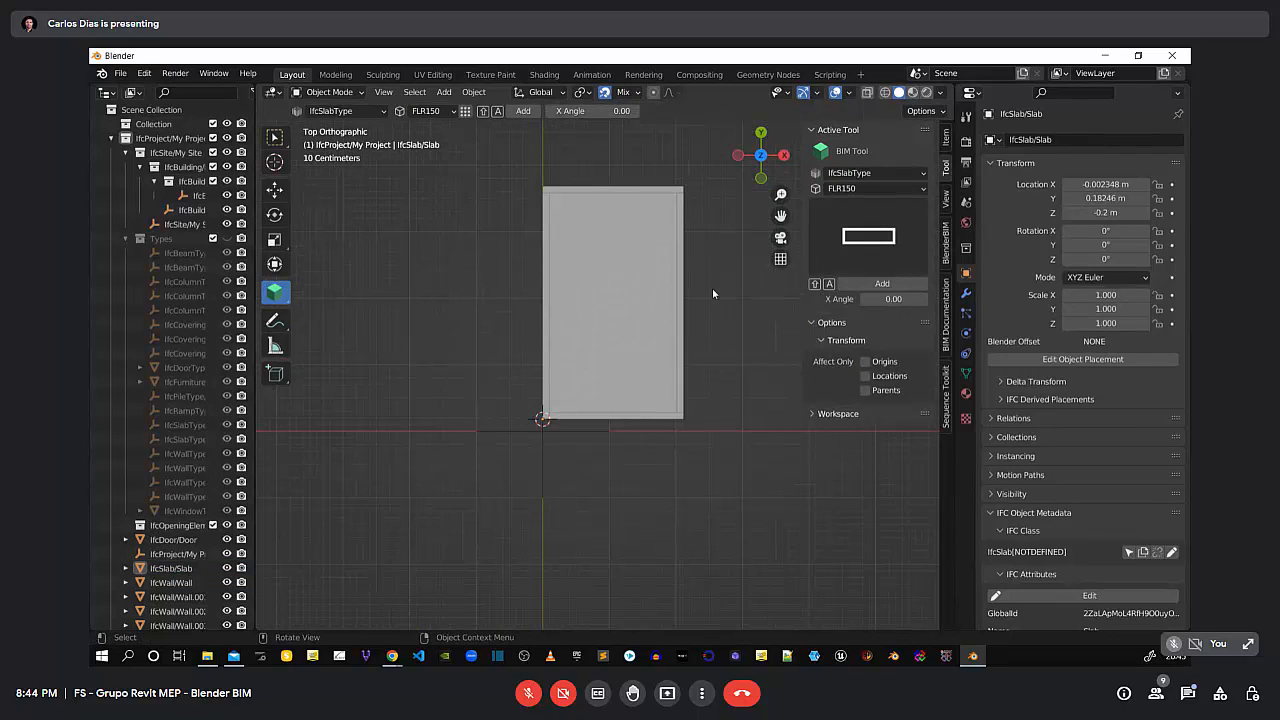
middle_click_drag(710, 289, 652, 338, "shift")
scroll(630, 330, "up", 2)
middle_click_drag(726, 462, 613, 422)
left_click(615, 422)
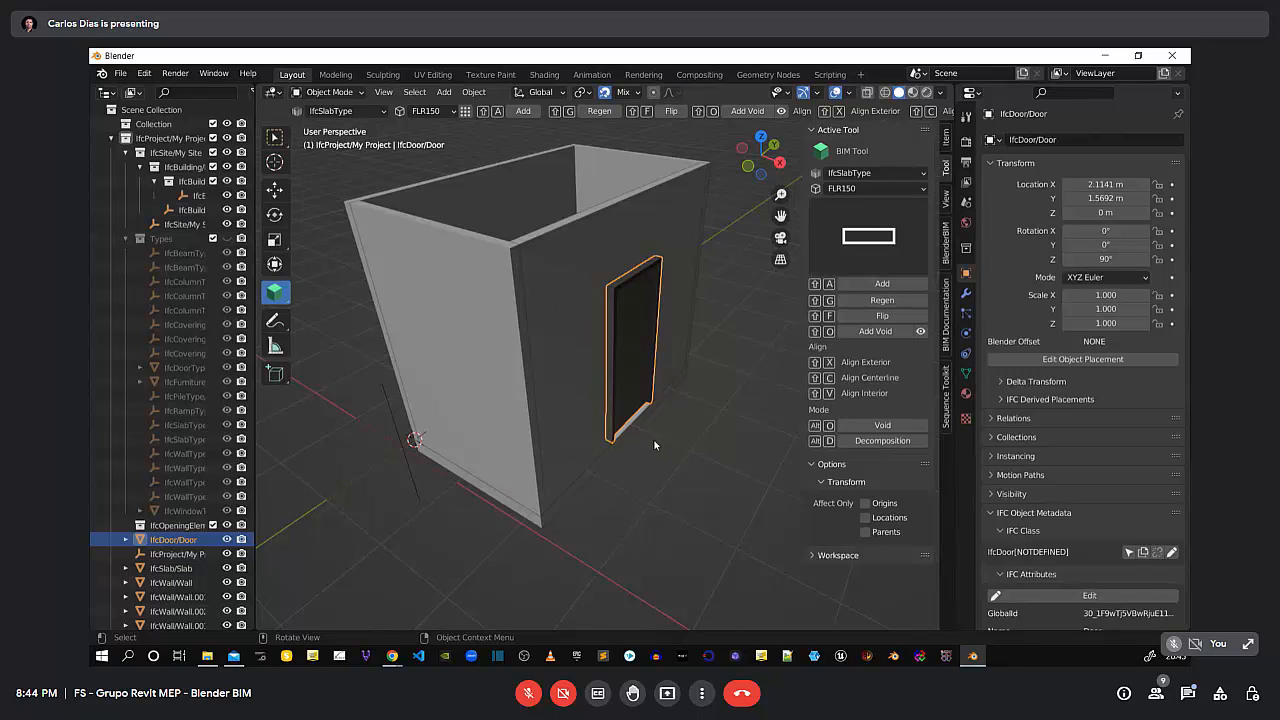
scroll(613, 390, "up", 3)
middle_click_drag(640, 363, 591, 396)
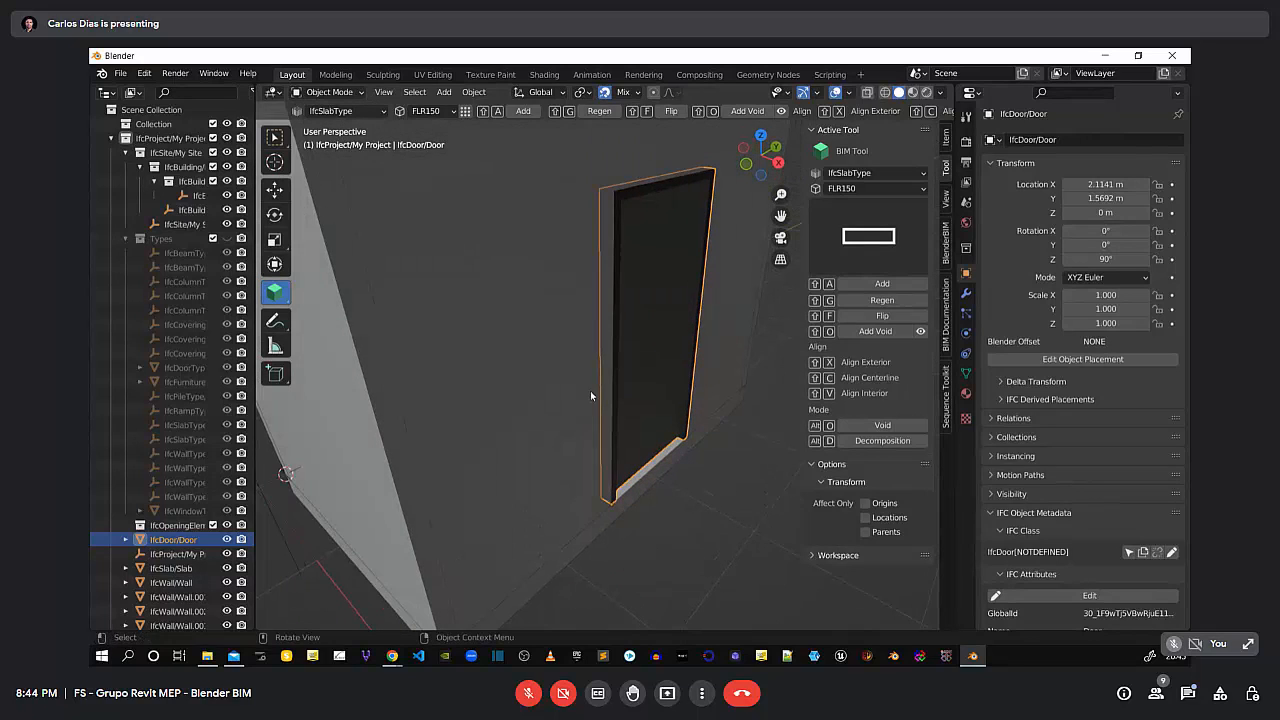
scroll(660, 437, "down", 5)
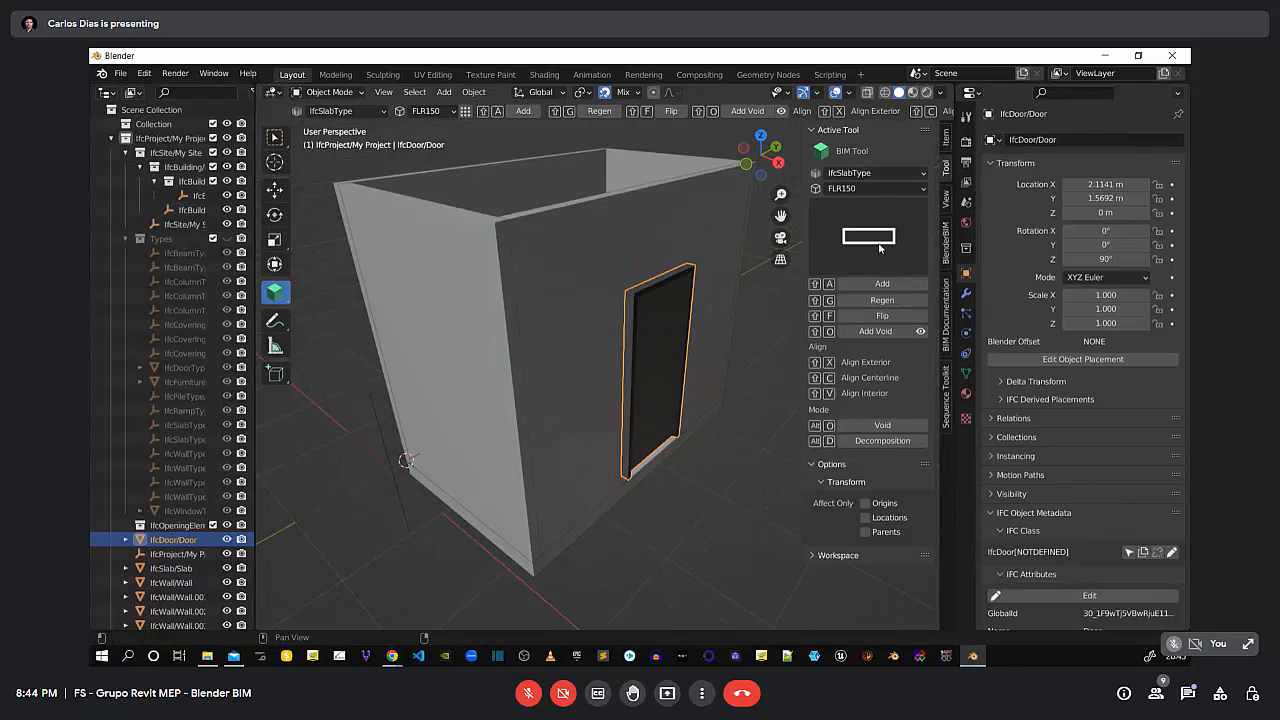
Select the wall with the door and enlarge the Properties editor to show its IFC object metadata
key("n")
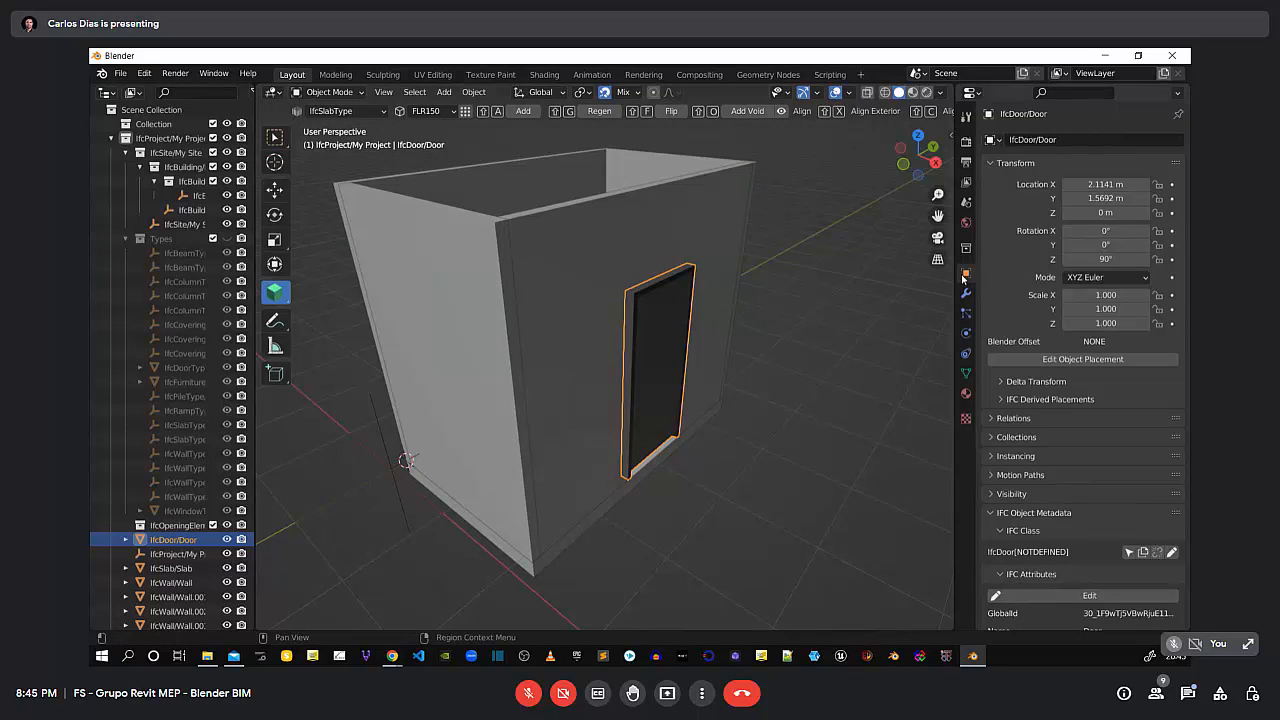
left_click(575, 337)
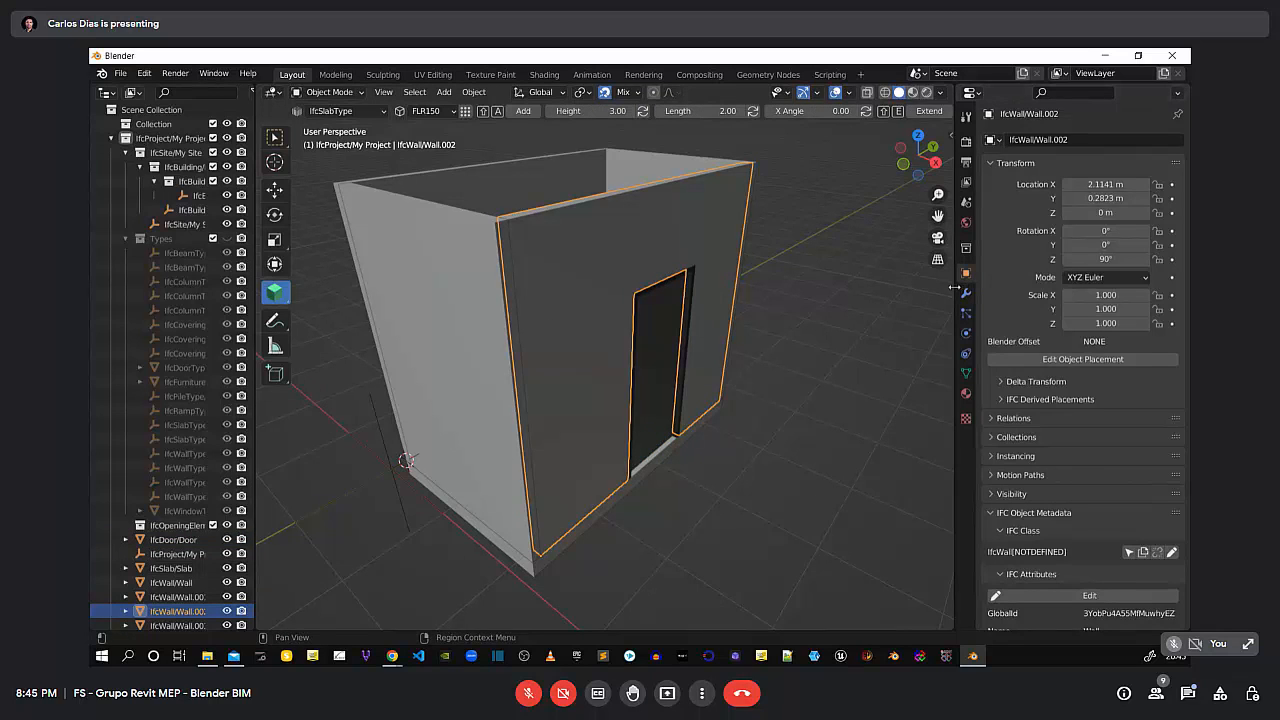
left_click_drag(955, 288, 880, 277)
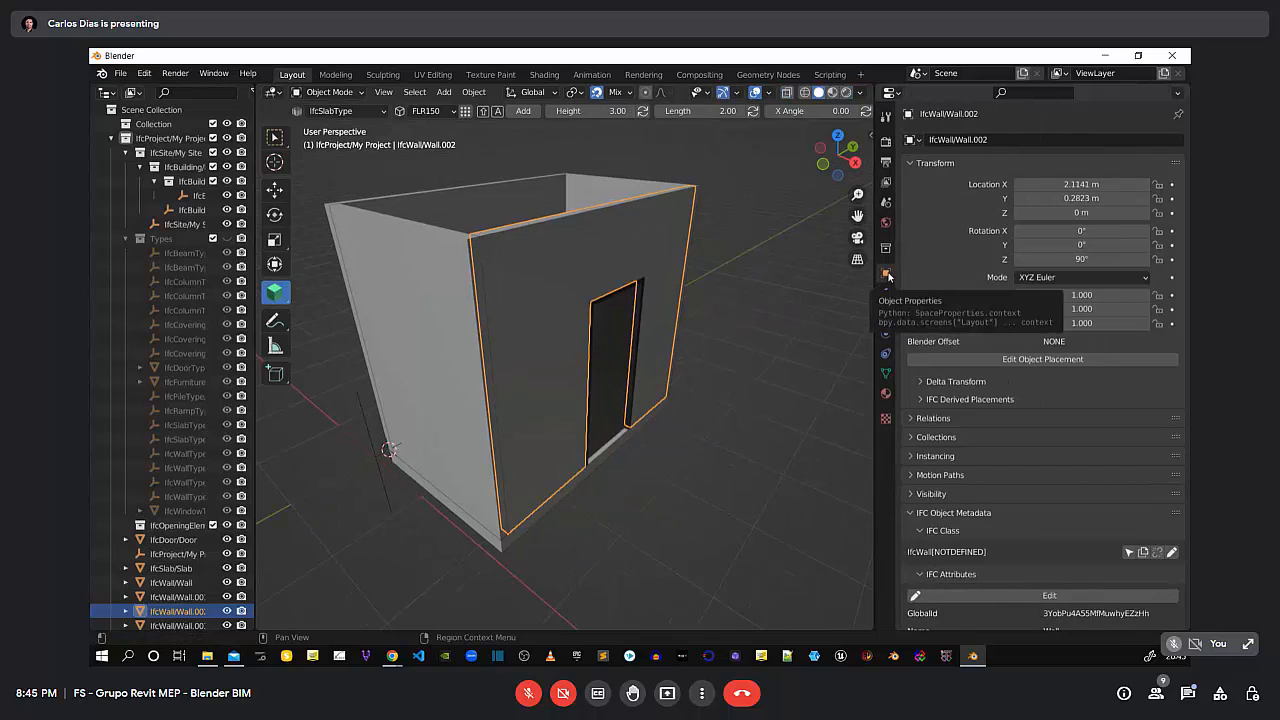
scroll(998, 393, "down", 10)
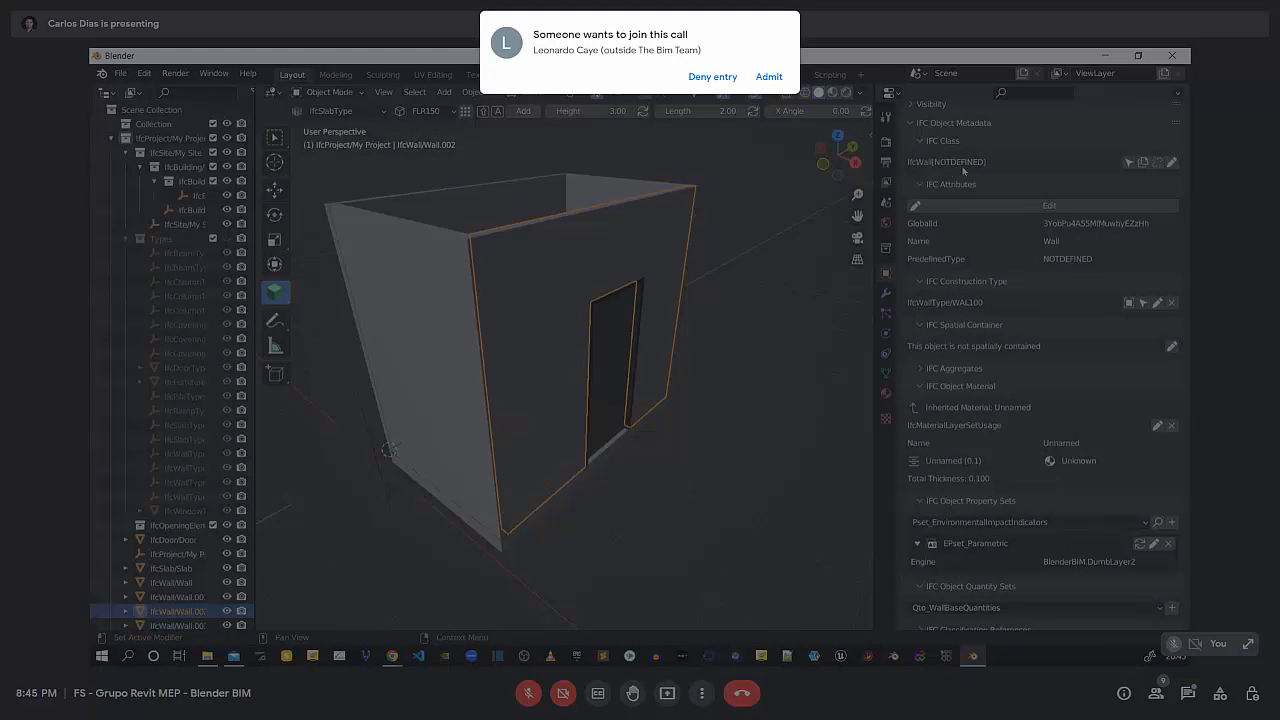
Reassign the selected wall's IFC class with the predefined type SOLIDWALL, and admit the waiting participant to the call
left_click(1171, 162)
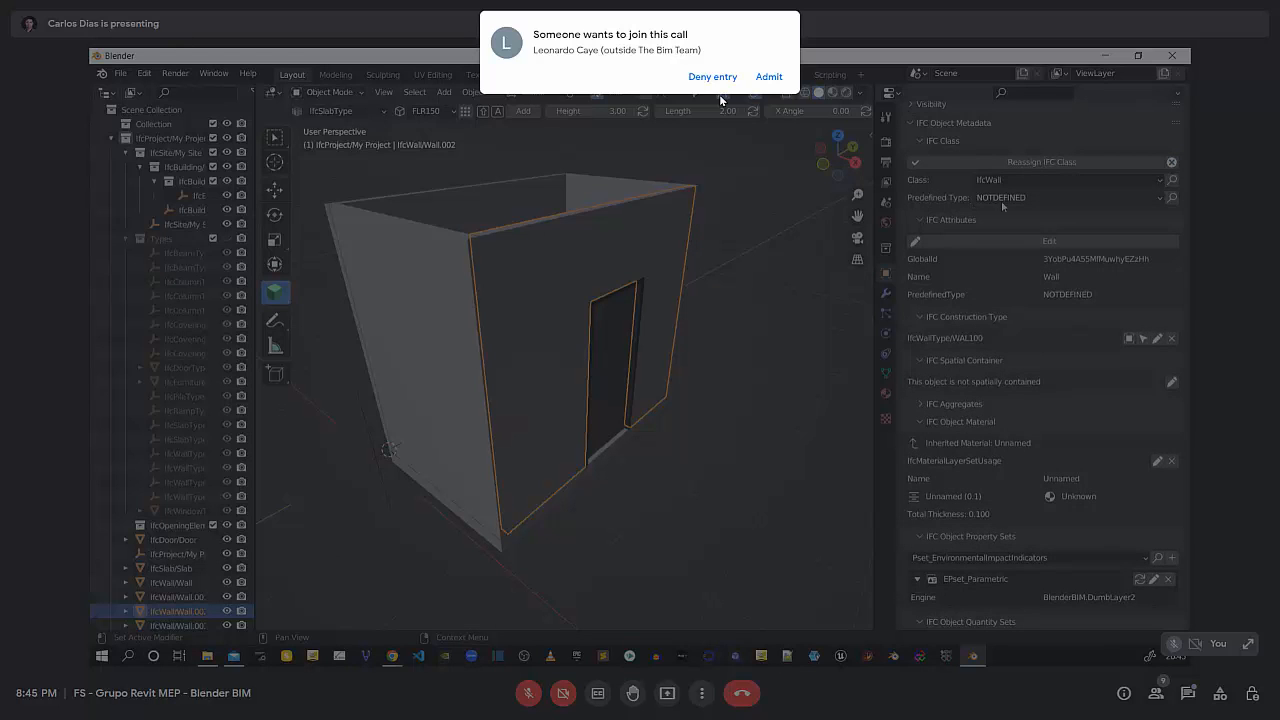
left_click(769, 78)
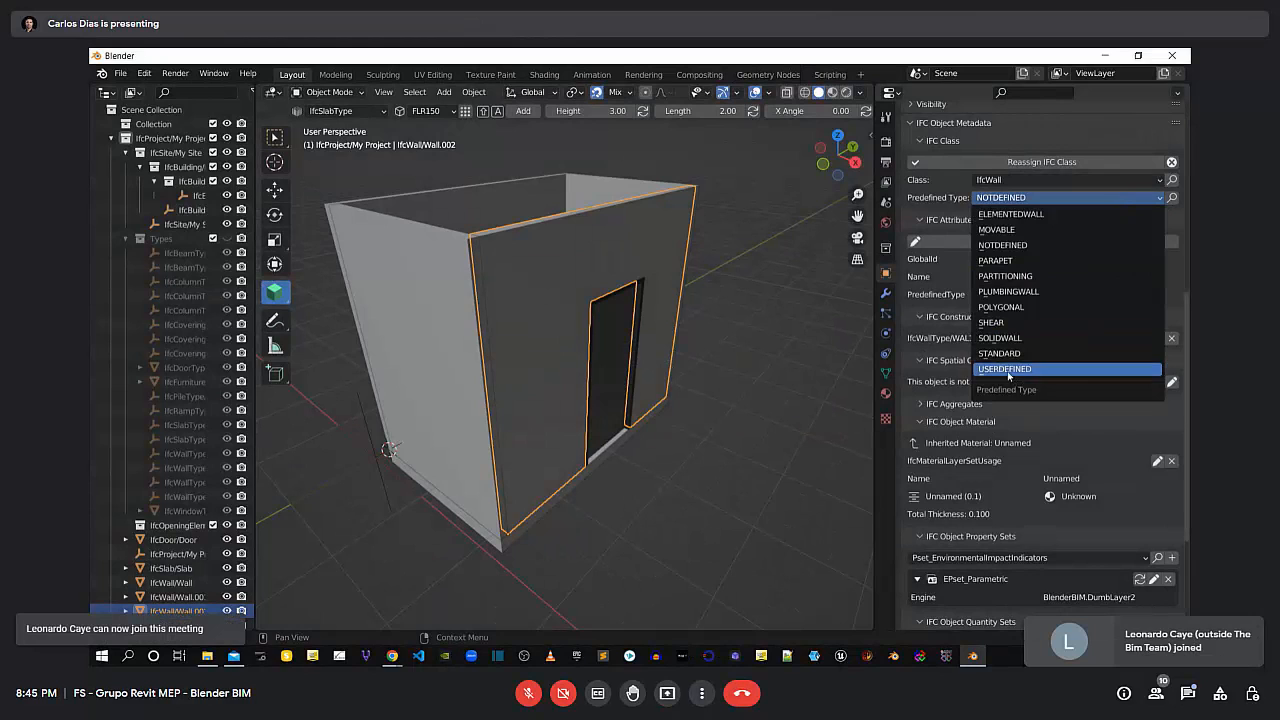
left_click(1003, 340)
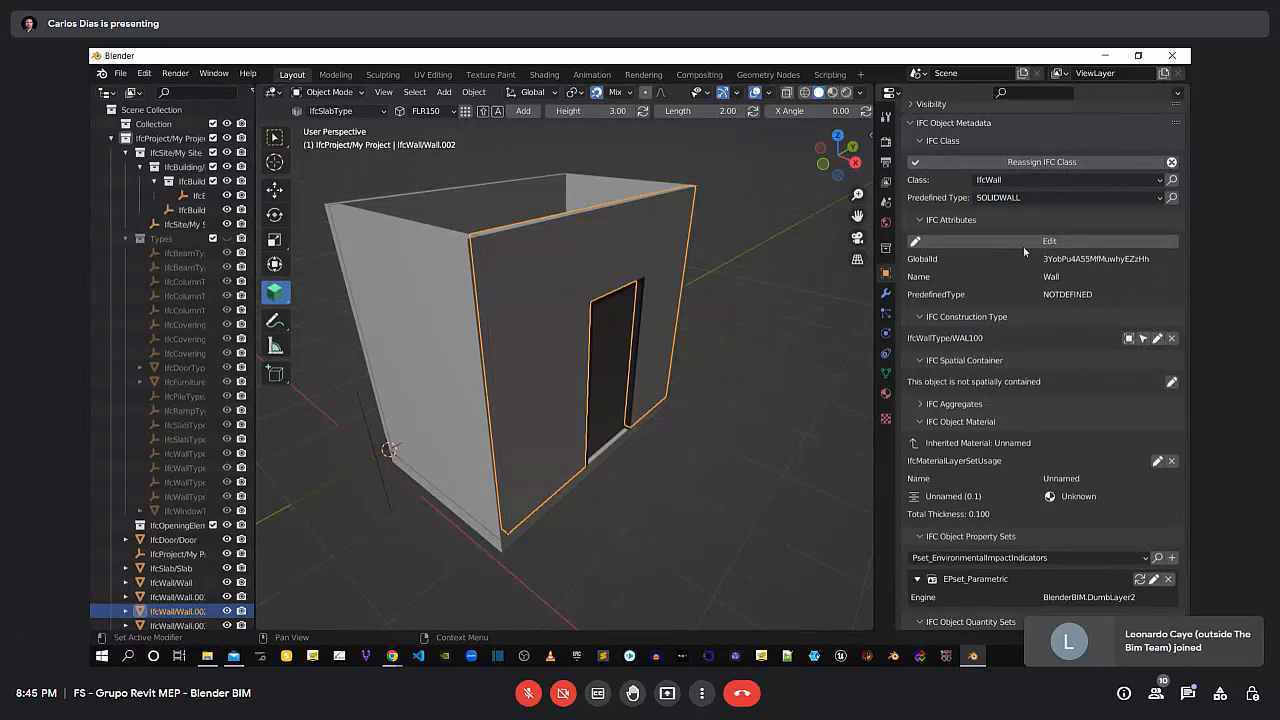
left_click(1053, 162)
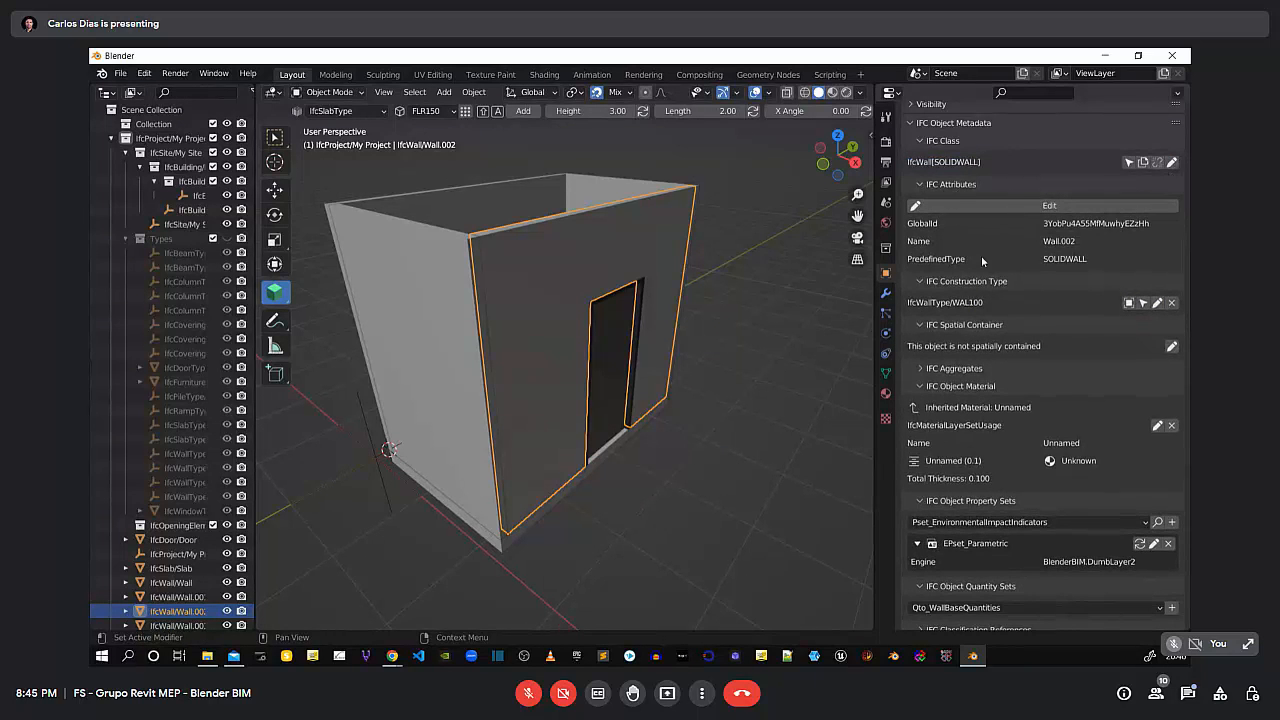
Review the selected door wall's editable IFC attributes, and widen the Outliner to show the full project hierarchy
left_click(1055, 208)
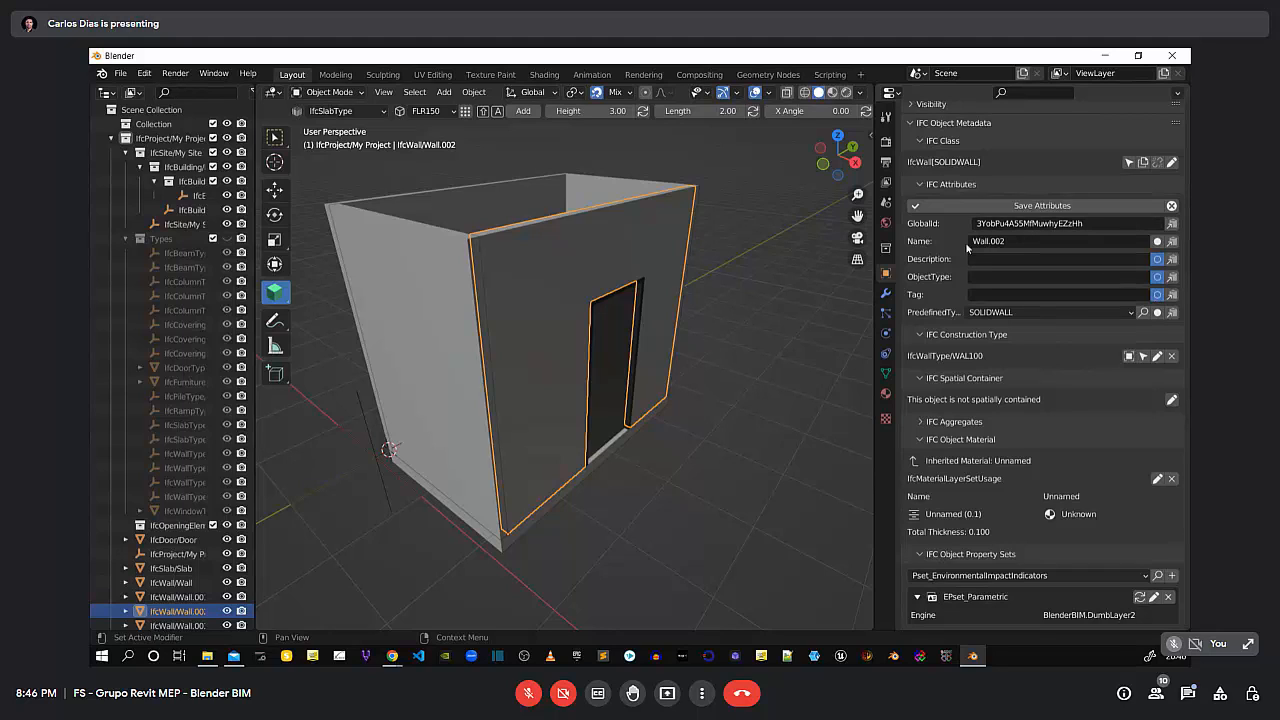
left_click(1004, 205)
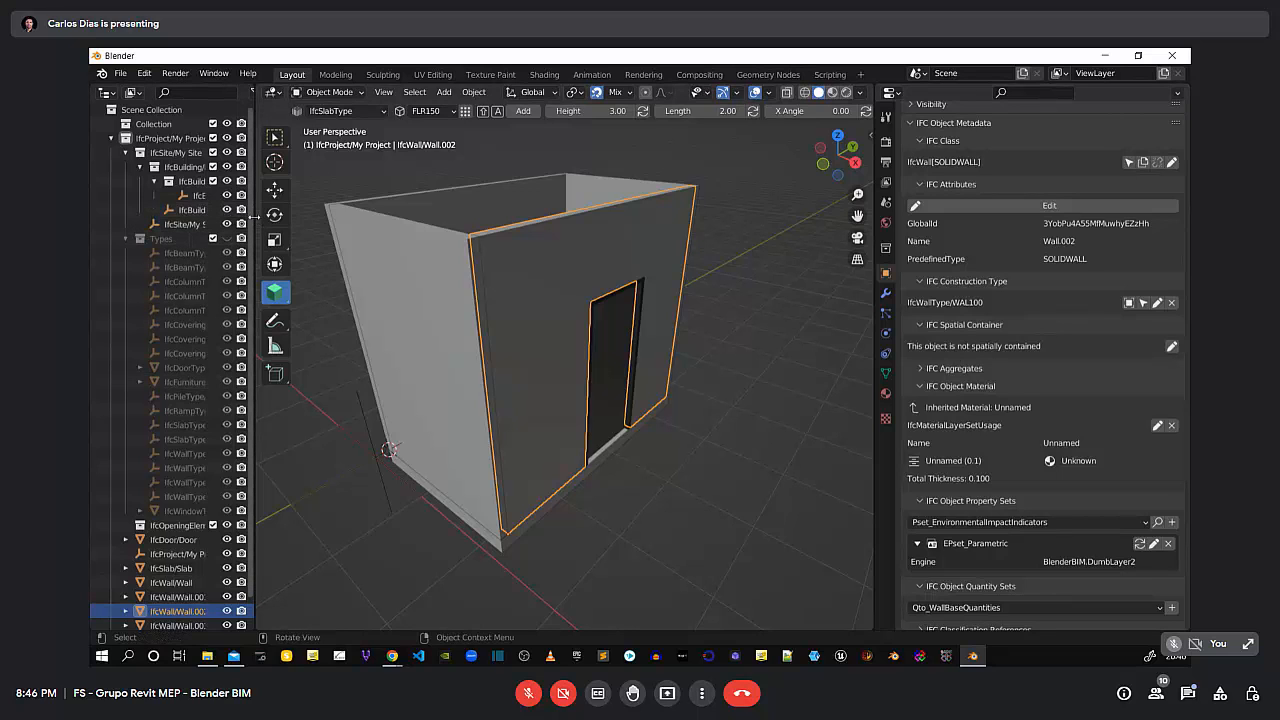
left_click_drag(255, 216, 474, 216)
scroll(170, 533, "down", 1)
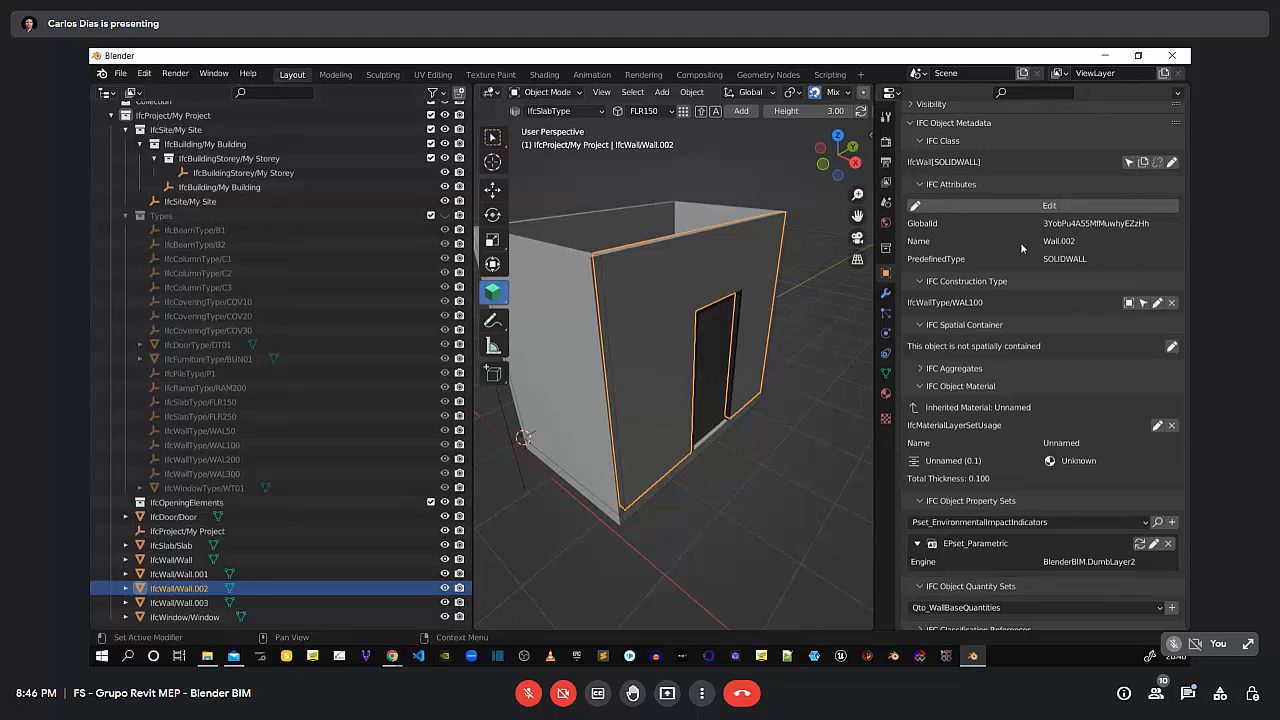
Assign the door wall to the My Storey spatial container
left_click(1172, 346)
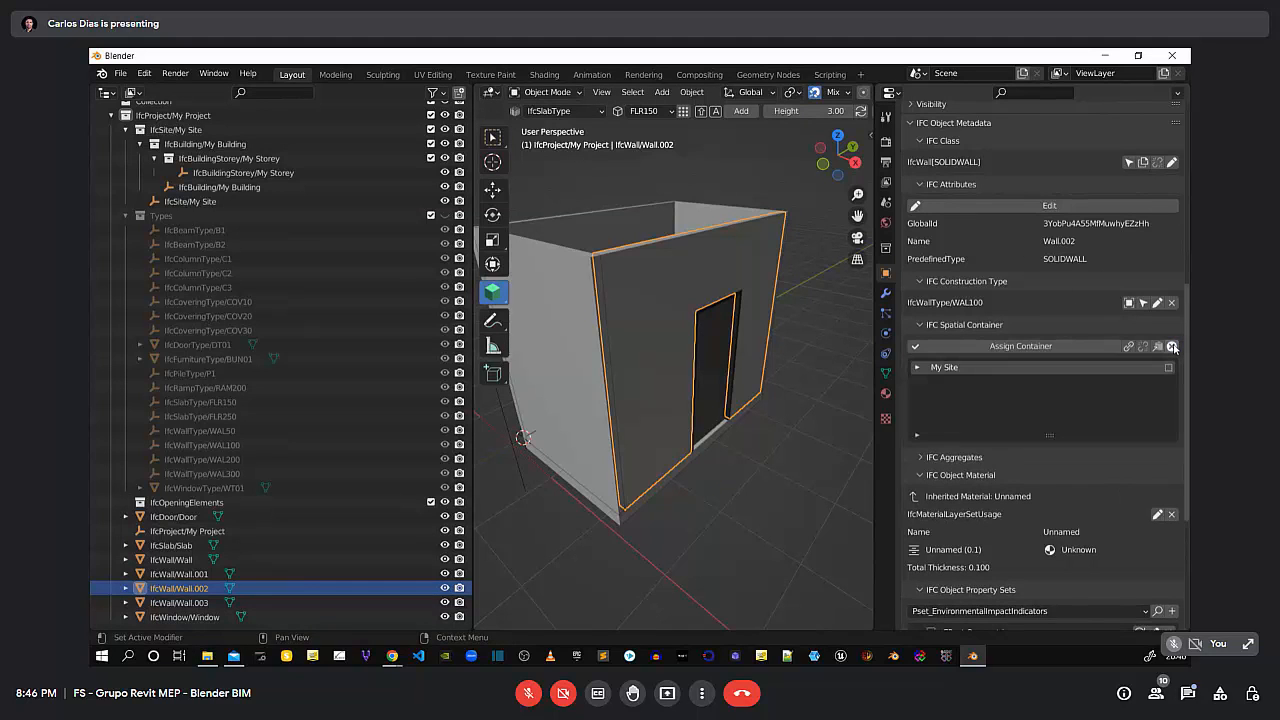
left_click(917, 369)
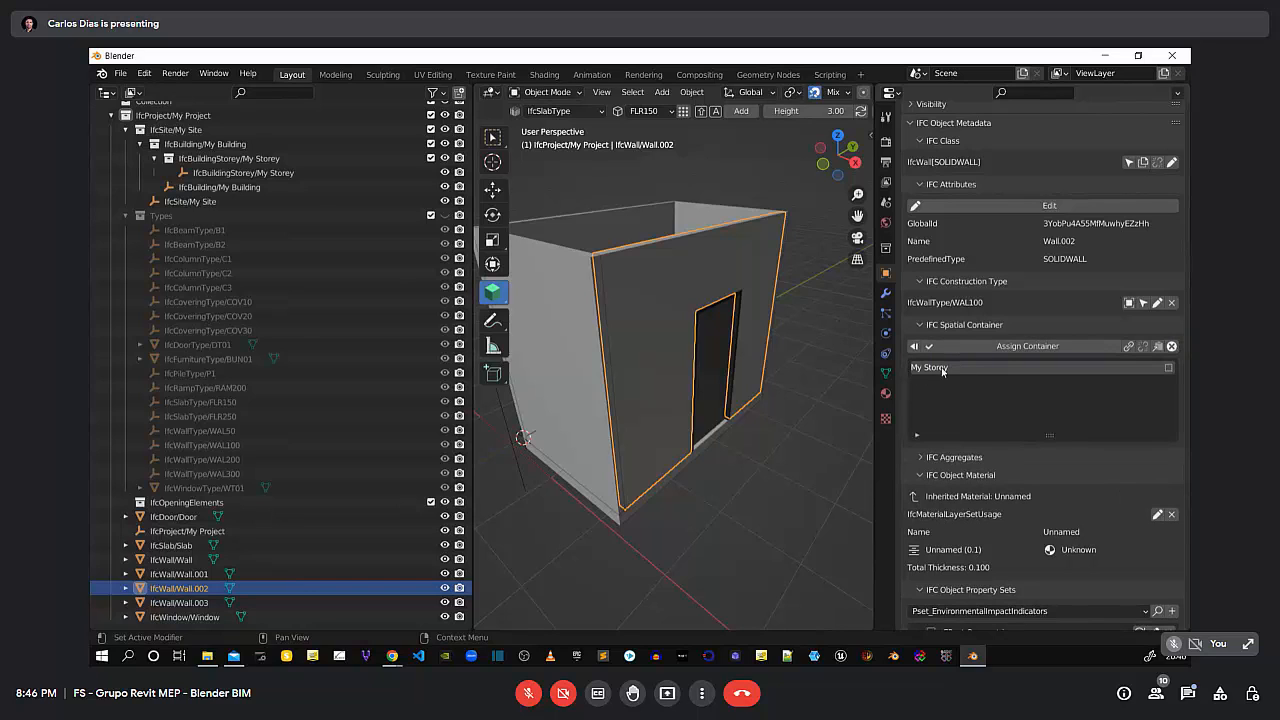
left_click(1041, 350)
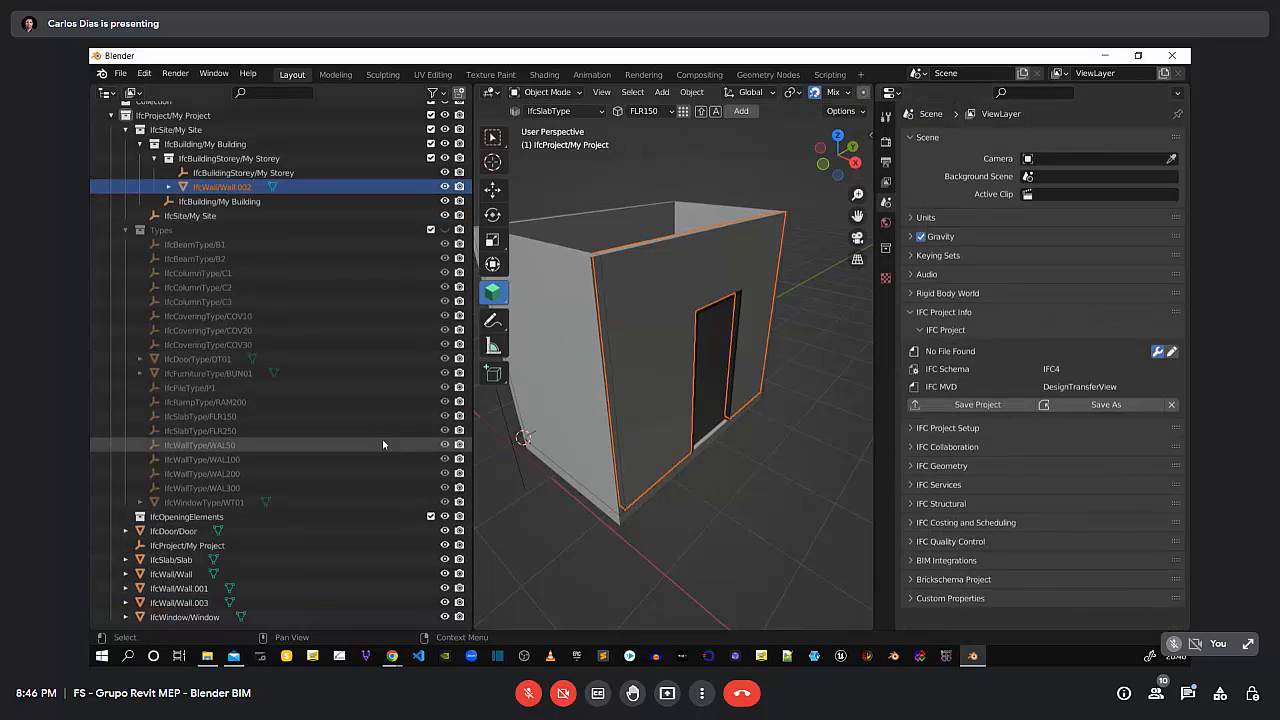
Move IfcWall/Wall into the IfcBuildingStorey/My Storey collection, clear the selection, and narrow the Outliner to enlarge the 3D view
left_click(170, 574)
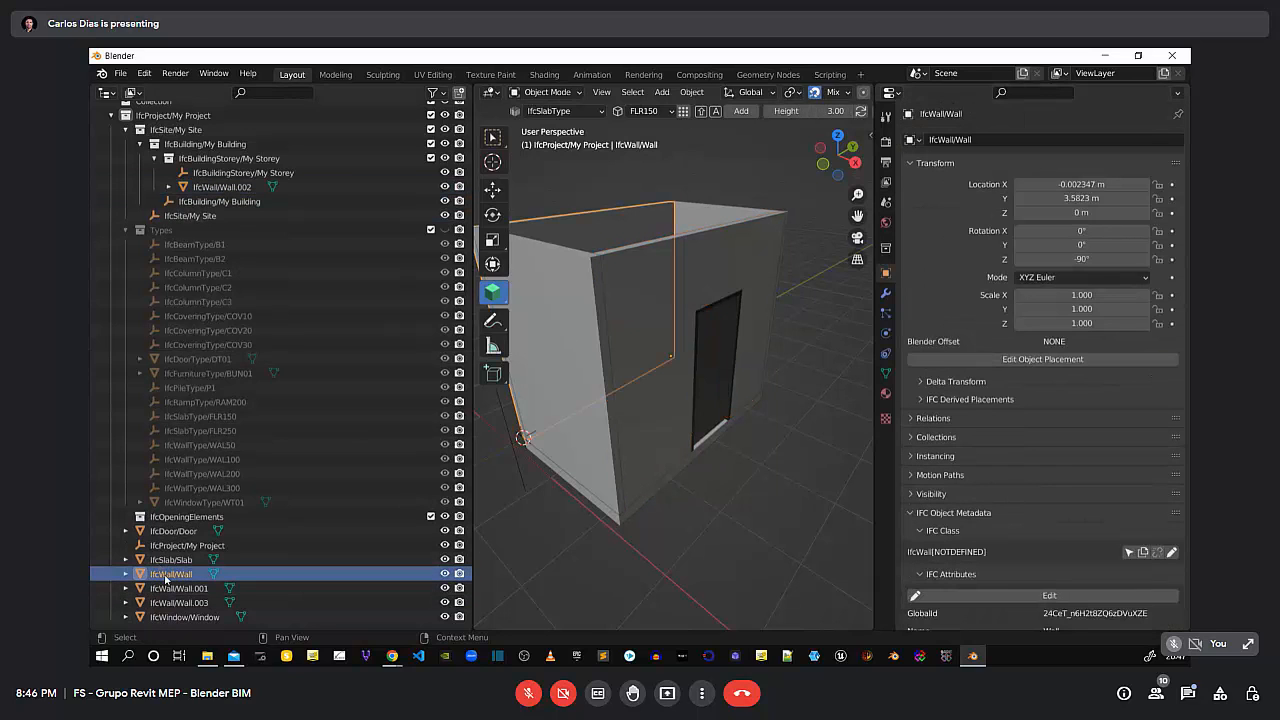
left_click_drag(170, 574, 248, 175)
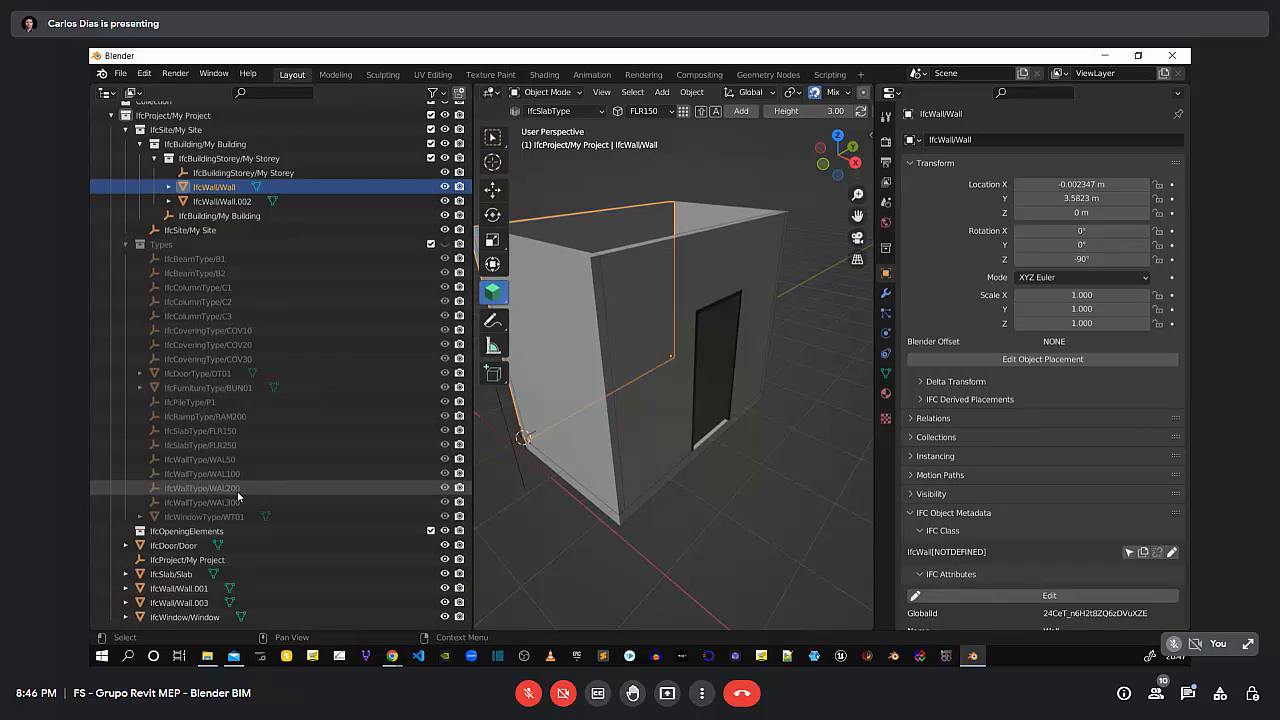
left_click(731, 557)
middle_click_drag(740, 463, 768, 487)
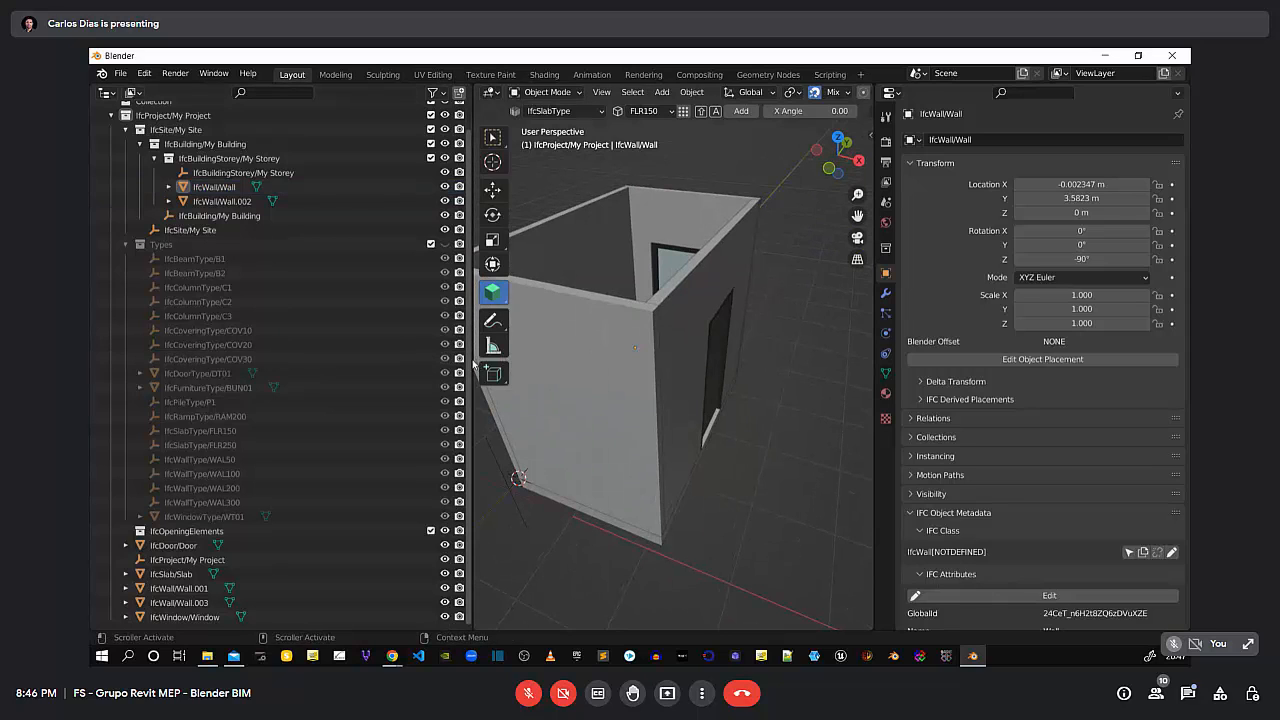
left_click_drag(476, 363, 345, 362)
middle_click_drag(696, 486, 740, 512)
middle_click_drag(737, 441, 715, 487)
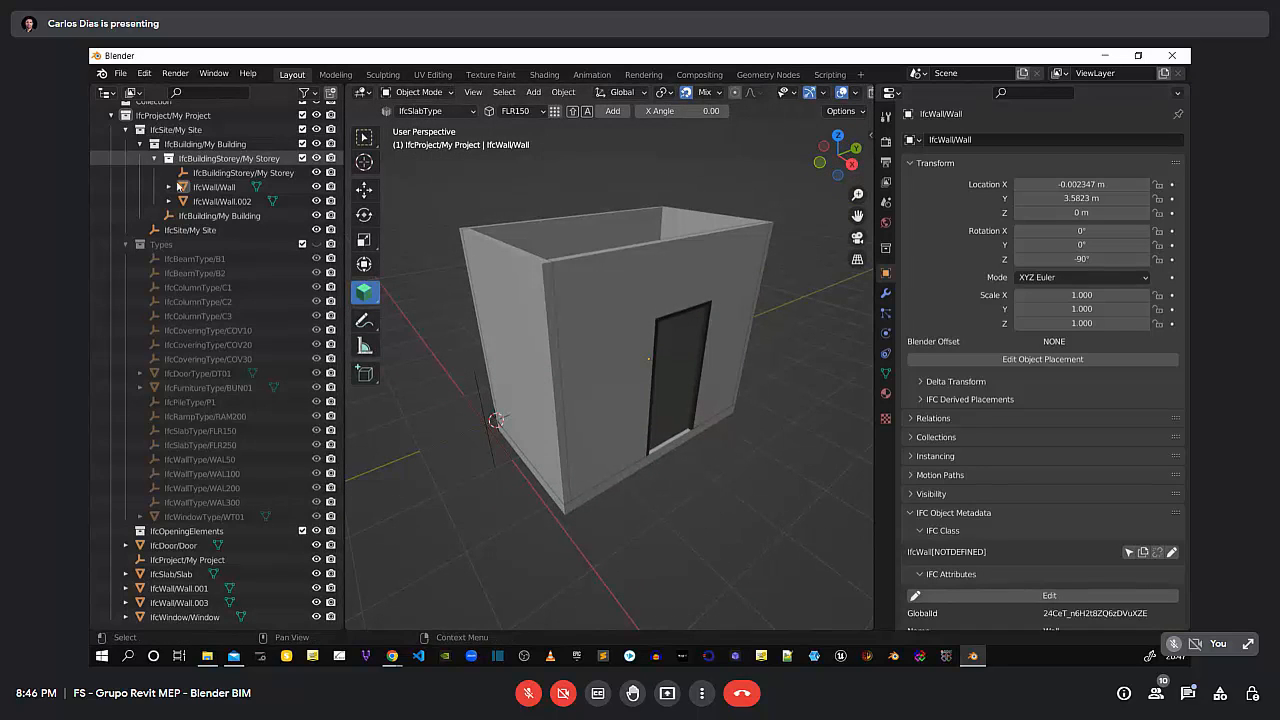
middle_click_drag(760, 500, 624, 503)
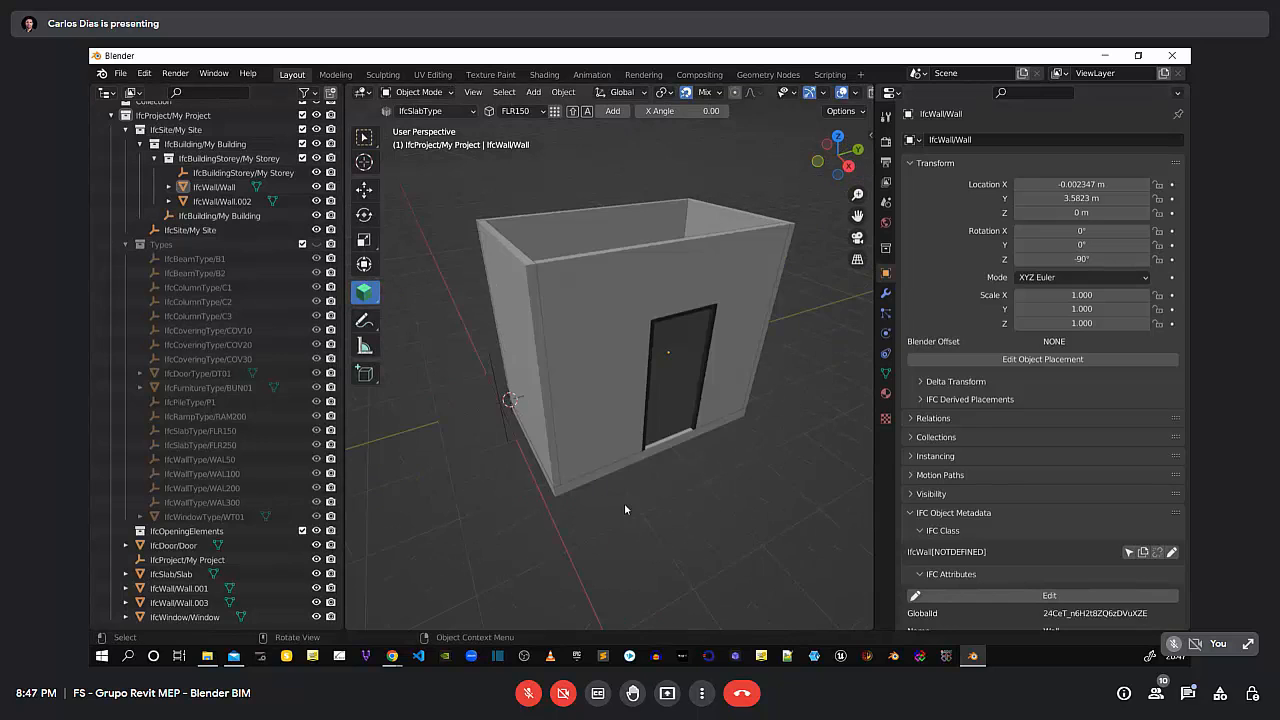
Review IfcWall/Wall's material layer set and collapse its IFC object material, property set and quantity set sections
scroll(1007, 440, "down", 5)
scroll(1007, 447, "down", 8)
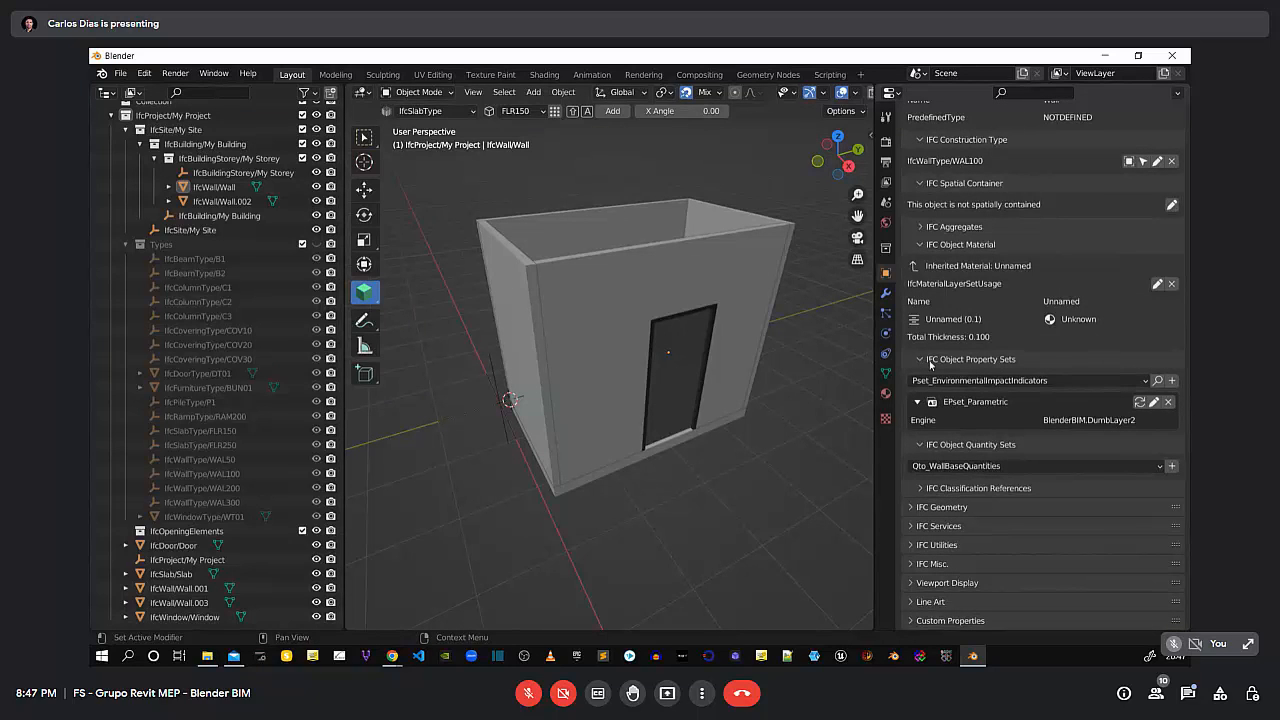
left_click(921, 245)
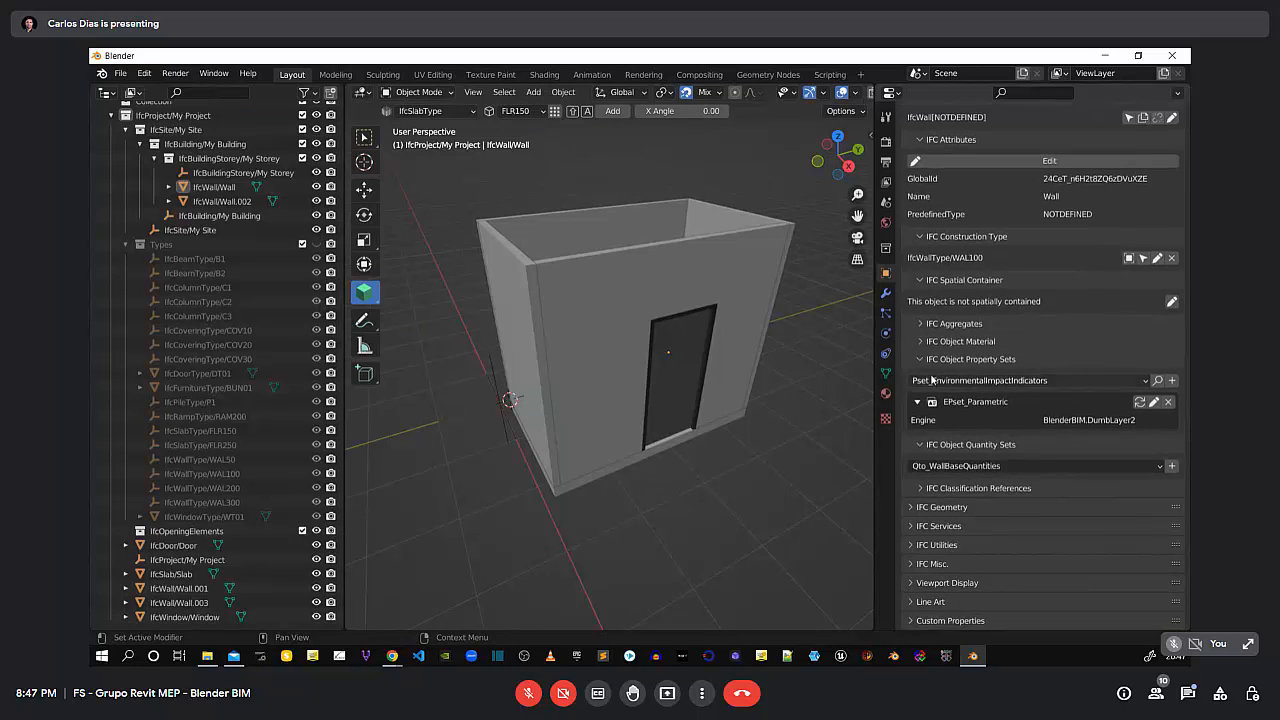
left_click(915, 369)
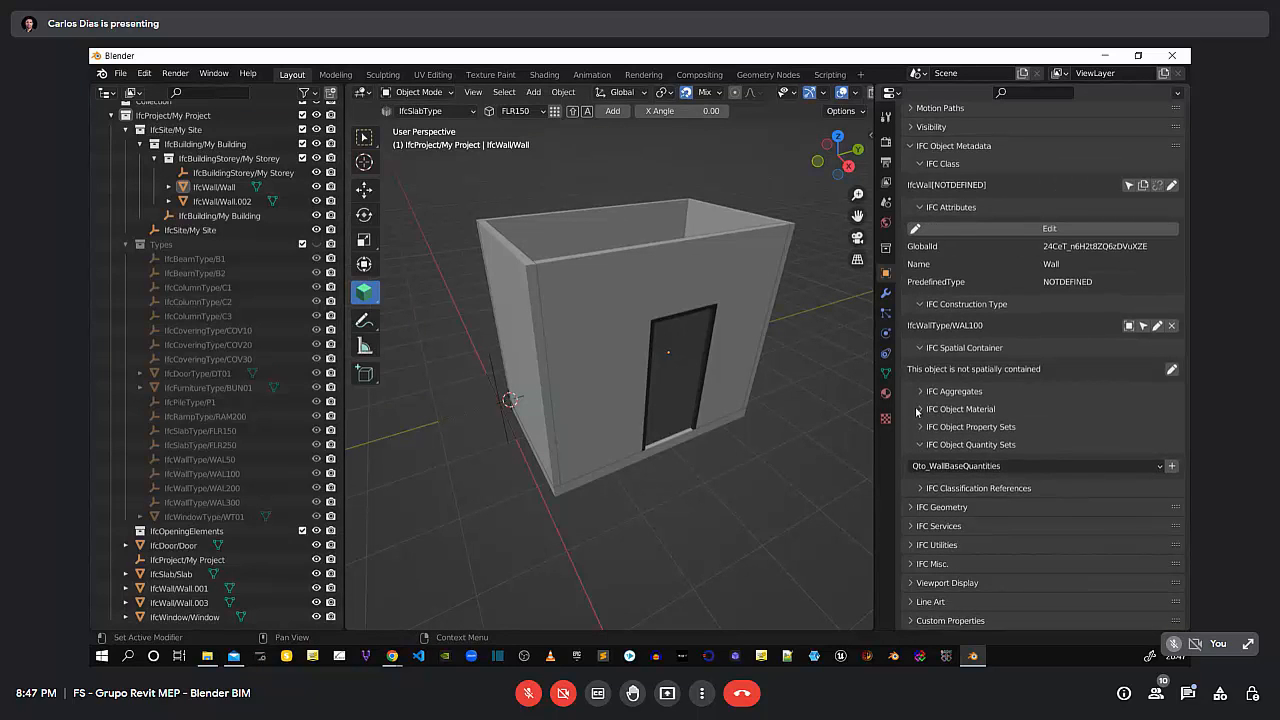
left_click(919, 409)
scroll(972, 341, "down", 2)
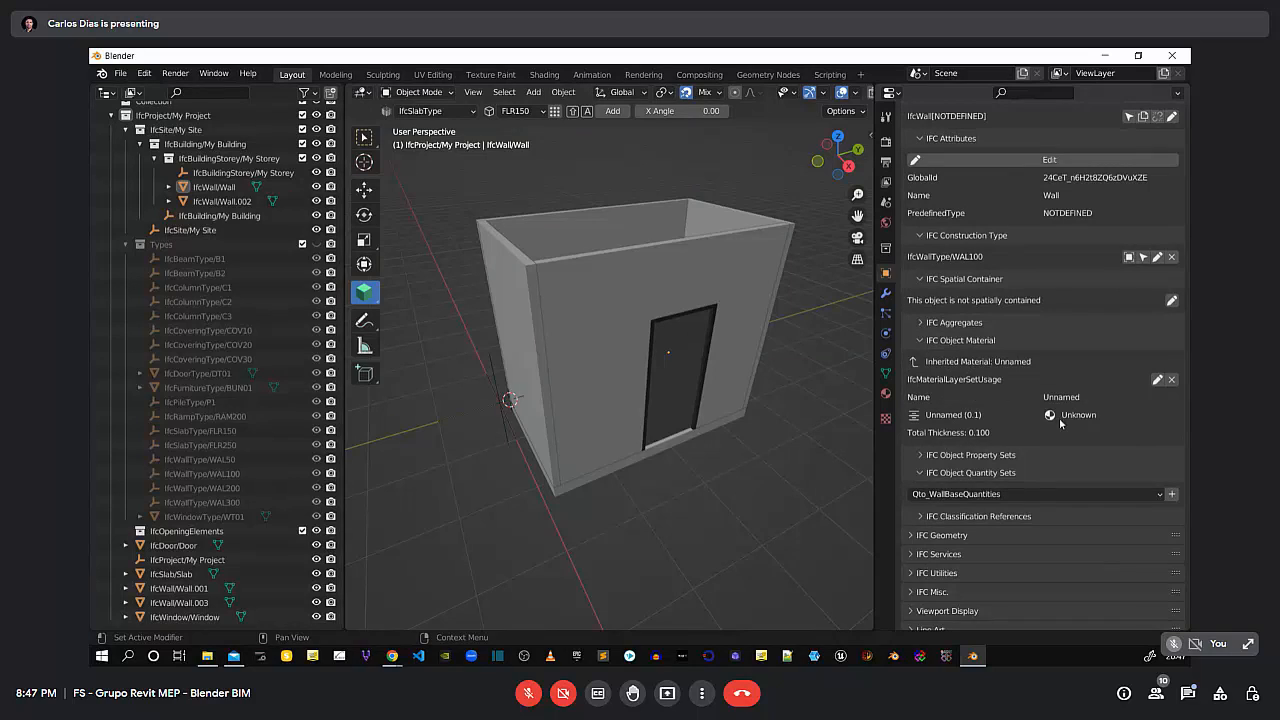
left_click(919, 342)
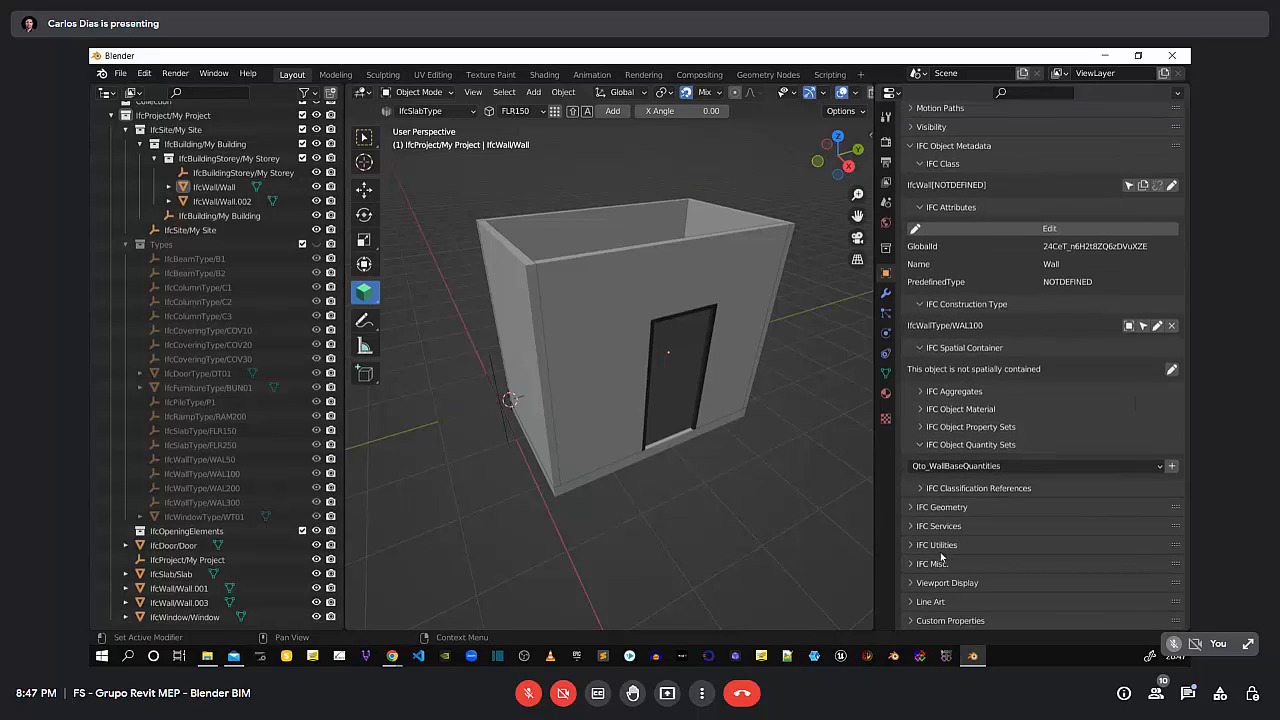
left_click(922, 471)
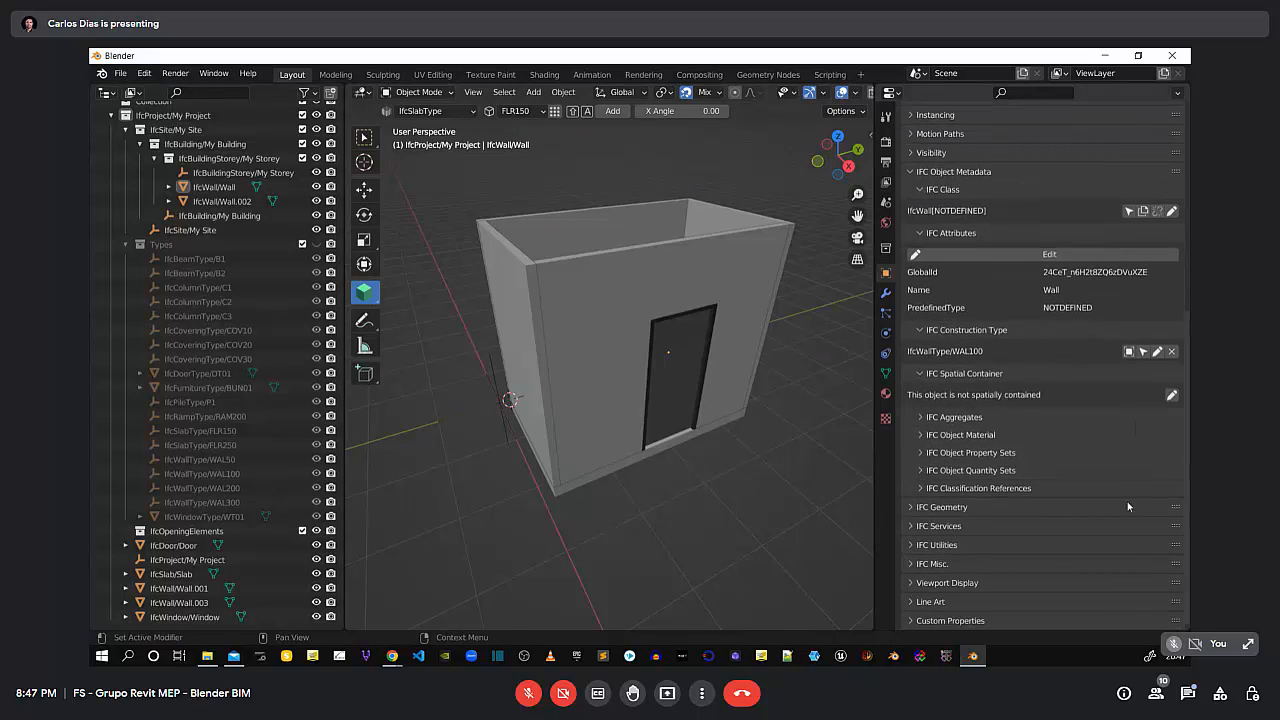
Select the wall with the door and expand its IFC object property sets
left_click(582, 321)
middle_click_drag(709, 550, 676, 366)
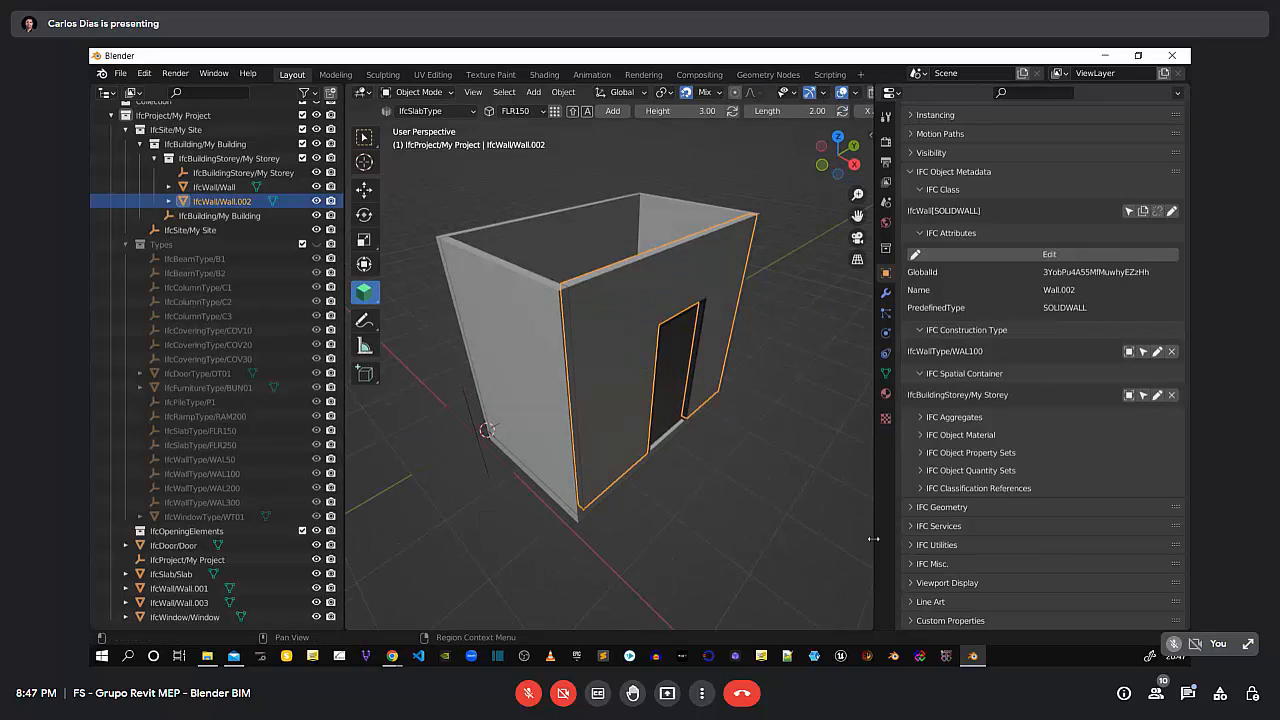
left_click(919, 453)
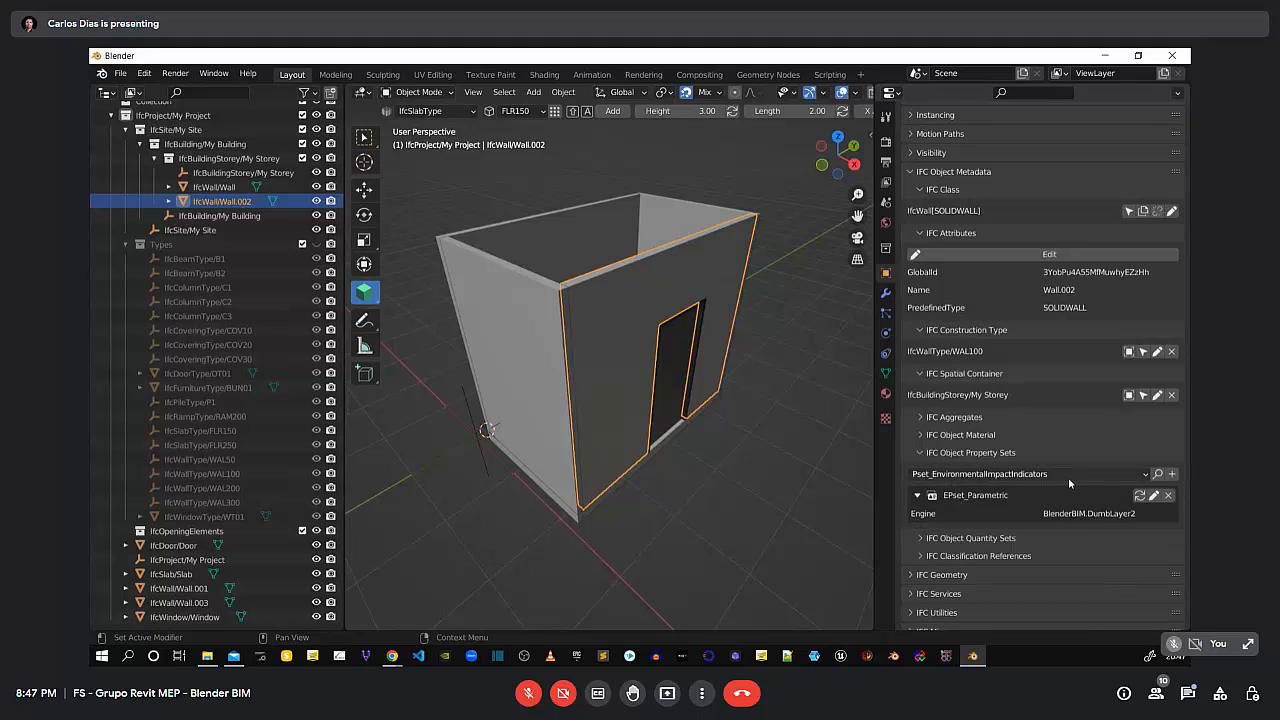
Add the Pset_WallCommon property set to the wall that contains the door
left_click(1144, 476)
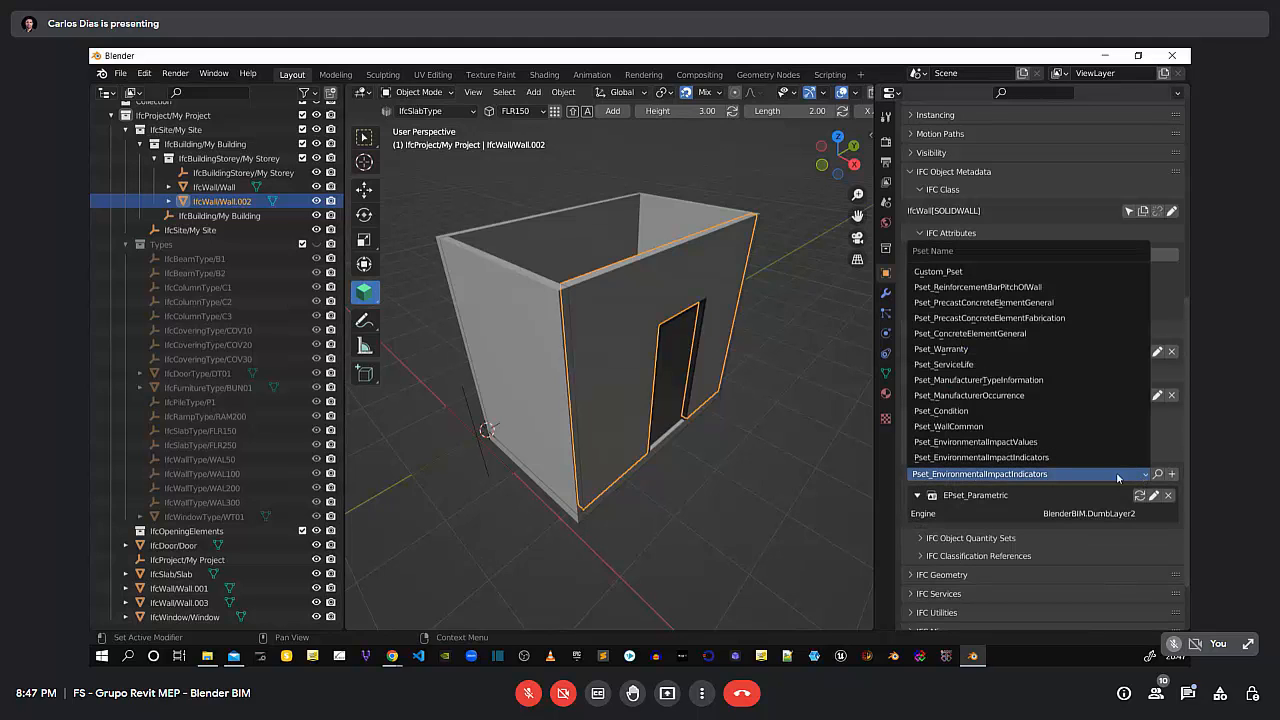
left_click(816, 507)
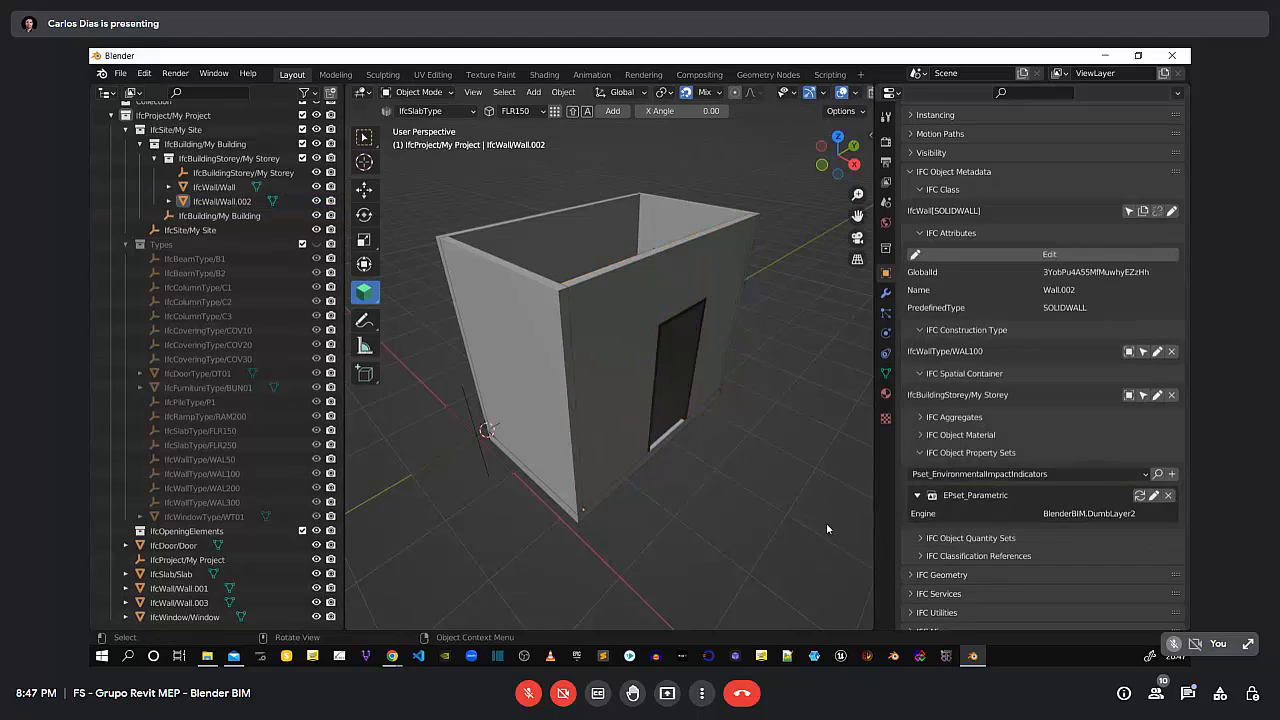
left_click(1146, 475)
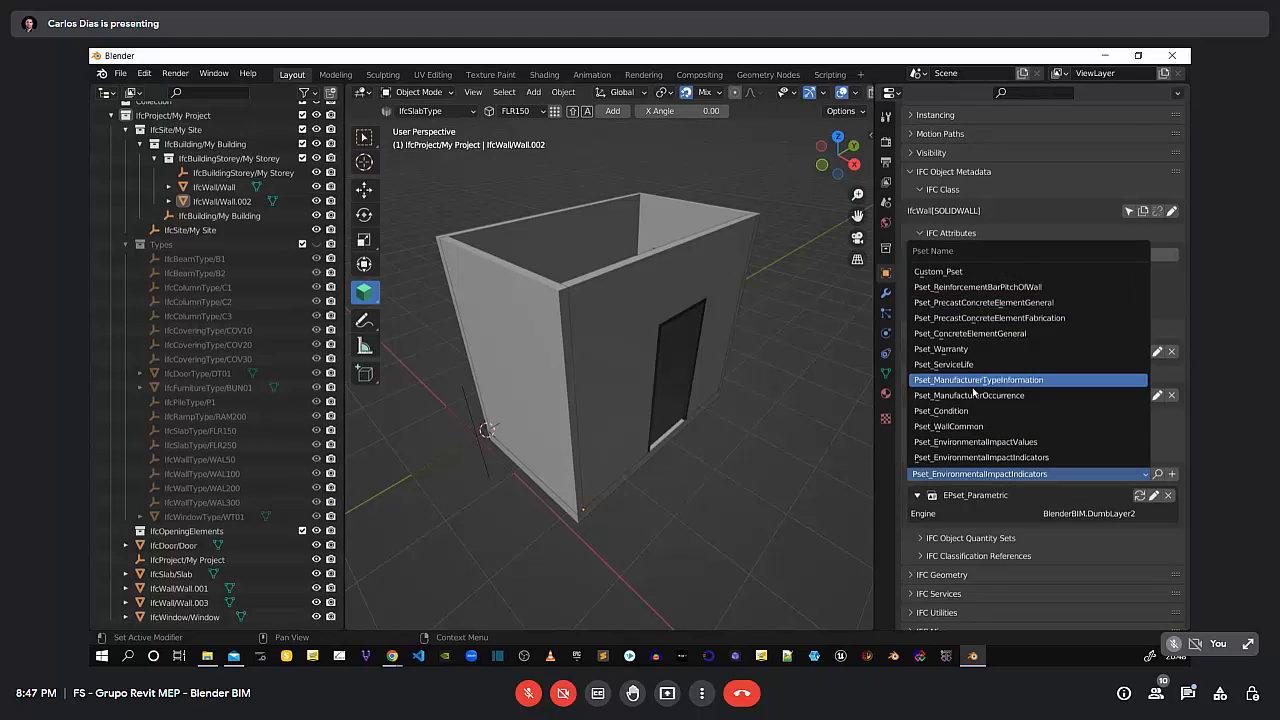
left_click(974, 473)
left_click(1144, 477)
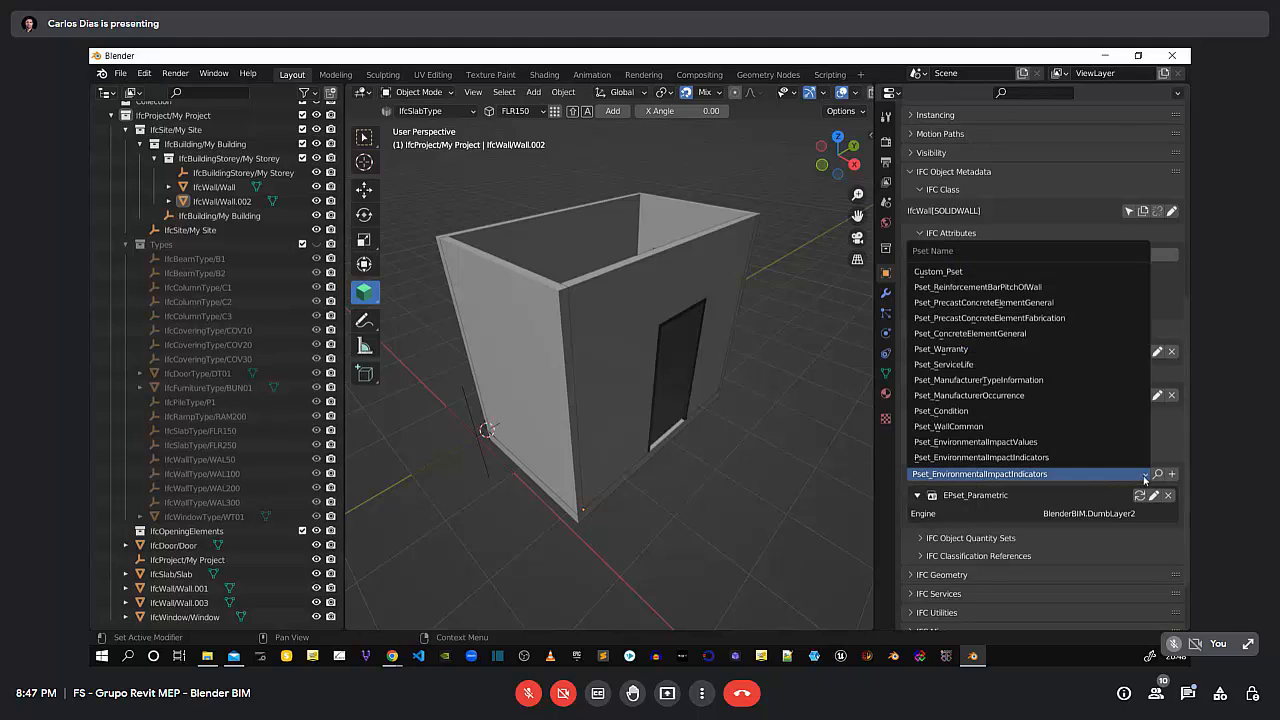
left_click(952, 427)
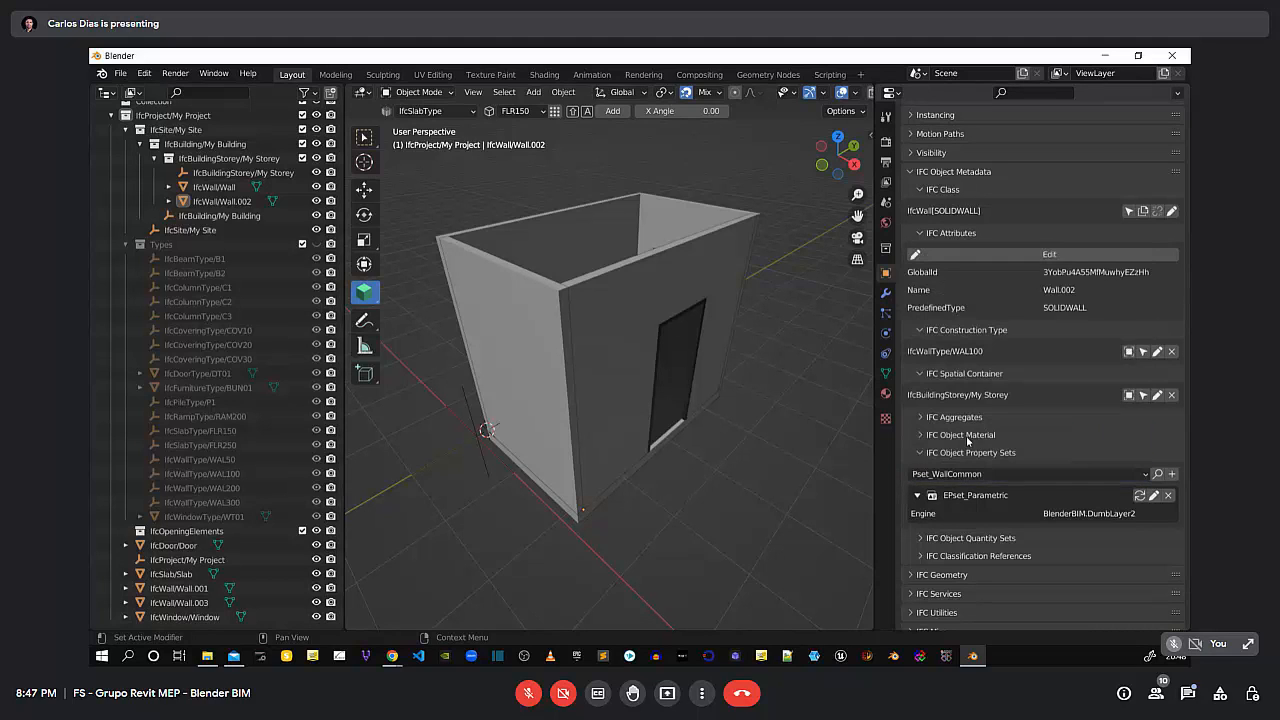
left_click(1172, 473)
scroll(1024, 515, "down", 2)
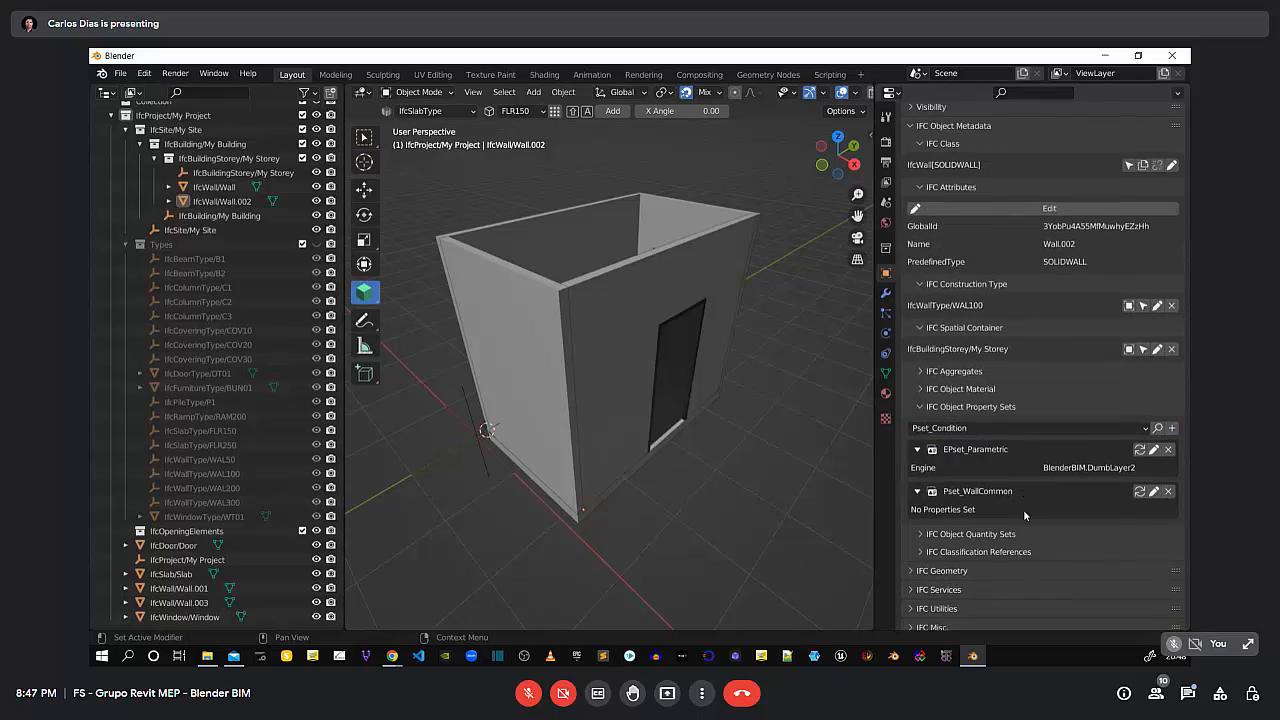
scroll(1024, 512, "down", 3)
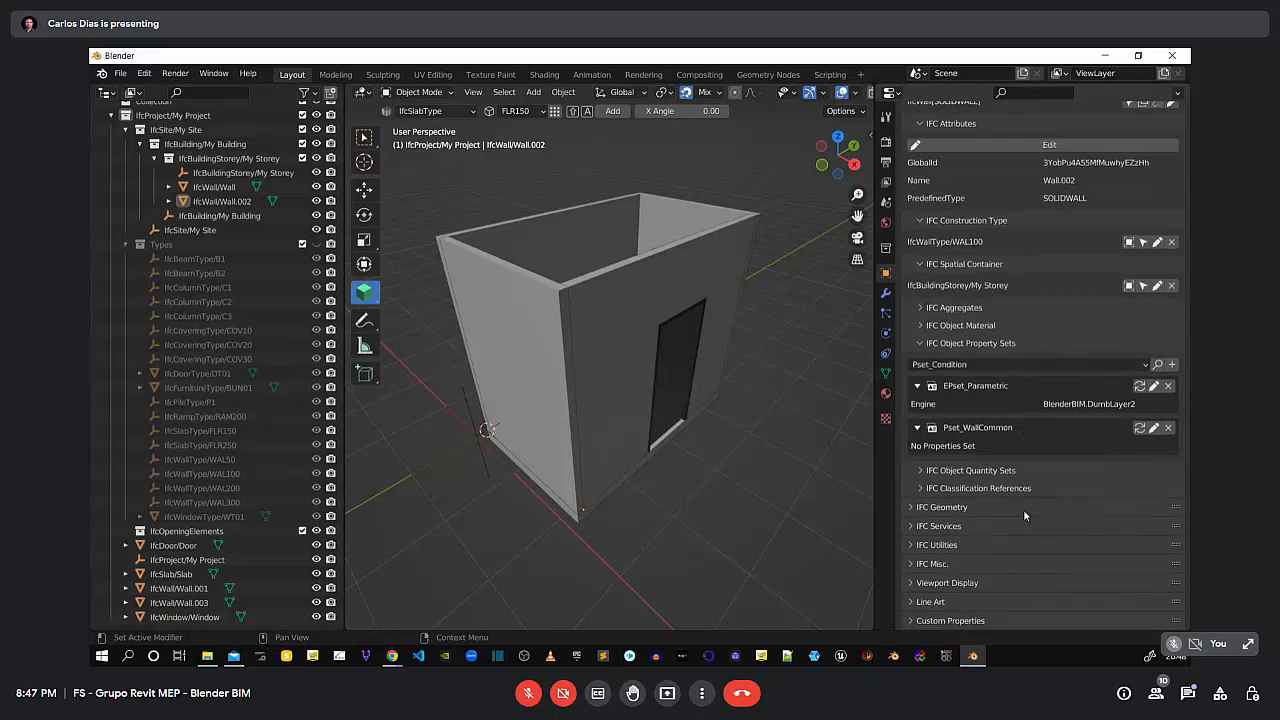
Open Pset_WallCommon for editing in a widened properties editor, examine its available fields, and apply it with no values entered
left_click(1154, 429)
scroll(983, 504, "down", 8)
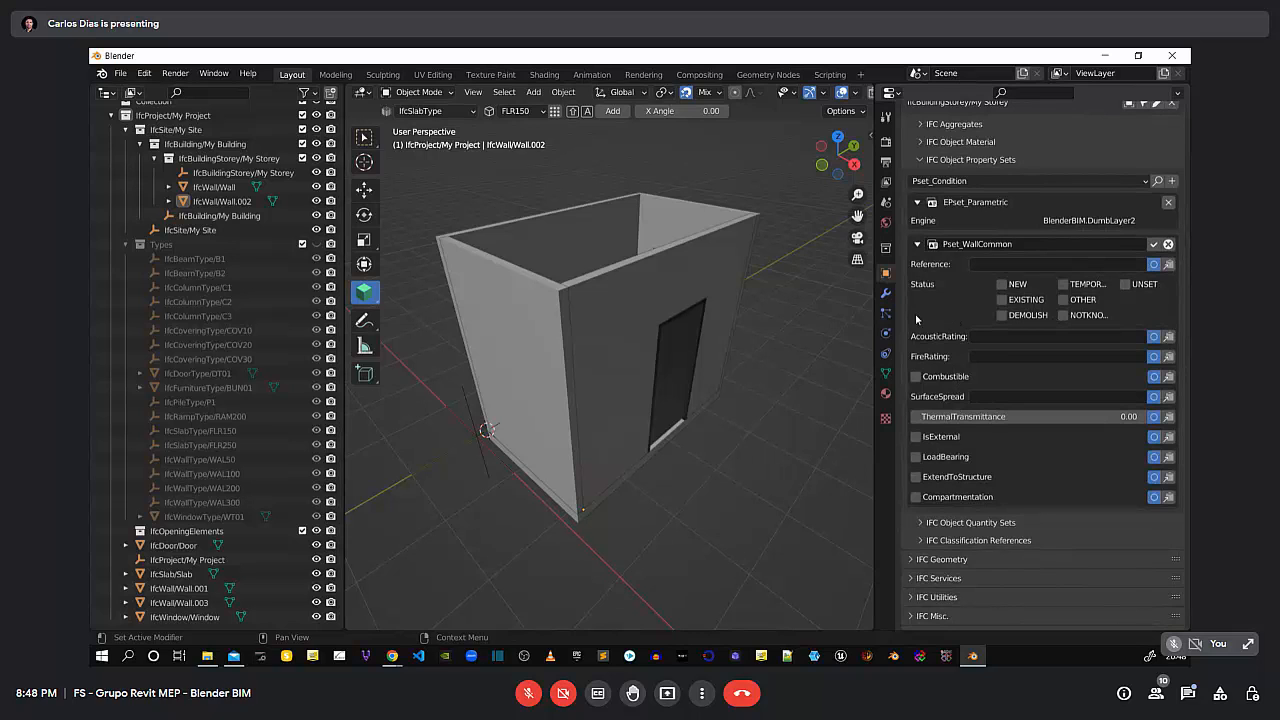
left_click_drag(873, 317, 790, 320)
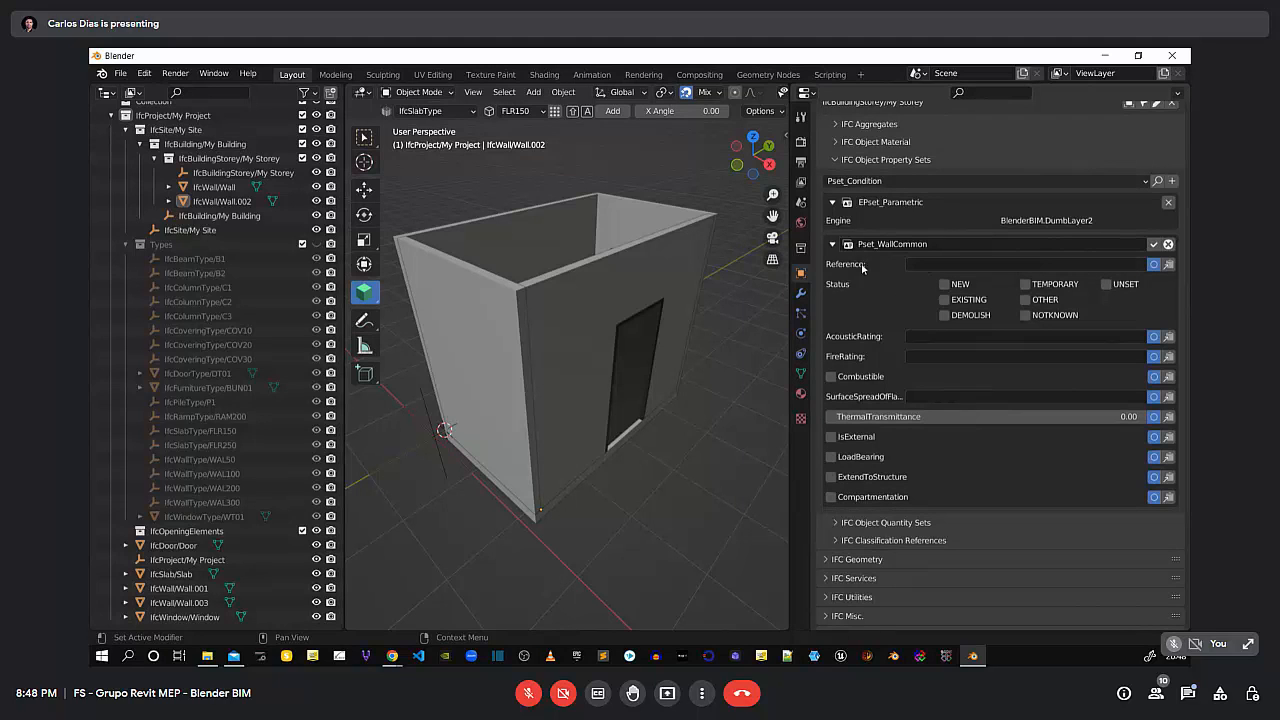
left_click(833, 244)
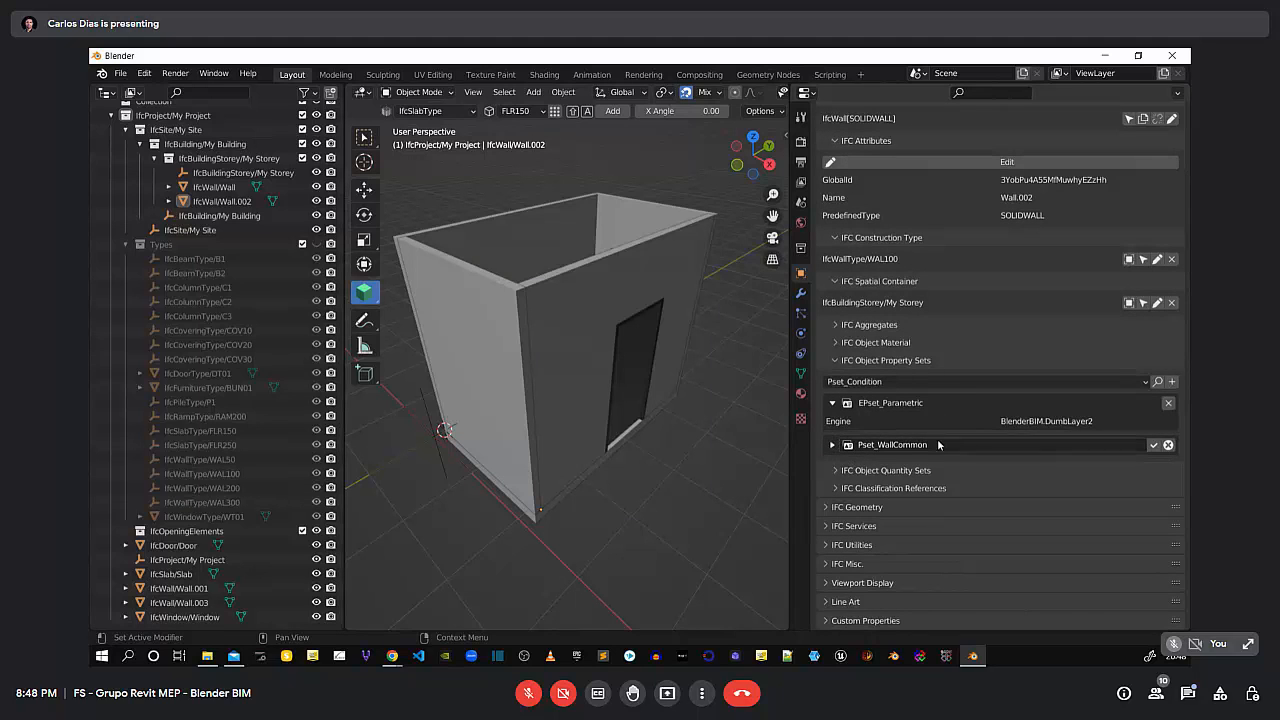
left_click(831, 445)
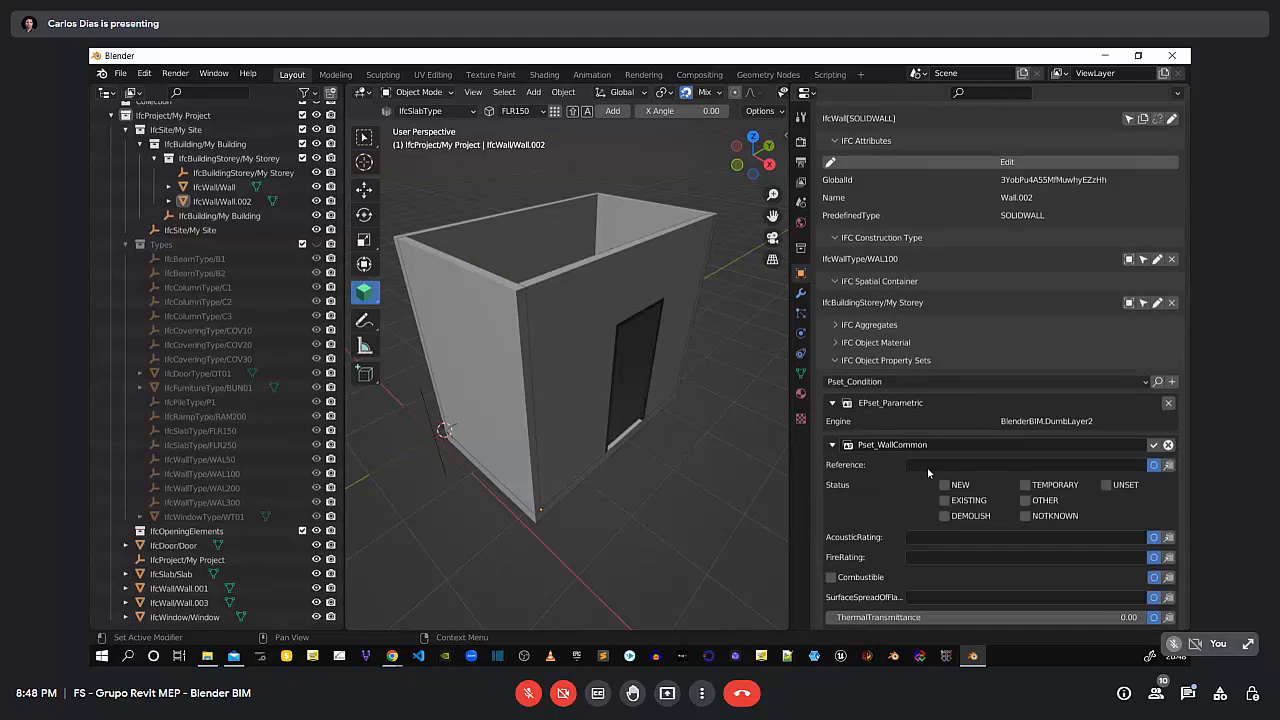
left_click(1154, 446)
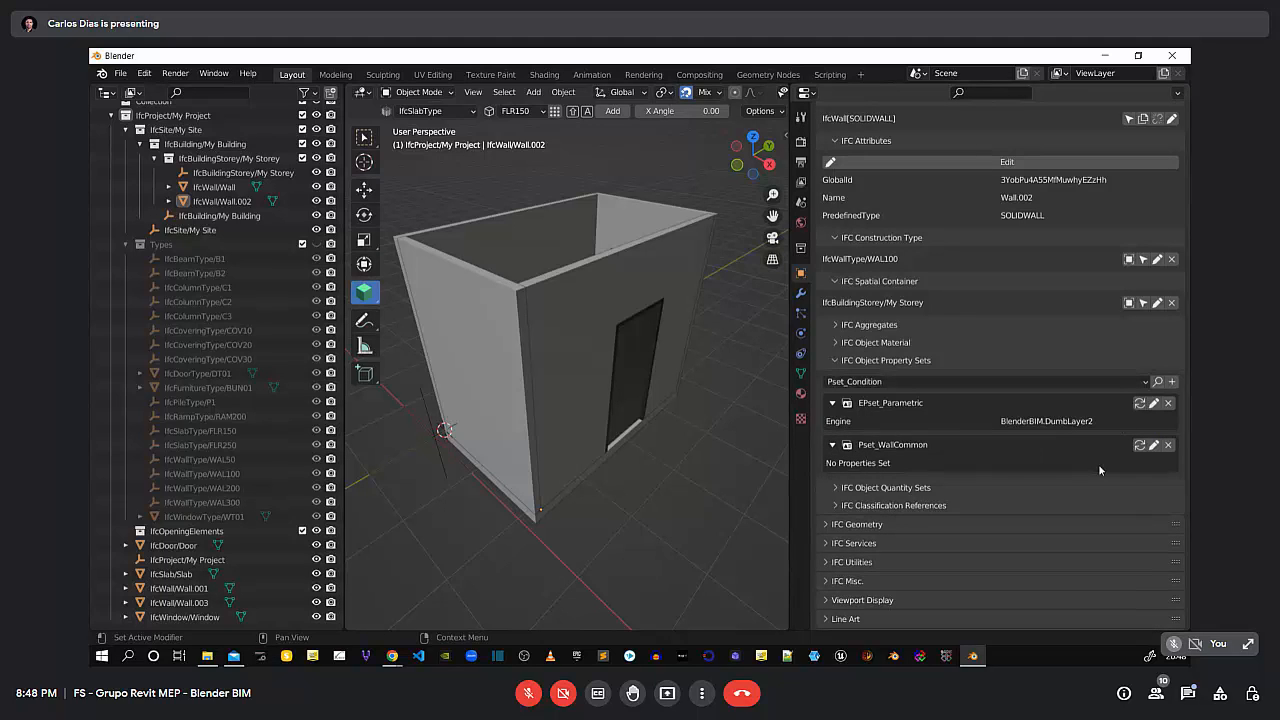
Check the available property set templates, collapse the object property sets, and expand the IFC Geometry section
left_click(889, 385)
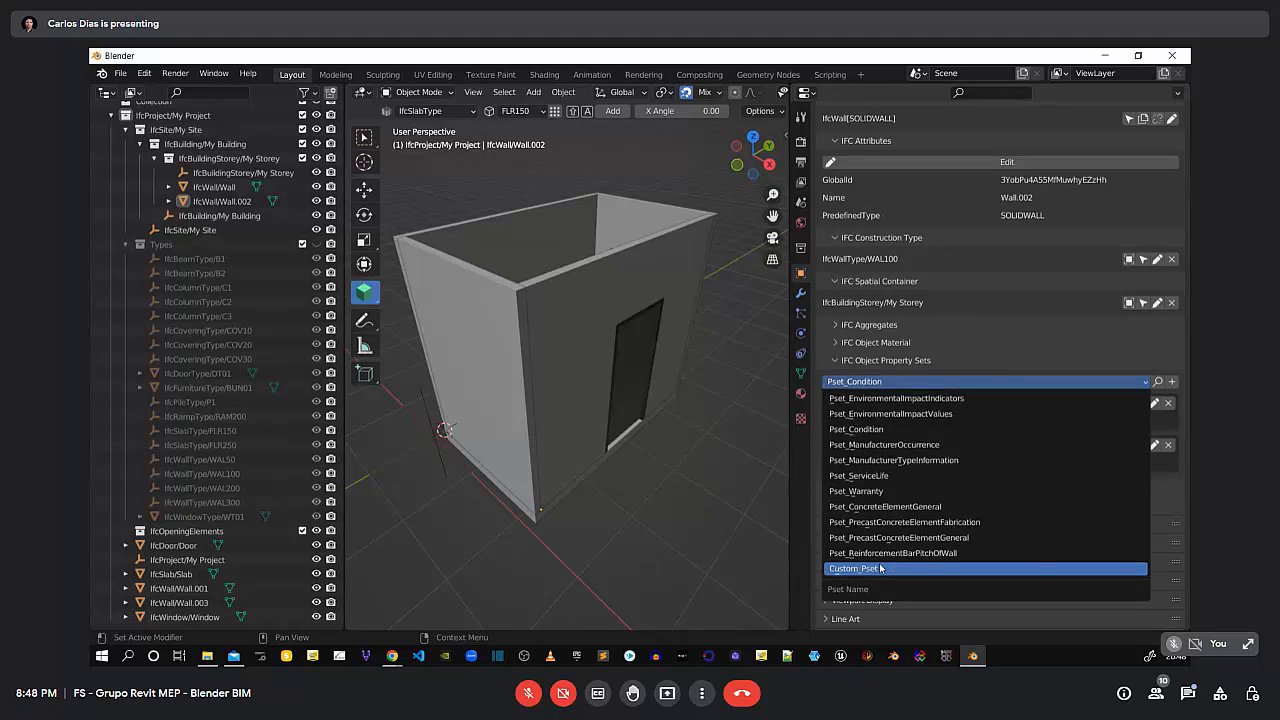
left_click(1015, 349)
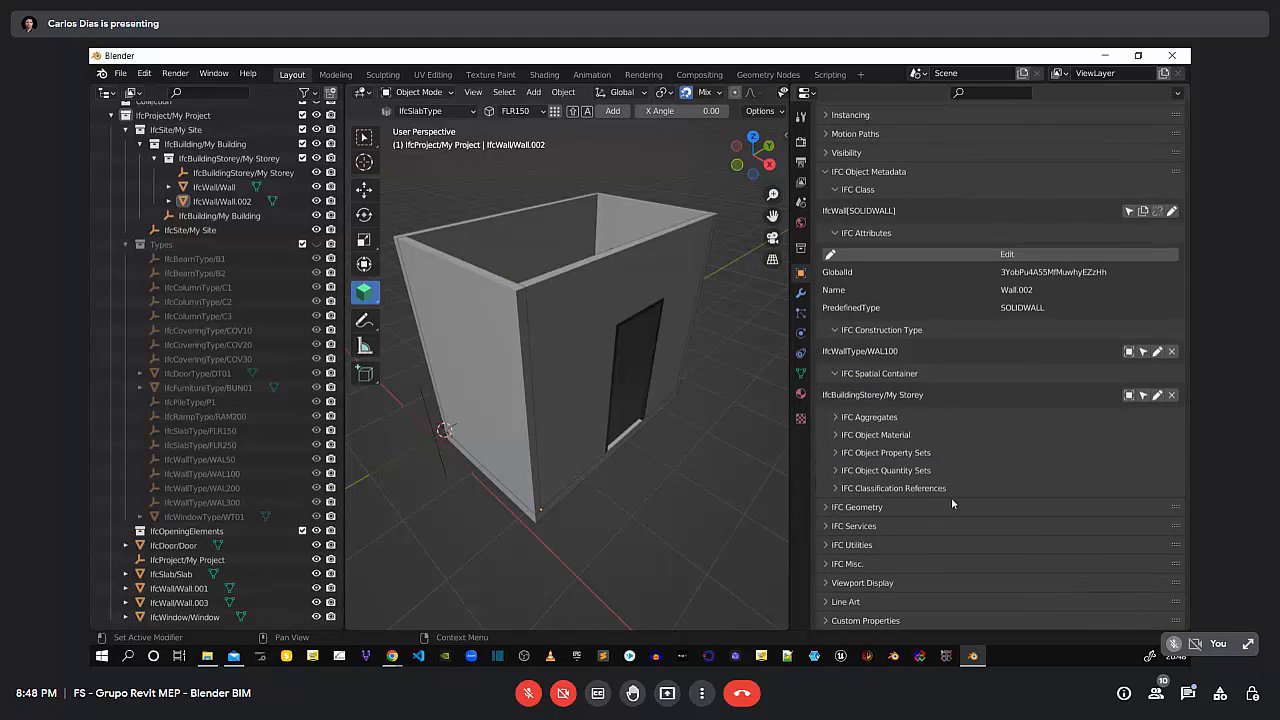
left_click(825, 511)
scroll(933, 486, "down", 3)
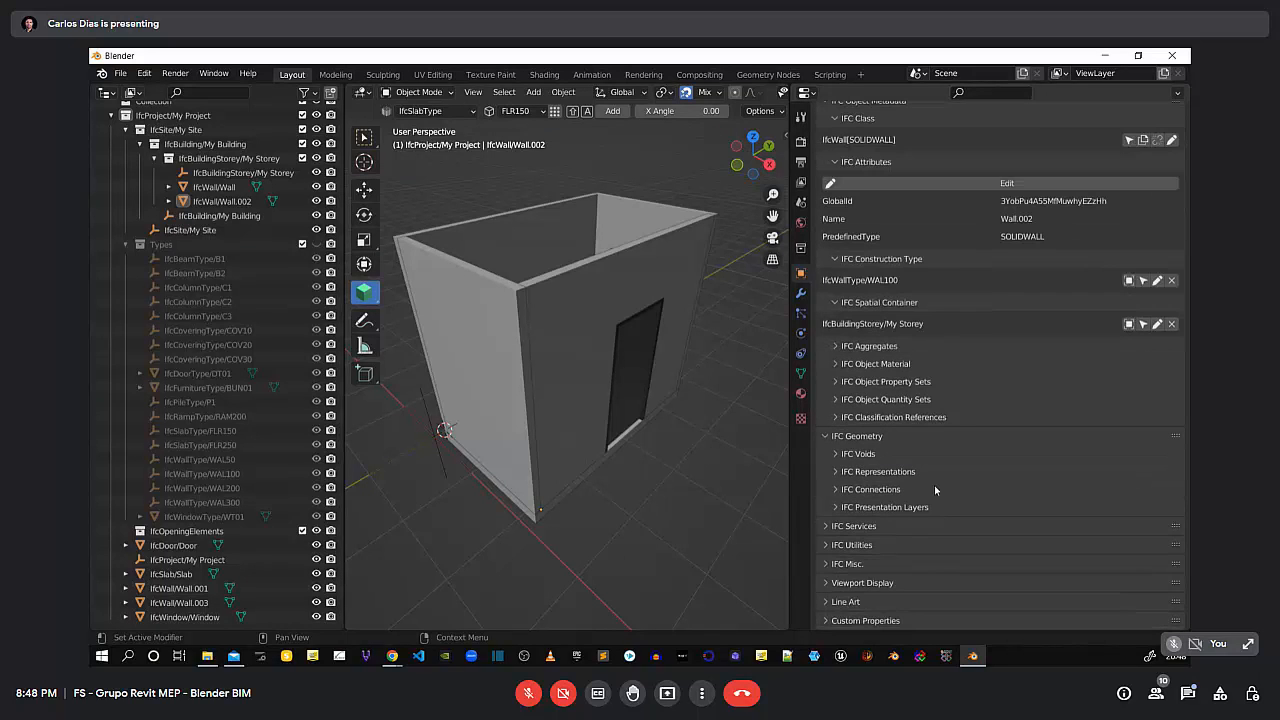
Select the door in the wall and display its IFC representations
left_click(625, 408)
scroll(634, 440, "up", 4)
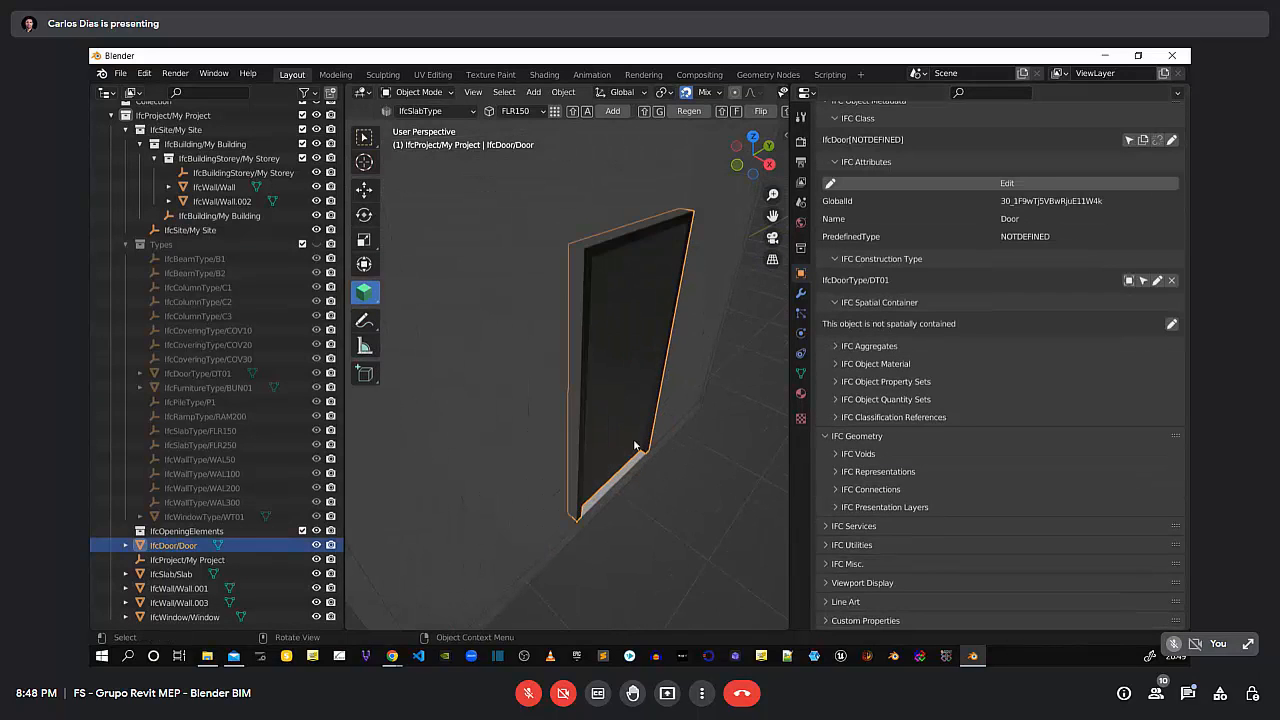
middle_click_drag(621, 437, 606, 431)
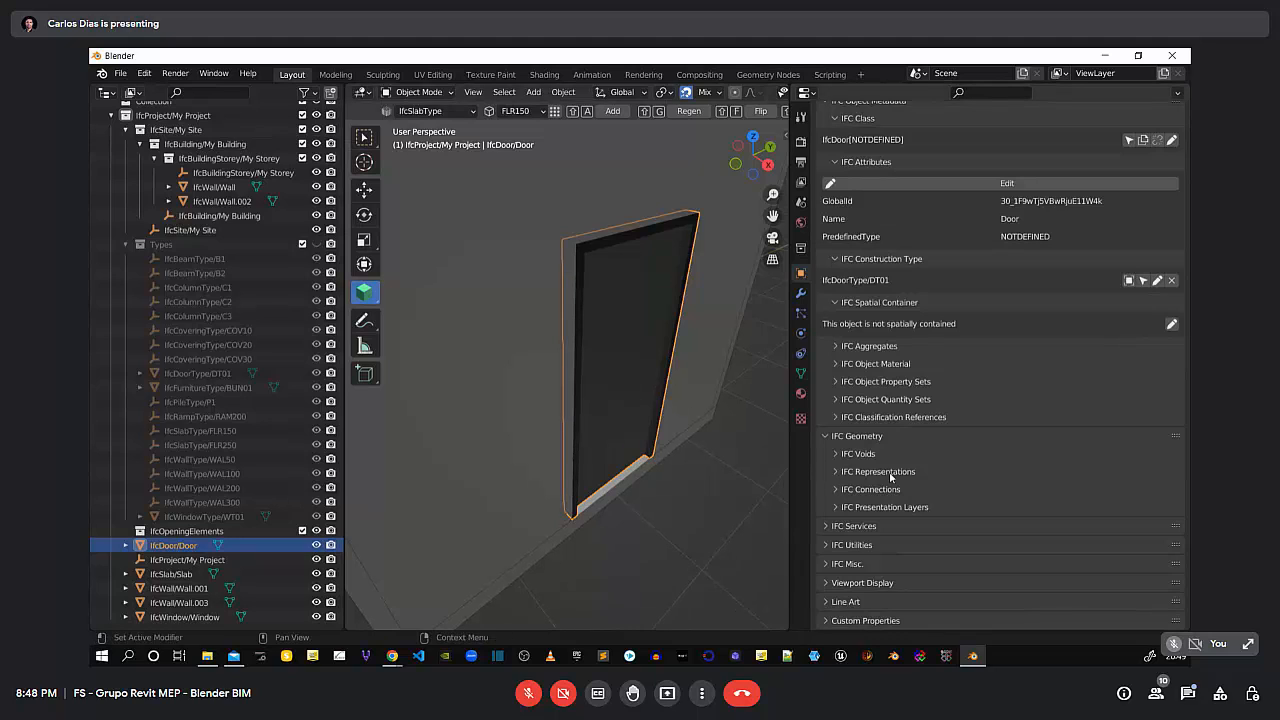
left_click(836, 472)
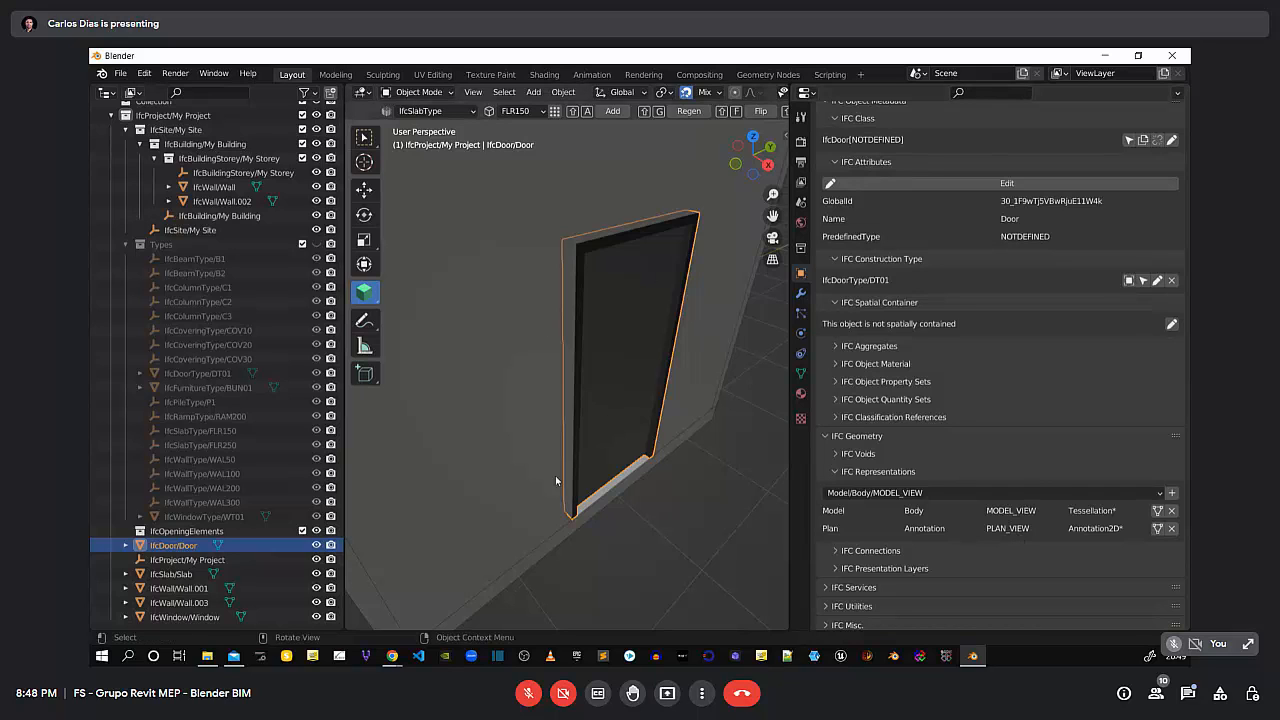
middle_click_drag(620, 478, 620, 448)
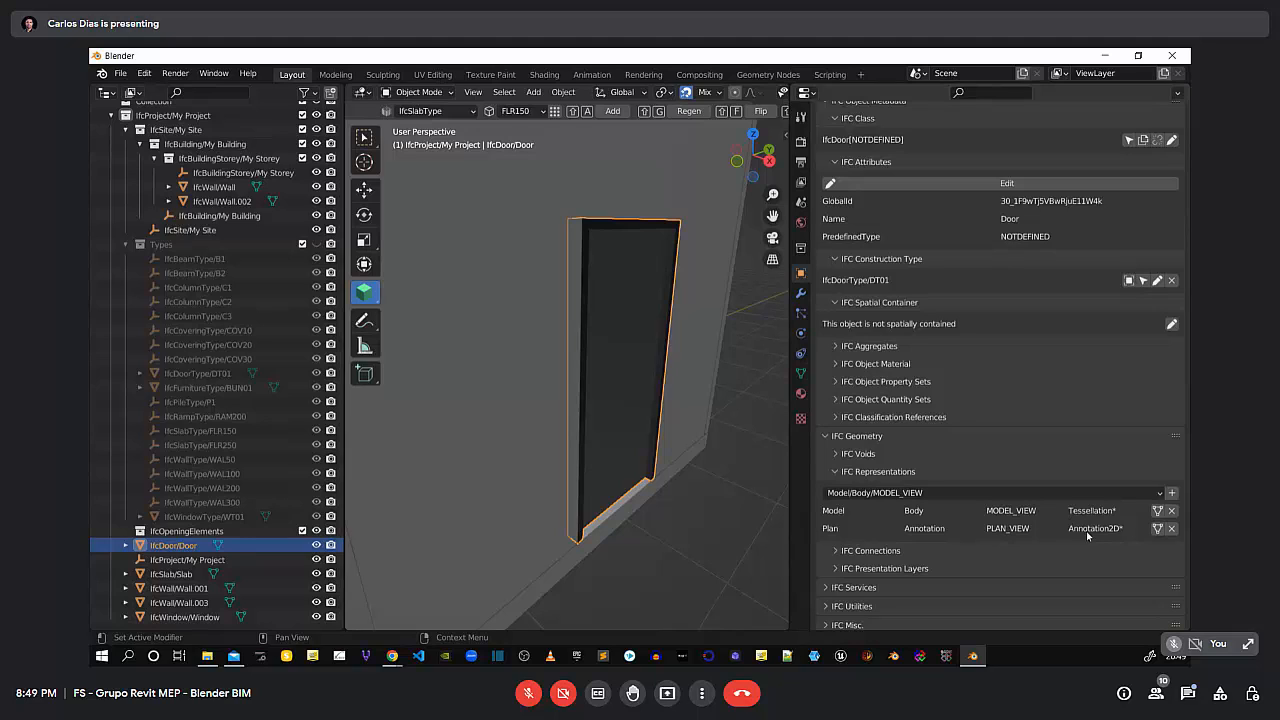
middle_click_drag(597, 437, 590, 434)
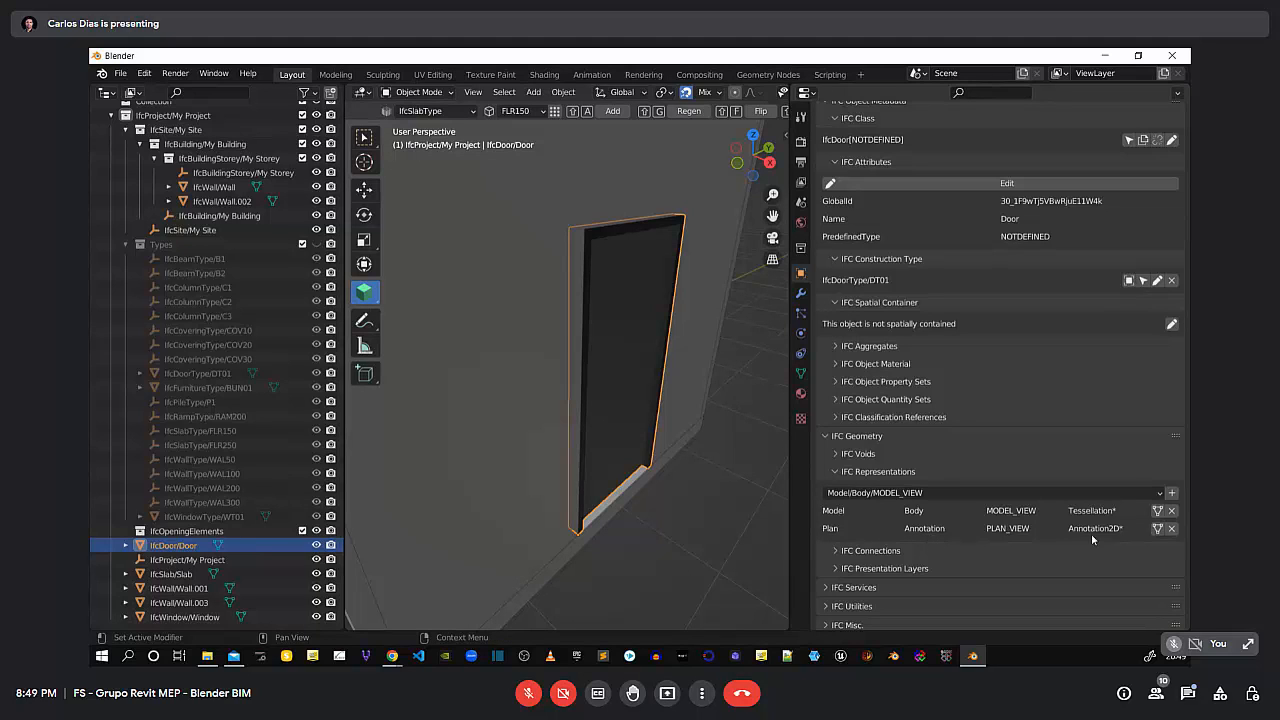
Switch the door to its Plan Annotation representation and hide the floor slab to view the door's 2D symbol
left_click(1159, 531)
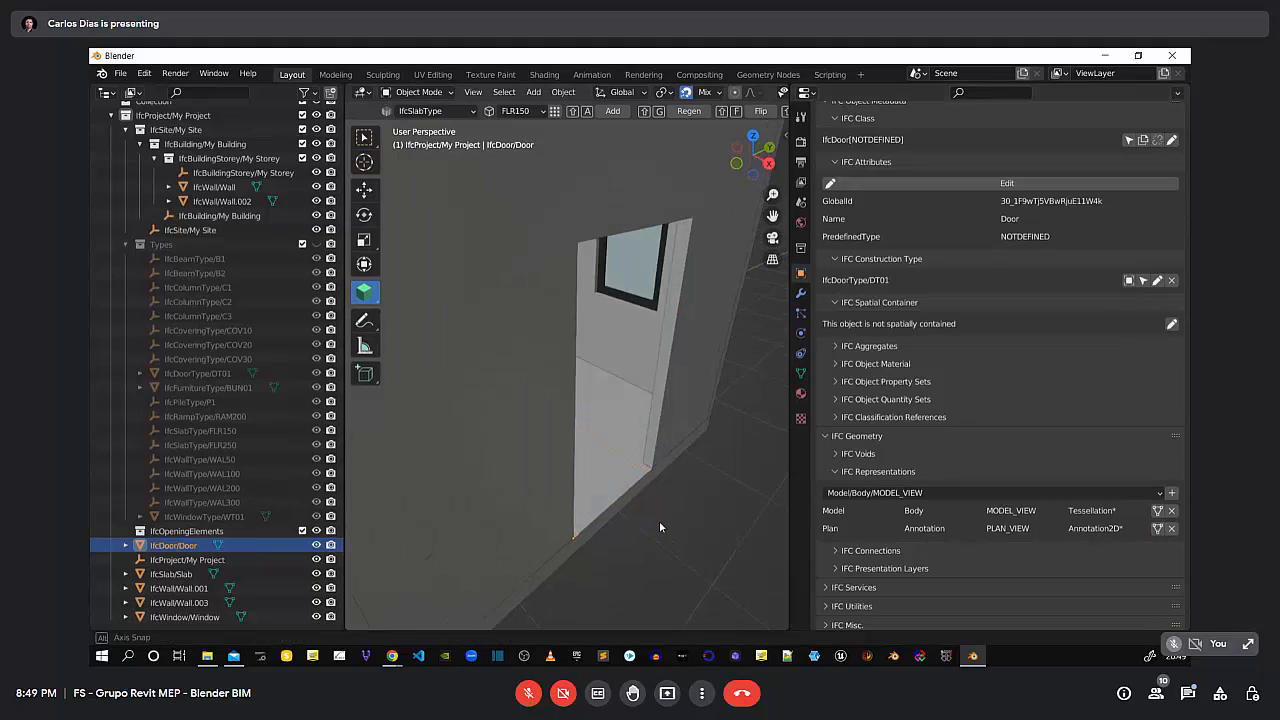
mouse_move(659, 520)
middle_mouse_down()
mouse_move(626, 527)
mouse_move(642, 474)
mouse_move(614, 527)
mouse_move(614, 471)
mouse_move(633, 467)
mouse_move(571, 494)
mouse_move(589, 533)
mouse_move(566, 499)
mouse_move(533, 515)
middle_mouse_up()
left_click(641, 414)
left_click(633, 467)
scroll(533, 515, "down", 3)
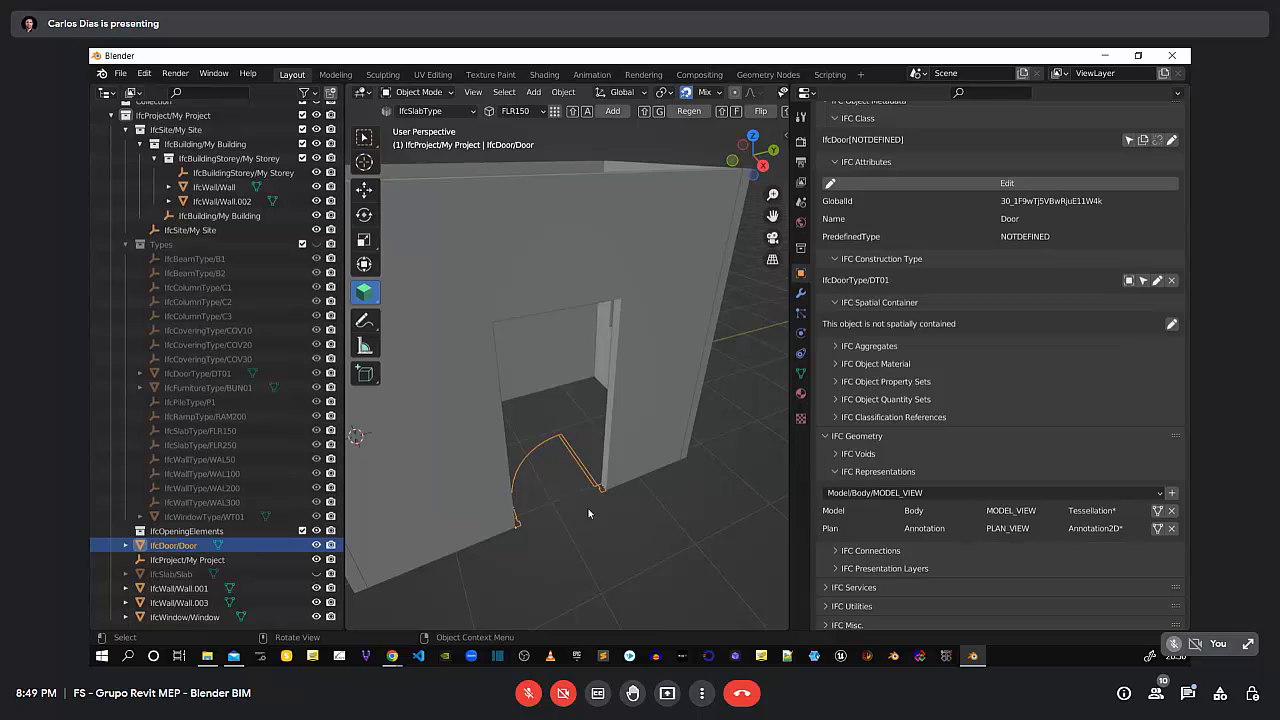
Switch the door back to its Model Body representation and view it in the building
left_click(1158, 510)
middle_click_drag(586, 560, 571, 437)
scroll(569, 429, "down", 3)
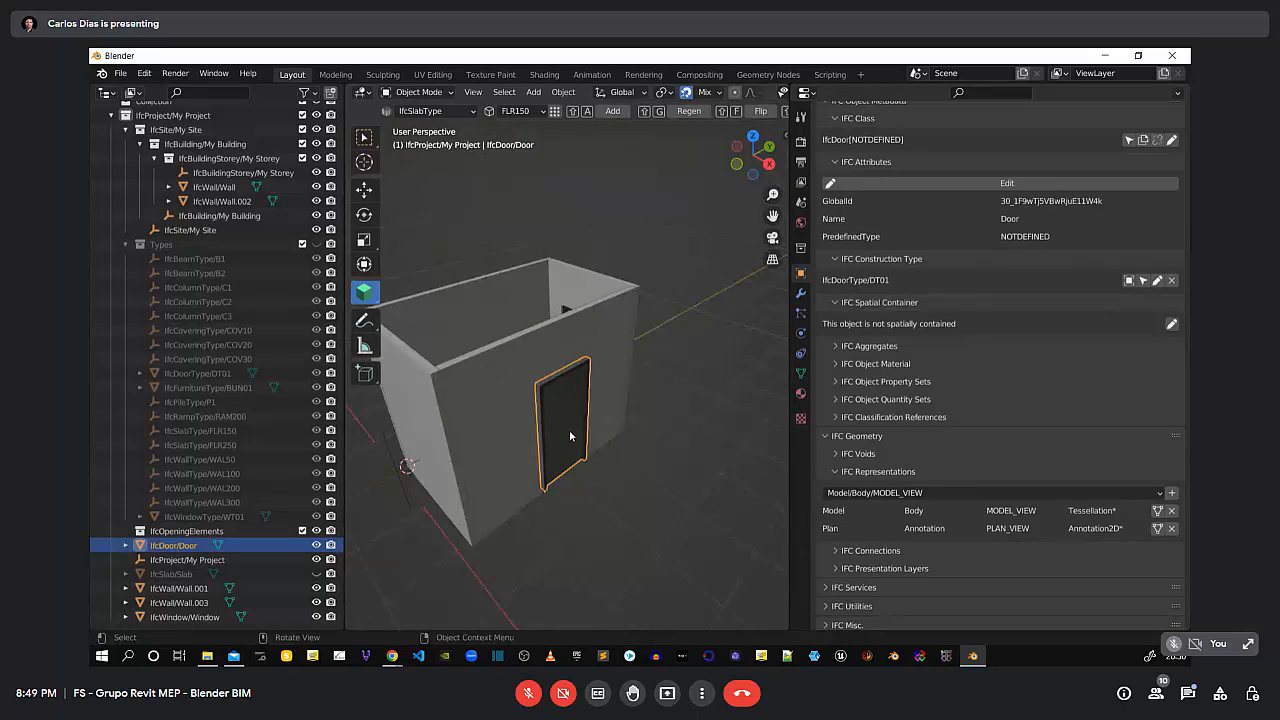
Select the window in the end wall and switch it to its Plan Annotation representation
scroll(569, 430, "down", 1)
middle_click_drag(501, 476, 535, 502)
scroll(560, 348, "up", 3)
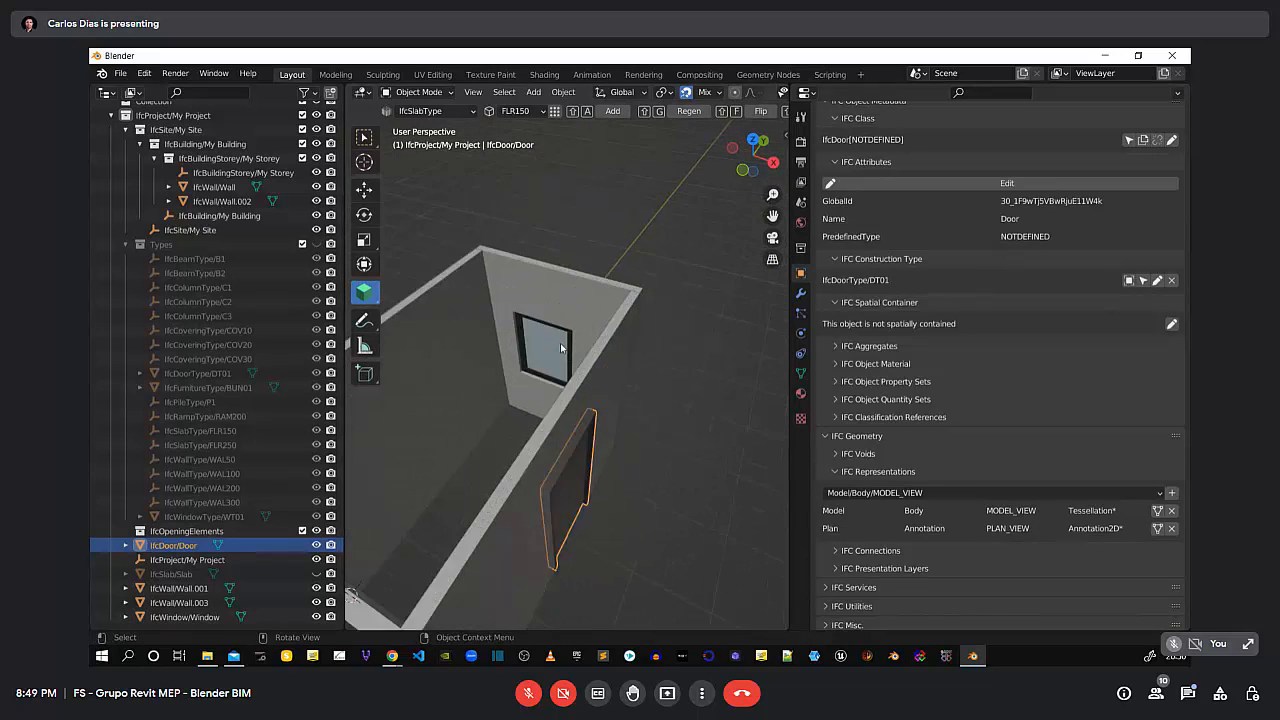
scroll(561, 348, "up", 3)
left_click(560, 386)
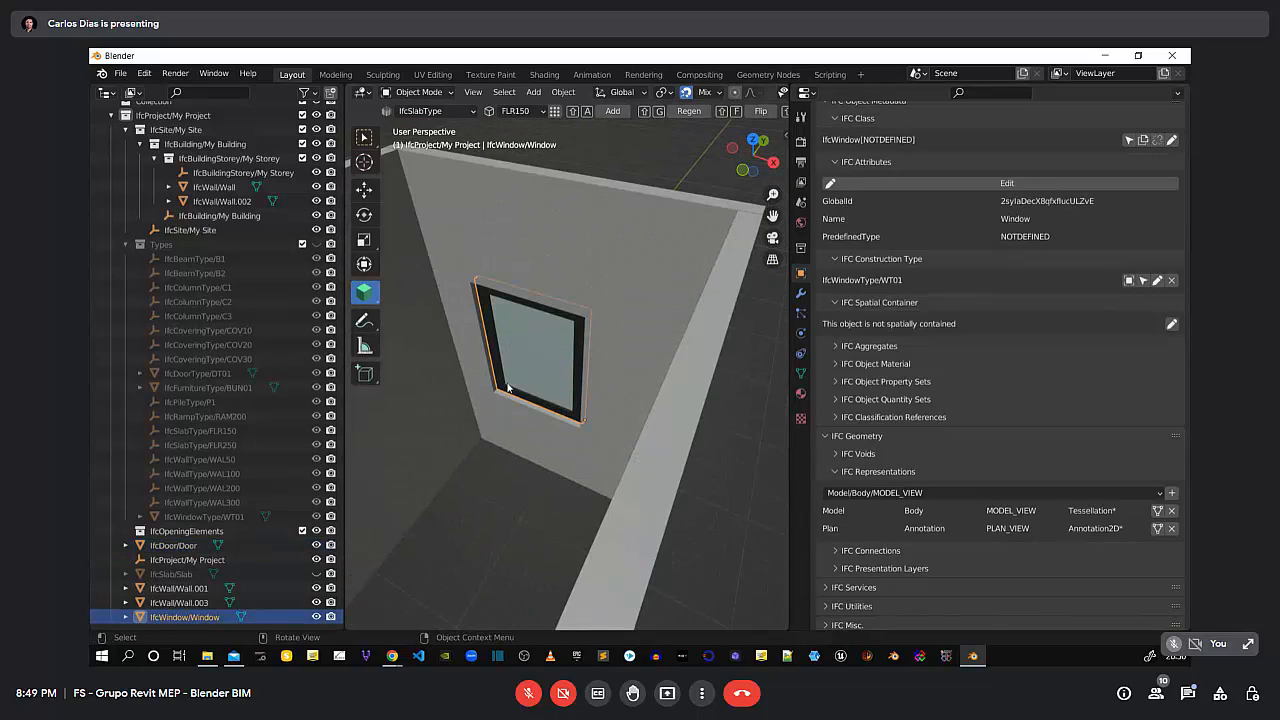
left_click(1157, 529)
scroll(581, 427, "up", 5)
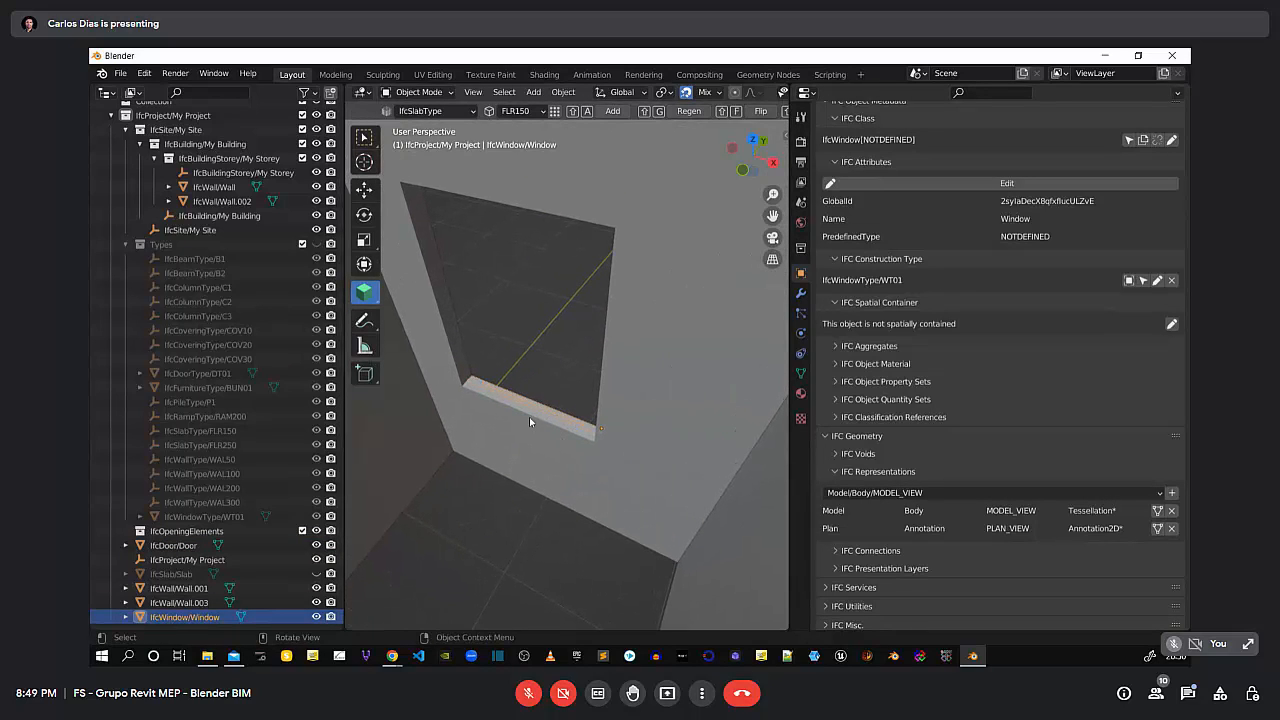
Hide the wall hosting the window and select the window's 2D plan symbol
left_click(548, 456)
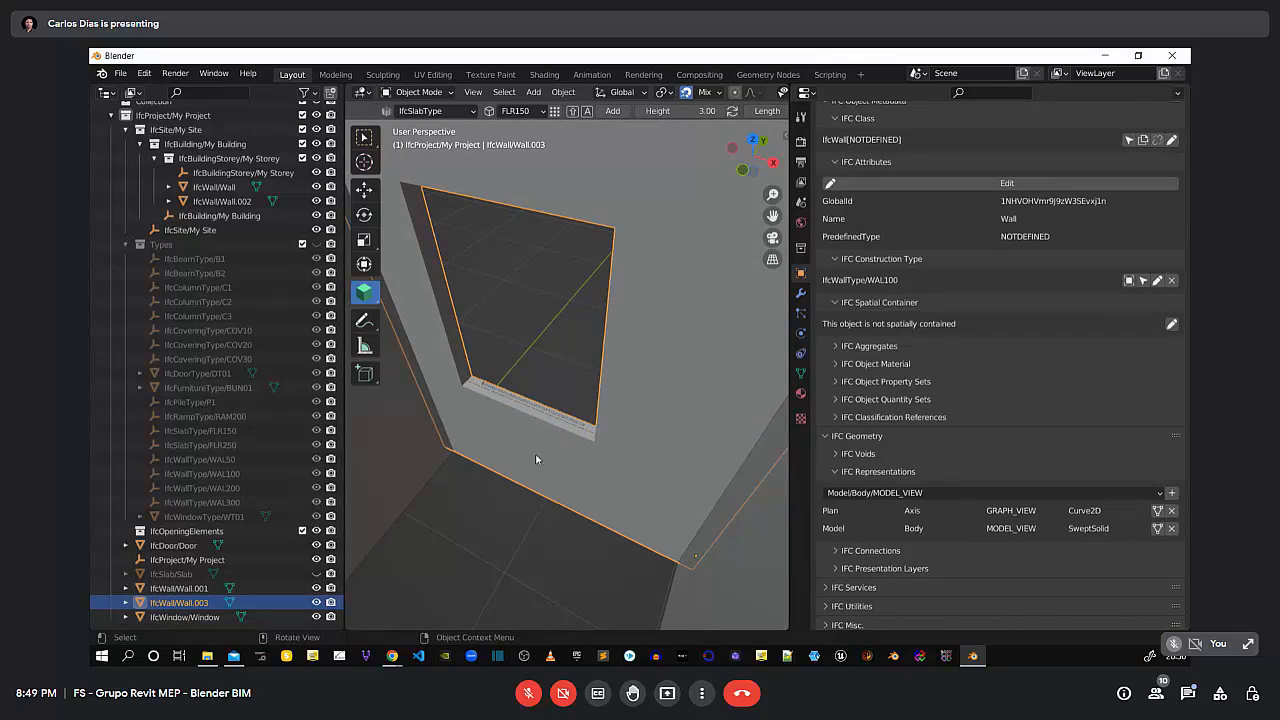
key("h")
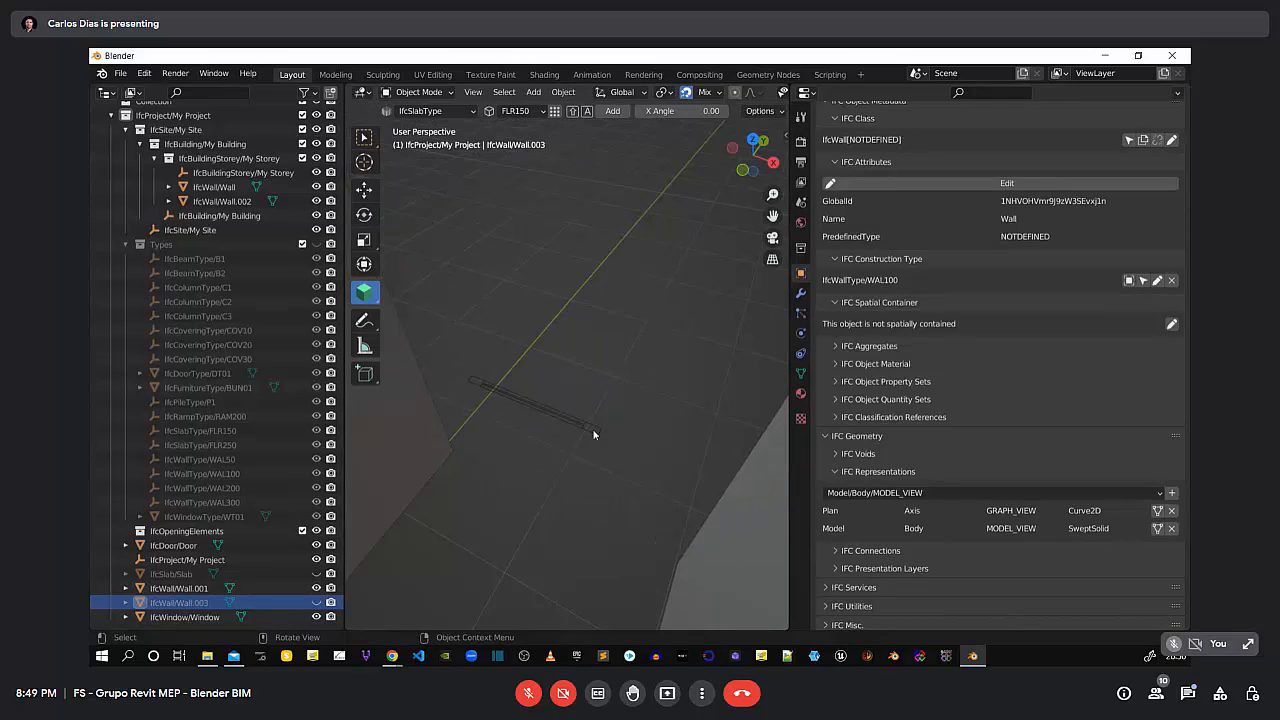
left_click(578, 430)
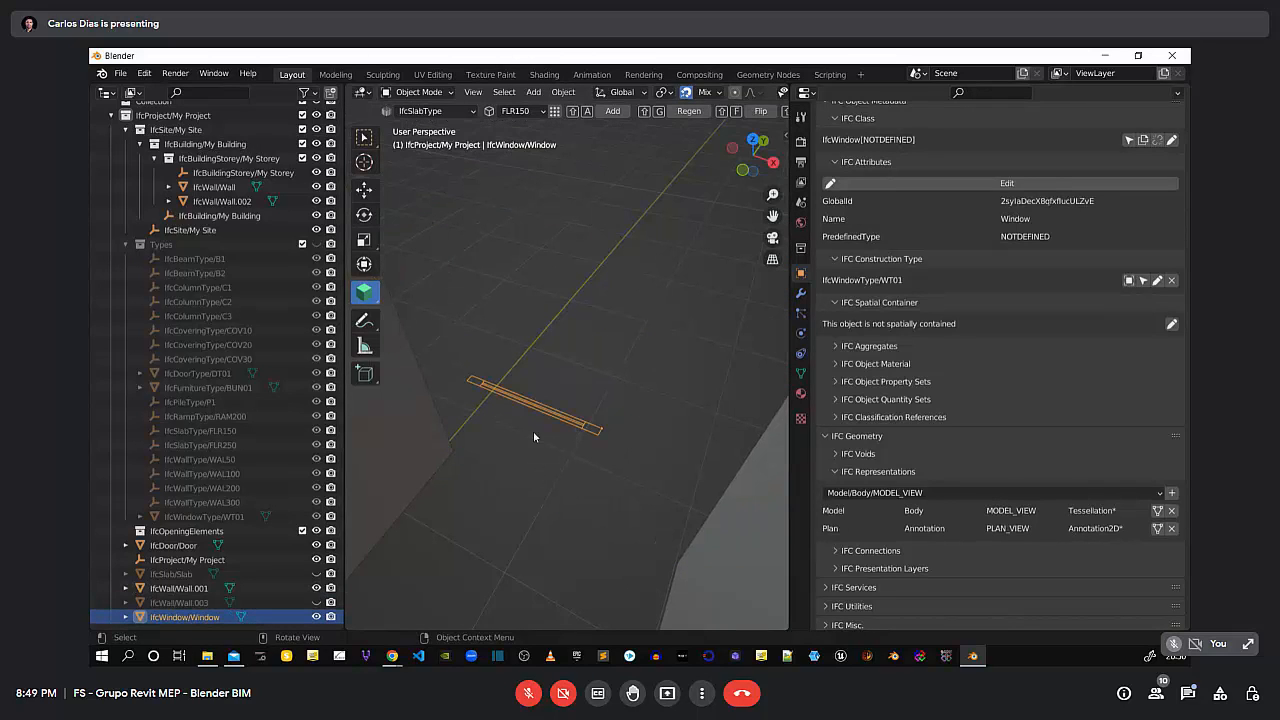
Switch the window back to its Model Body representation, unhide all hidden objects, and clear the selection
left_click(1157, 510)
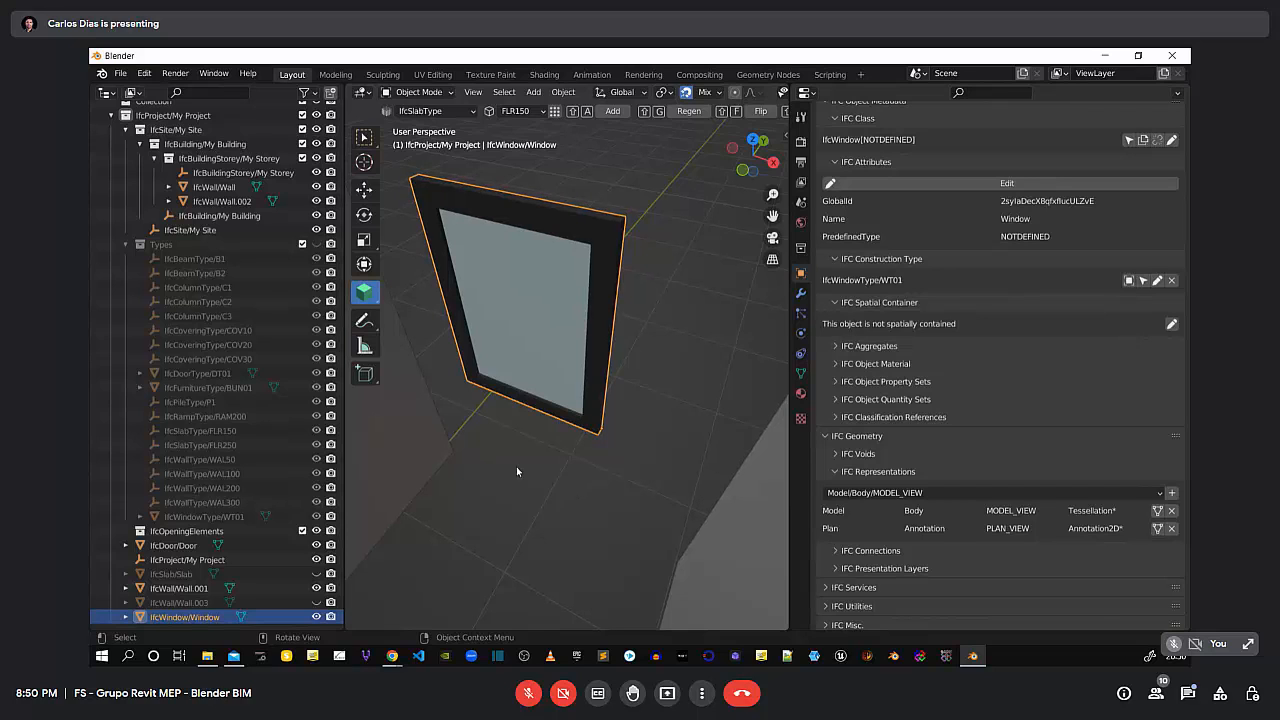
key("alt+h")
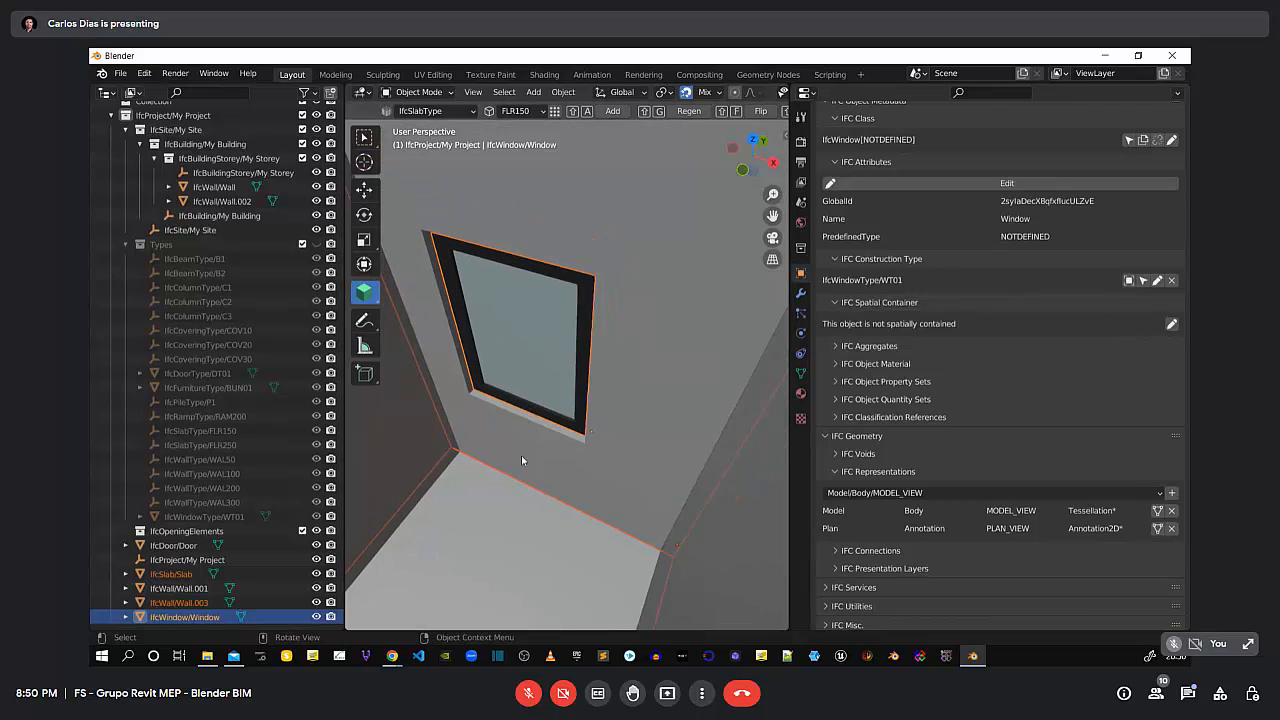
middle_click_drag(521, 455, 665, 410)
left_click(697, 563)
middle_click_drag(613, 523, 549, 500)
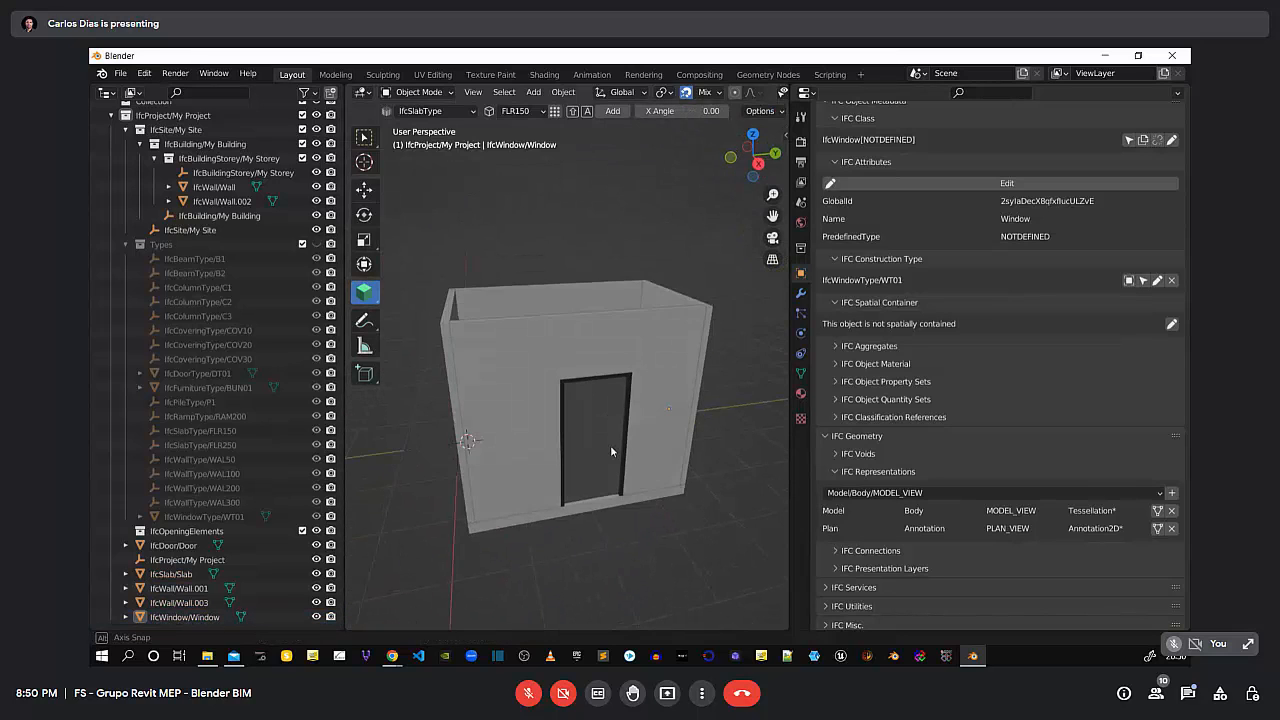
middle_click_drag(612, 452, 635, 416)
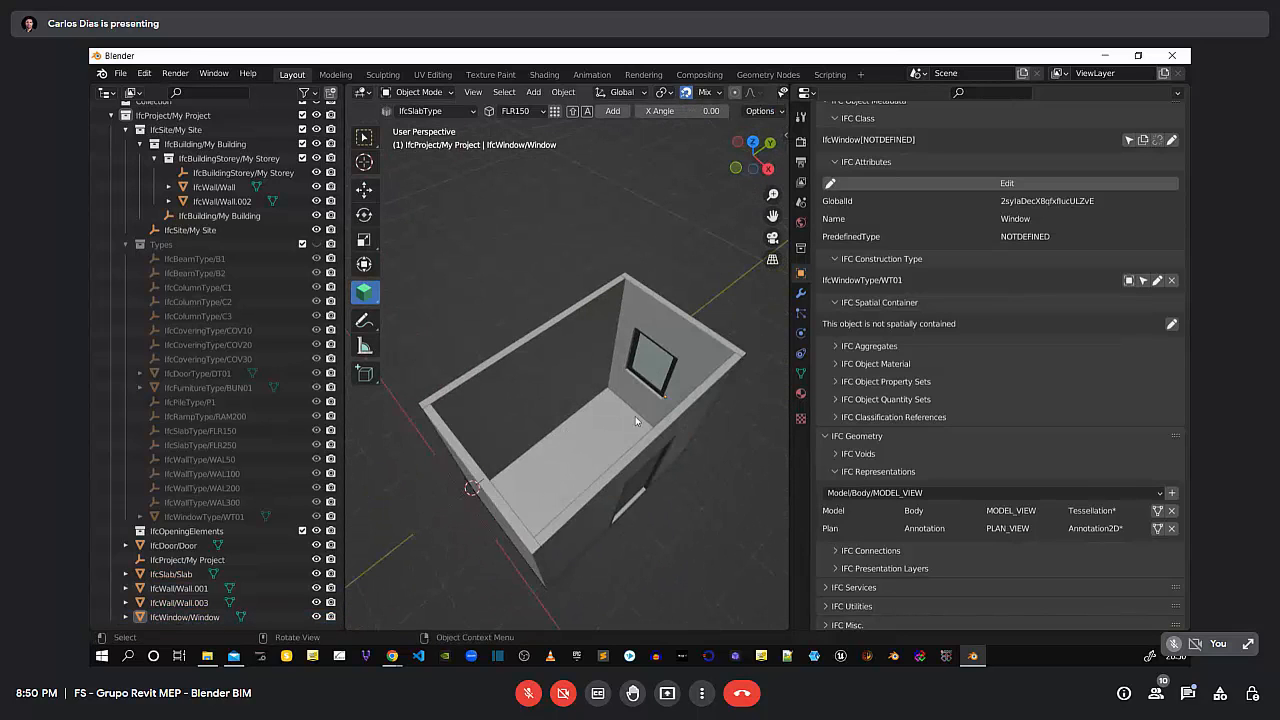
Enlarge the 3D viewport by narrowing both the properties editor and the outliner
left_click_drag(788, 347, 989, 347)
left_click_drag(344, 366, 198, 366)
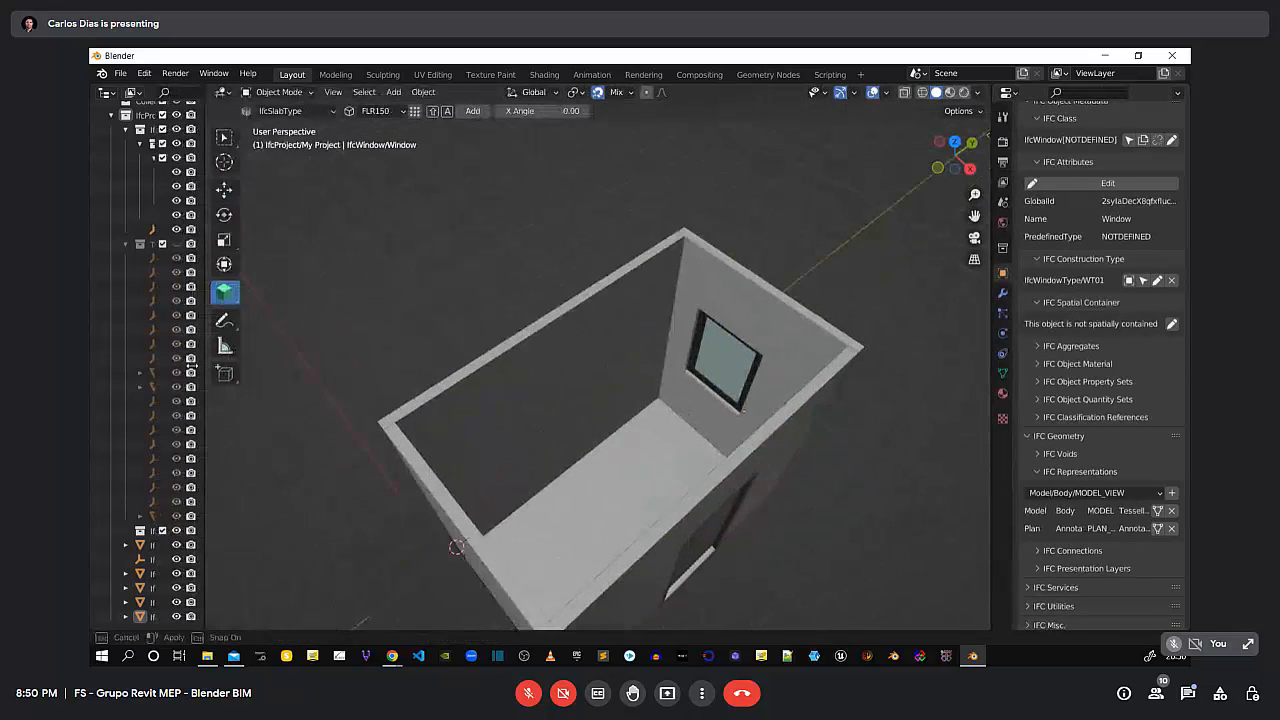
middle_click_drag(668, 519, 650, 508)
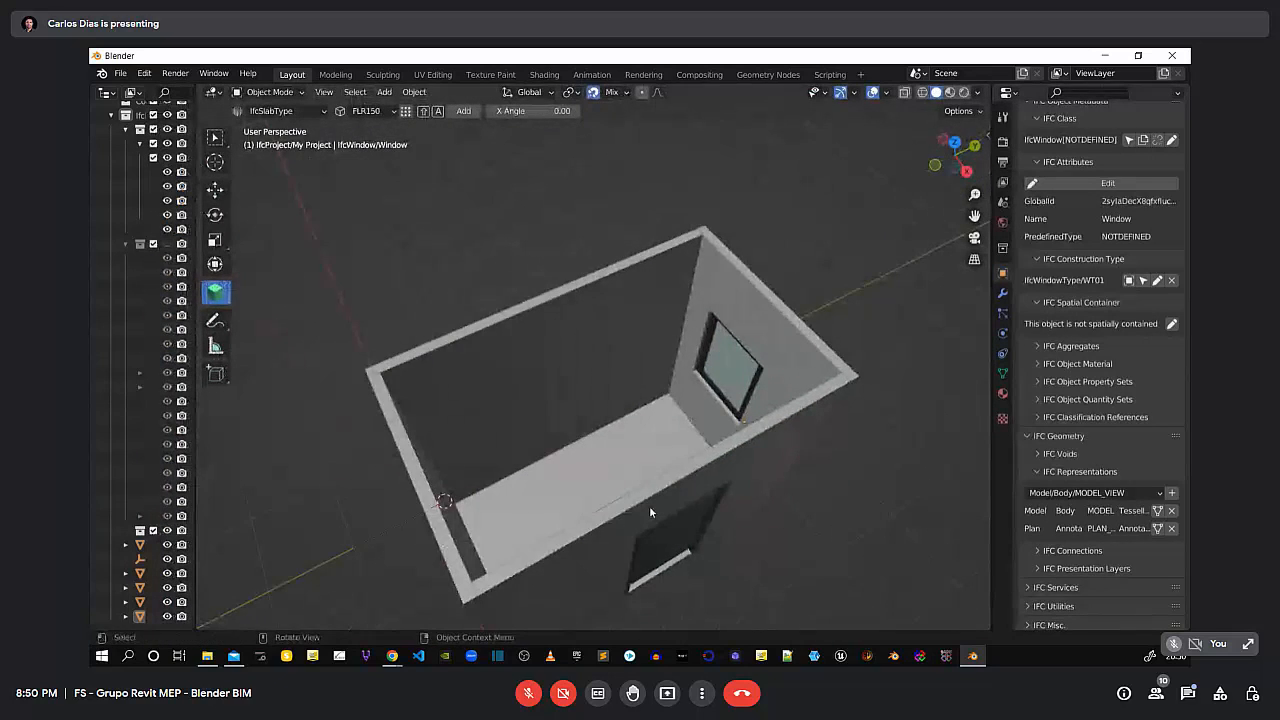
View the model from the top and load the project's drawings list in the BIM documentation tools, widening it for readability
key("KP_7")
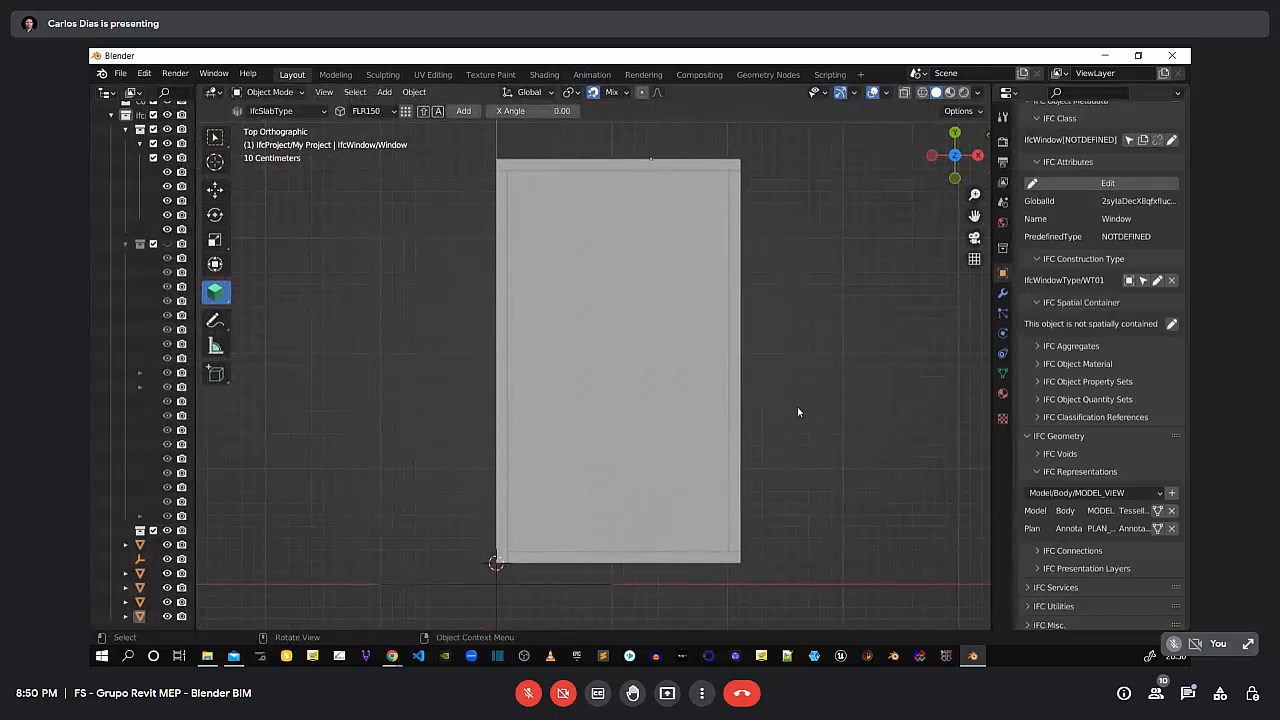
scroll(797, 406, "down", 1)
middle_click_drag(838, 400, 764, 416, "shift")
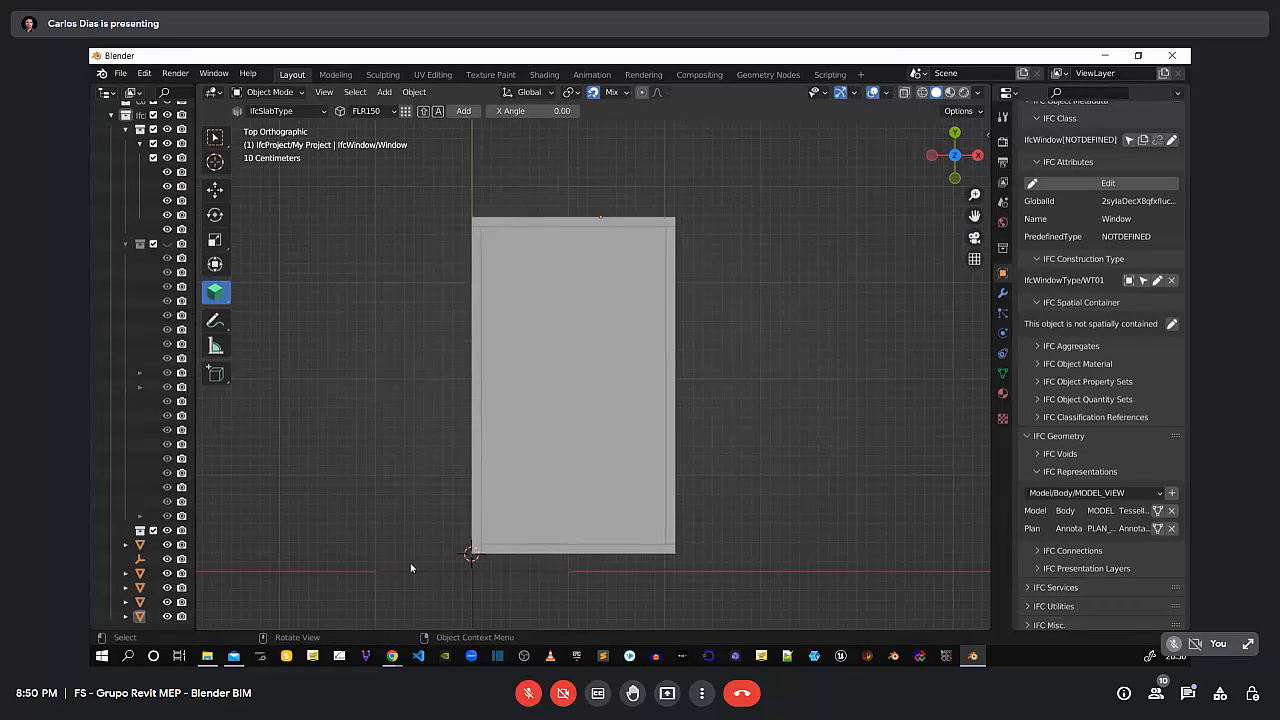
left_click(988, 133)
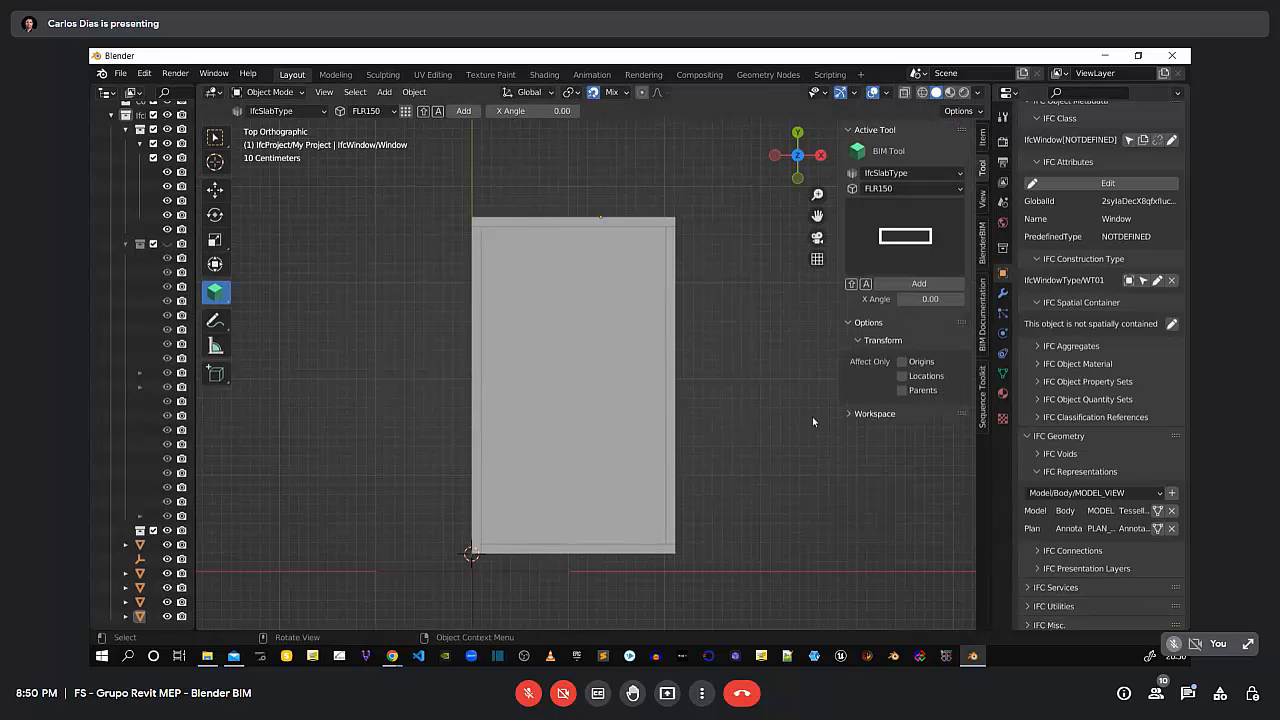
left_click(985, 307)
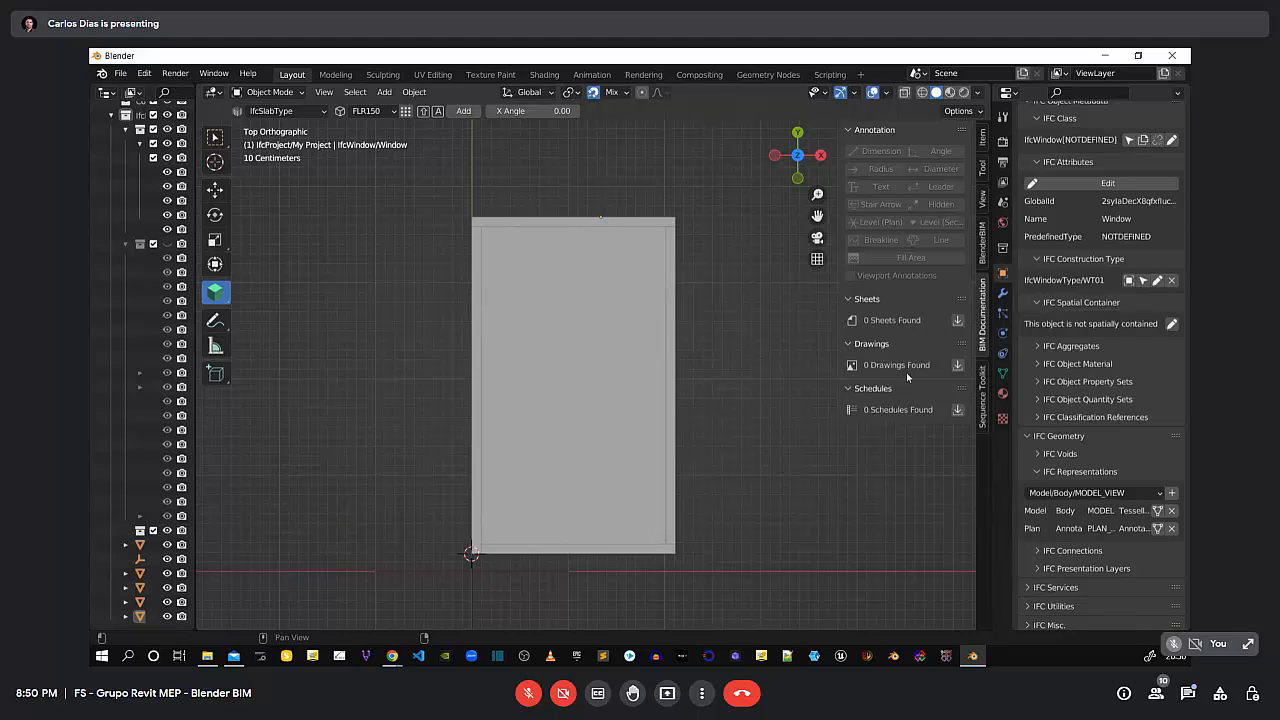
left_click(958, 366)
left_click_drag(842, 352, 725, 353)
Add a new drawing with Plan as the target view and My Storey as the location hint
left_click(826, 366)
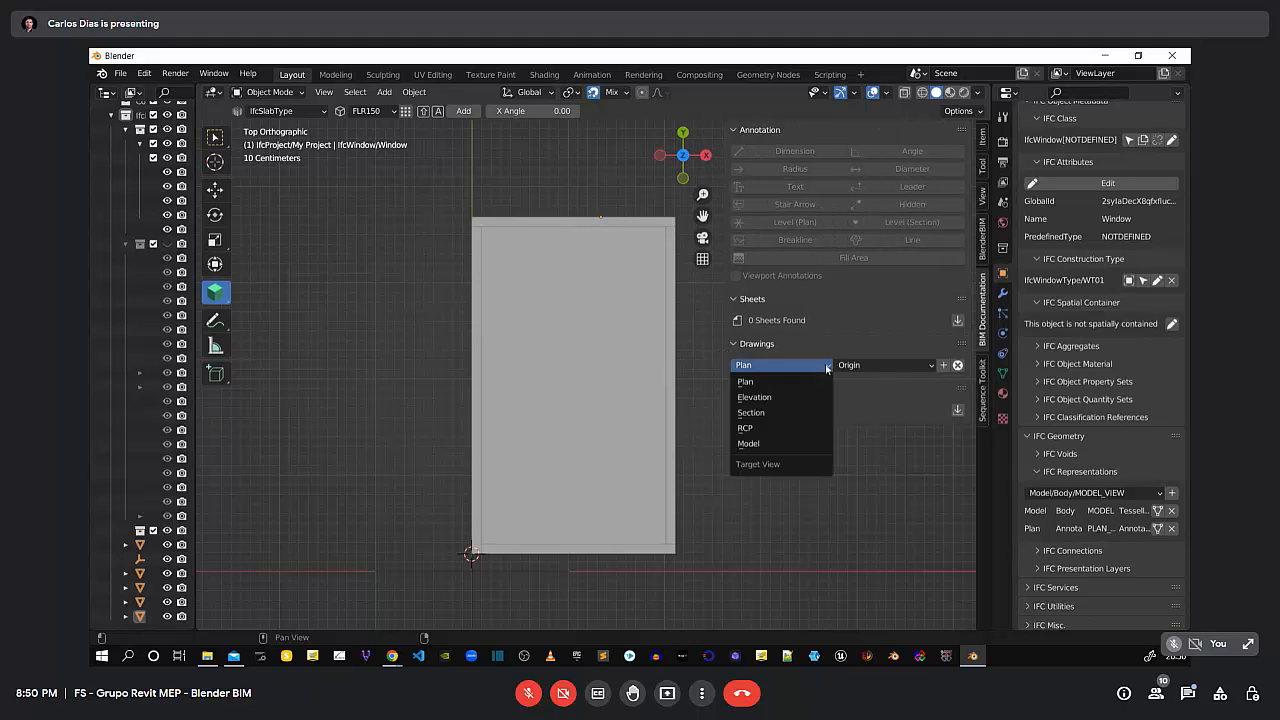
left_click(767, 381)
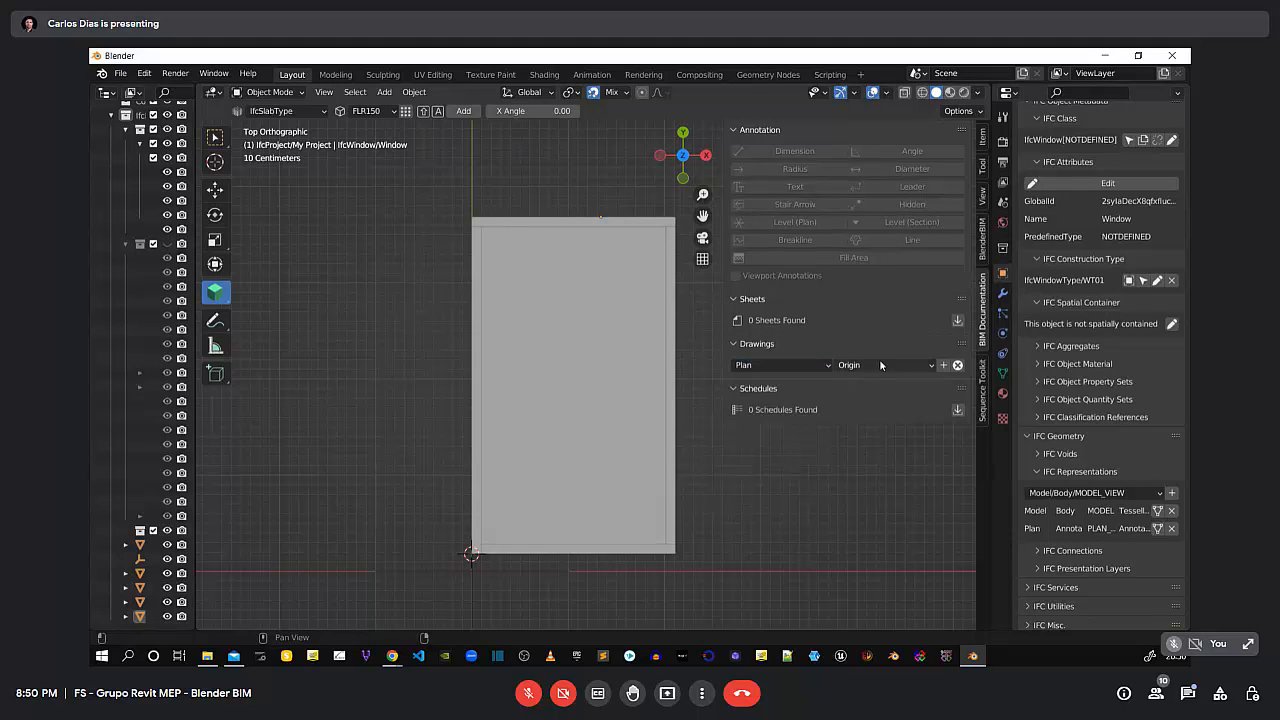
left_click(933, 366)
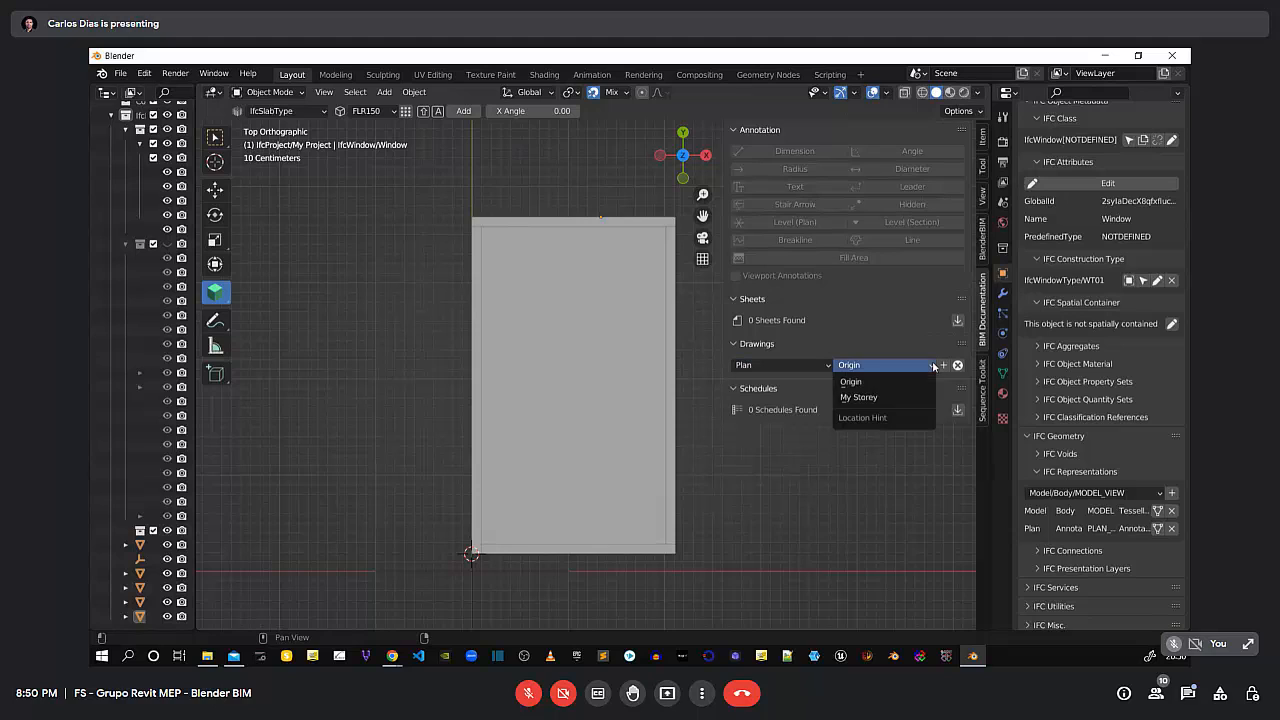
left_click(848, 399)
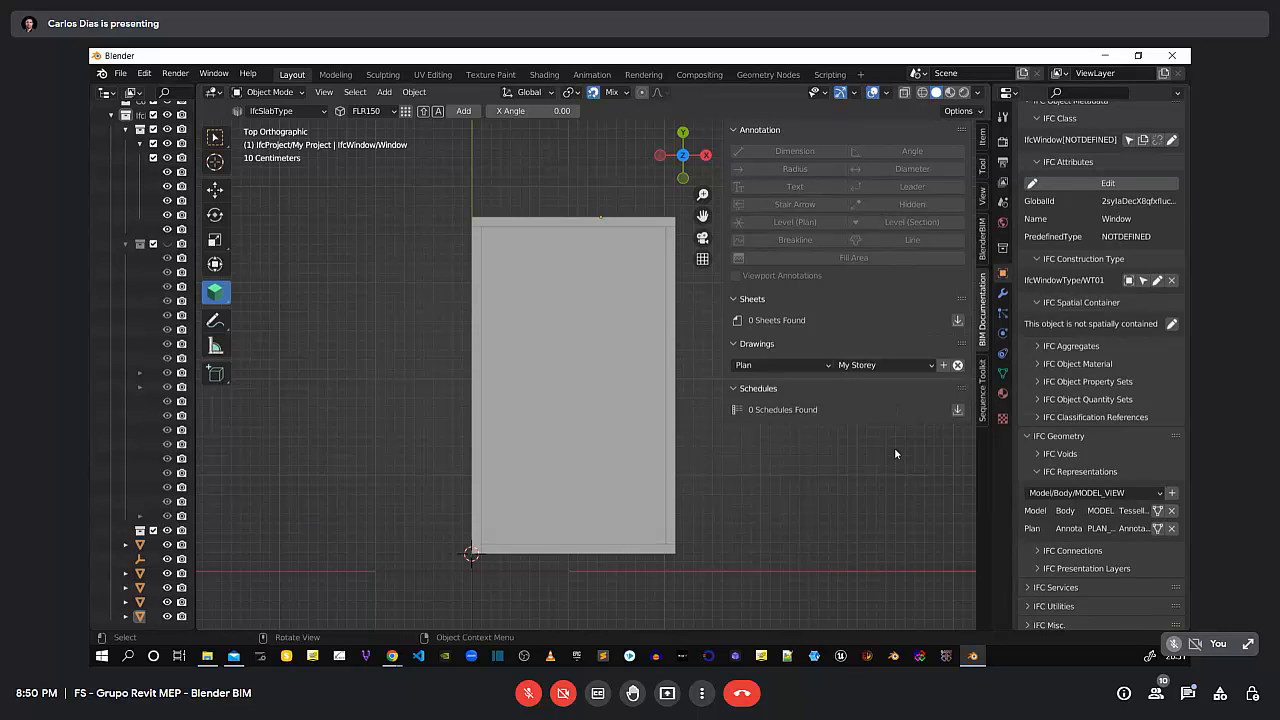
left_click(943, 365)
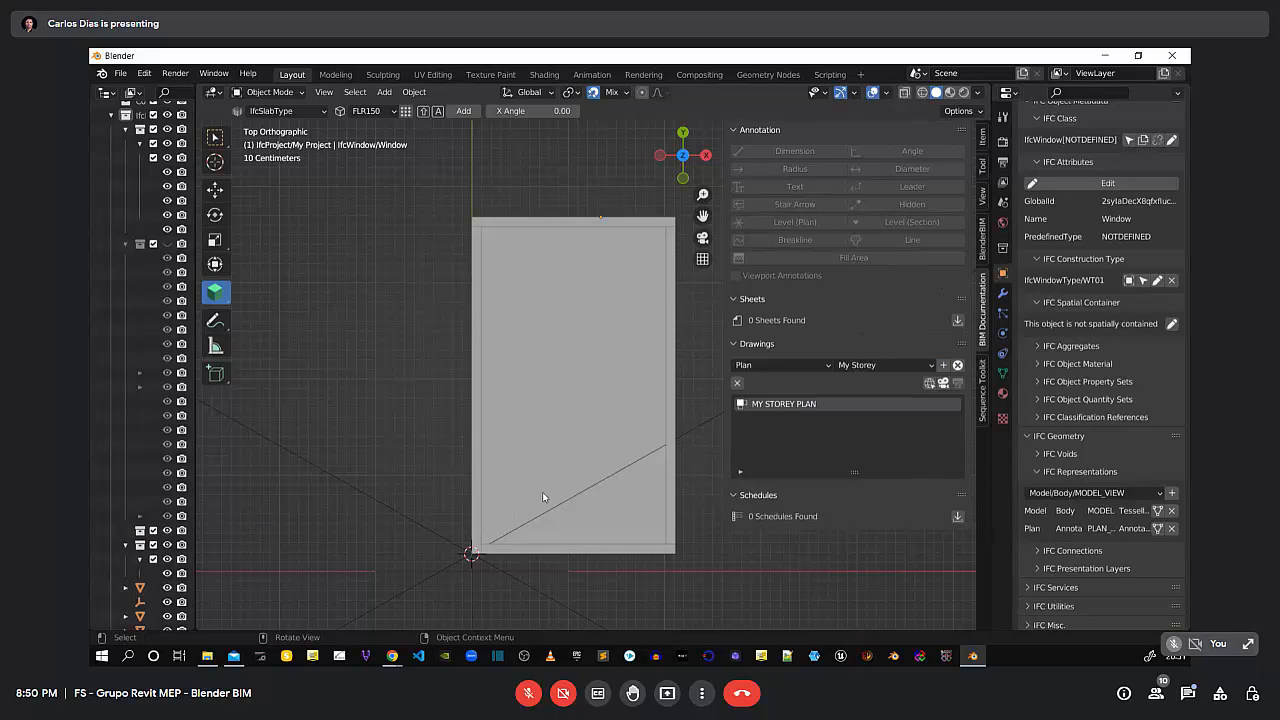
Select the MY STOREY PLAN camera in the model and activate that drawing's view
scroll(543, 497, "down", 10)
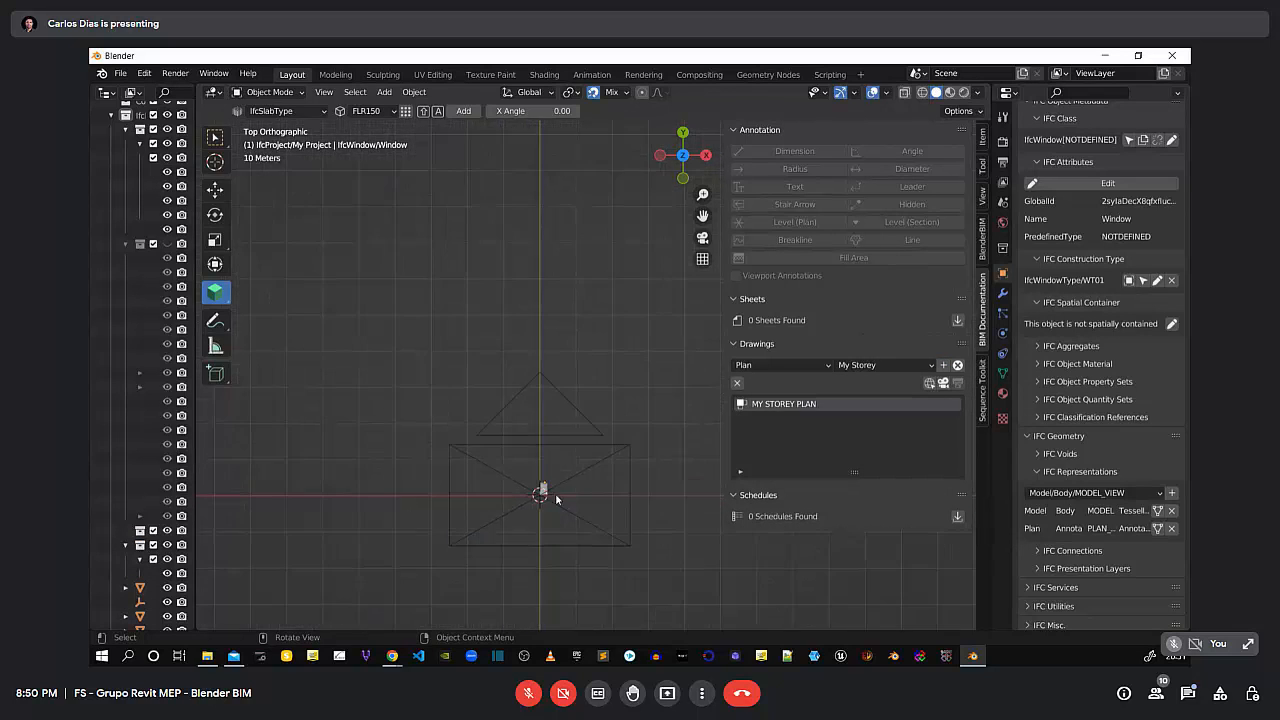
middle_click_drag(572, 527, 542, 510)
left_click(518, 490)
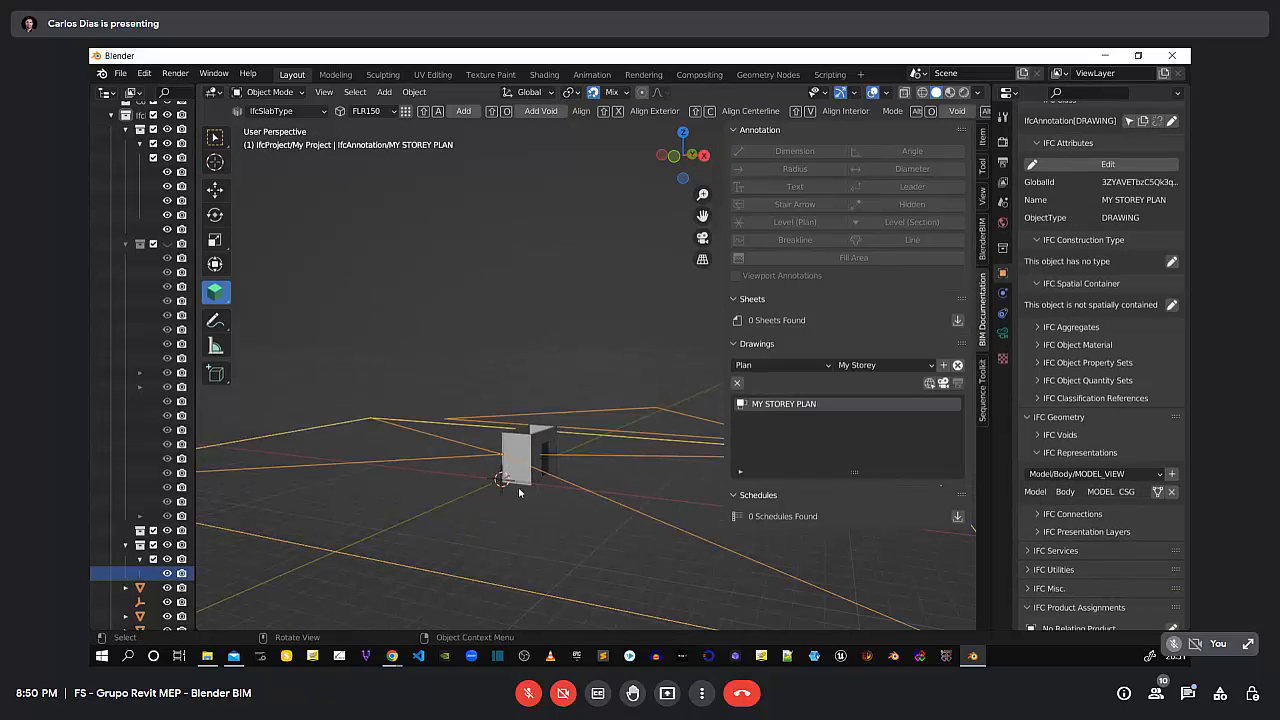
mouse_move(464, 487)
middle_mouse_down()
mouse_move(251, 480)
mouse_move(408, 492)
mouse_move(450, 480)
middle_mouse_up()
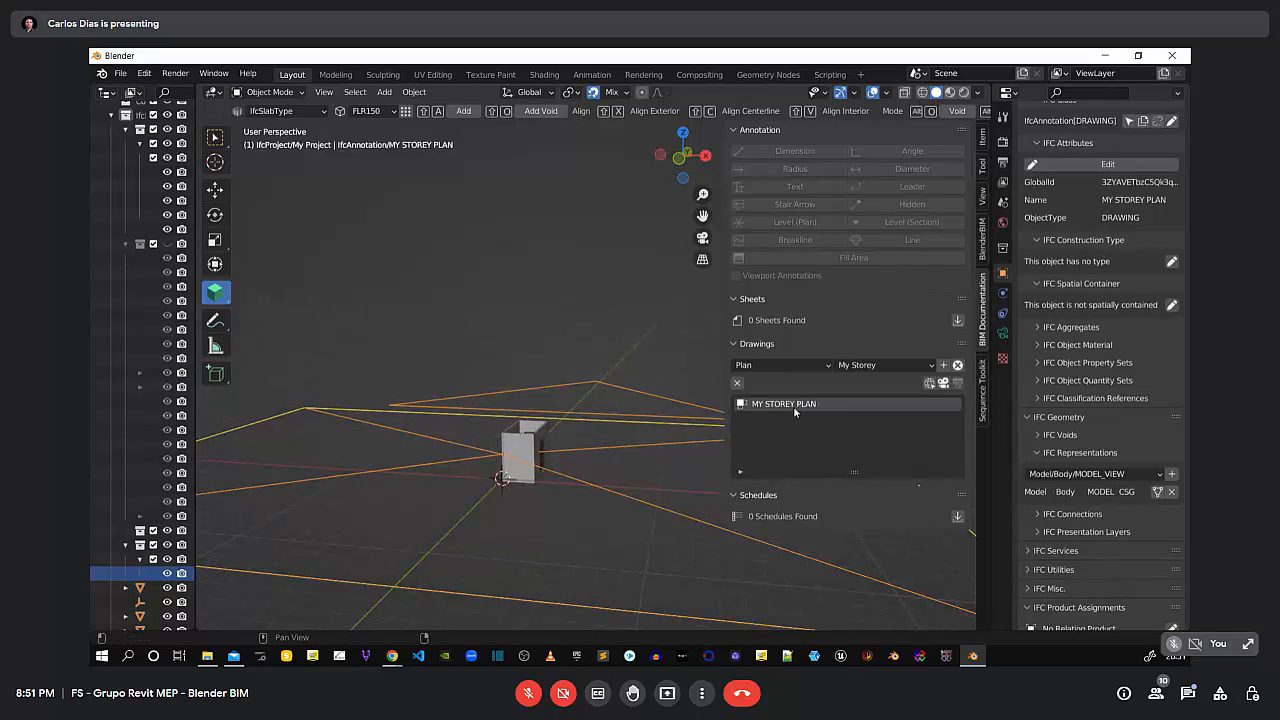
key("KP_7")
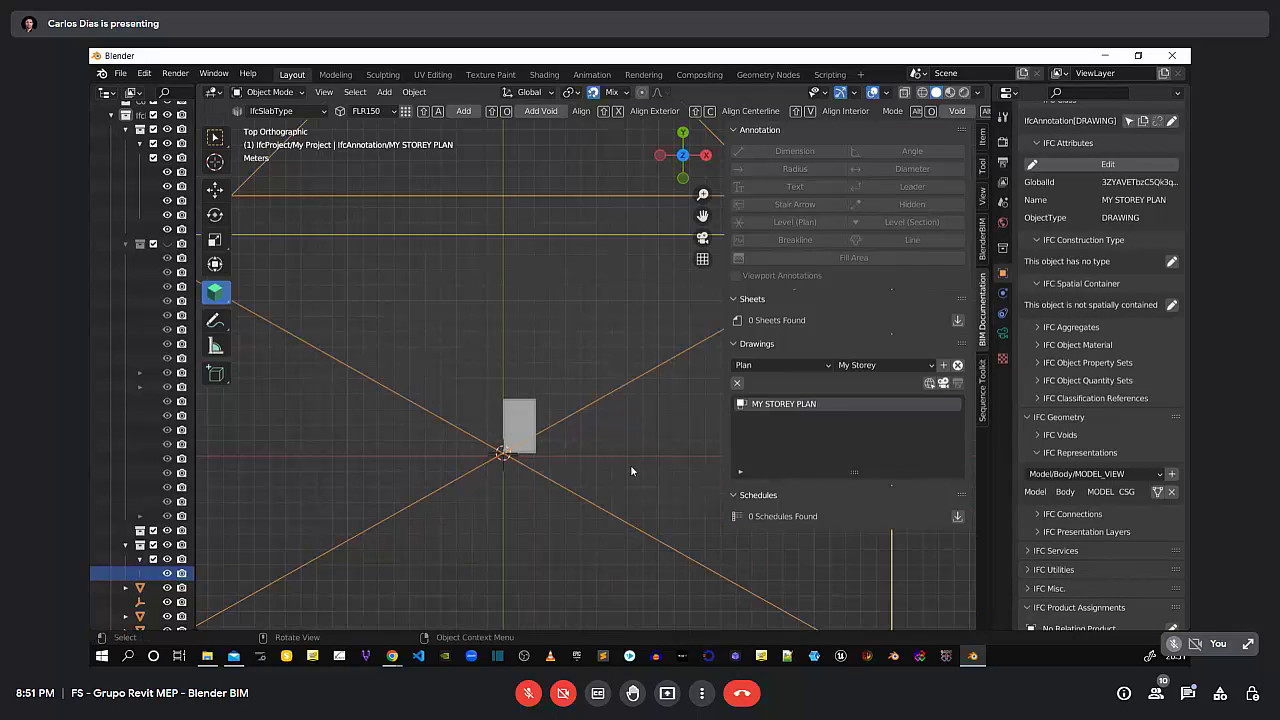
scroll(615, 458, "down", 2)
left_click(816, 549)
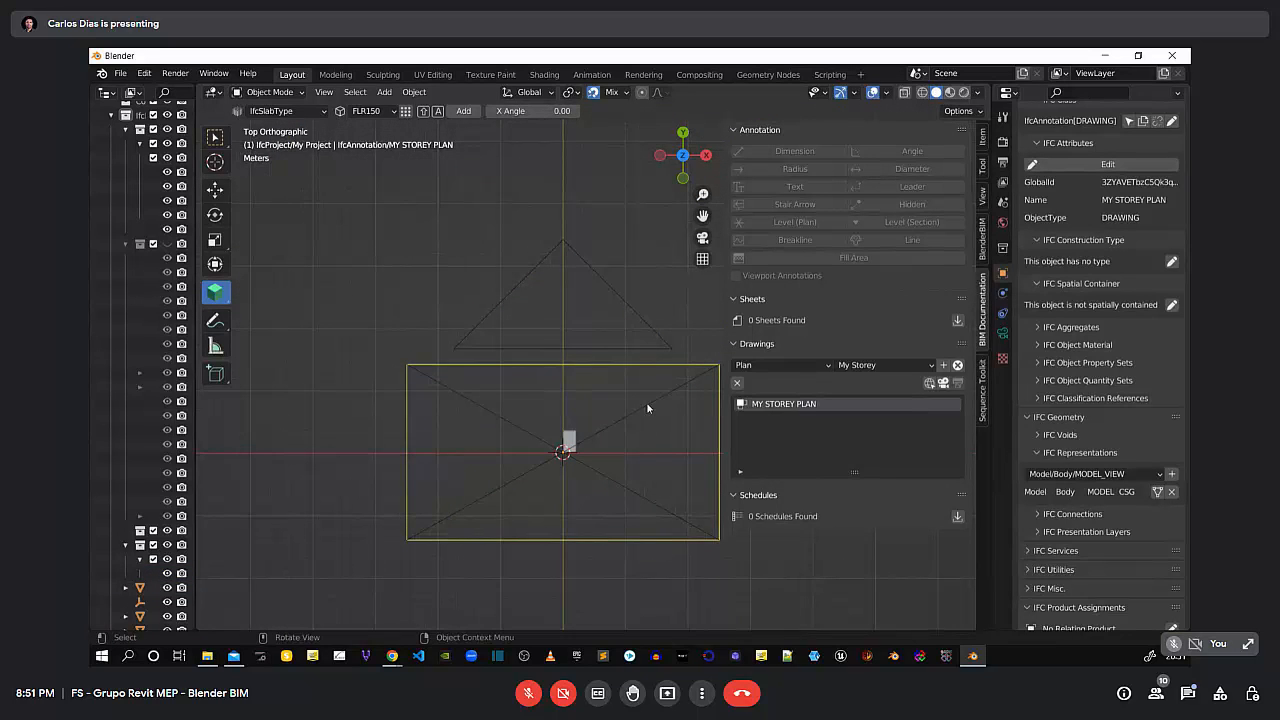
left_click(662, 368)
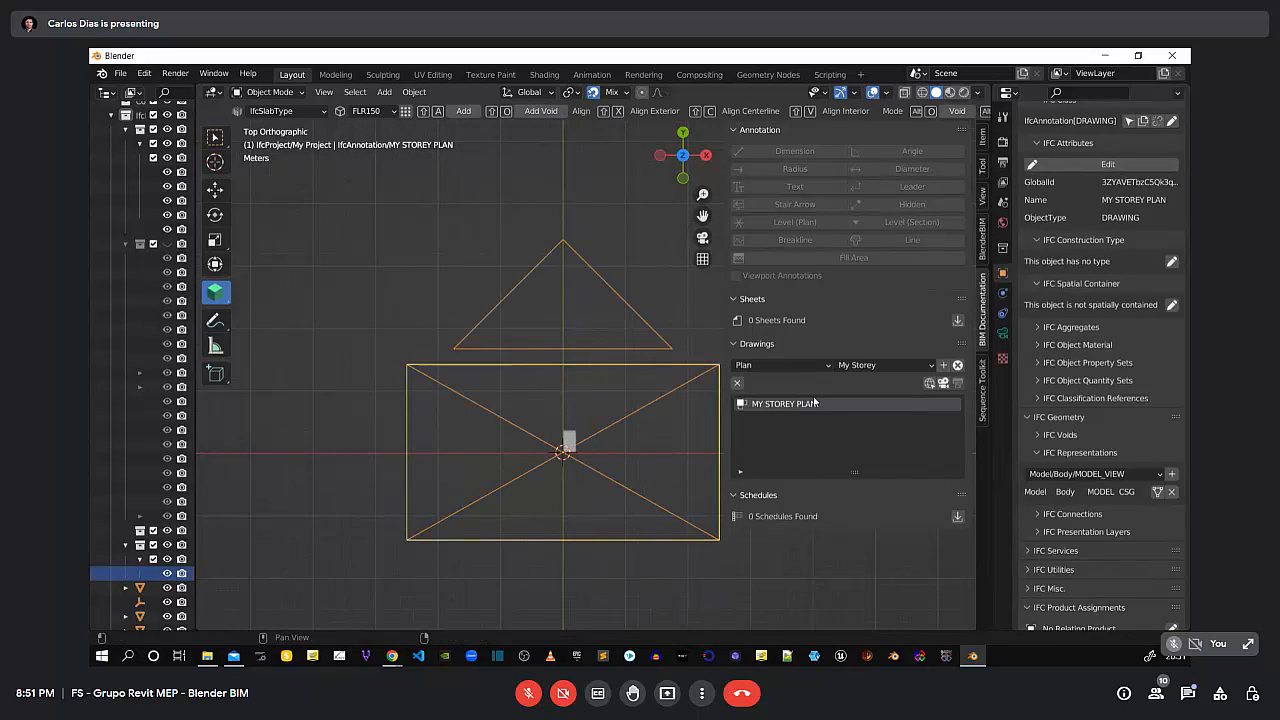
left_click(943, 383)
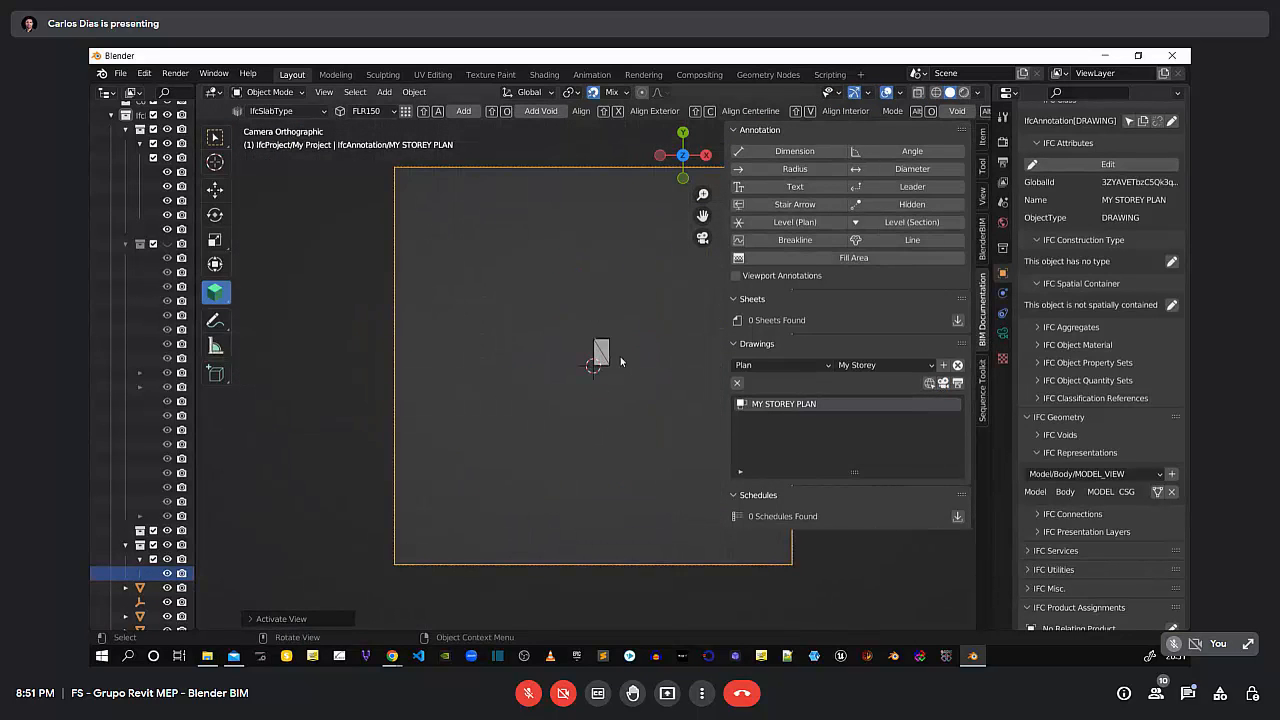
scroll(609, 343, "up", 1)
scroll(608, 343, "up", 2)
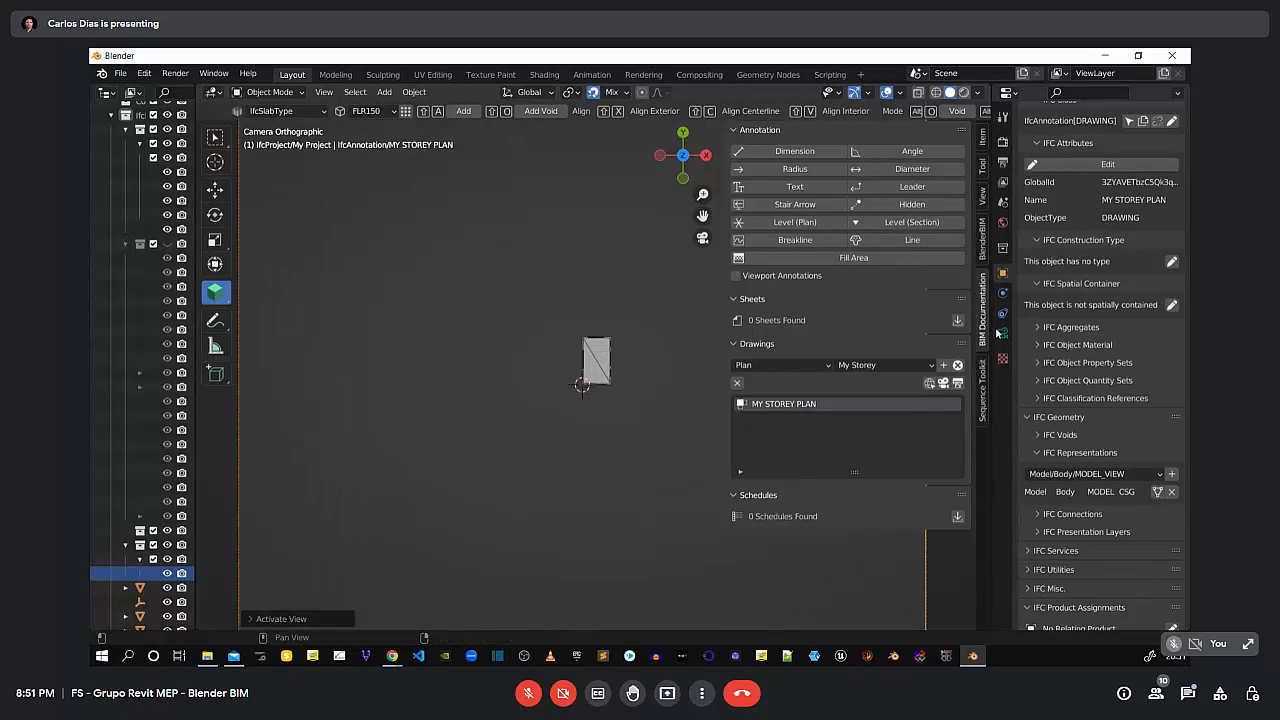
Set the orthographic scale of the plan drawing's camera to 15
left_click_drag(997, 334, 630, 338)
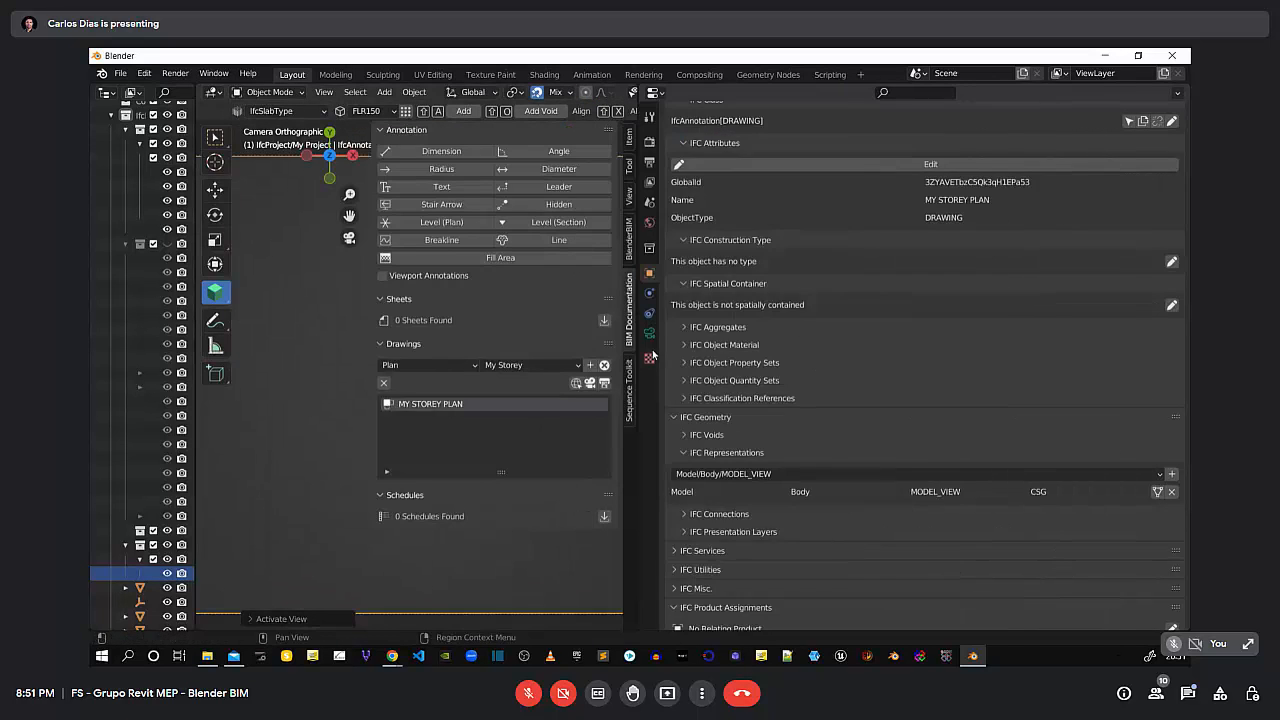
left_click(649, 333)
left_click(1041, 207)
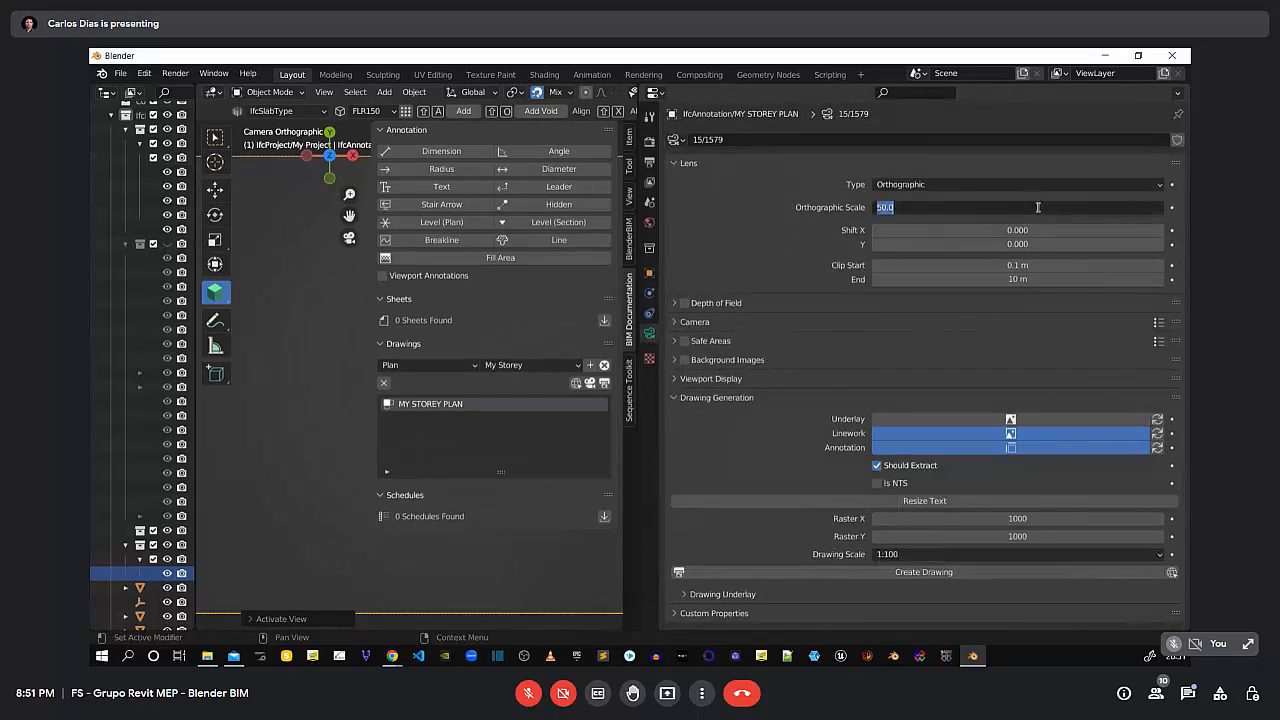
type("15")
key("Return")
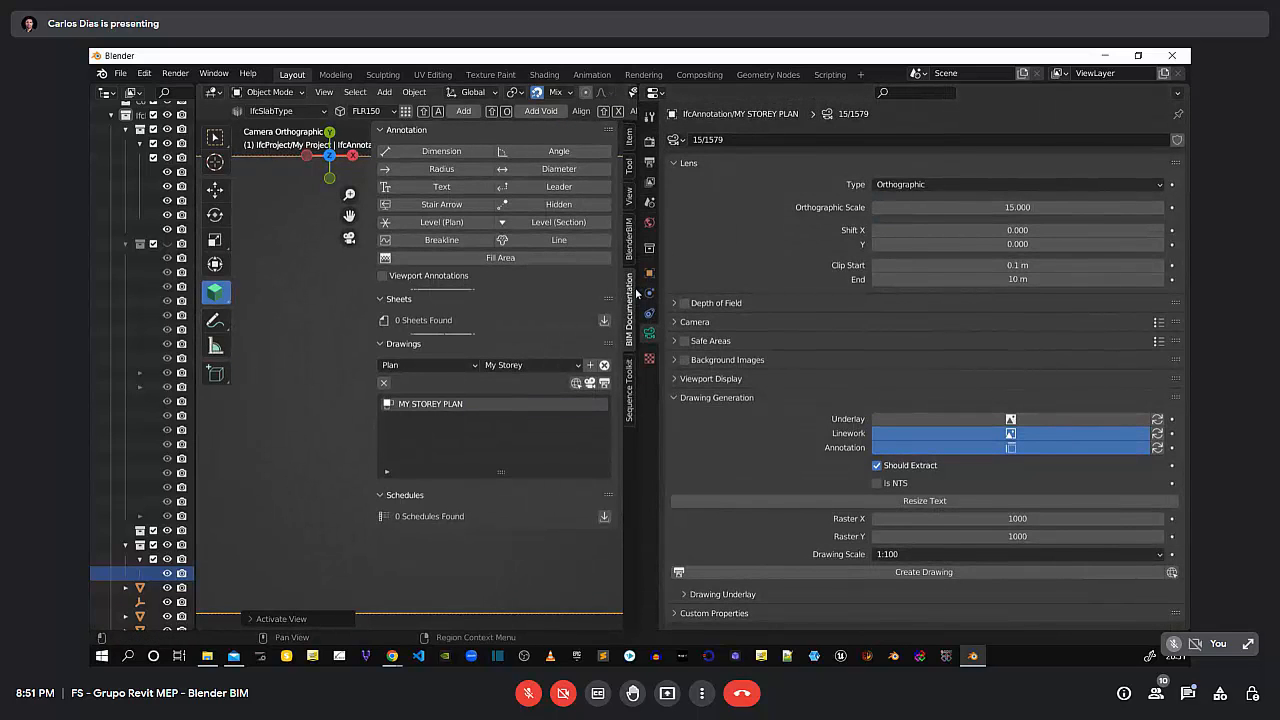
left_click_drag(636, 291, 953, 291)
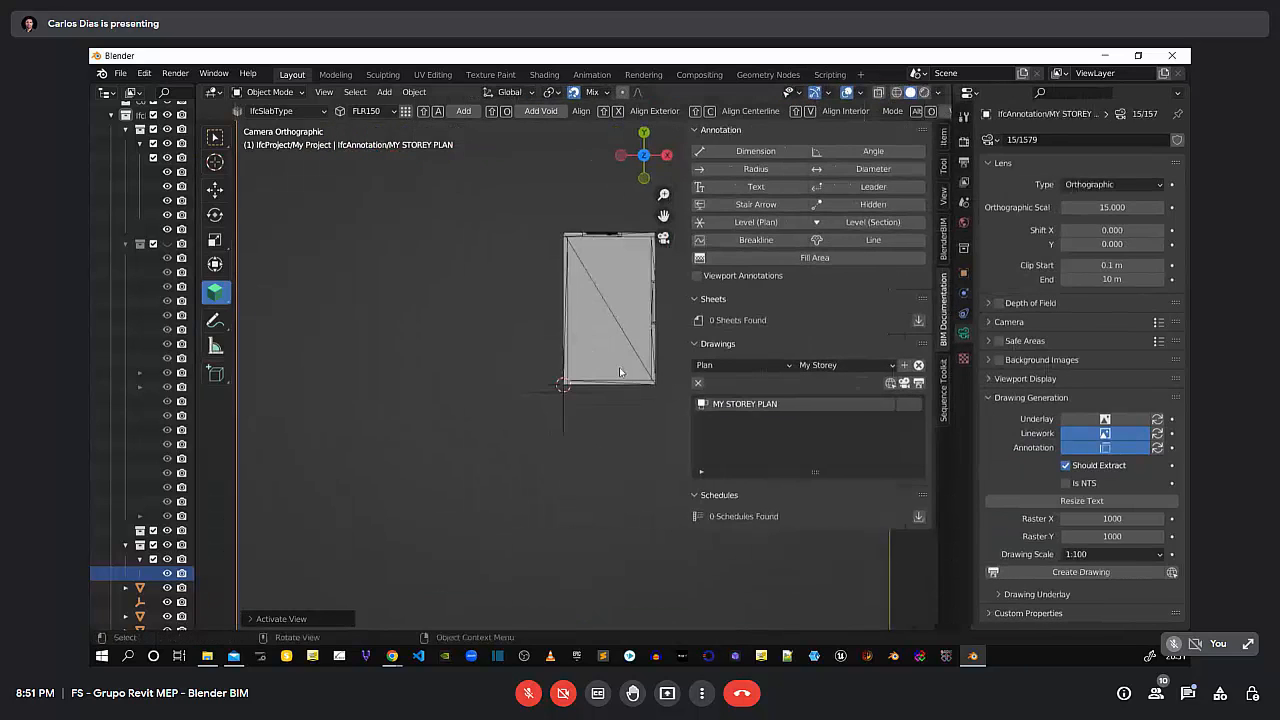
Turn off snapping and move the drawing camera so the building sits closer to the centre of the frame
key("g")
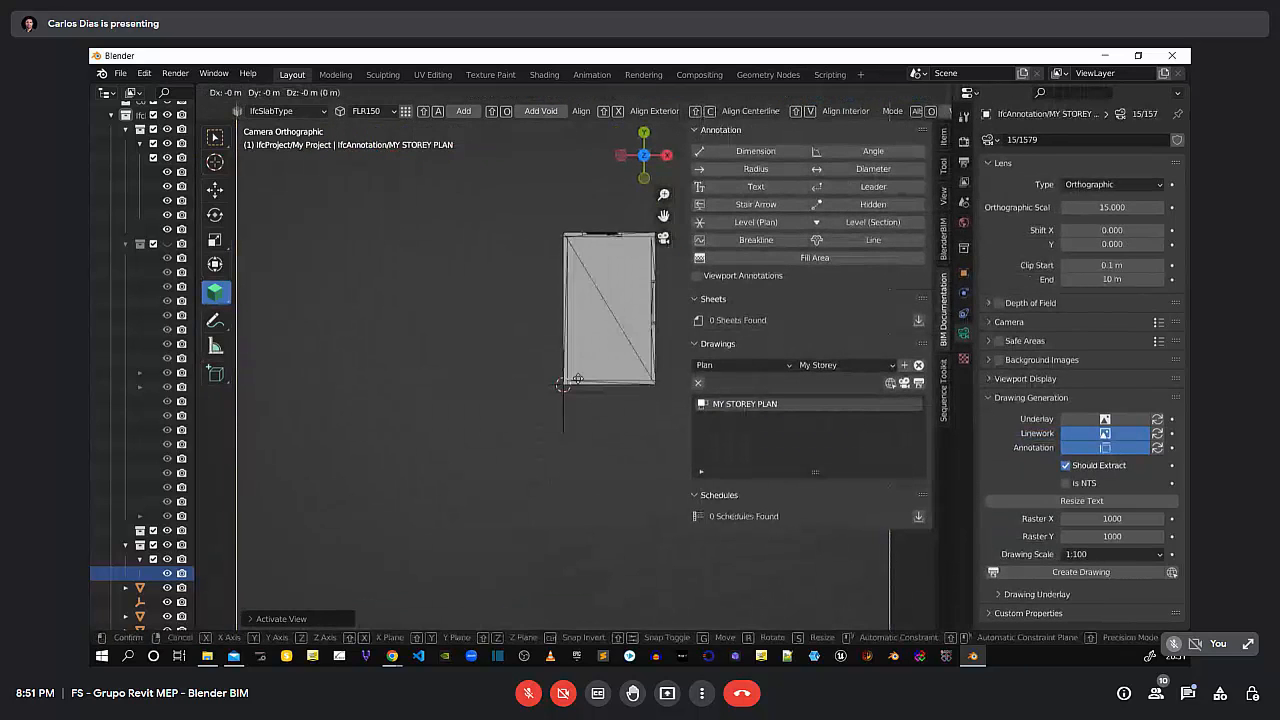
left_click(578, 418)
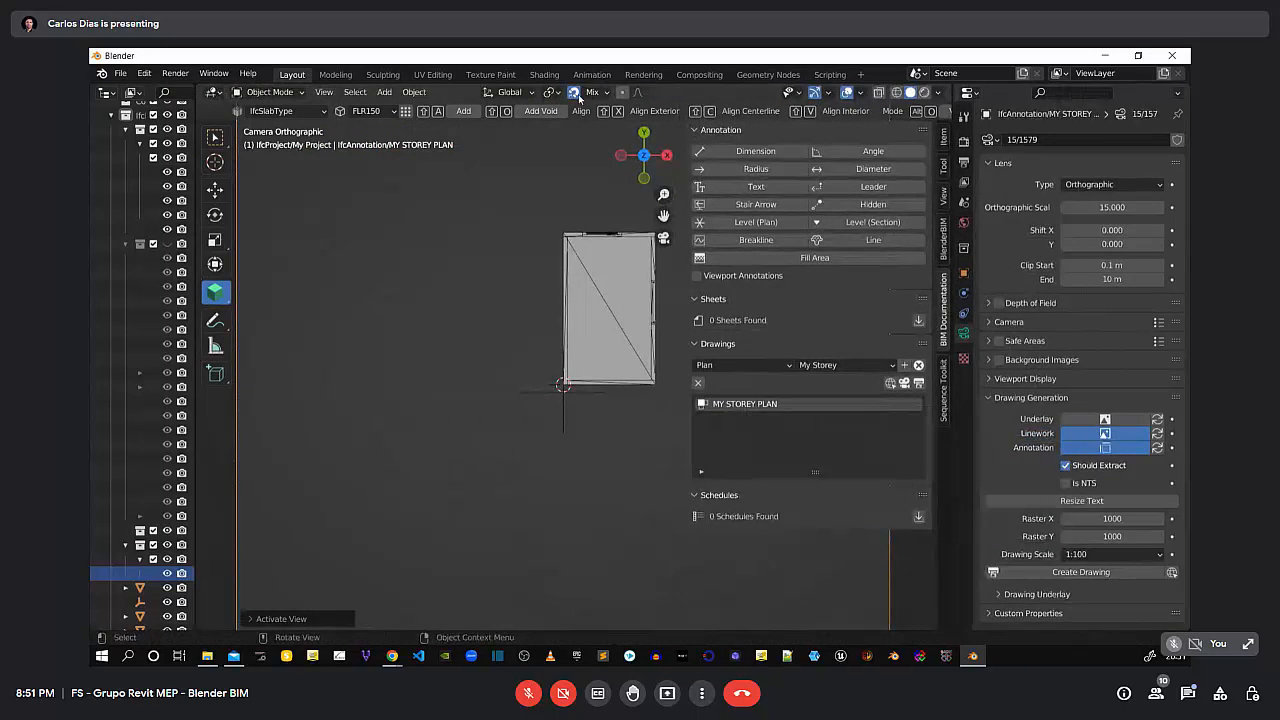
key("g")
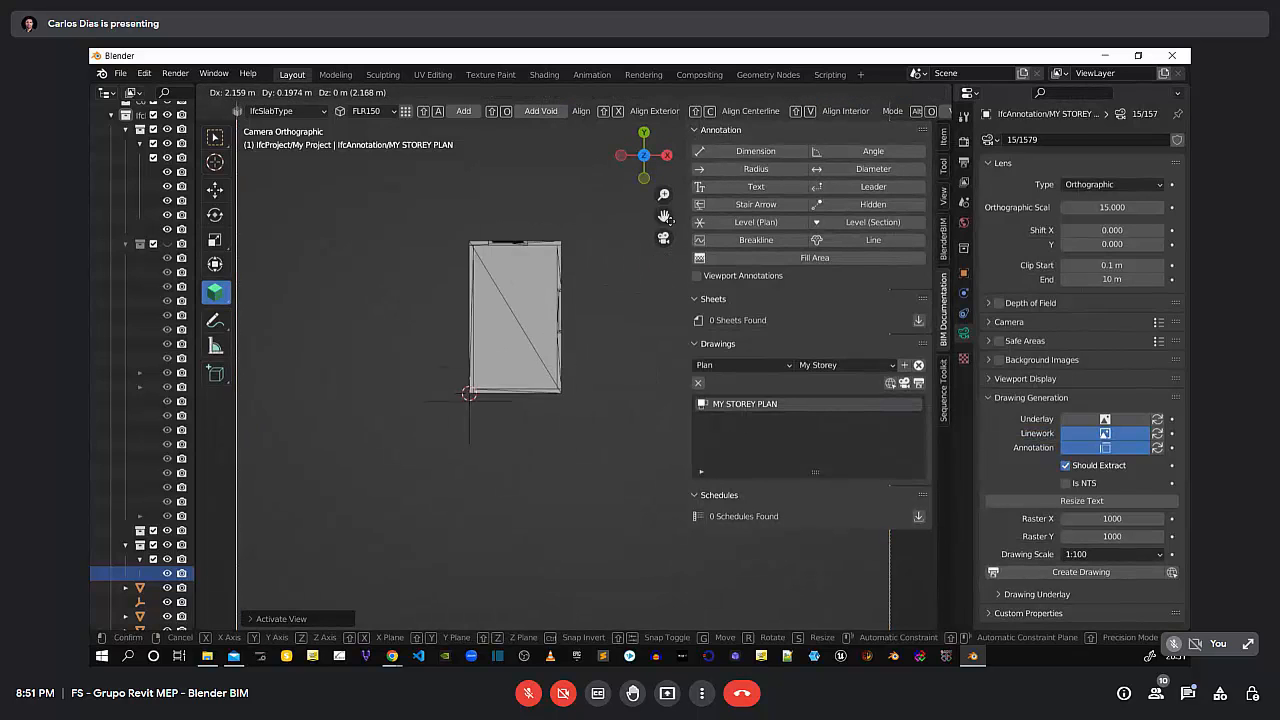
left_click(631, 268)
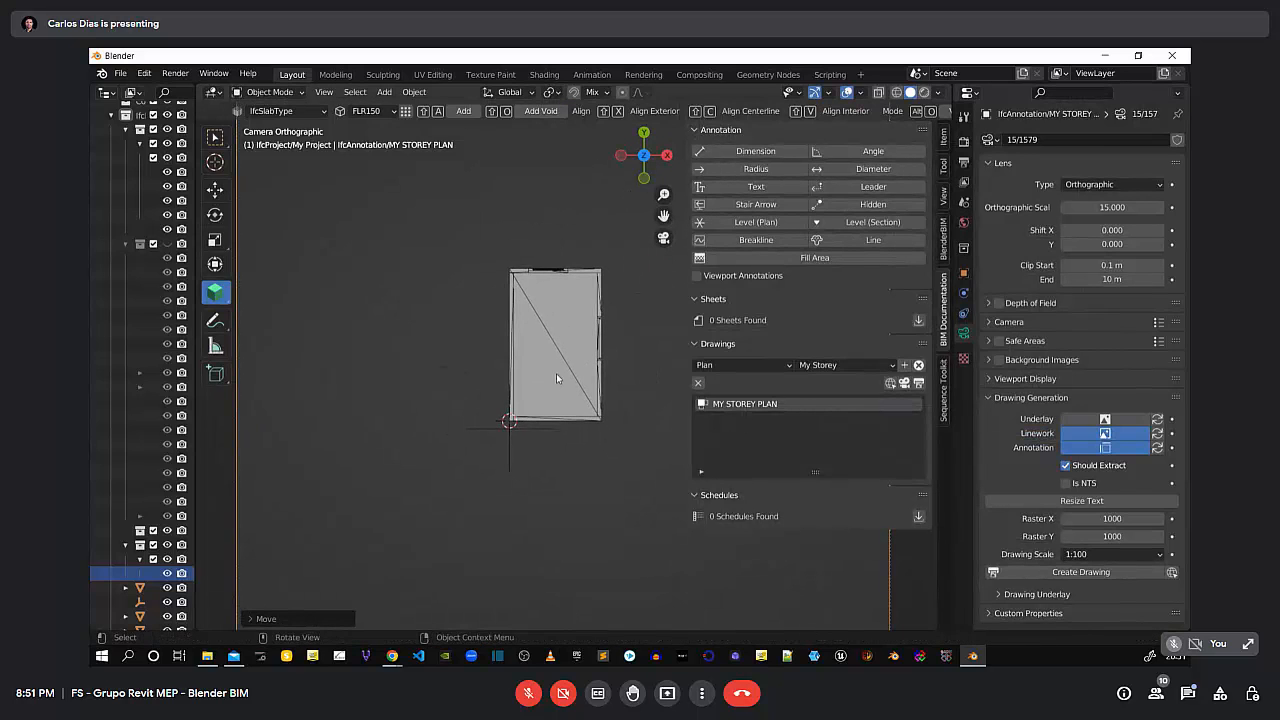
scroll(530, 363, "down", 4)
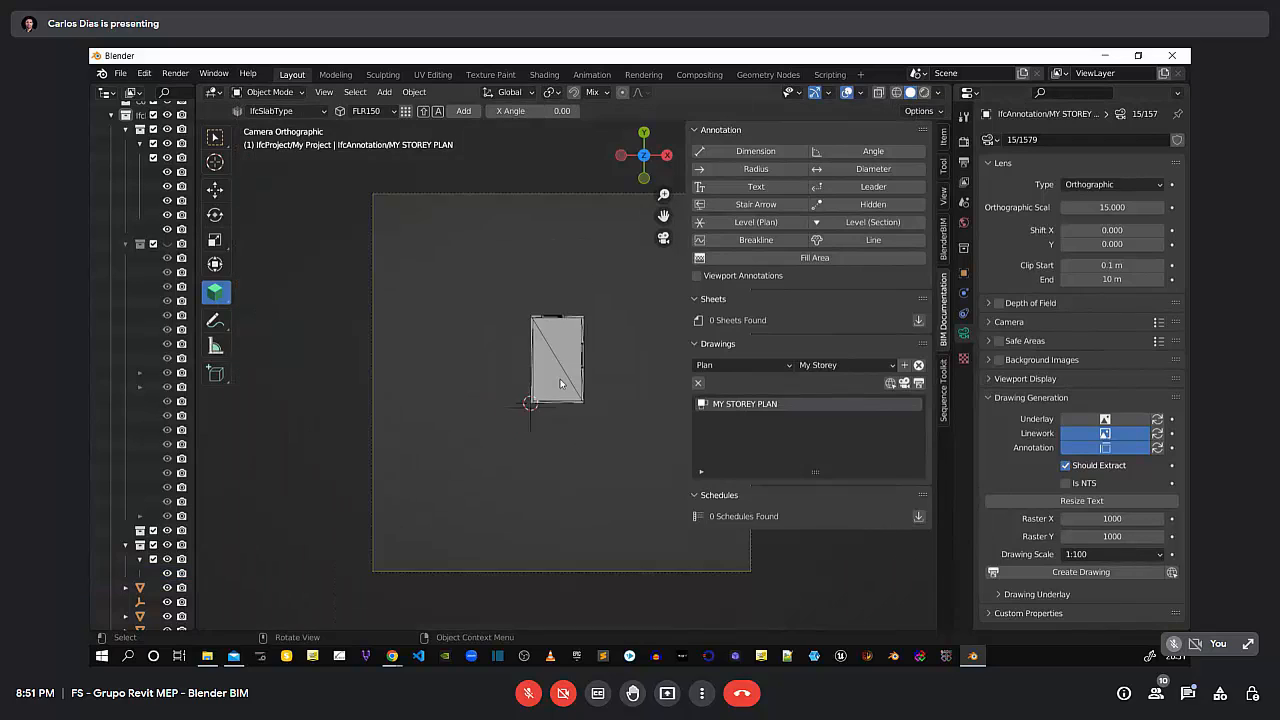
scroll(535, 359, "up", 3)
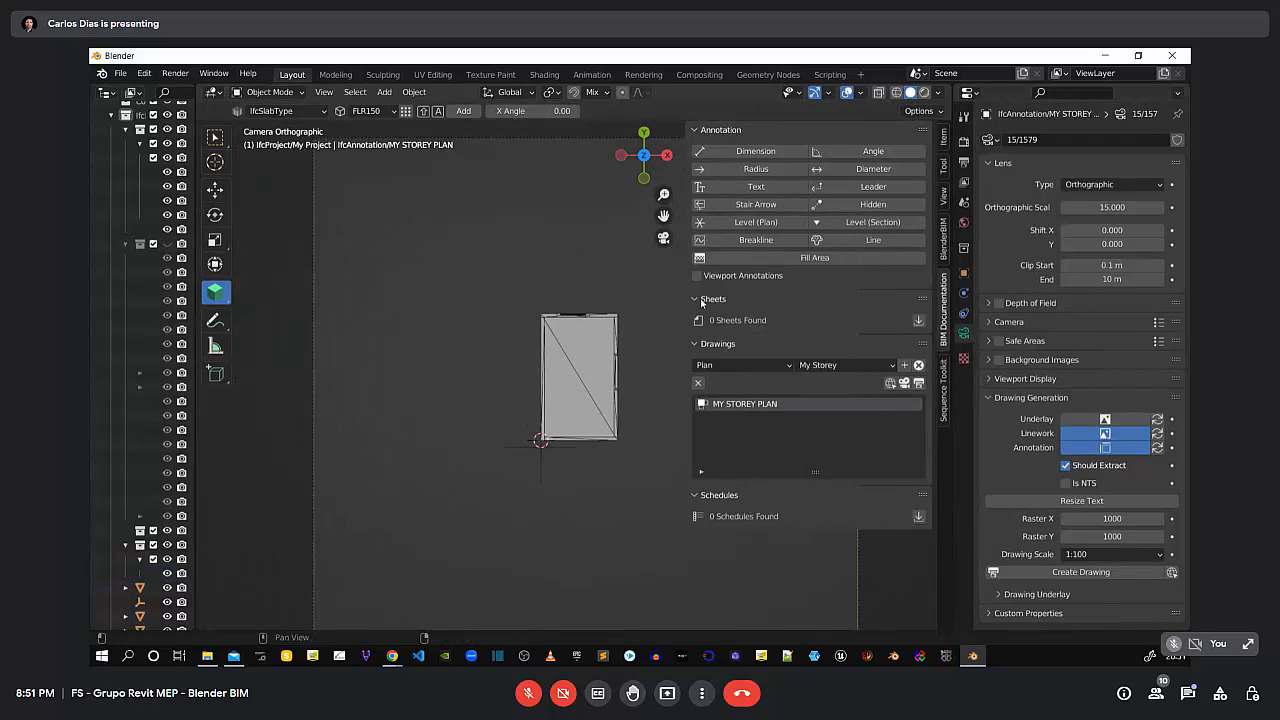
left_click_drag(688, 303, 801, 303)
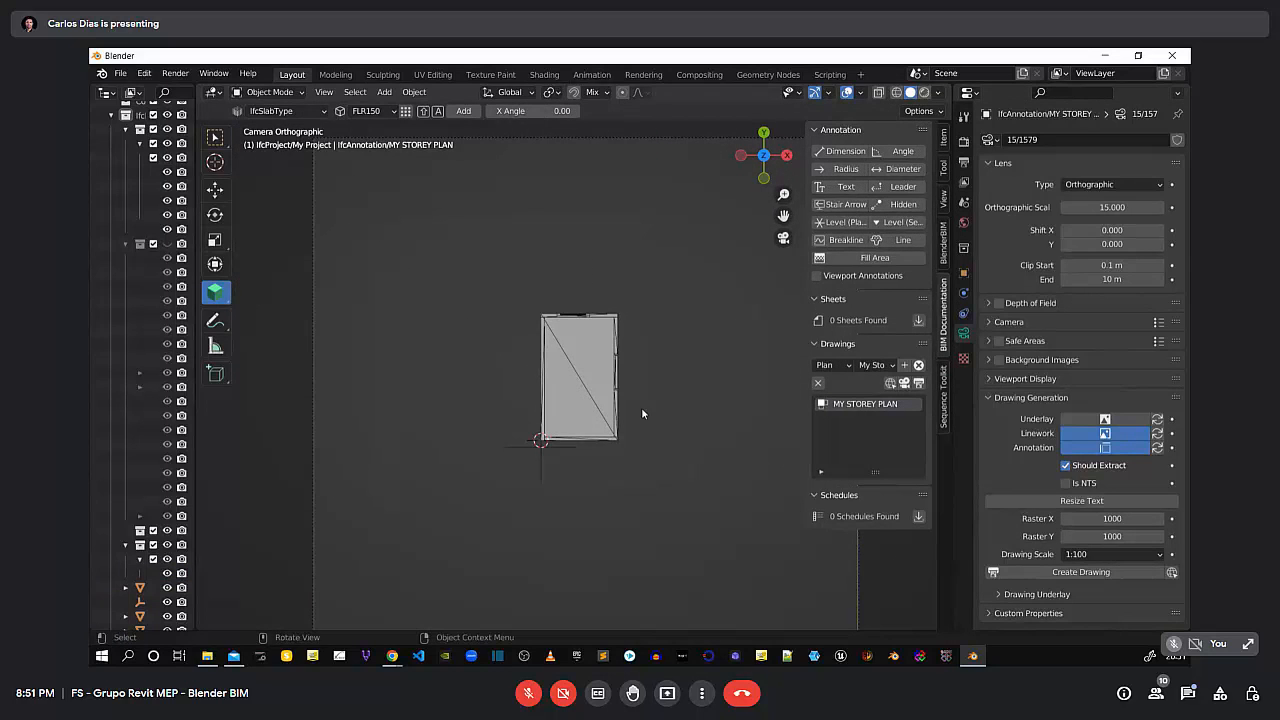
scroll(641, 407, "up", 2)
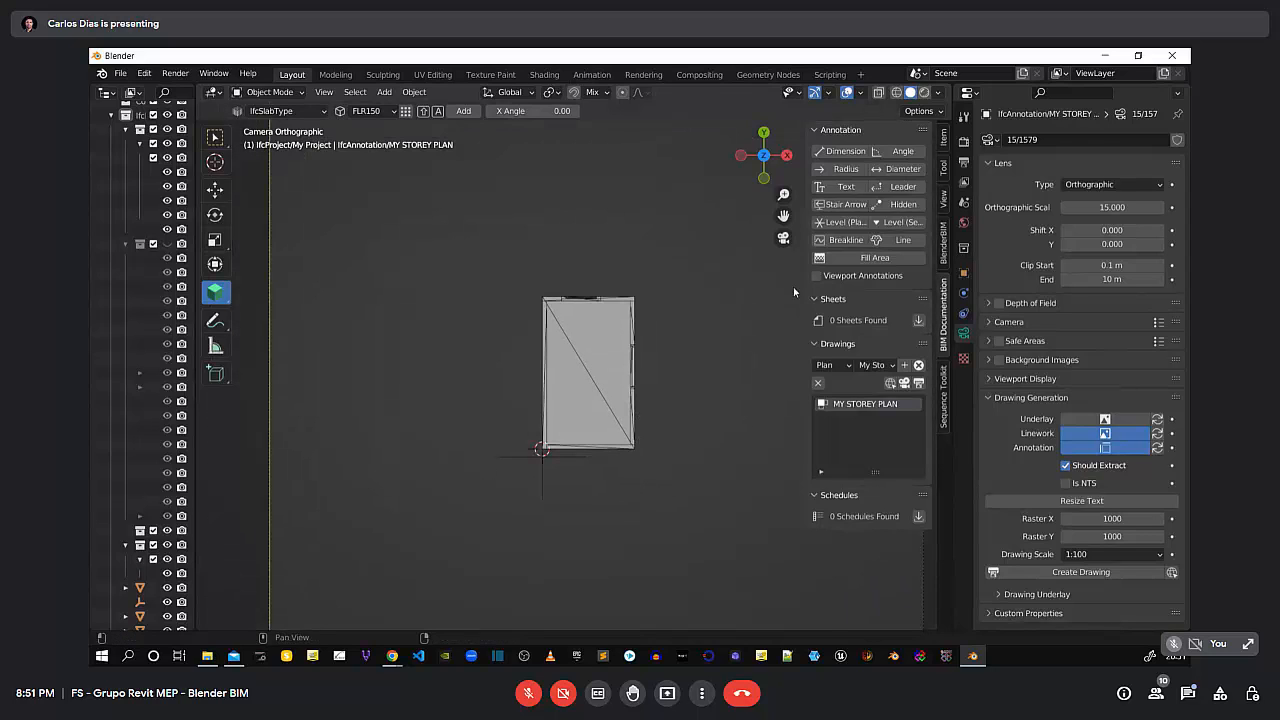
Select the door in the long side wall and switch it to its Plan Annotation representation
left_click(633, 377)
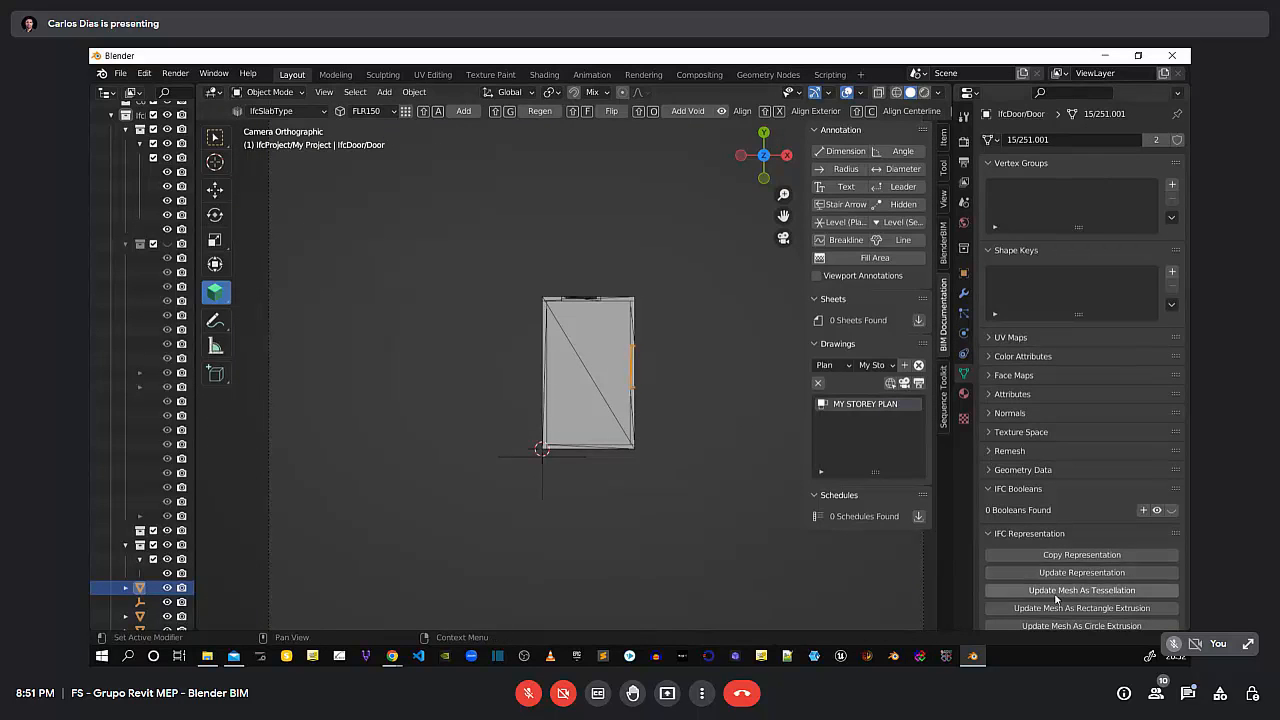
left_click(963, 272)
scroll(1092, 414, "down", 3)
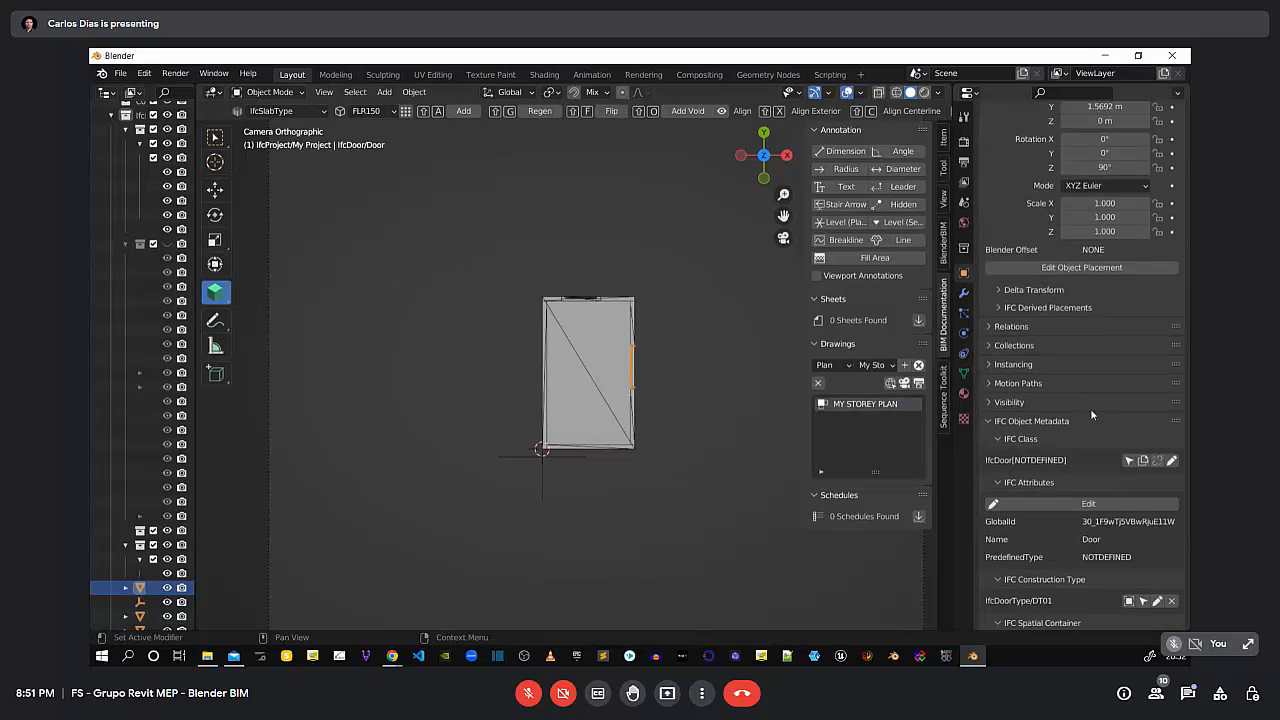
scroll(1092, 414, "down", 7)
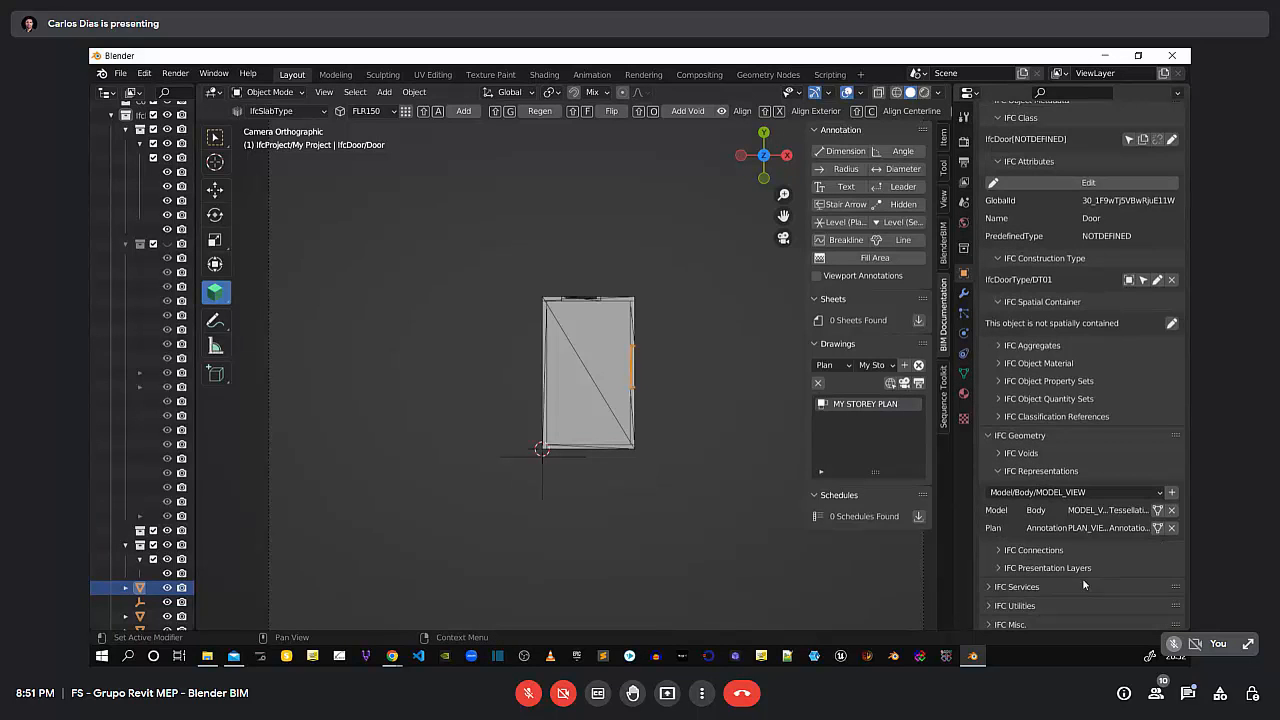
left_click(1158, 528)
Select the window in the end wall and generate the MY STOREY PLAN drawing as an SVG
left_click(592, 300)
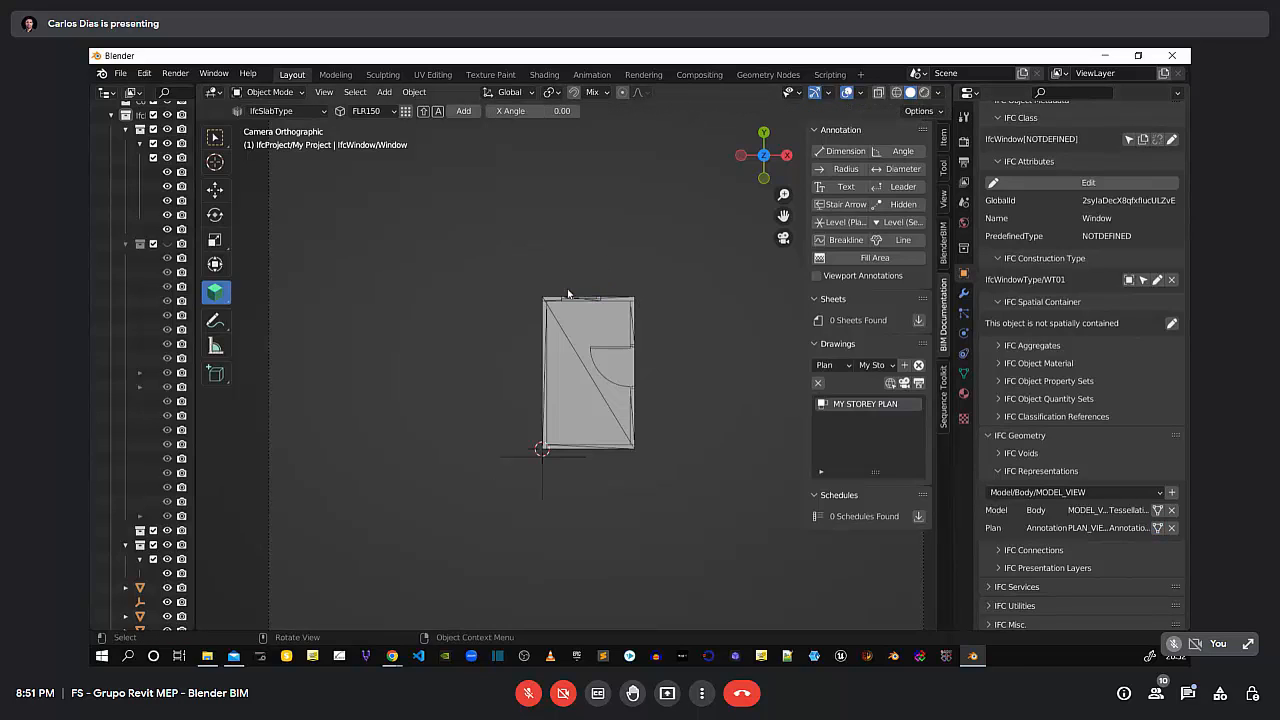
scroll(611, 287, "up", 6)
scroll(611, 287, "down", 6)
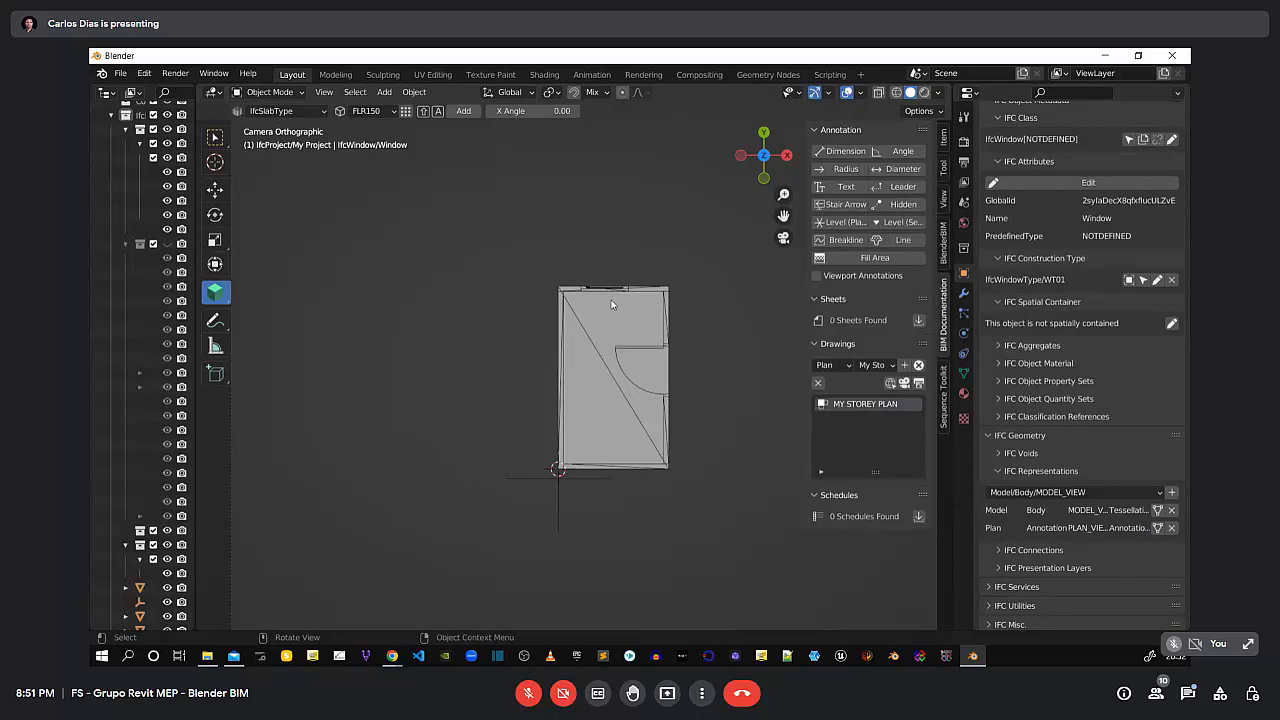
left_click(920, 385)
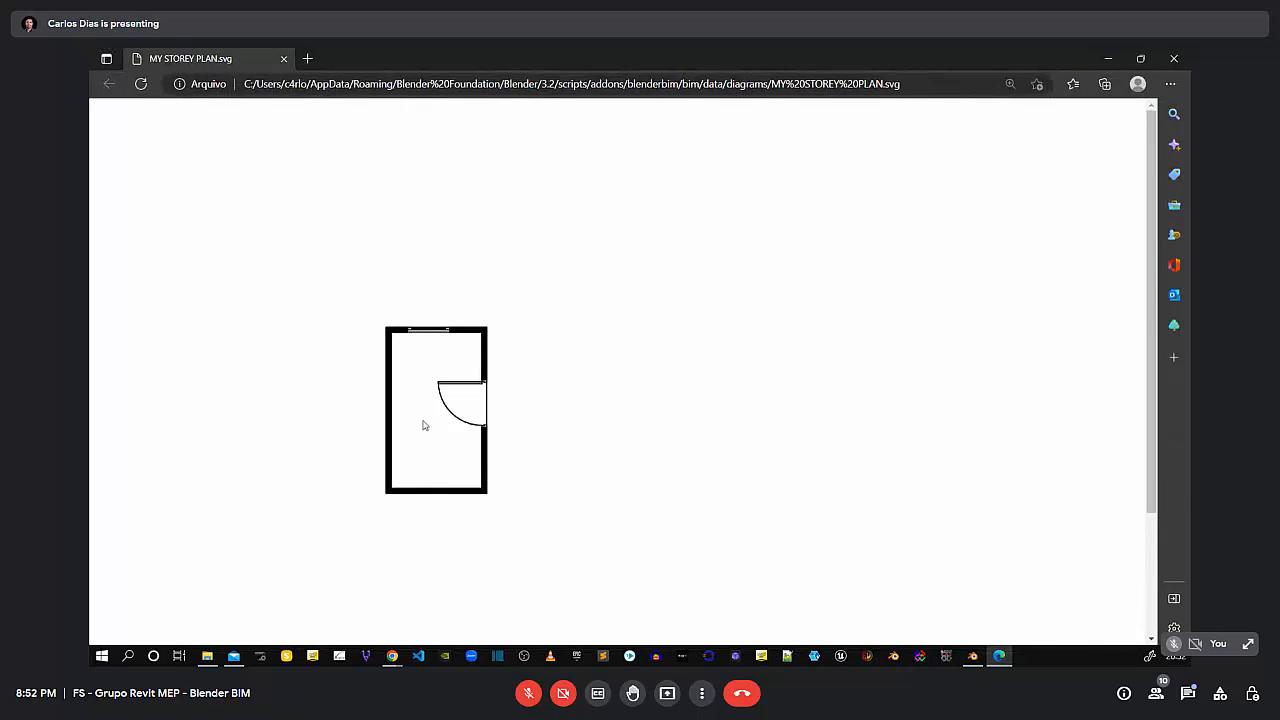
Inspect the window and door swing in the generated storey plan SVG at 300% zoom and close the browser
scroll(579, 452, "up", 7, "ctrl")
scroll(694, 463, "down", 3)
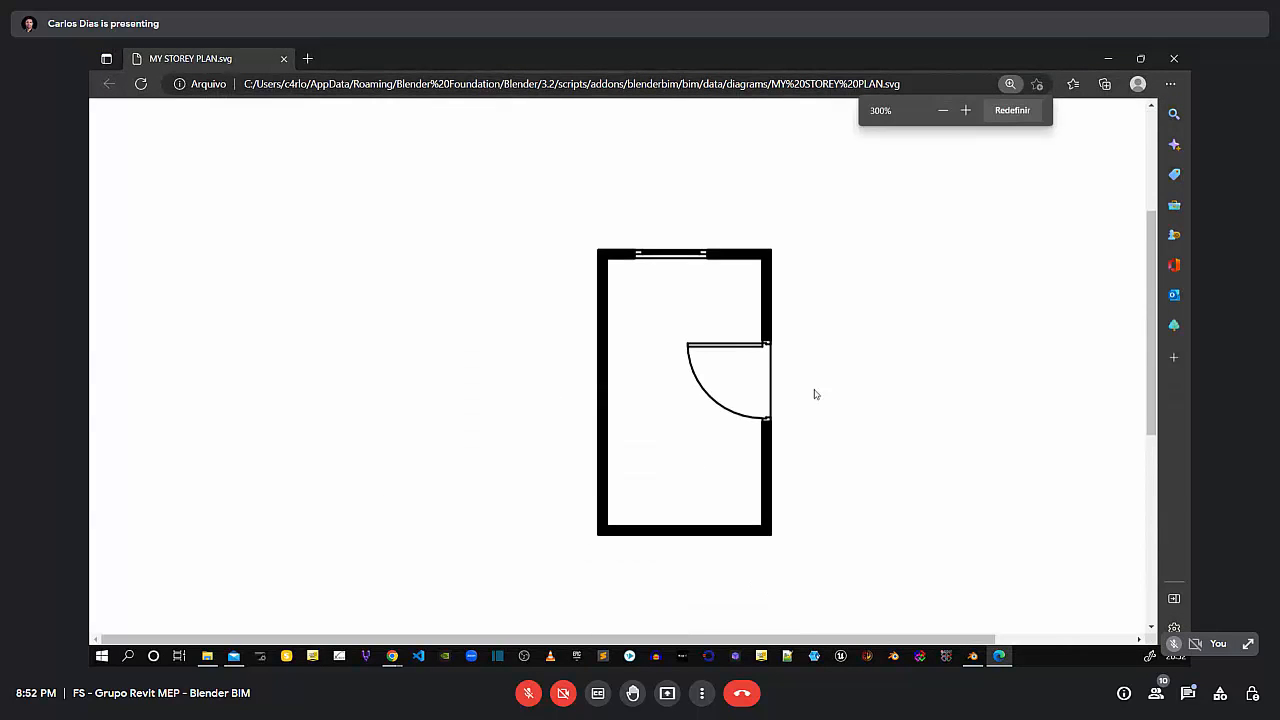
left_click(1175, 61)
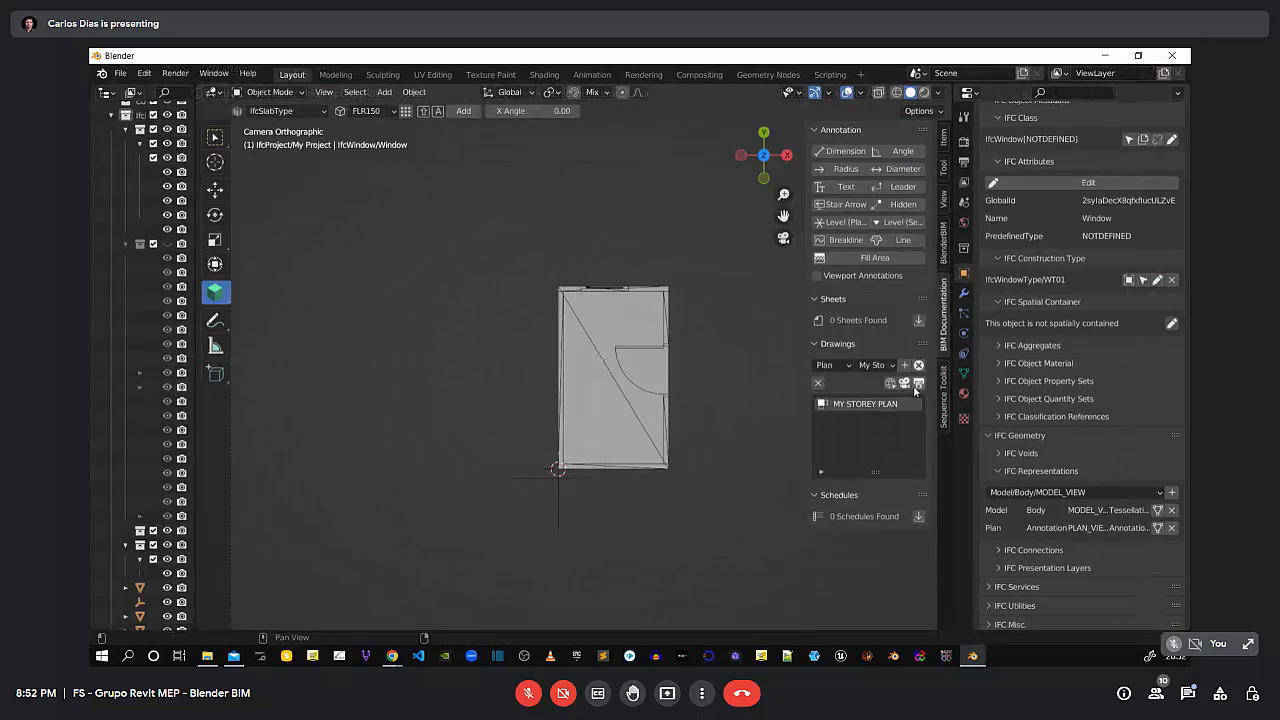
Activate the MY STOREY PLAN view, select its drawing camera and set the drawing scale to 1:50
left_click(917, 384)
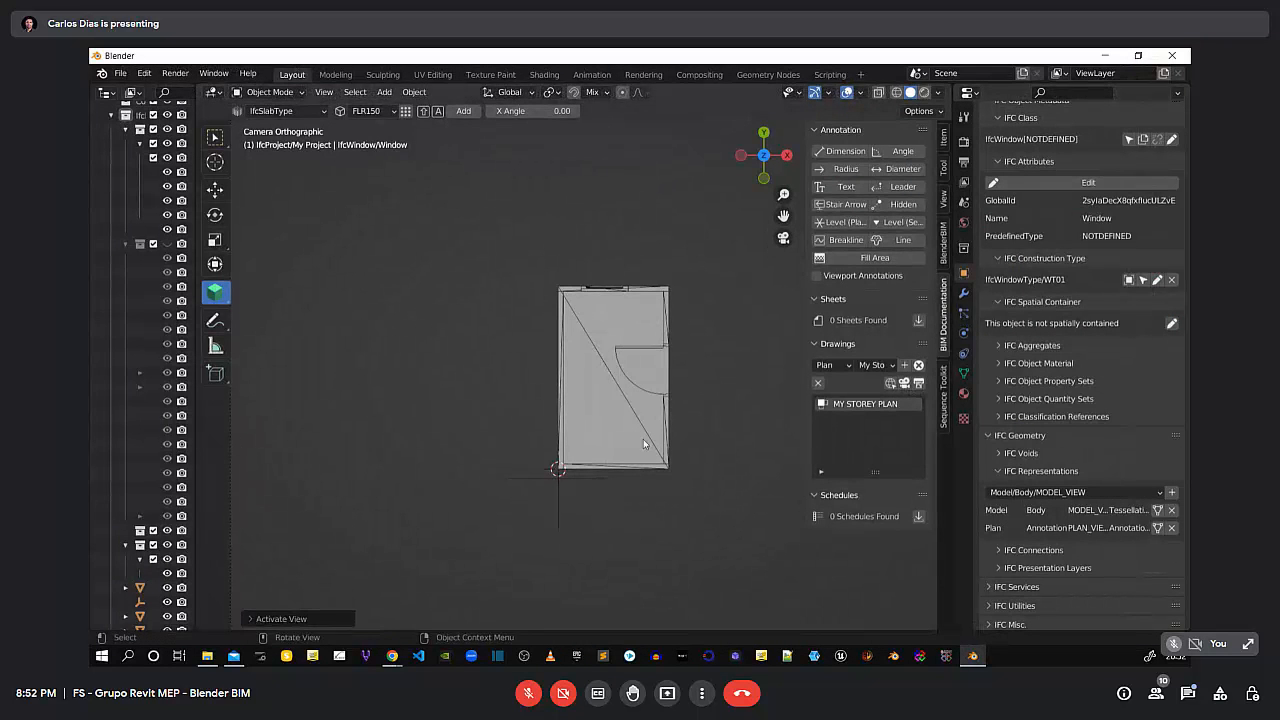
left_click(596, 243)
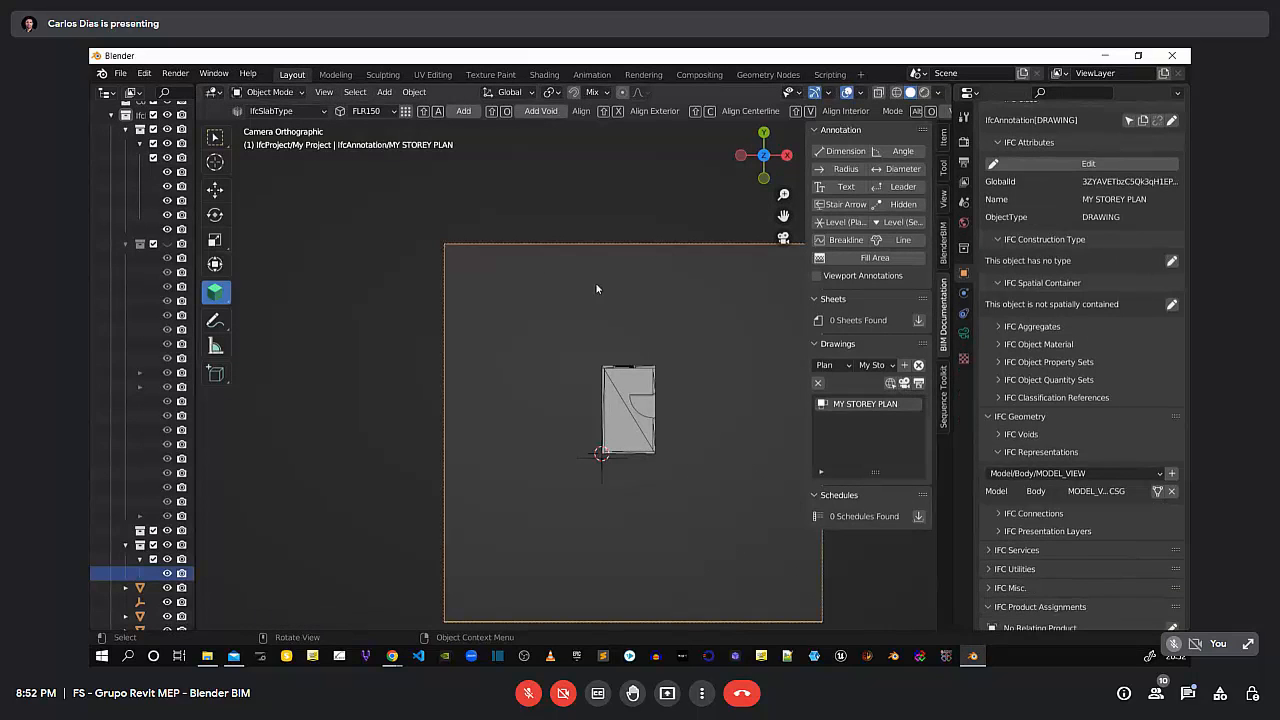
left_click(963, 333)
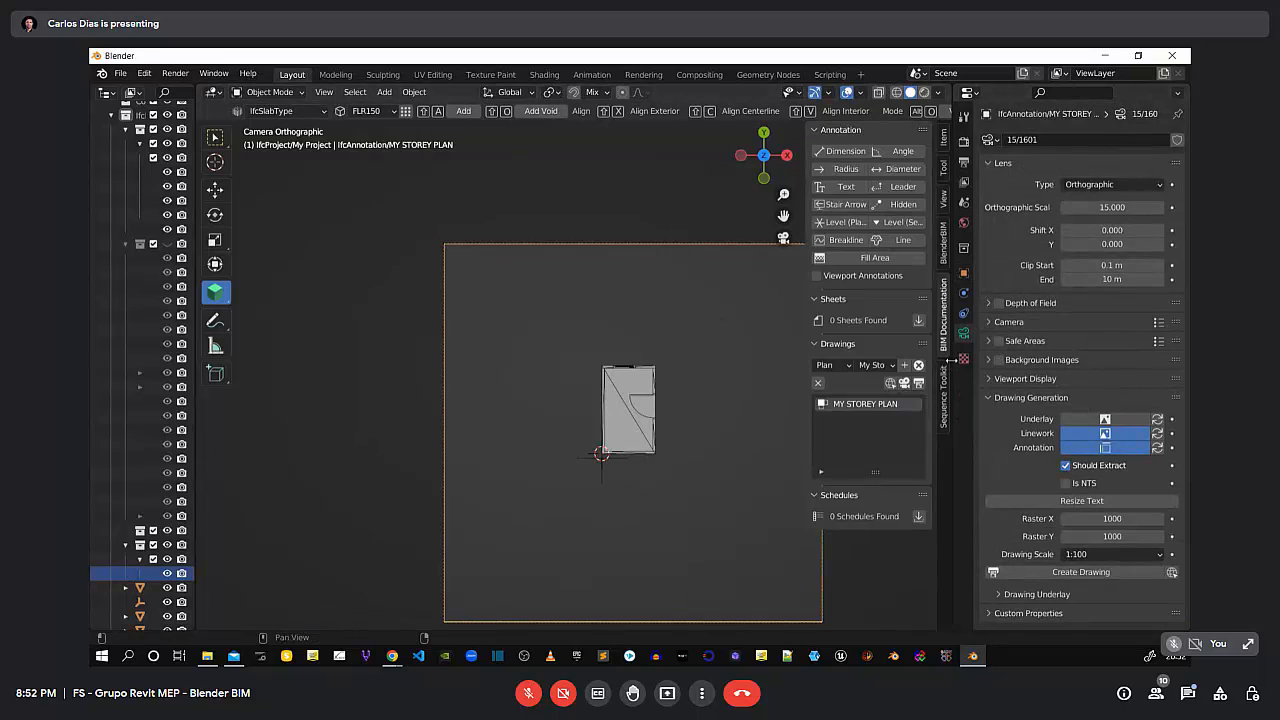
left_click_drag(951, 361, 744, 368)
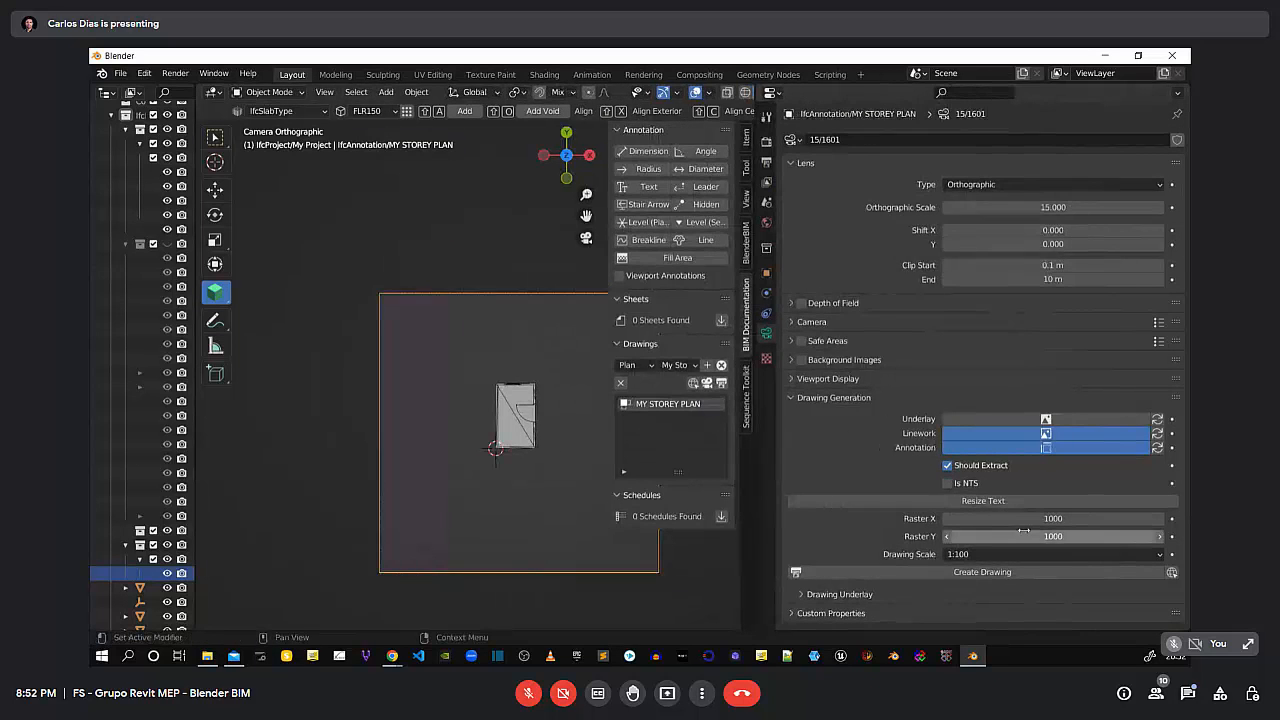
left_click(967, 553)
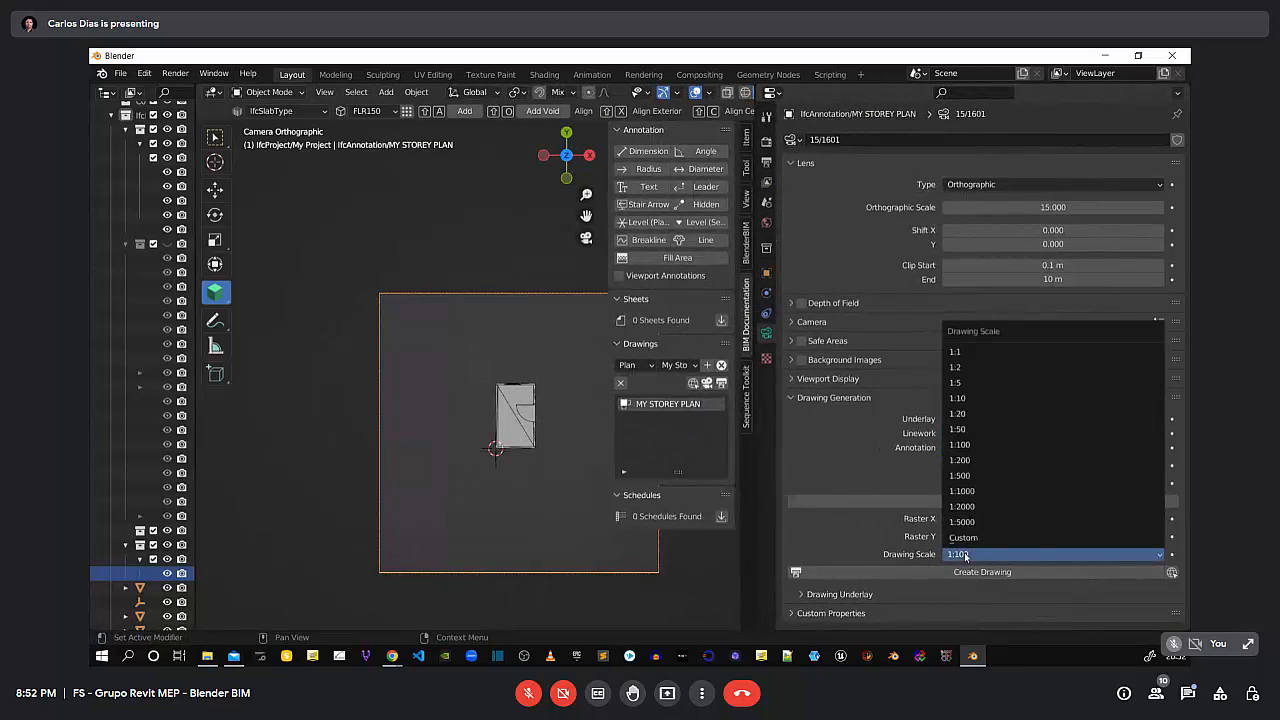
left_click(985, 421)
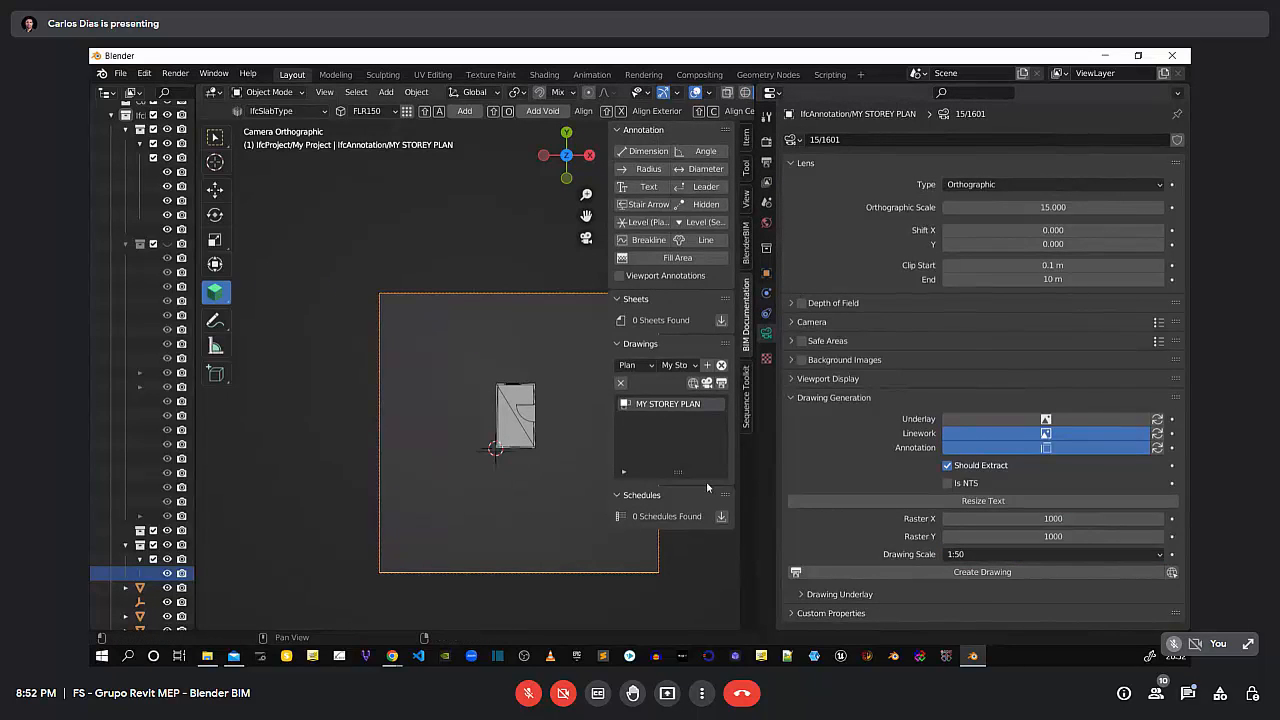
Generate the MY STOREY PLAN drawing again, examine its walls, window and door in the SVG, and return to Blender
left_click_drag(755, 450, 917, 420)
left_click(882, 385)
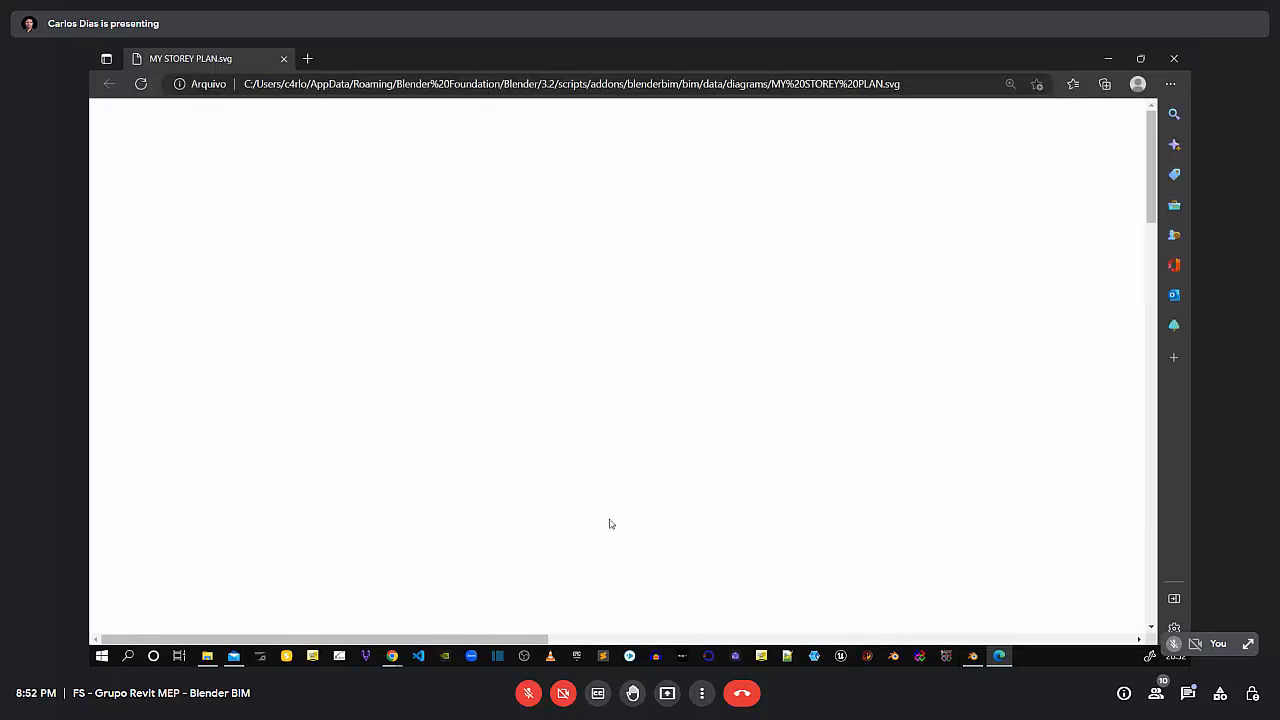
scroll(703, 426, "down", 5)
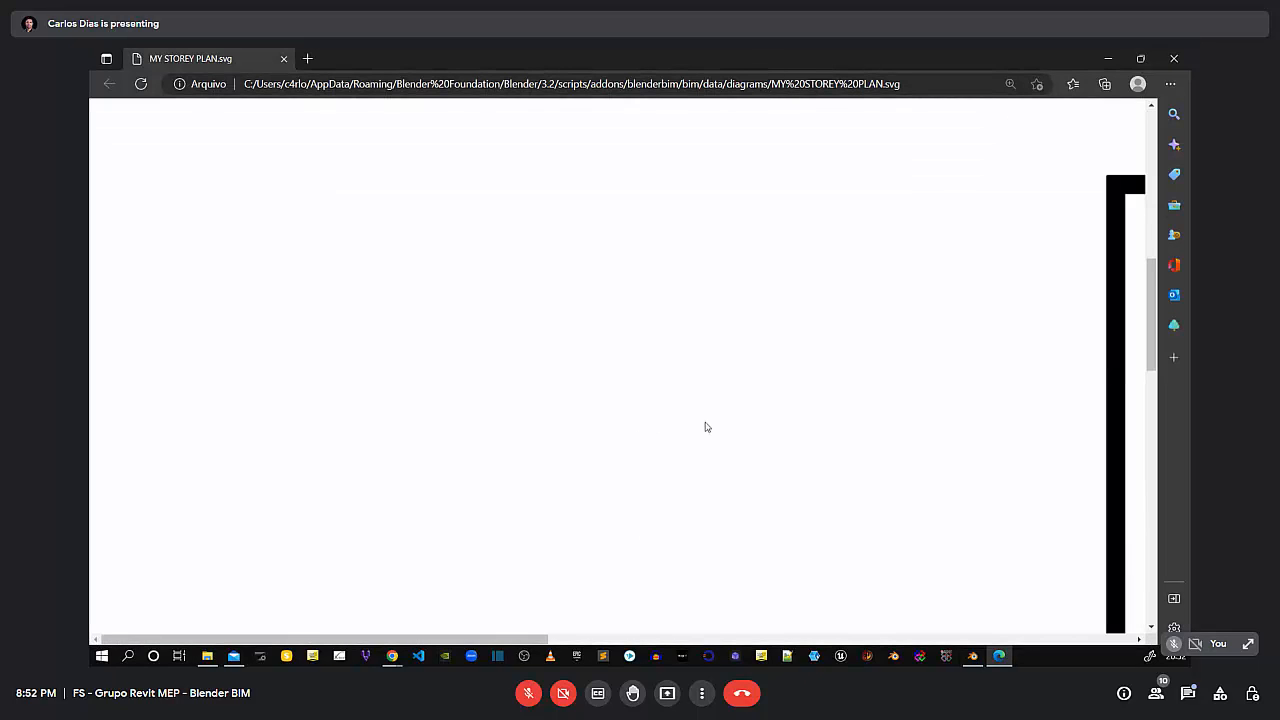
left_click_drag(502, 638, 750, 638)
scroll(852, 374, "down", 4)
scroll(852, 374, "up", 3)
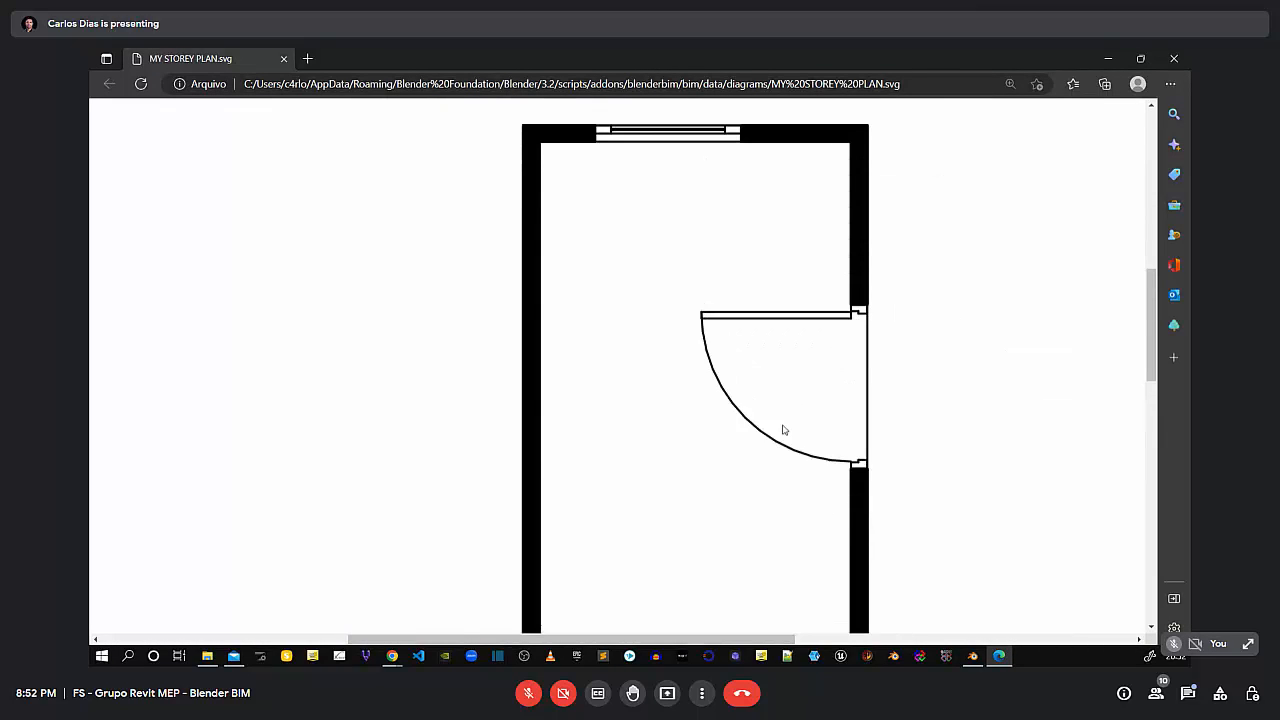
scroll(750, 312, "up", 2)
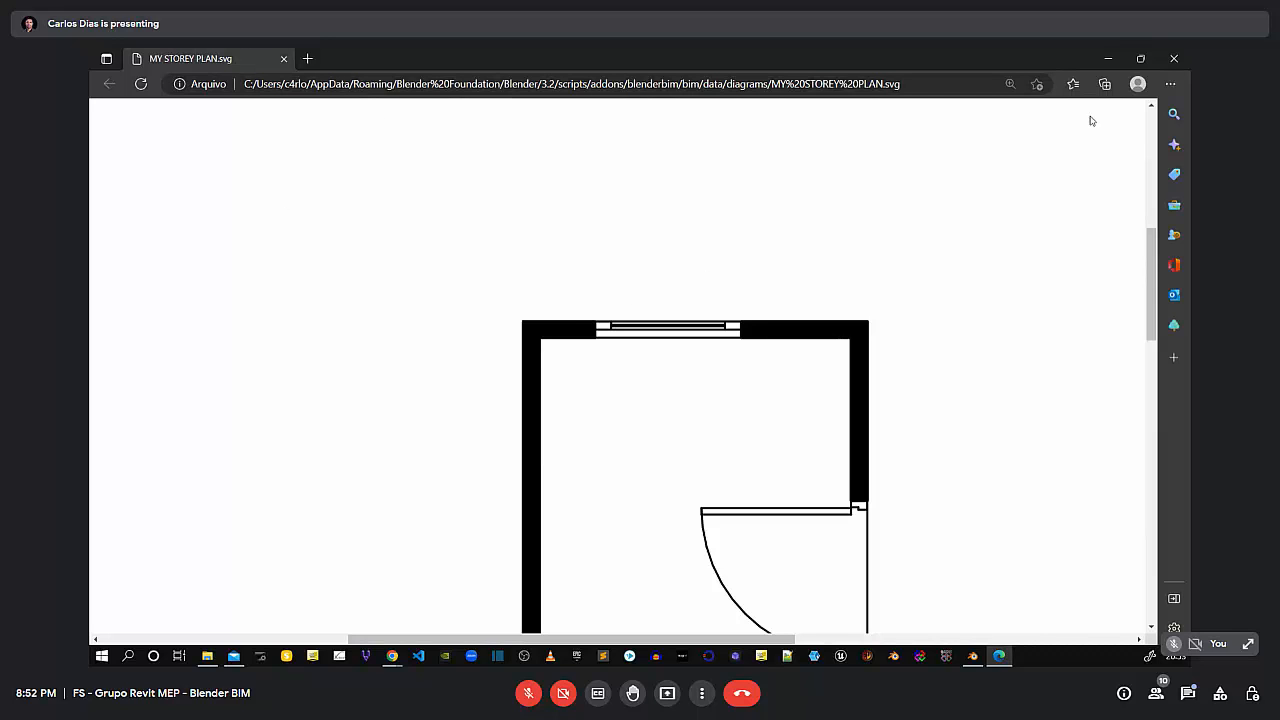
left_click(1110, 58)
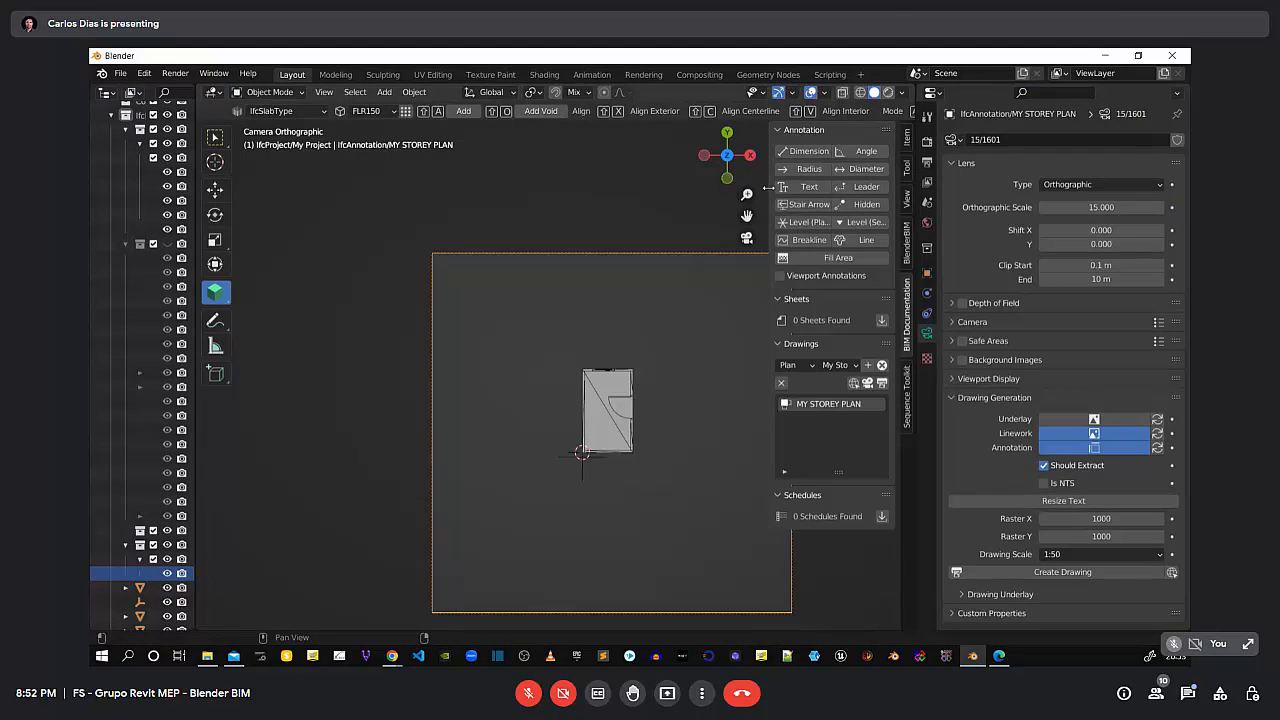
left_click_drag(768, 187, 636, 187)
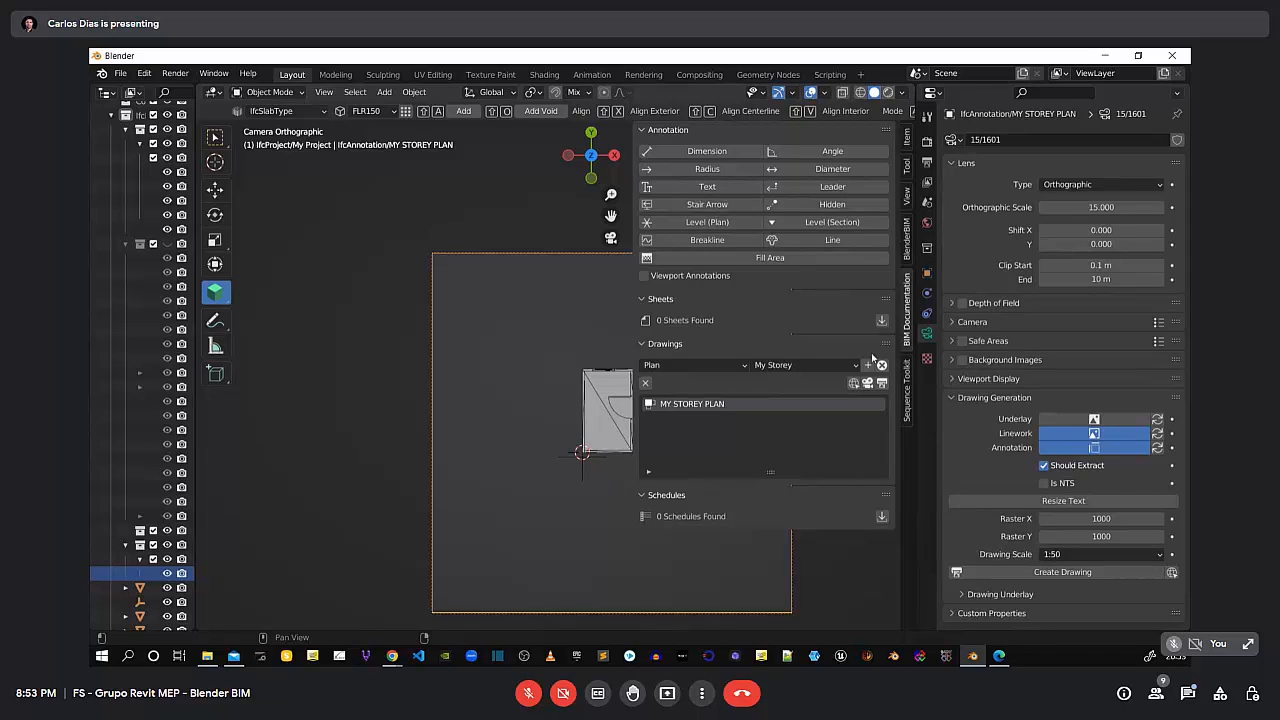
mouse_move(634, 283)
left_mouse_down()
mouse_move(835, 283)
mouse_move(811, 283)
left_mouse_up()
scroll(645, 441, "up", 2)
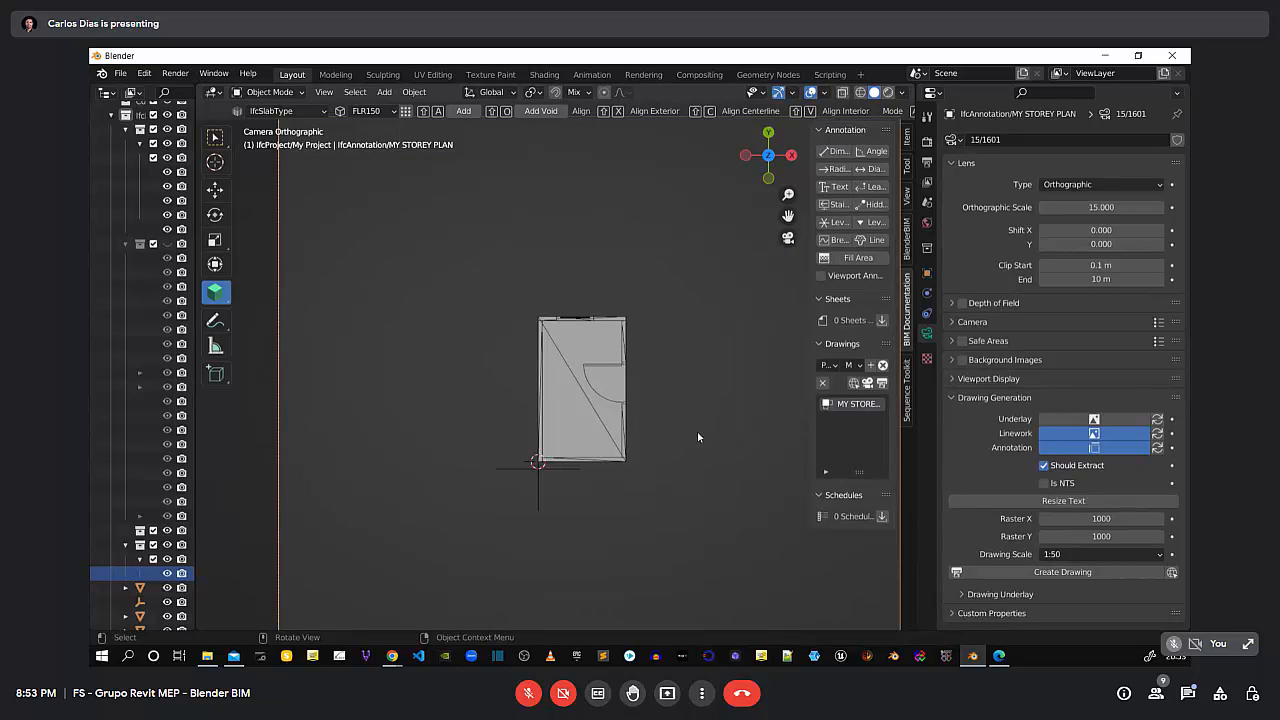
middle_click_drag(697, 431, 605, 426, "shift")
scroll(520, 424, "up", 2)
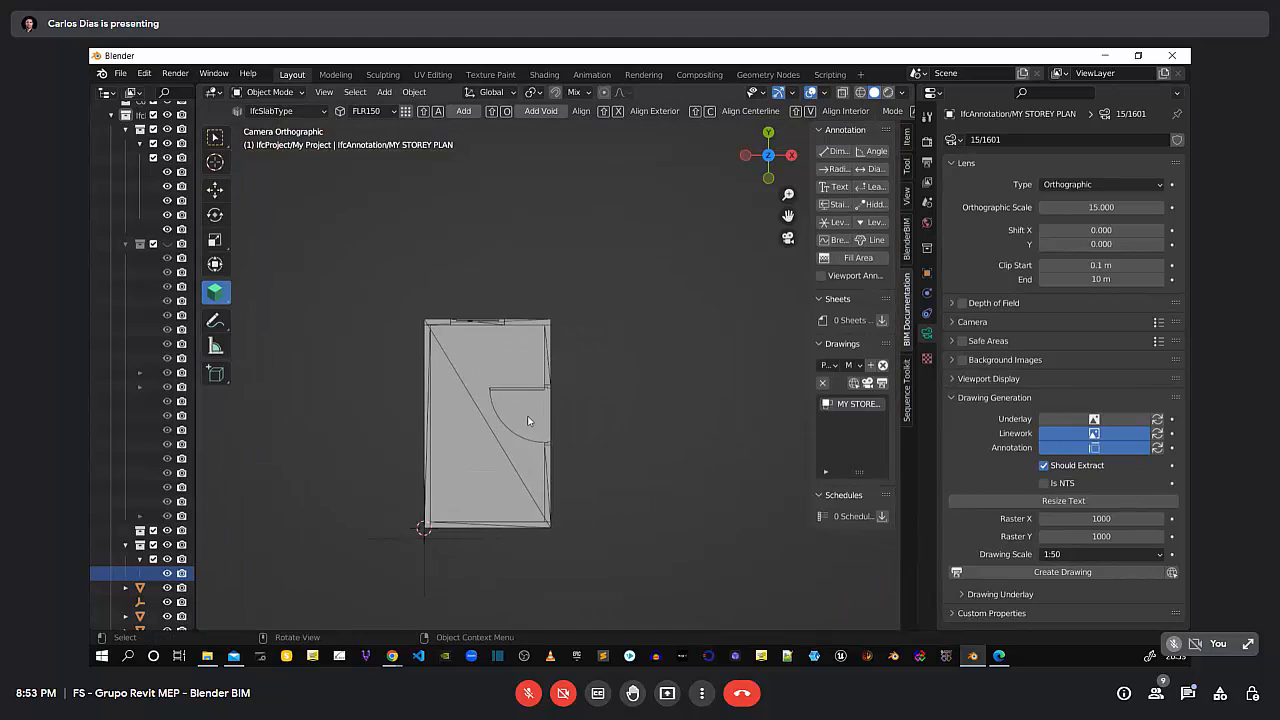
scroll(529, 421, "up", 1)
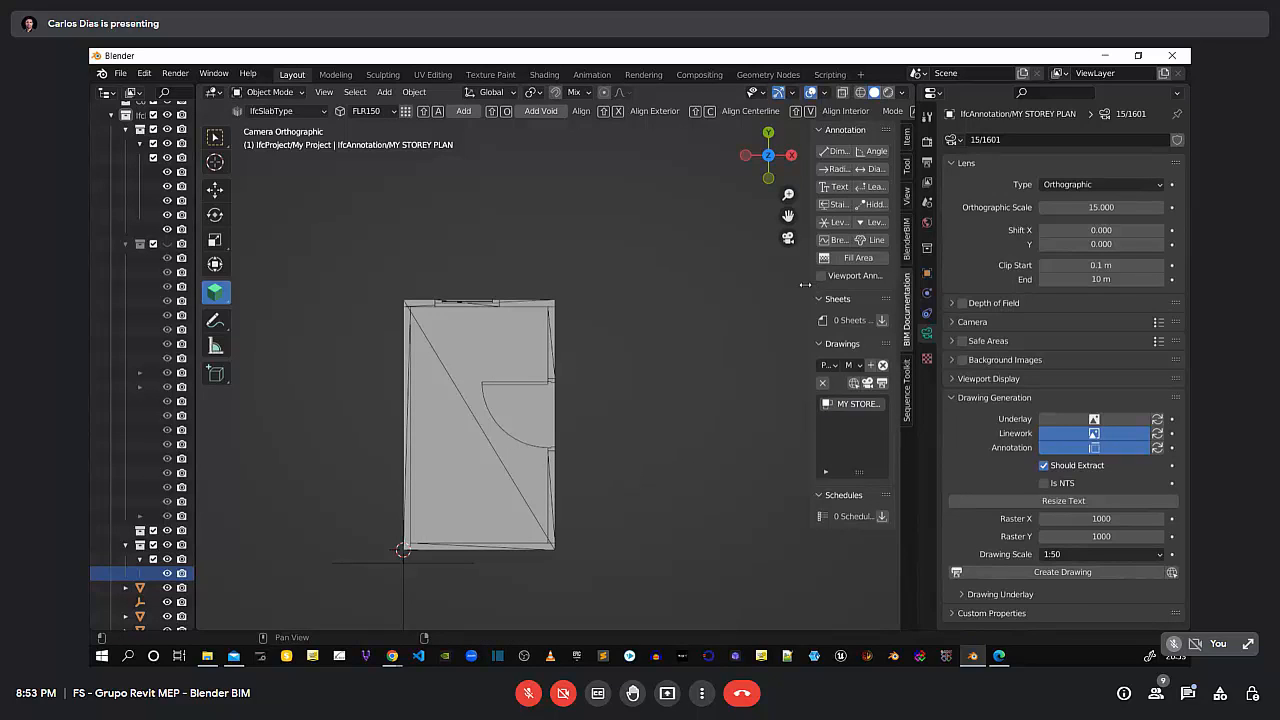
Deselect the drawing camera, load the project's sheets and choose the A1 titleblock
left_click_drag(812, 285, 676, 302)
scroll(559, 450, "down", 5)
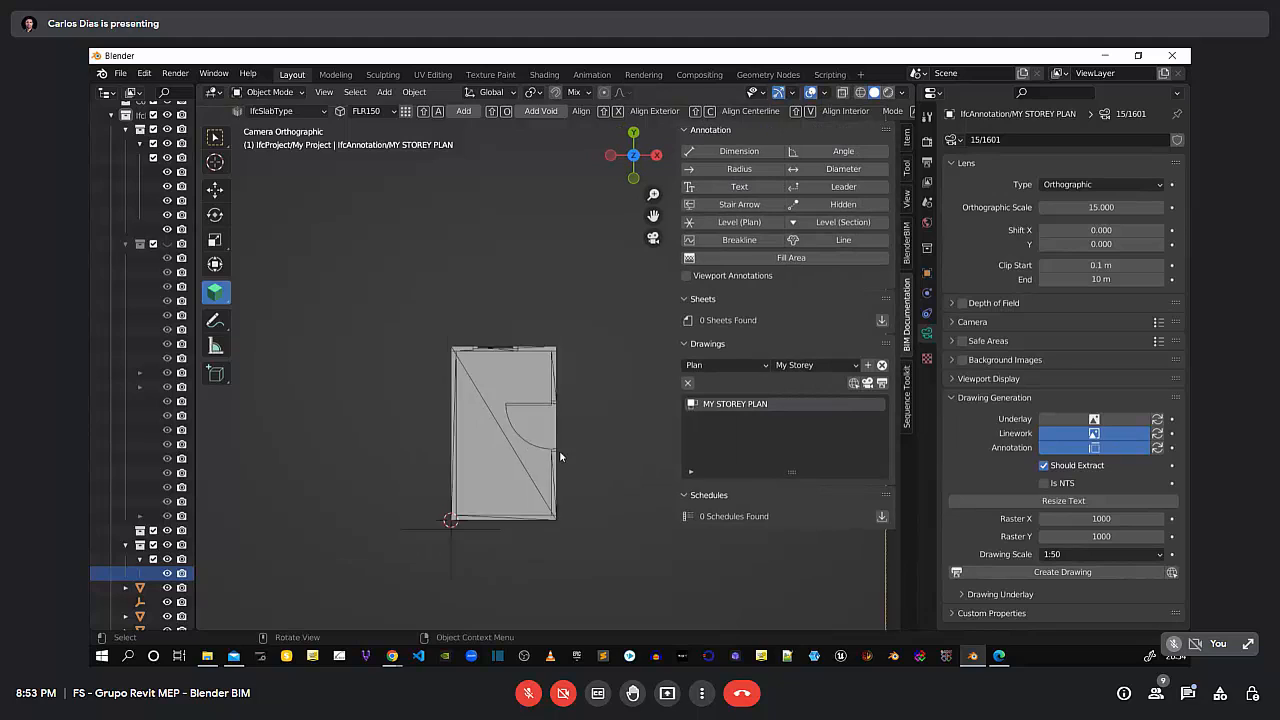
left_click(482, 381)
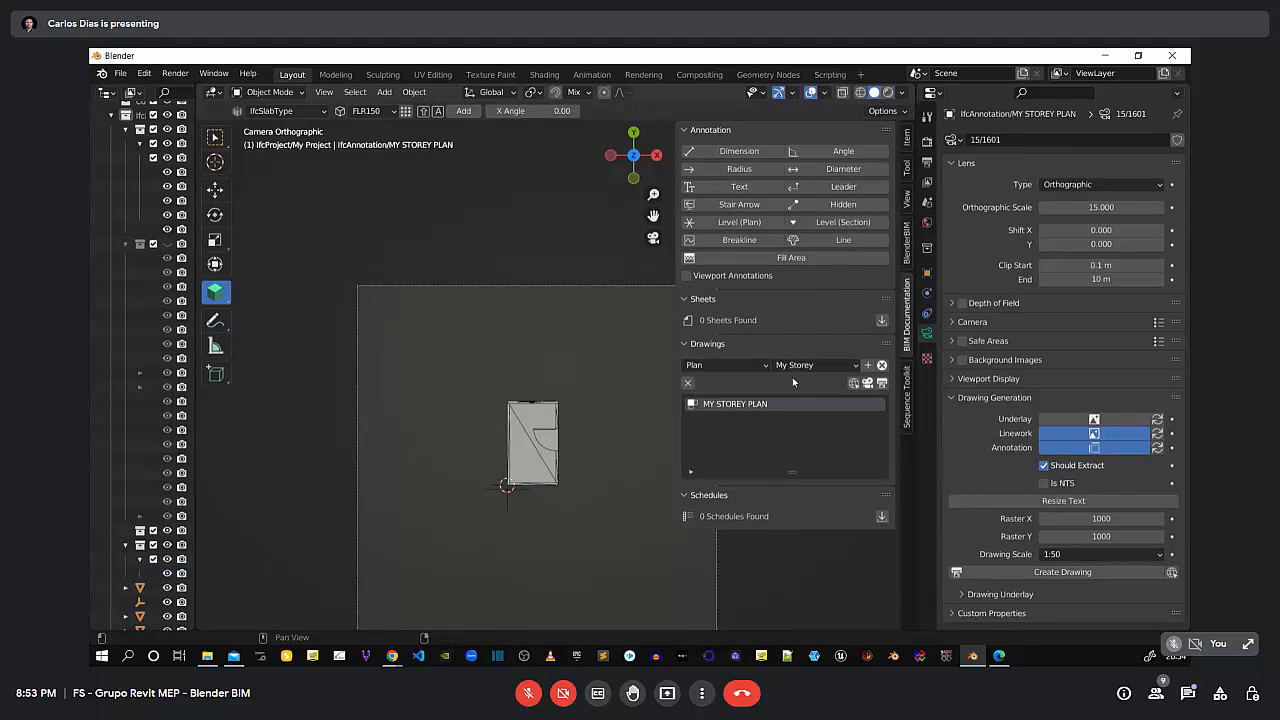
left_click(882, 319)
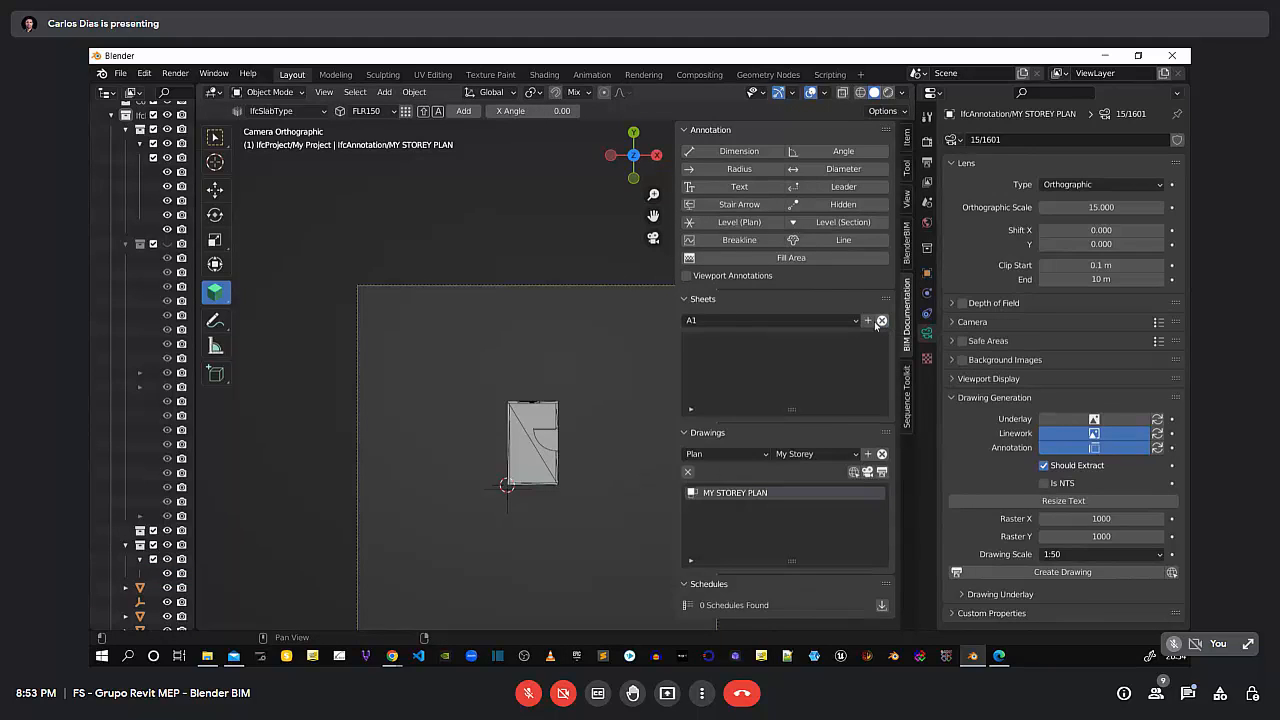
left_click(736, 322)
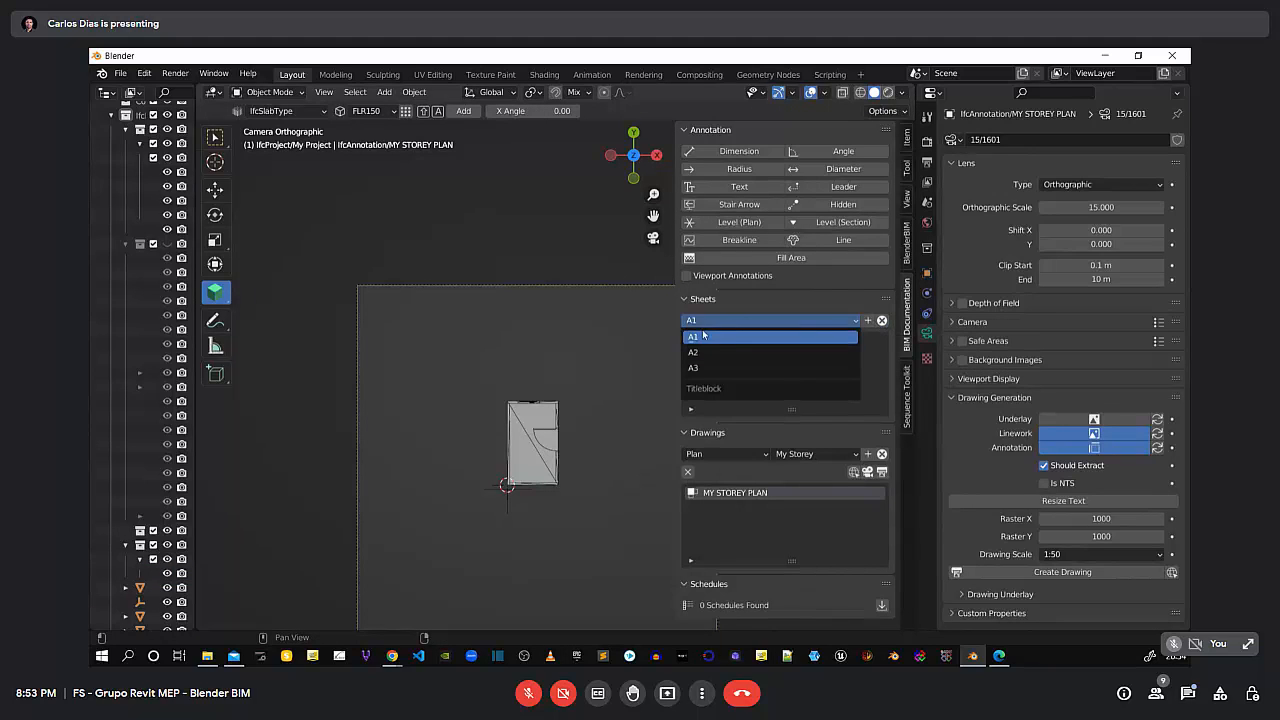
left_click(705, 337)
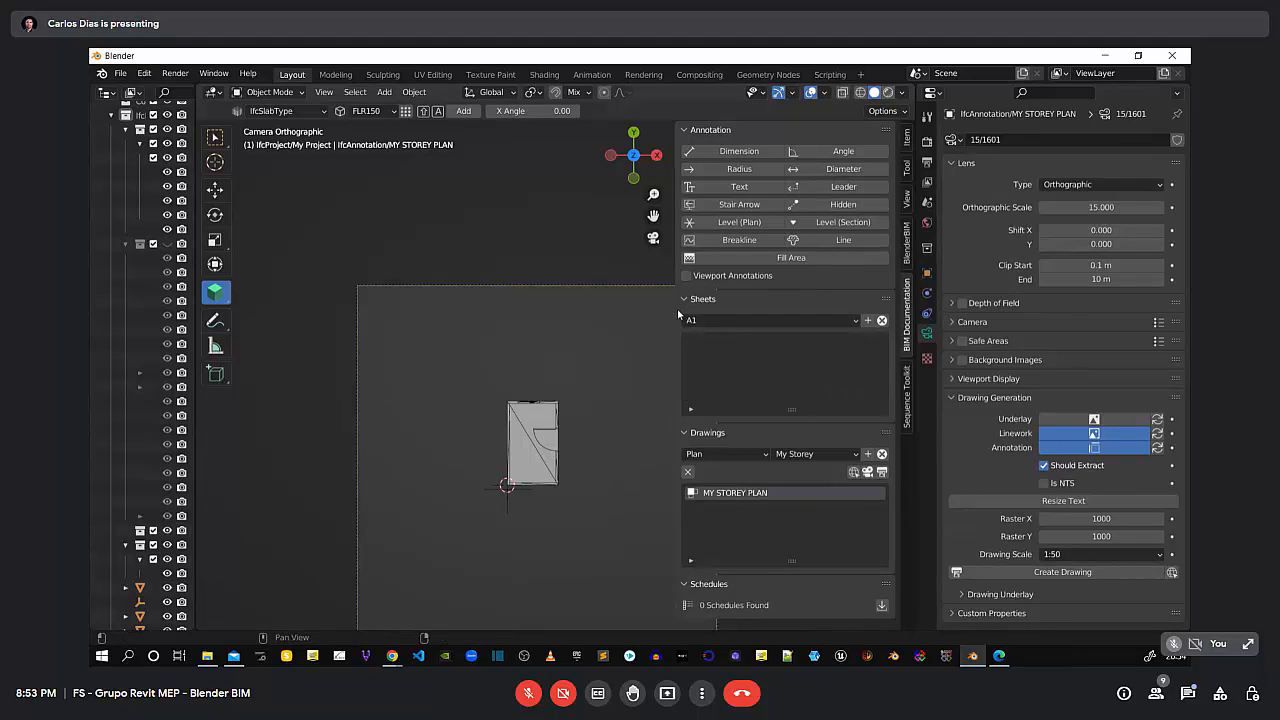
left_click_drag(678, 315, 743, 305)
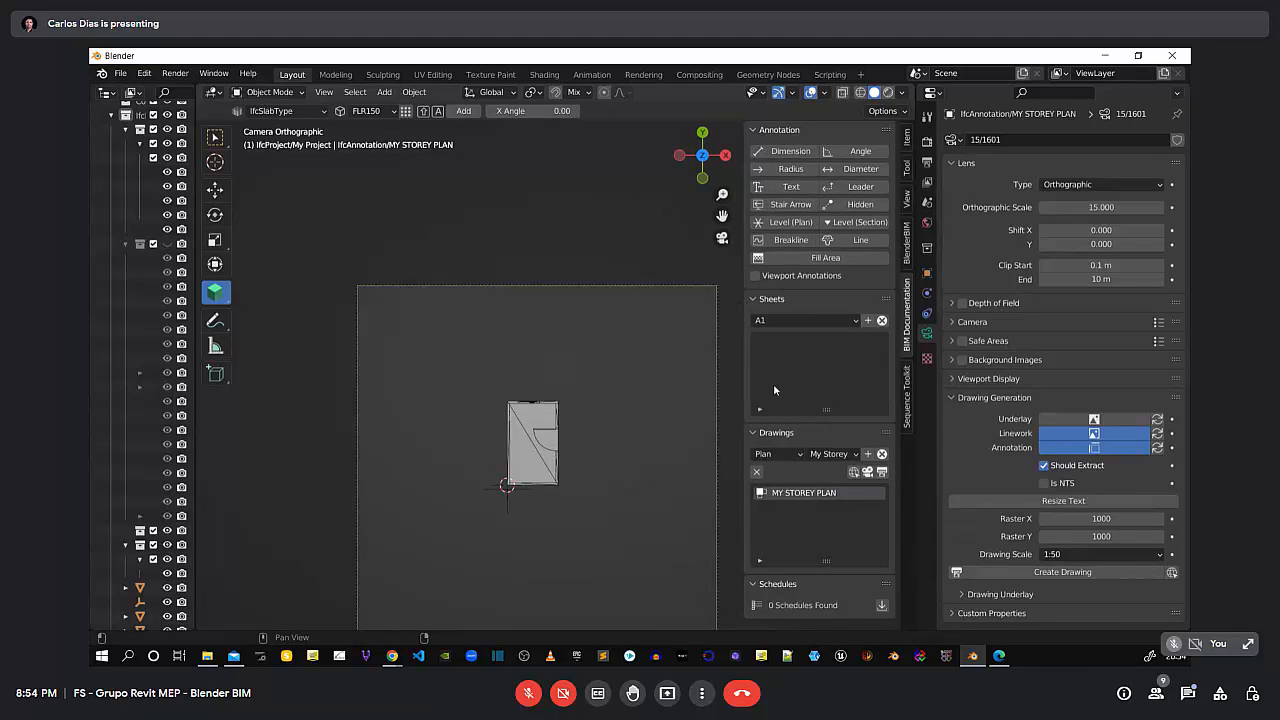
Leave the camera view for a 3D perspective of the building and turn off the wireframe overlay
scroll(486, 524, "up", 5)
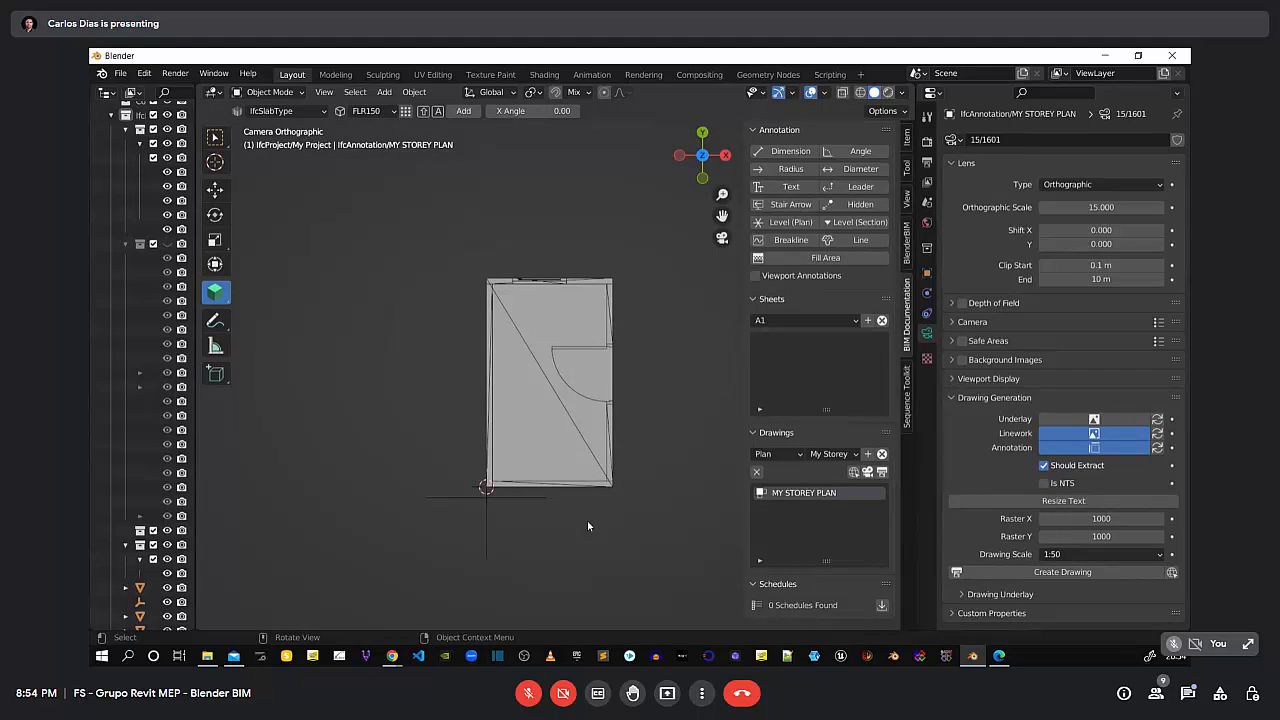
middle_click_drag(600, 508, 580, 450)
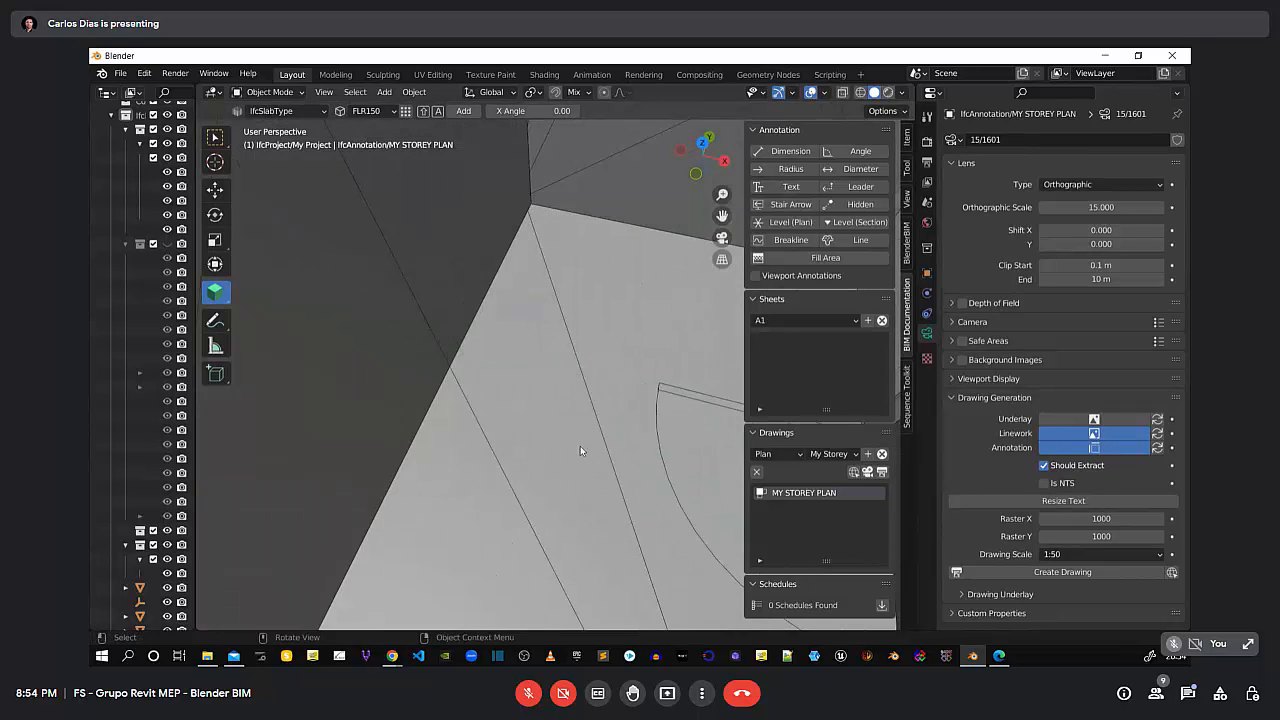
scroll(580, 451, "down", 10)
middle_click_drag(621, 502, 592, 457)
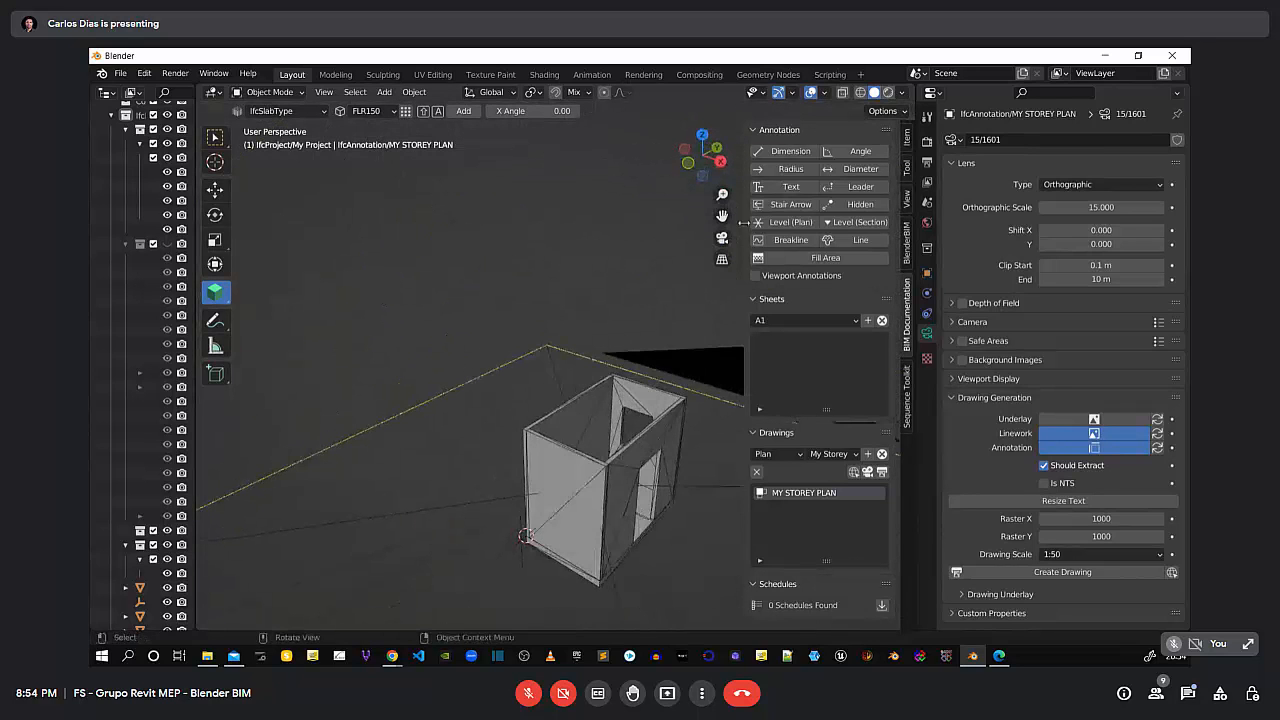
left_click(792, 93)
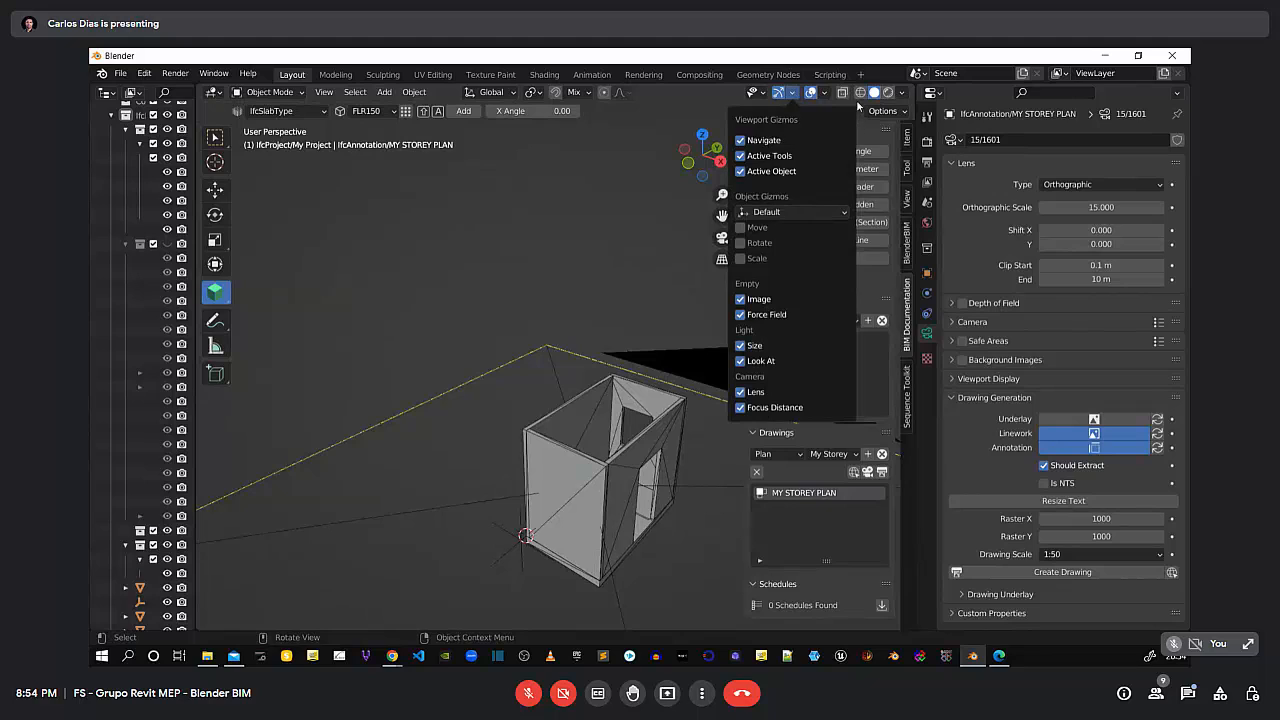
left_click(827, 94)
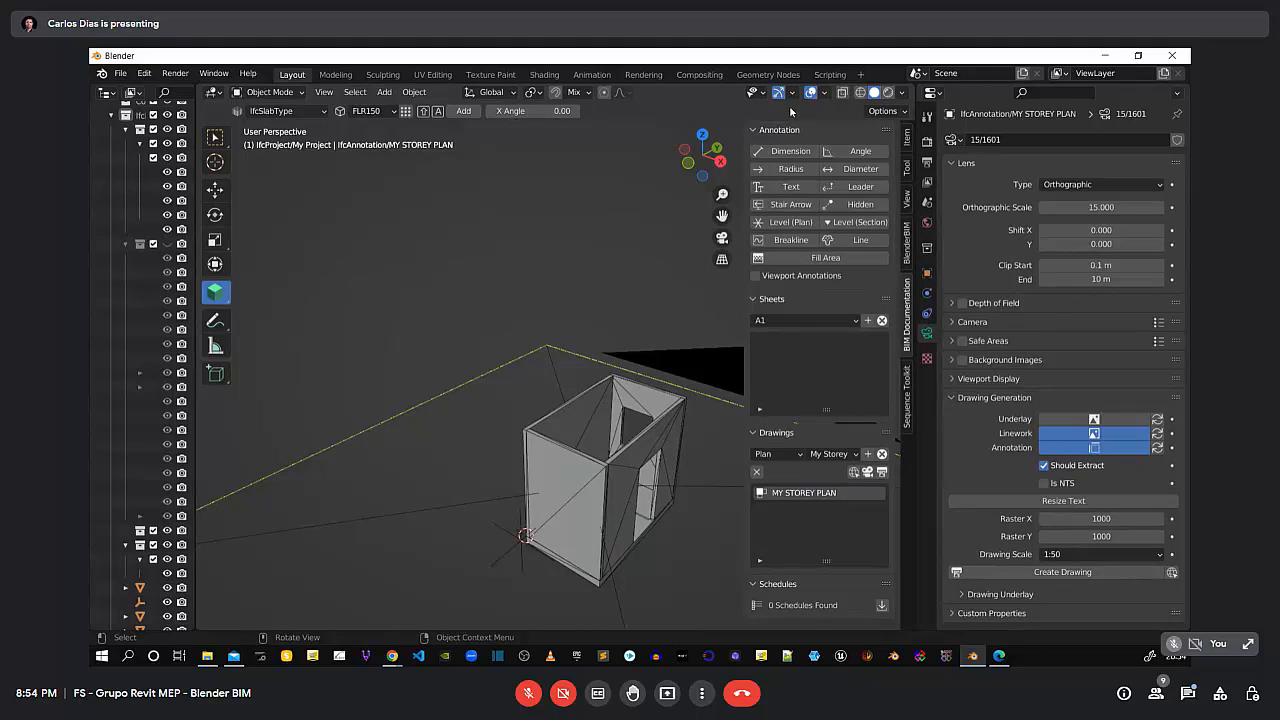
left_click(828, 96)
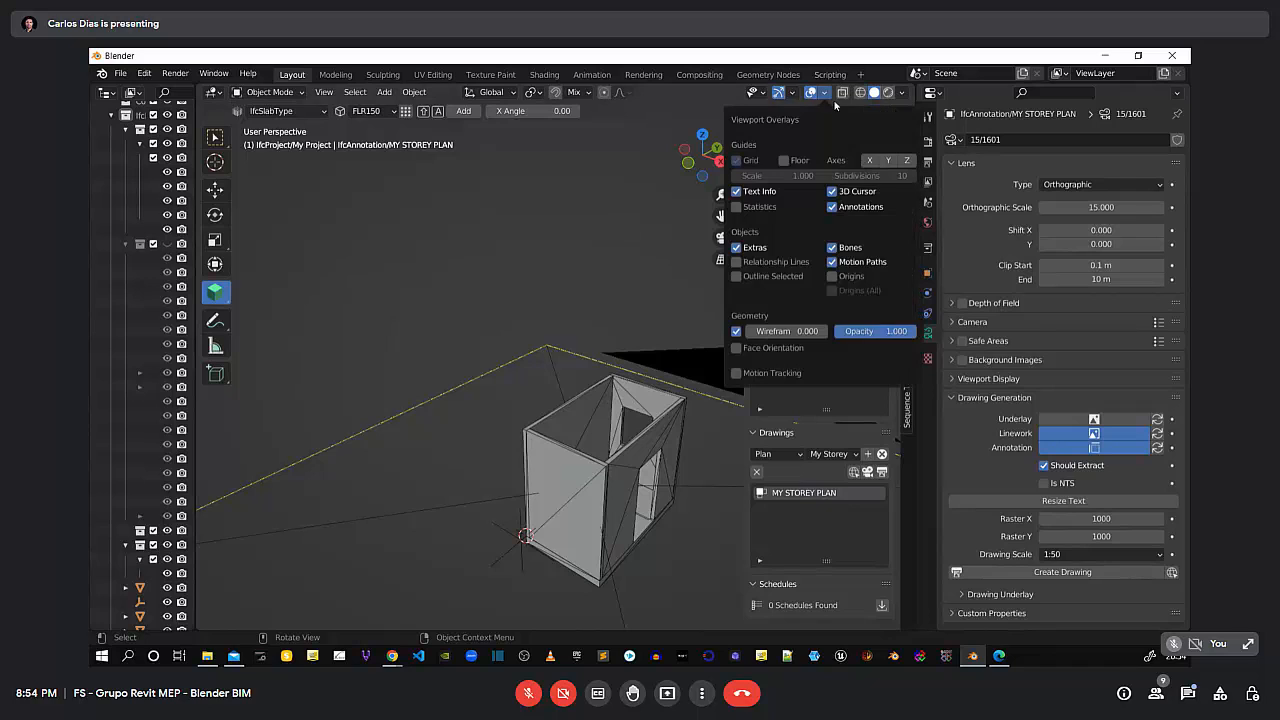
left_click(736, 331)
Select the storey plan's drawing camera in the 3D view and look through it at the plan again
scroll(625, 501, "up", 6)
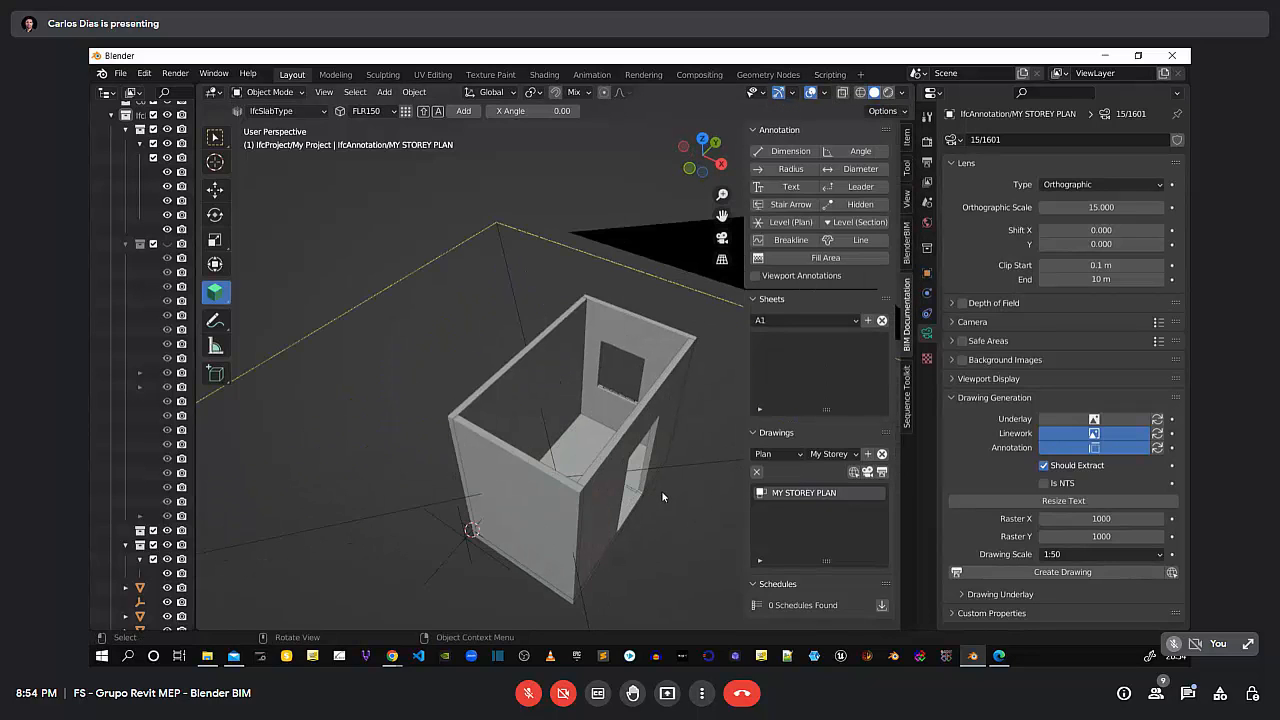
middle_click_drag(651, 446, 658, 484)
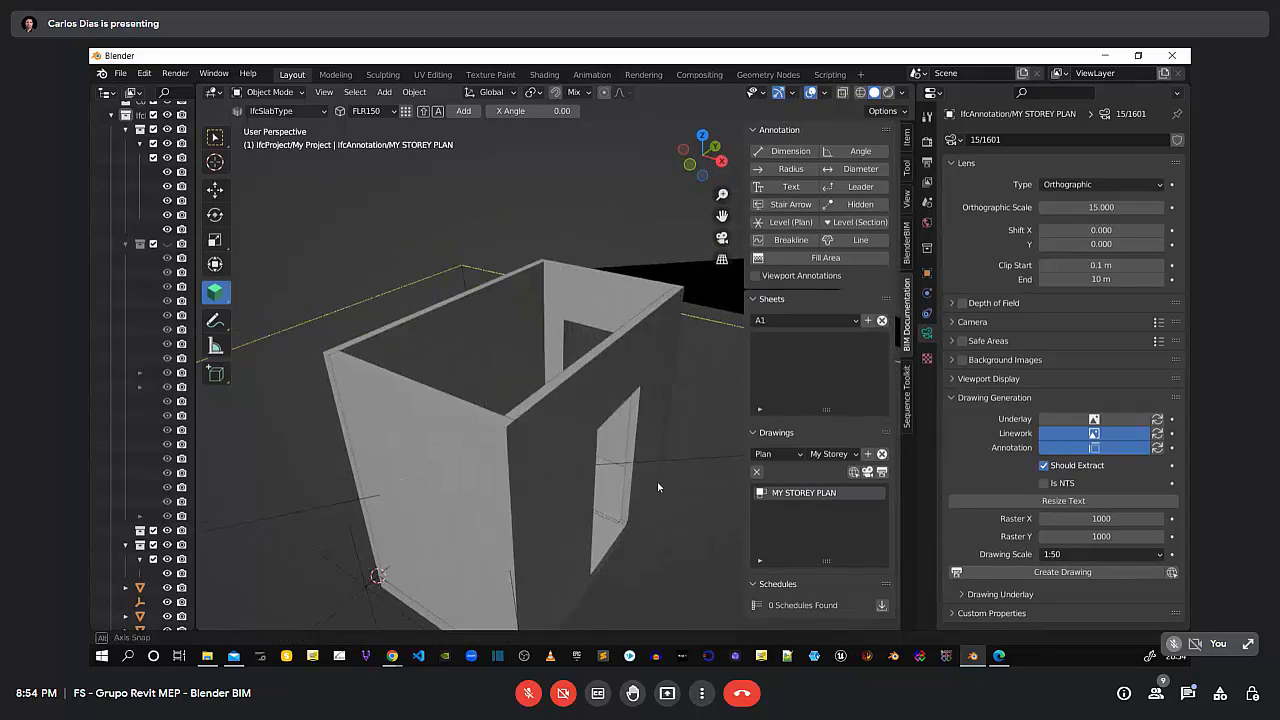
scroll(530, 501, "down", 4)
scroll(529, 506, "down", 3)
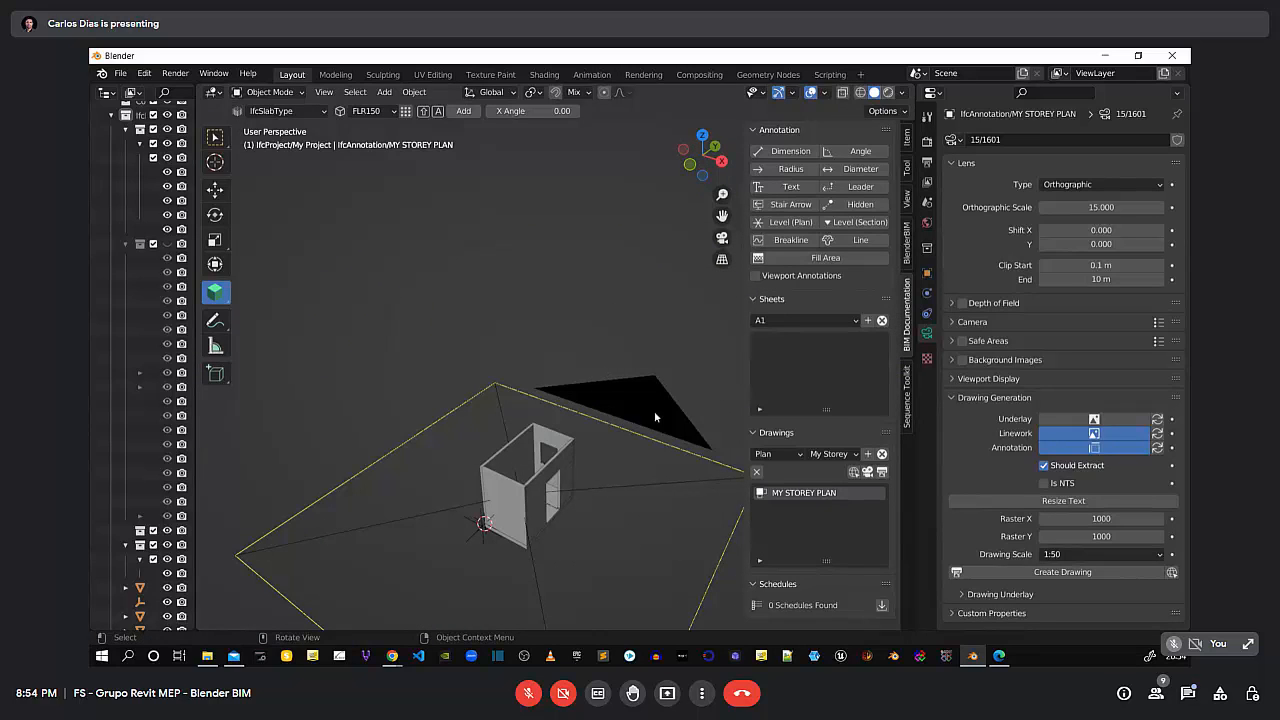
left_click(645, 438)
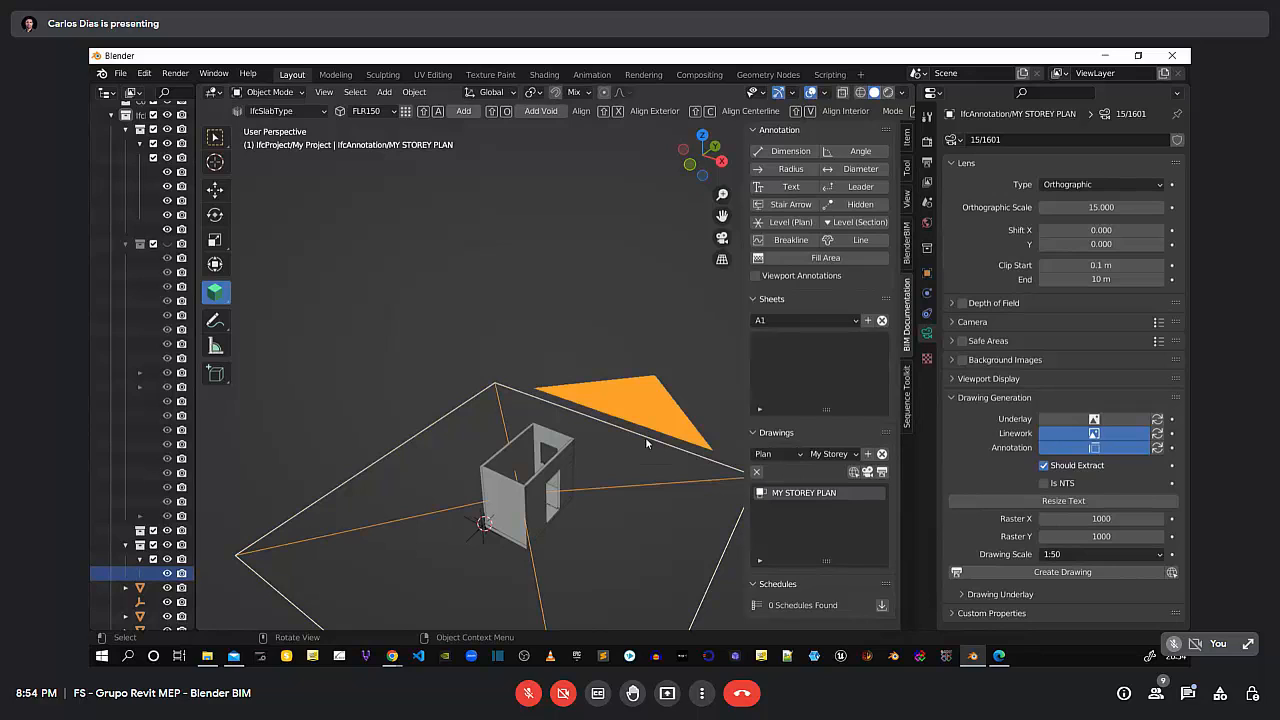
key("KP_0")
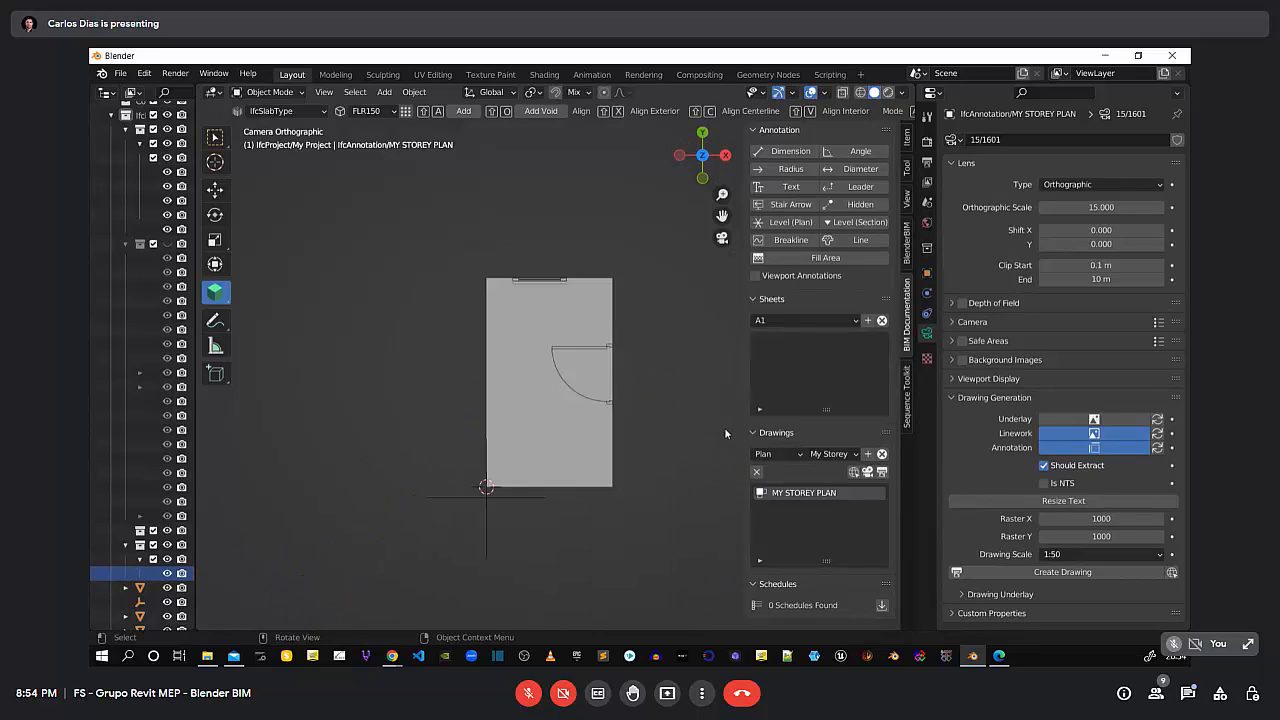
scroll(534, 386, "down", 5)
scroll(585, 368, "up", 10)
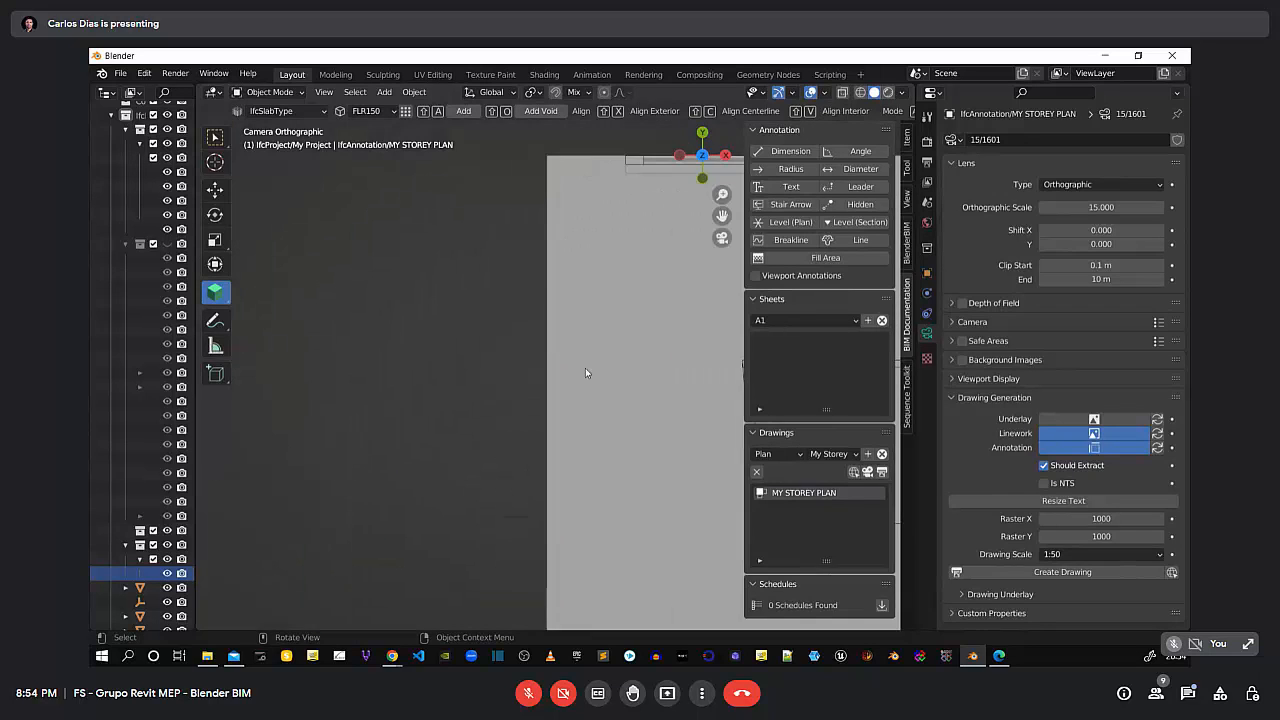
Leave the camera view for a 3D perspective and hide the storey plan's drawing camera
scroll(553, 453, "down", 6)
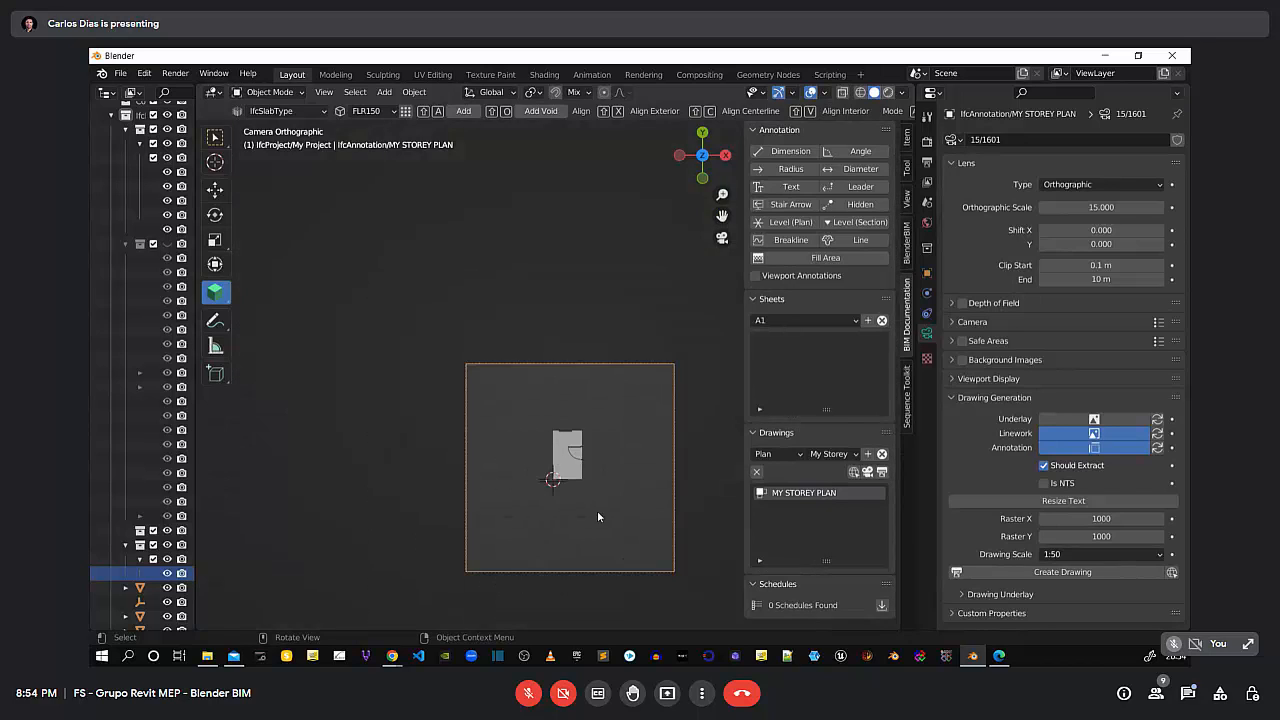
middle_click_drag(597, 510, 589, 506)
scroll(589, 506, "down", 10)
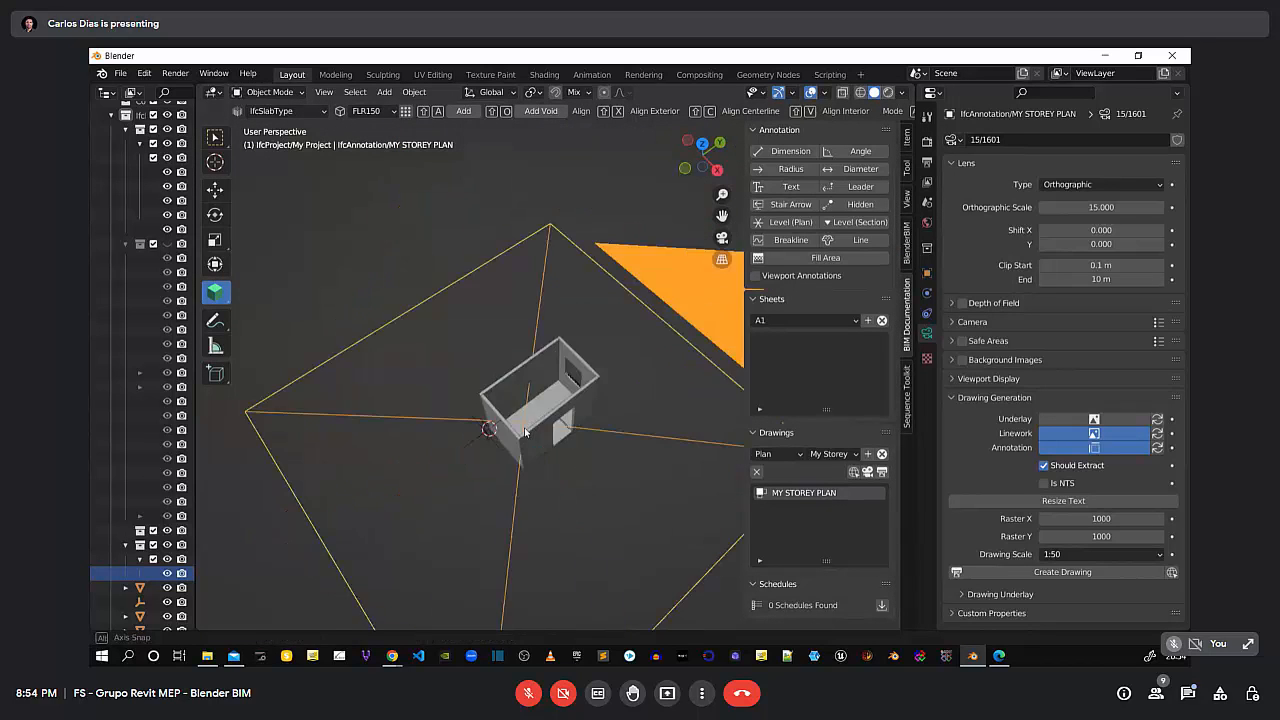
left_click(448, 420)
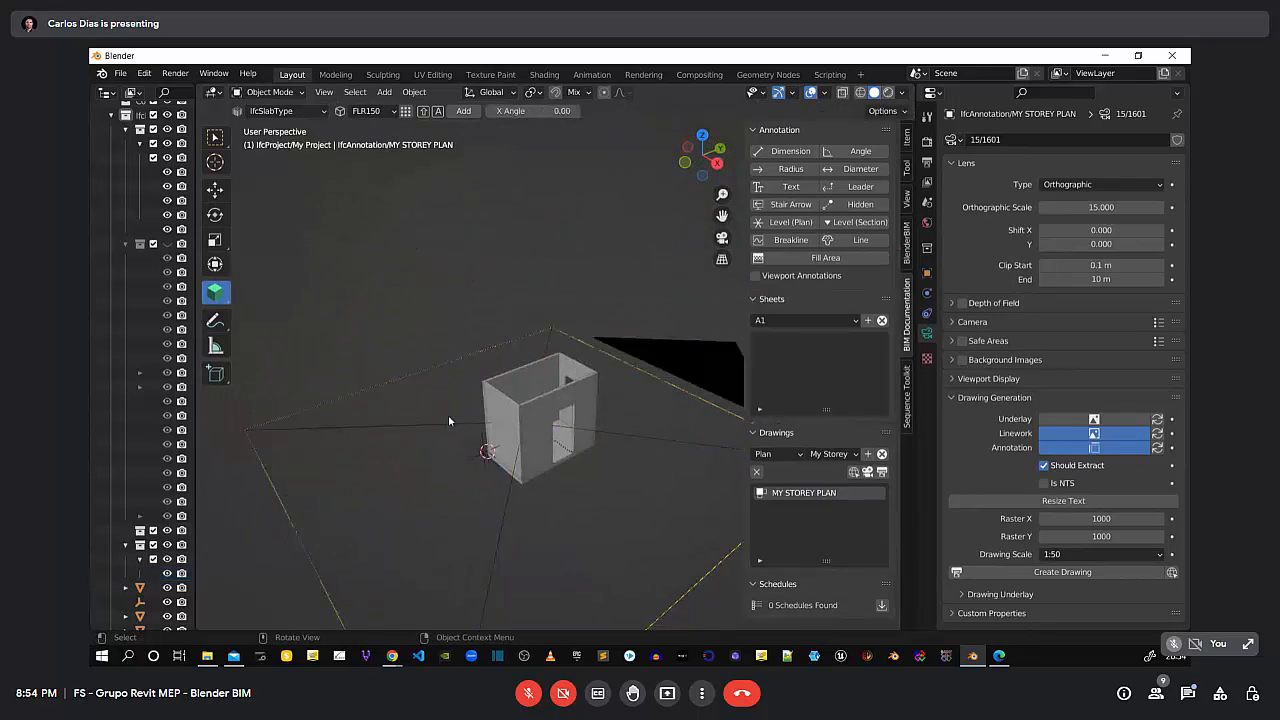
left_click(680, 441)
left_click(672, 448)
scroll(539, 447, "up", 3)
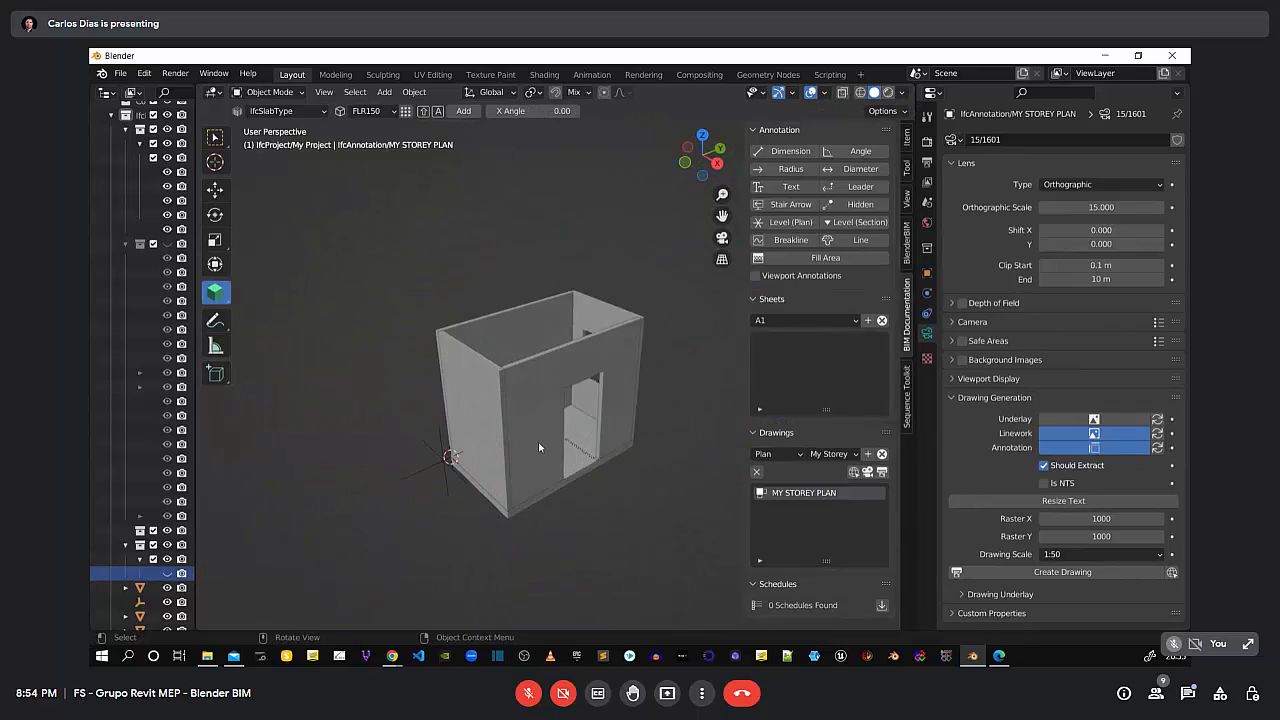
scroll(560, 465, "up", 2)
scroll(600, 490, "up", 2)
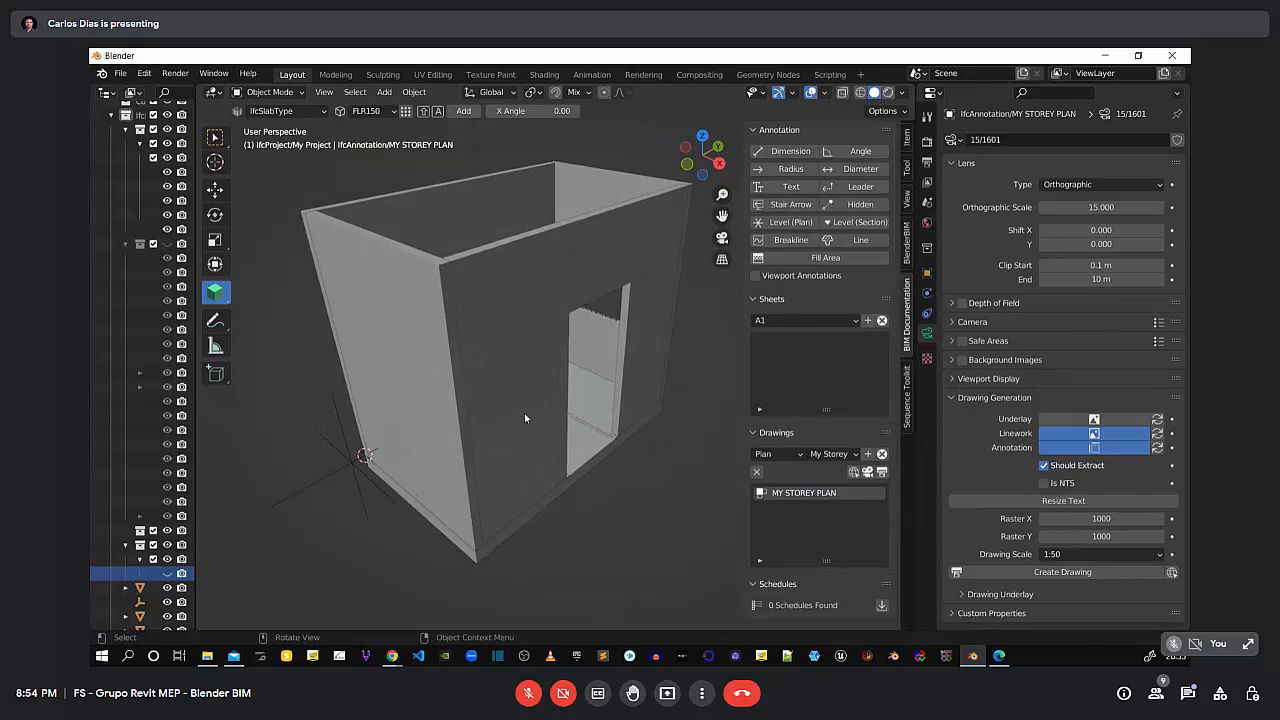
Select the wall with the doorway and turn off the viewport overlays
left_click(549, 396)
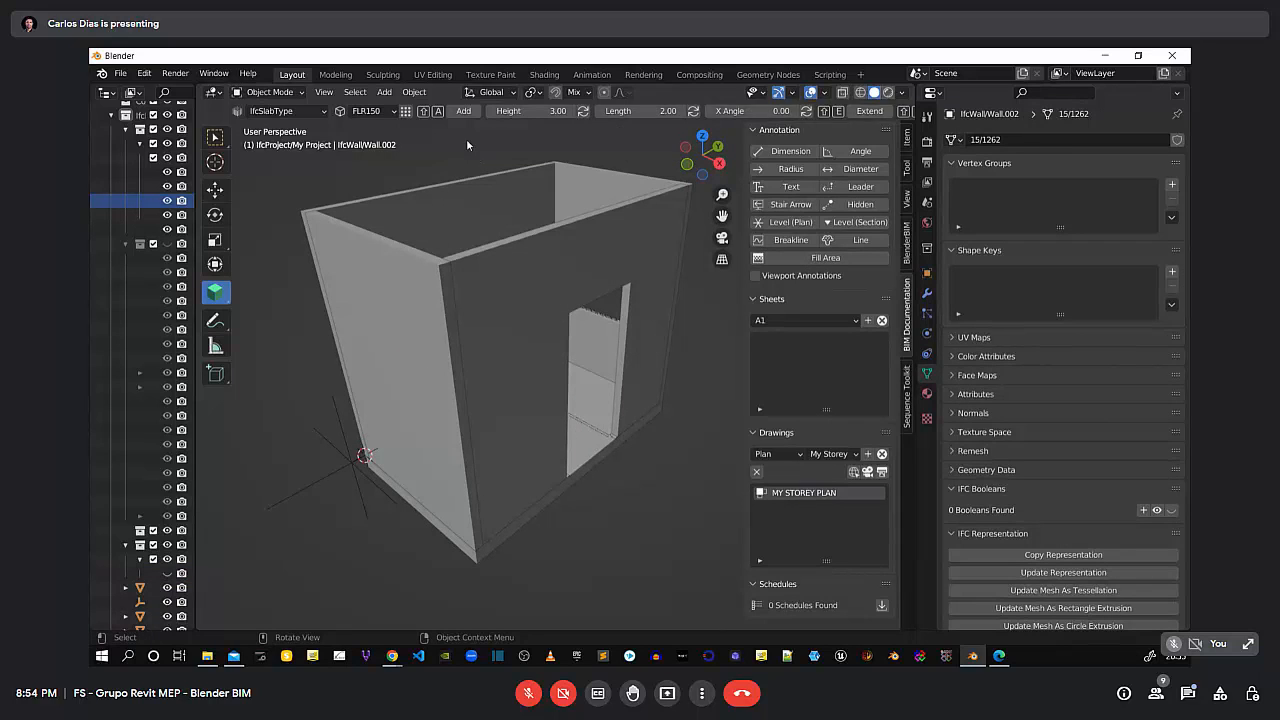
middle_click_drag(653, 228, 633, 343)
scroll(575, 308, "down", 8)
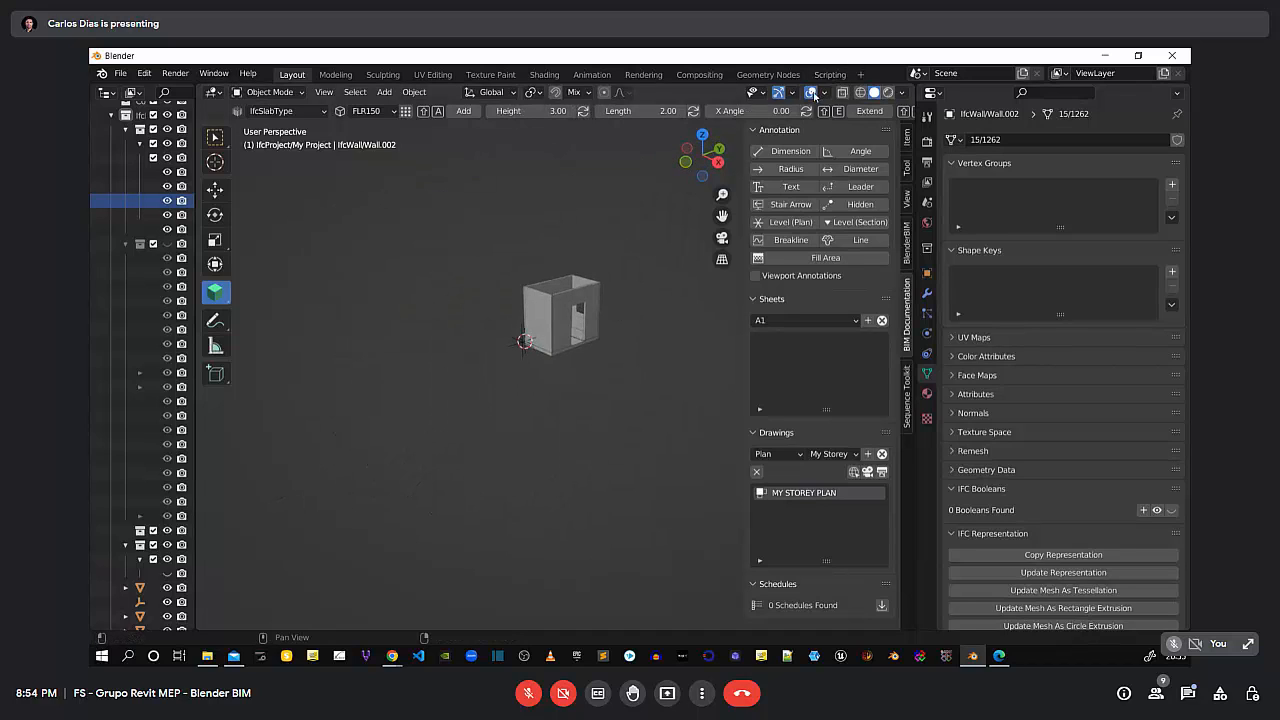
scroll(594, 284, "up", 5)
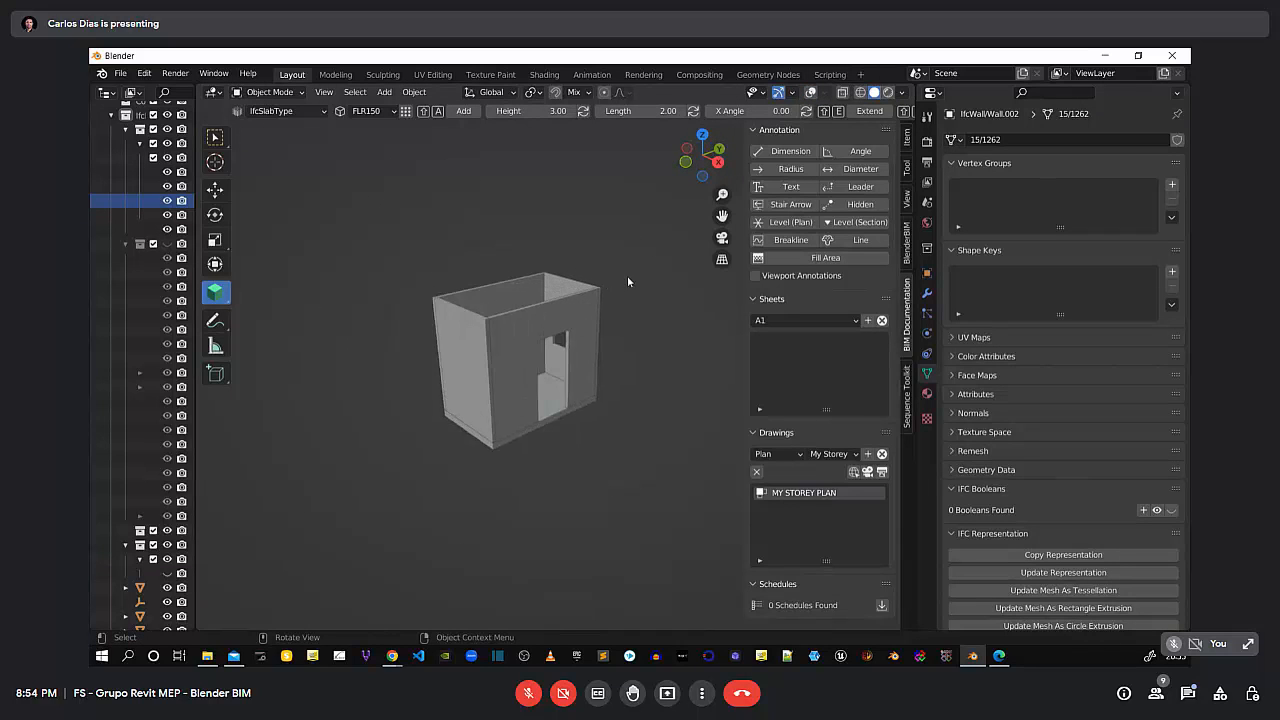
scroll(534, 428, "down", 4)
middle_click_drag(525, 445, 489, 432)
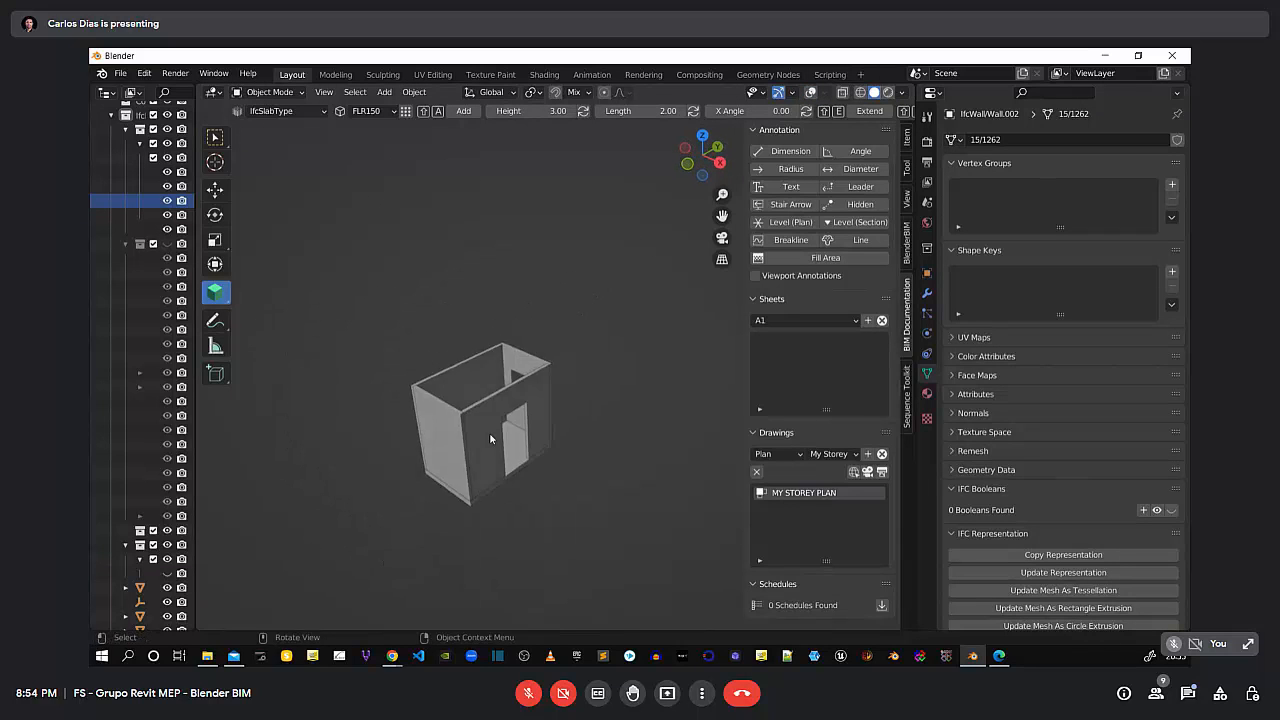
Turn off the viewport gizmos and switch from the BIM tool to the box selection tool
left_click(778, 95)
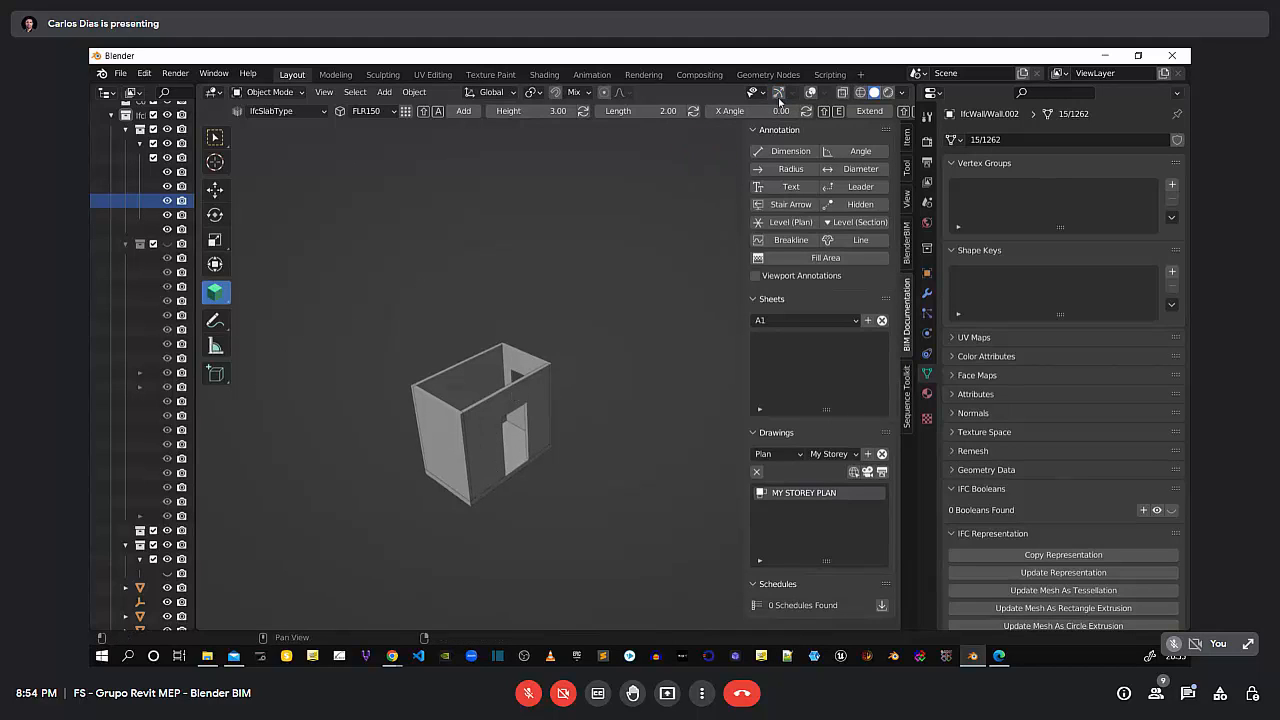
left_click(215, 138)
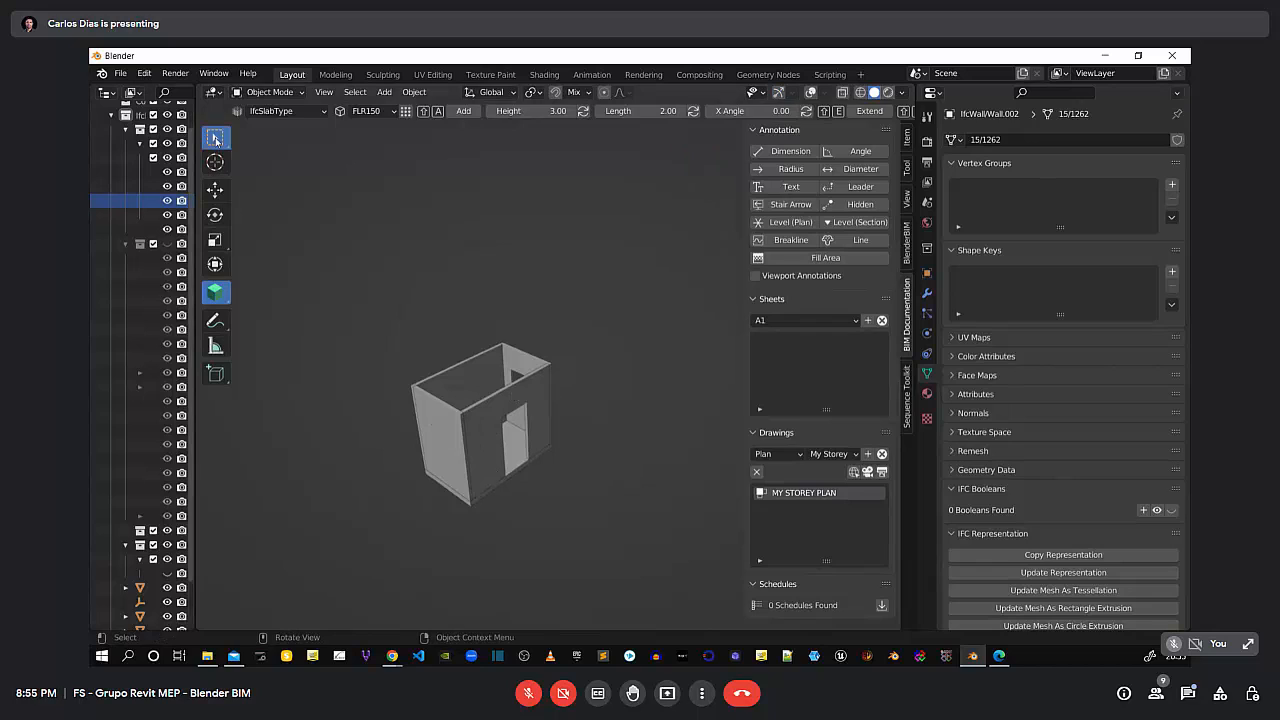
middle_click_drag(530, 391, 502, 486)
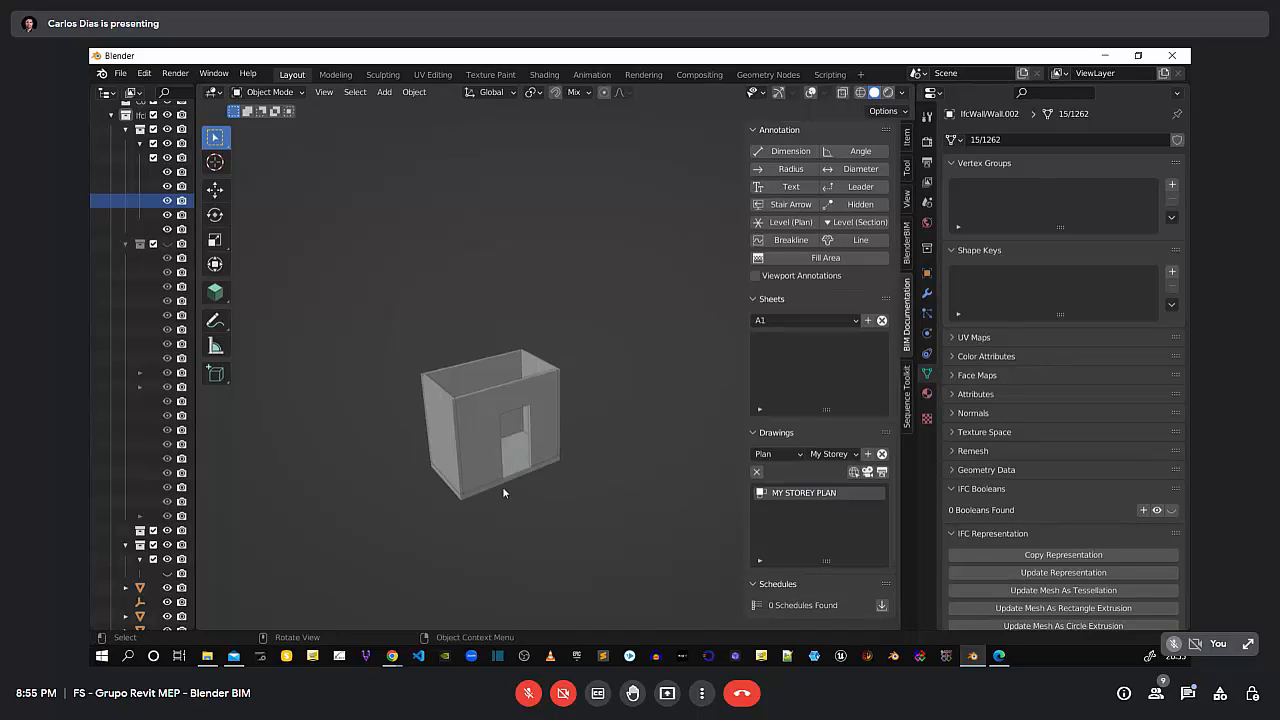
scroll(502, 486, "up", 5)
middle_click_drag(482, 437, 474, 506)
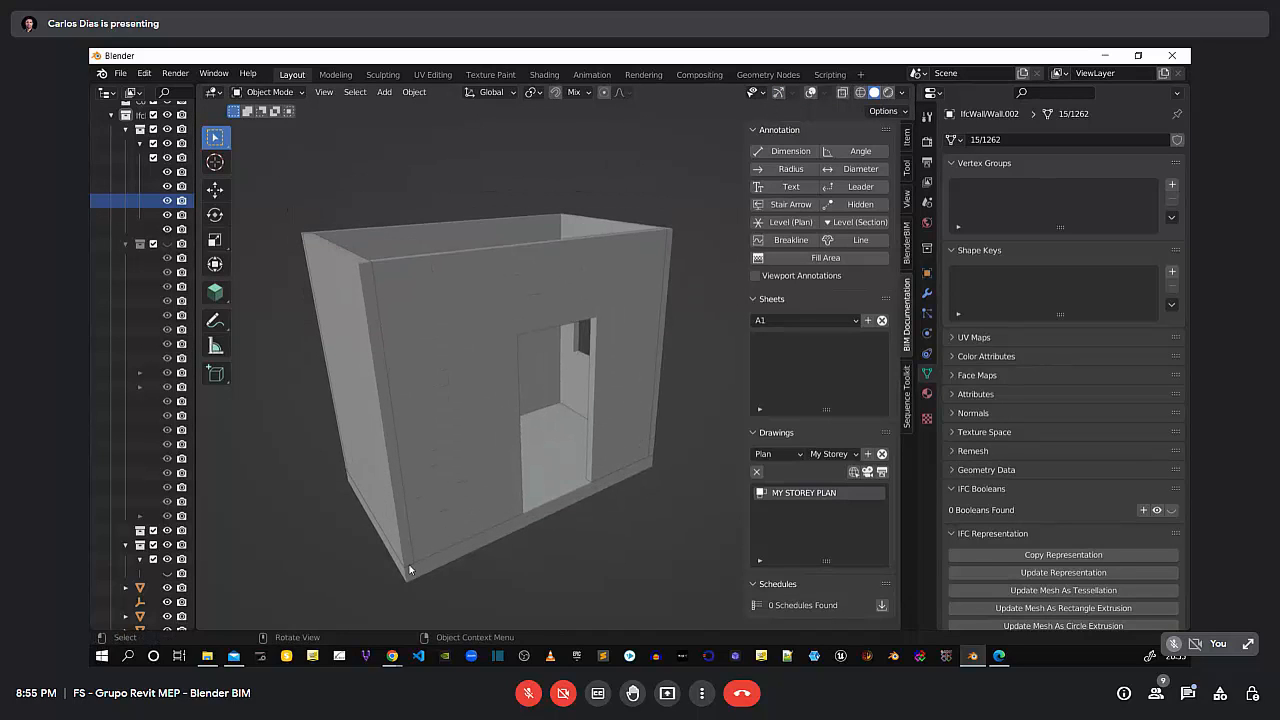
Hide the selected doorway wall to view the interior, and unhide all objects
middle_click_drag(428, 541, 489, 496)
key("h")
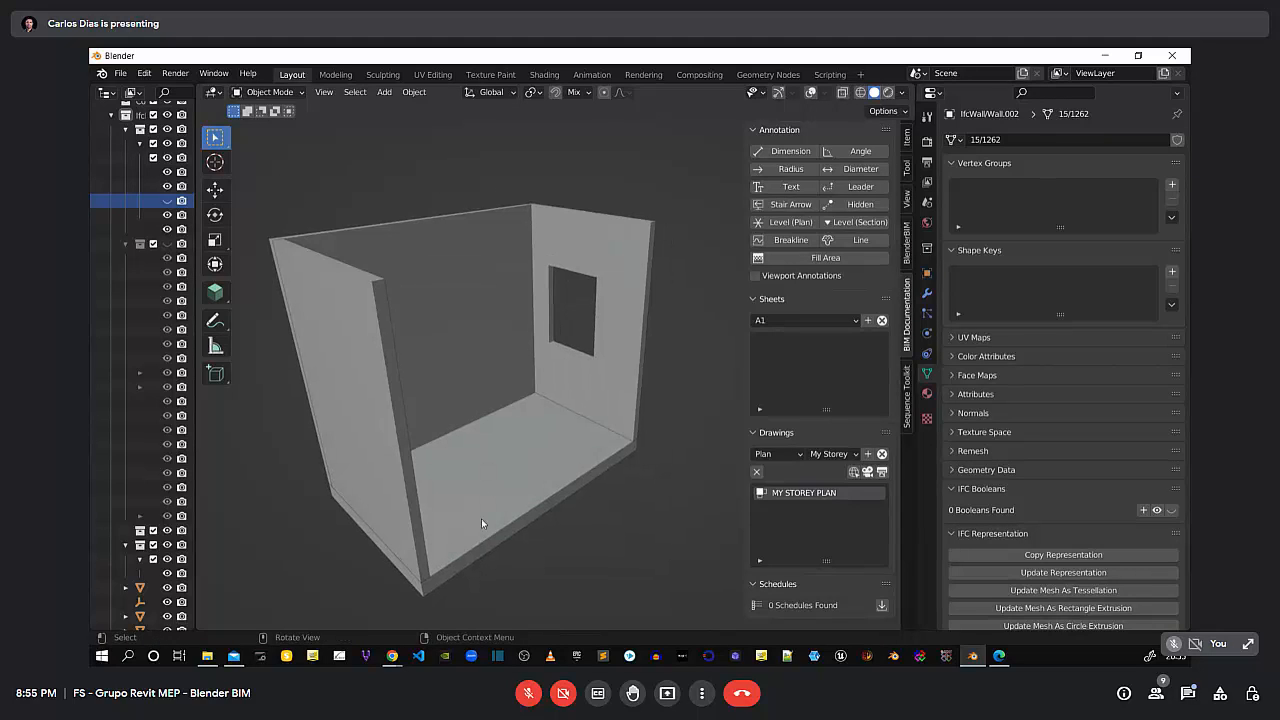
key("alt+h")
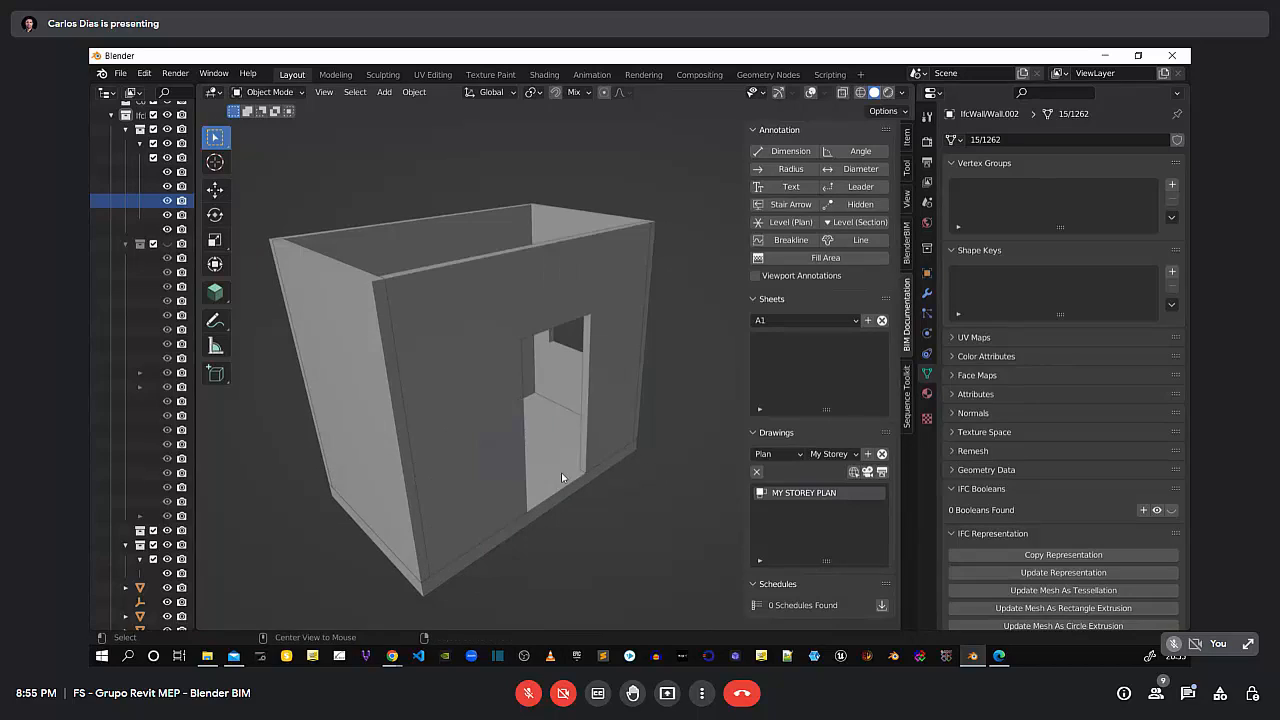
Turn the viewport gizmos back on, review the gizmo and object type visibility options, and turn the overlays on again
left_click(799, 93)
left_click(778, 92)
left_click(792, 93)
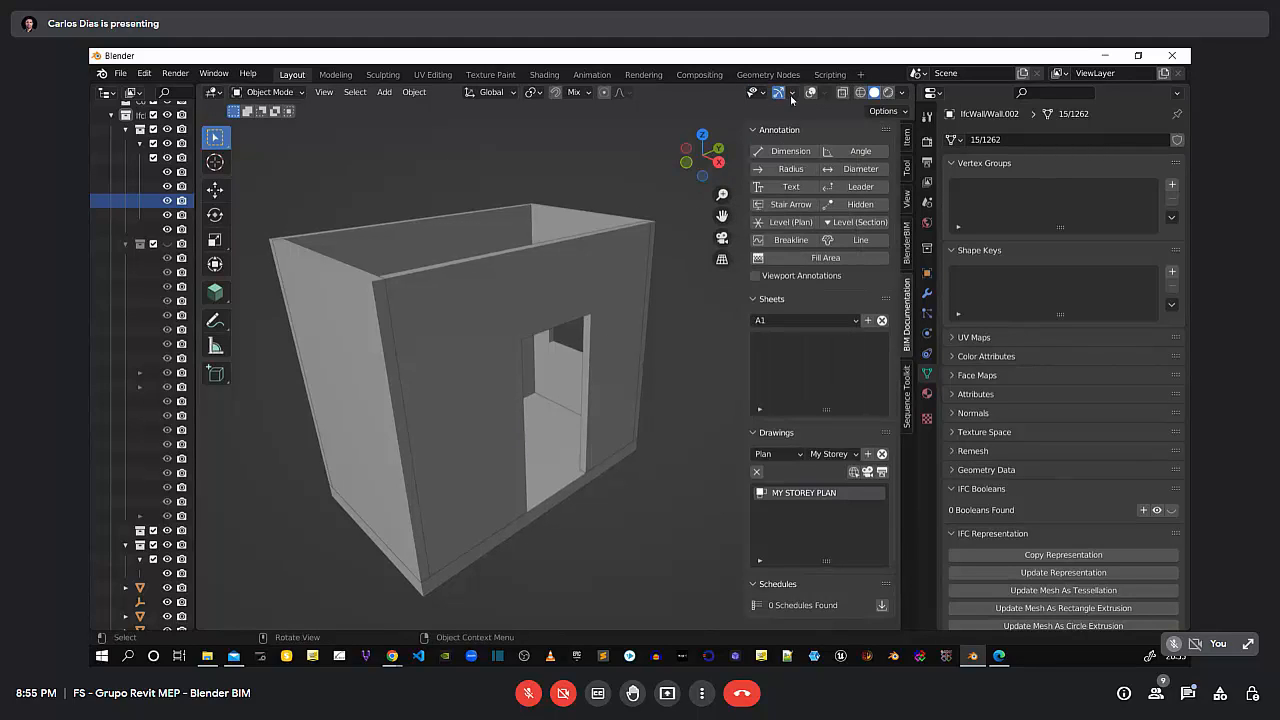
left_click(794, 93)
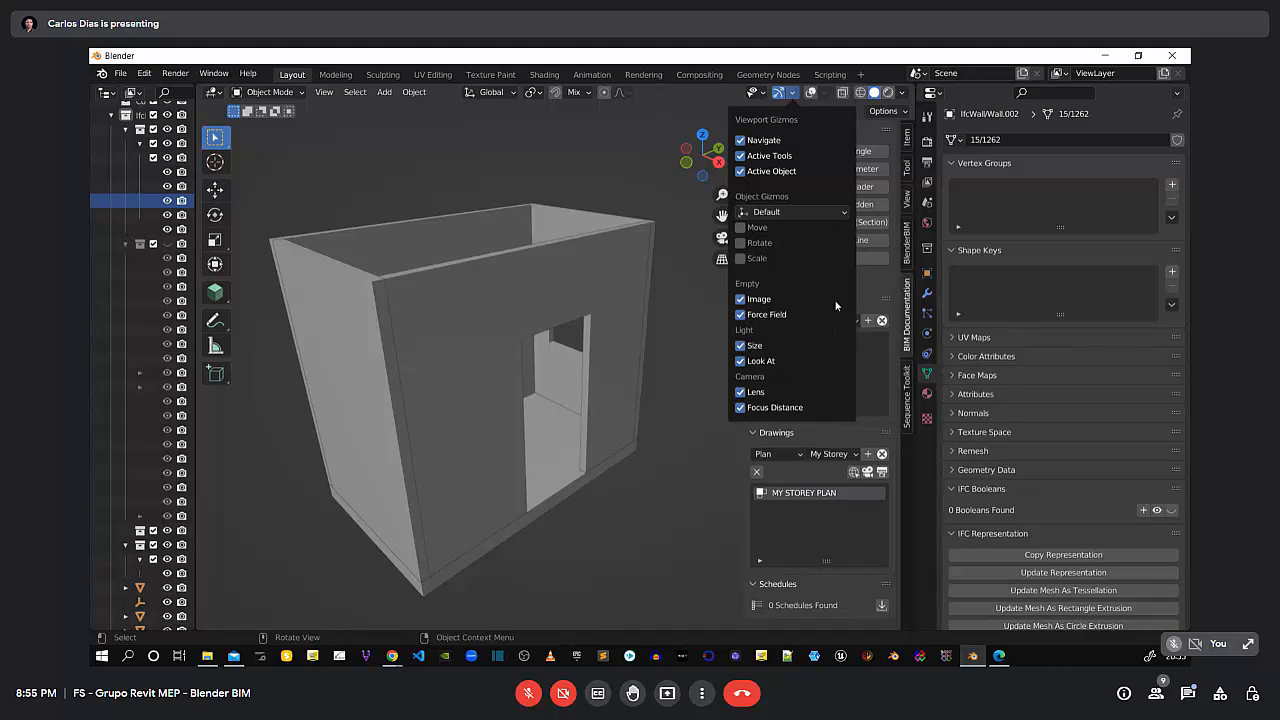
left_click(763, 92)
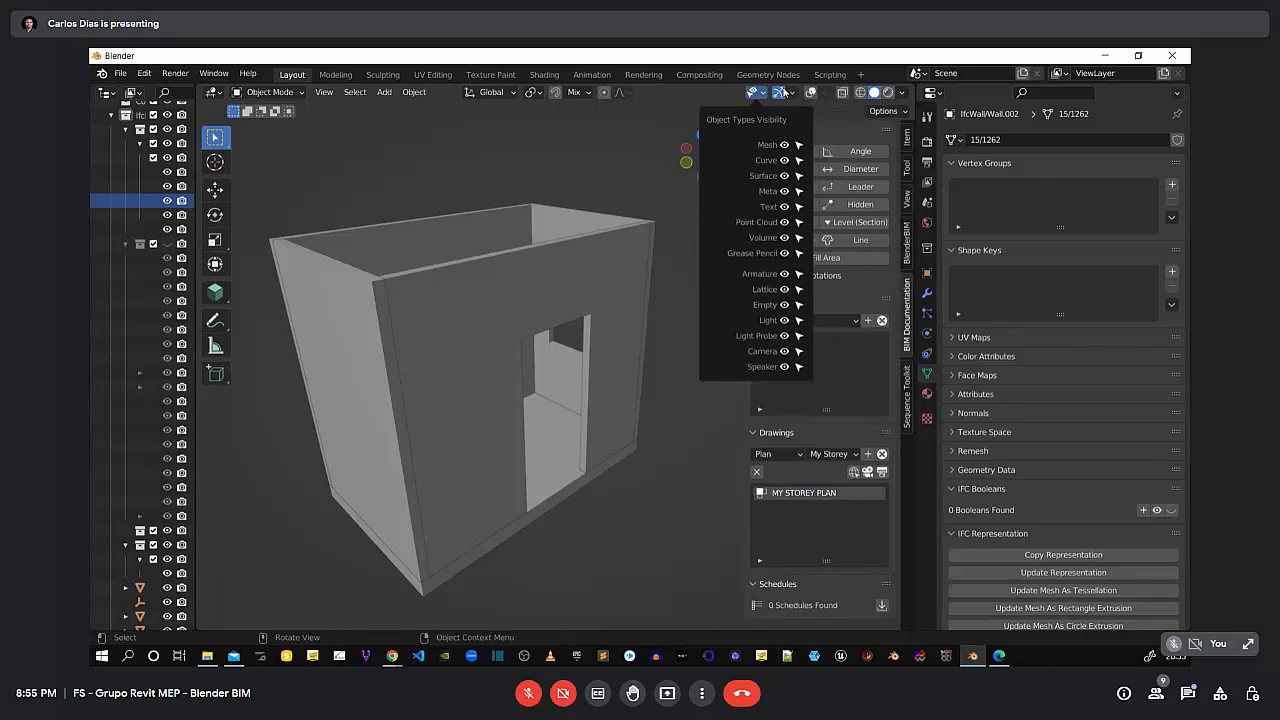
left_click(822, 92)
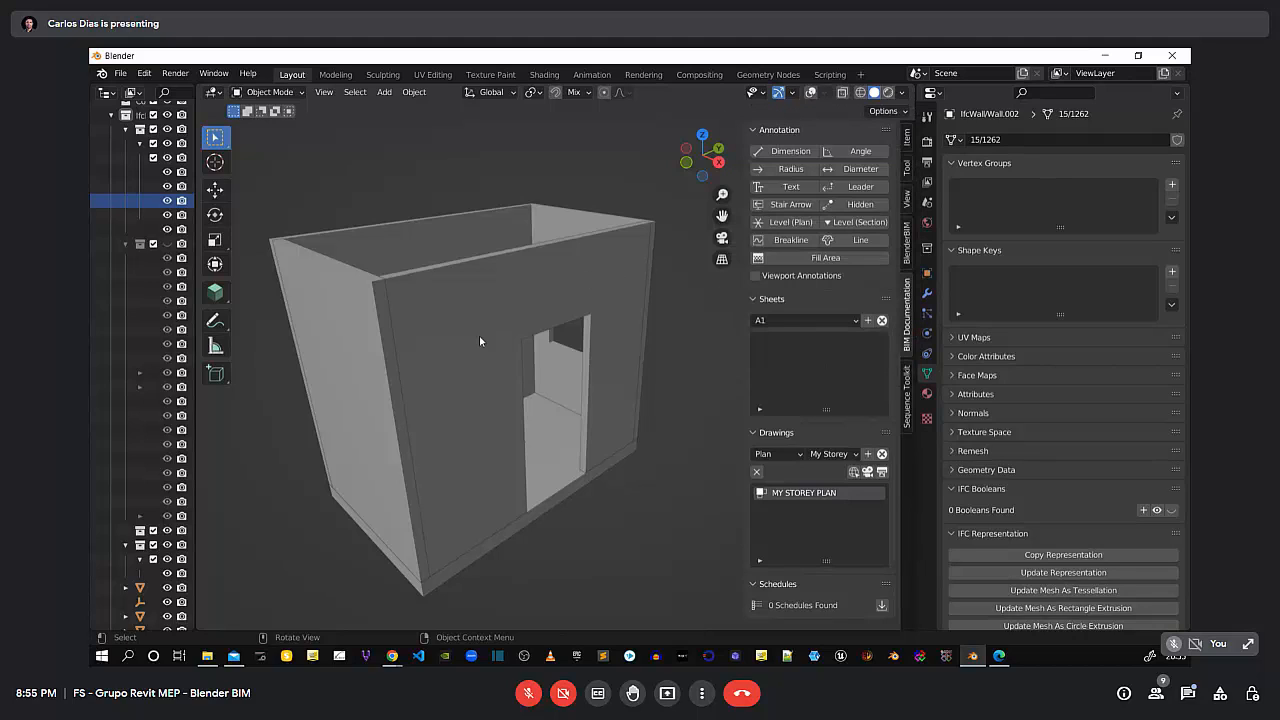
left_click(824, 93)
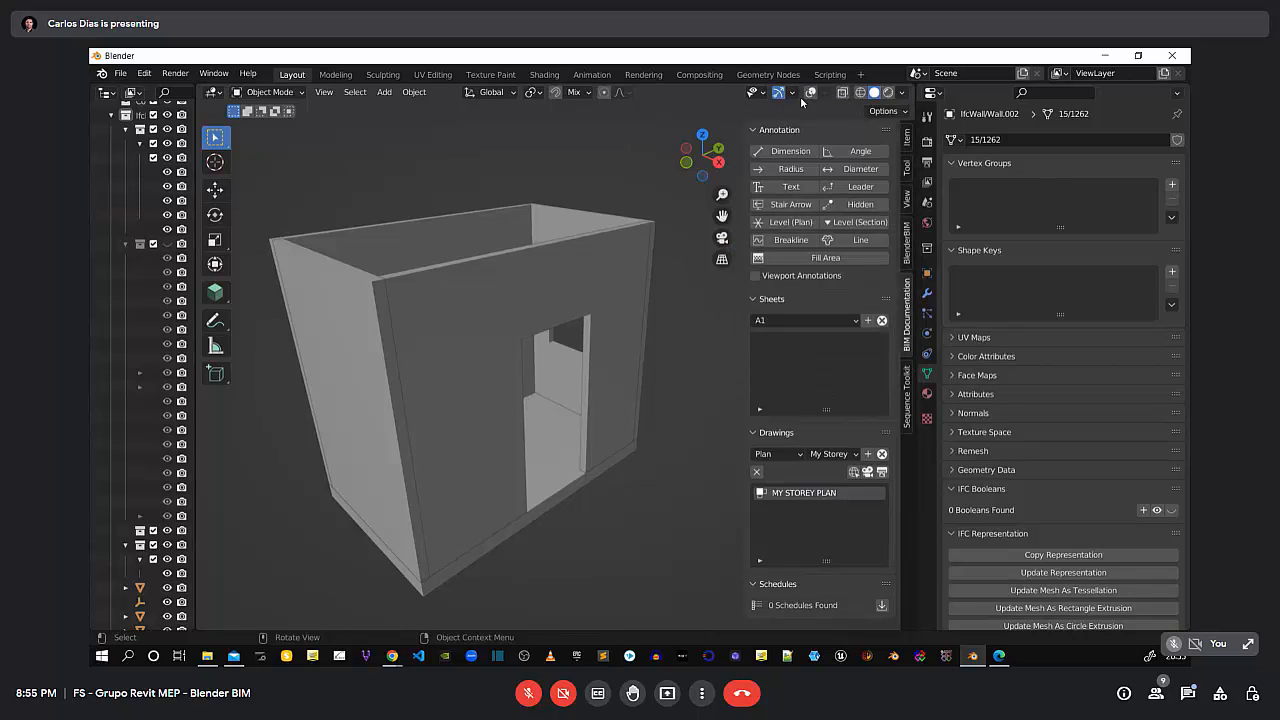
left_click(810, 92)
Select the storey plan's drawing camera in the 3D view and hide it again
left_click(595, 328)
middle_click_drag(486, 343, 523, 370)
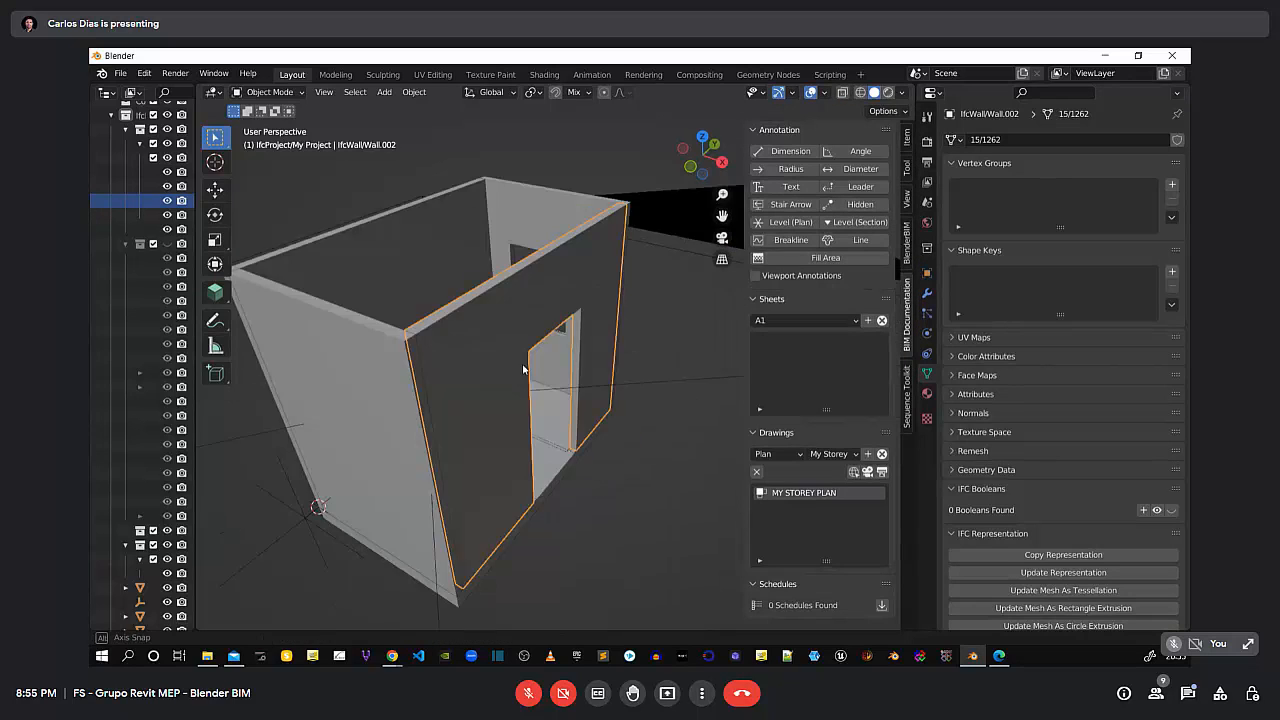
scroll(523, 370, "down", 4)
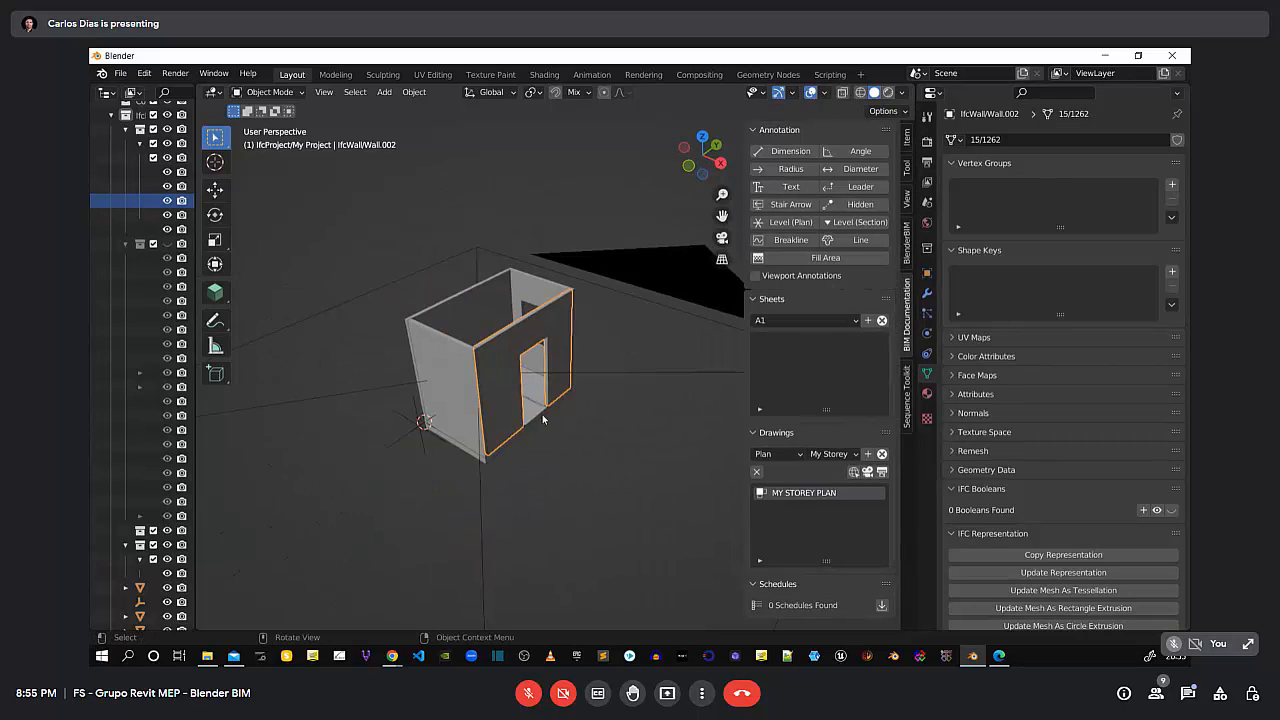
left_click(604, 372)
key("h")
scroll(476, 353, "up", 2)
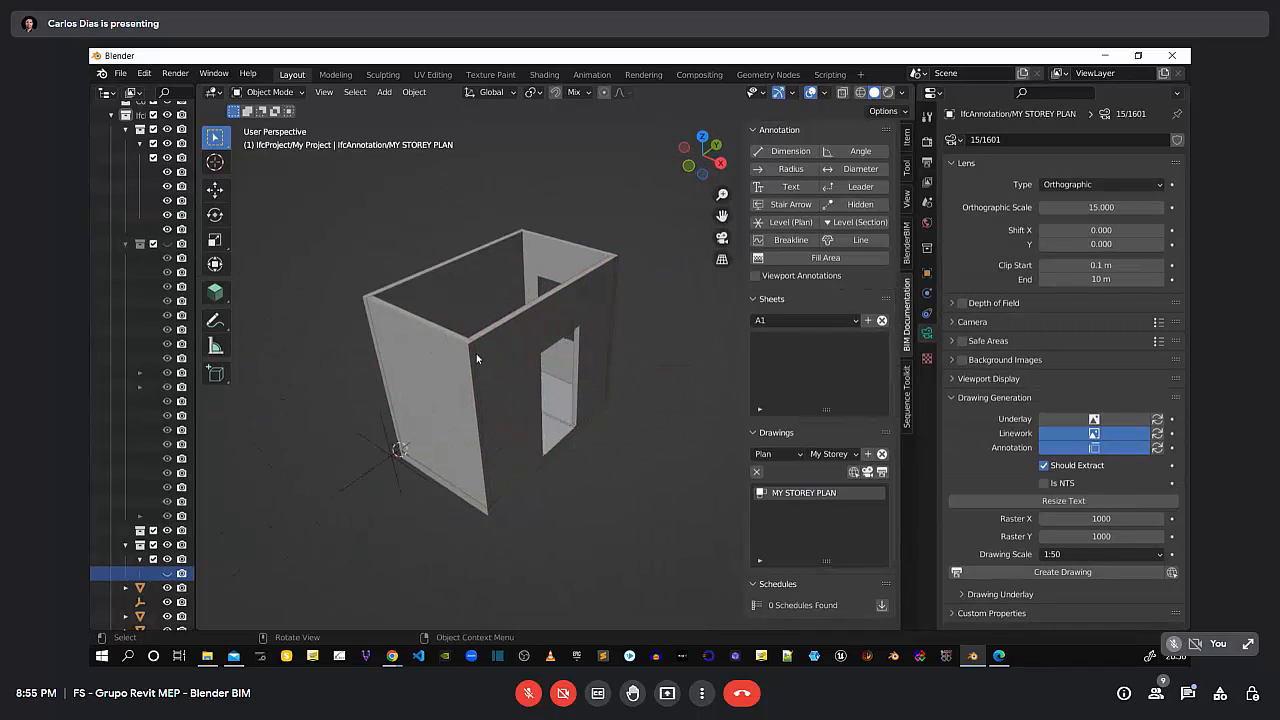
Select the door by its plan linework at the threshold and switch it to its Model Body MODEL_VIEW representation
scroll(580, 459, "up", 5)
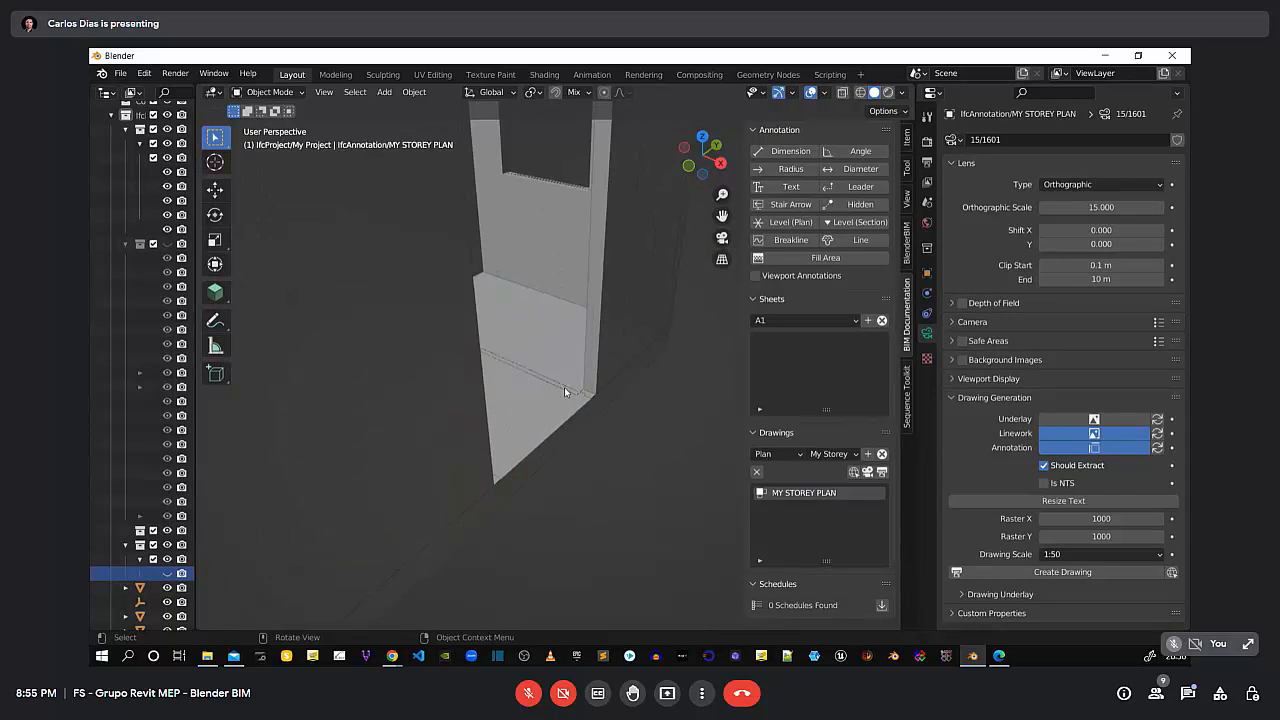
left_click(564, 387)
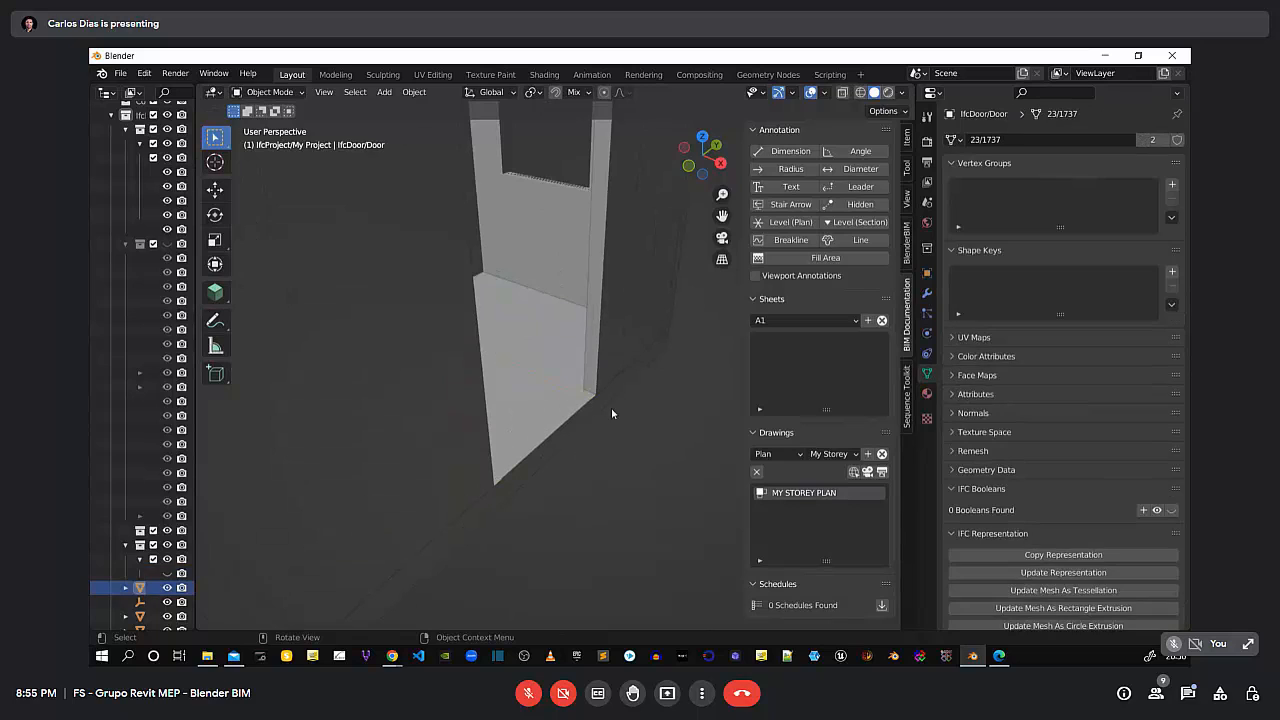
left_click(927, 275)
scroll(984, 278, "down", 15)
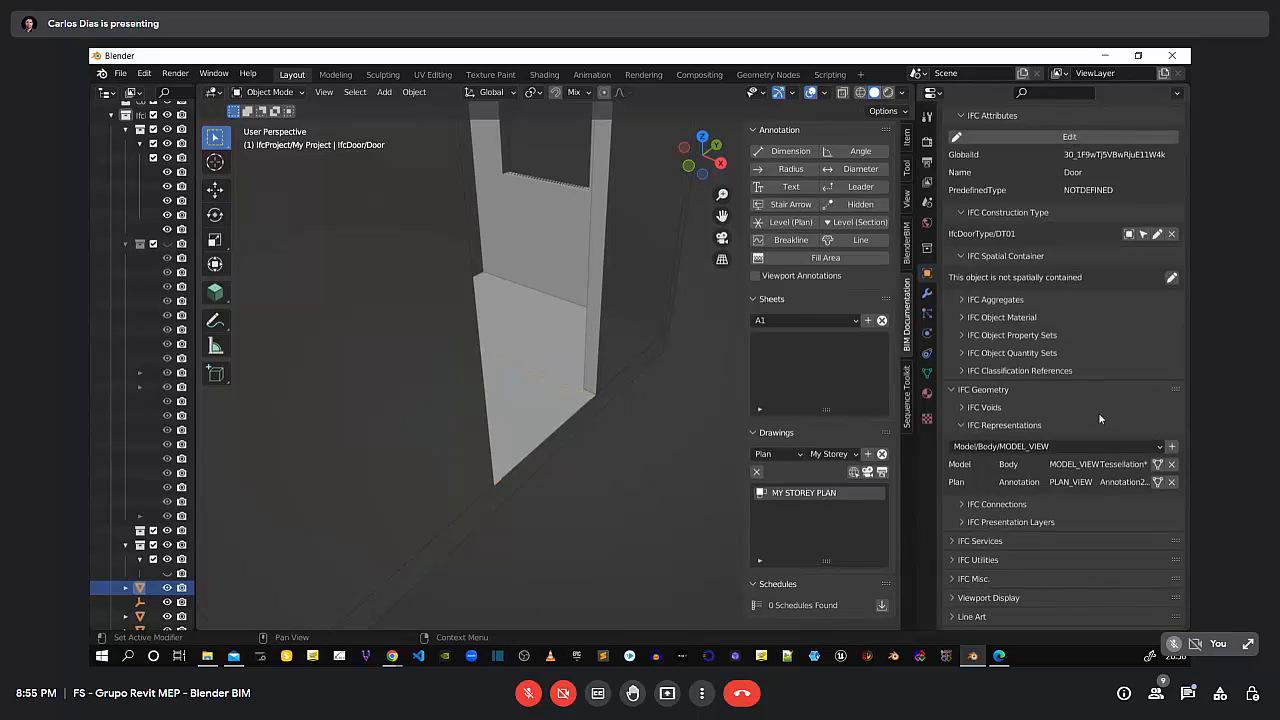
left_click(1158, 465)
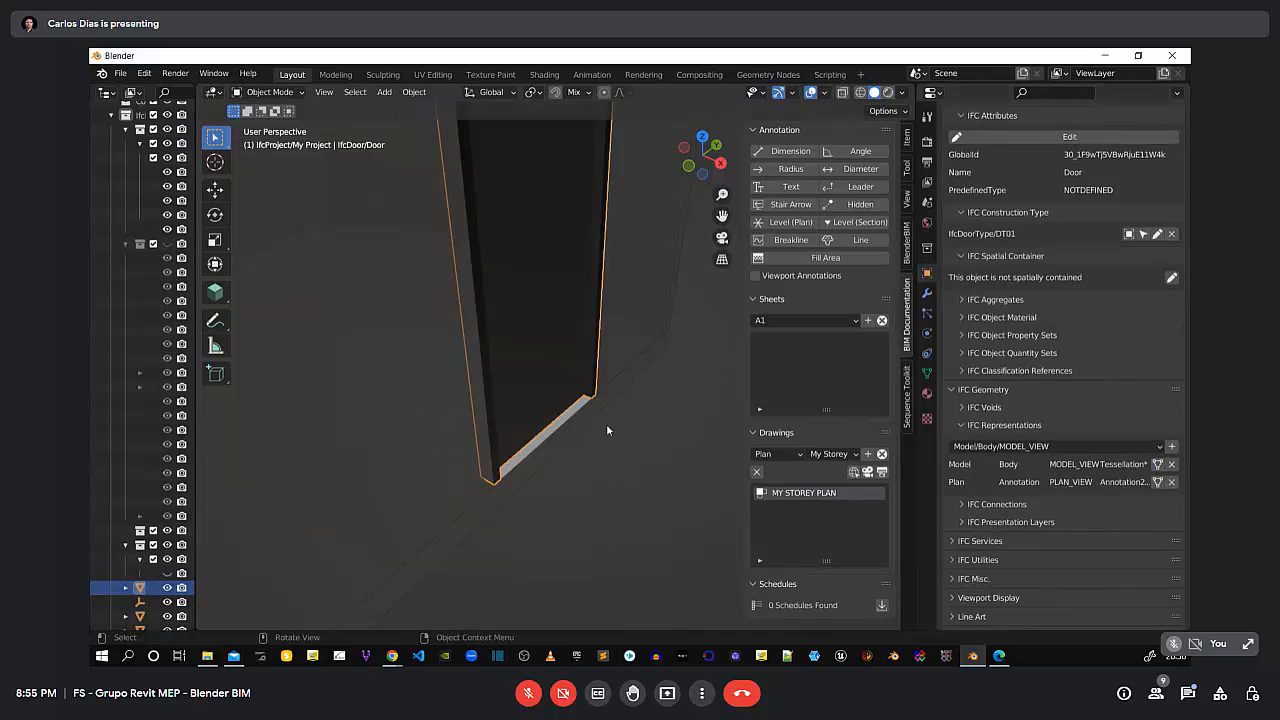
Switch the window in the end wall to its Model Body MODEL_VIEW representation and select that wall
scroll(606, 426, "down", 7)
middle_click_drag(618, 345, 638, 384)
scroll(582, 289, "up", 8)
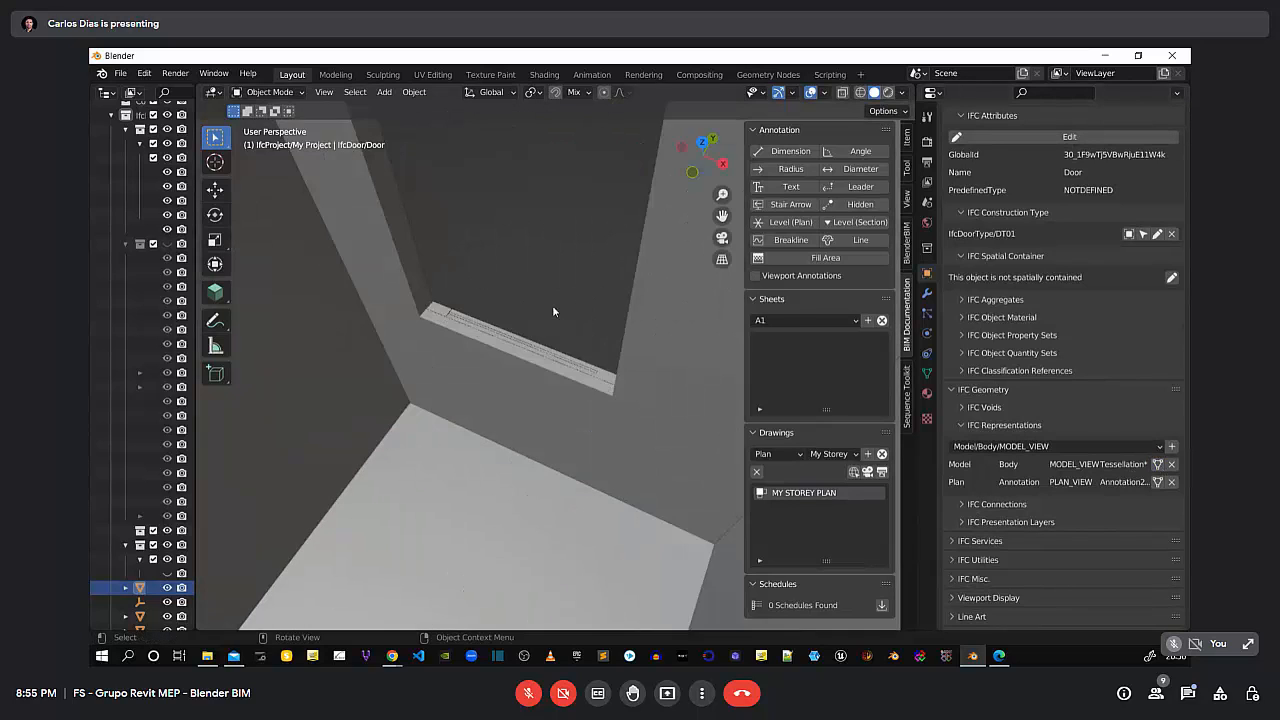
scroll(553, 312, "up", 3)
left_click(588, 380)
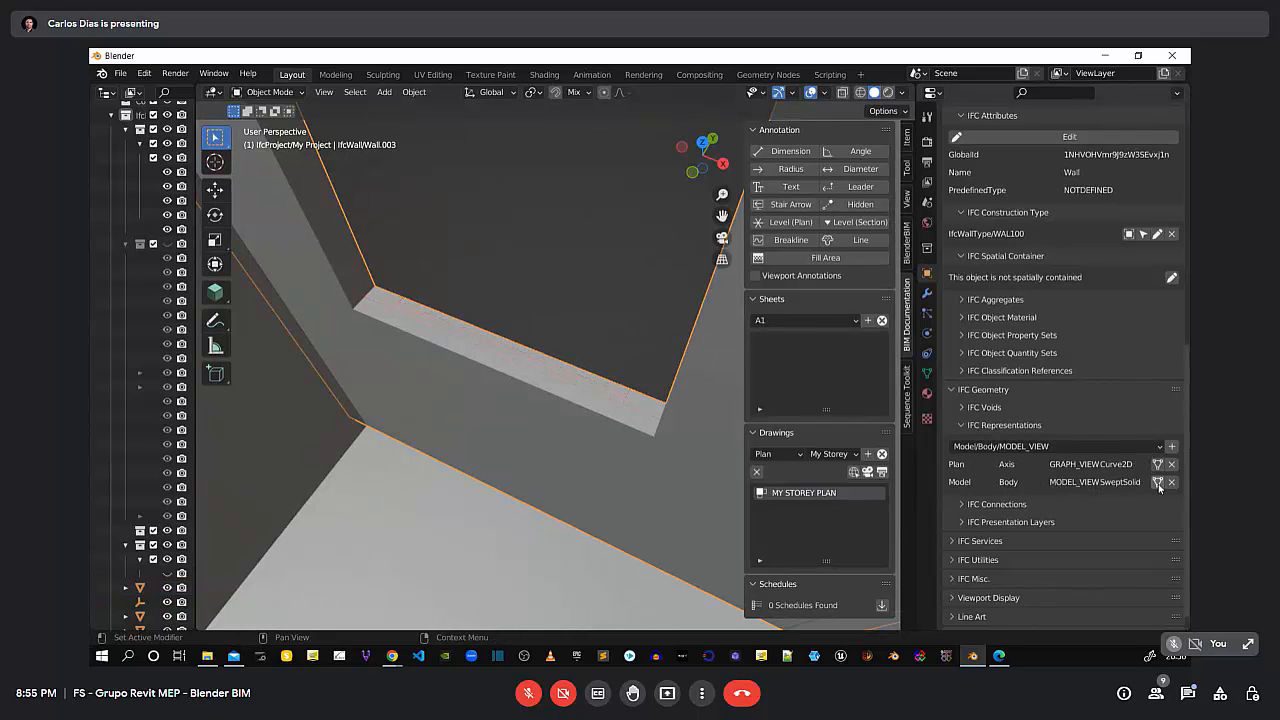
scroll(590, 406, "down", 6)
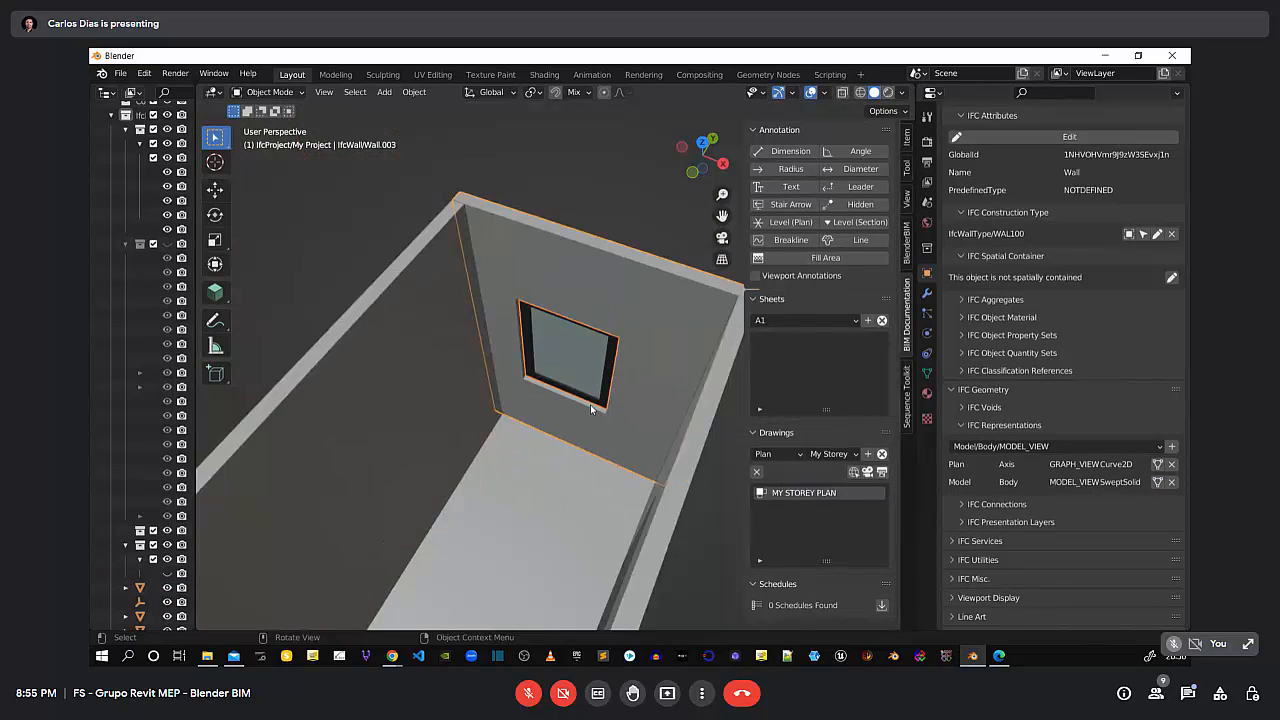
Examine the building's 3D door and window from several angles
scroll(590, 404, "down", 4)
middle_click_drag(600, 420, 545, 440)
scroll(611, 455, "up", 5)
scroll(540, 364, "down", 3)
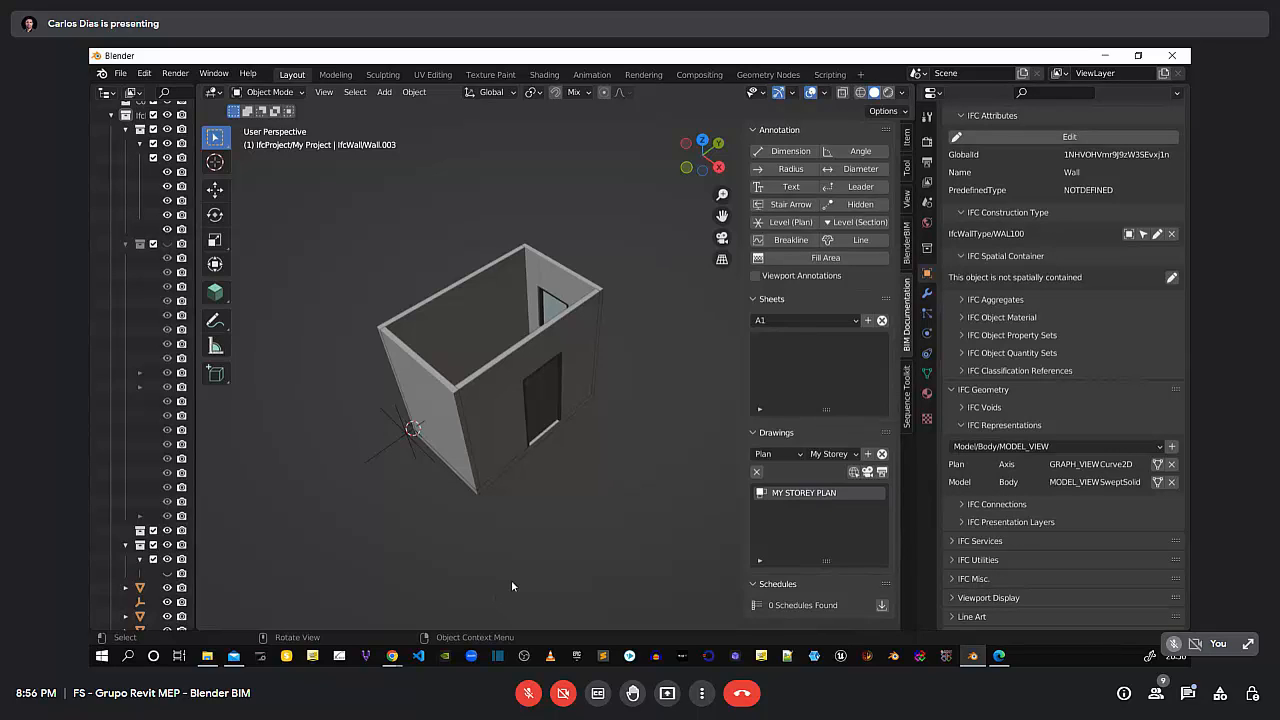
scroll(434, 428, "up", 3)
middle_click_drag(535, 432, 507, 411)
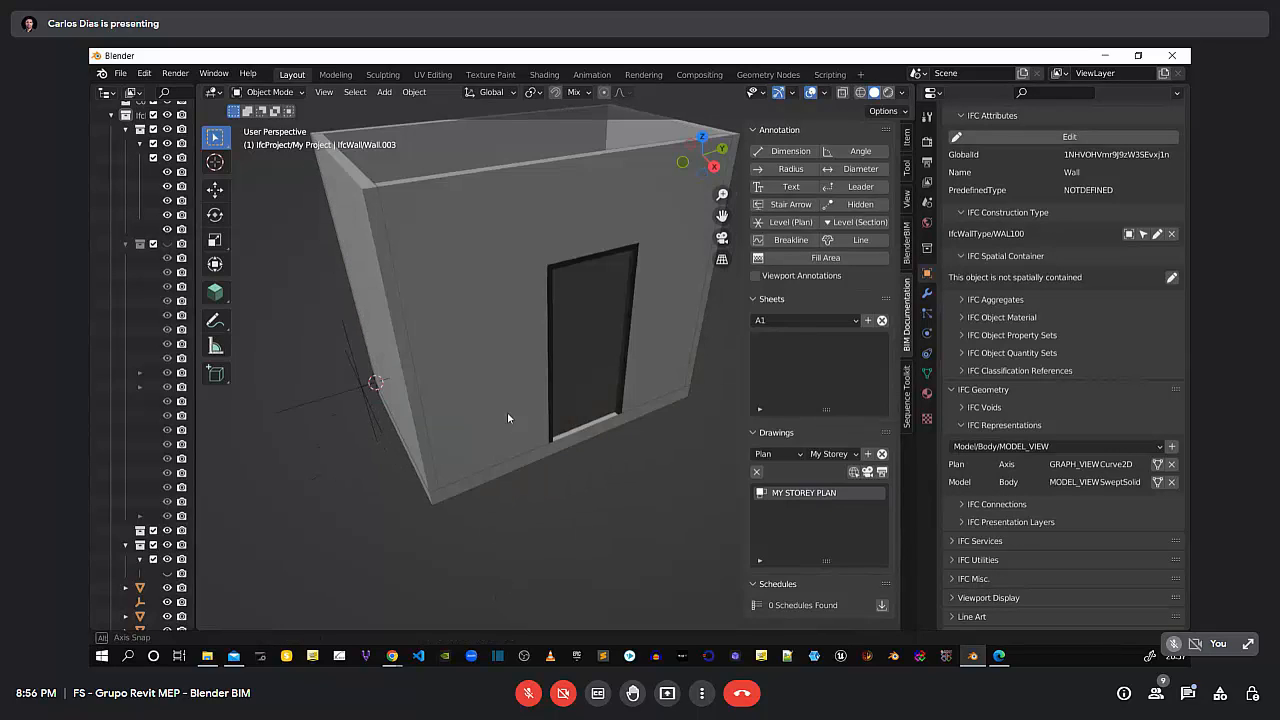
scroll(540, 338, "down", 5)
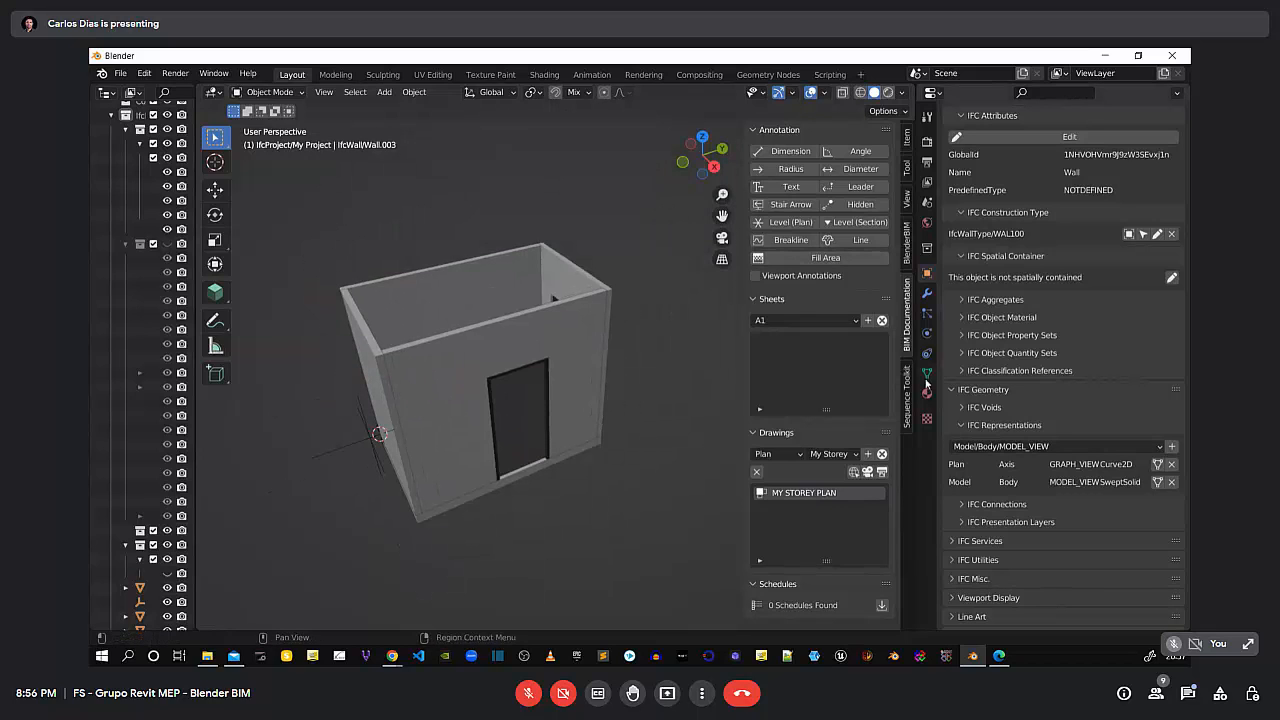
Widen the Properties editor and show the scene properties with the IFC project information
left_click_drag(913, 372, 756, 372)
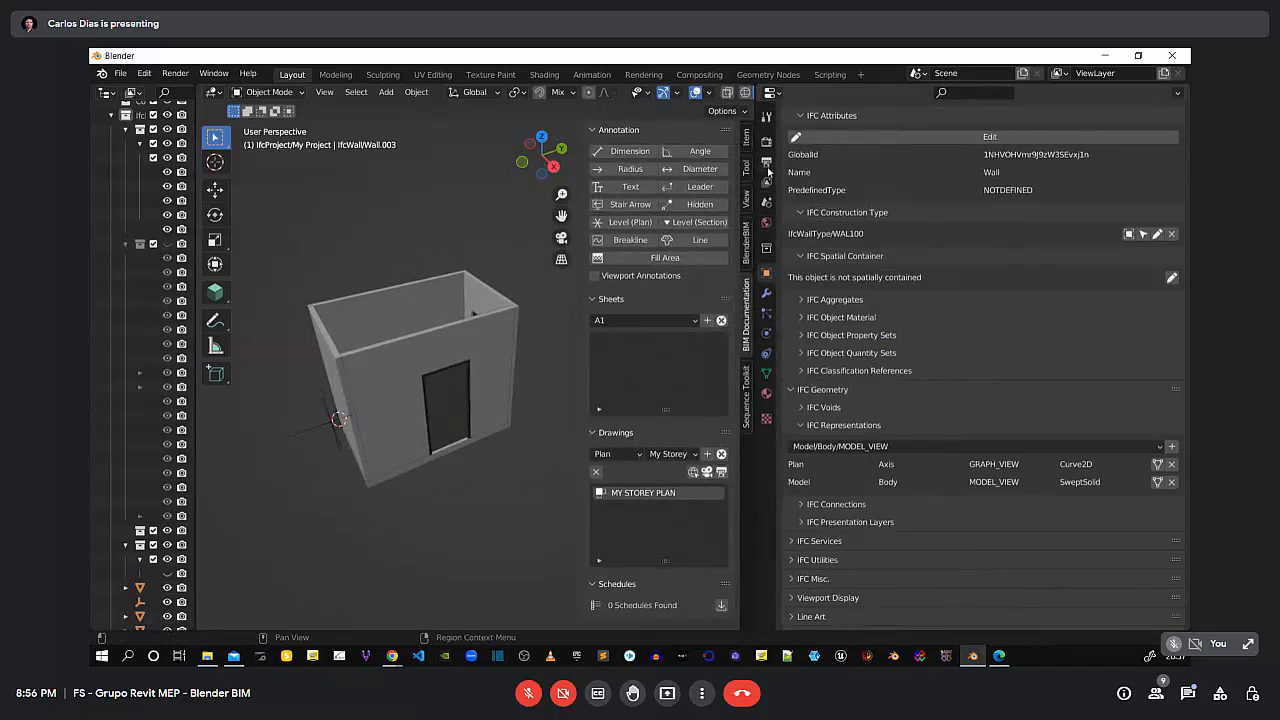
left_click(766, 201)
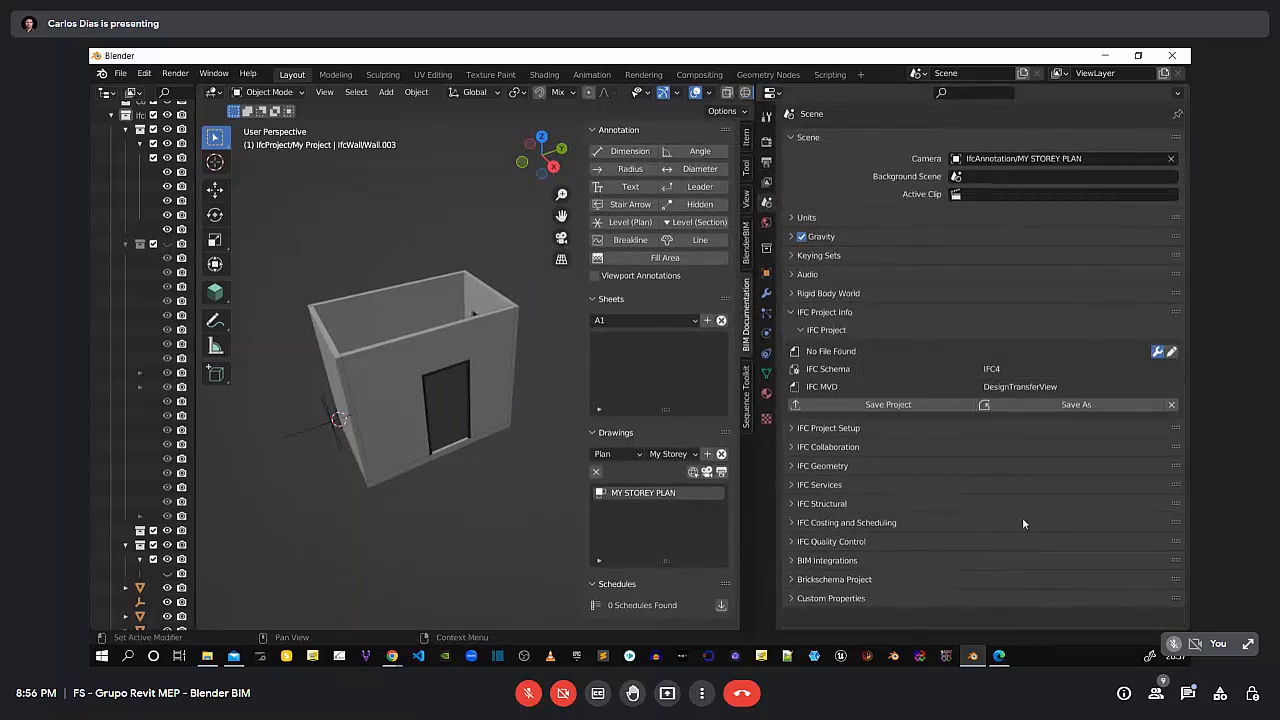
Save the IFC project to the desktop as teste.ifc
left_click(888, 405)
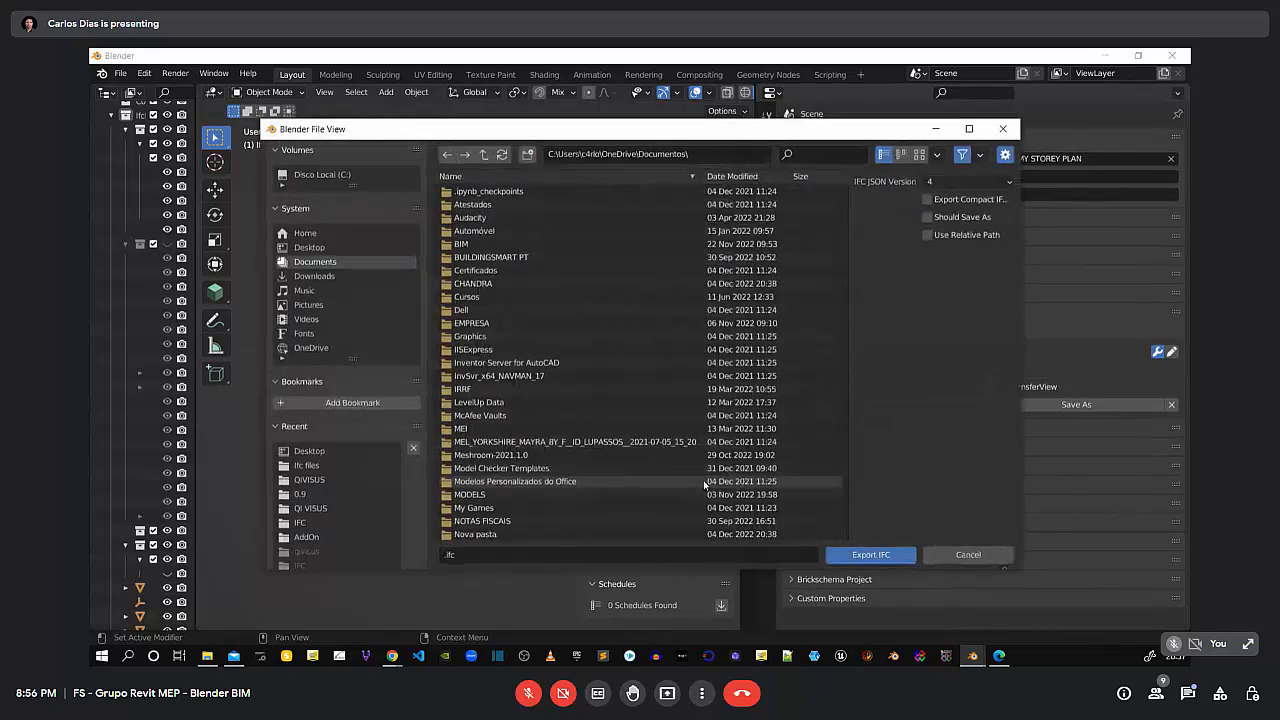
left_click(309, 247)
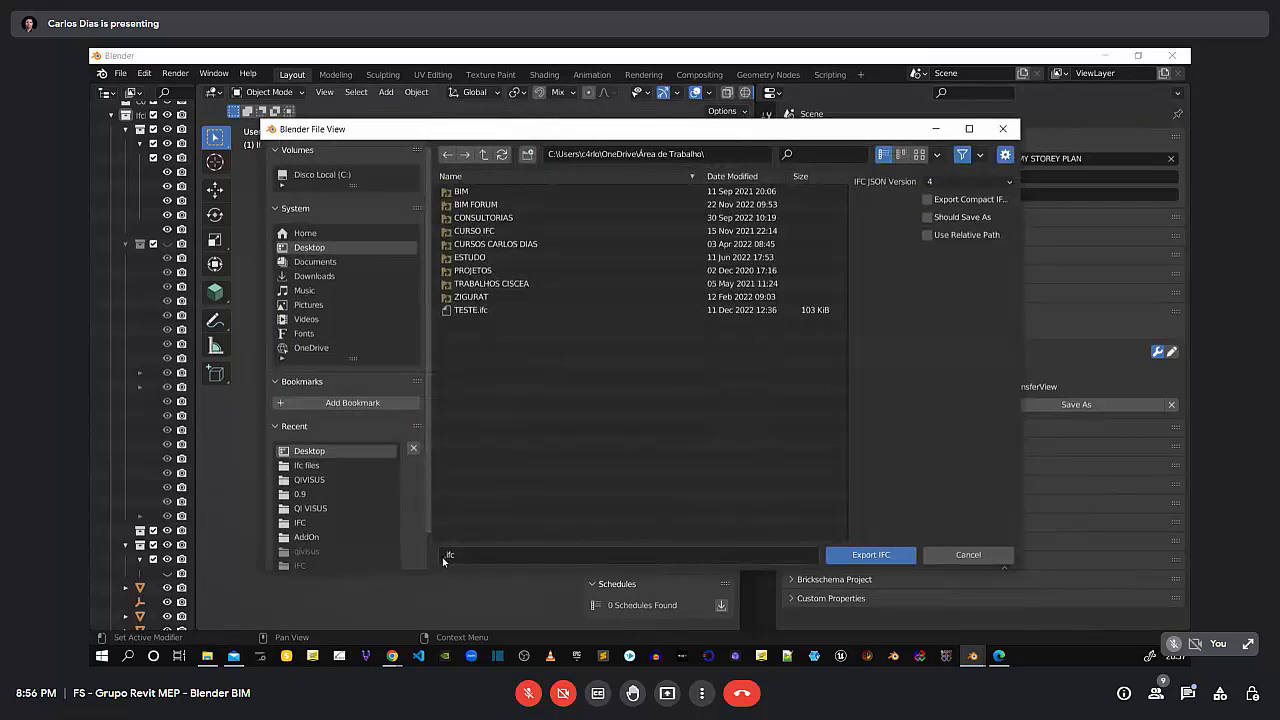
left_click(443, 556)
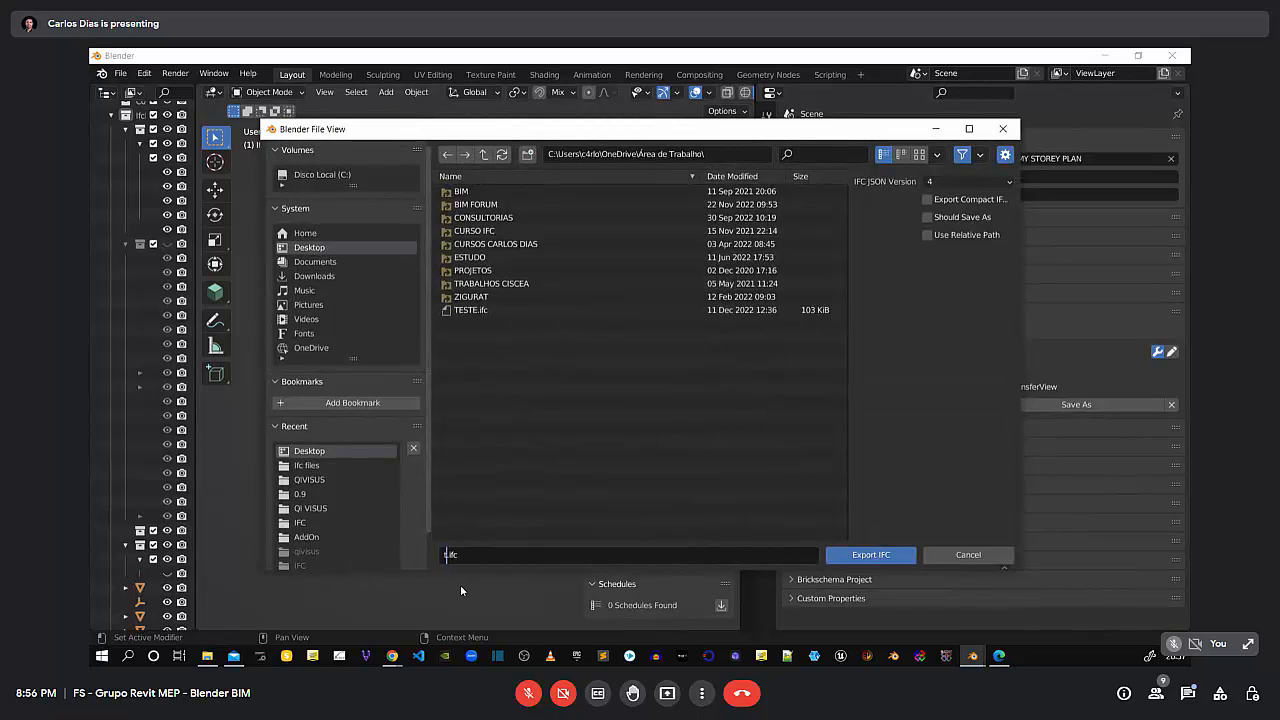
type("teste")
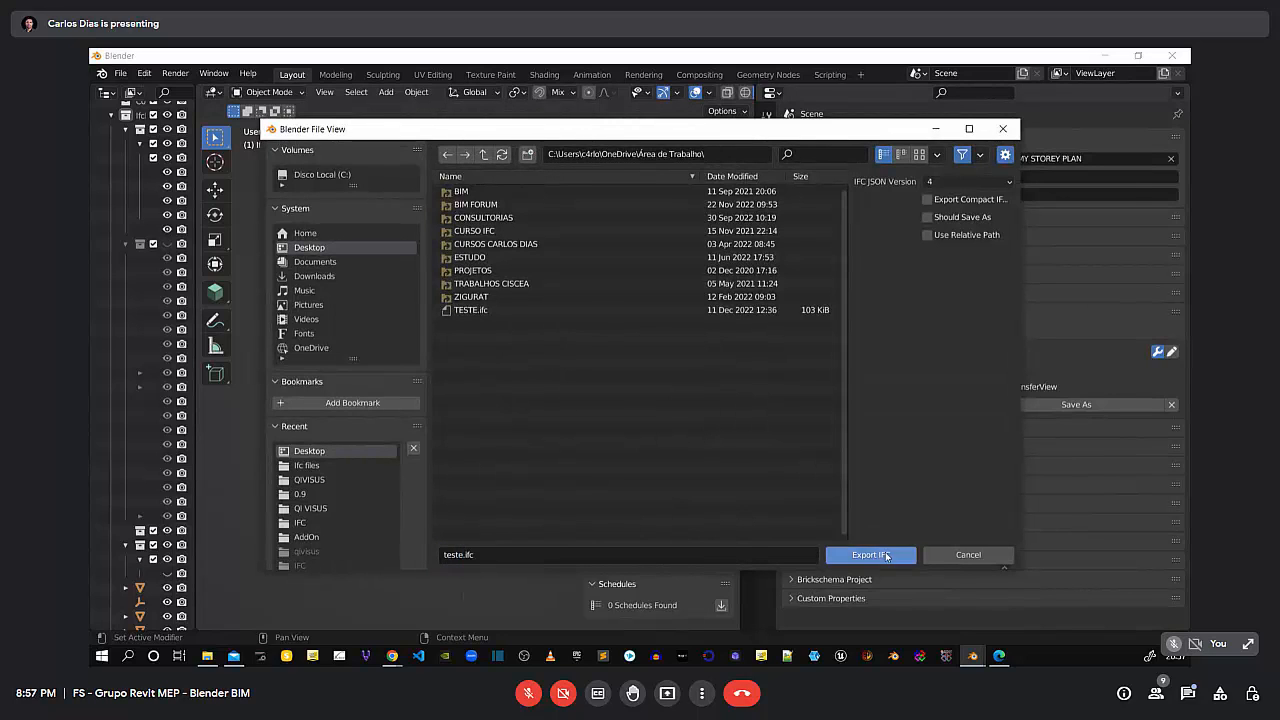
key("Return")
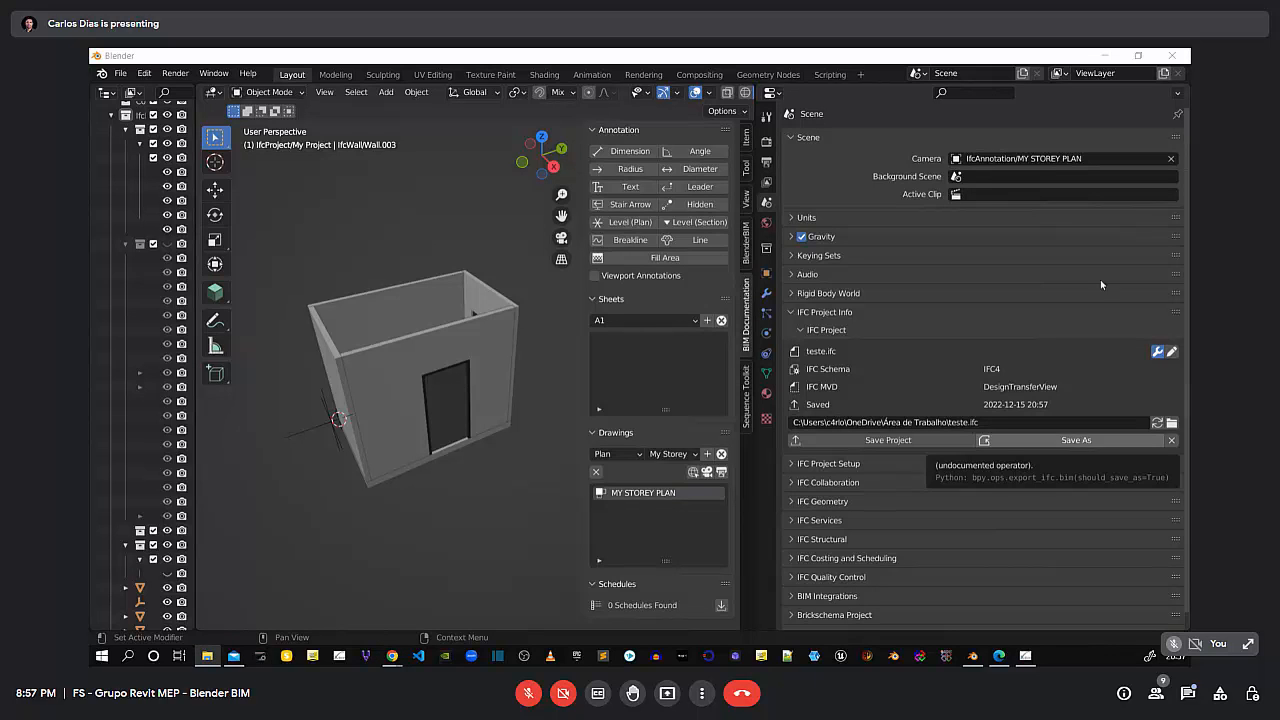
Open TESTE.ifc in Xbim Xplorer and inspect the large box enclosing the building, including its object properties
left_click_drag(1188, 270, 668, 72)
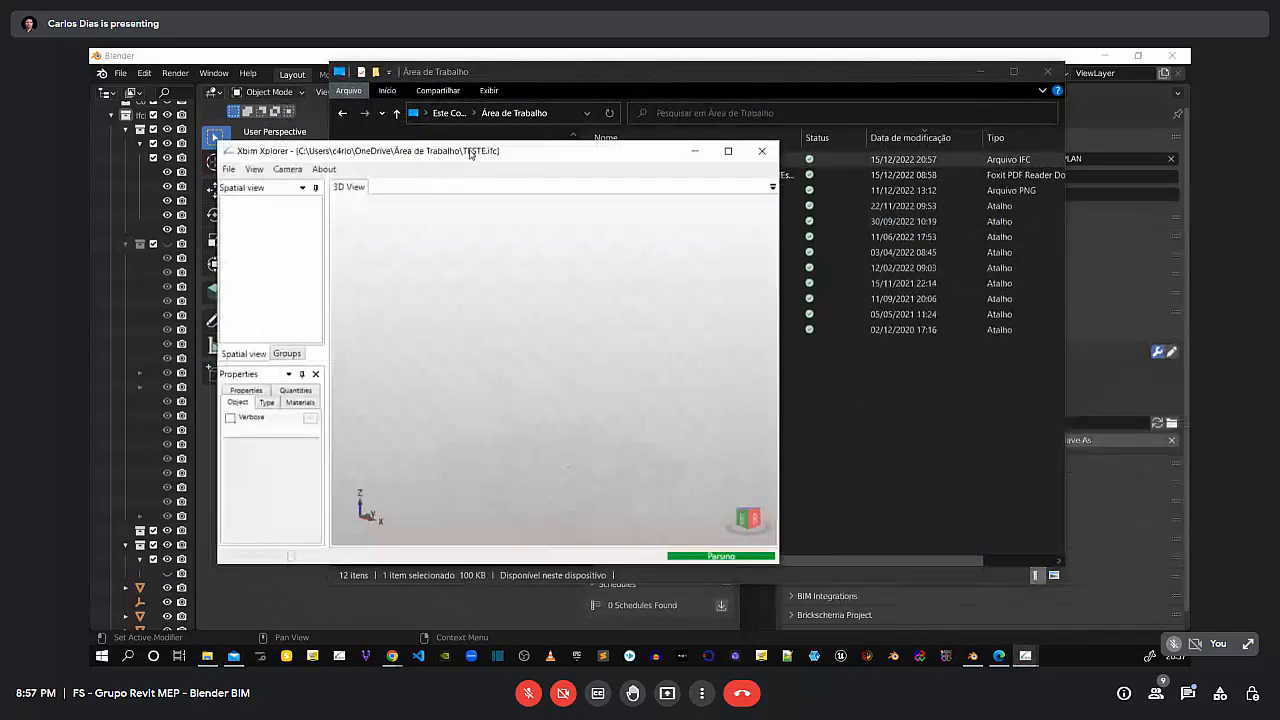
left_click_drag(471, 153, 470, 154)
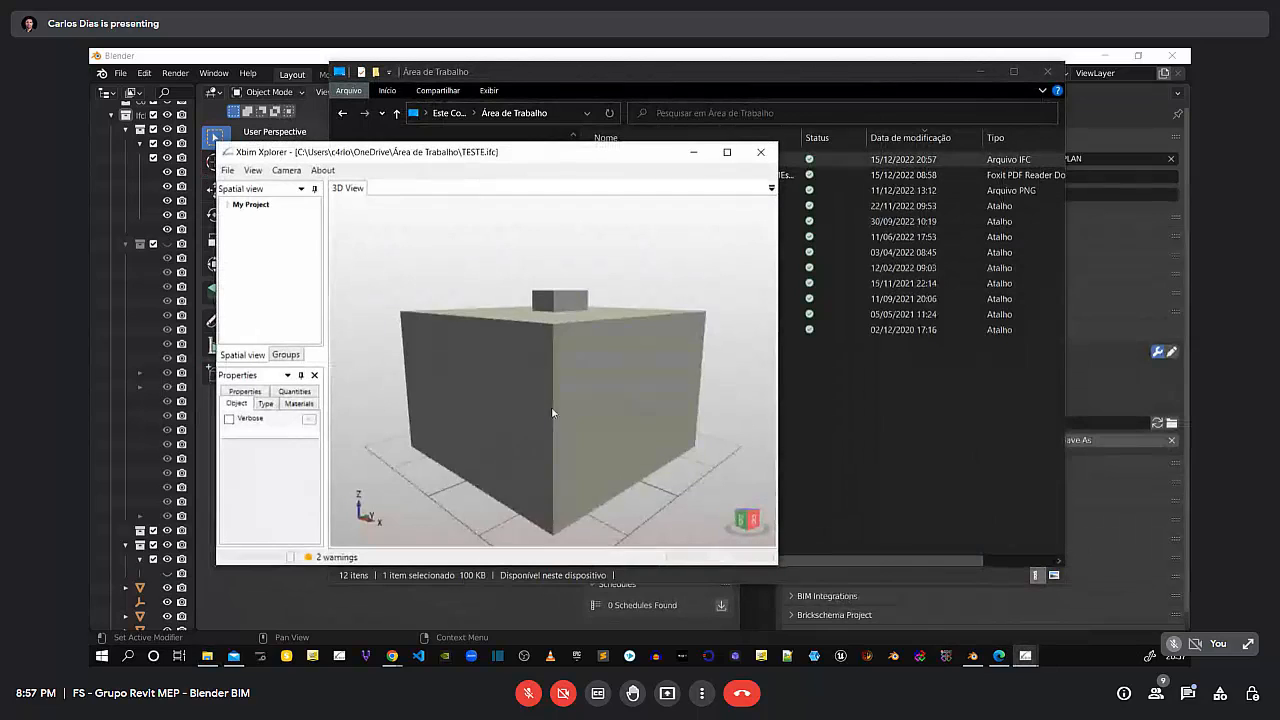
right_click_drag(554, 412, 645, 362)
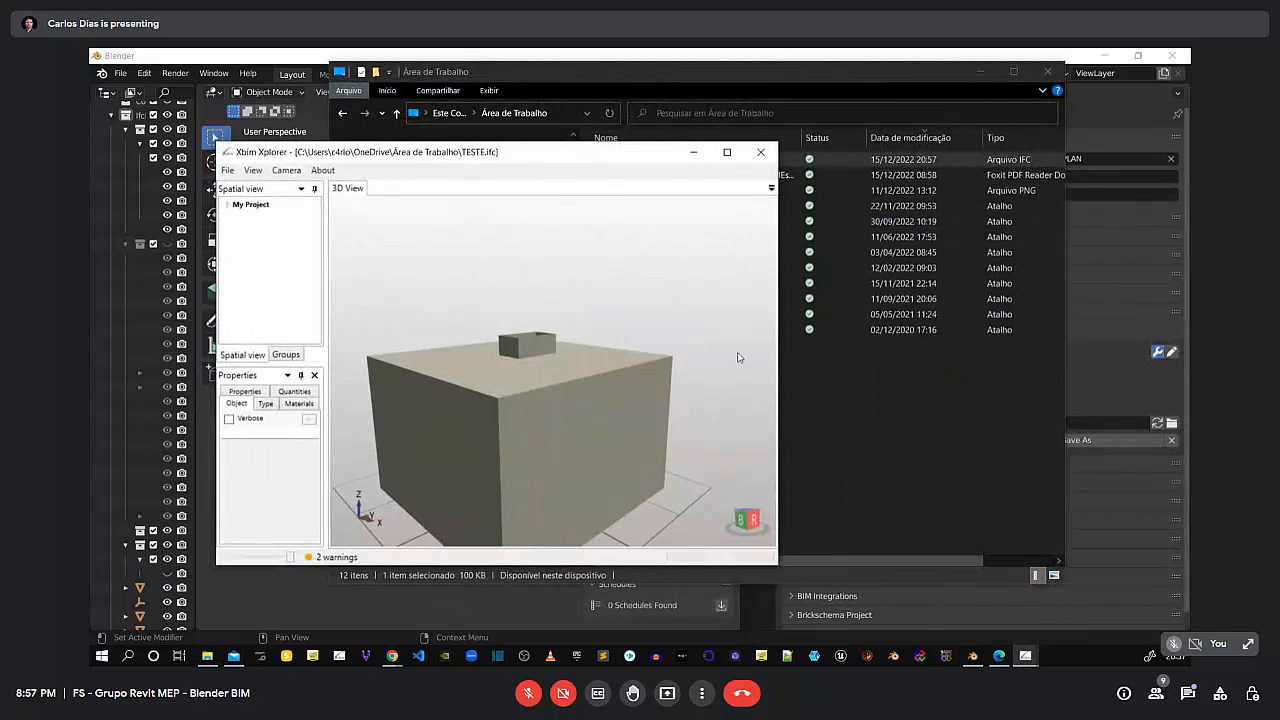
left_click(665, 366)
right_click_drag(677, 405, 345, 282)
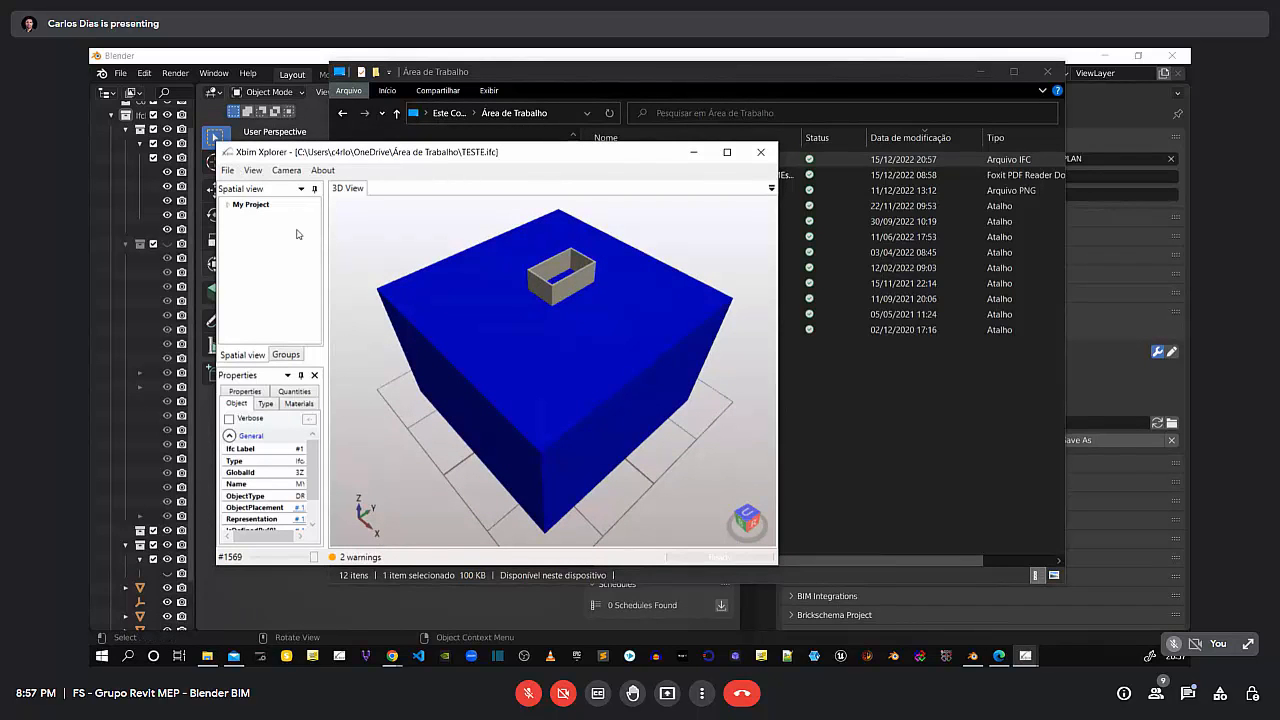
scroll(305, 474, "down", 1)
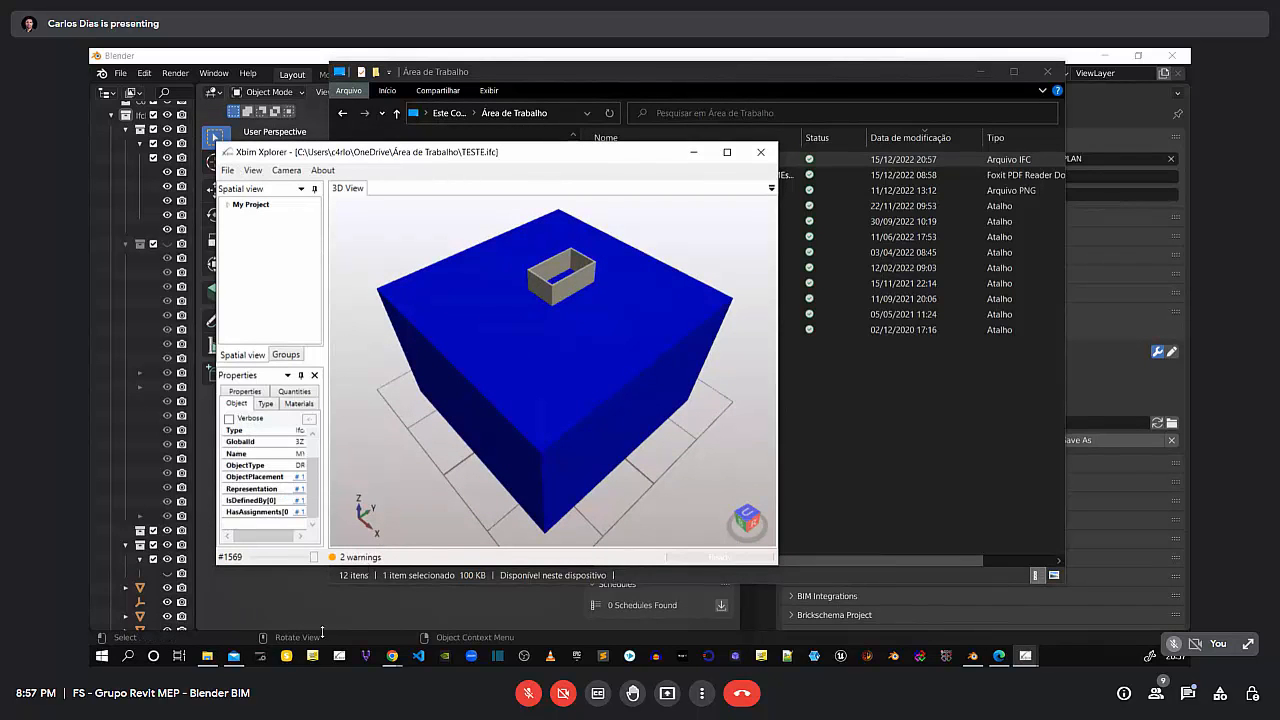
Return to Blender and view the building from the side showing its door and end wall
left_click(304, 605)
middle_click_drag(345, 434, 420, 440)
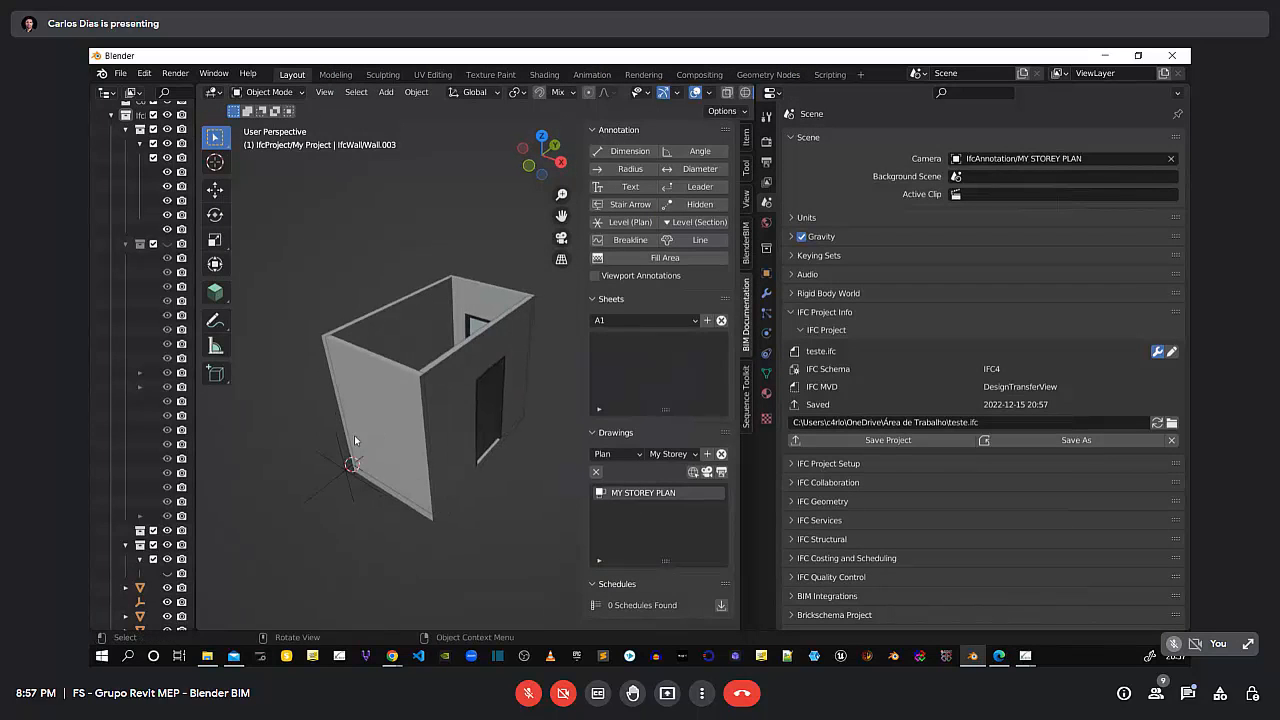
scroll(166, 568, "down", 3)
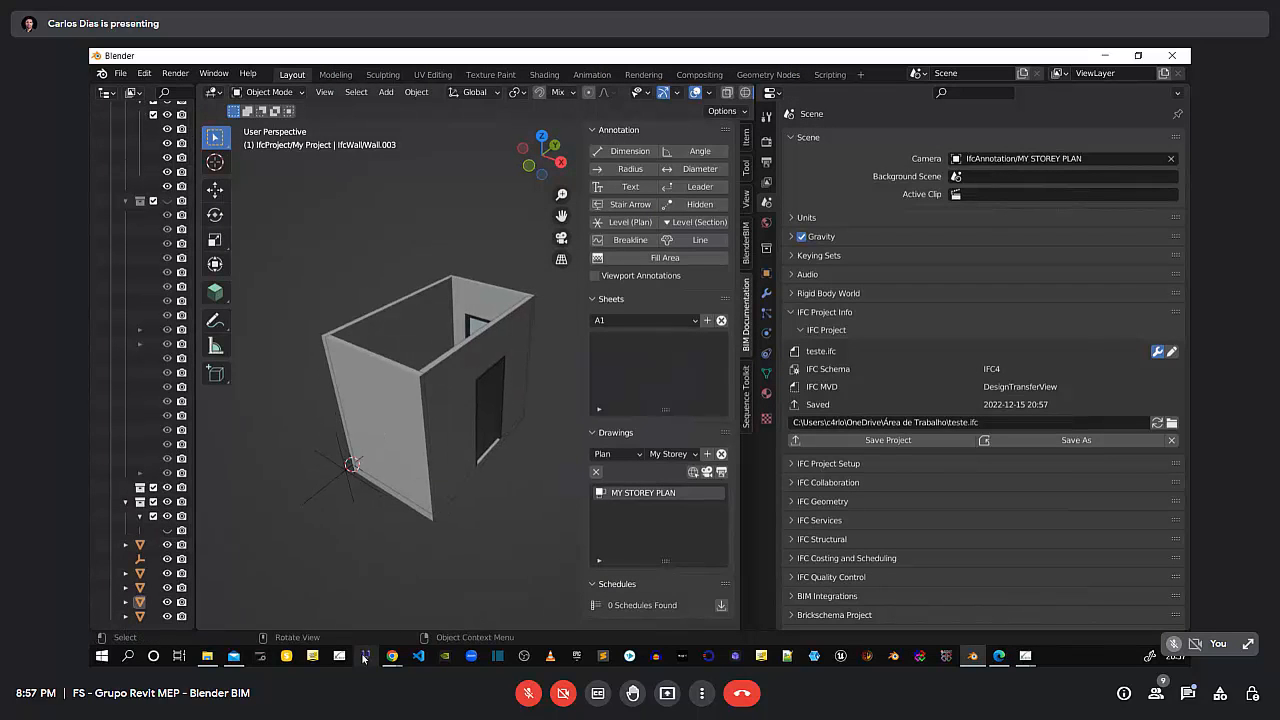
Switch to usBIM.viewer+ and open TESTE.ifc from the desktop
mouse_move(1028, 658)
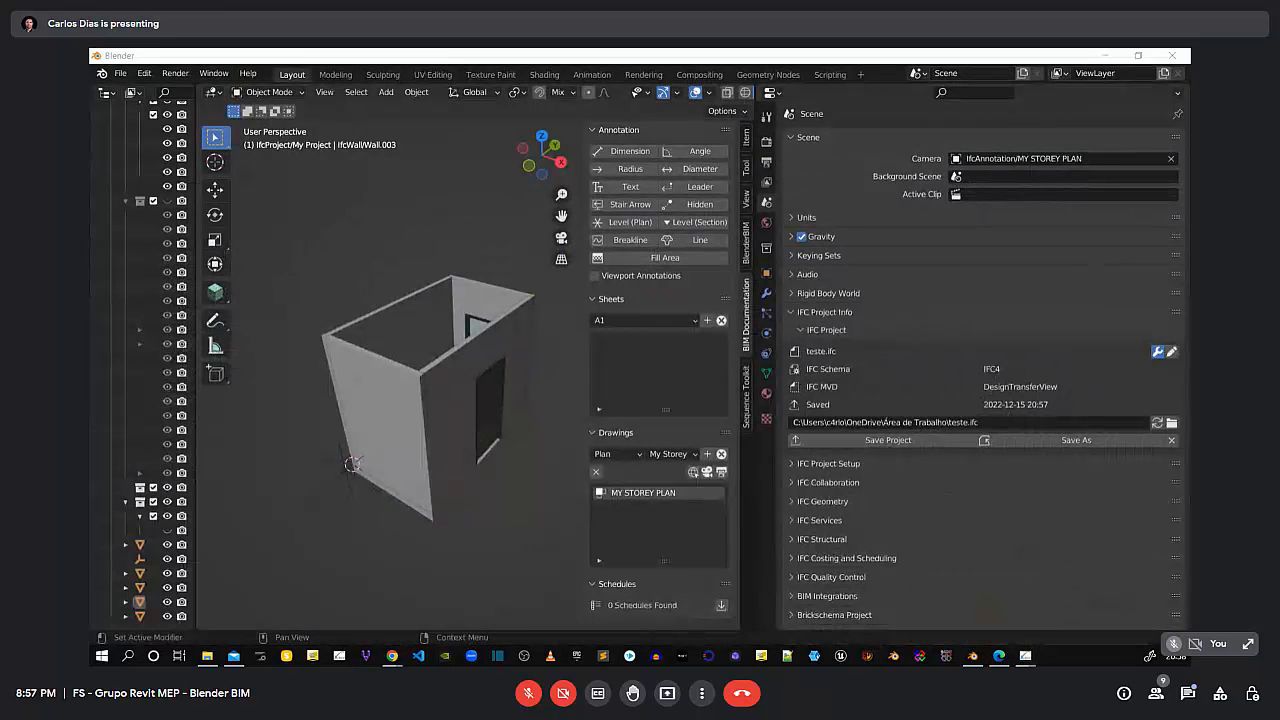
key("alt+Tab")
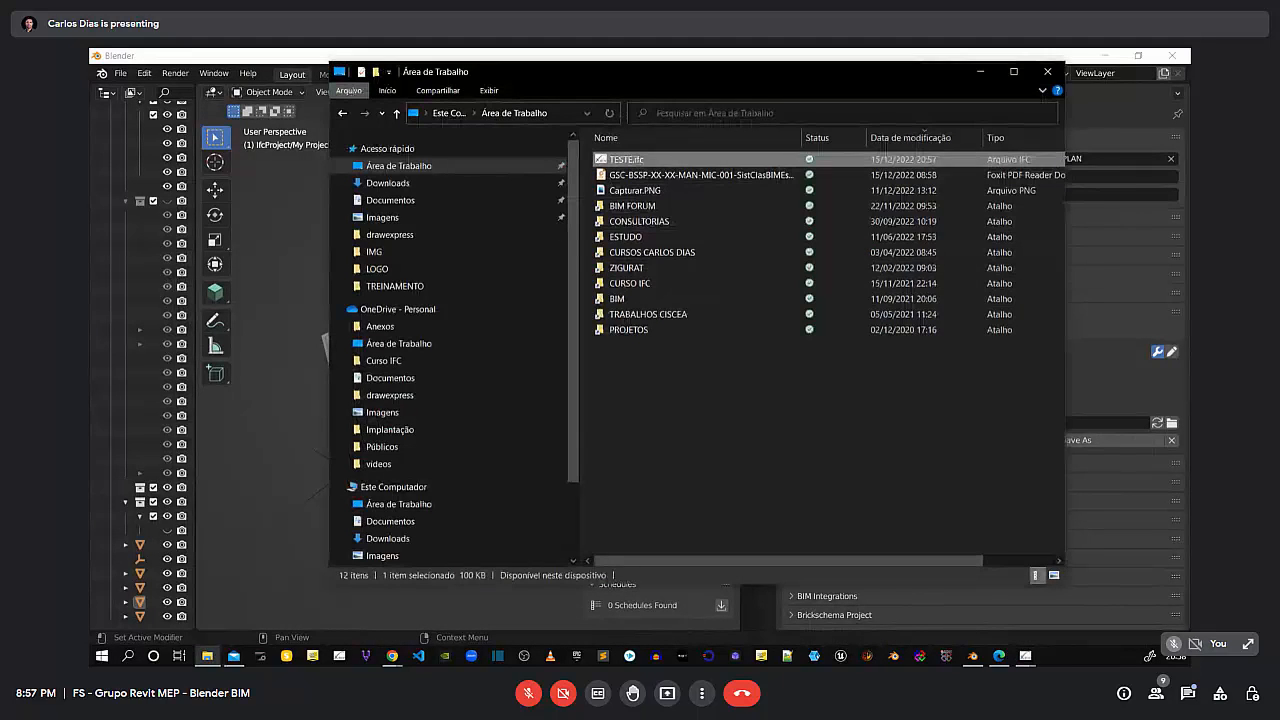
key("alt+Tab")
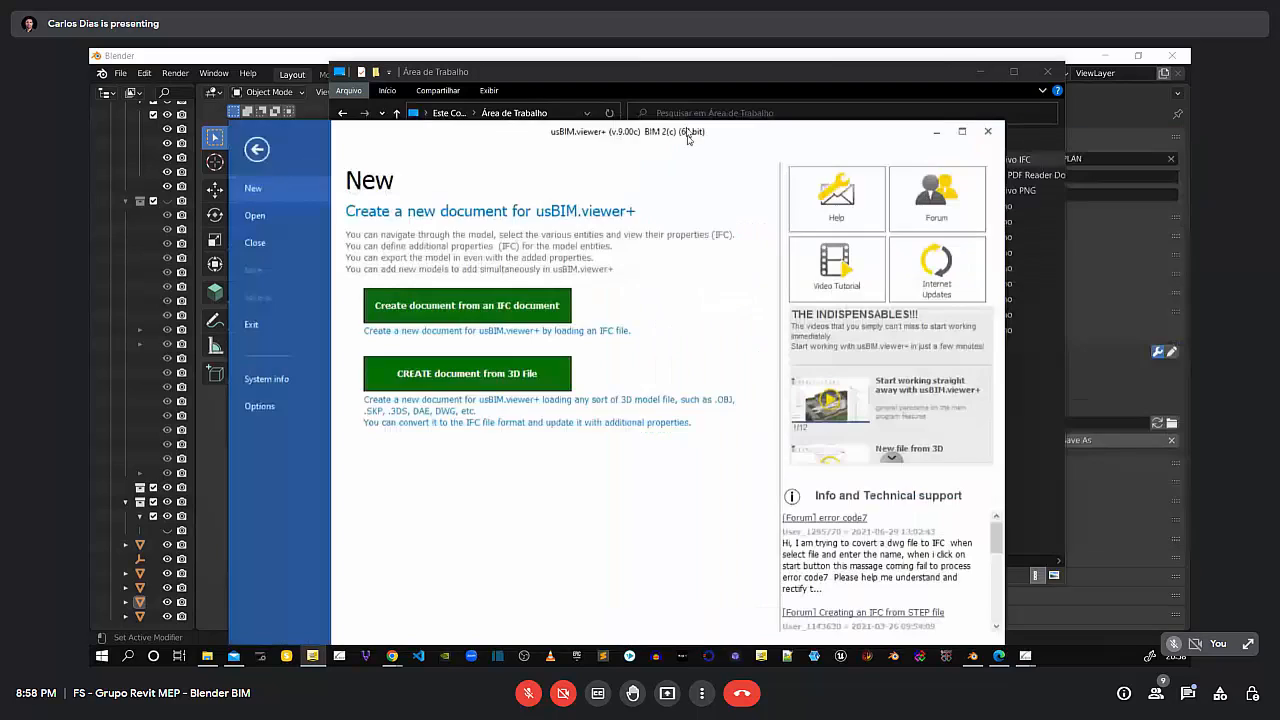
left_click_drag(688, 139, 690, 101)
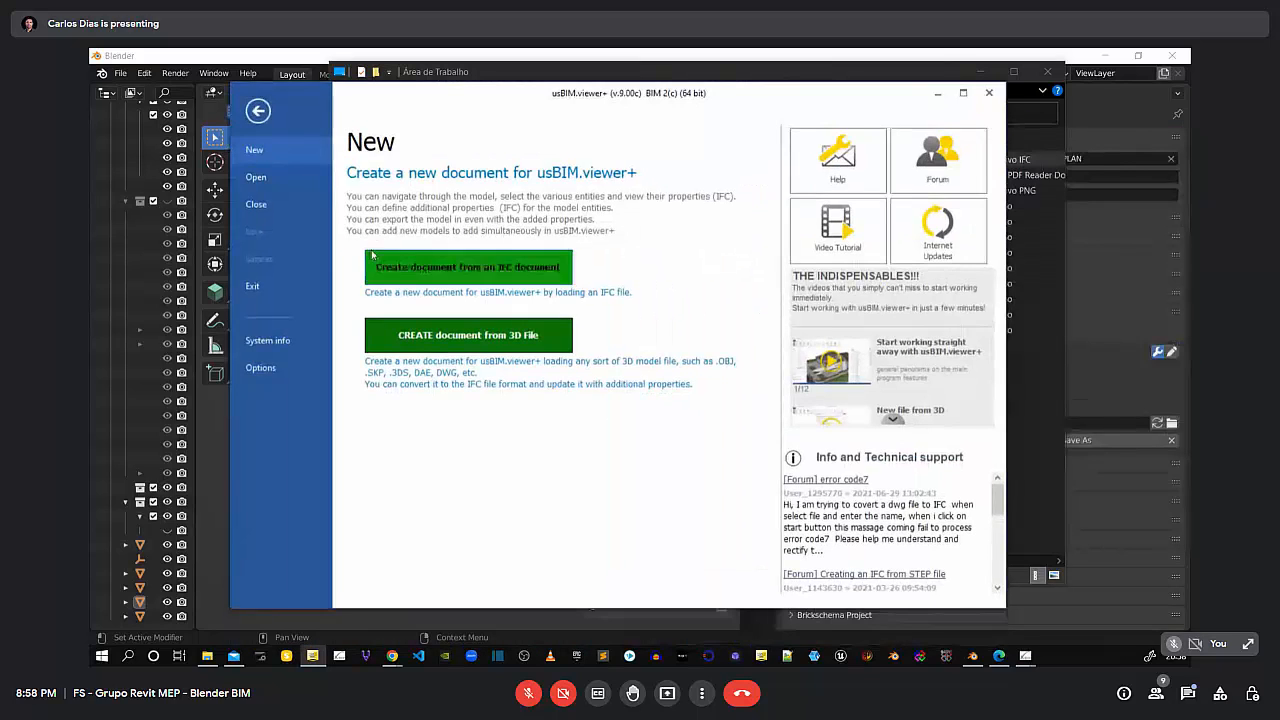
left_click(268, 185)
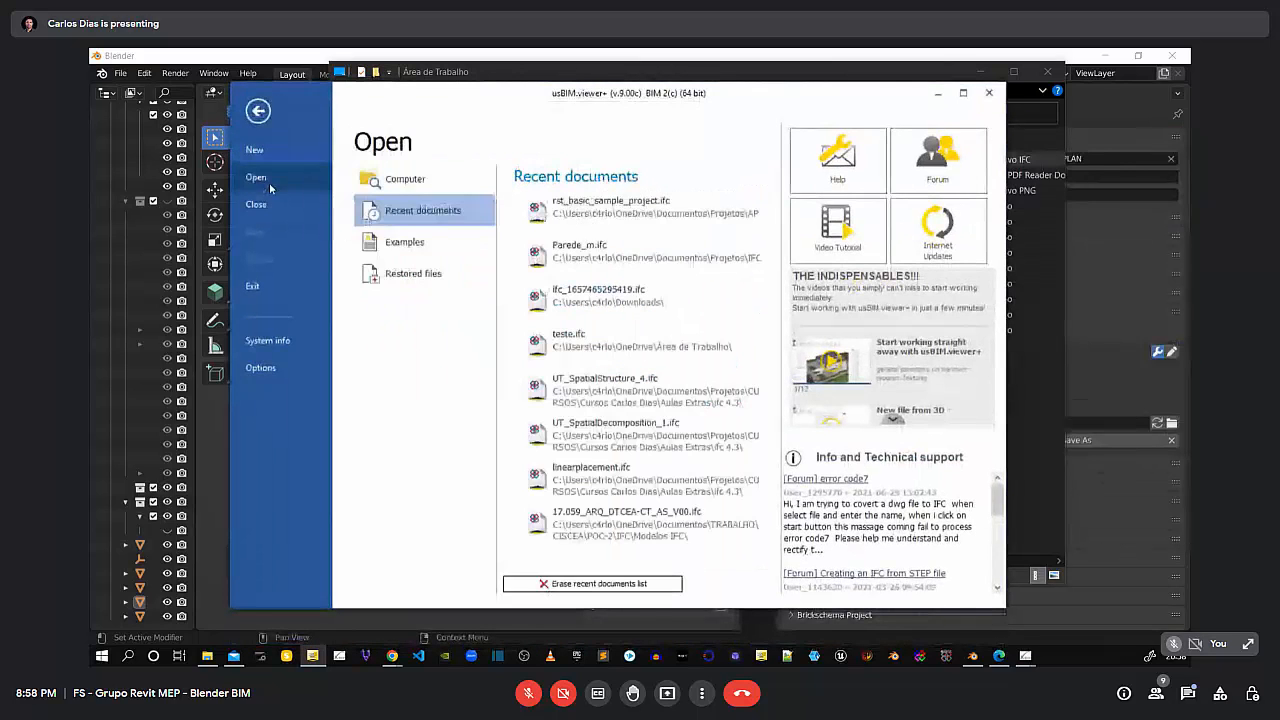
left_click(405, 179)
left_click(556, 226)
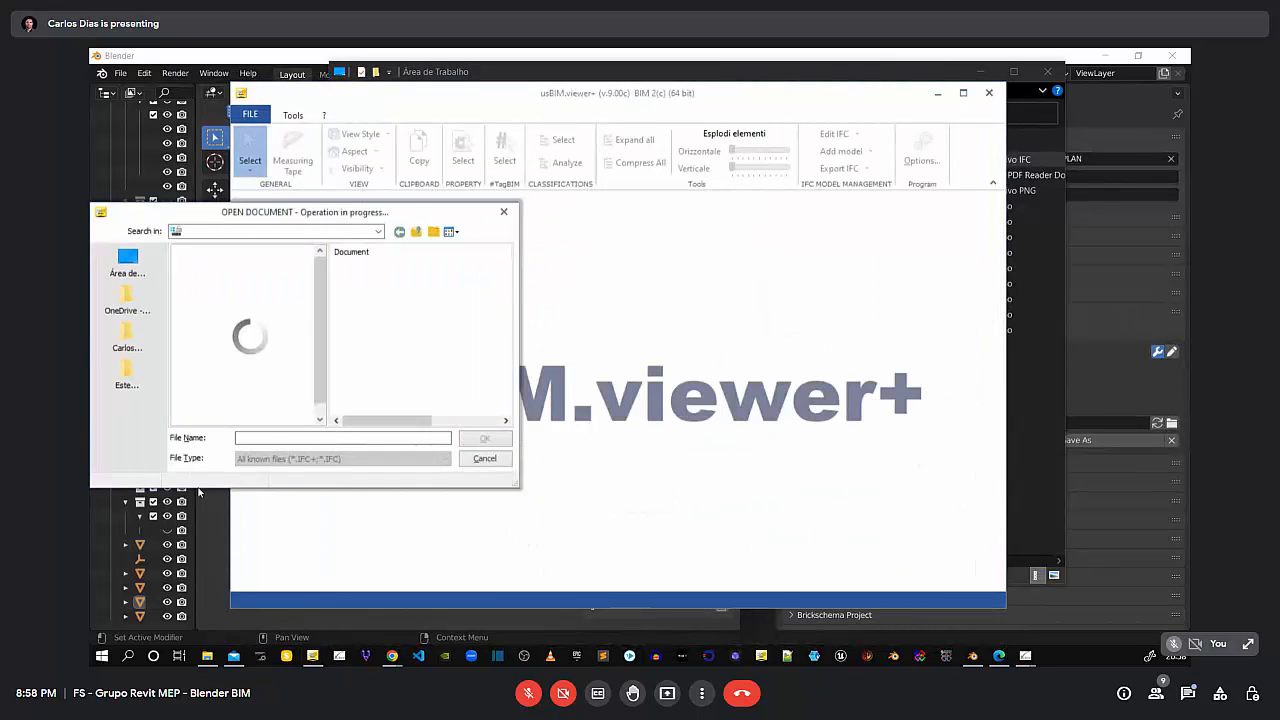
left_click(485, 438)
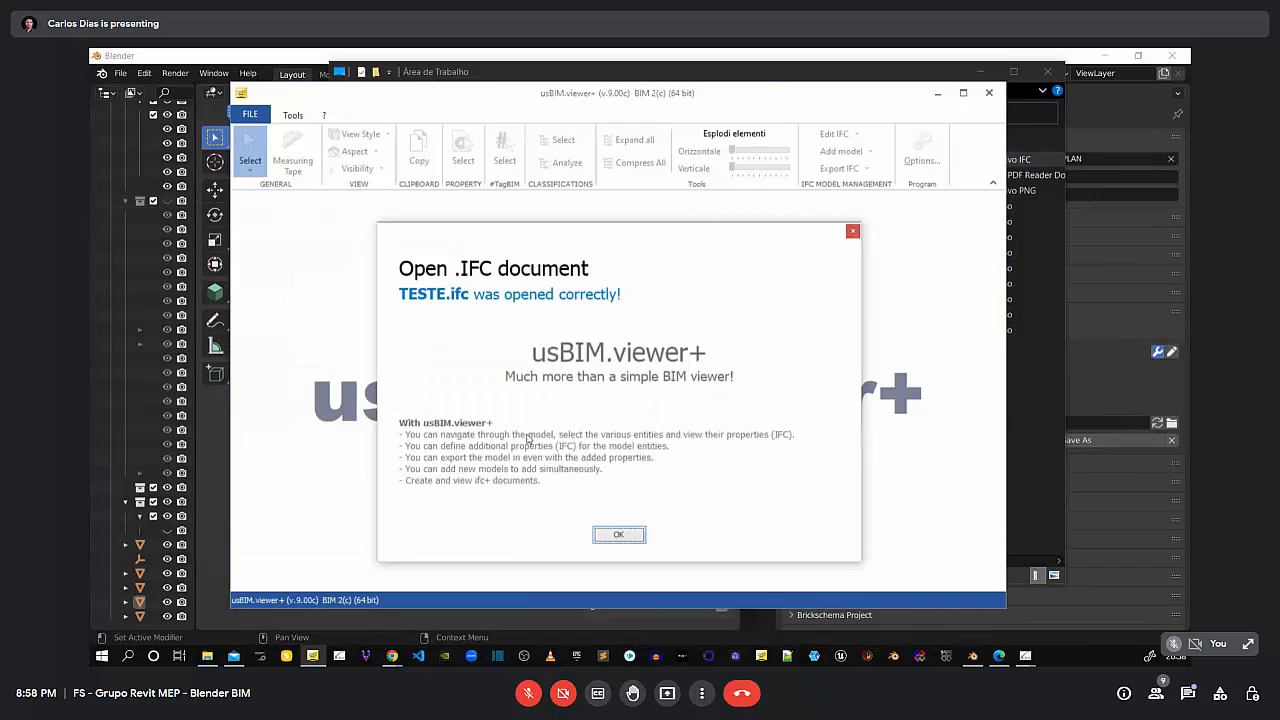
left_click(618, 534)
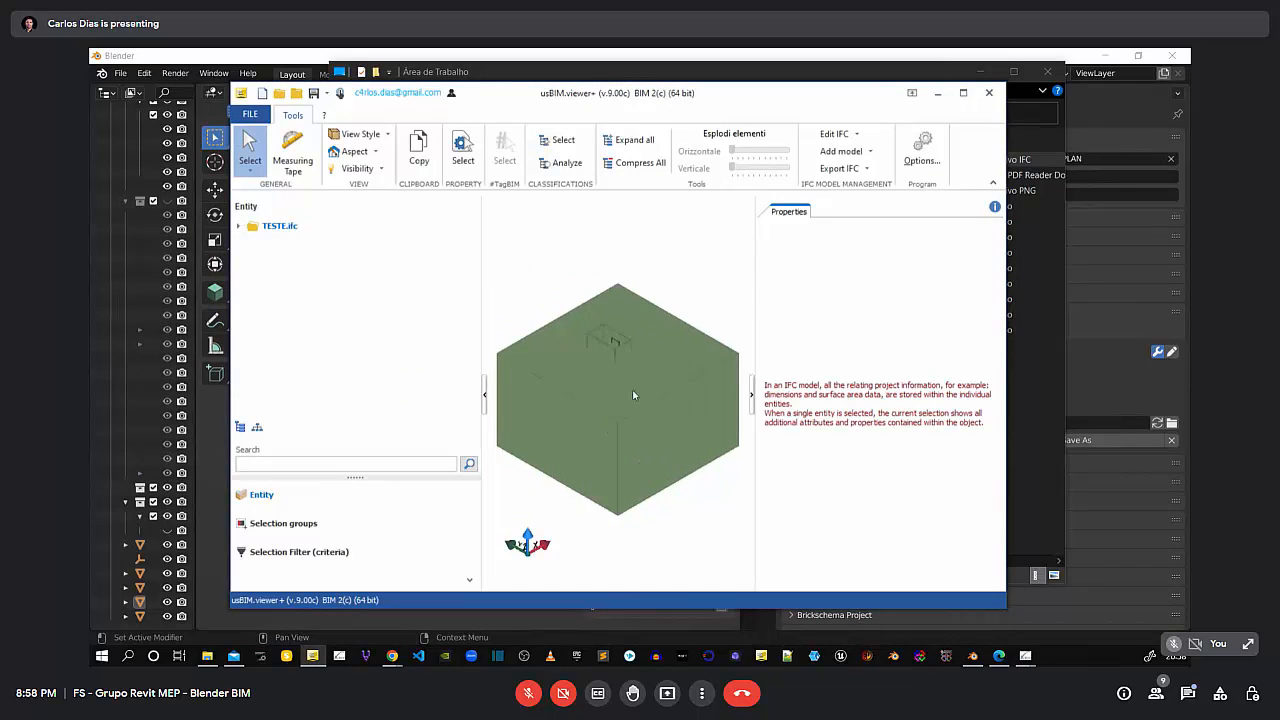
Select the large MY STOREY PLAN annotation box, hide it to reveal the building, and maximize the viewer window
left_click(667, 382)
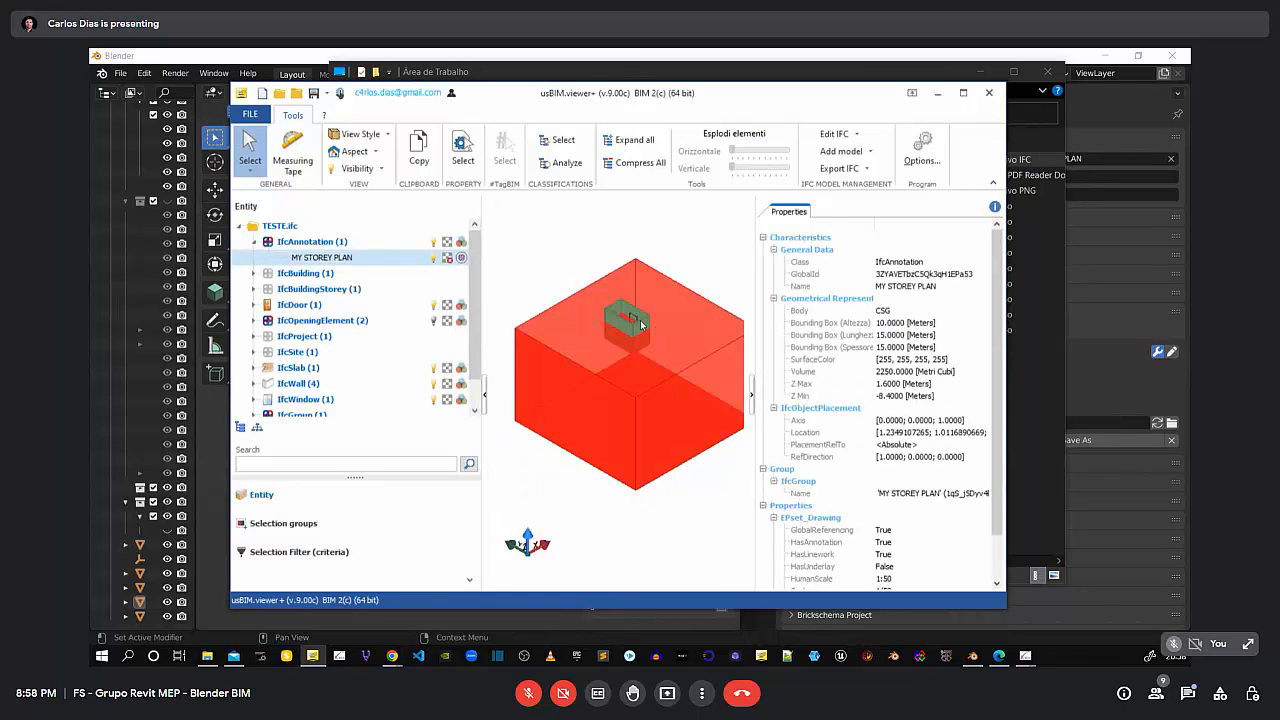
scroll(641, 325, "up", 5)
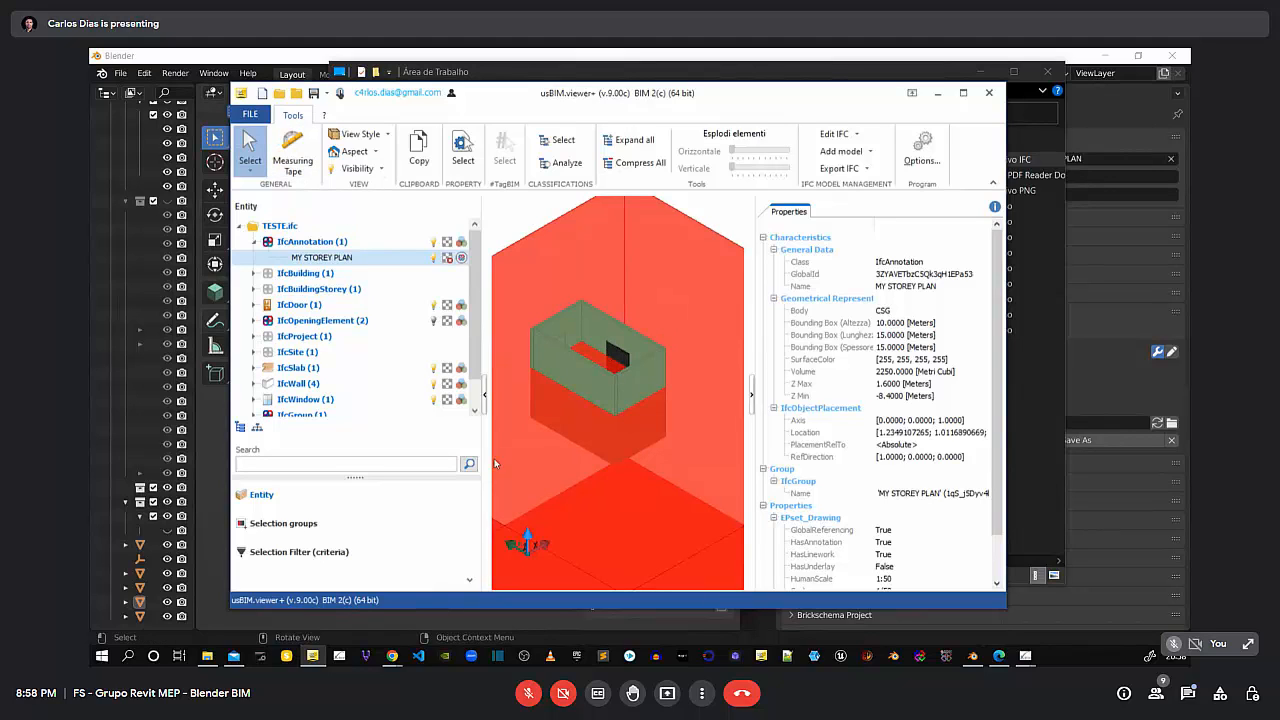
left_click(434, 258)
left_click_drag(654, 381, 650, 423)
left_click(963, 92)
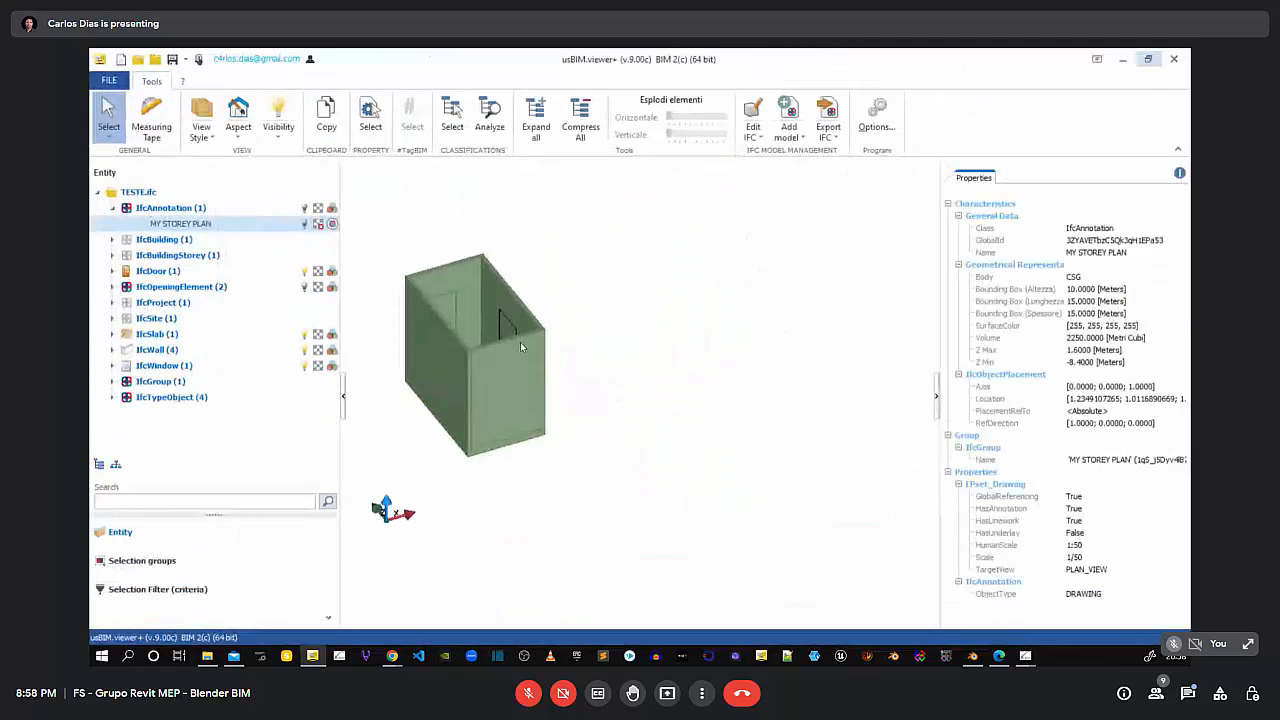
Examine the properties of the short front wall and of Wall.002, which contains the door
scroll(505, 339, "up", 2)
left_click_drag(499, 336, 569, 426)
left_click(569, 426)
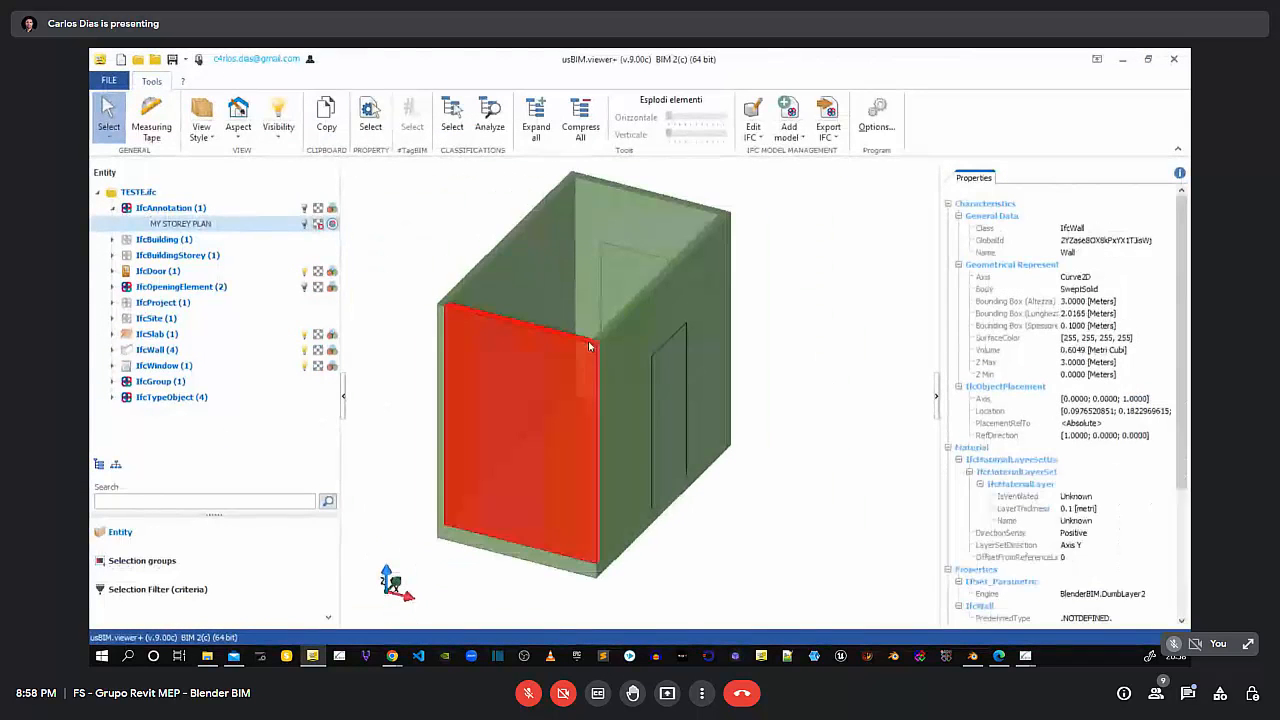
left_click(643, 341)
scroll(680, 445, "up", 3)
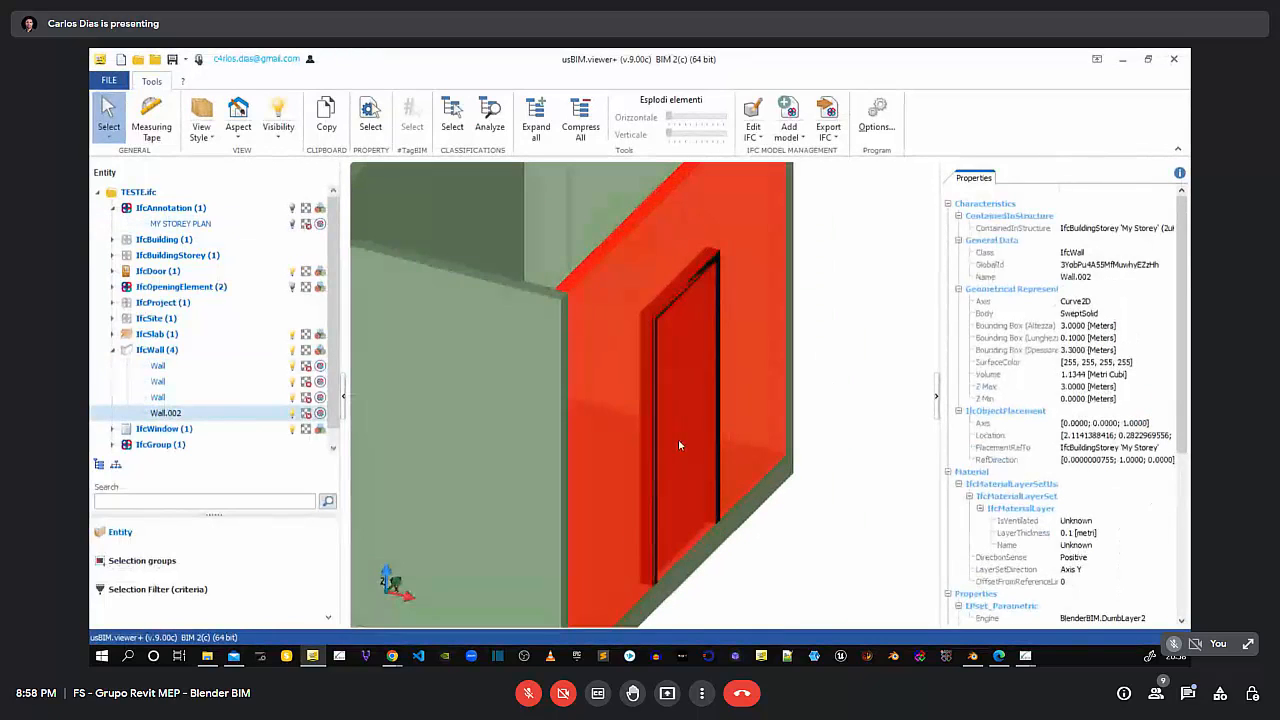
left_click(689, 464)
left_click(689, 464)
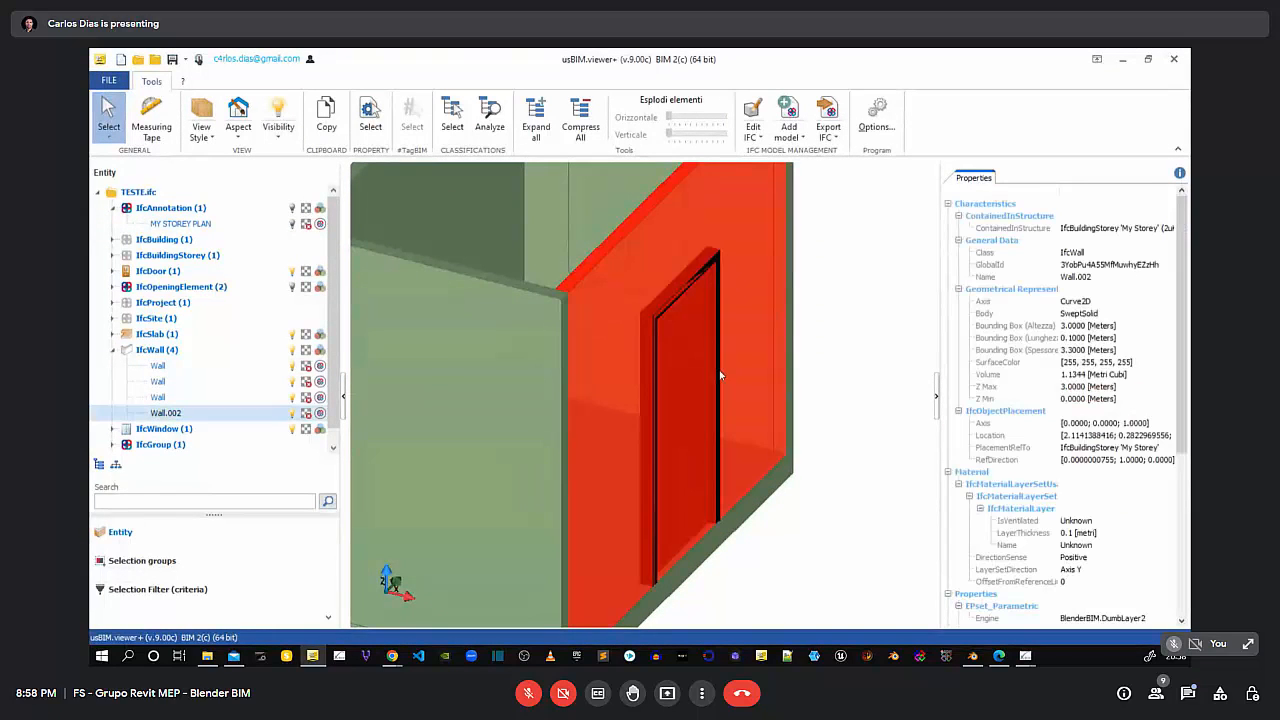
Examine the far end wall, the front wall and the long wall opposite the door, reading their IFC properties, then clear the selection
middle_click_drag(714, 322, 710, 347)
left_click(600, 224)
middle_click_drag(625, 263, 589, 299)
left_click_drag(710, 358, 592, 420)
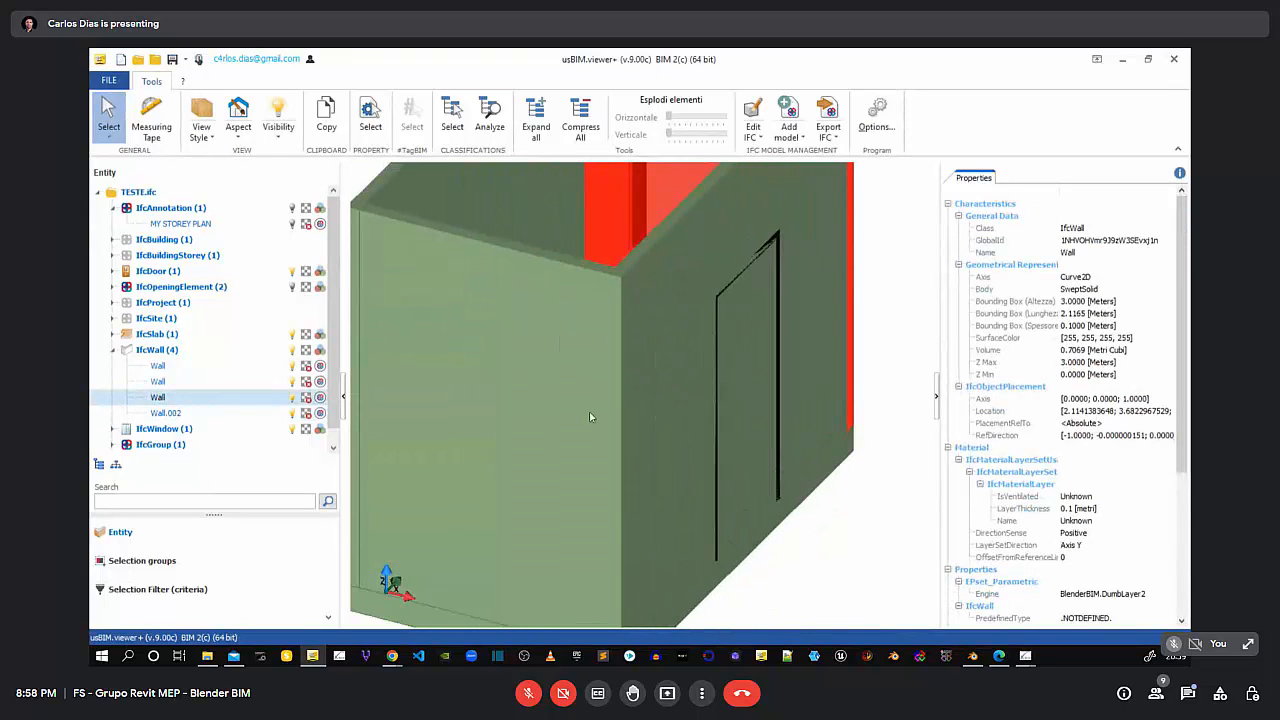
left_click(524, 424)
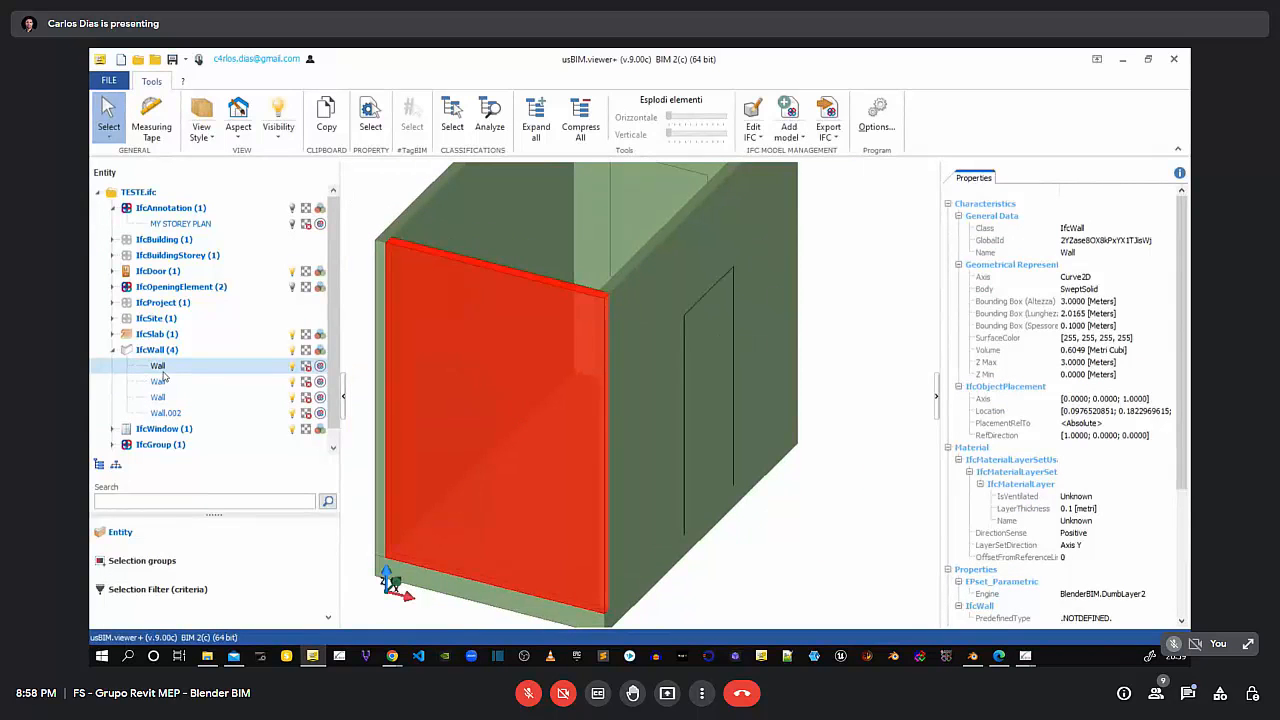
left_click(158, 381)
scroll(1077, 522, "down", 6)
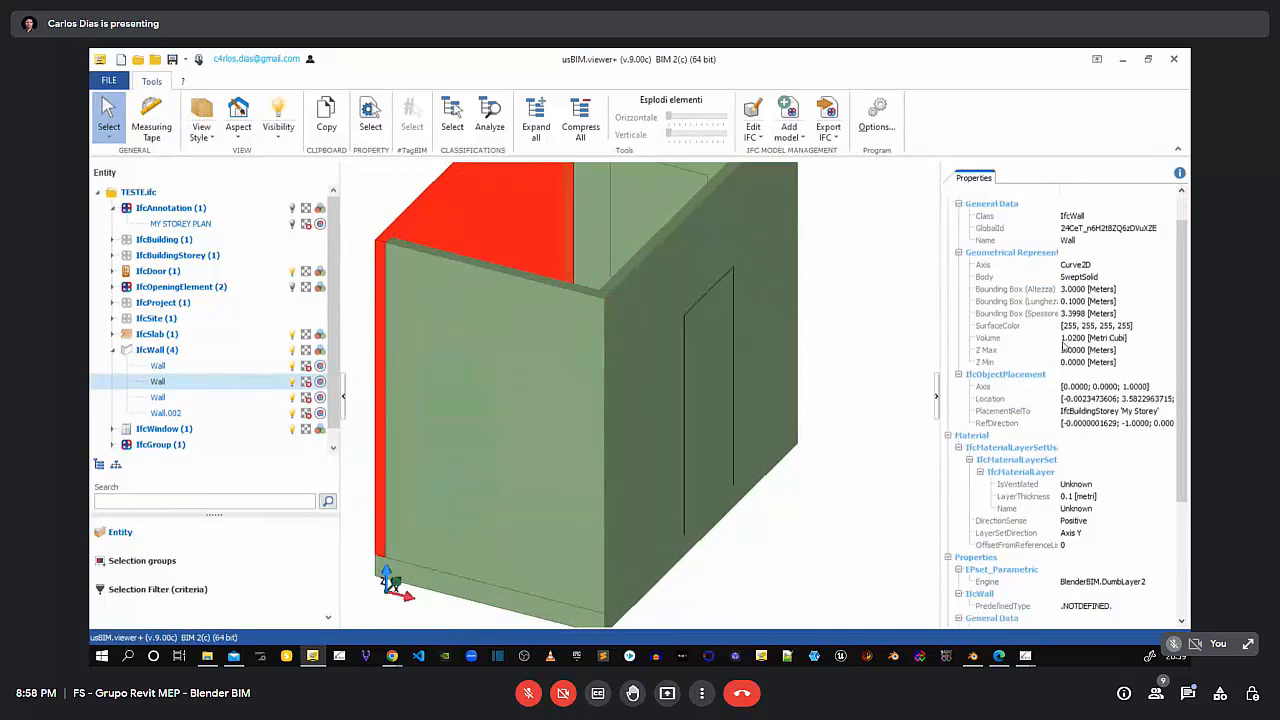
scroll(1077, 522, "up", 6)
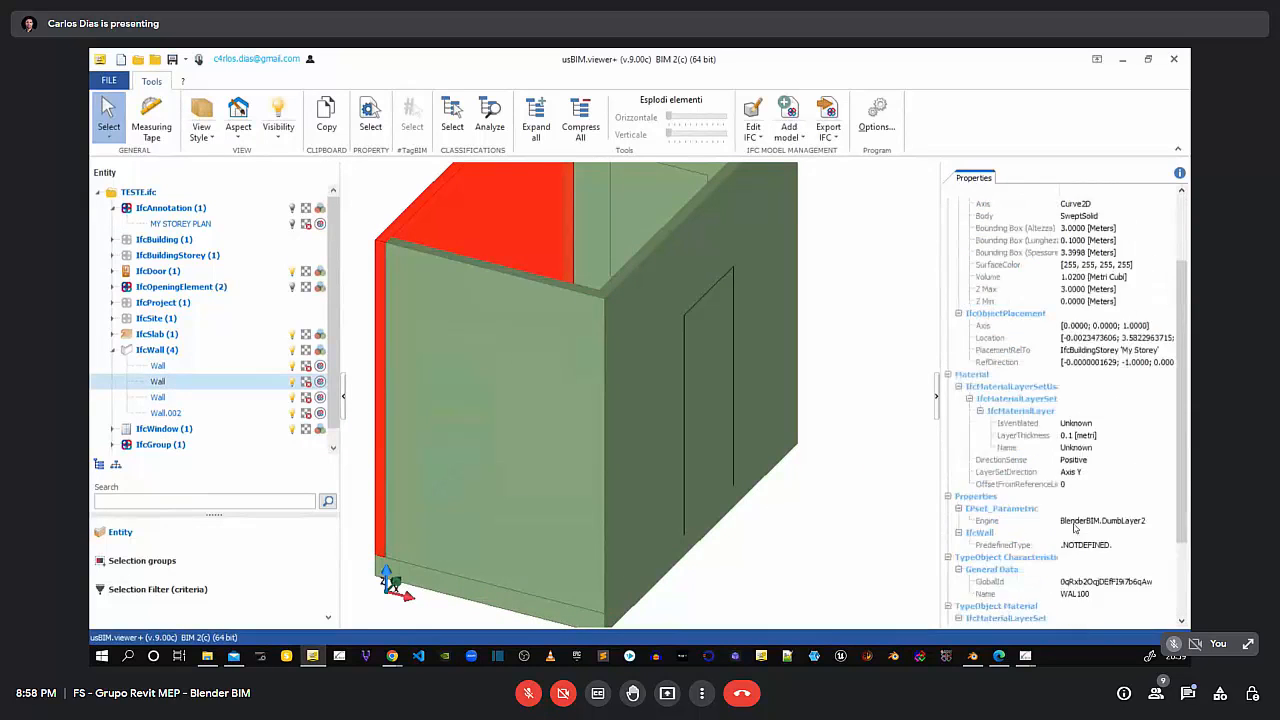
left_click(785, 518)
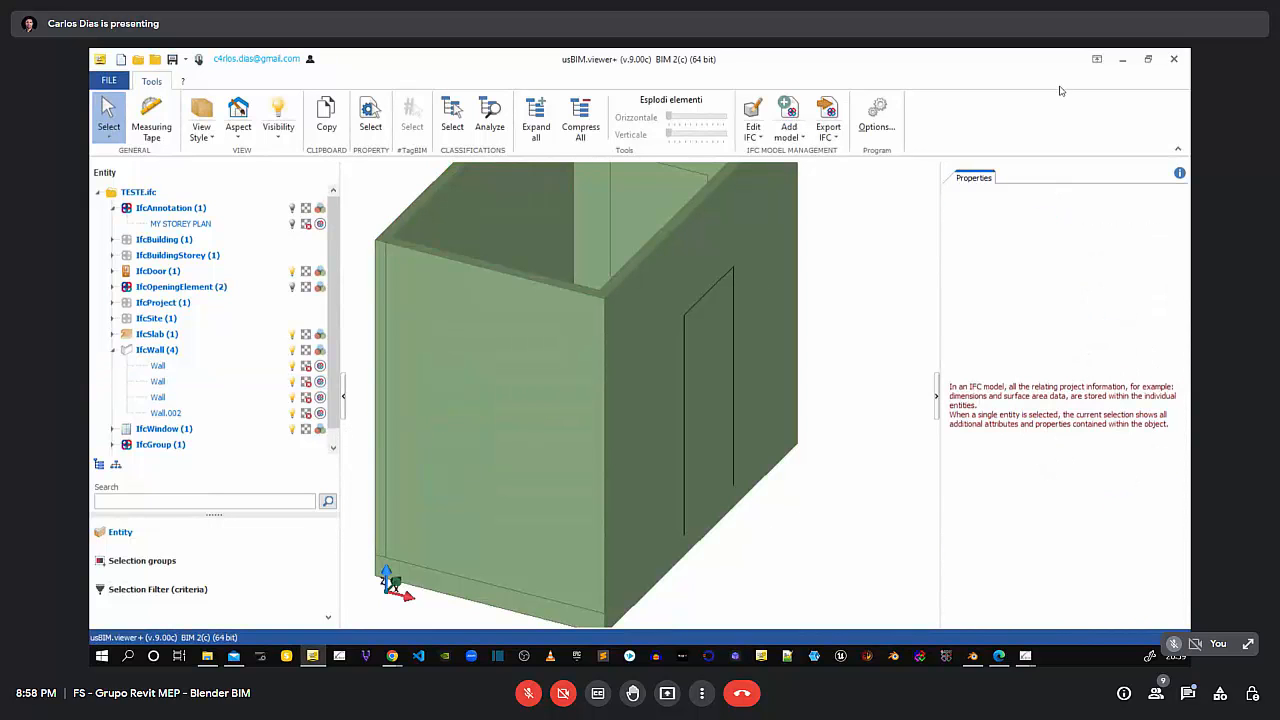
Leave the viewer and file windows and review the MY STOREY PLAN.svg drawing in the browser
left_click(1123, 62)
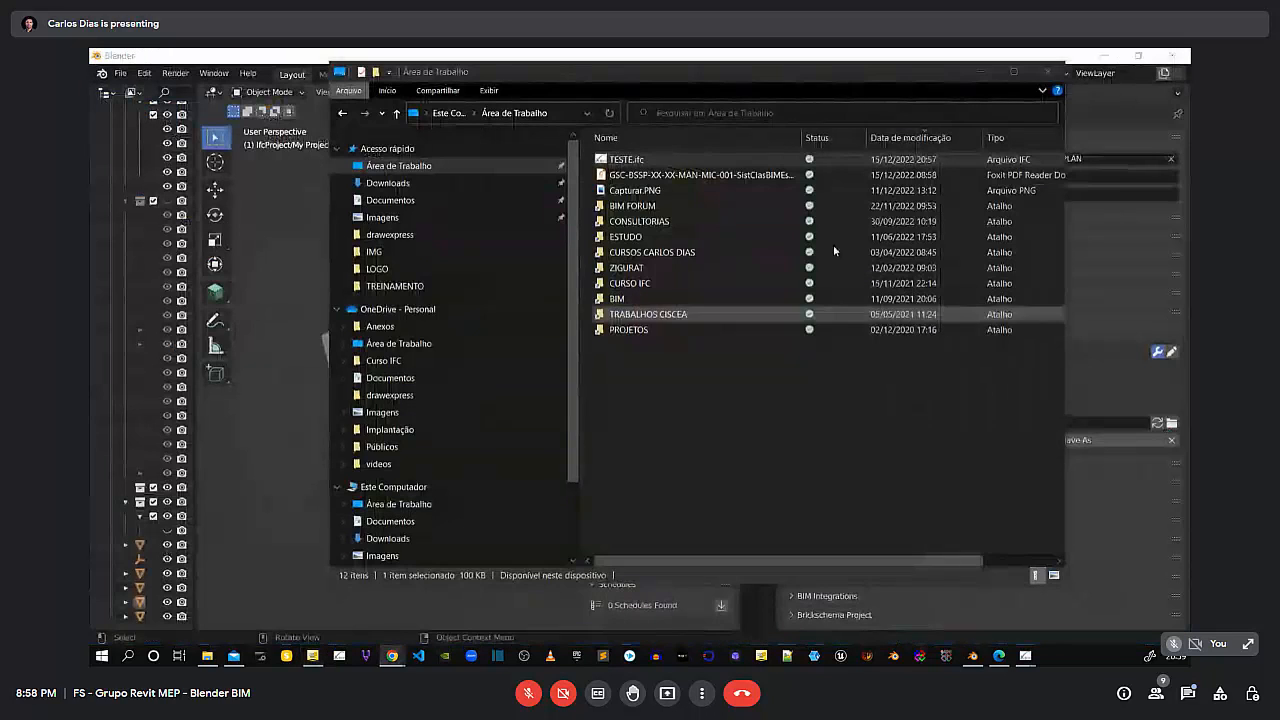
left_click(976, 71)
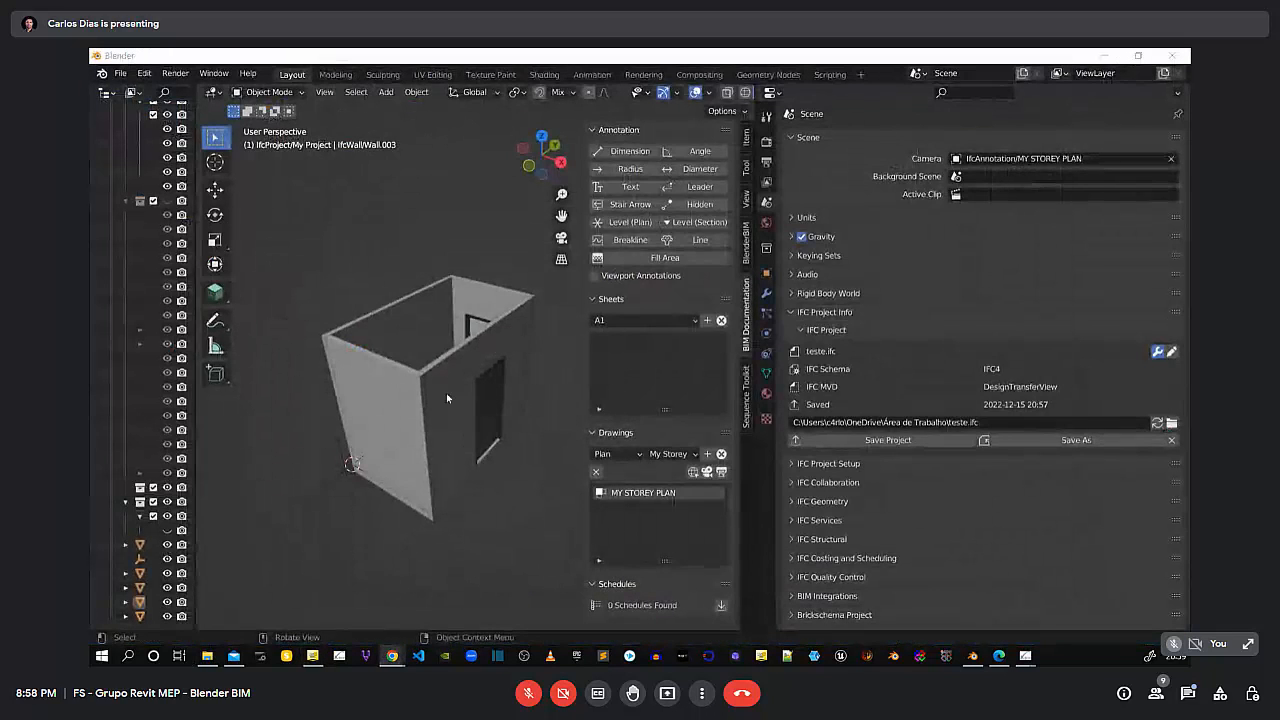
left_click(999, 655)
scroll(806, 349, "down", 2)
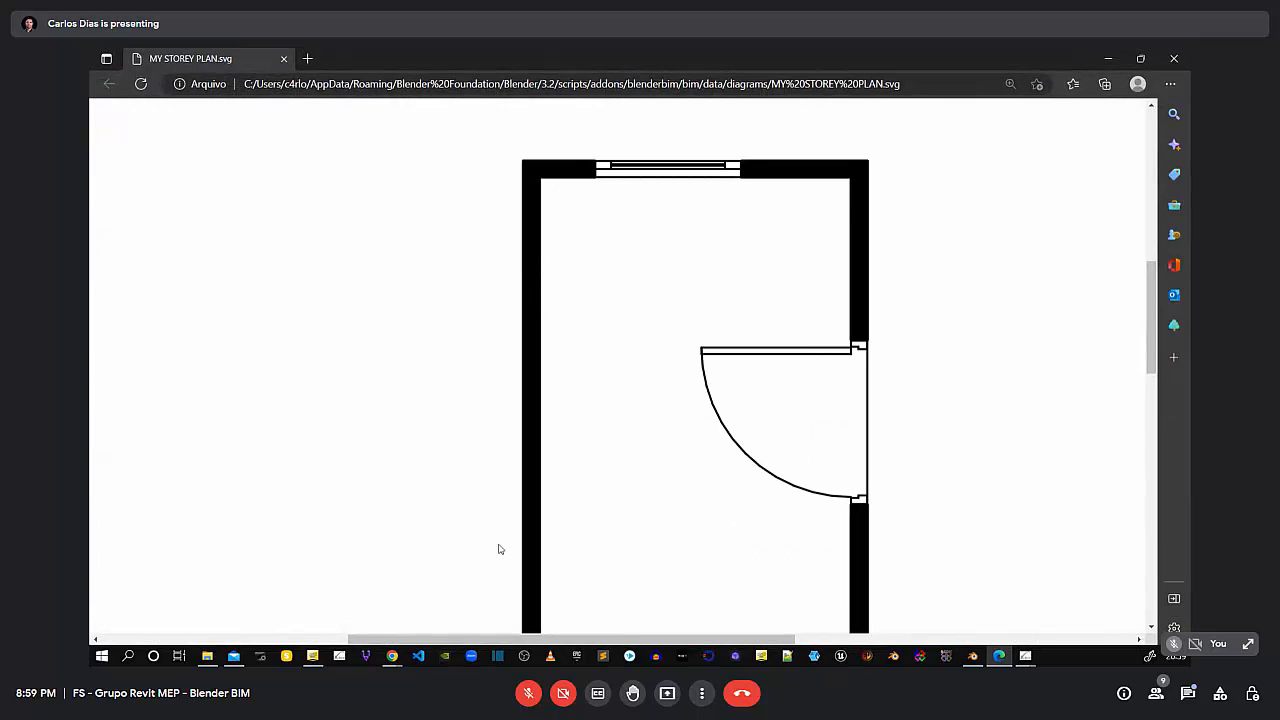
scroll(860, 505, "down", 3)
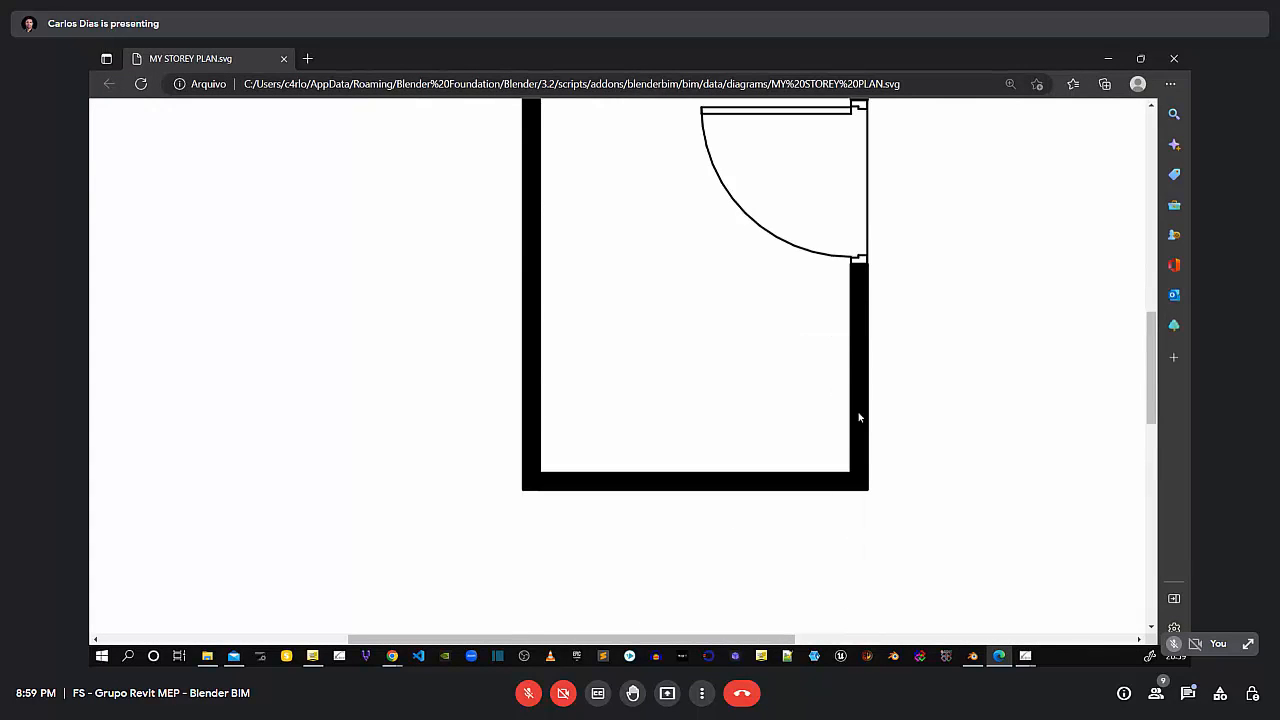
Examine the window, door swing and surrounding walls in the MY STOREY PLAN.svg drawing and close the browser
scroll(860, 417, "up", 5)
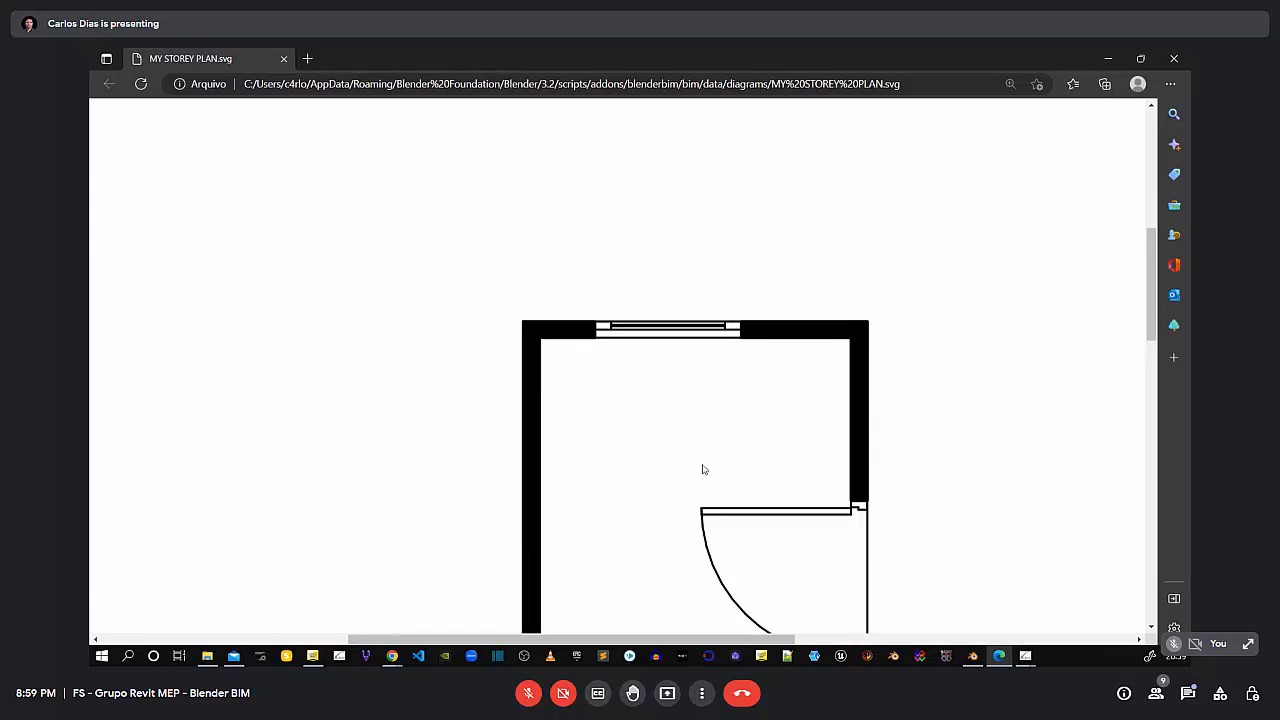
scroll(705, 466, "down", 2)
scroll(822, 442, "down", 2)
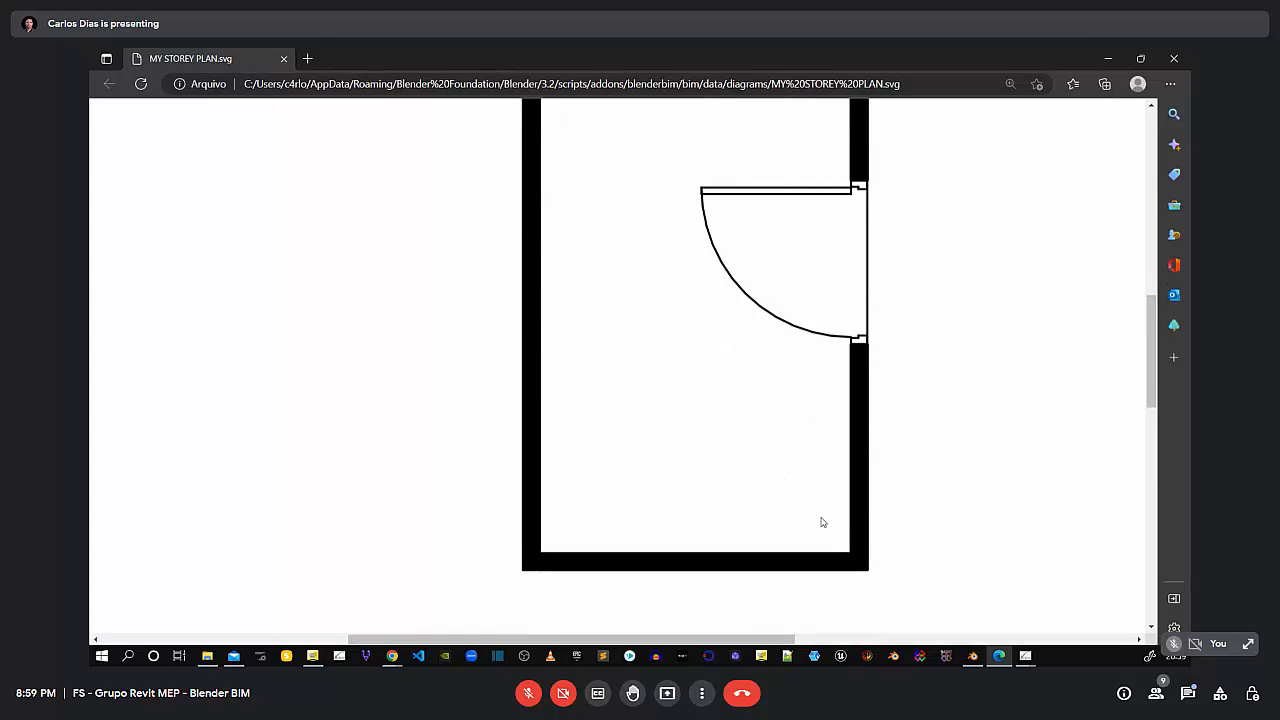
scroll(906, 500, "up", 4)
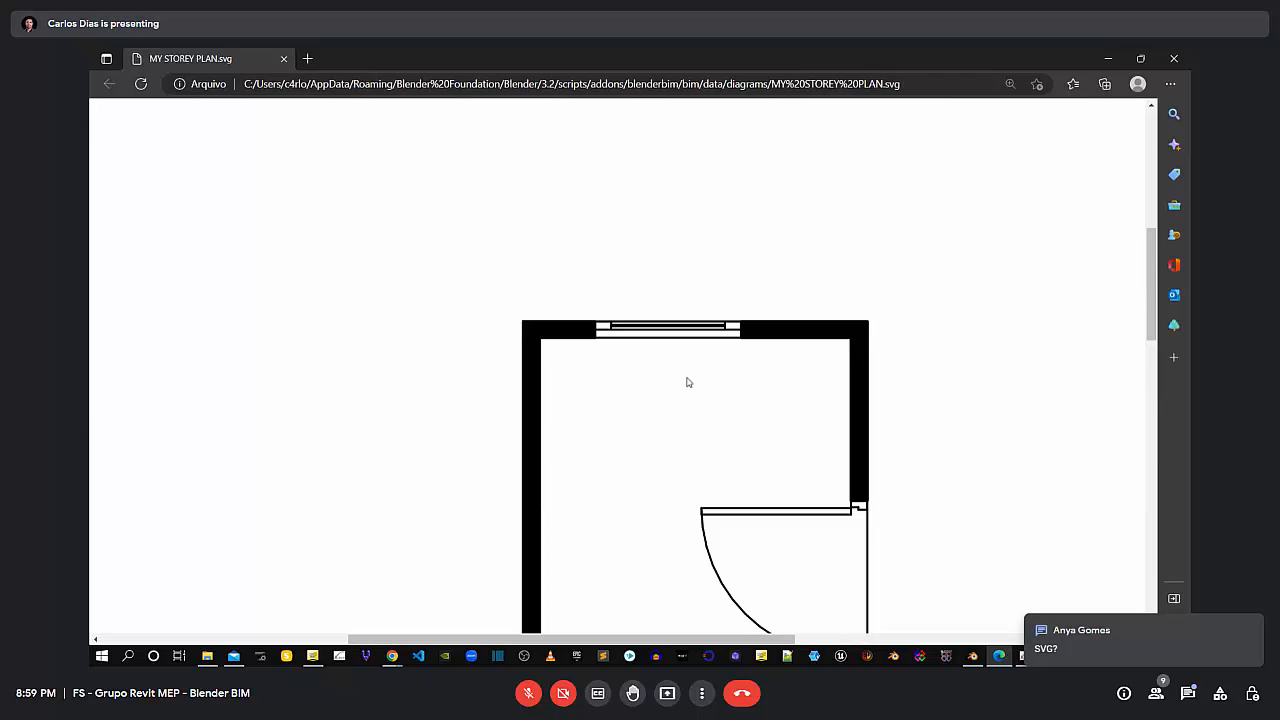
scroll(710, 400, "down", 2)
scroll(677, 515, "down", 3)
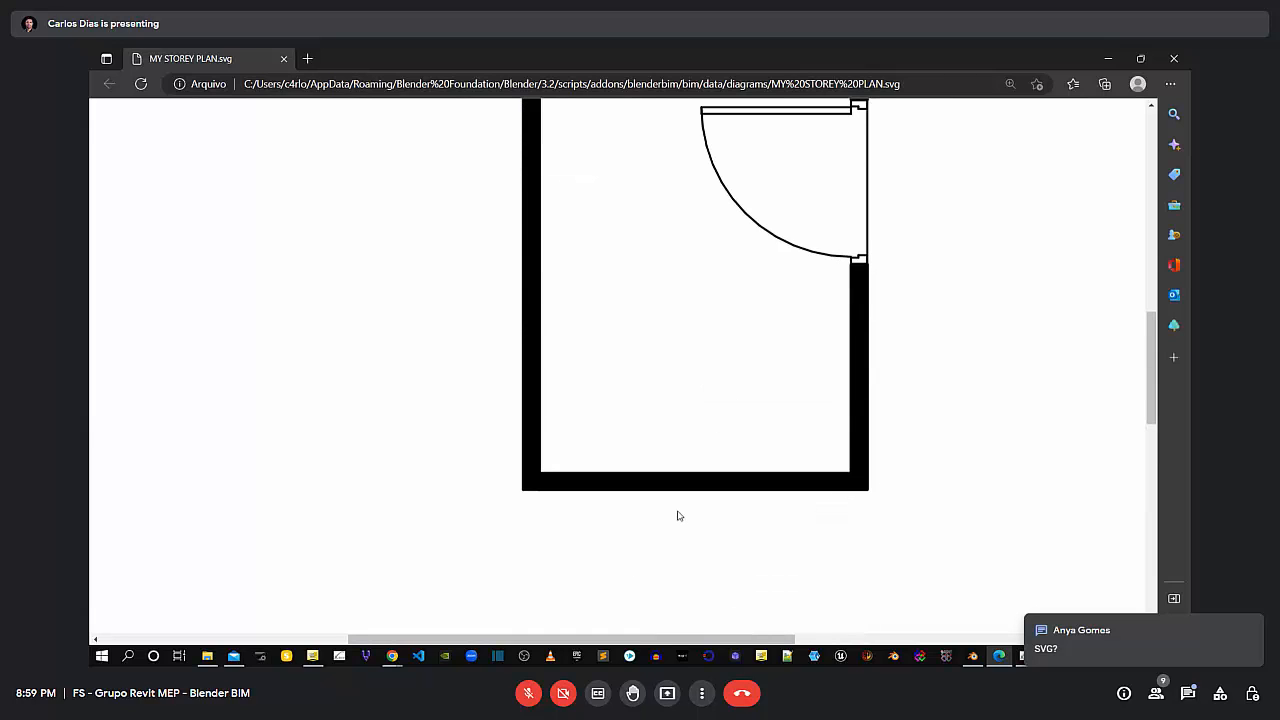
scroll(677, 515, "up", 6)
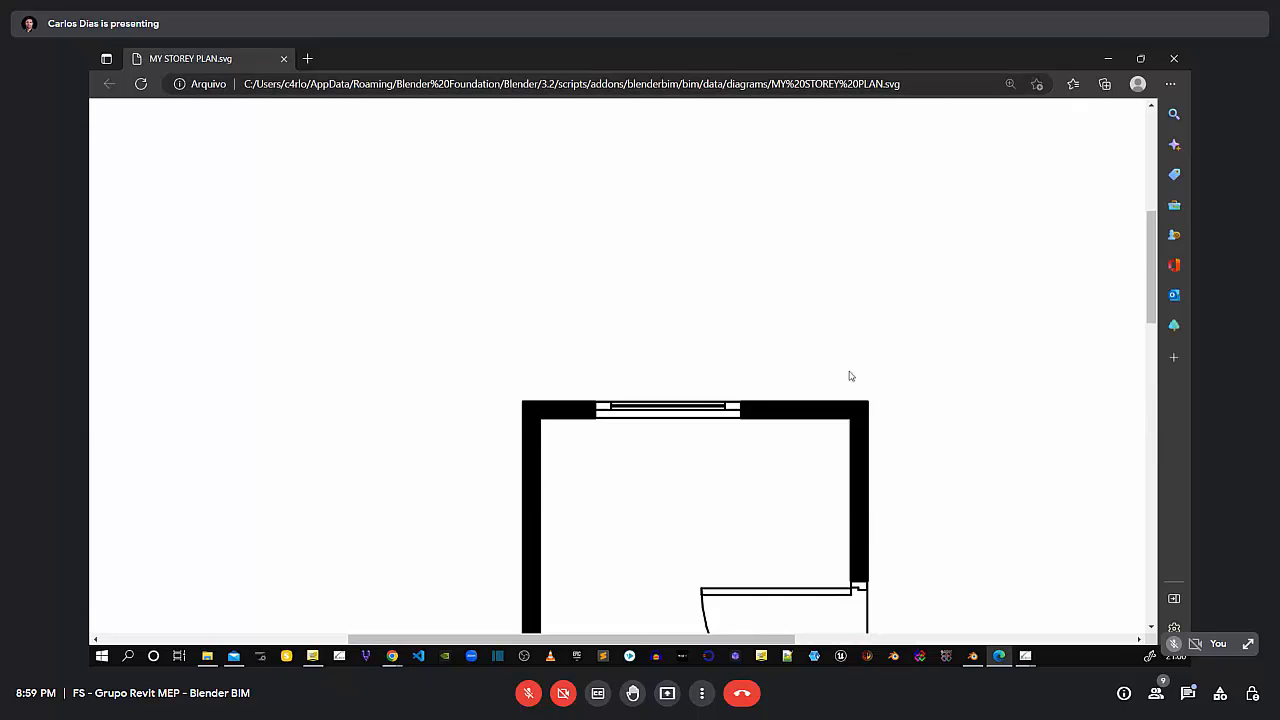
scroll(850, 360, "down", 4)
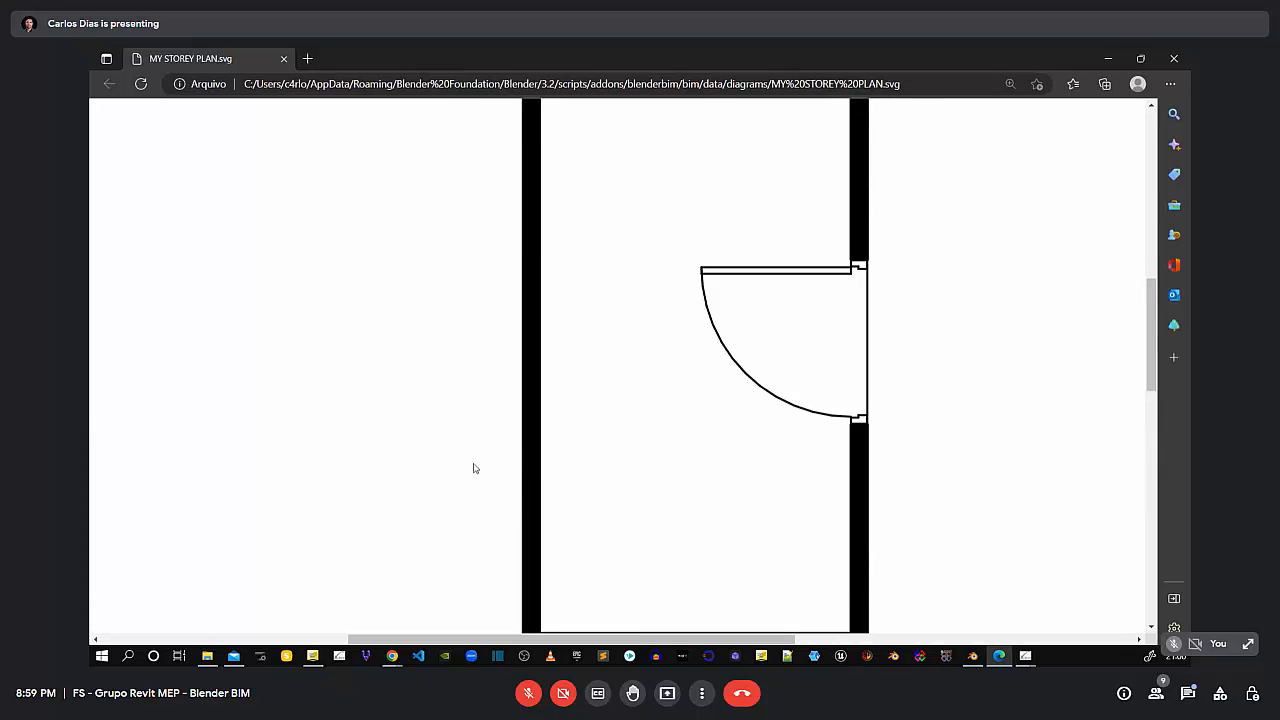
scroll(829, 494, "down", 3)
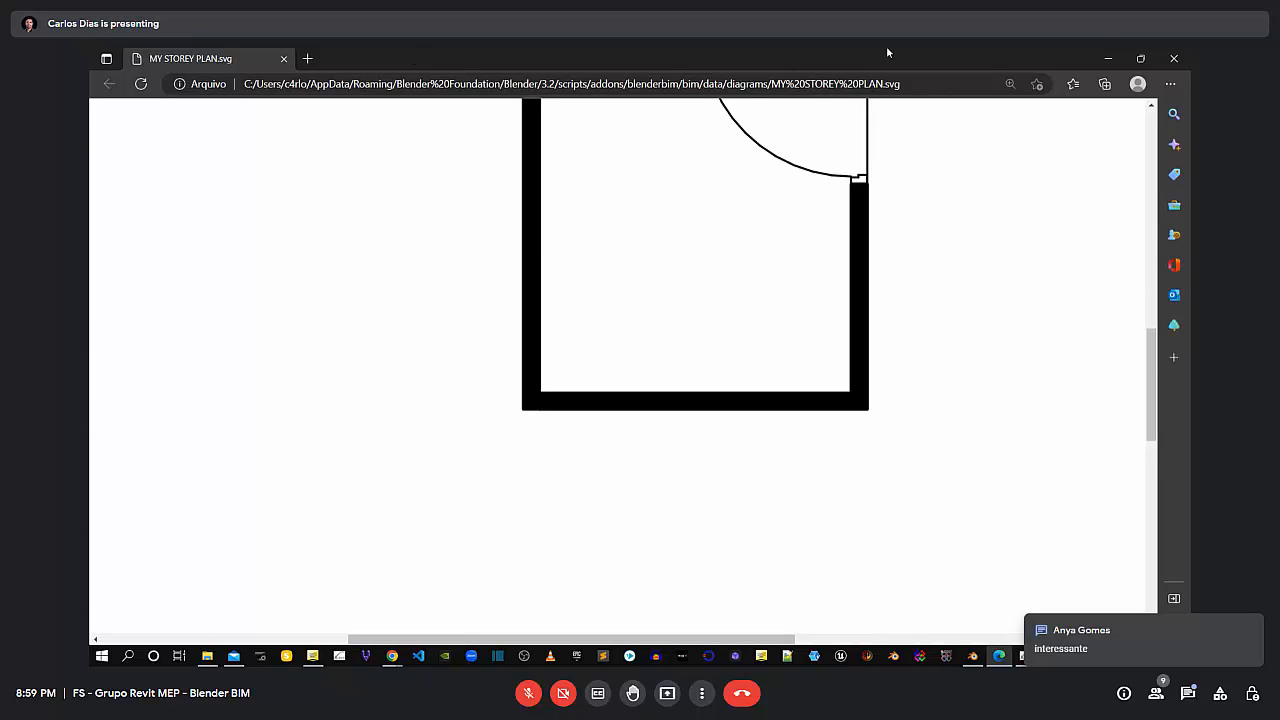
left_click(1175, 60)
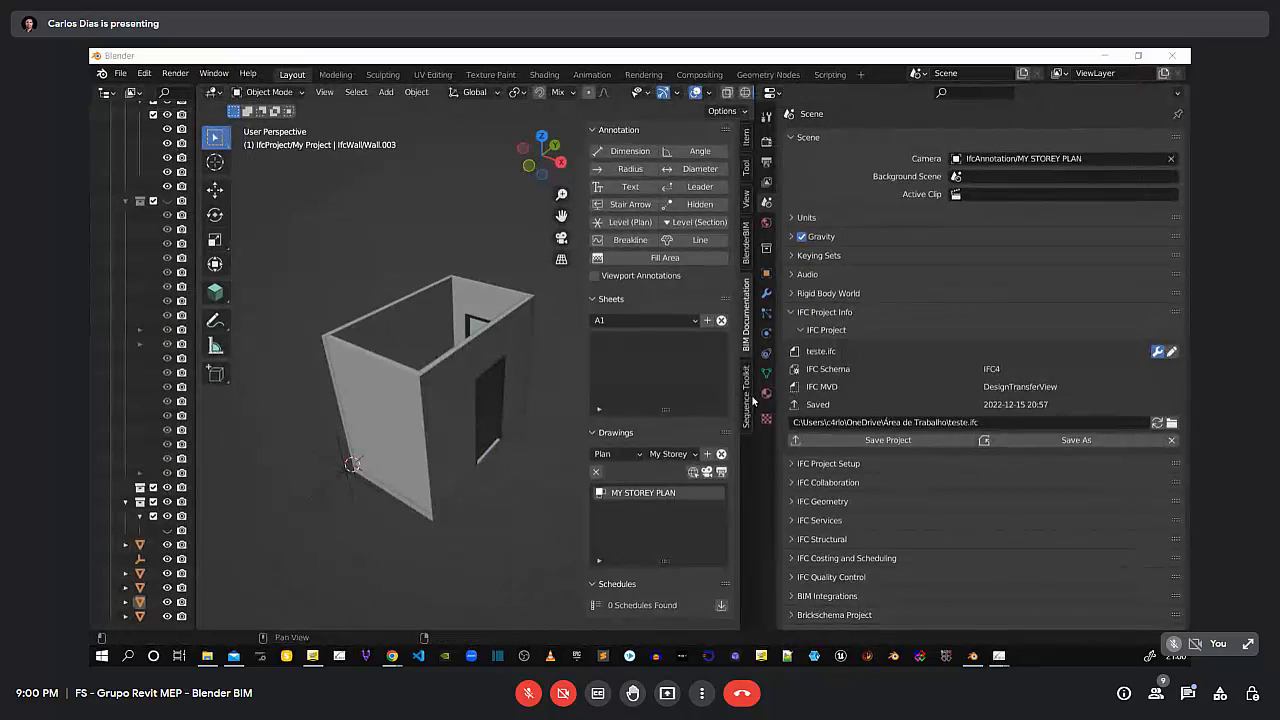
Widen the 3D viewport and inspect the building model from its door side
left_click_drag(748, 400, 1030, 405)
middle_click_drag(677, 343, 622, 517)
scroll(560, 460, "up", 4)
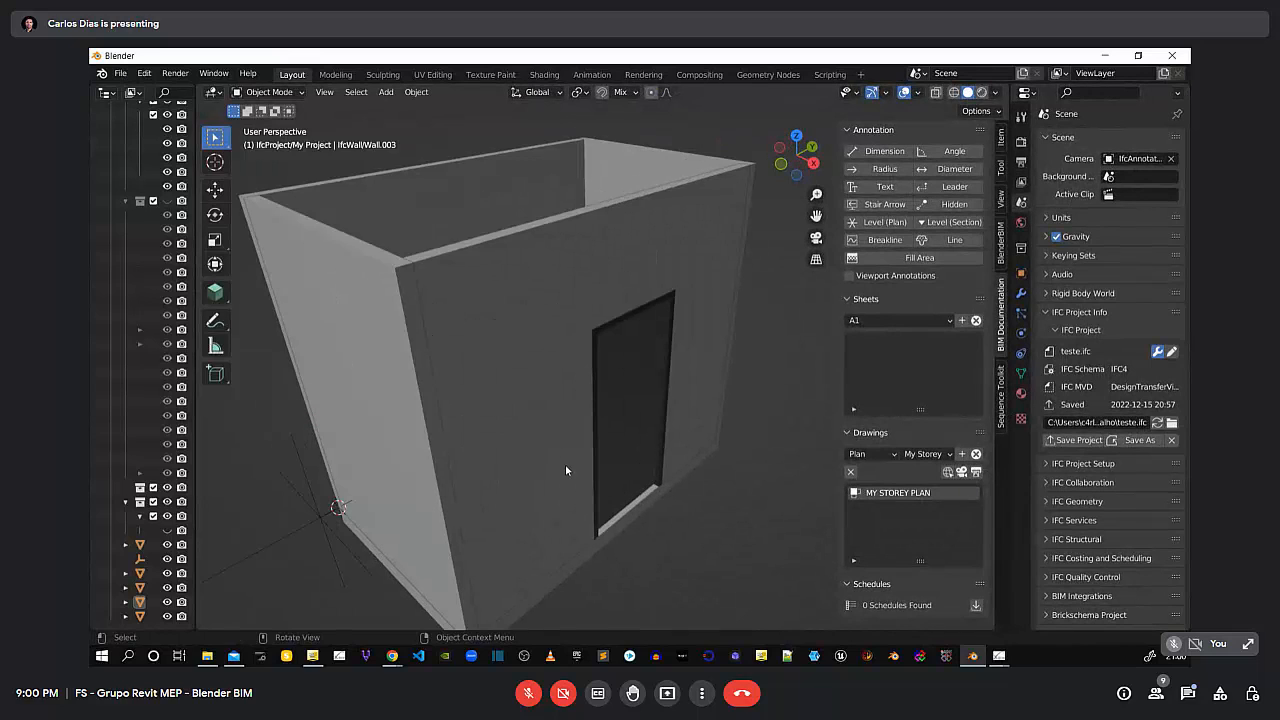
scroll(570, 465, "down", 4)
middle_click_drag(570, 466, 614, 484)
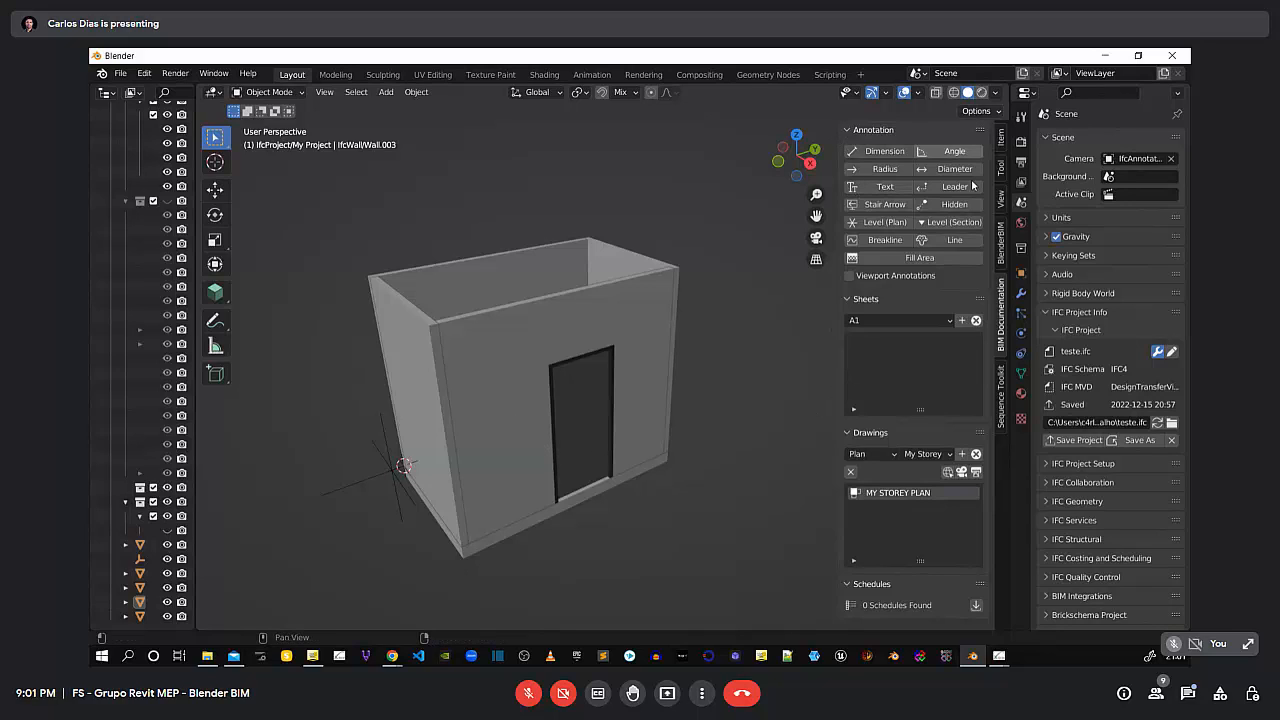
Widen the scene properties area and collapse the BIM Documentation sidebar to clear the 3D view
mouse_move(834, 385)
left_mouse_down()
mouse_move(710, 387)
mouse_move(753, 387)
left_mouse_up()
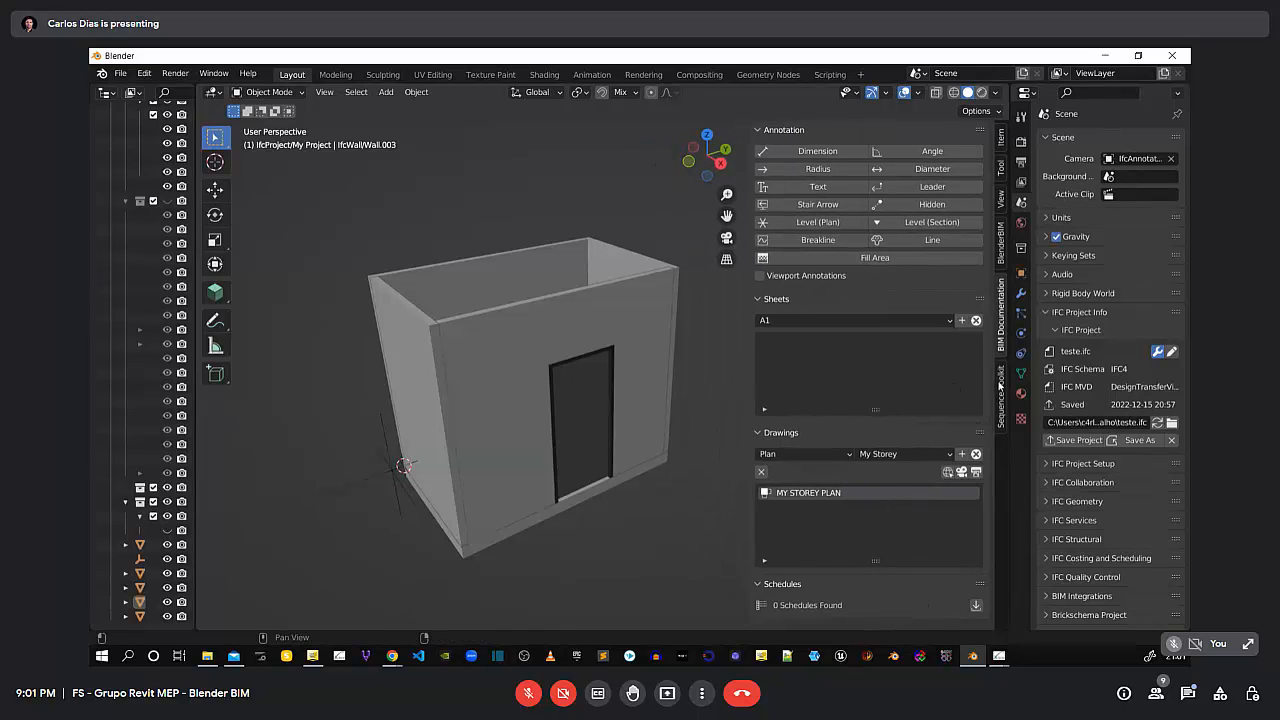
left_click_drag(1032, 385, 821, 385)
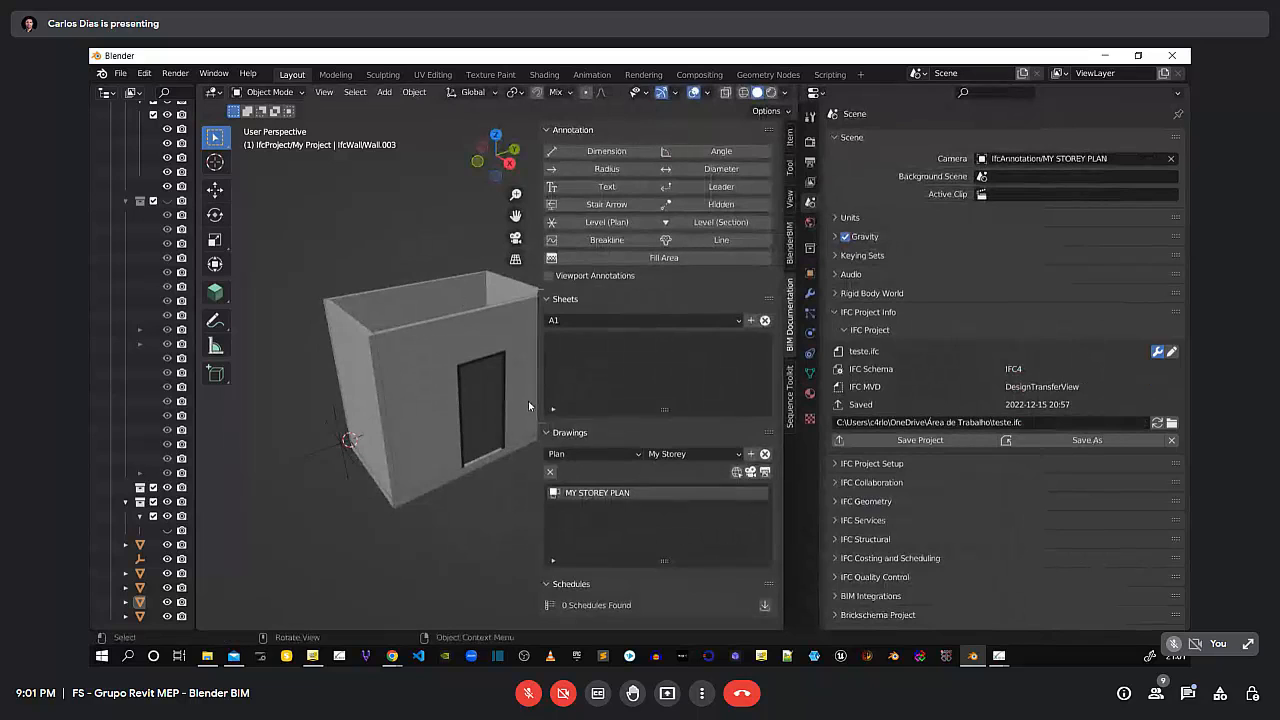
left_click_drag(538, 401, 762, 454)
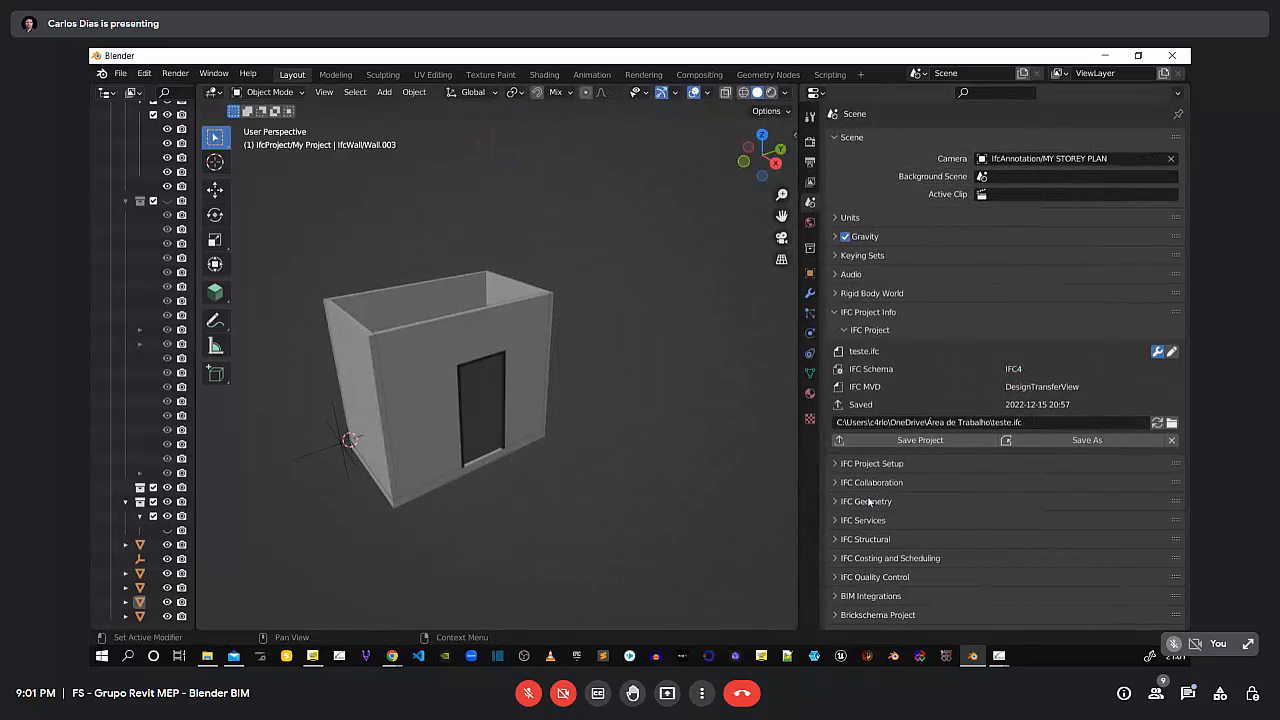
Expand the IFC Project Setup section and examine its IFC Classifications and IFC Documents settings
scroll(872, 500, "down", 1)
left_click(834, 450)
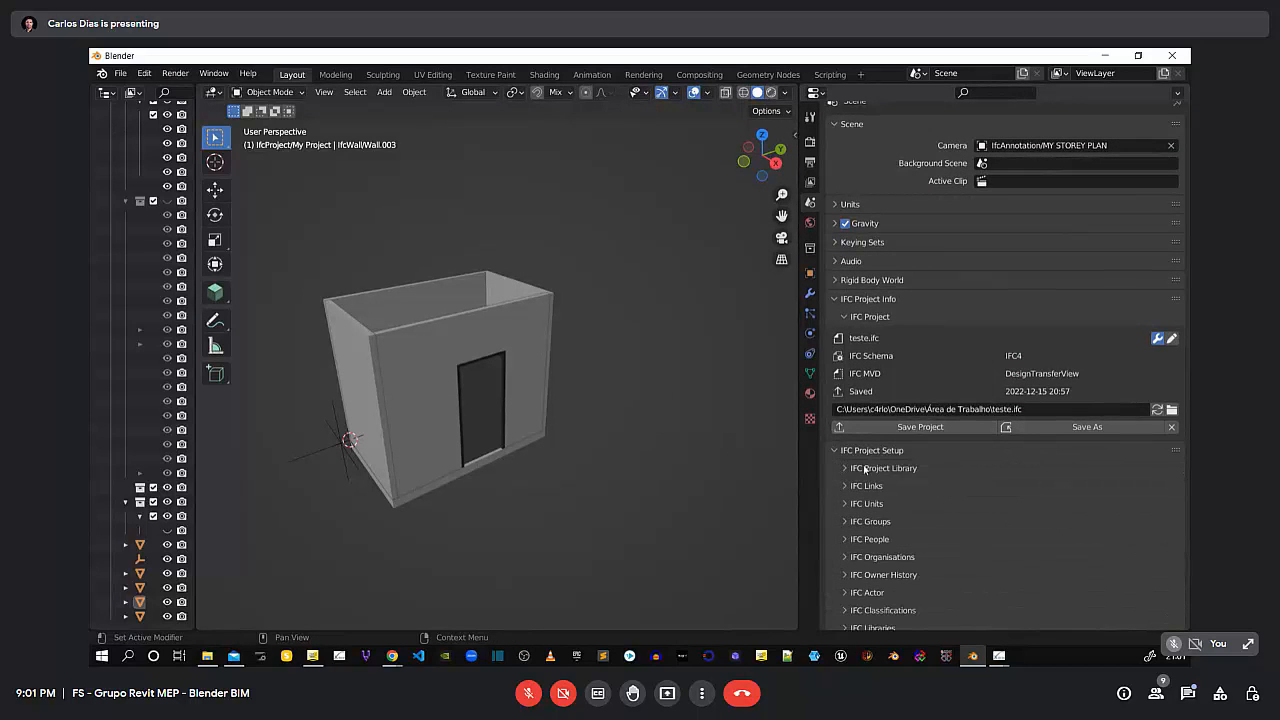
scroll(865, 420, "down", 5)
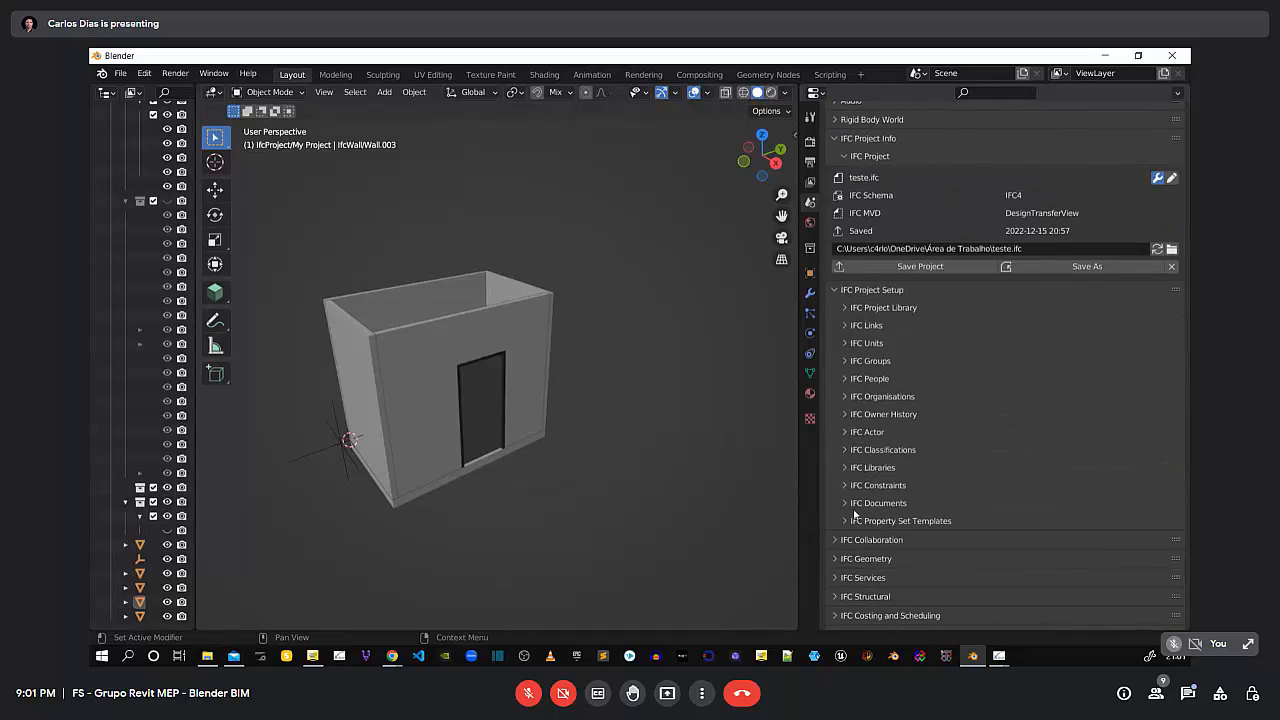
left_click(845, 453)
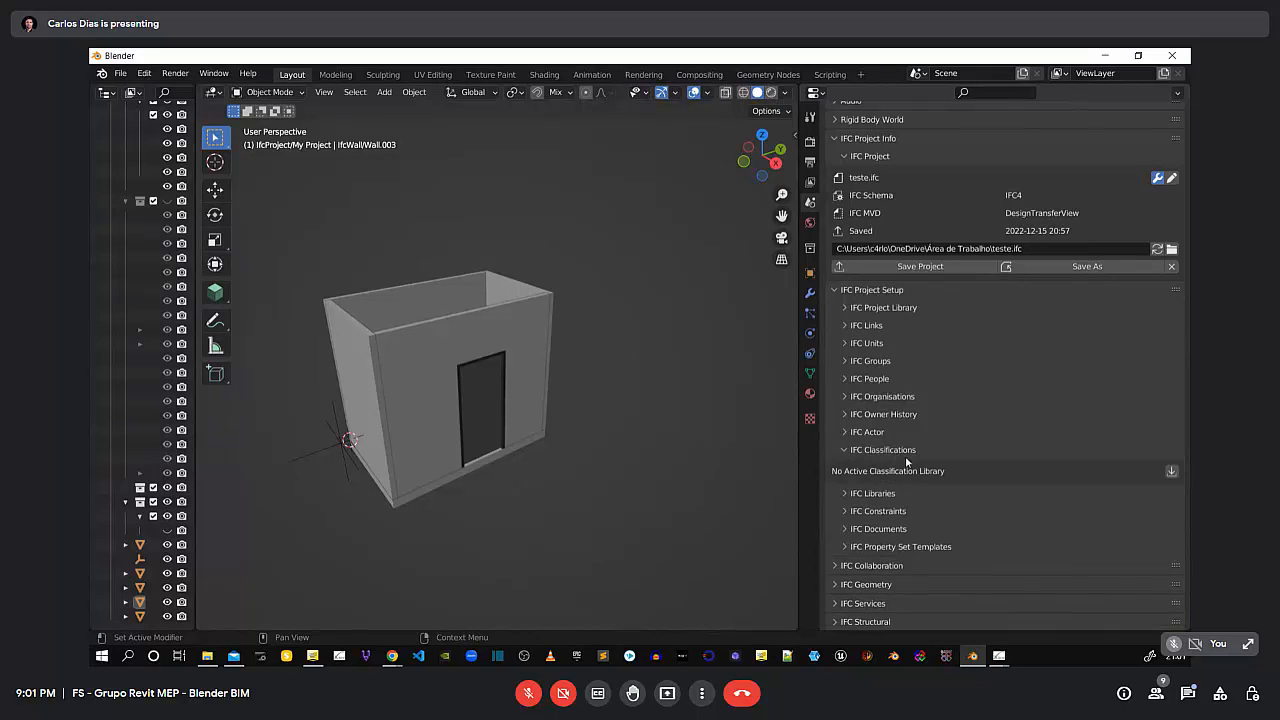
left_click(843, 450)
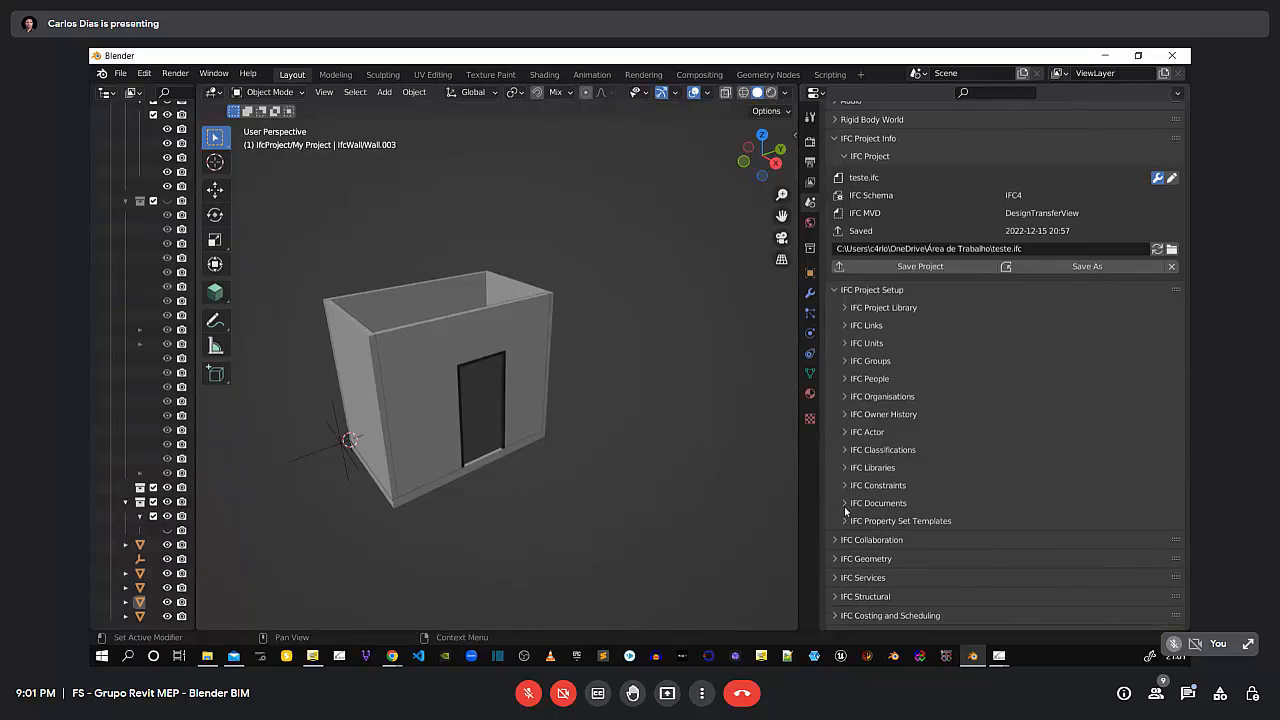
left_click(845, 504)
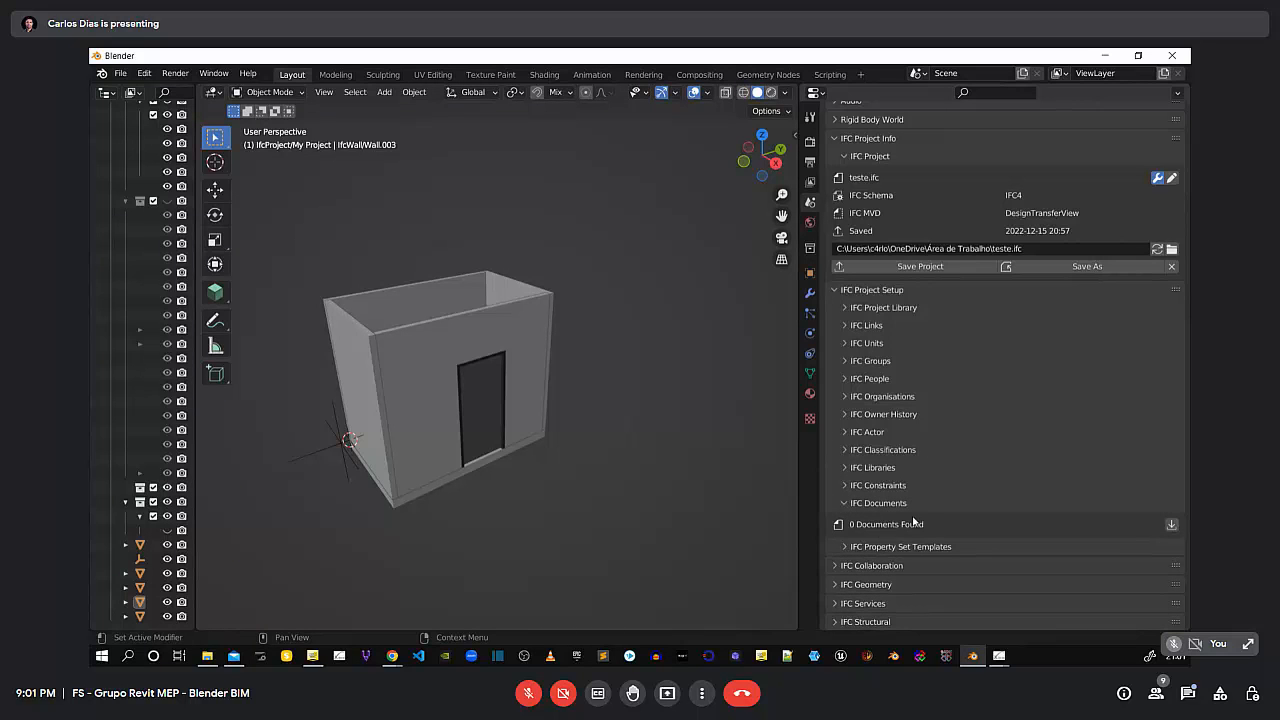
Select the door and add a new library to the project's IFC Libraries
left_click(494, 407)
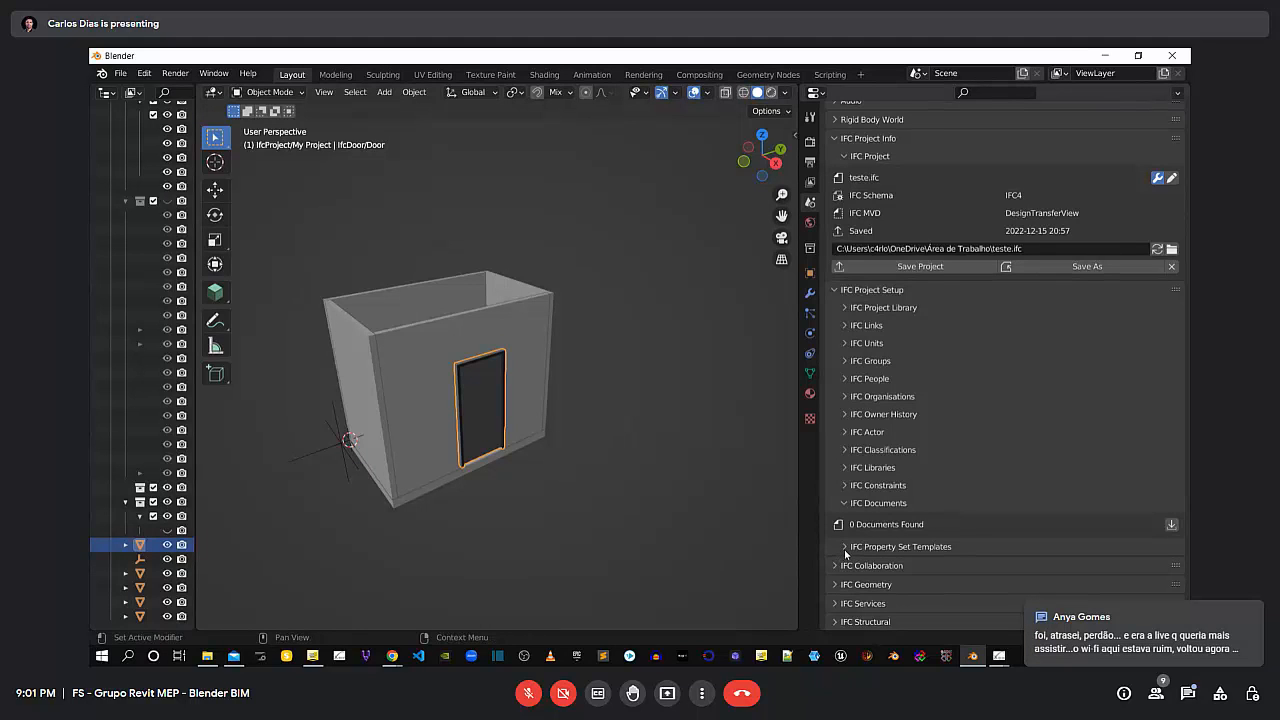
left_click(845, 467)
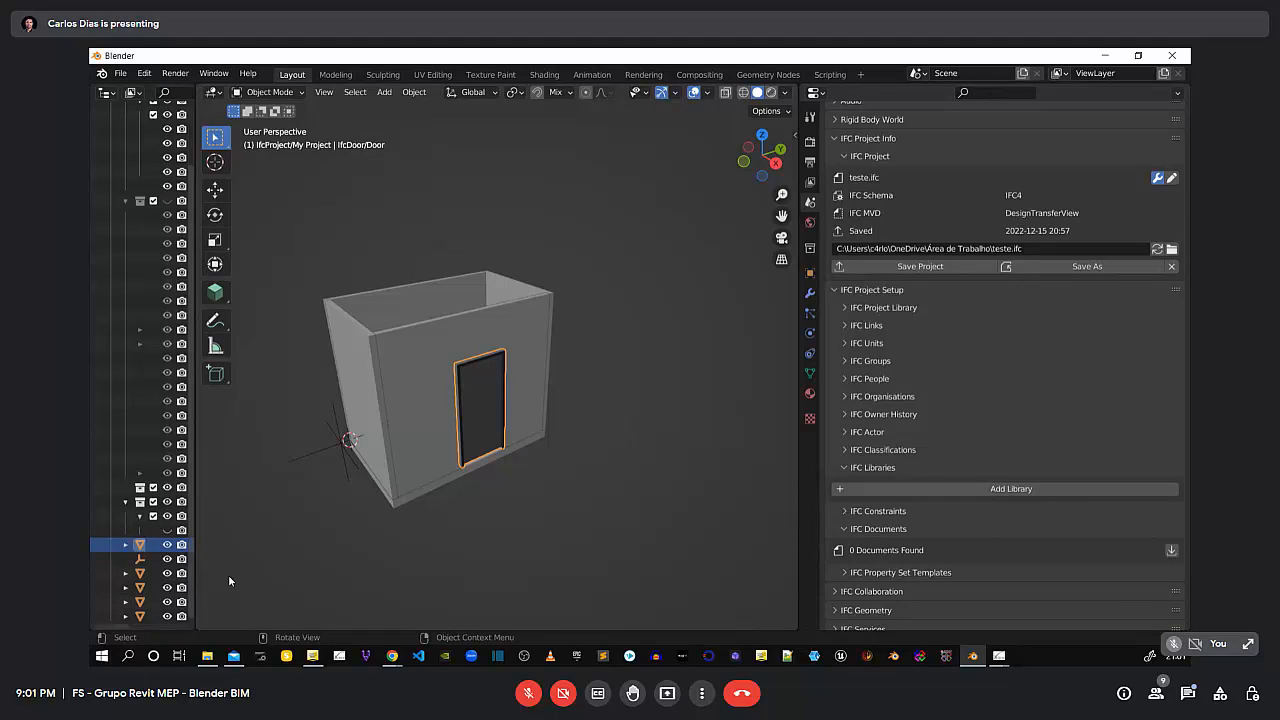
left_click(1029, 491)
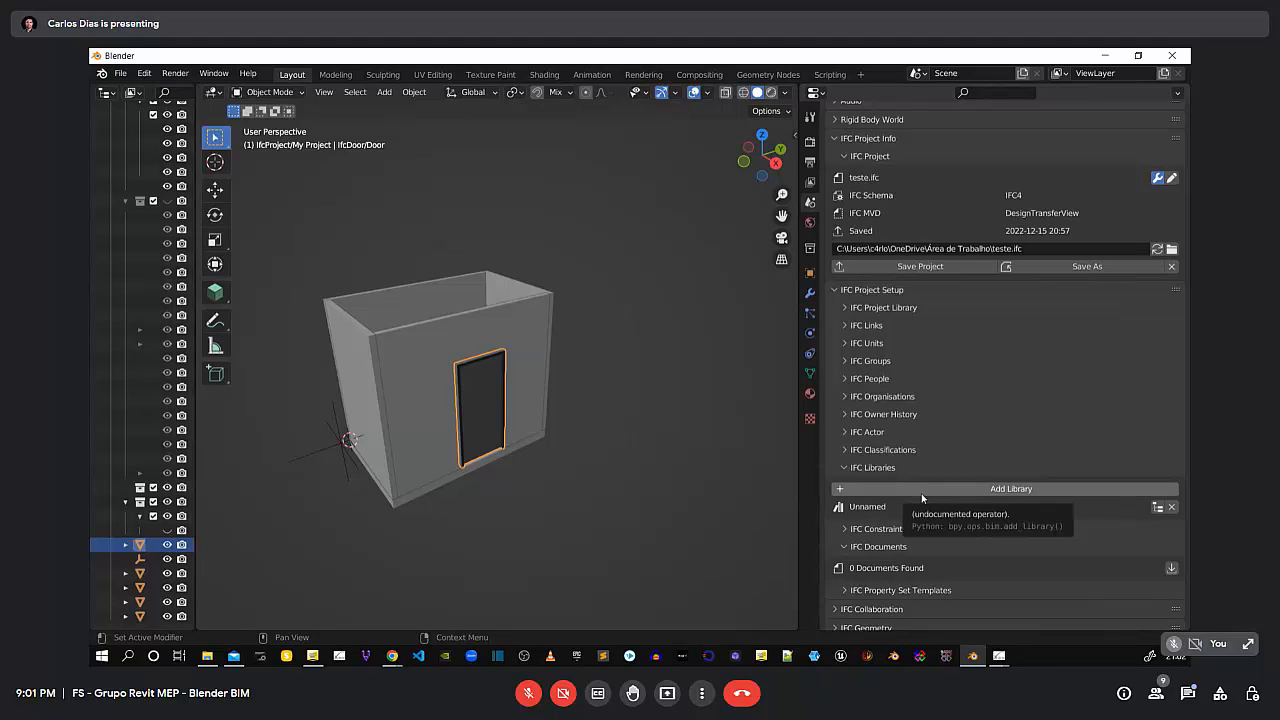
left_click(845, 468)
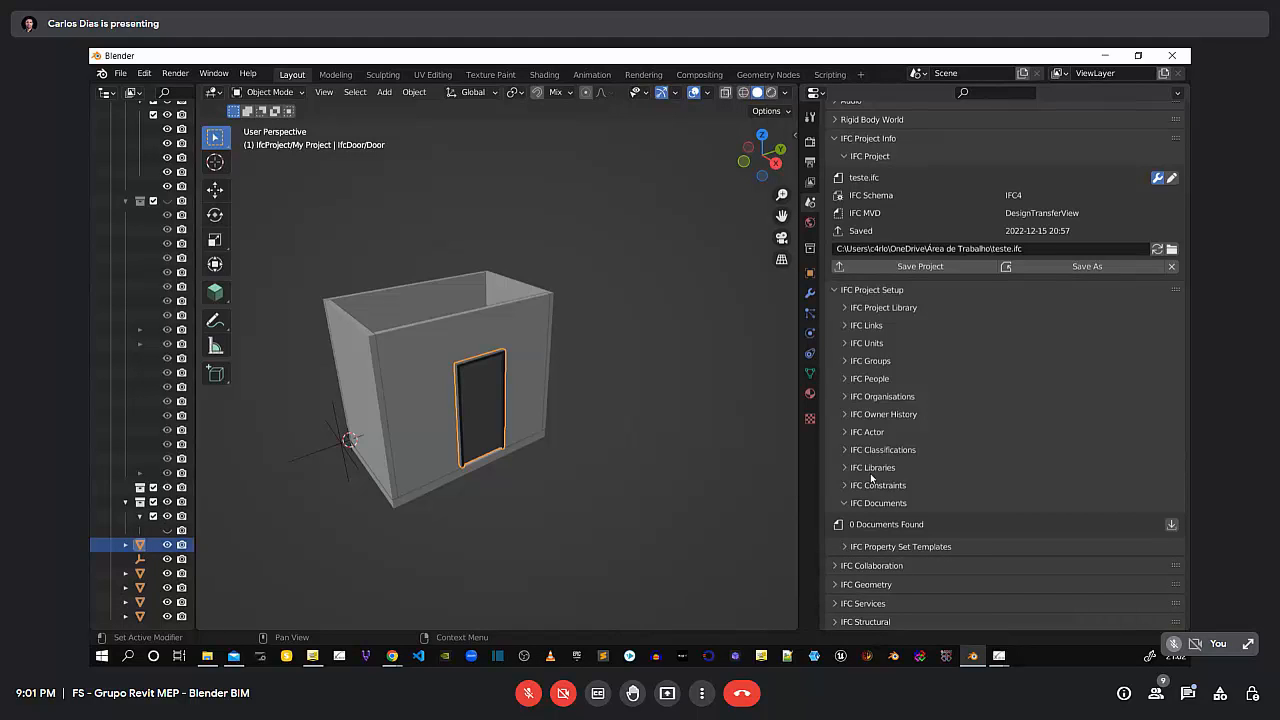
Examine the project's IFC Units list and the IFC Links settings, and clear the door selection
left_click(849, 343)
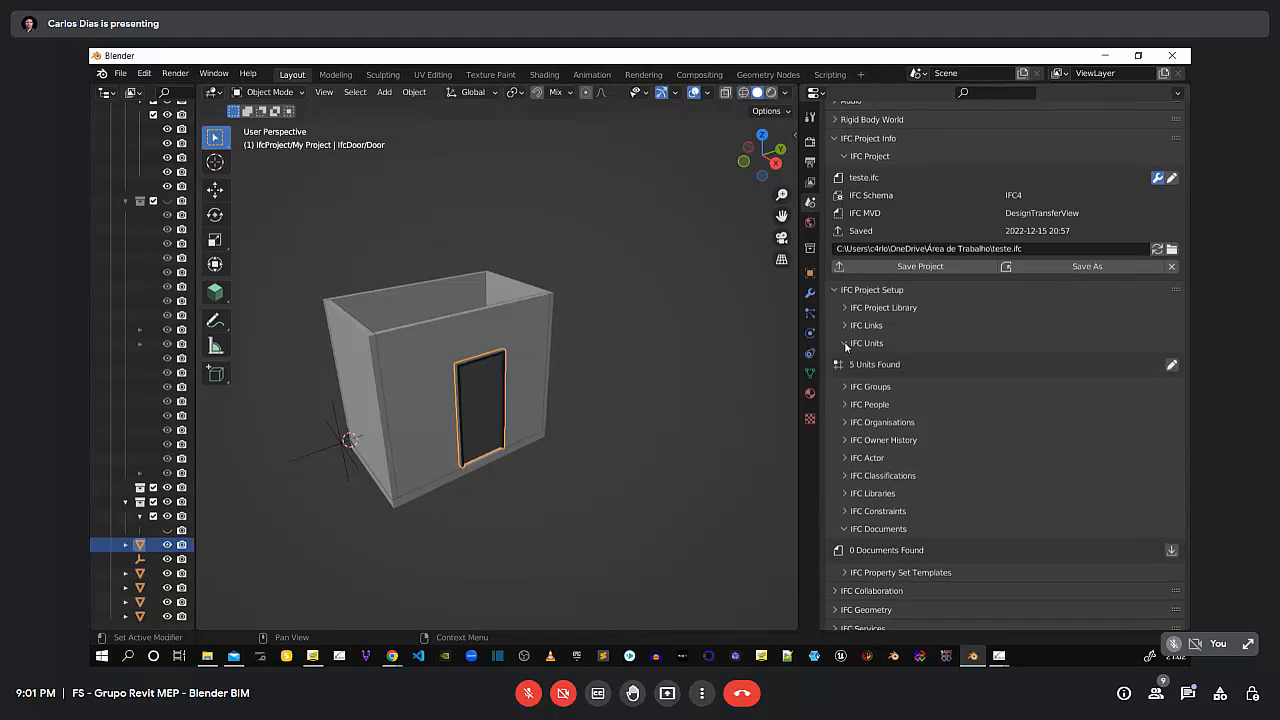
left_click(1172, 364)
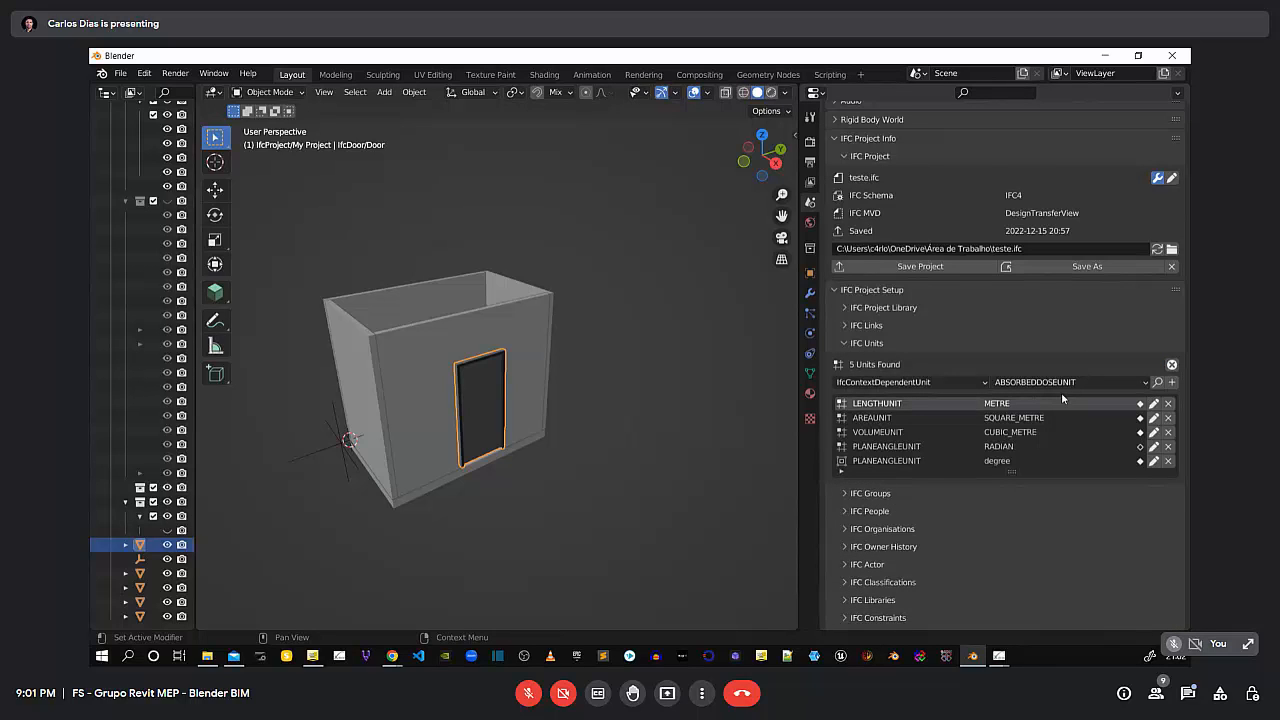
left_click(1172, 365)
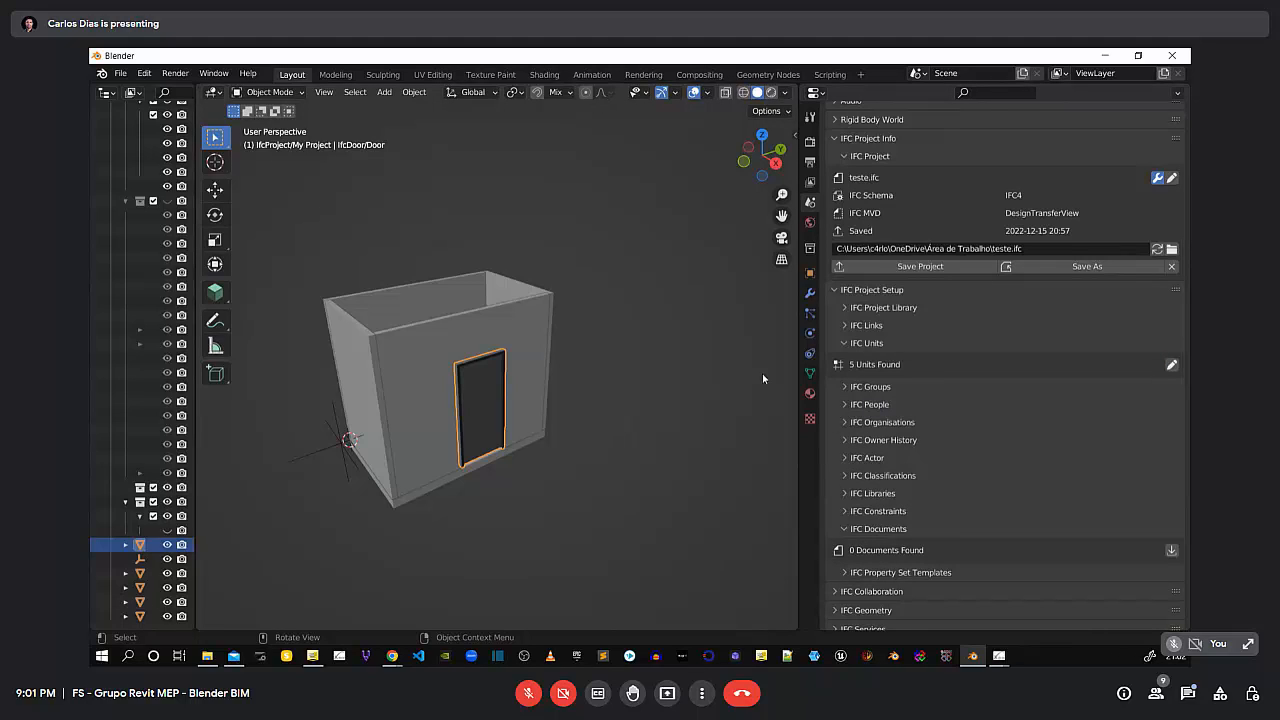
left_click(845, 328)
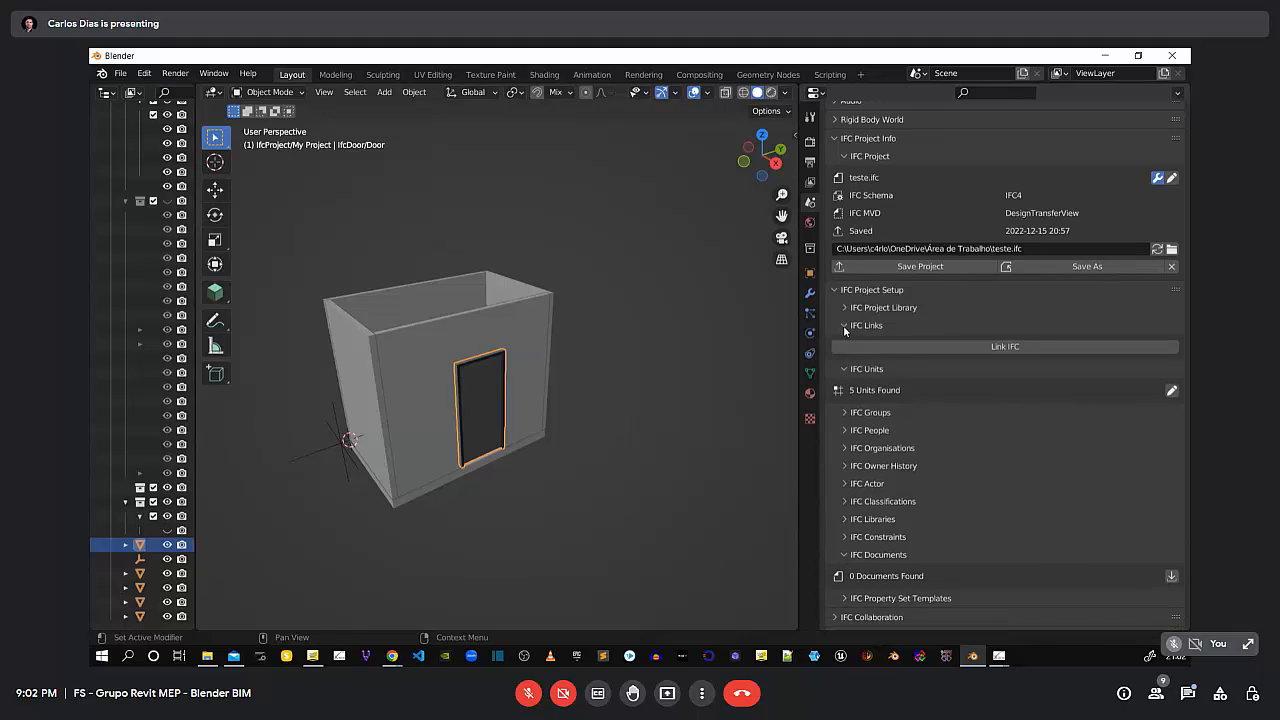
left_click(845, 327)
left_click(843, 344)
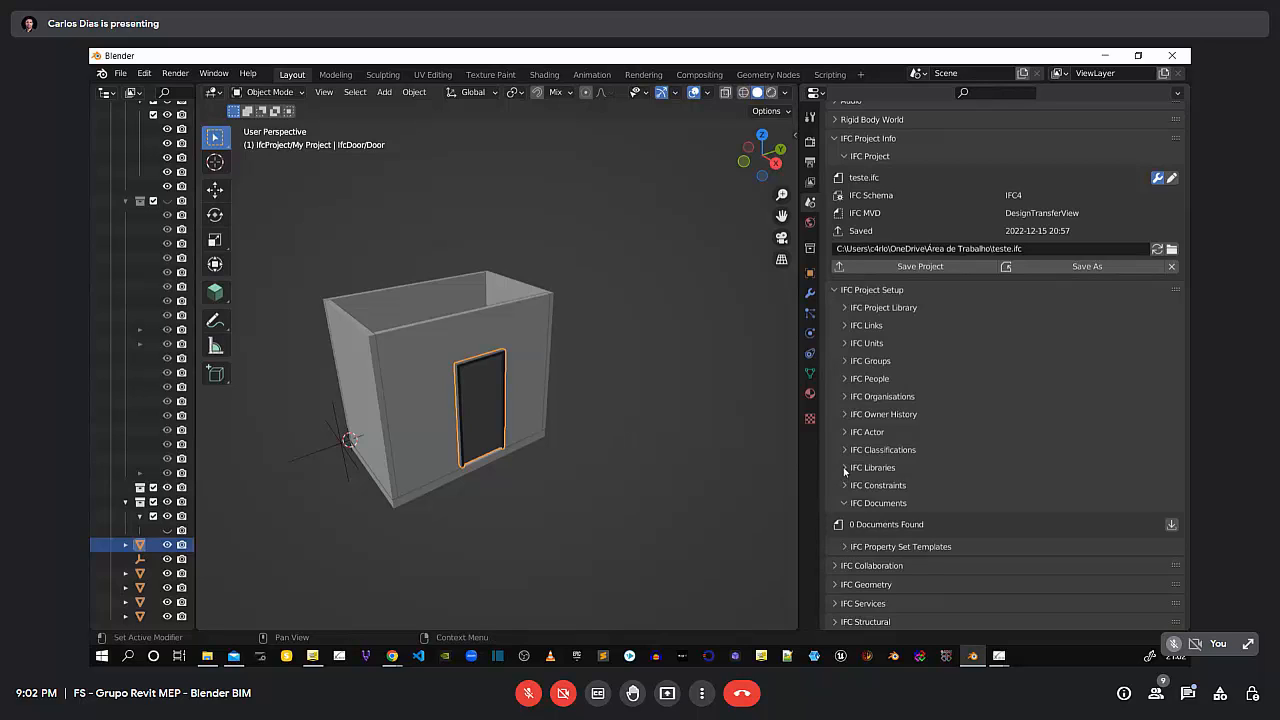
left_click(602, 377)
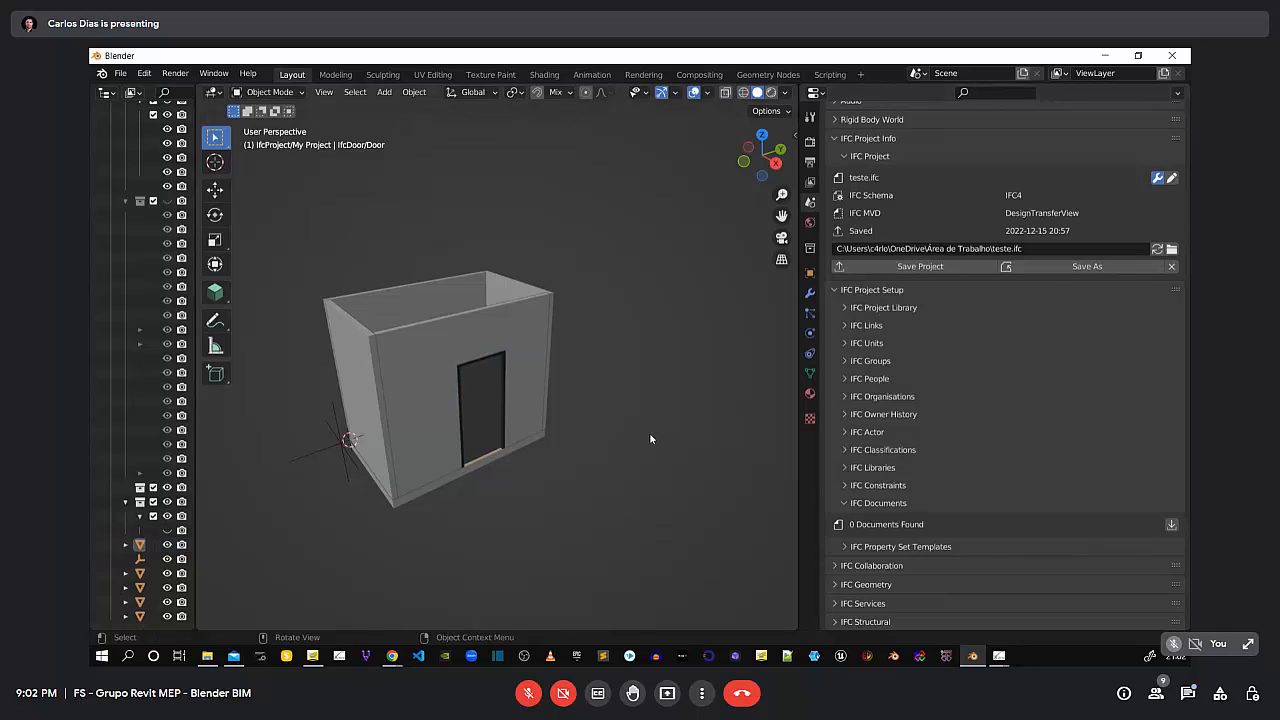
Examine the subsections of IFC Geometry, including IFC Georeferencing, and collapse the section again
scroll(936, 462, "down", 3)
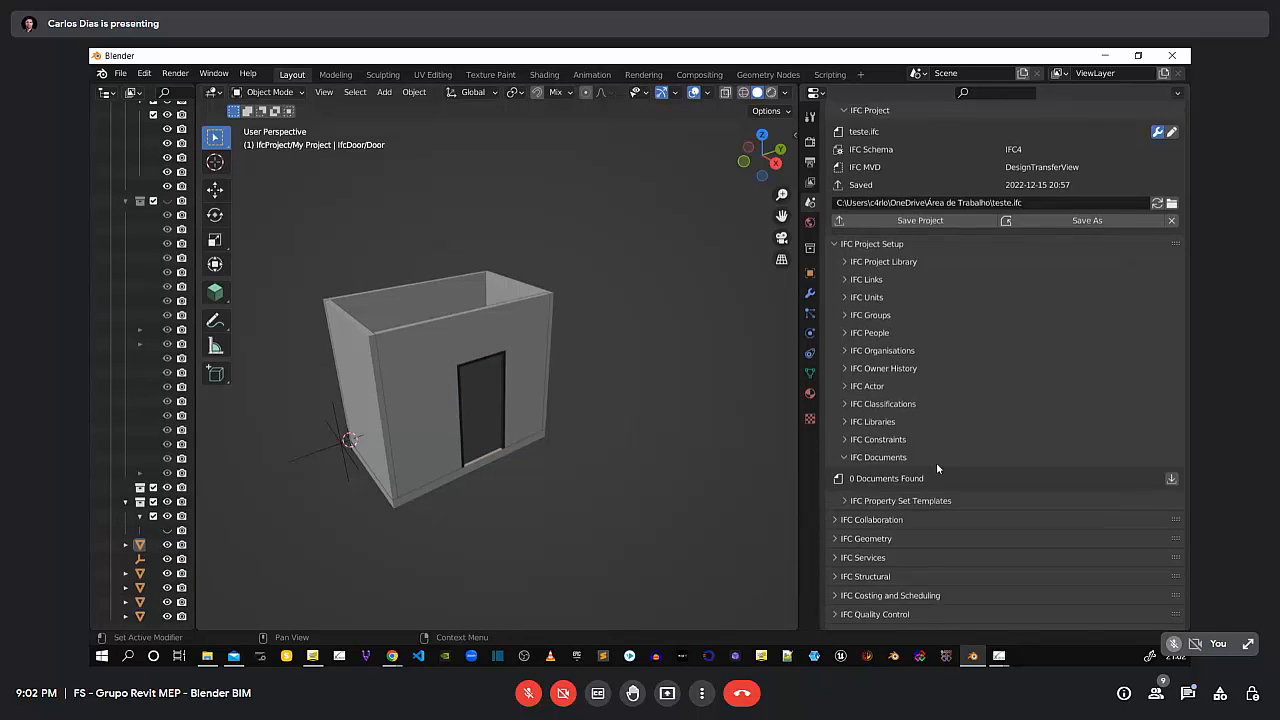
left_click(835, 488)
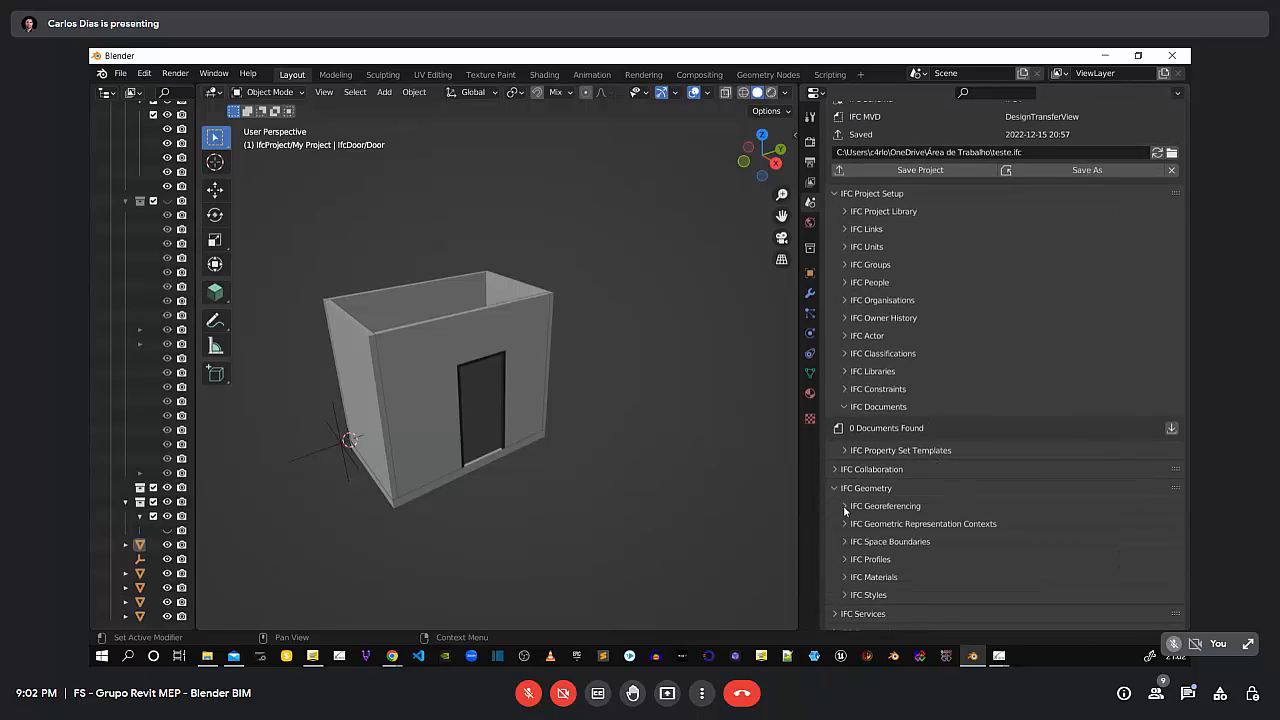
left_click(844, 507)
left_click(844, 507)
scroll(843, 505, "down", 3)
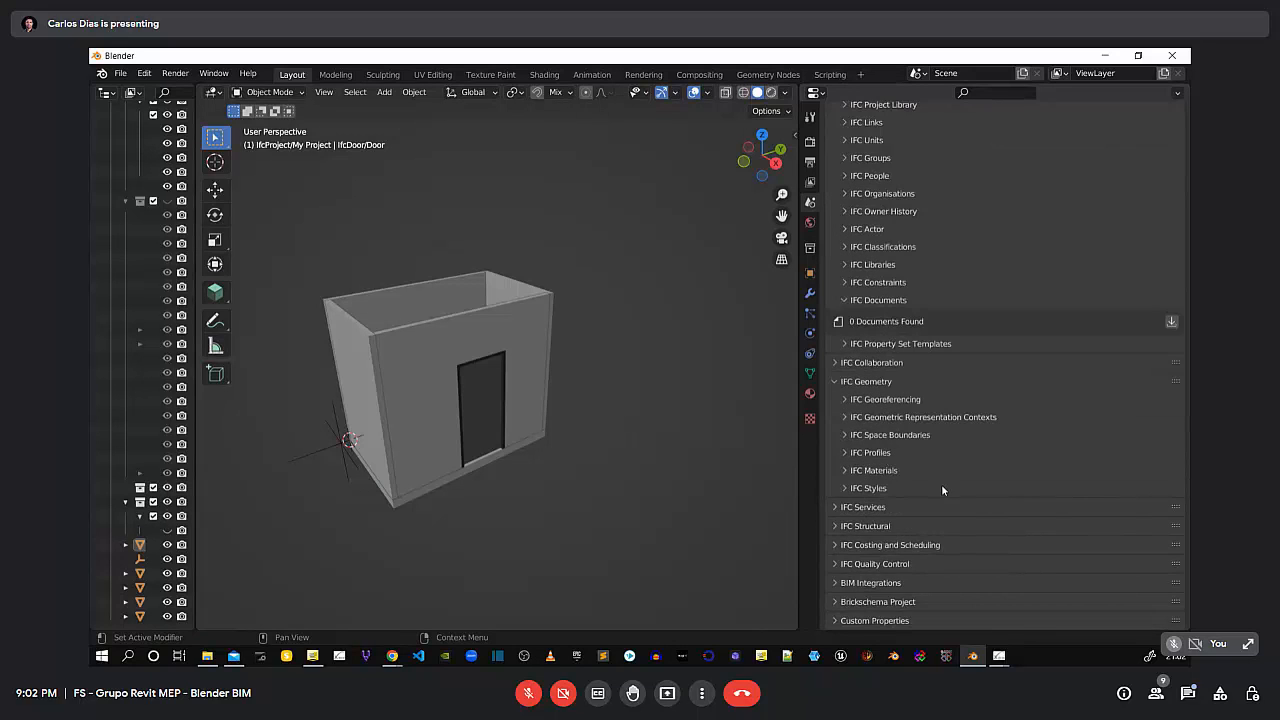
left_click(833, 382)
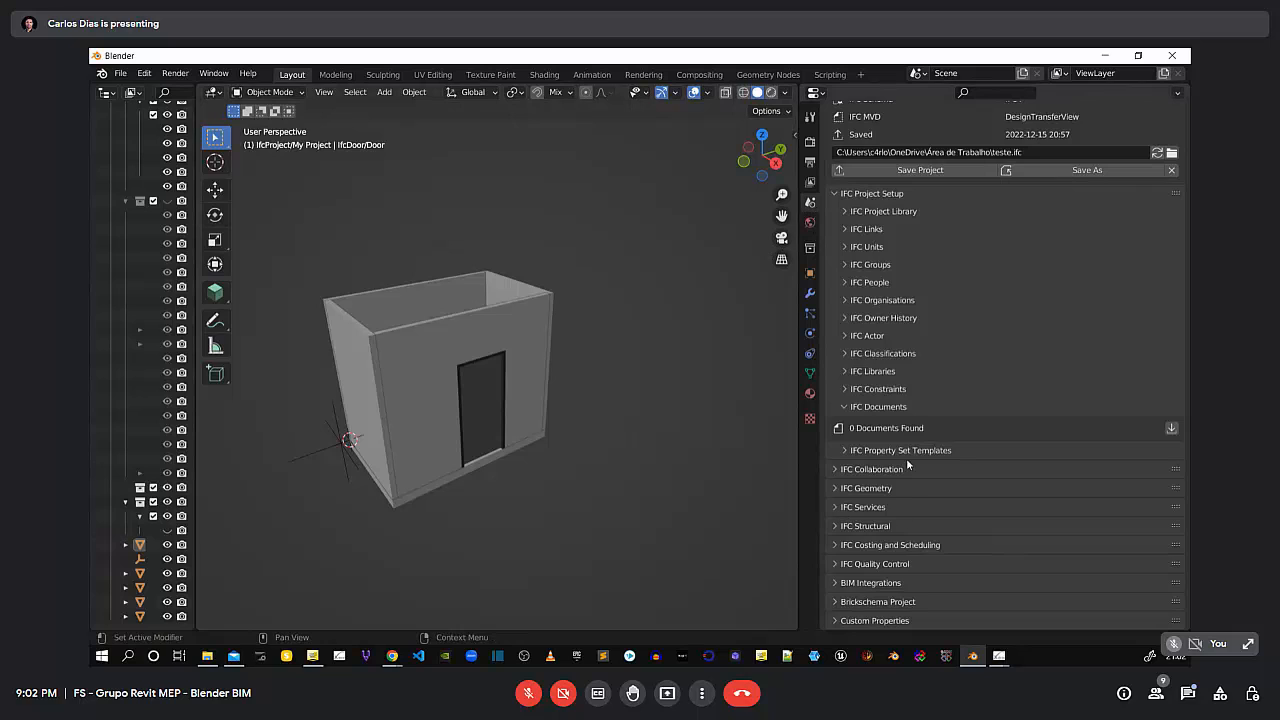
Collapse the IFC Project Setup and Scene sections to leave a compact overview of the scene properties
scroll(908, 462, "up", 3)
left_click(833, 308)
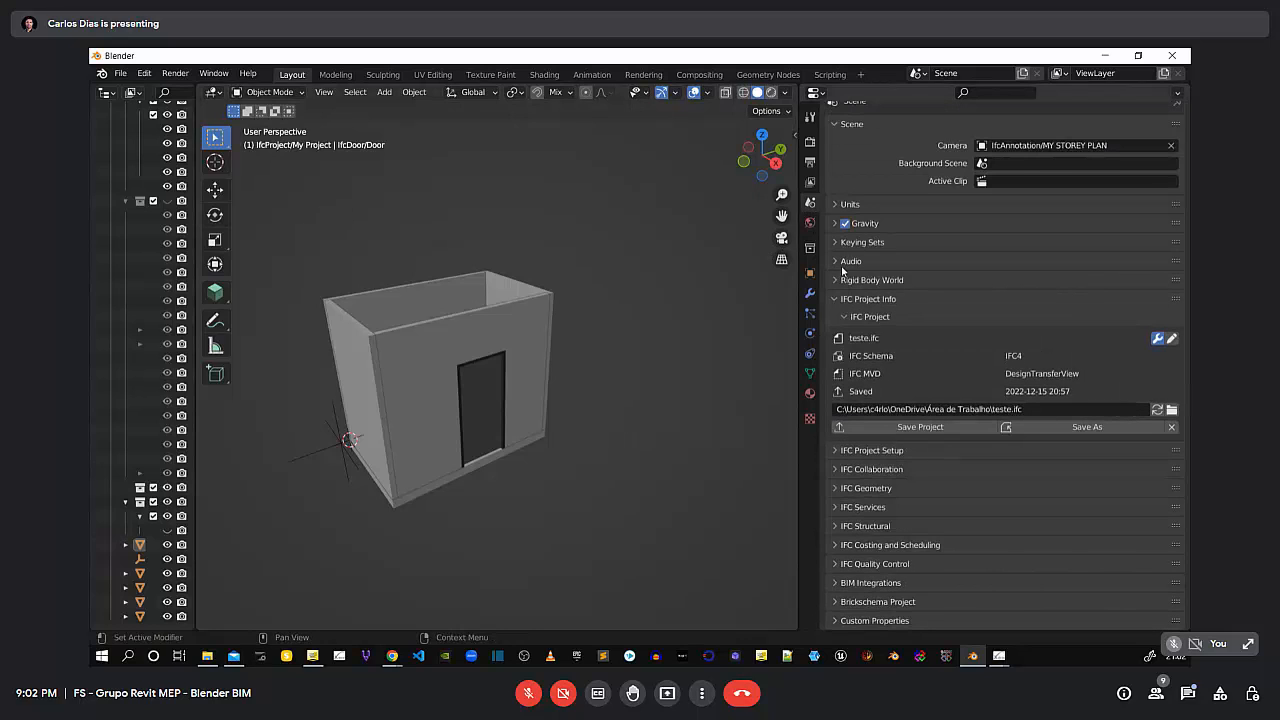
scroll(892, 276, "up", 1)
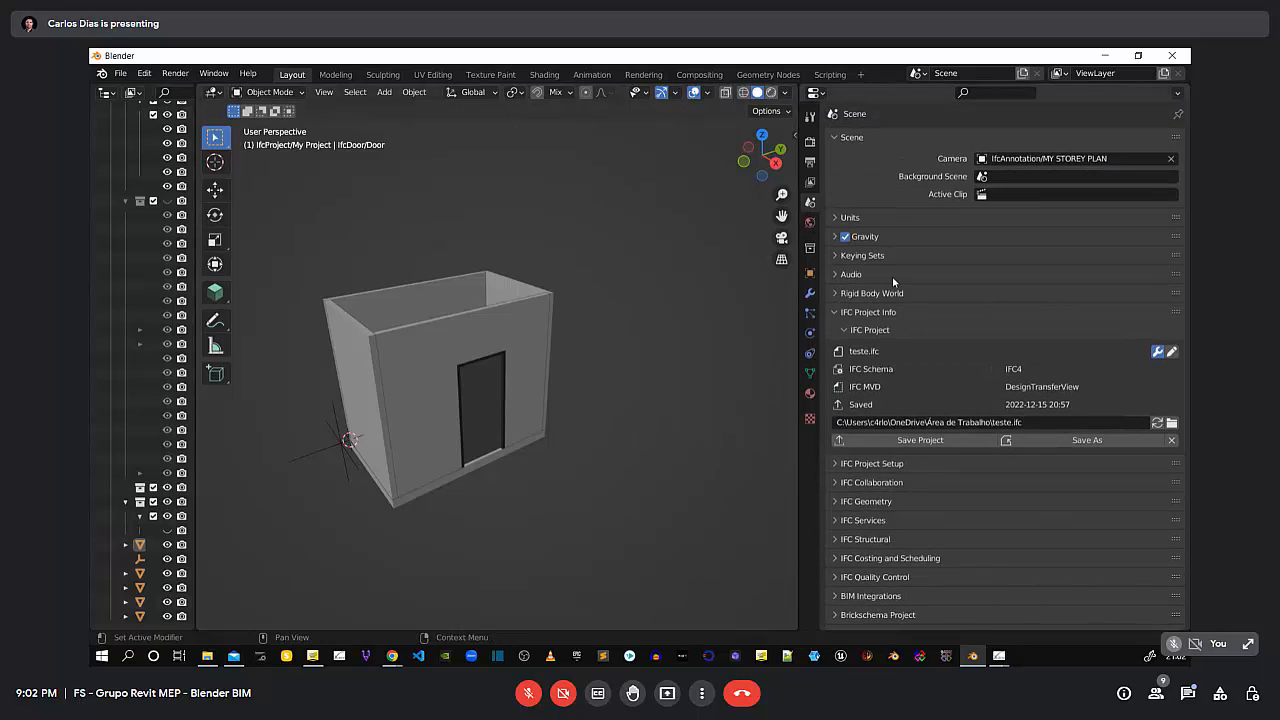
left_click(834, 137)
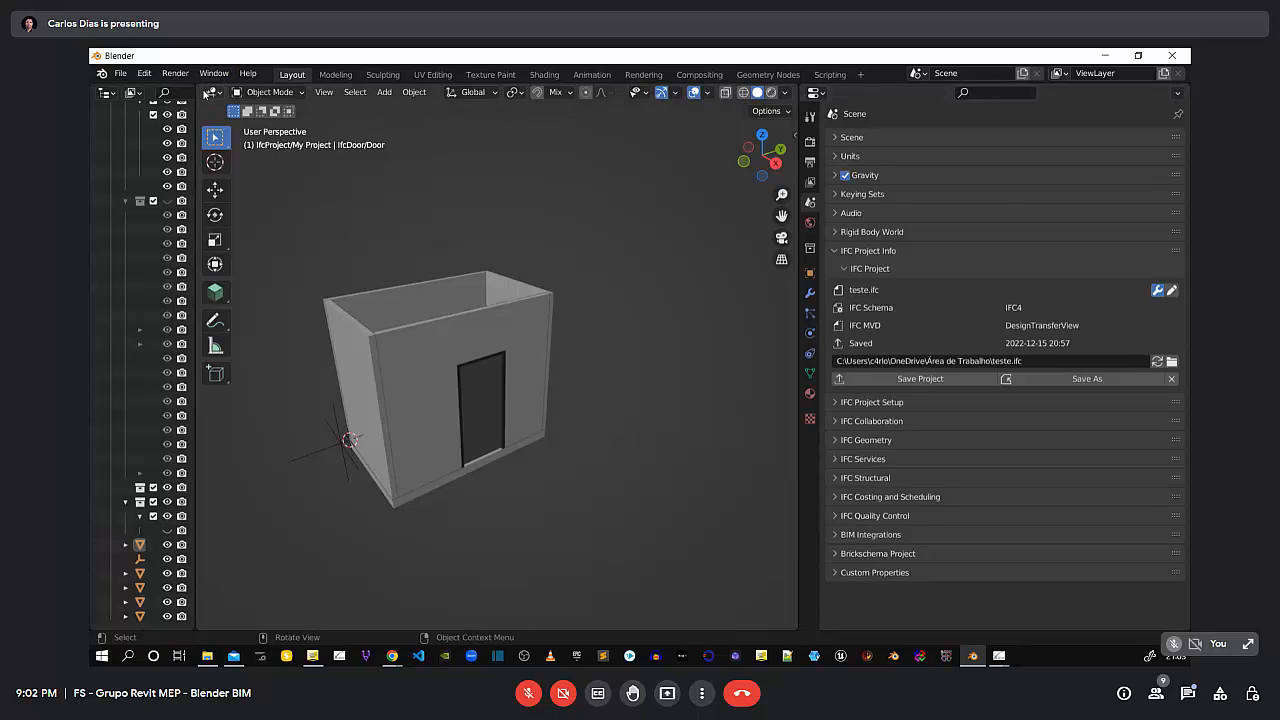
Split a new area off below the 3D viewport, make it a taller Python Console, and enlarge its text
left_click_drag(200, 88, 220, 556)
left_click(251, 563)
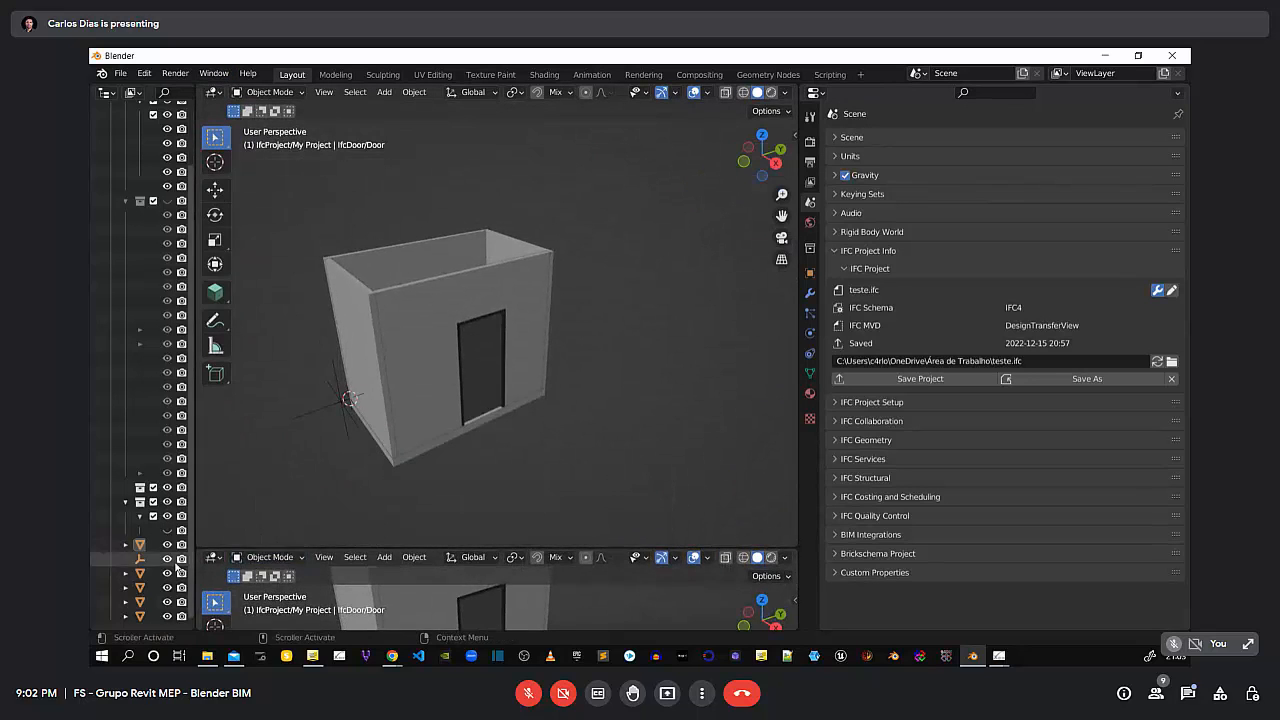
left_click(212, 558)
left_click(274, 540)
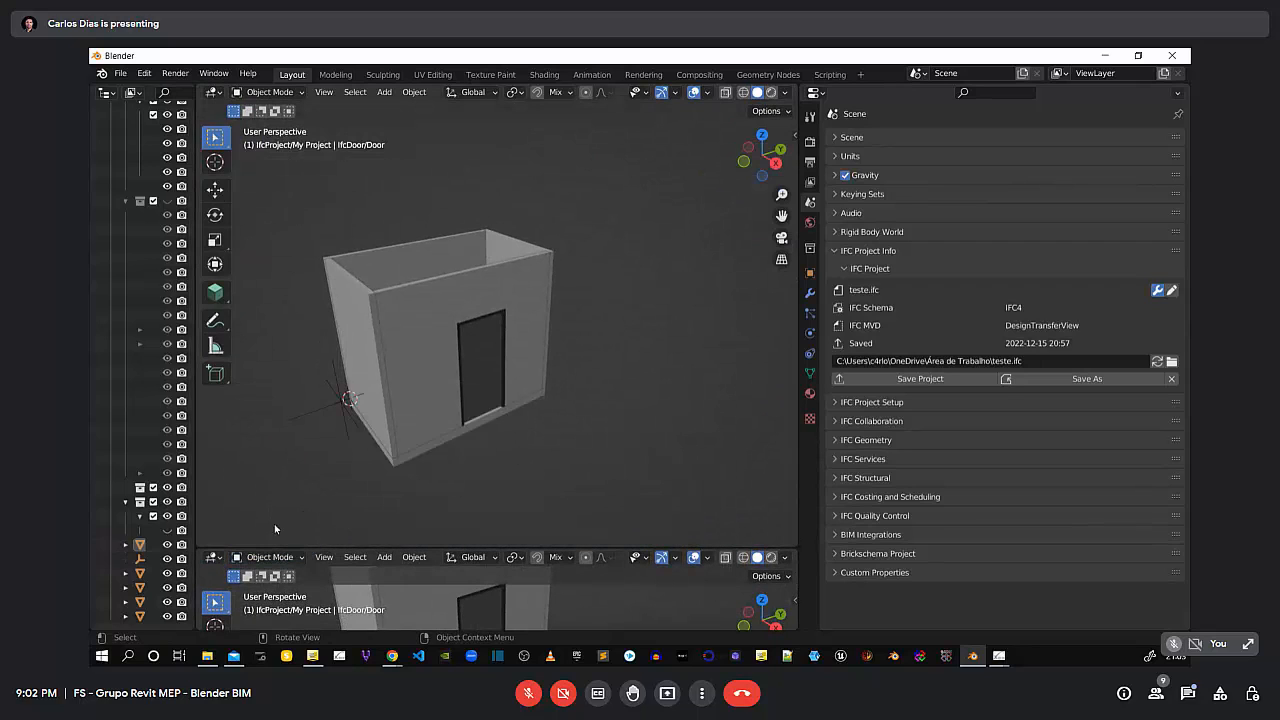
left_click(212, 557)
left_click(503, 430)
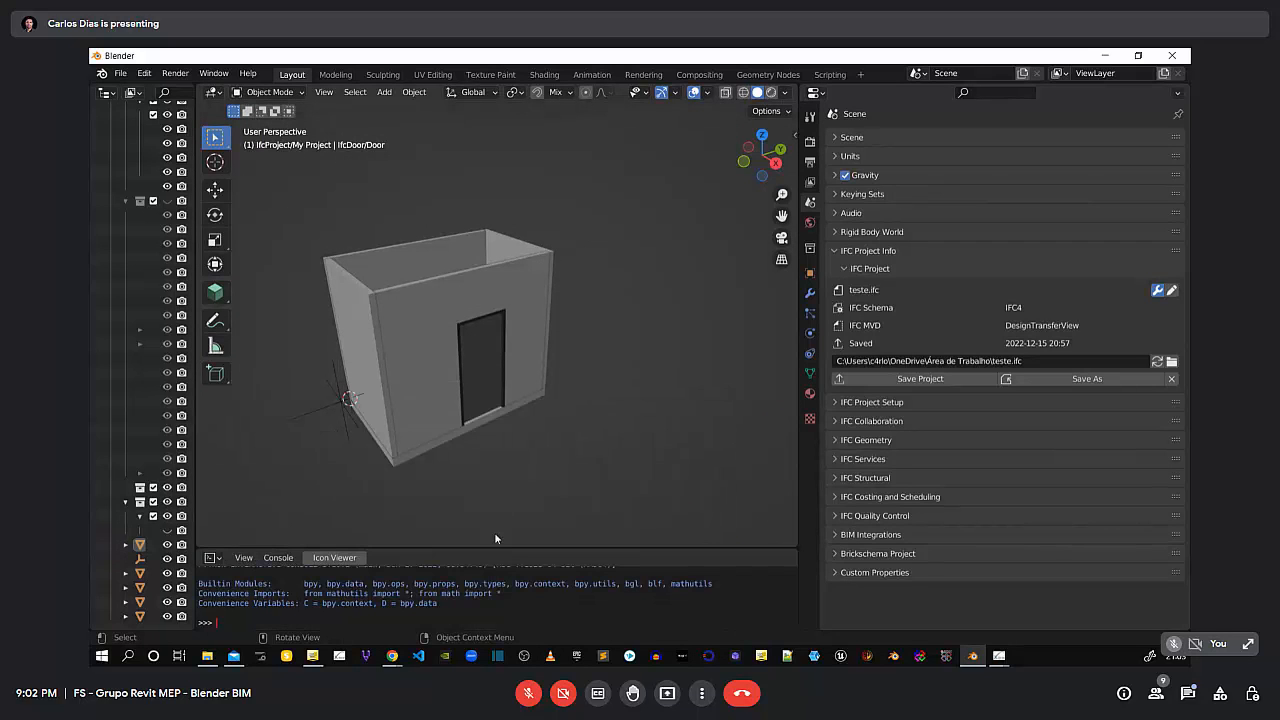
left_click_drag(497, 549, 514, 448)
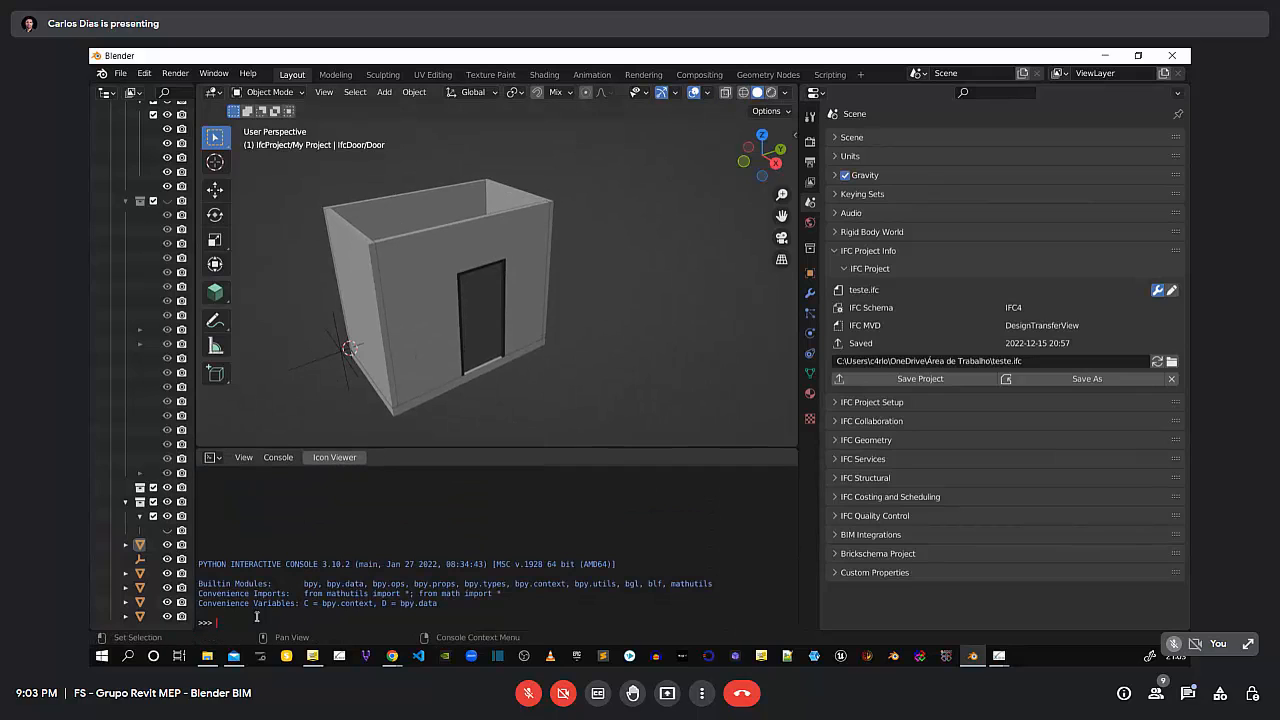
scroll(255, 624, "up", 5, "ctrl")
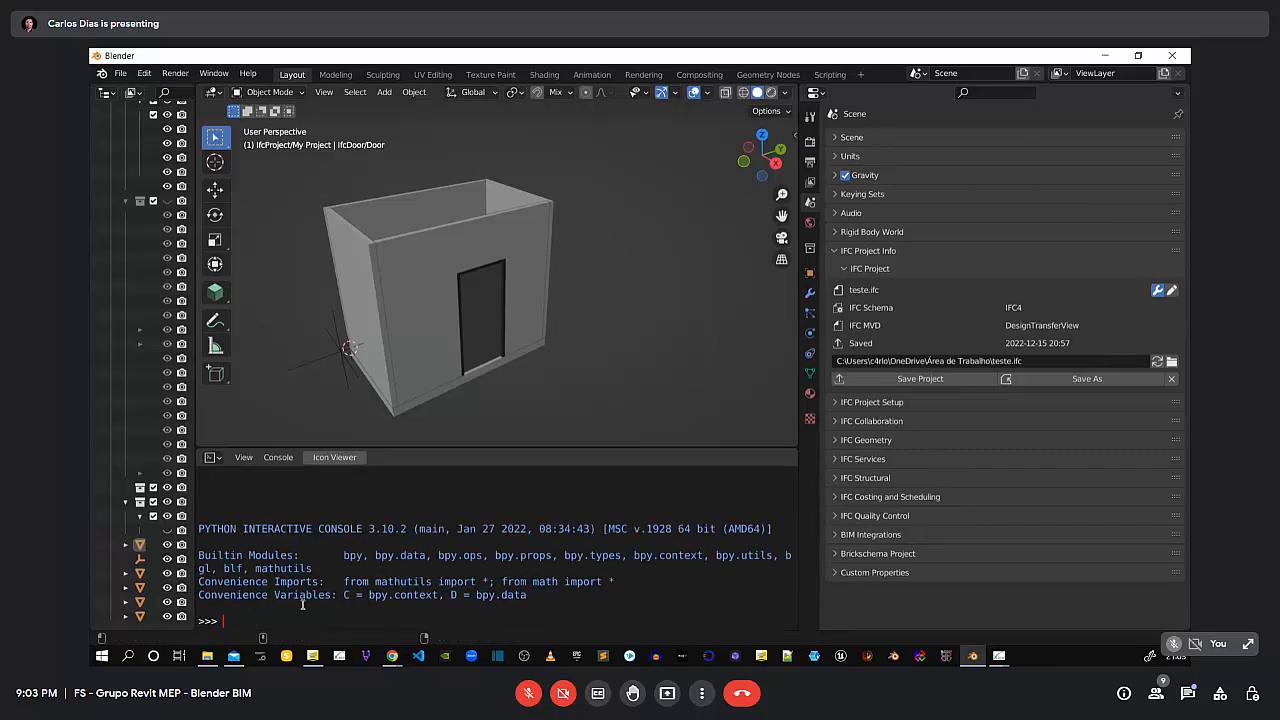
Import the ifcopenshell module in the Python console
type("impo")
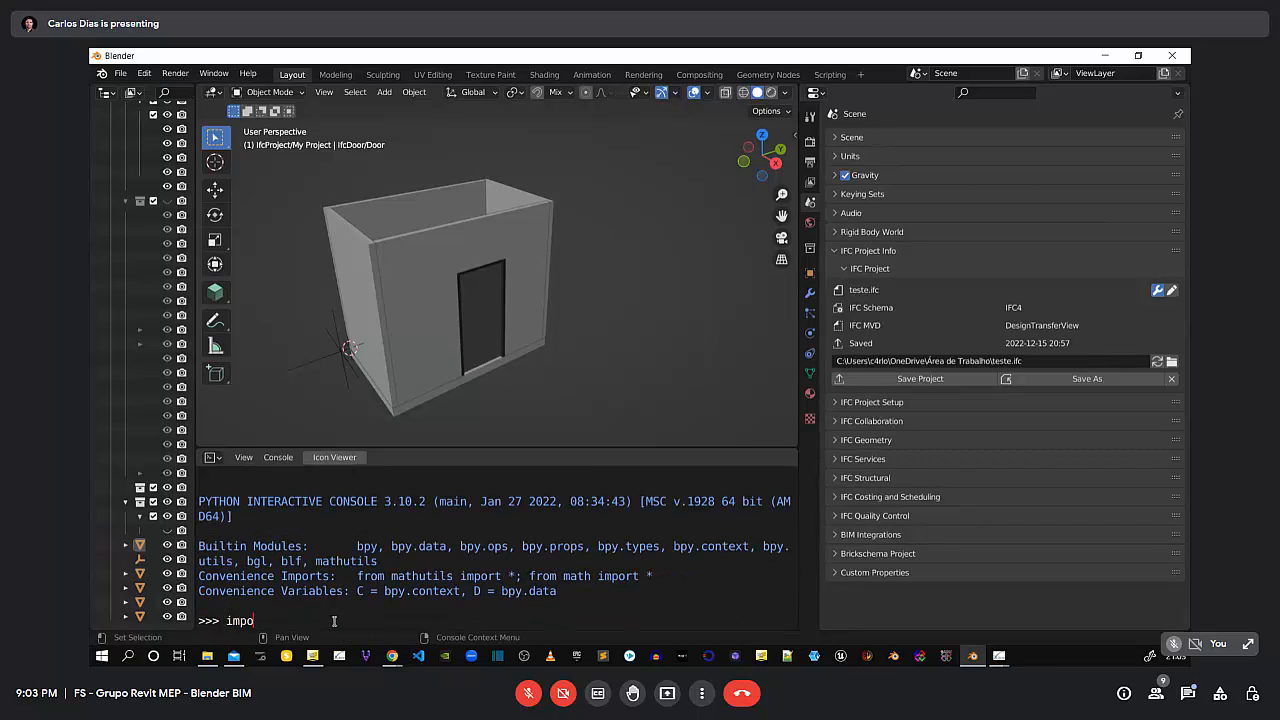
type("rt ifcopenshell")
key("Return")
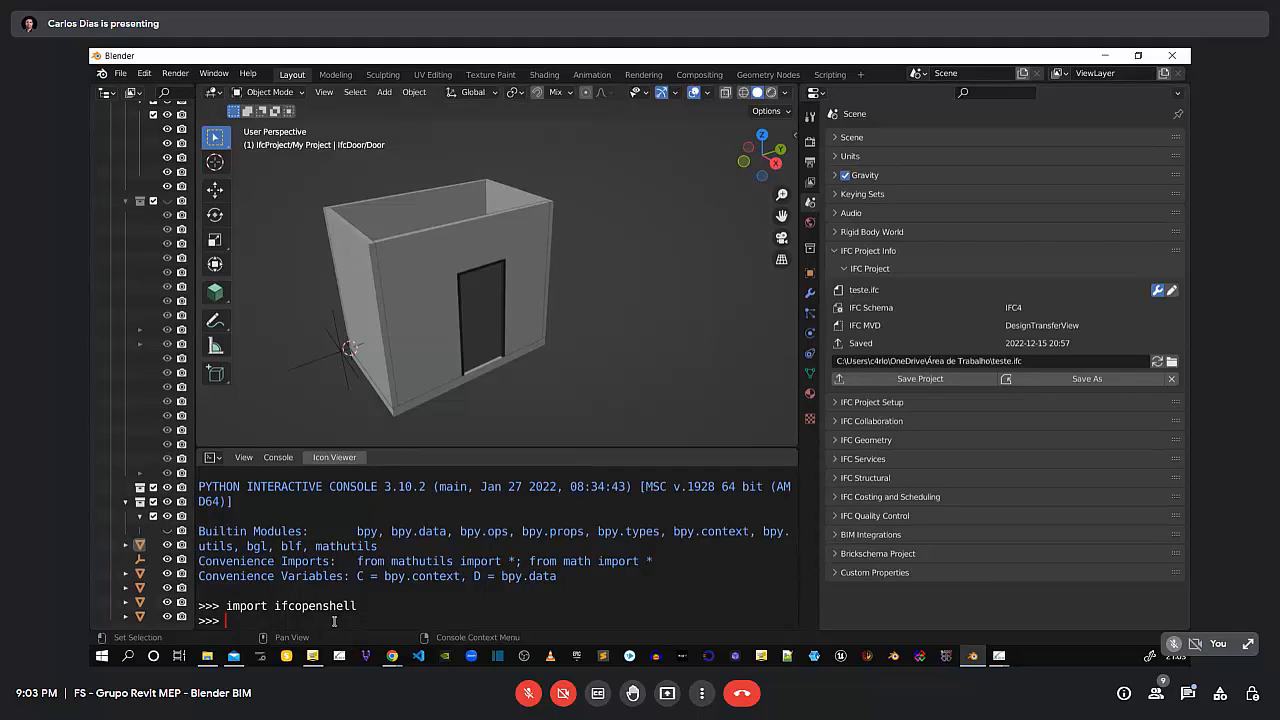
Import IfcStore from blenderbim.bim.ifc in the Python console
type("for")
key("BackSpace")
key("BackSpace")
key("BackSpace")
type("from blenderbim")
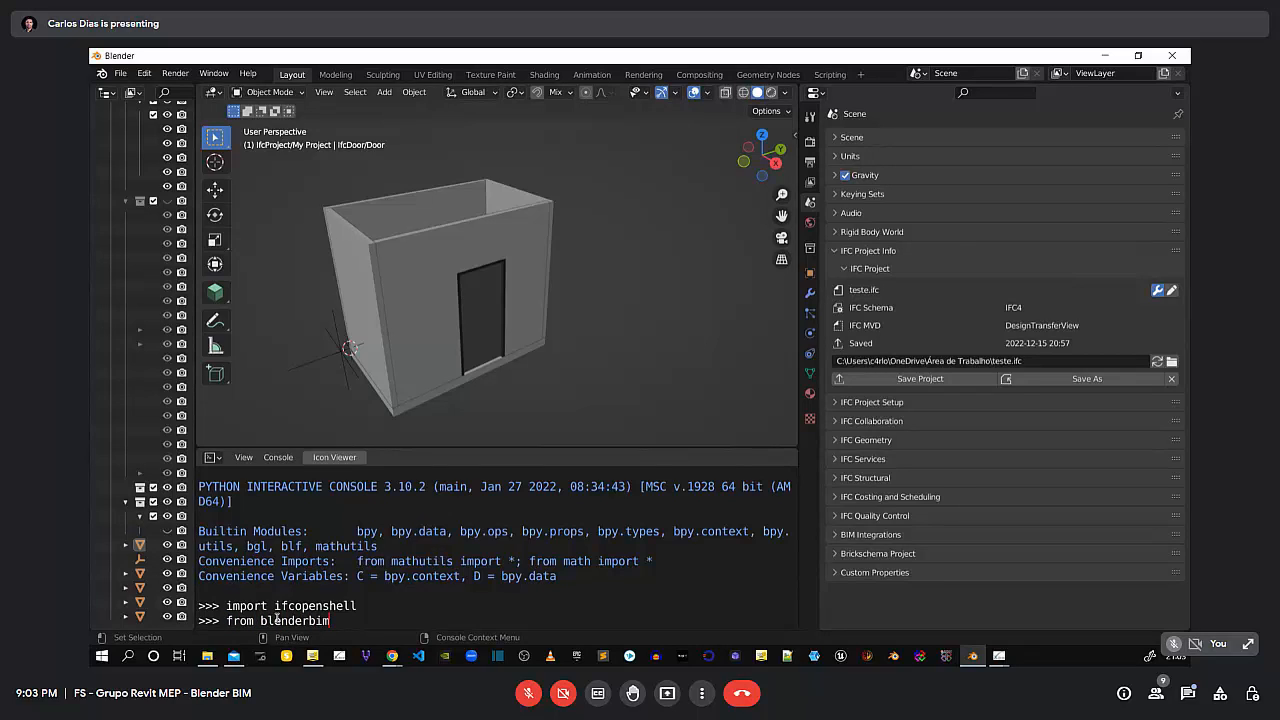
type(".bim.ifc import IfcStore")
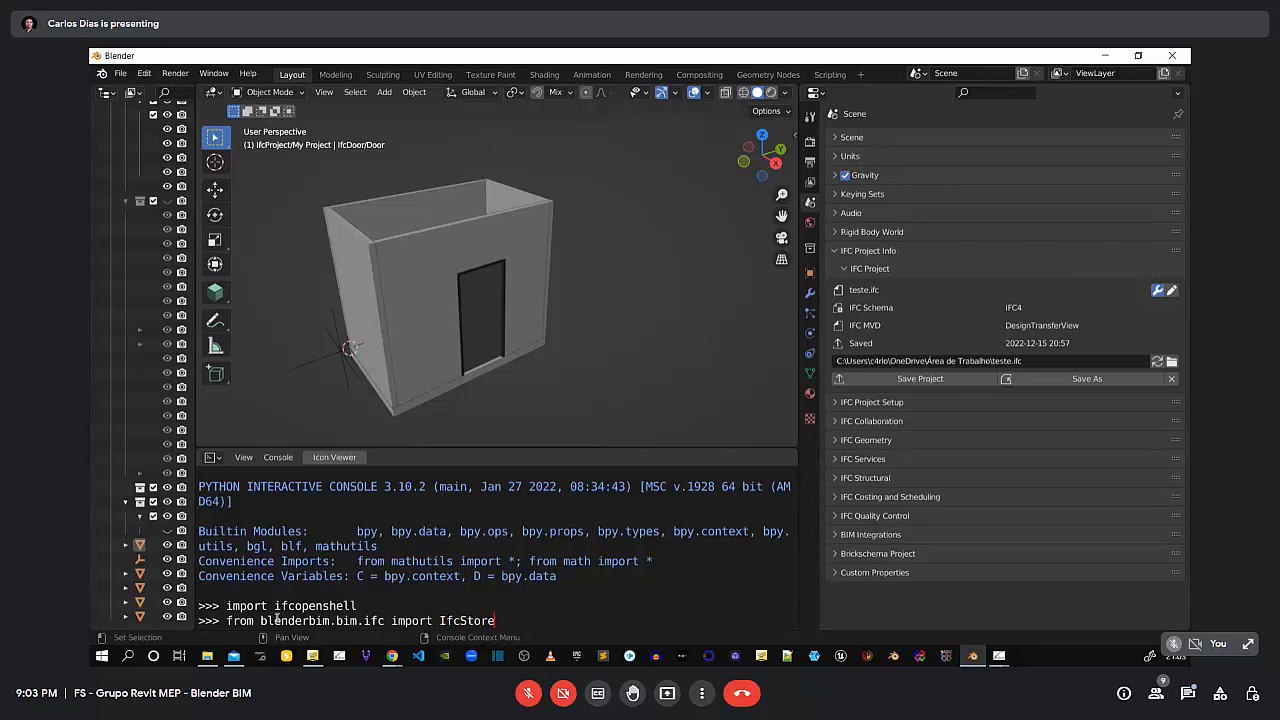
key("Return")
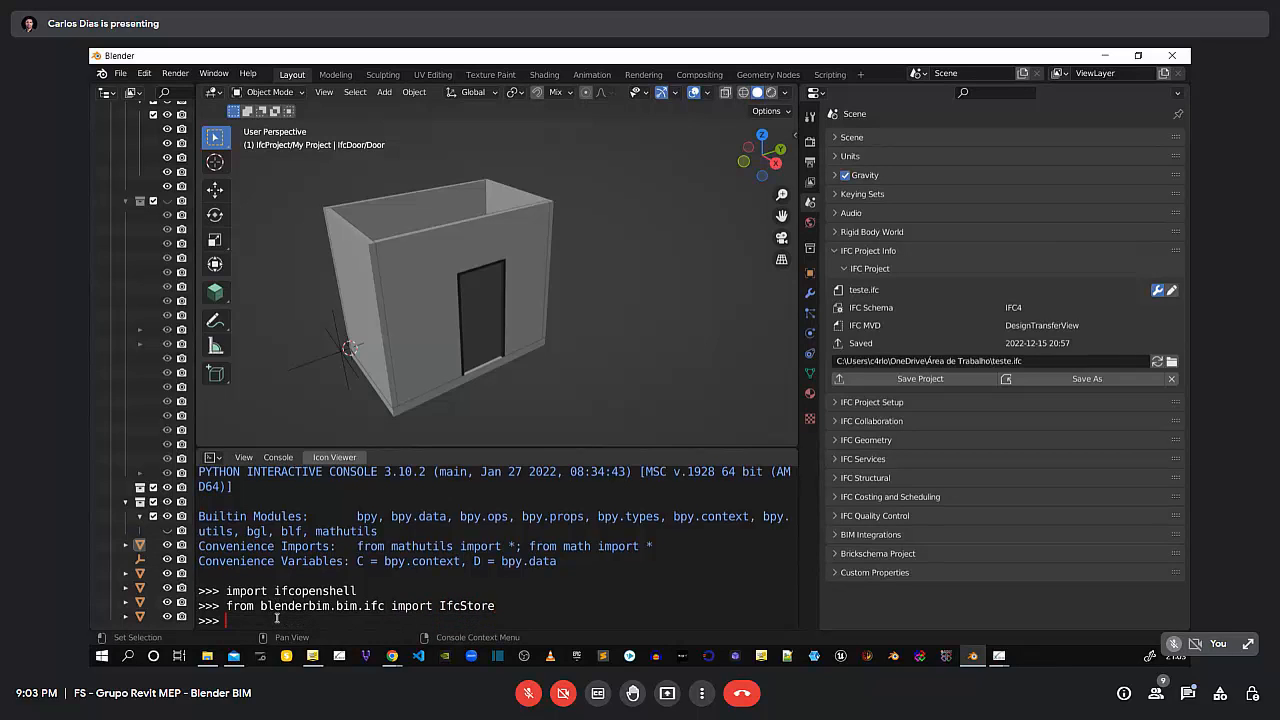
Assign IfcStore.get_file() to the variable file and output that variable in the console
type("file = IfcStore.get")
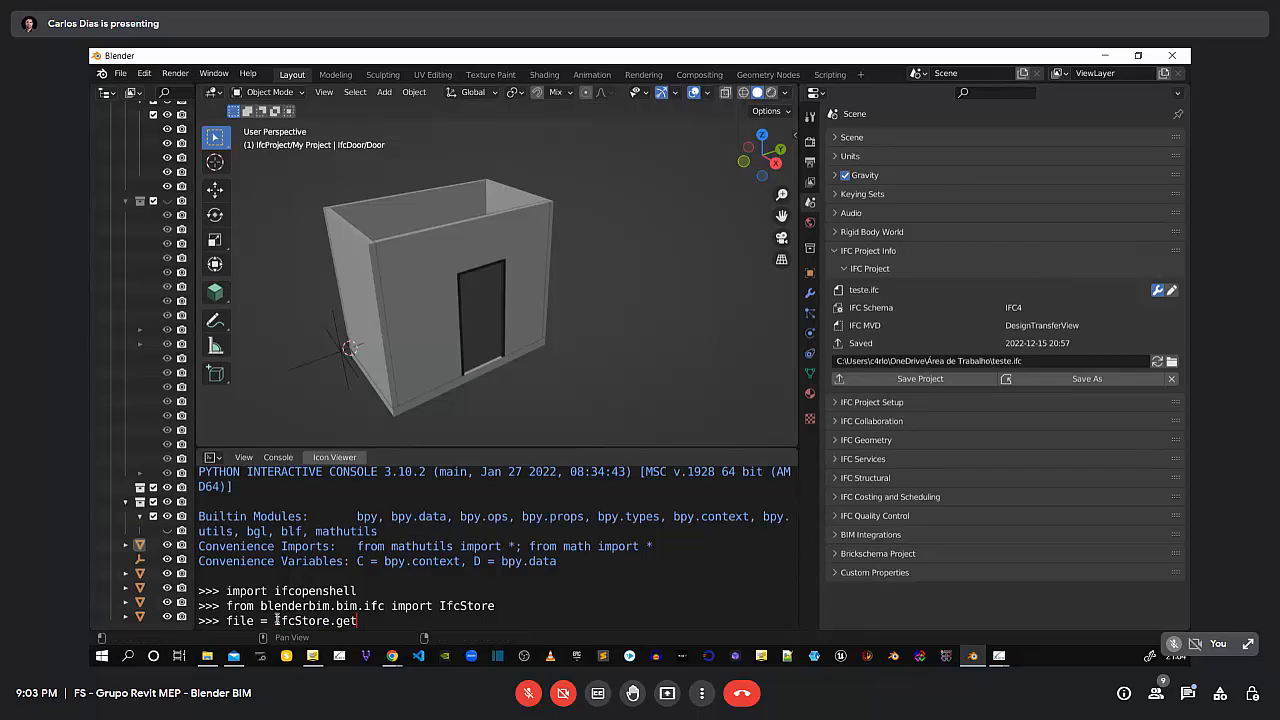
type("_file()")
key("Return")
type("filçe")
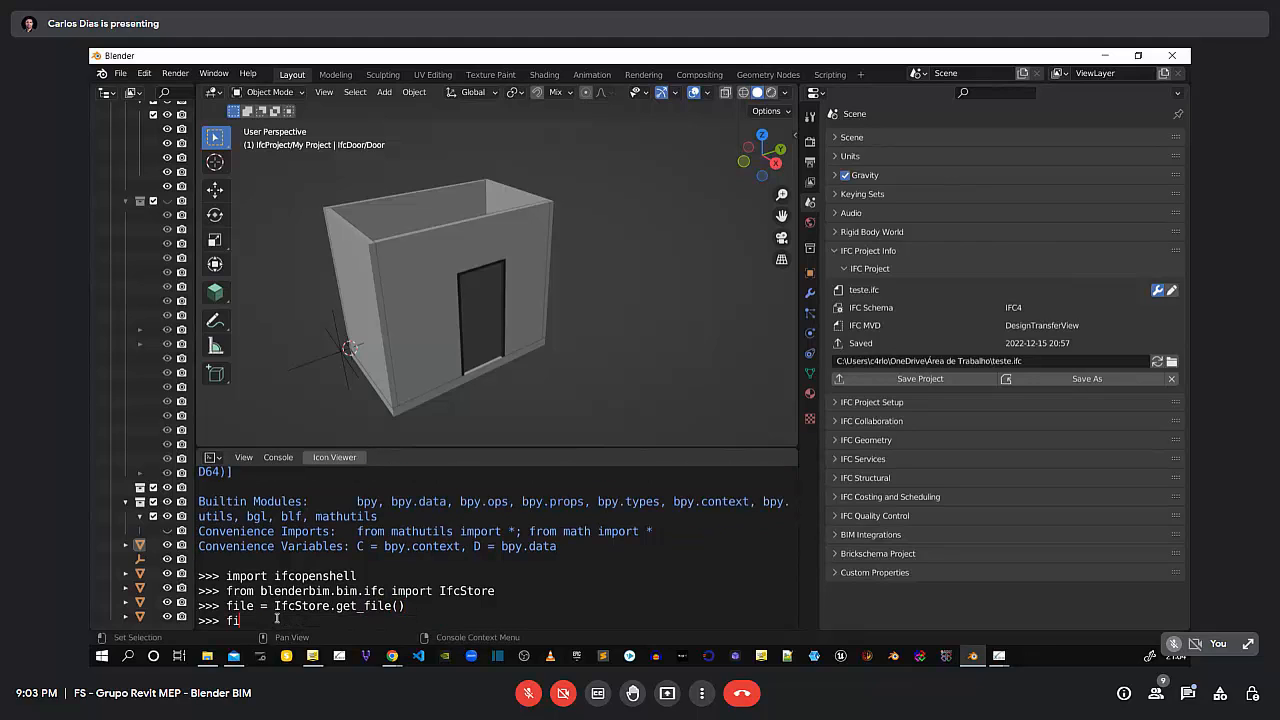
key("BackSpace")
key("BackSpace")
type("e")
key("Return")
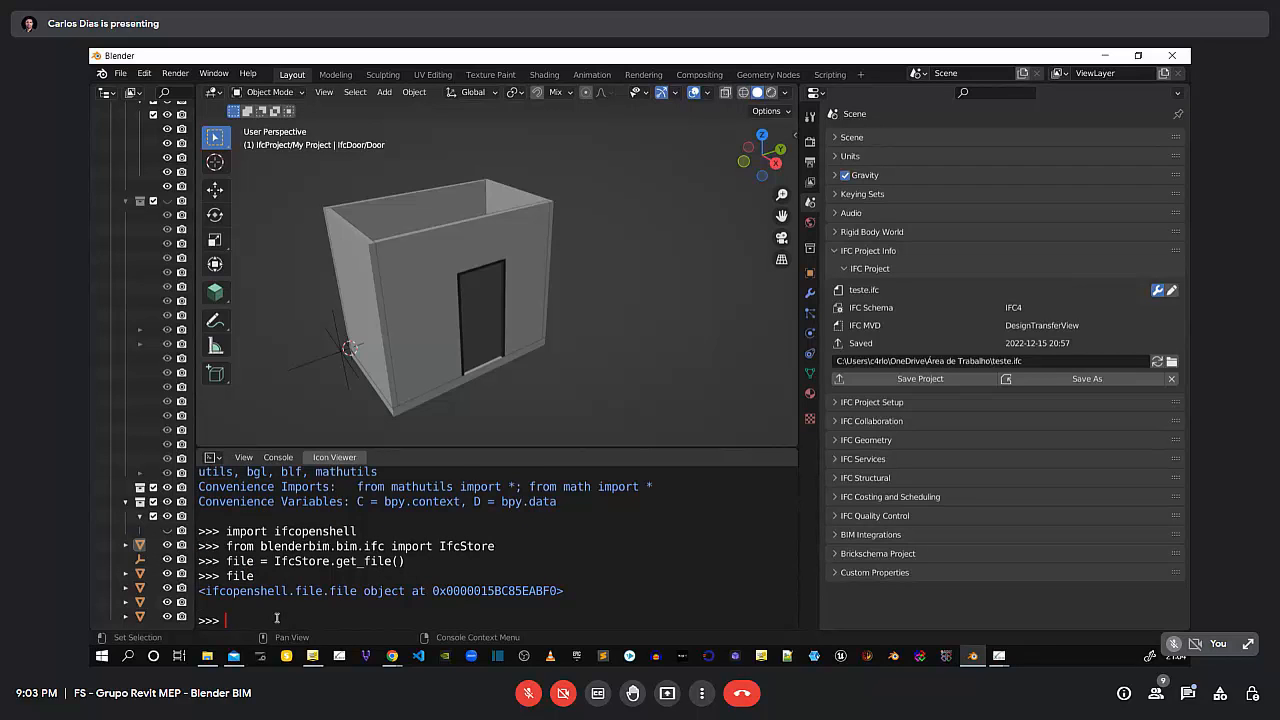
Store all IfcWall elements with file.by_type('IfcWall') in the variable walls and output the list
type("walls = ")
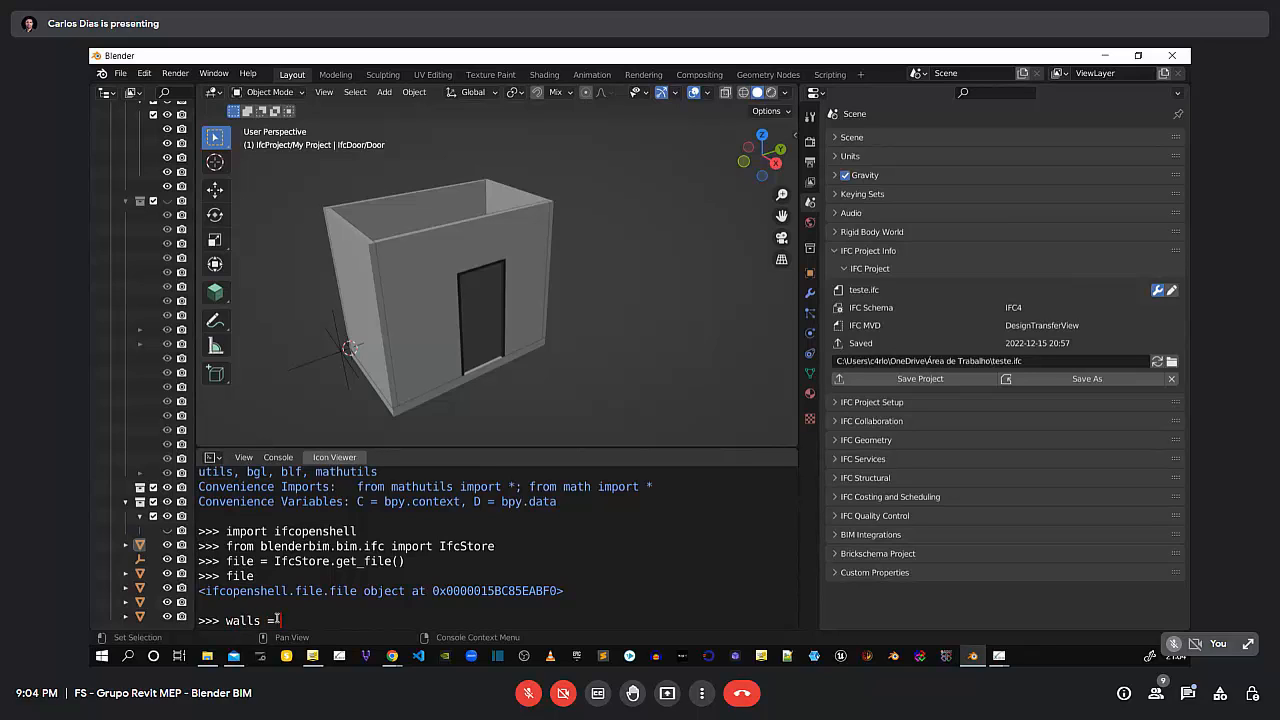
type("file.by_type('IfcW")
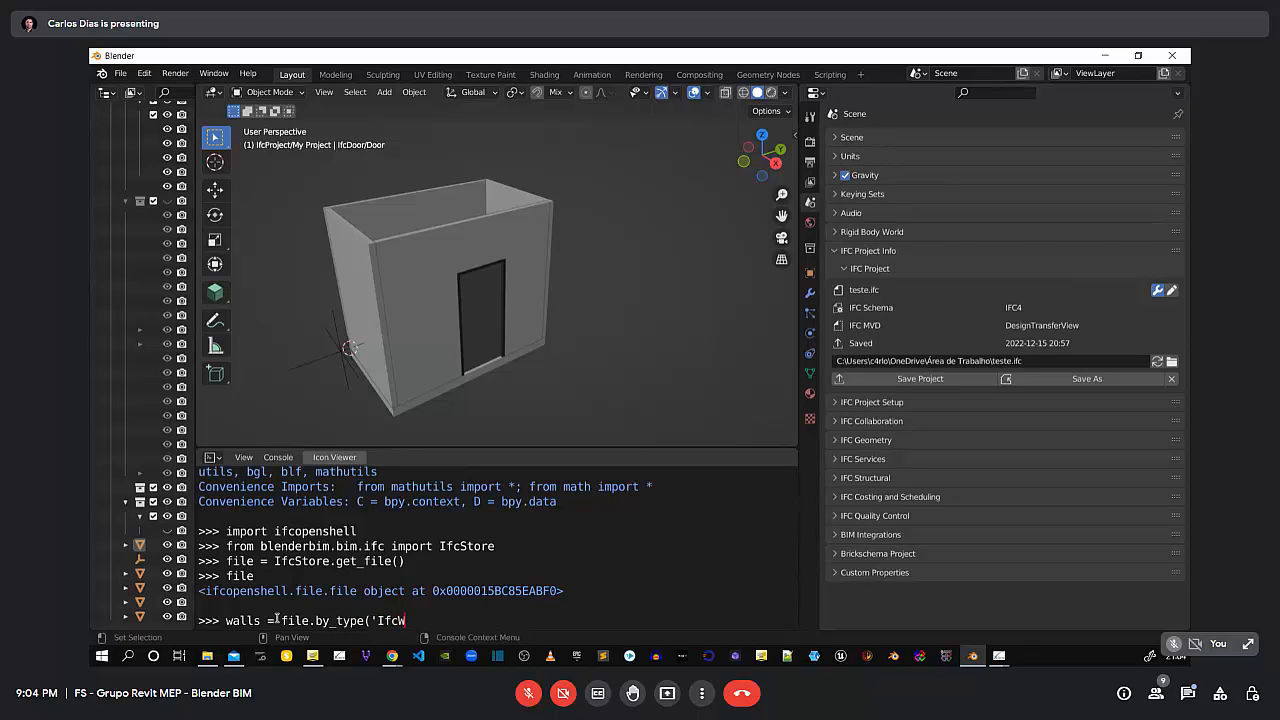
type("all')")
key("Return")
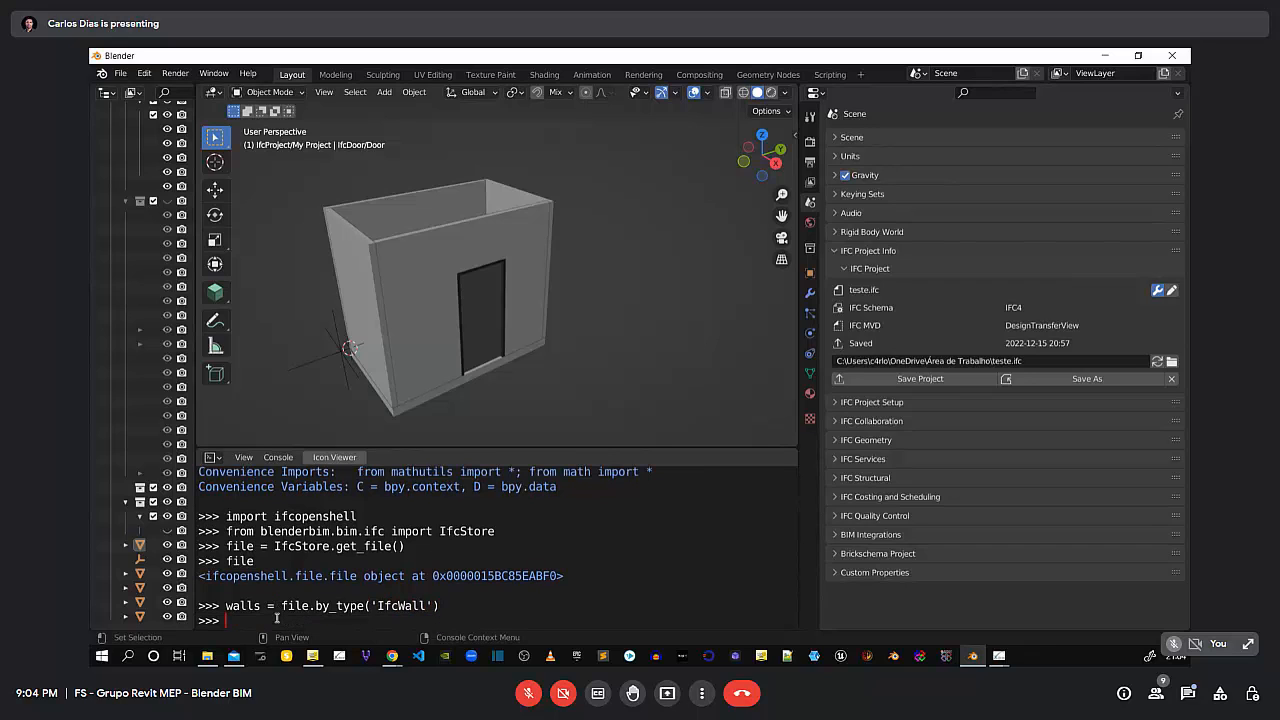
type("walls")
key("Return")
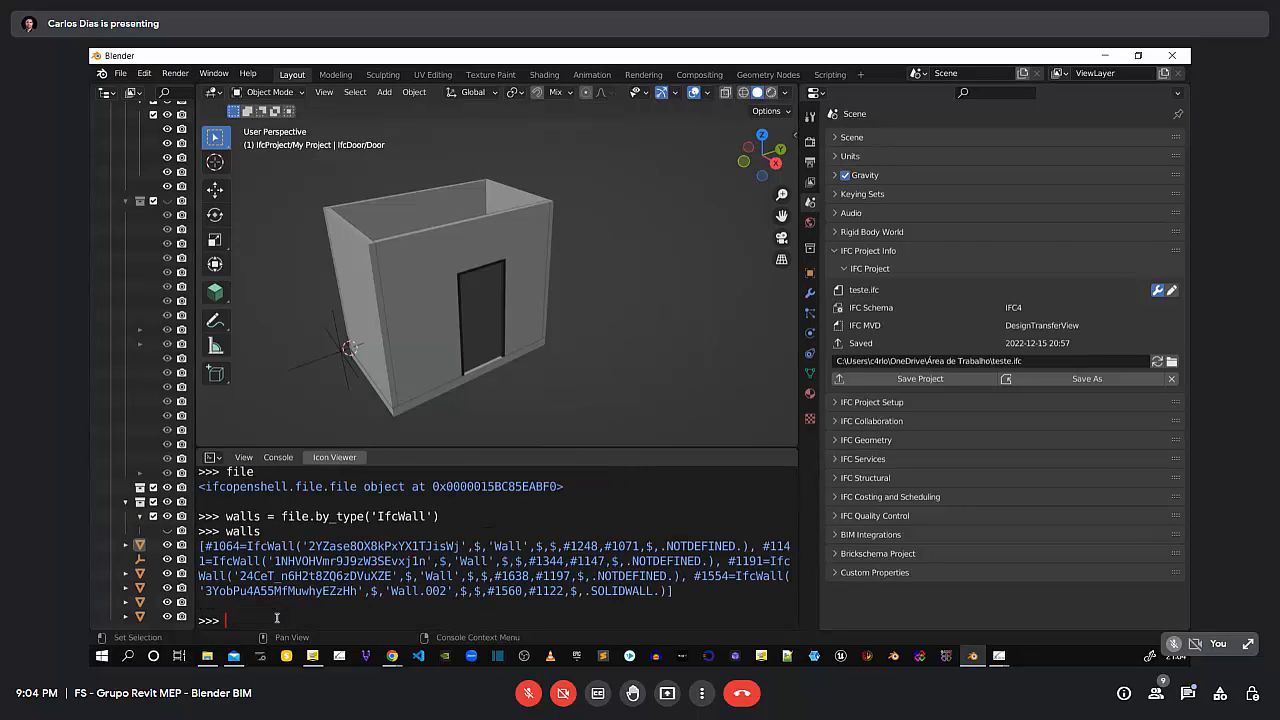
Run a for loop over walls that prints each wall
type("for wall in walls:")
key("Return")
type("pr")
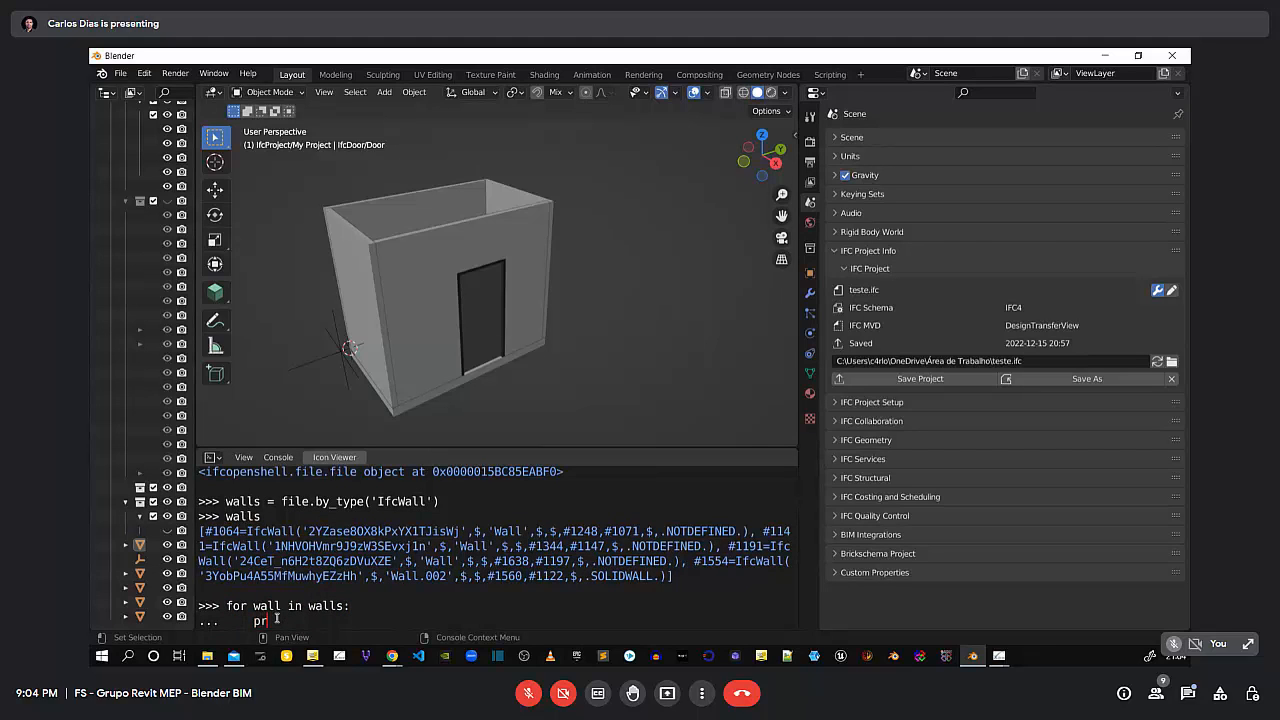
type("int(walls")
key("BackSpace")
type(")")
key("Return")
key("Return")
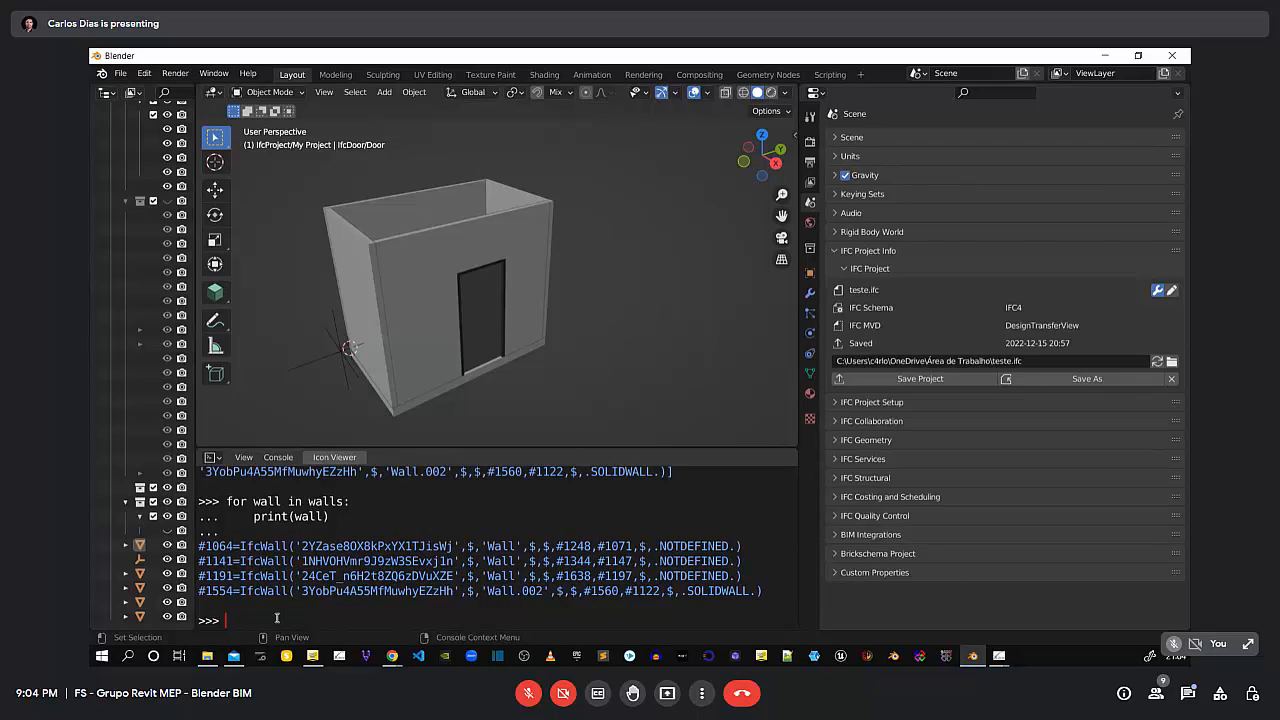
Assign the first element, walls[0], to the variable wall and output it
type("wall = walls[0]")
key("Return")
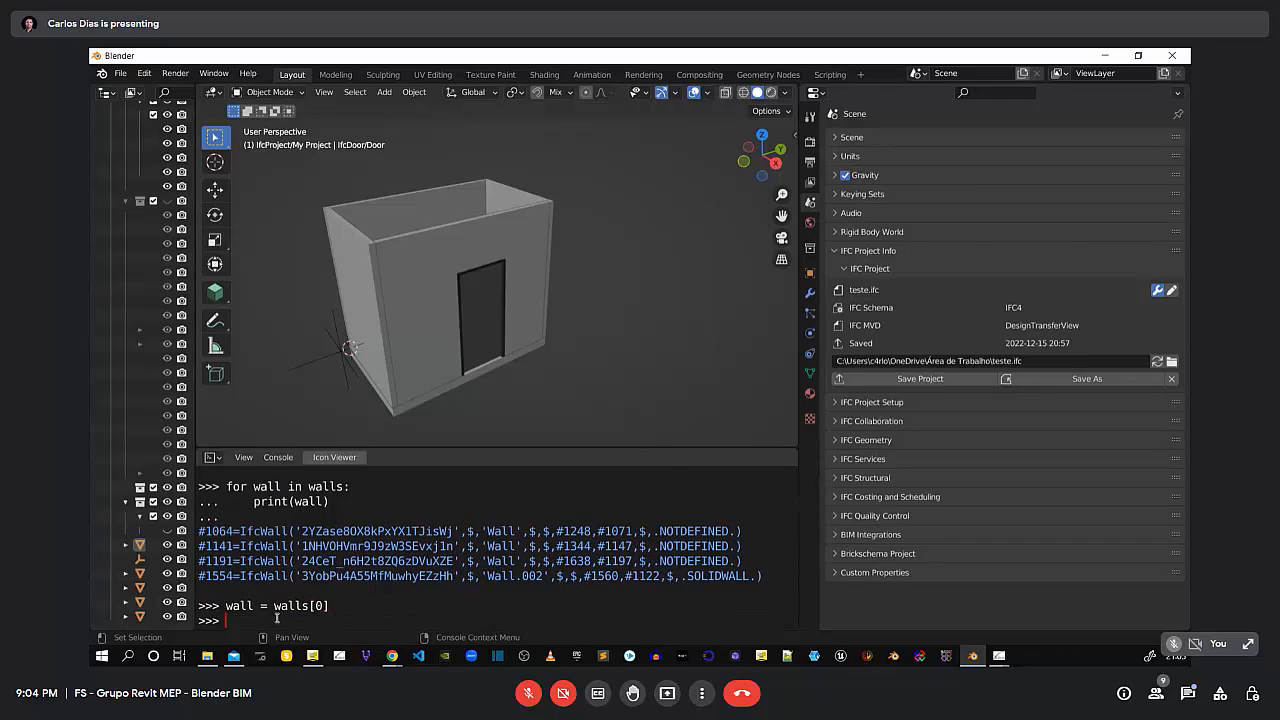
type("wall")
key("Return")
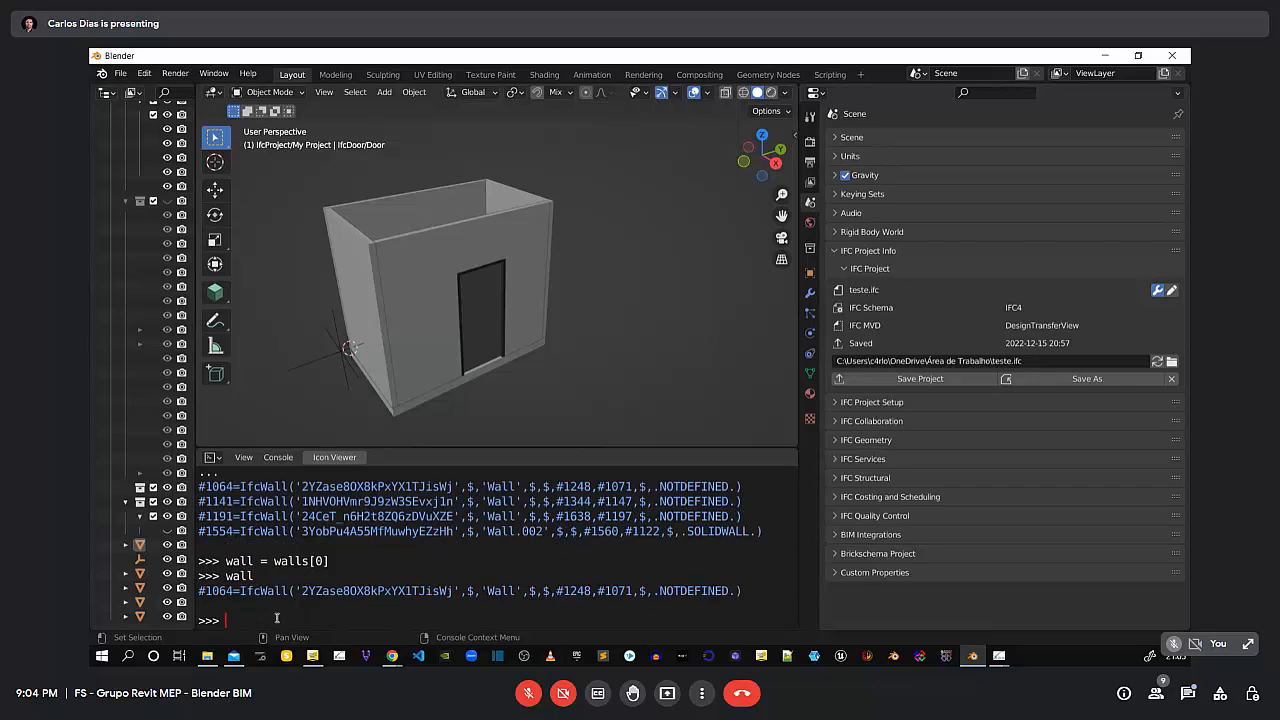
Query the wall's attributes with wall.get_info() and its name with wall.Name
type("wall.get_info")
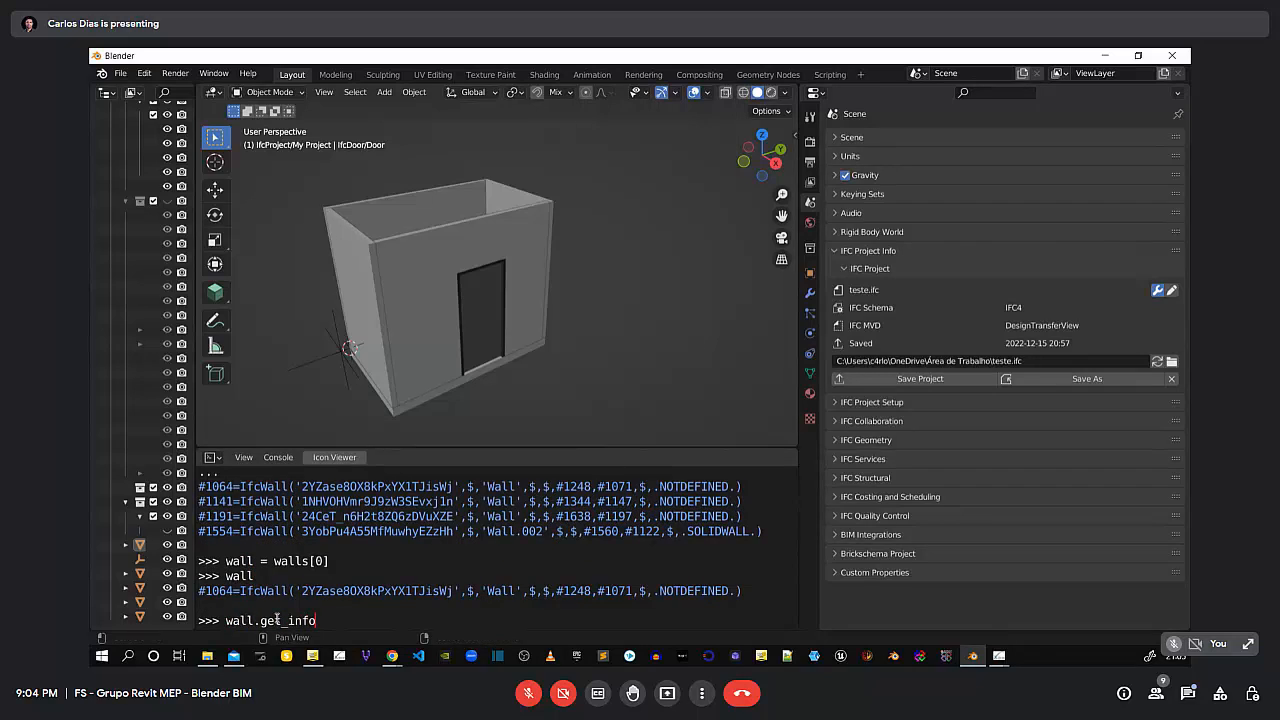
type("()")
key("Return")
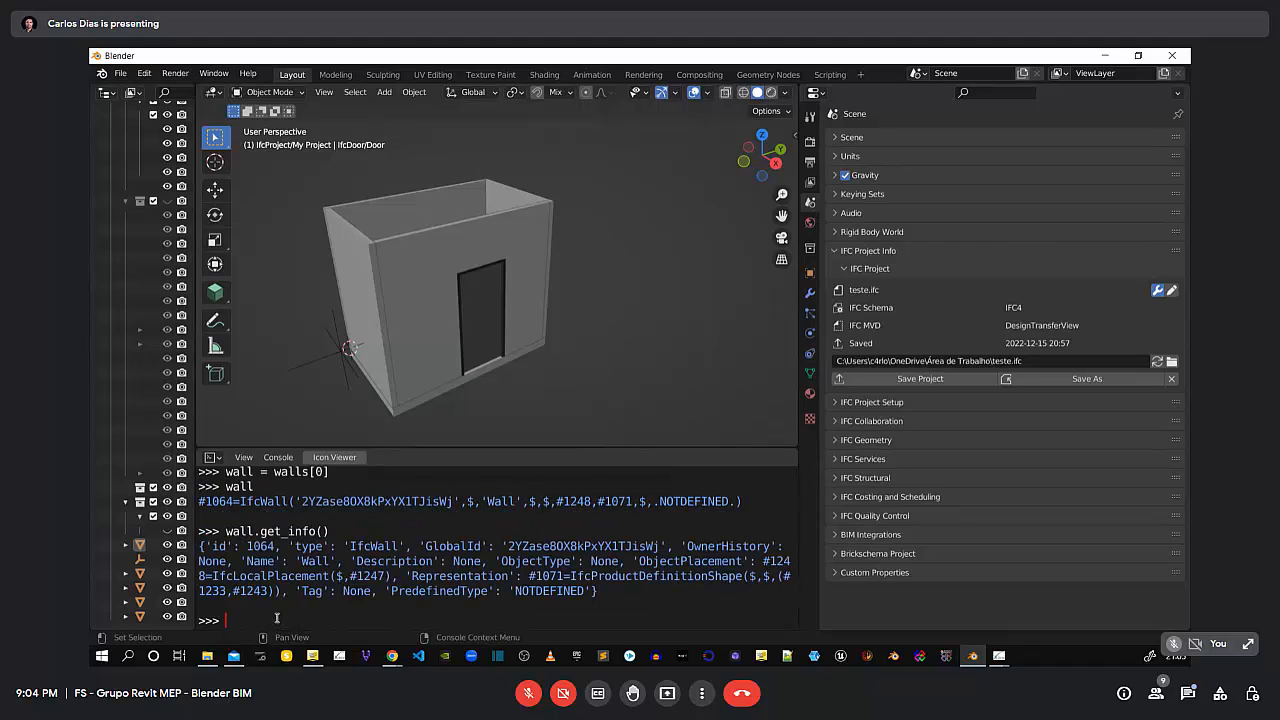
type("wall.Name")
key("Return")
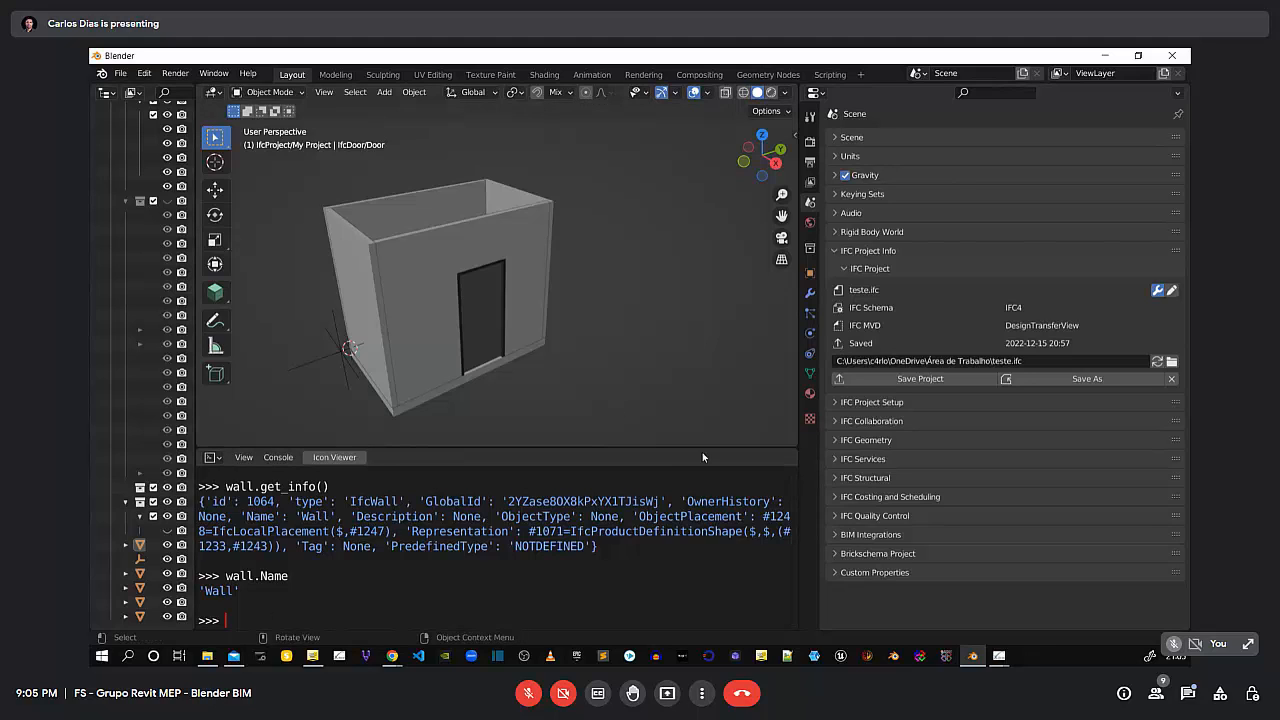
Shrink the Python console to a narrow strip and reveal the 3D viewport's sidebar with the transform values
left_click_drag(704, 449, 711, 518)
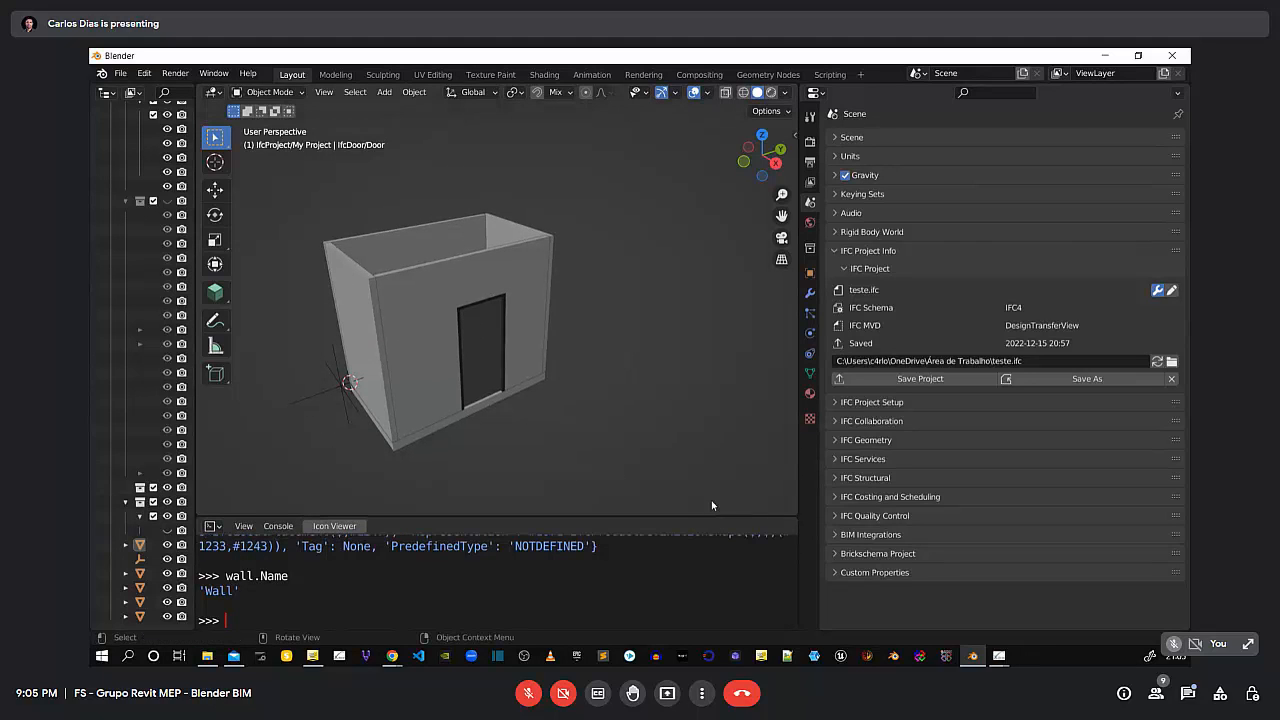
left_click_drag(792, 145, 915, 165)
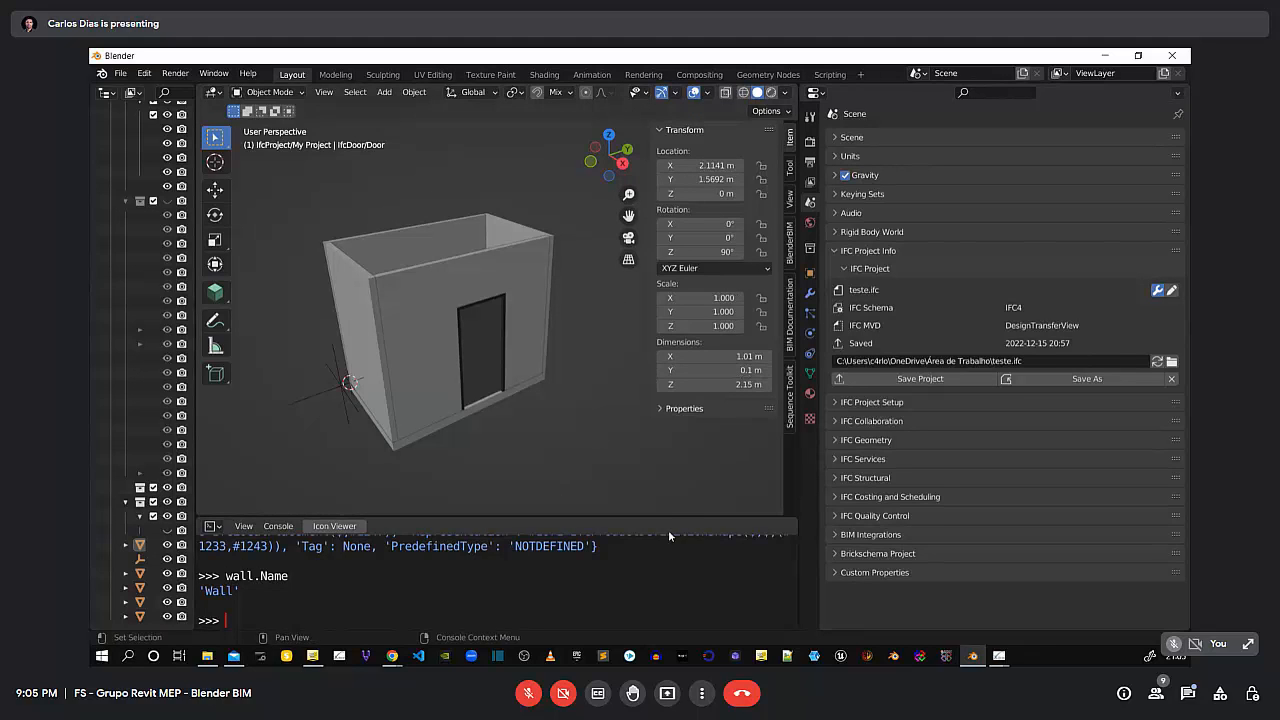
left_click_drag(673, 515, 679, 568)
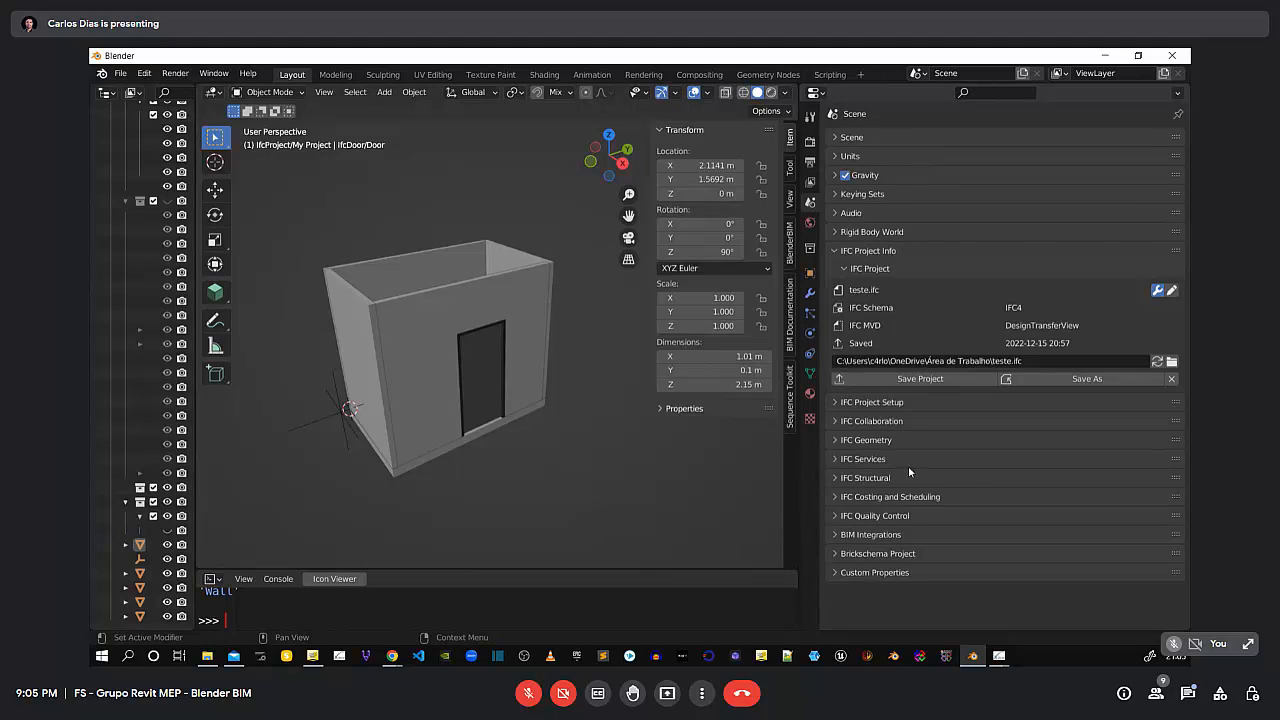
Expand the IFC Collaboration section and review its IFC Search, IFC Selector and BCF Project settings one at a time
left_click(834, 423)
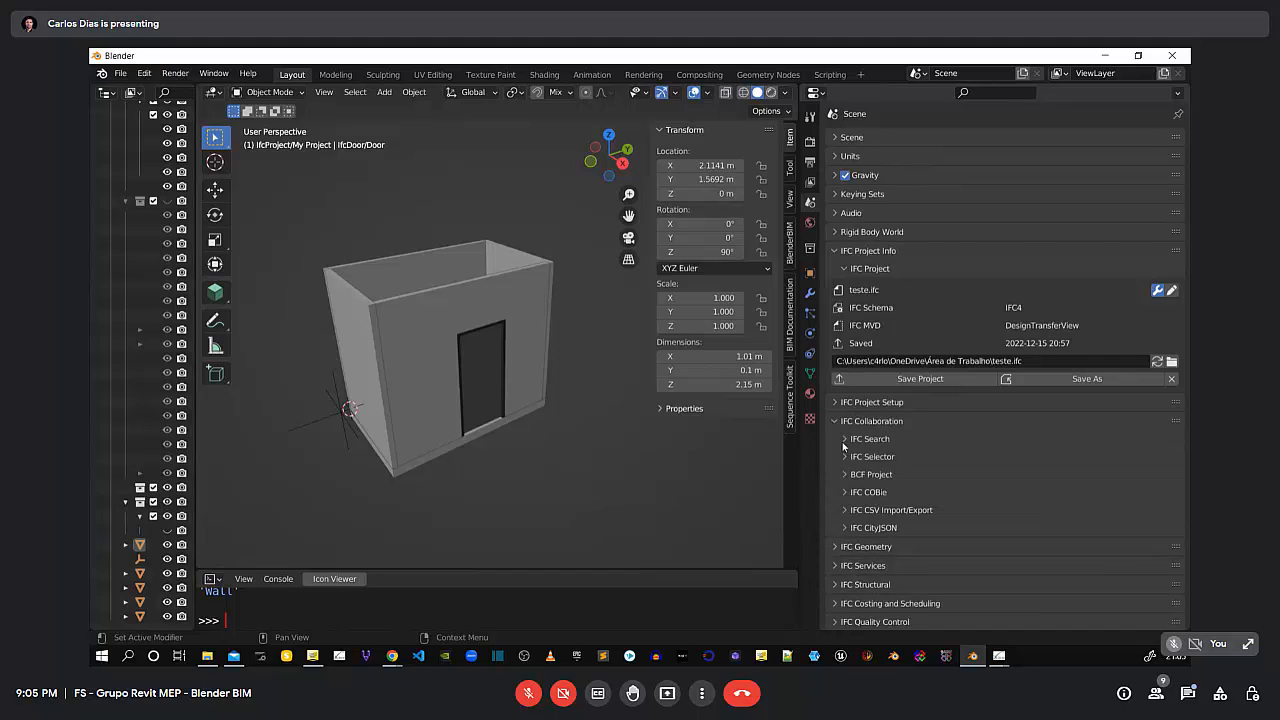
left_click(844, 440)
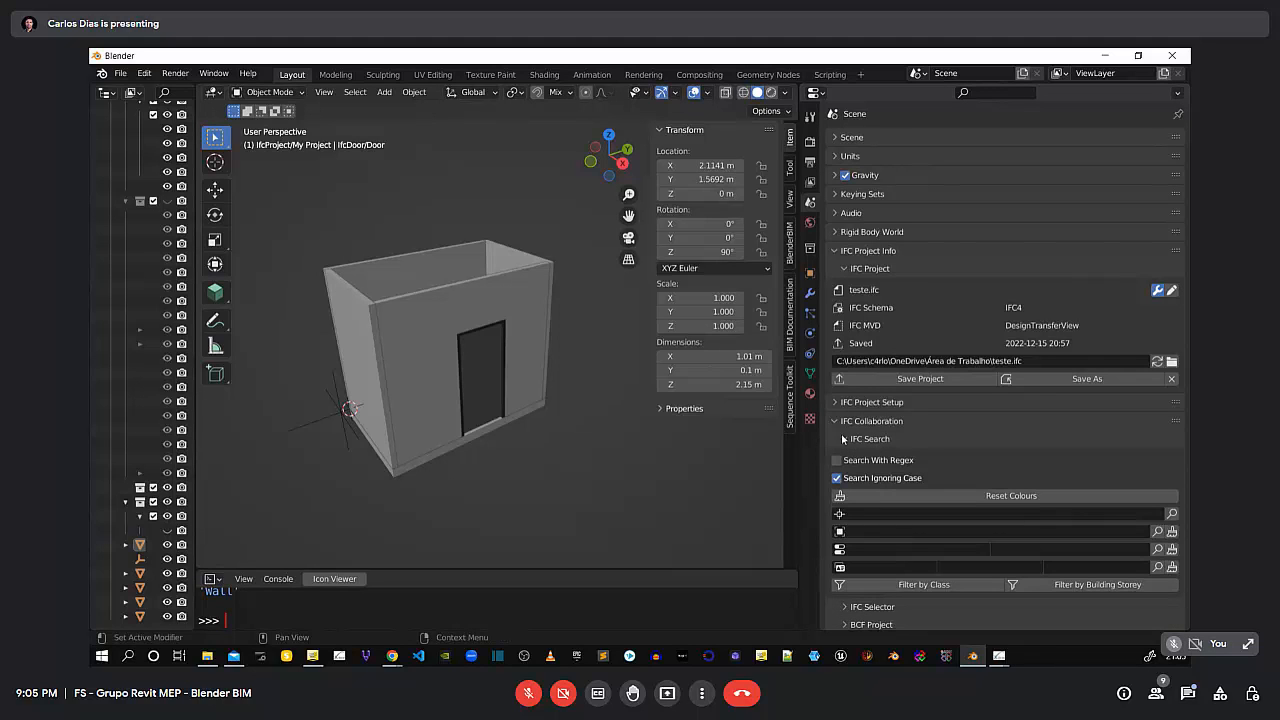
left_click(843, 440)
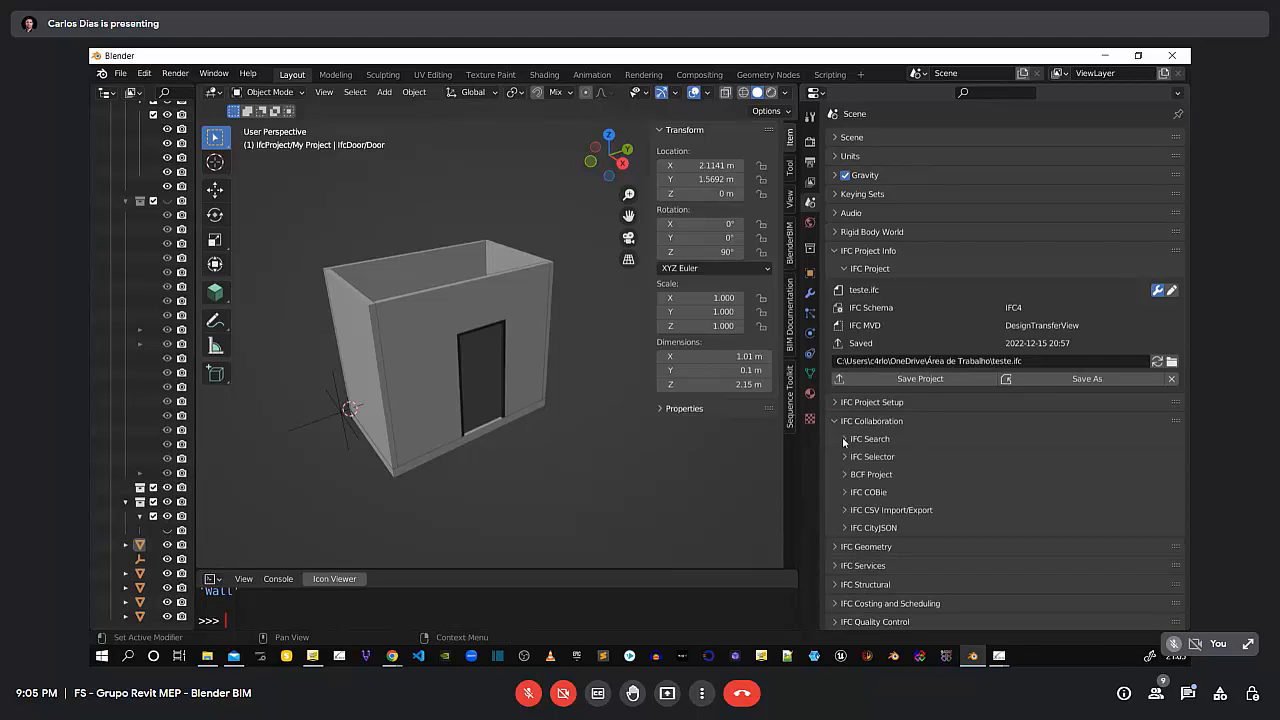
left_click(844, 457)
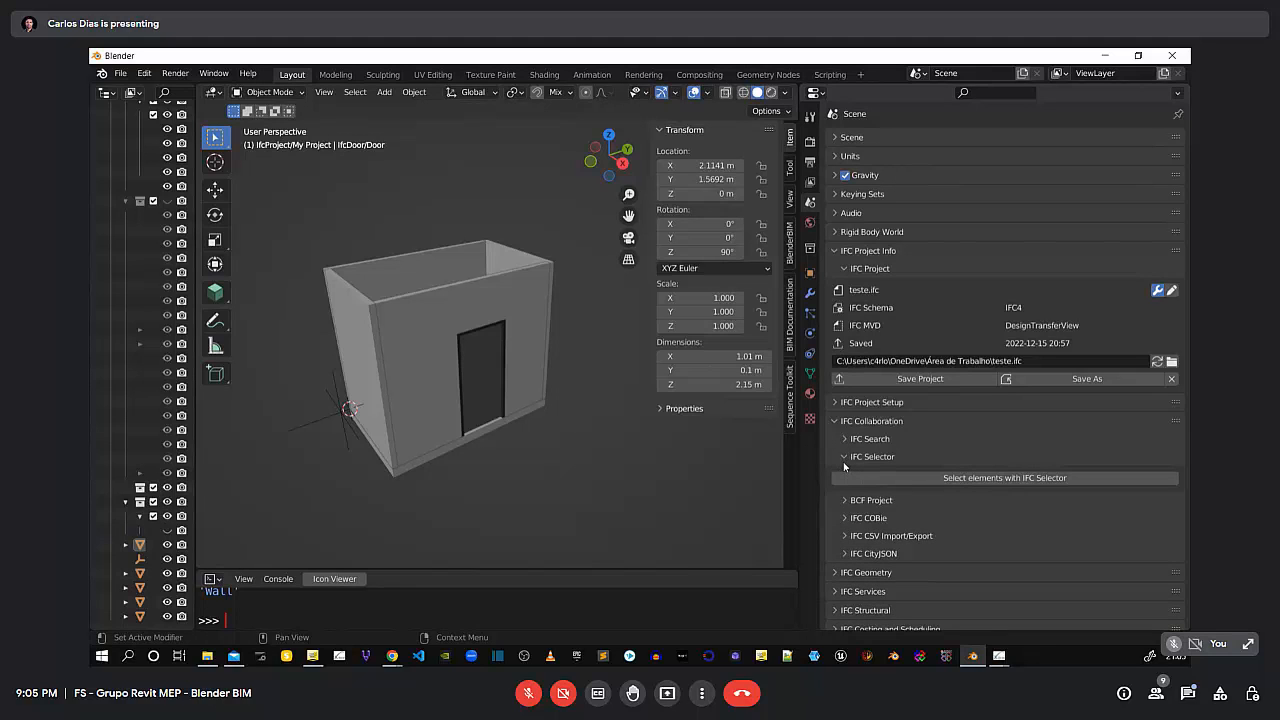
left_click(844, 459)
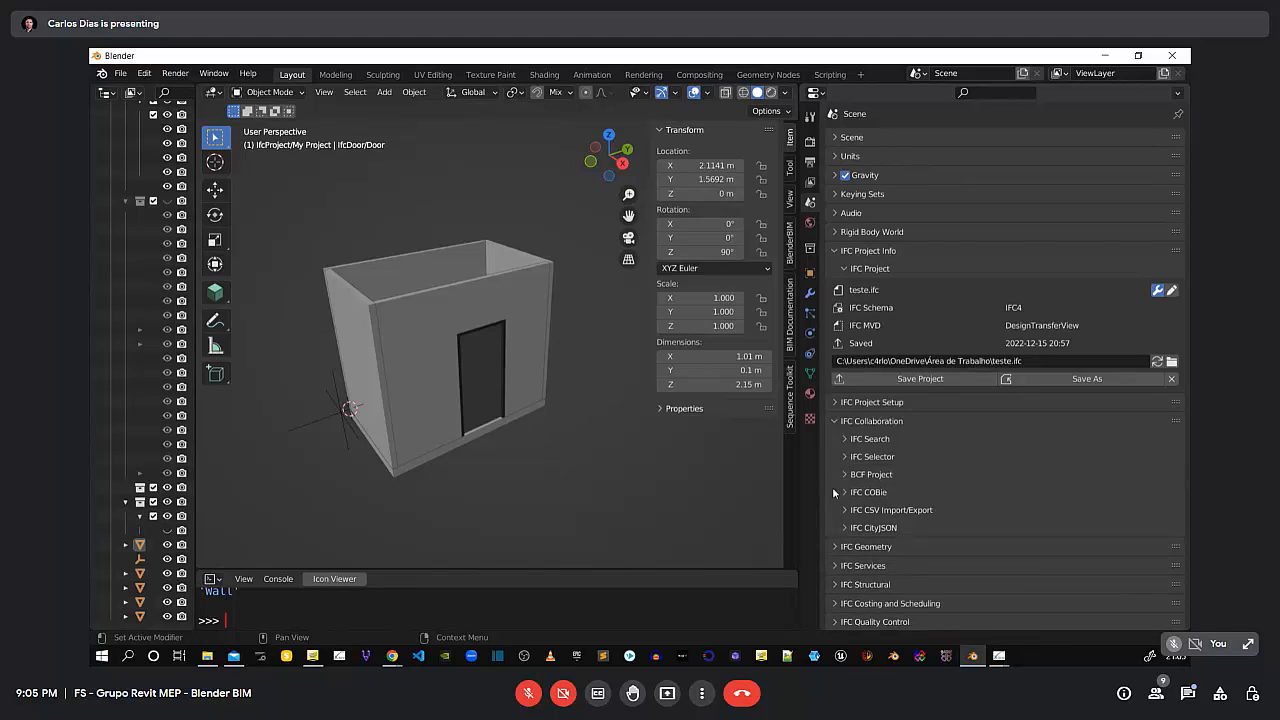
left_click(845, 475)
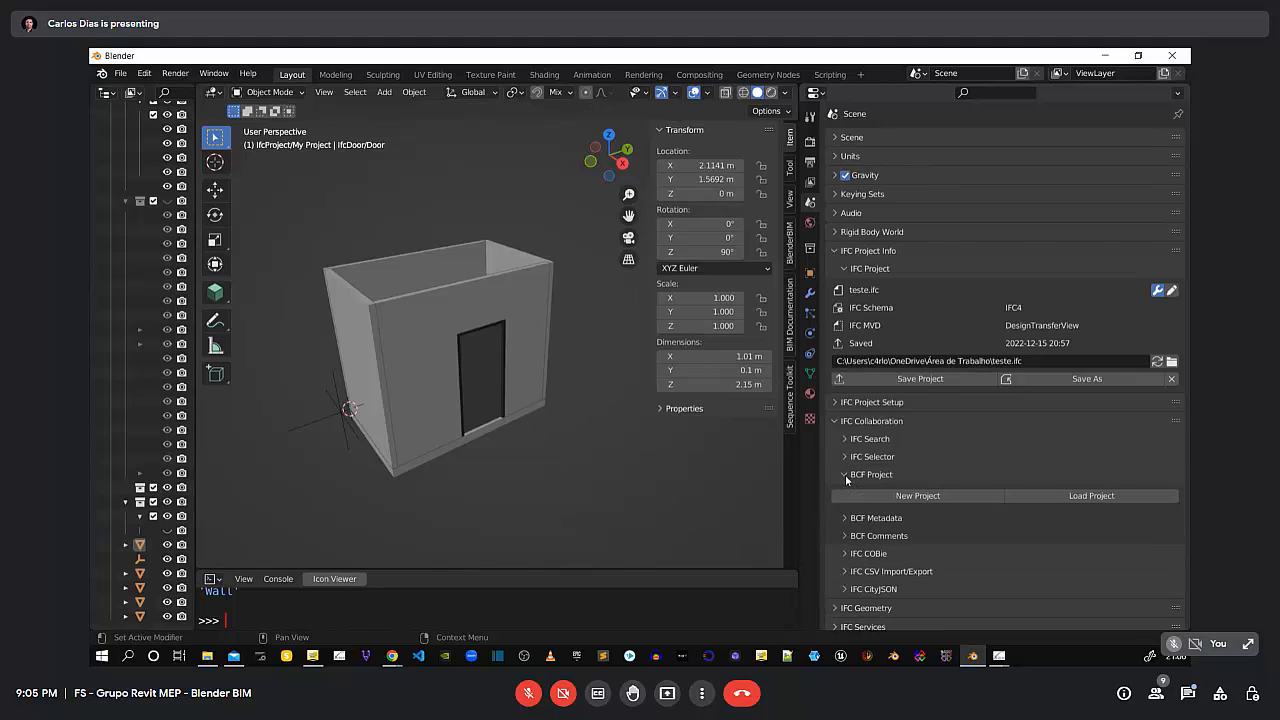
left_click(845, 474)
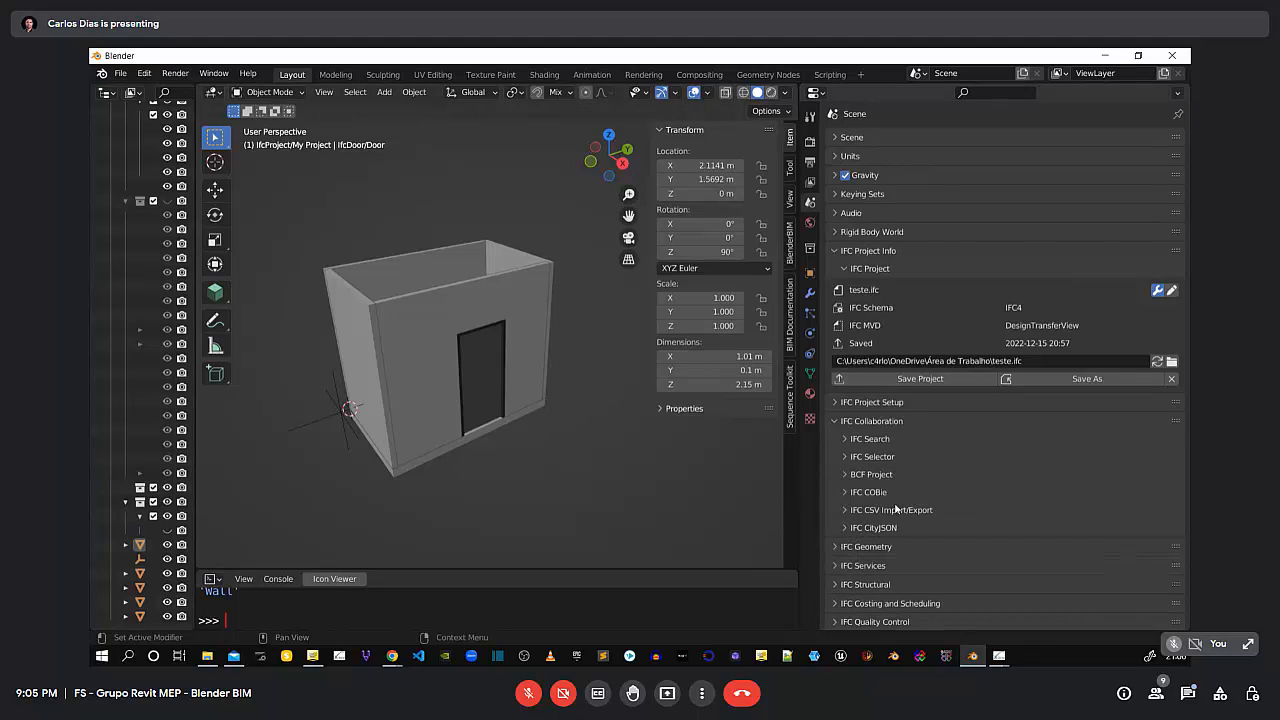
Review the IFC COBie settings and the IFC CSV Import/Export options within IFC Collaboration
left_click(846, 493)
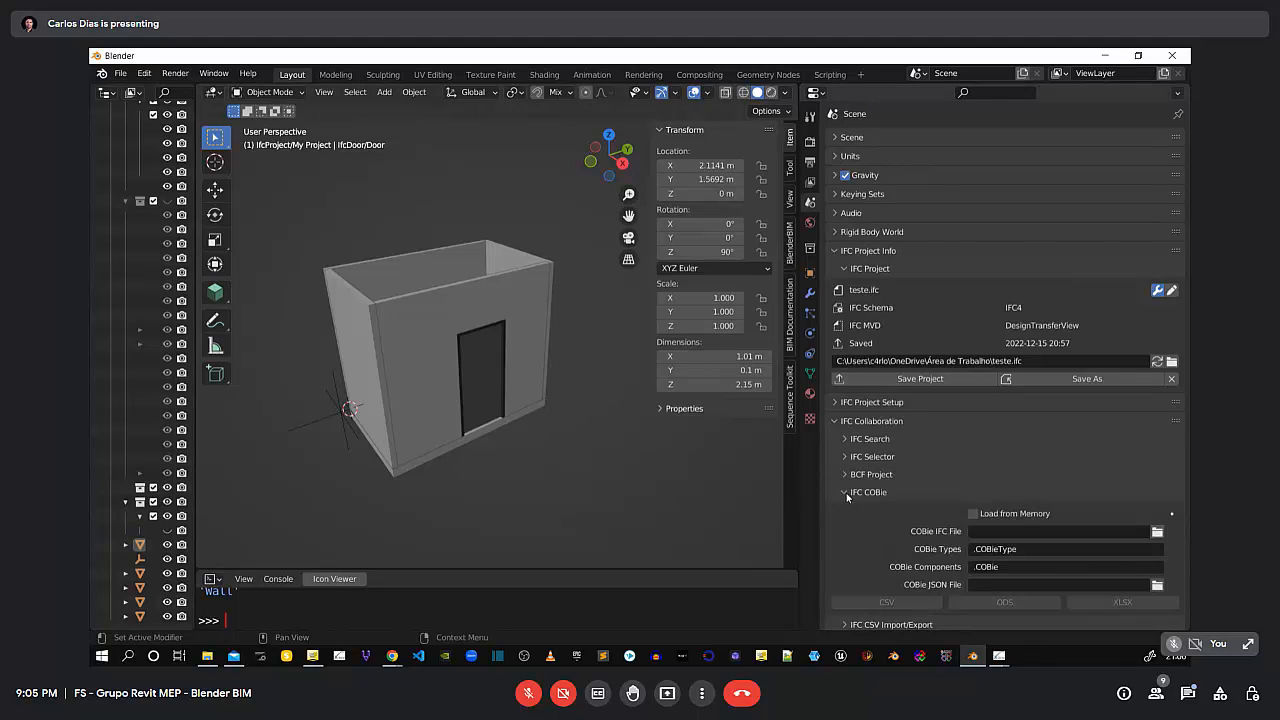
left_click(846, 493)
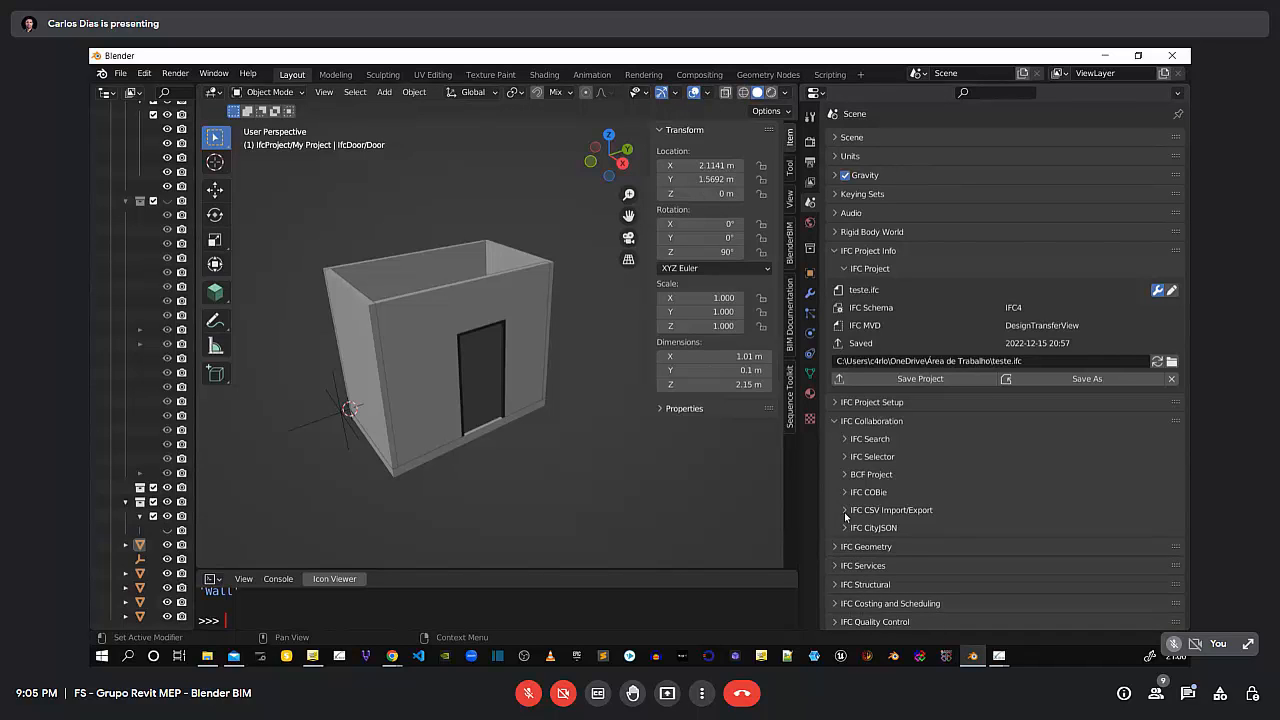
left_click(845, 510)
scroll(844, 512, "down", 2)
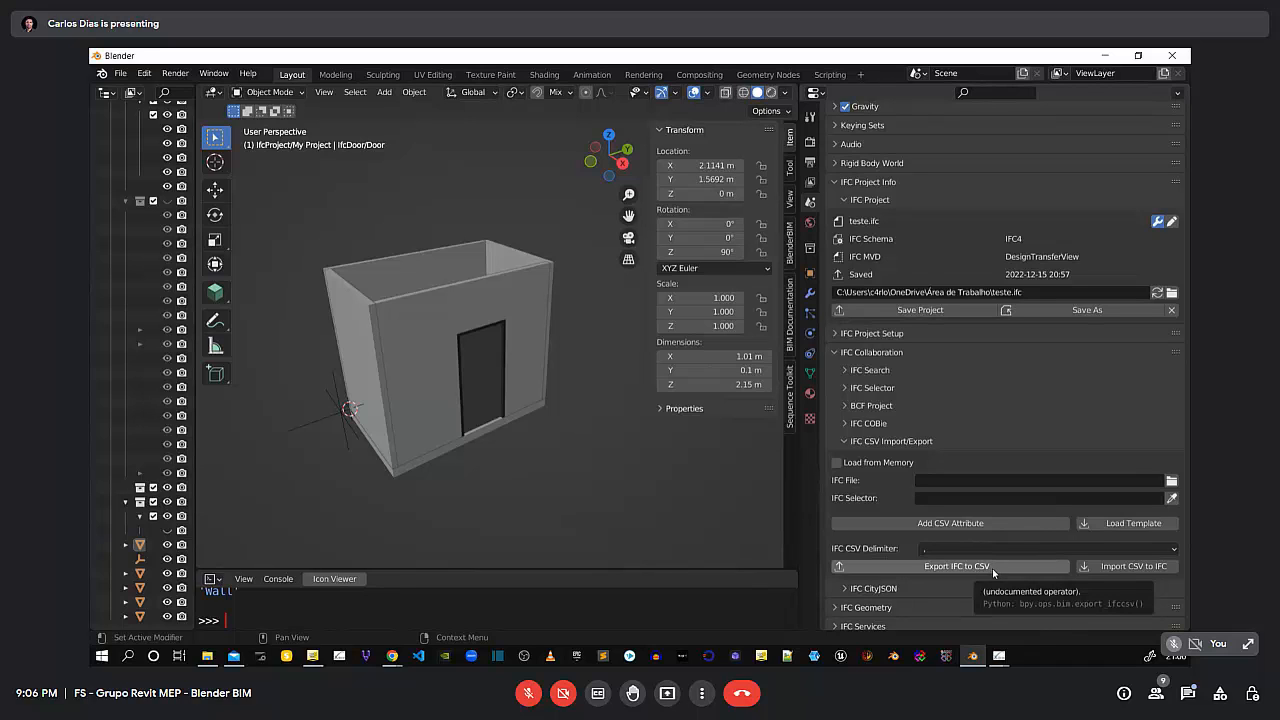
scroll(944, 573, "down", 3)
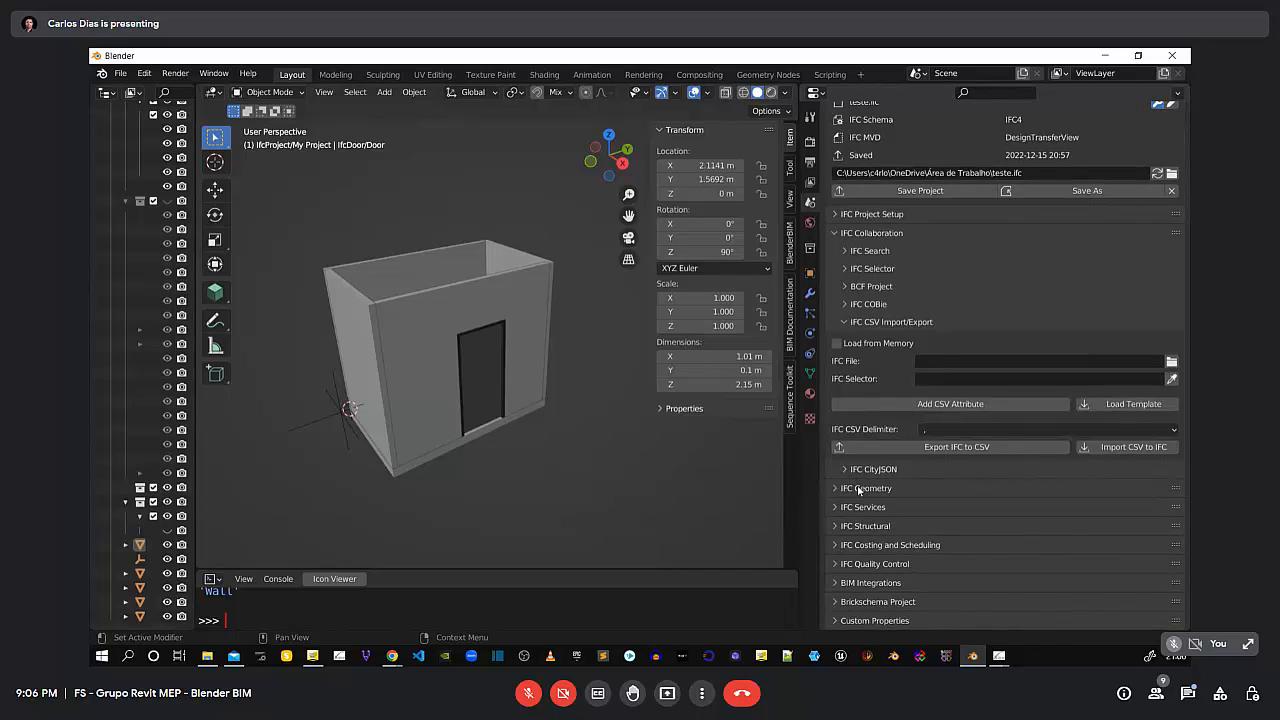
Review the IFC CityJSON conversion settings and collapse the IFC Collaboration section along with its subsections
left_click(845, 469)
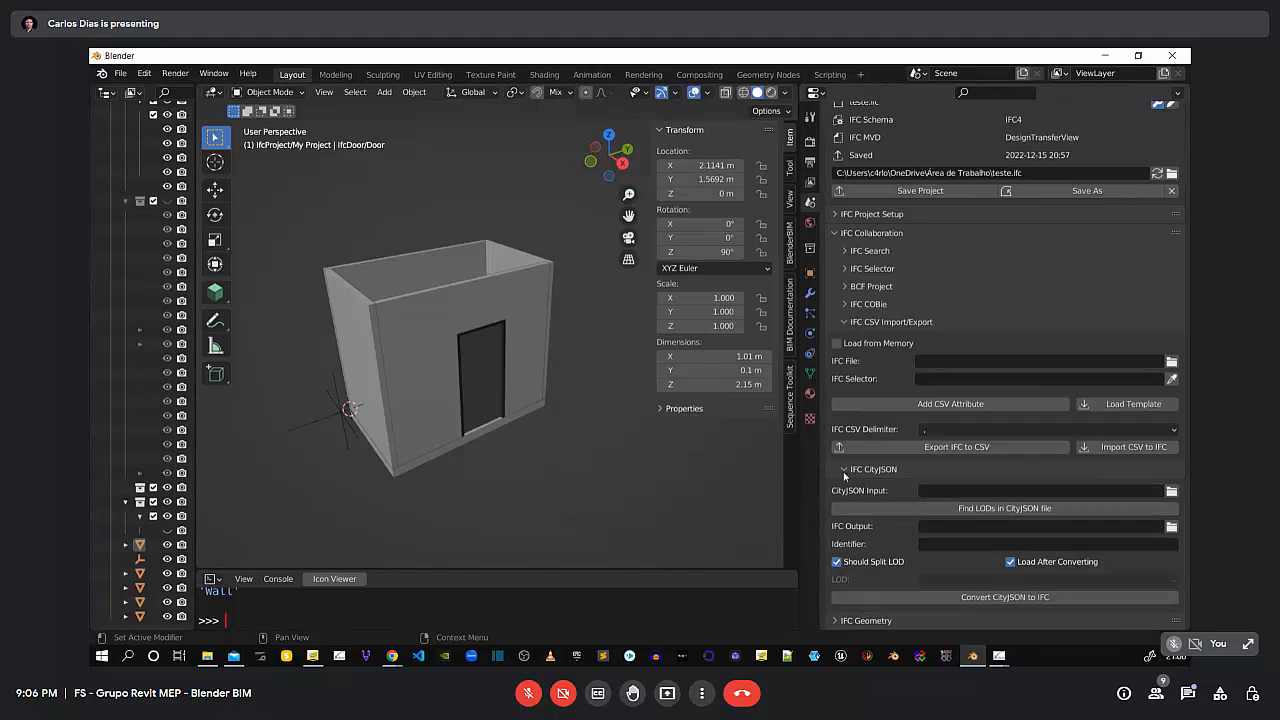
left_click(845, 470)
left_click(845, 322)
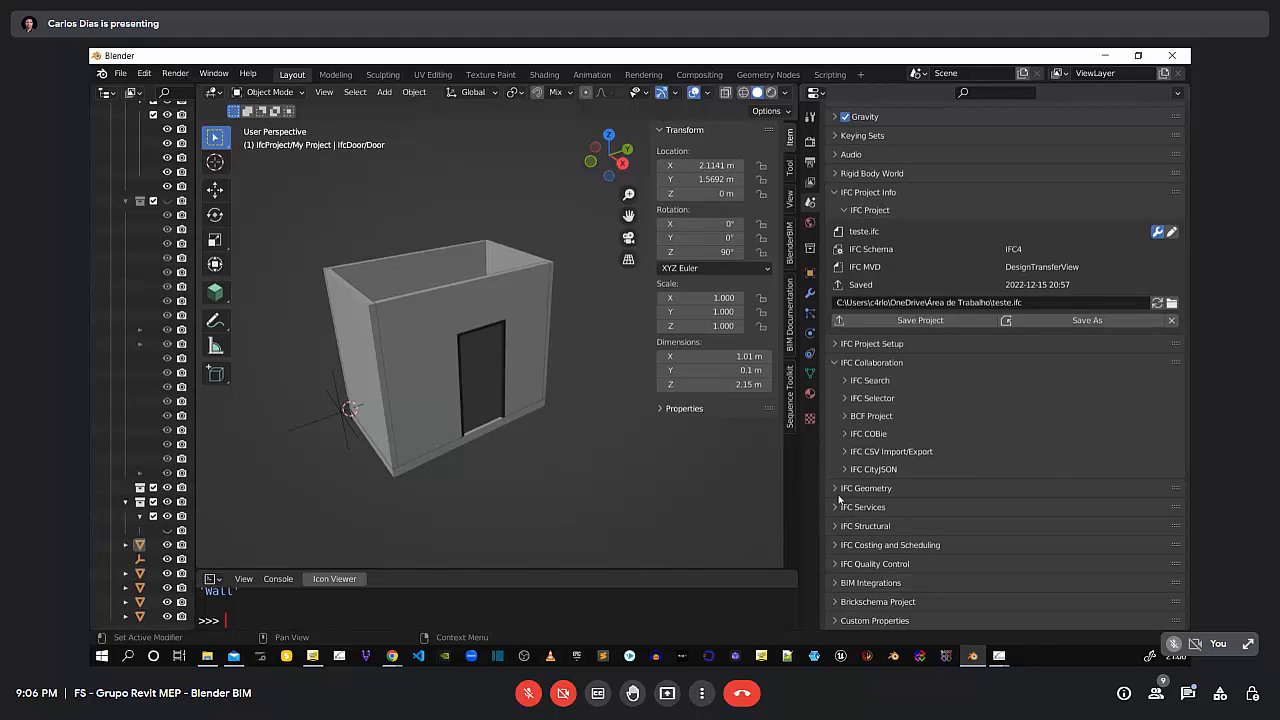
left_click(833, 363)
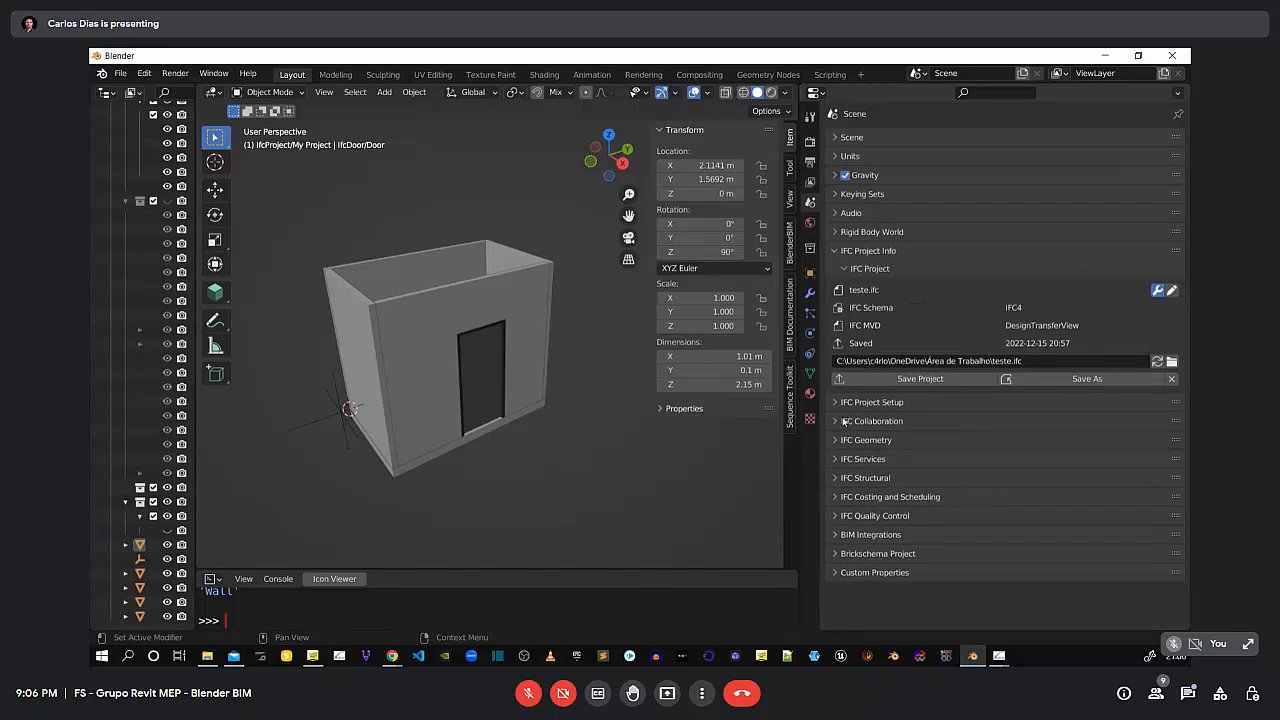
Look into the IFC Services section and review the IFC Clash Sets settings within IFC Quality Control
left_click(832, 459)
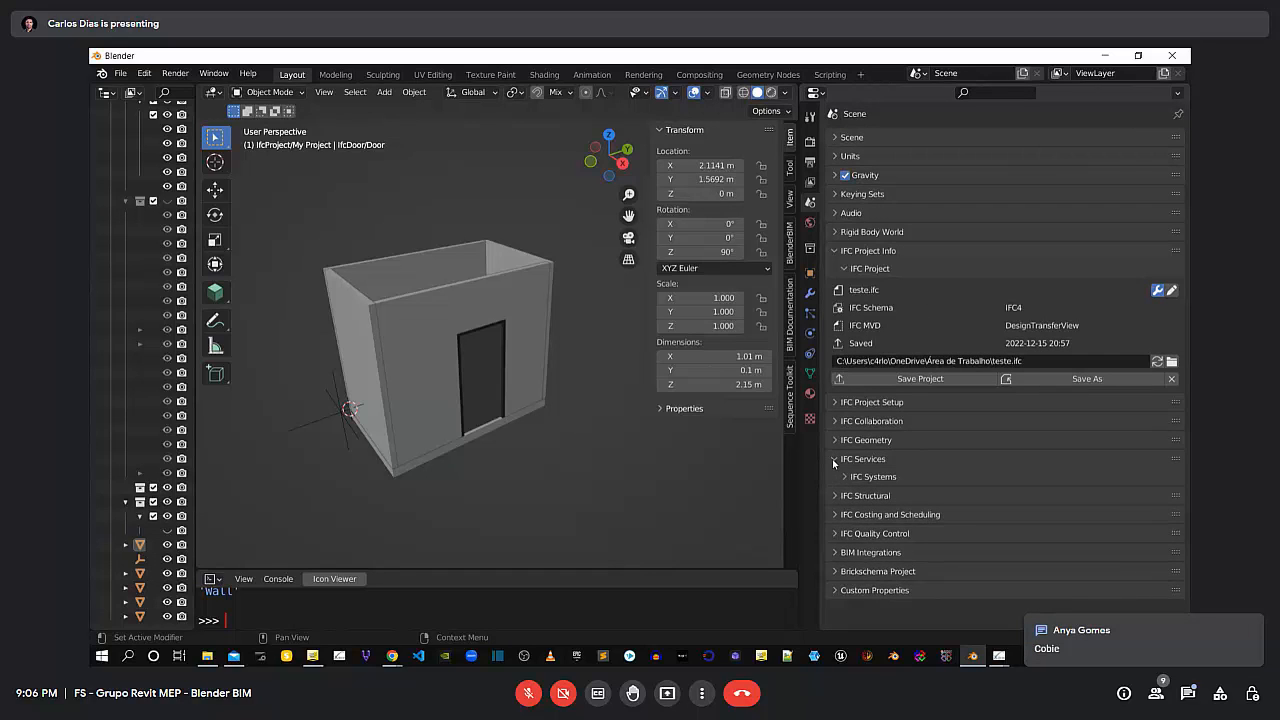
left_click(832, 459)
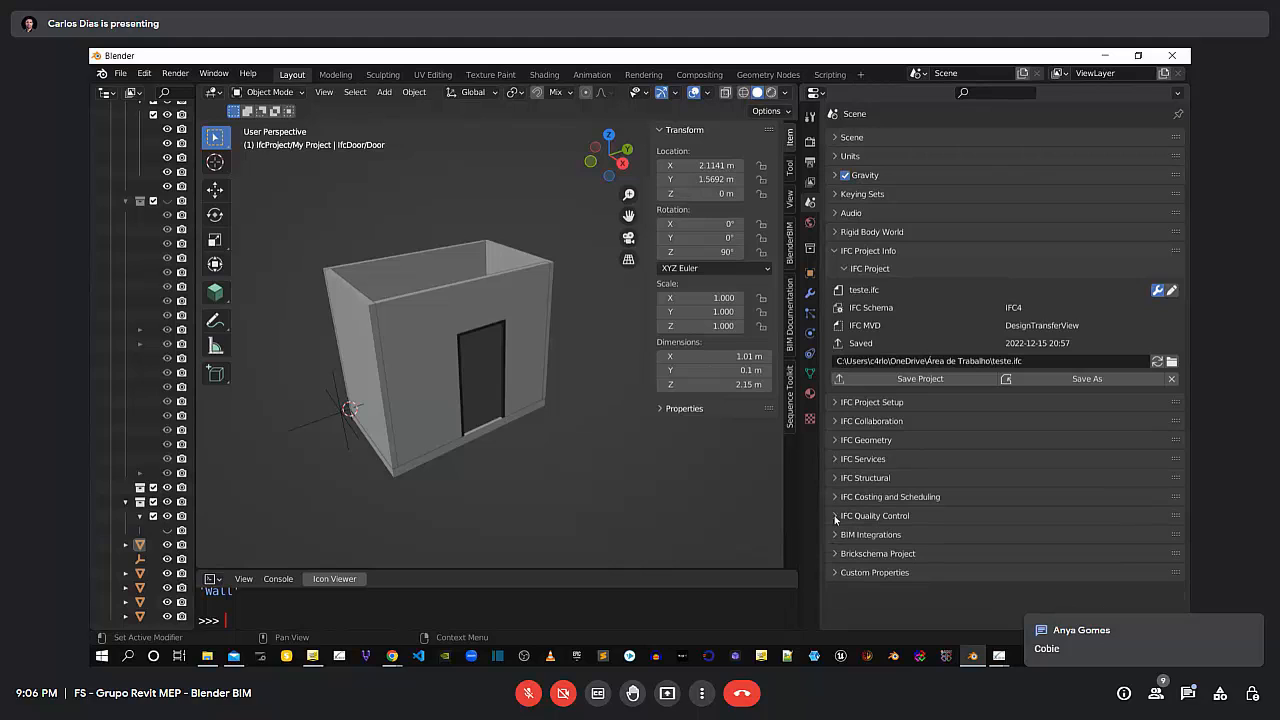
left_click(833, 515)
scroll(936, 494, "down", 2)
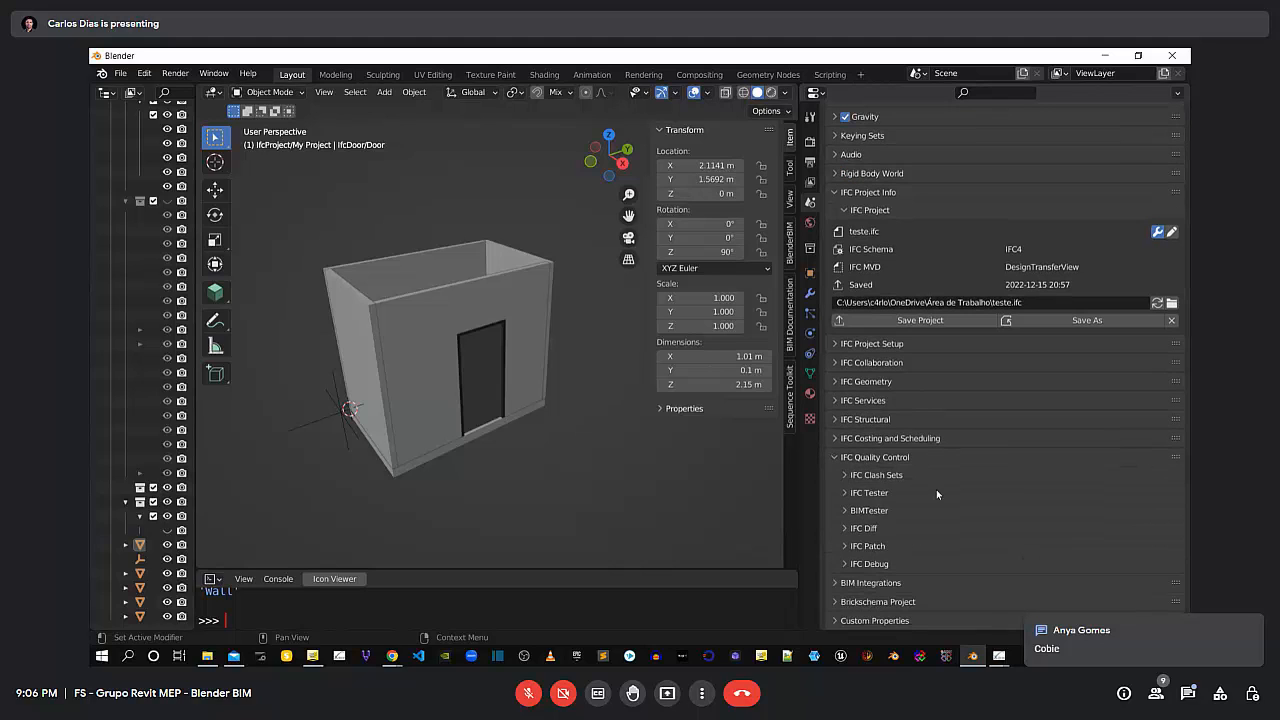
left_click(844, 477)
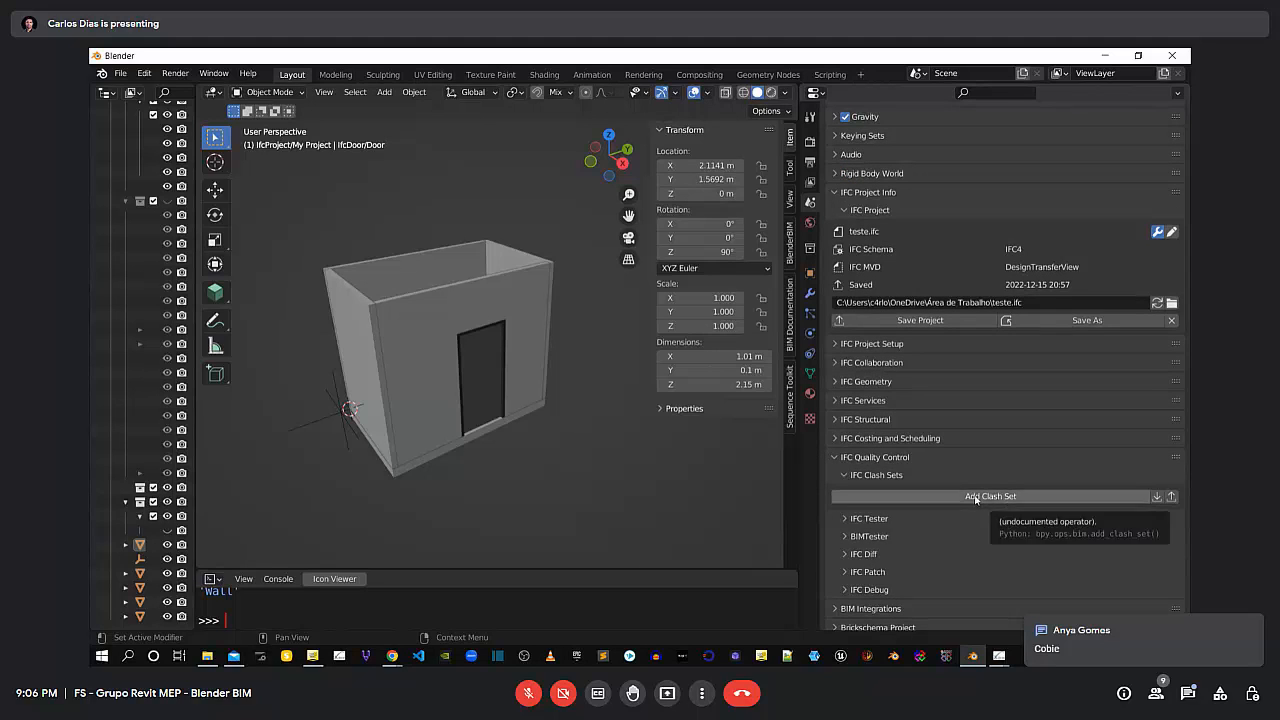
left_click(844, 477)
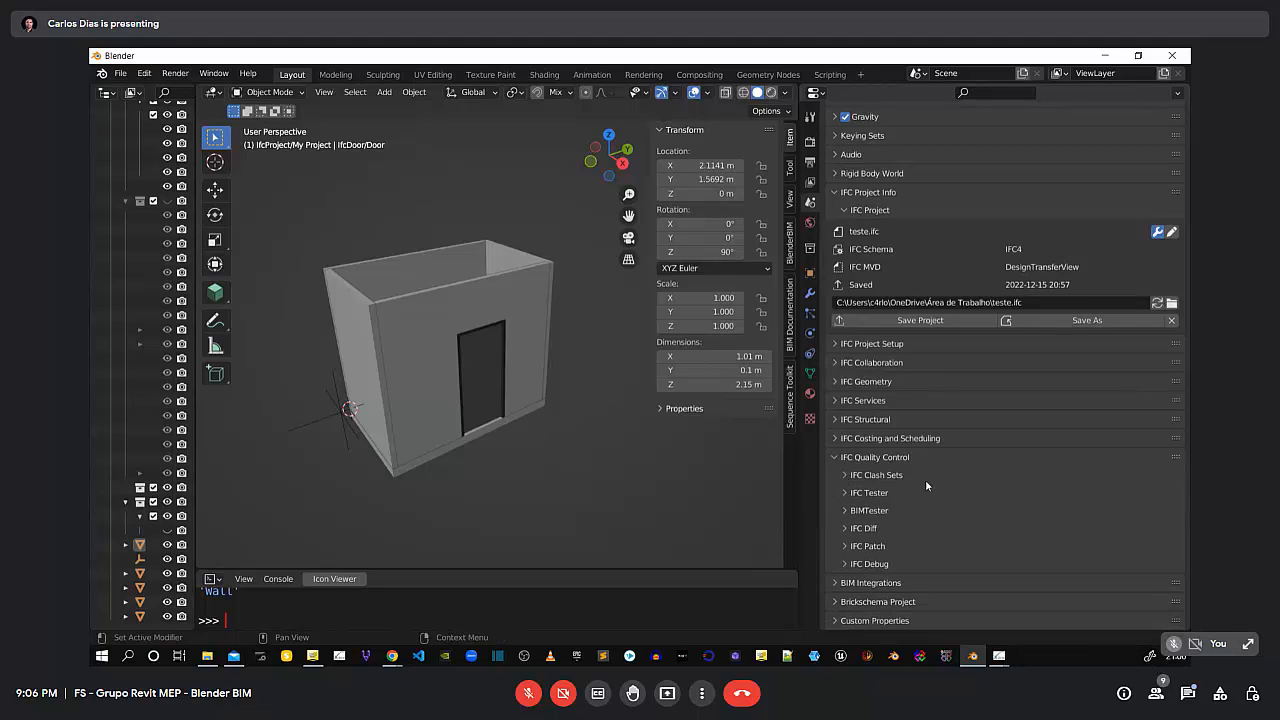
Review the file inputs of the IFC Tester and BIMTester subsections within IFC Quality Control
left_click(844, 493)
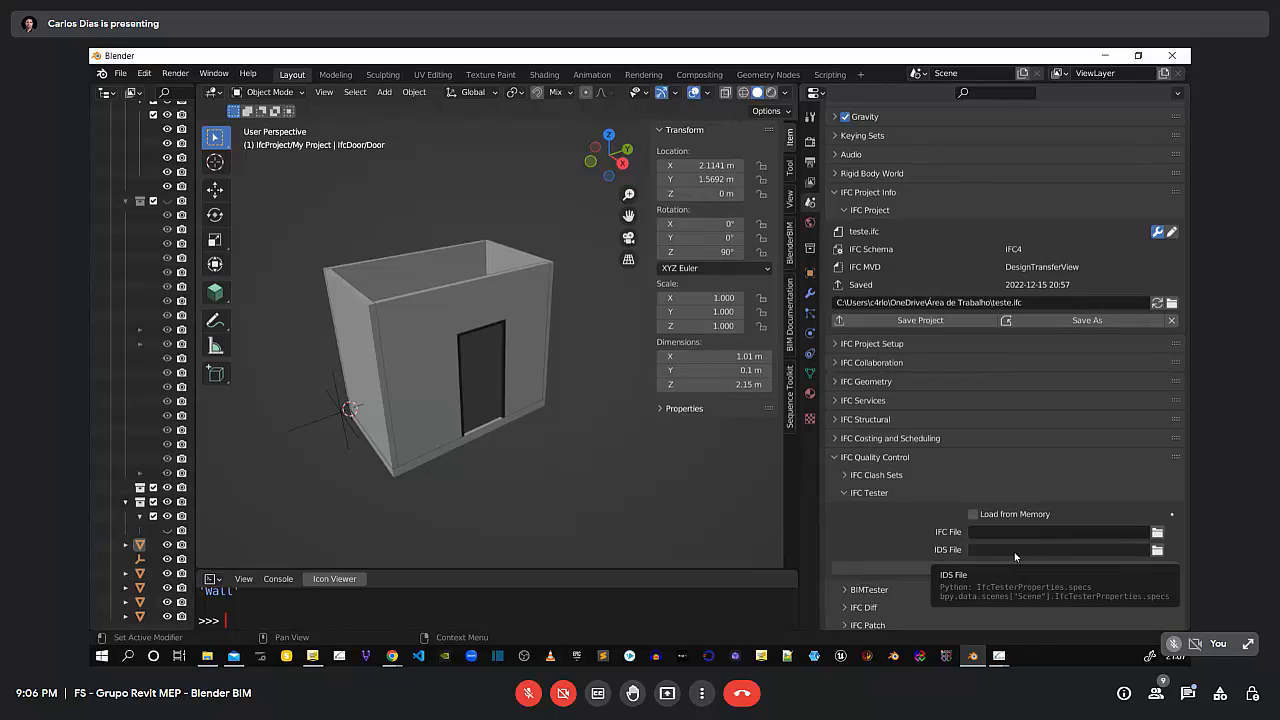
left_click(845, 494)
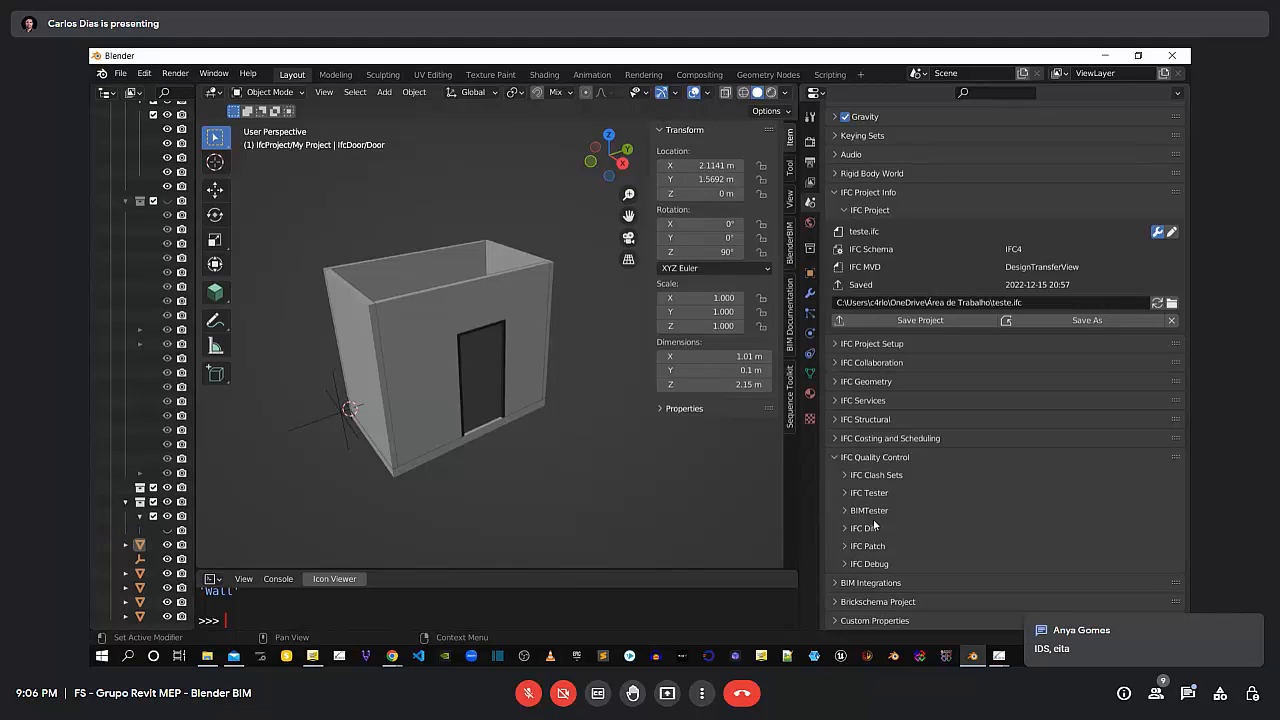
left_click(845, 512)
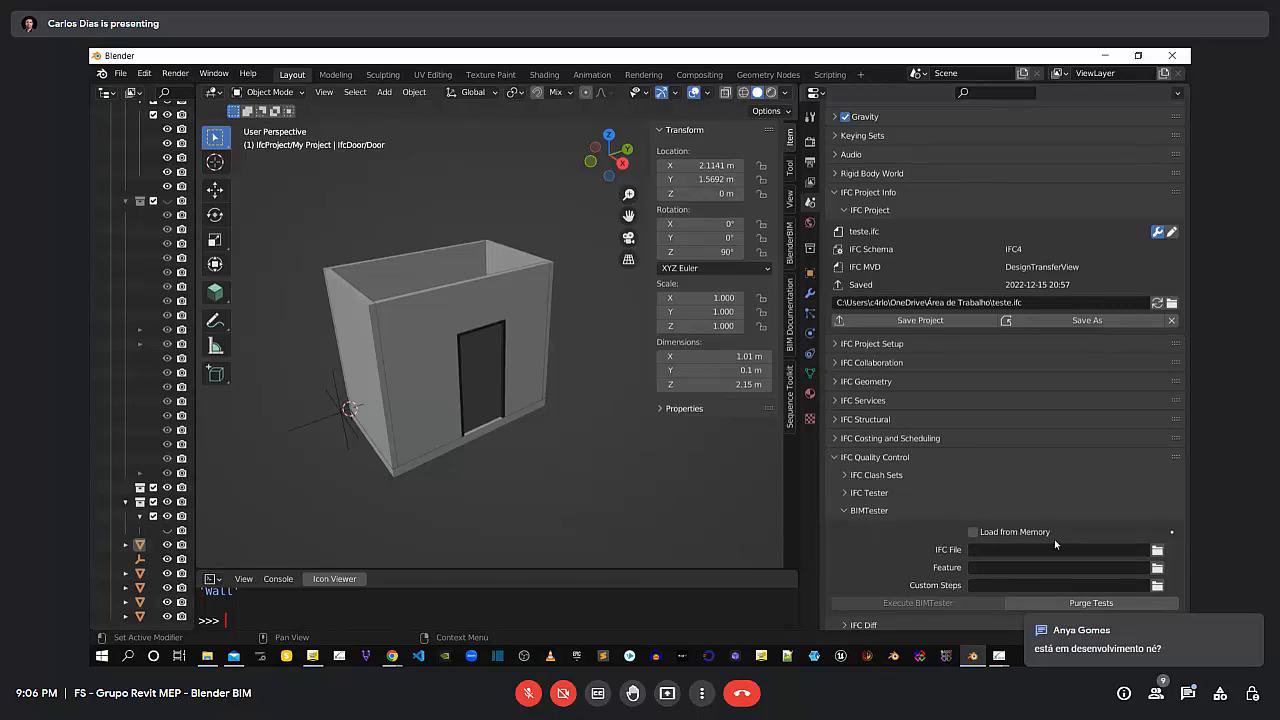
left_click(844, 511)
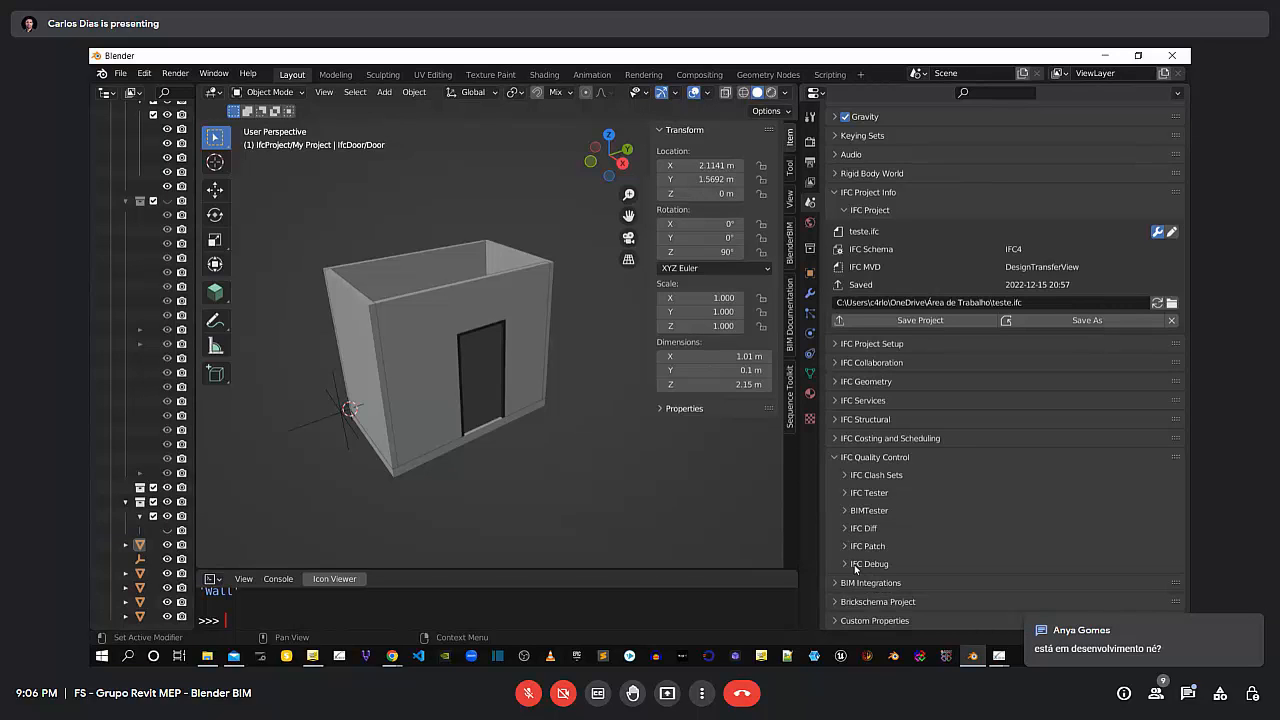
Review the IFC Diff setup and the IFC Patch settings, including its list of recipes
left_click(845, 529)
scroll(987, 524, "down", 3)
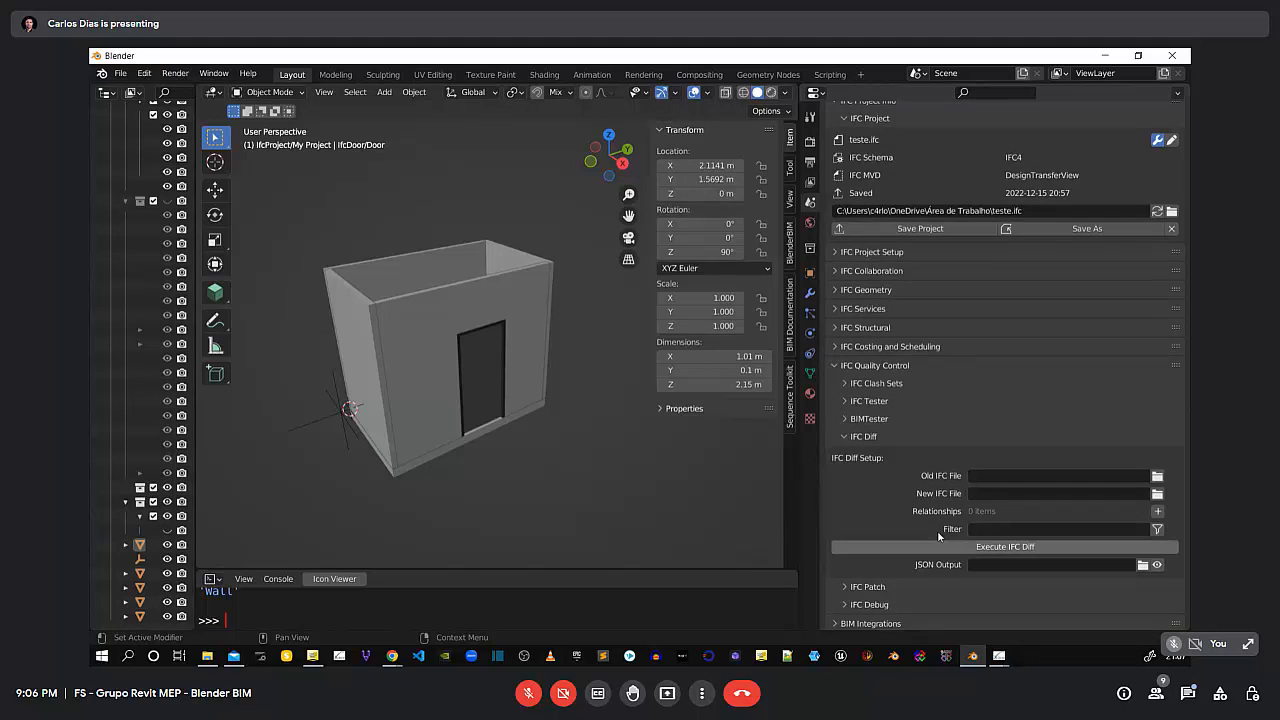
left_click(843, 436)
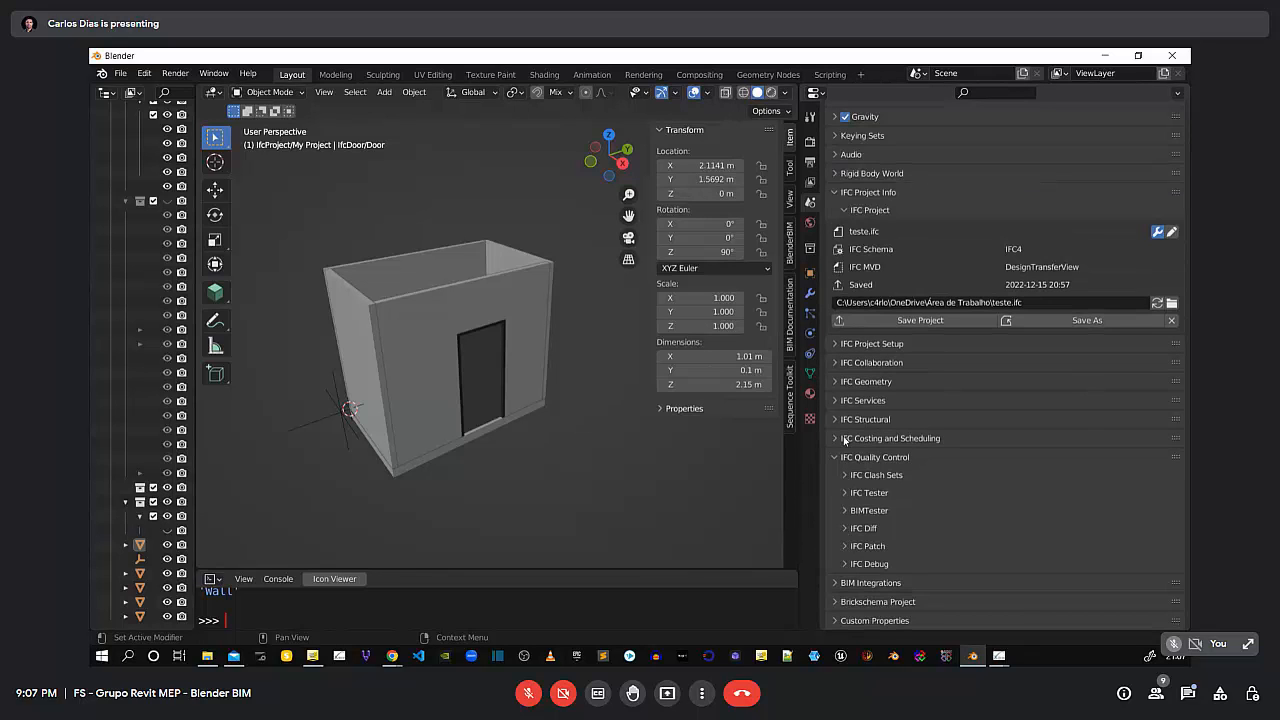
left_click(845, 546)
scroll(948, 515, "down", 2)
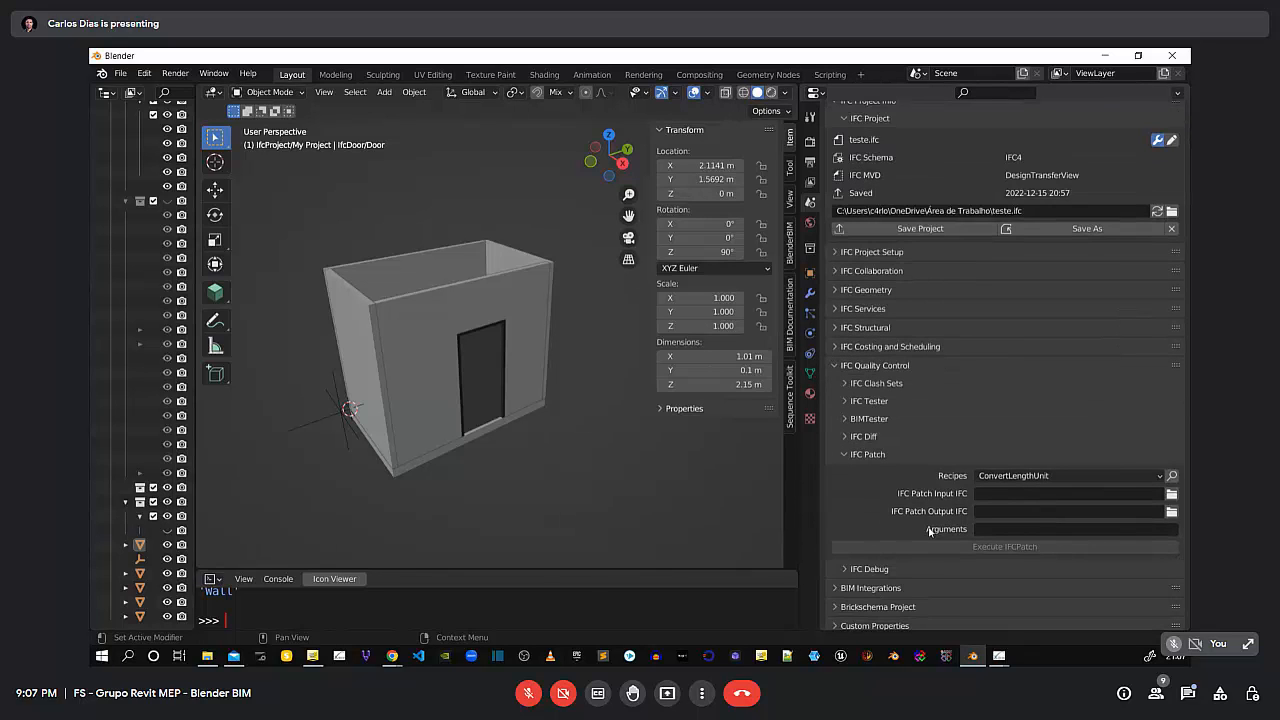
left_click(1159, 476)
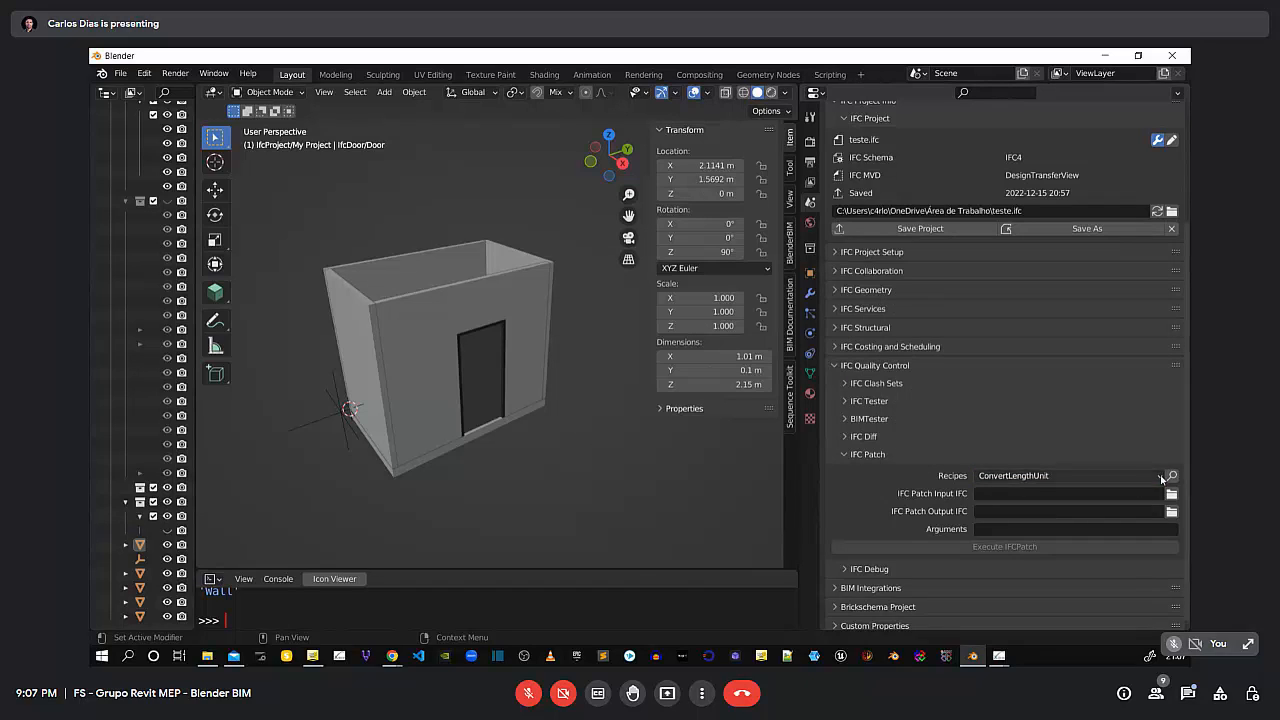
left_click(848, 456)
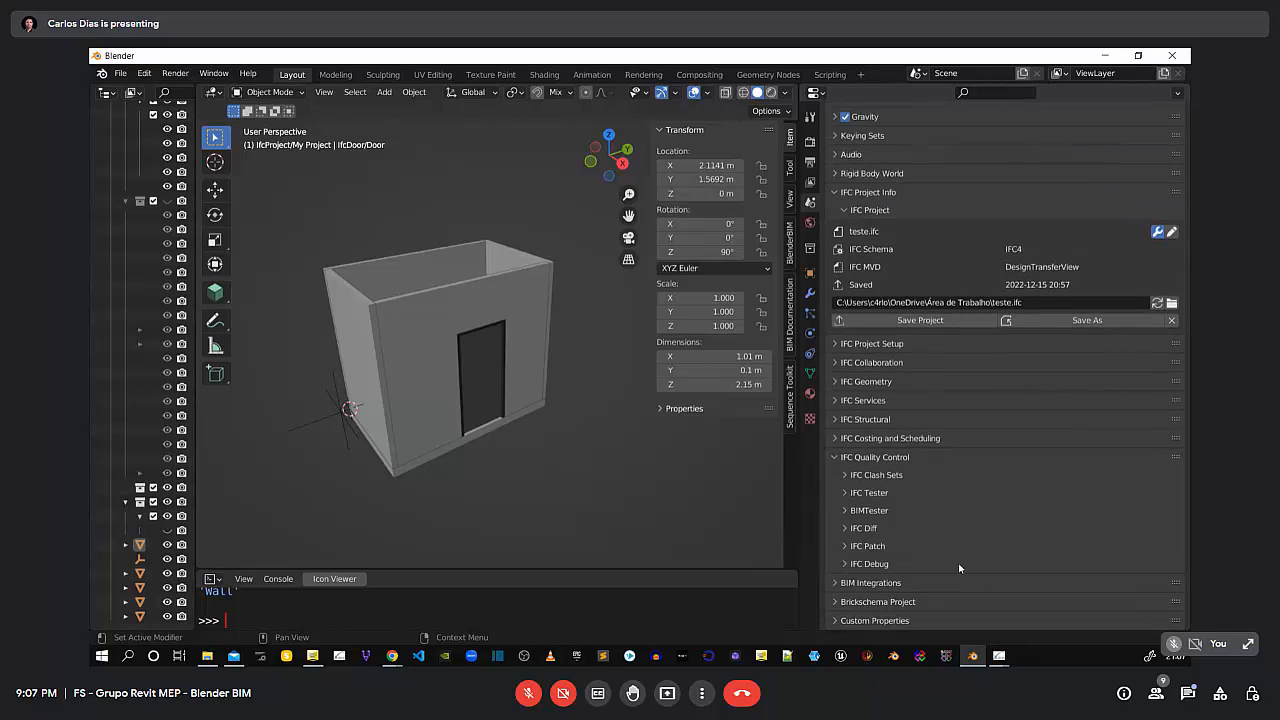
Inspect the wall containing the door through IFC Debug and examine its direct attributes, inverse attributes and inverse references
left_click(846, 564)
scroll(972, 522, "down", 4)
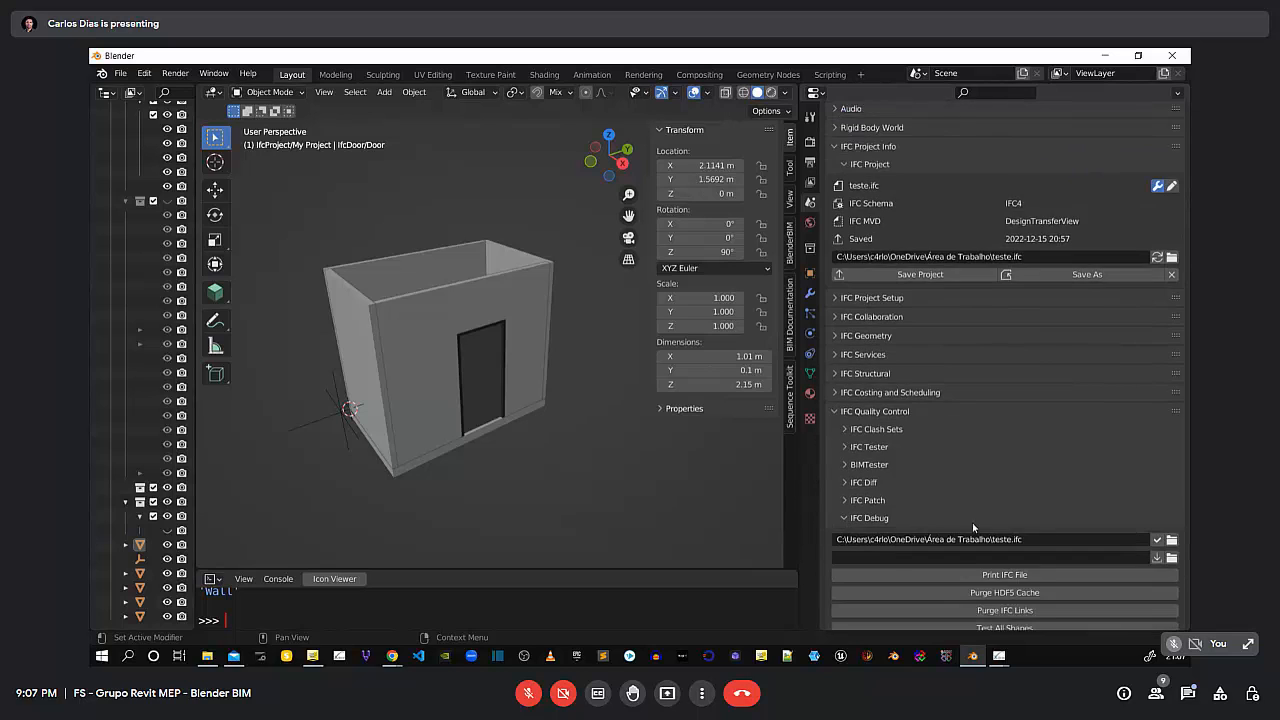
scroll(973, 527, "down", 3)
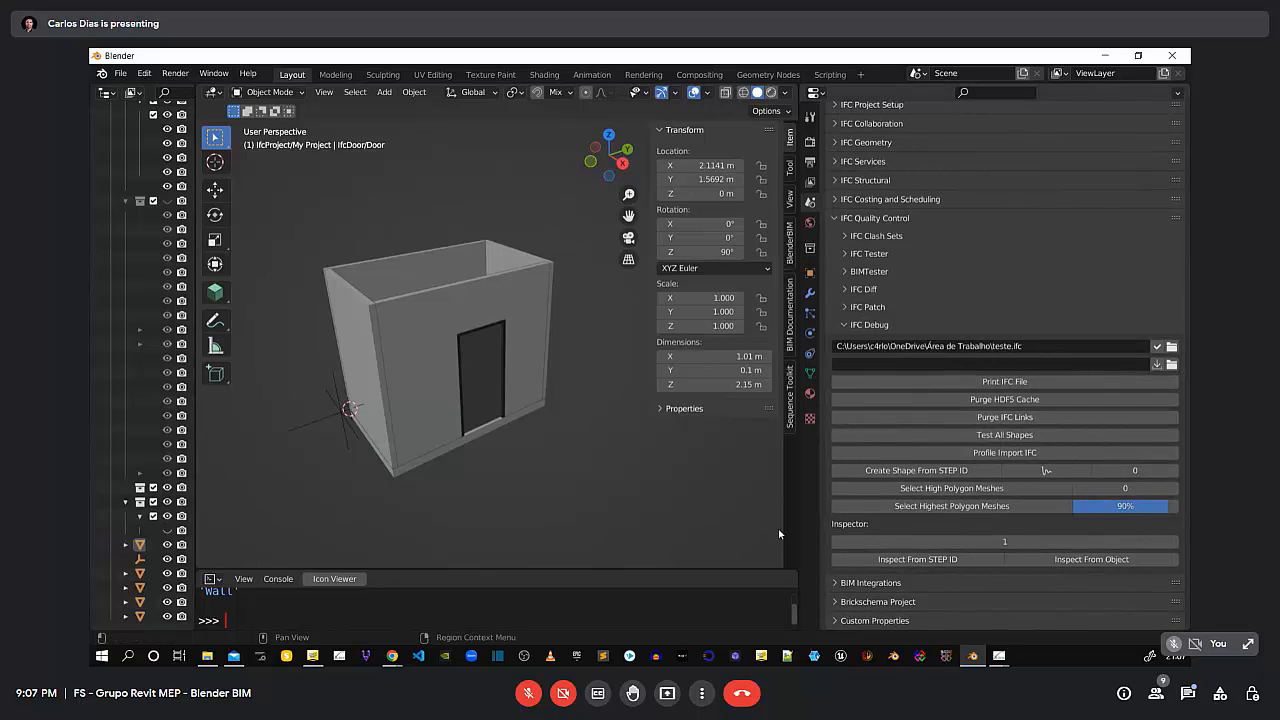
left_click(532, 332)
left_click(1091, 561)
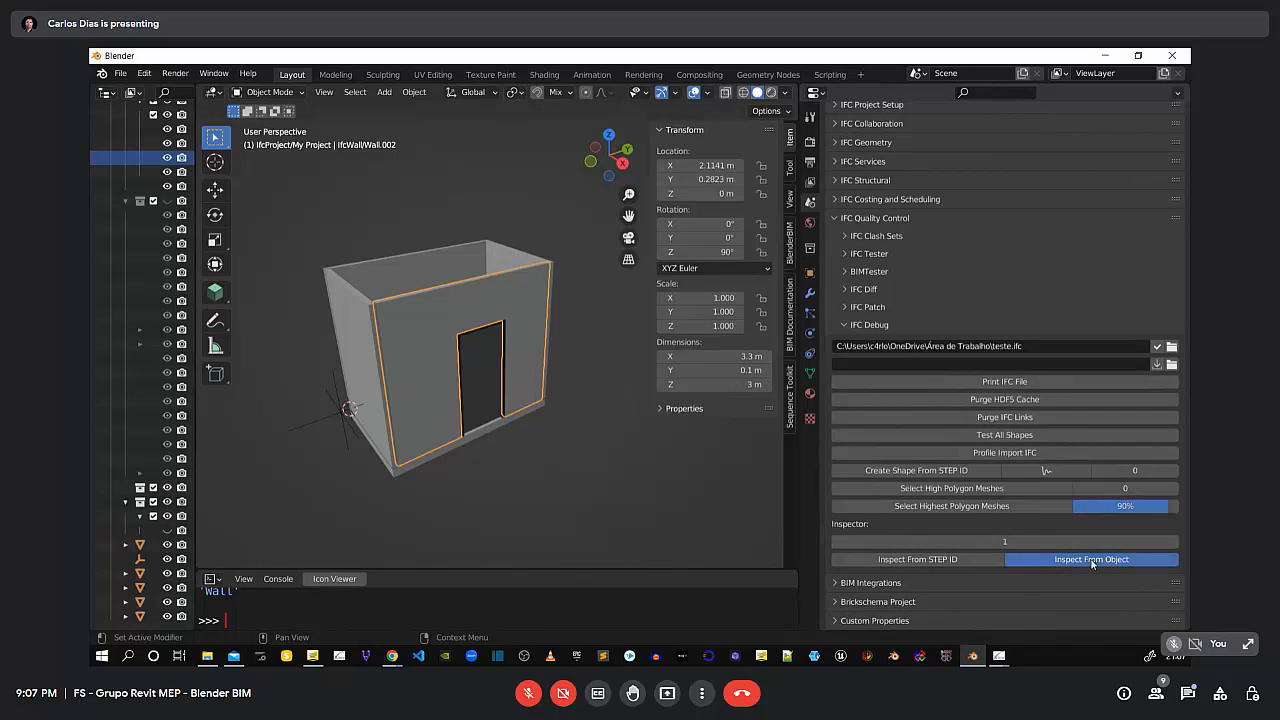
scroll(1029, 519, "down", 12)
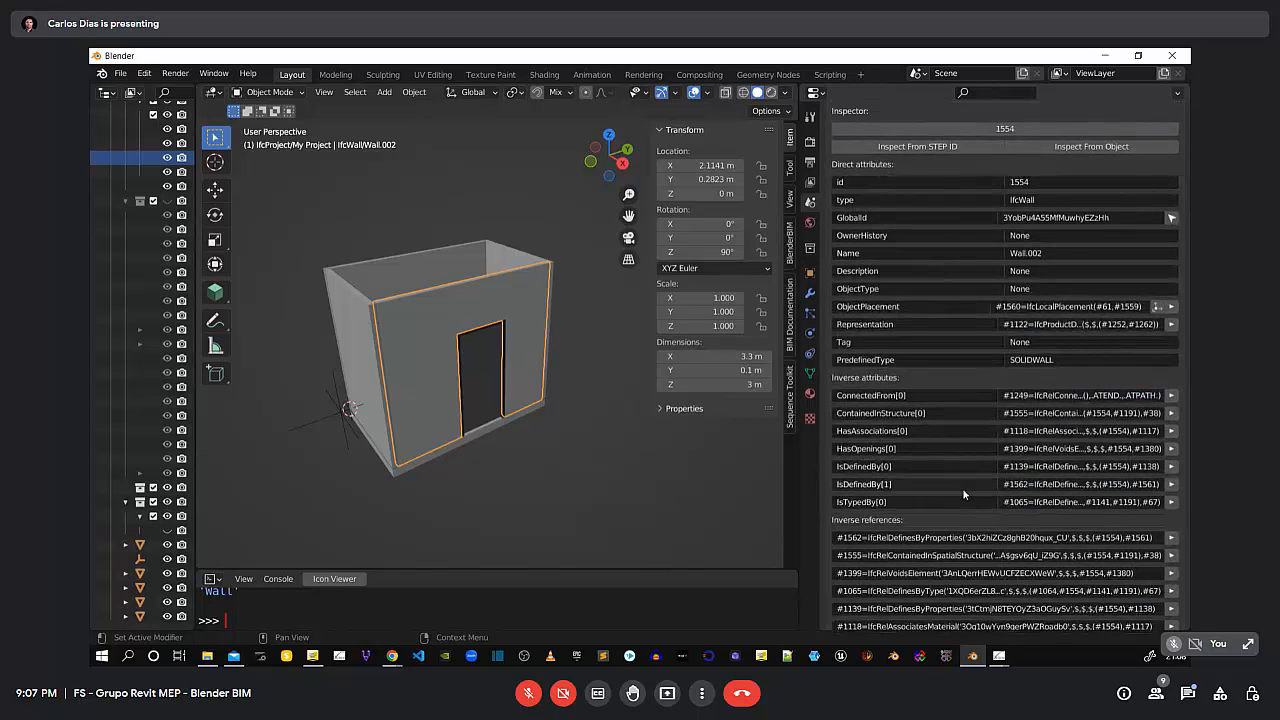
scroll(897, 561, "down", 2)
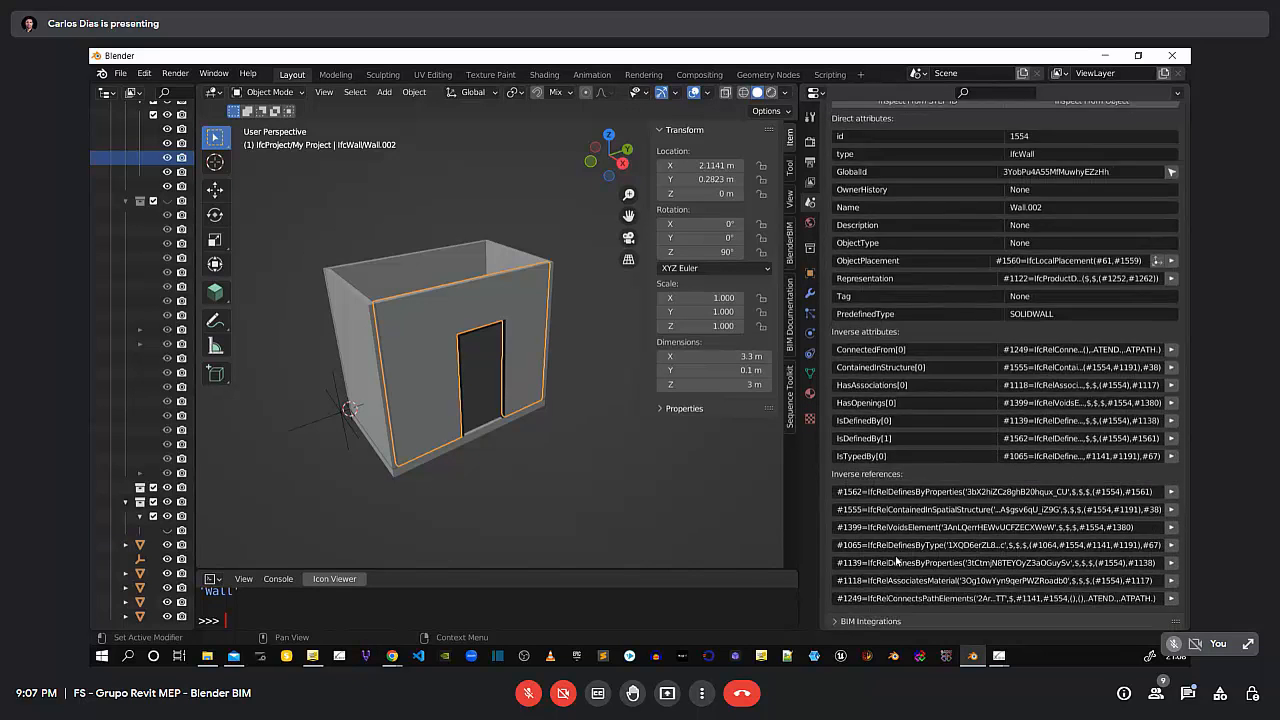
scroll(897, 562, "down", 1)
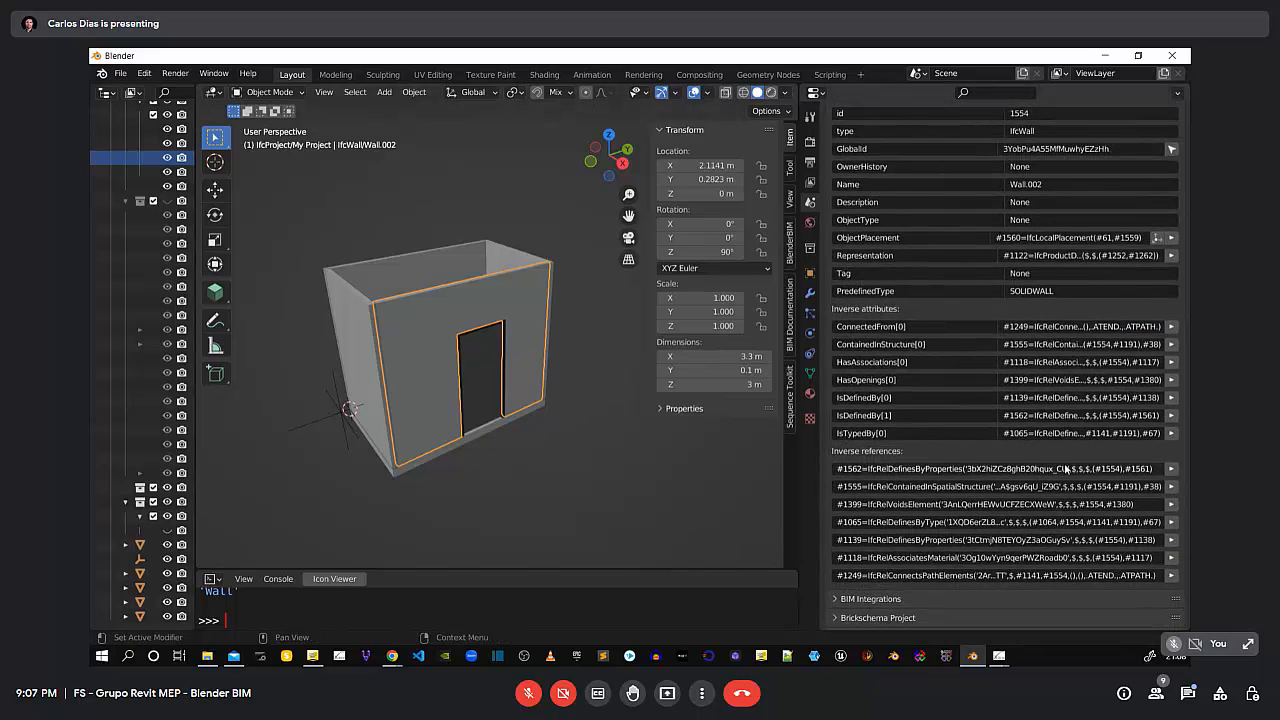
scroll(1053, 453, "up", 5)
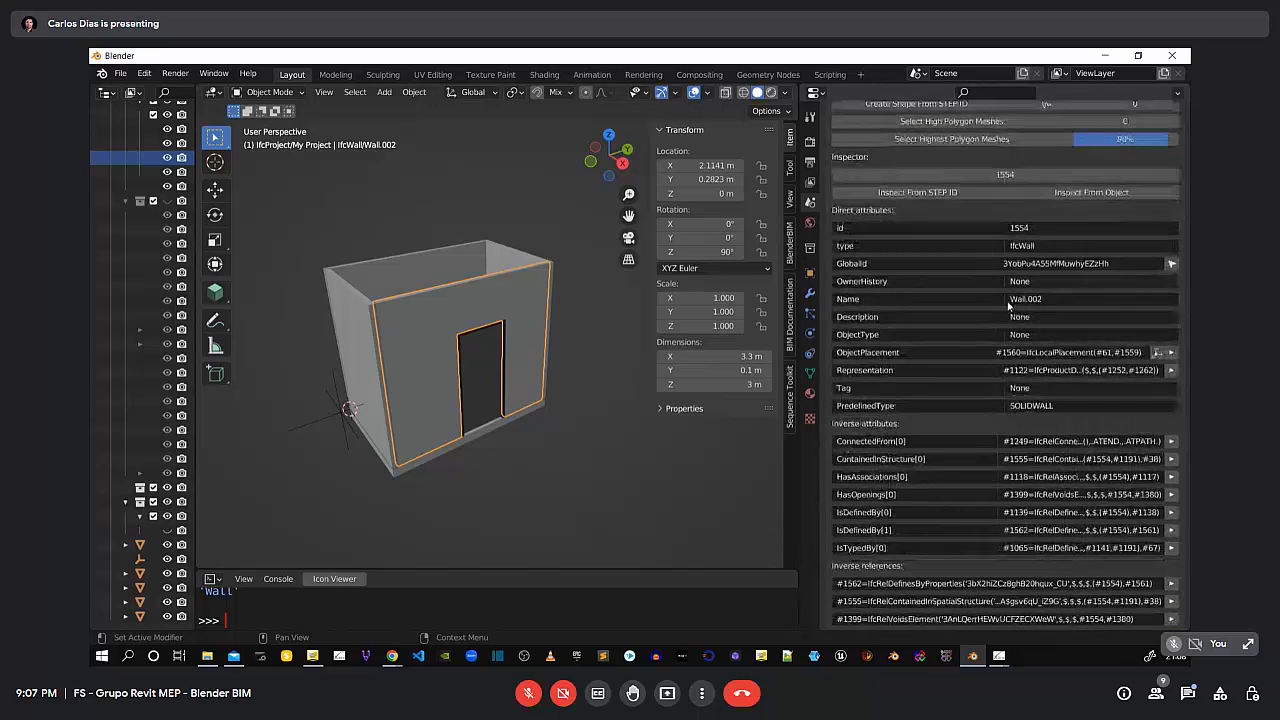
Review the inspected wall's attributes and inverse references in IFC Debug, and collapse the IFC Debug and IFC Quality Control sections
scroll(901, 477, "down", 3)
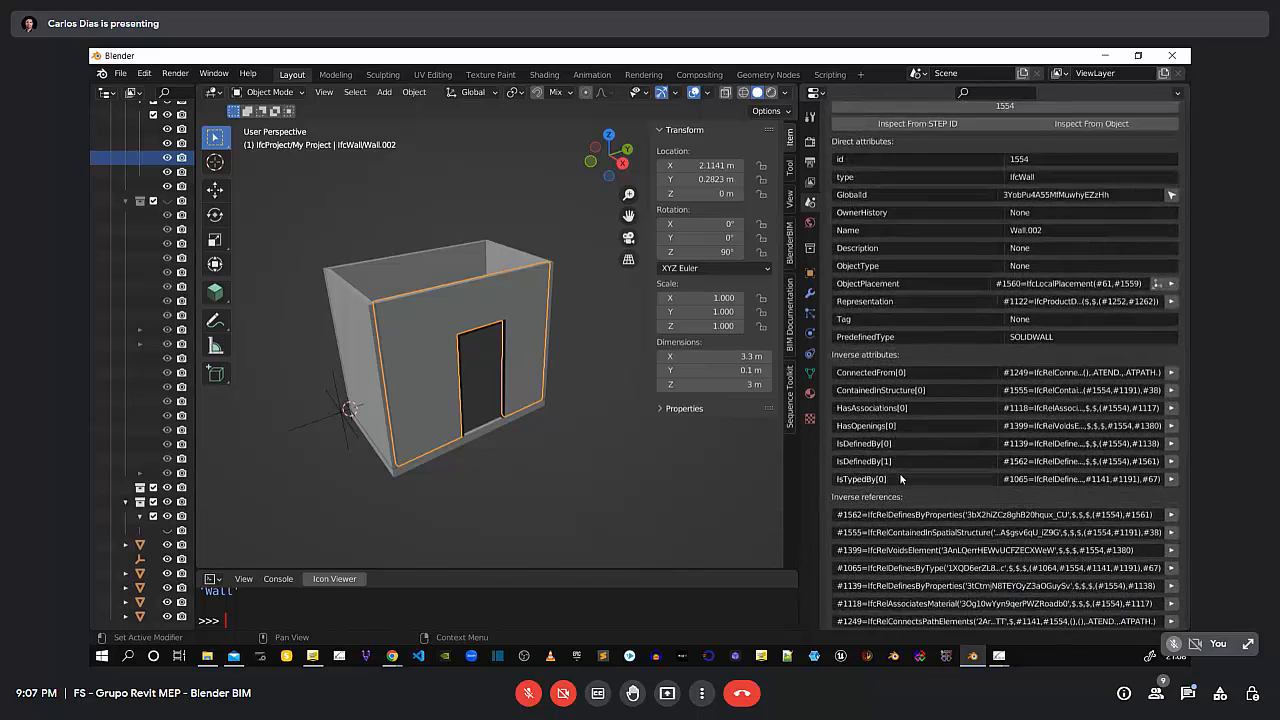
scroll(1020, 590, "down", 3)
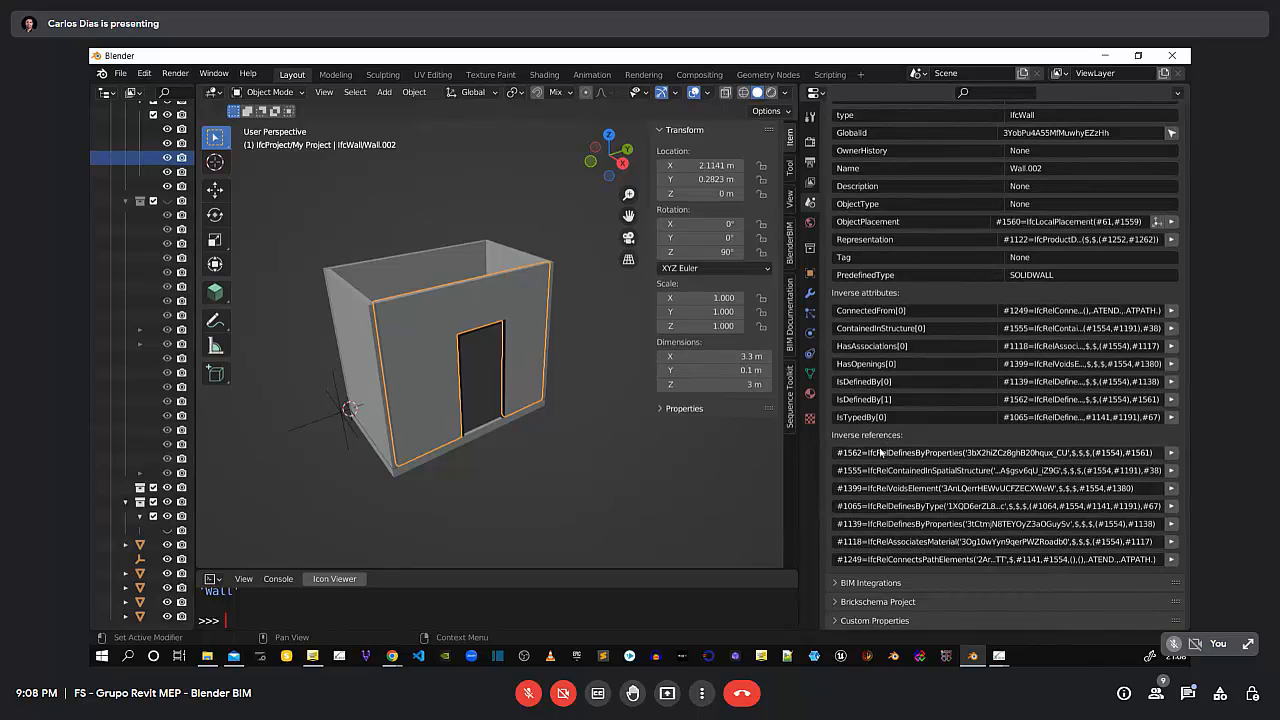
scroll(961, 477, "up", 2)
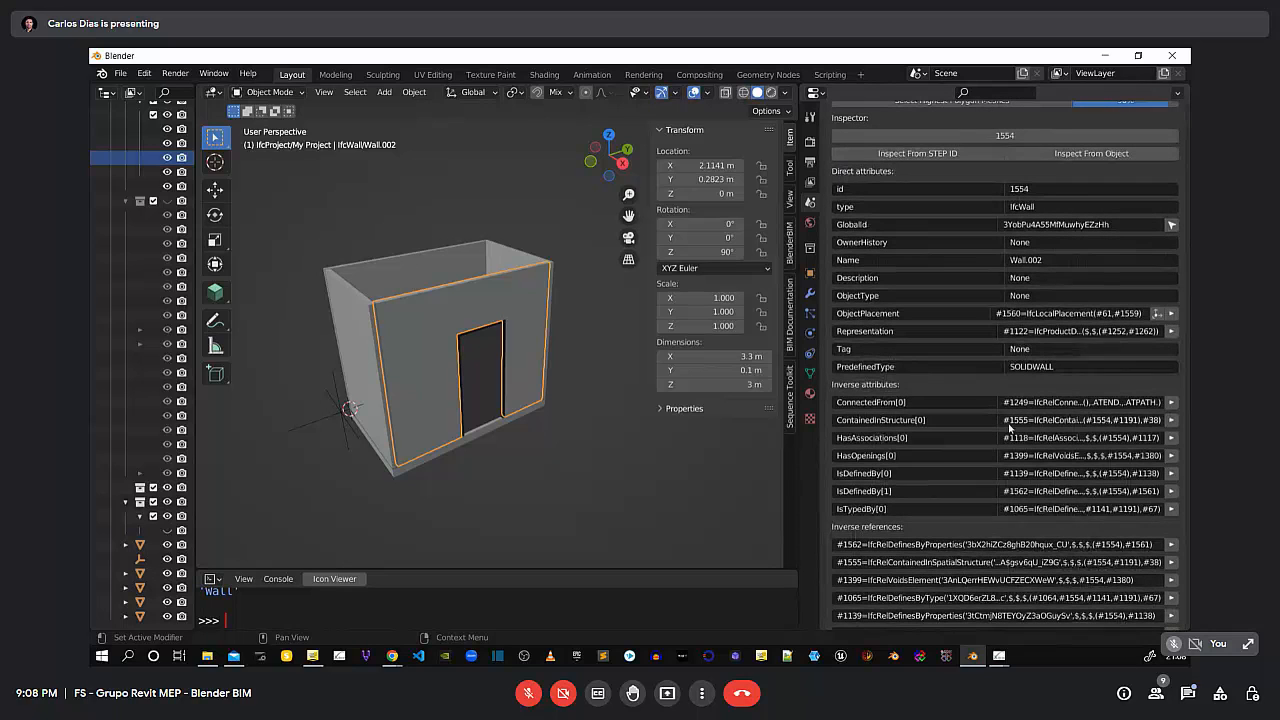
scroll(1056, 373, "up", 4)
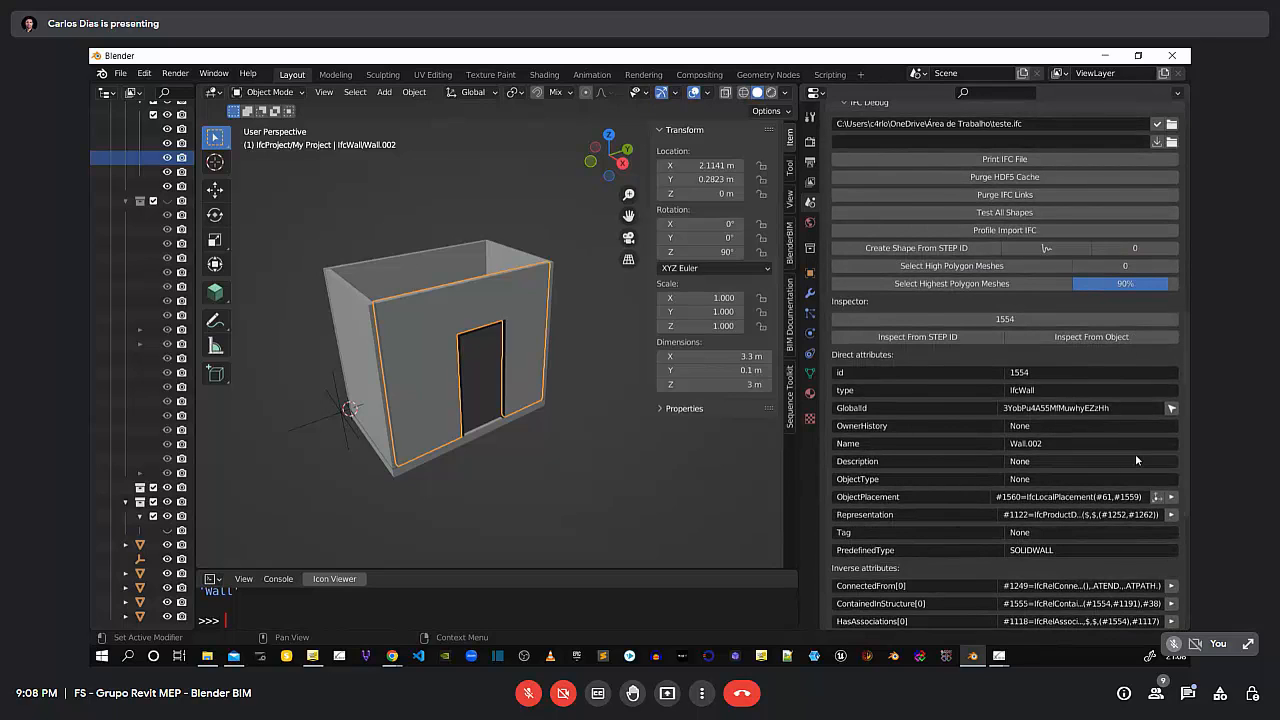
scroll(1108, 477, "up", 1)
scroll(1108, 477, "up", 3)
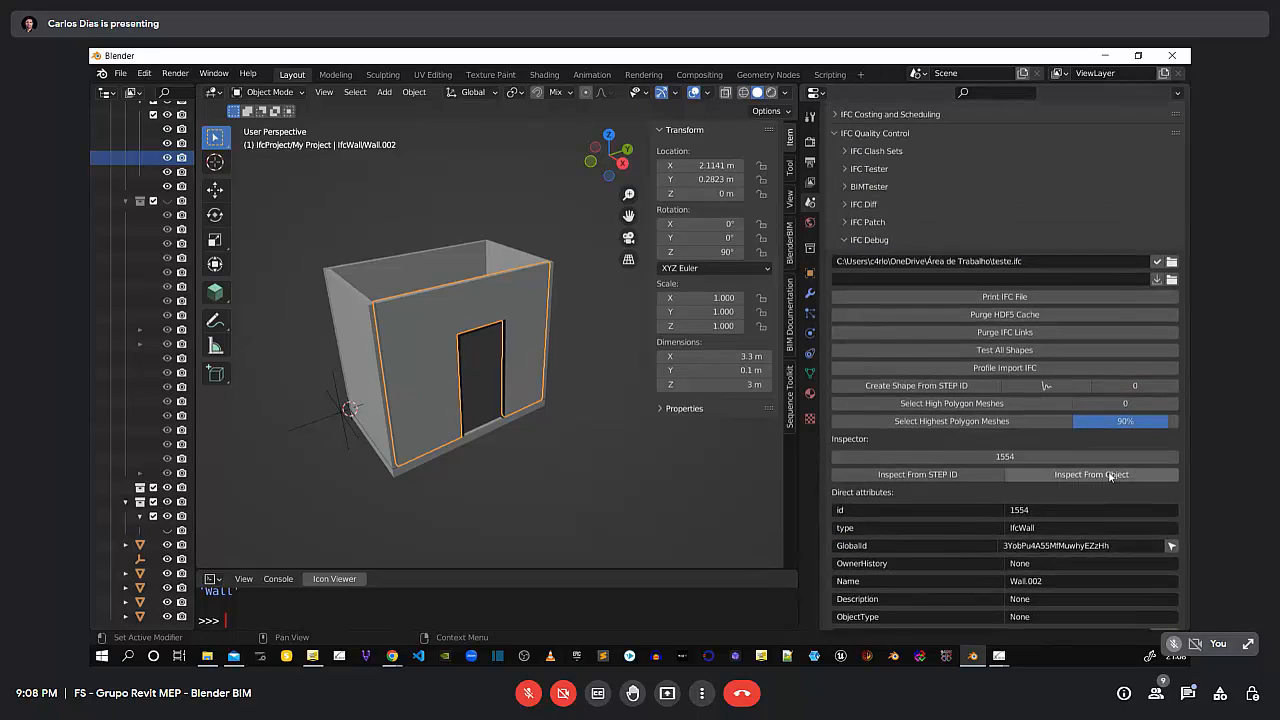
left_click(860, 240)
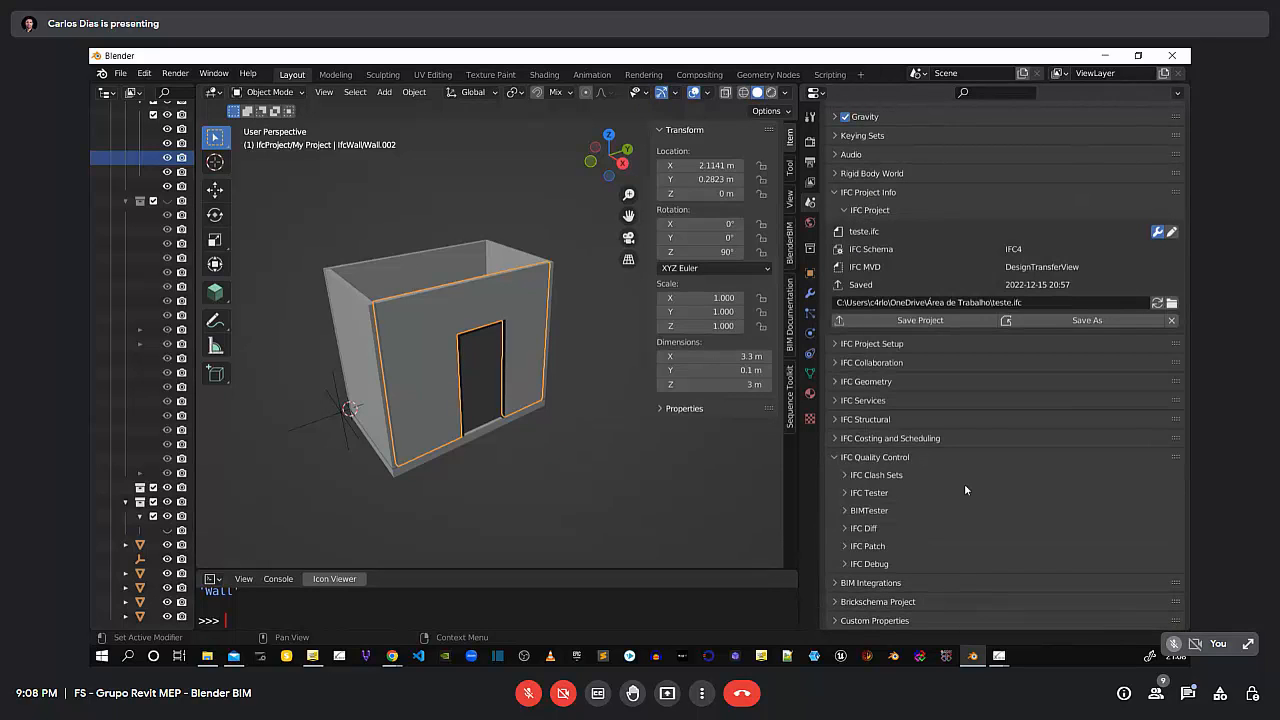
left_click(834, 457)
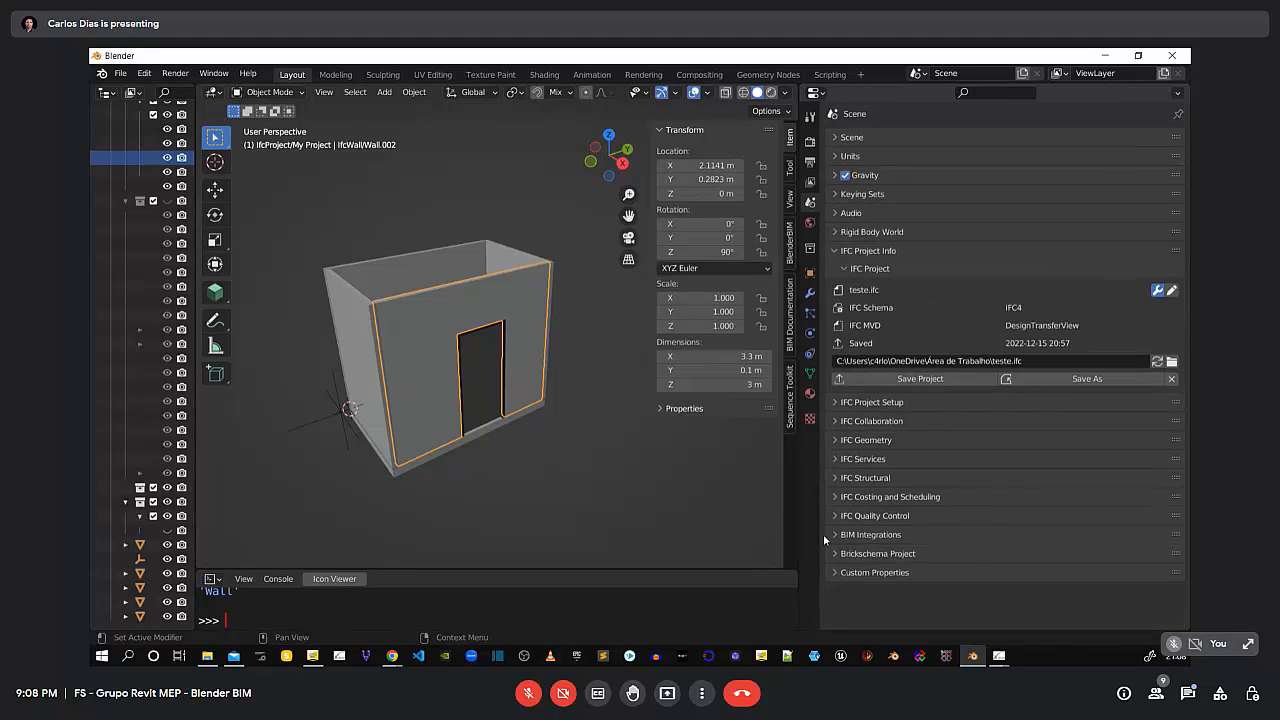
Look through the BIM Integrations section, including the Augin login fields, and collapse it
left_click(830, 533)
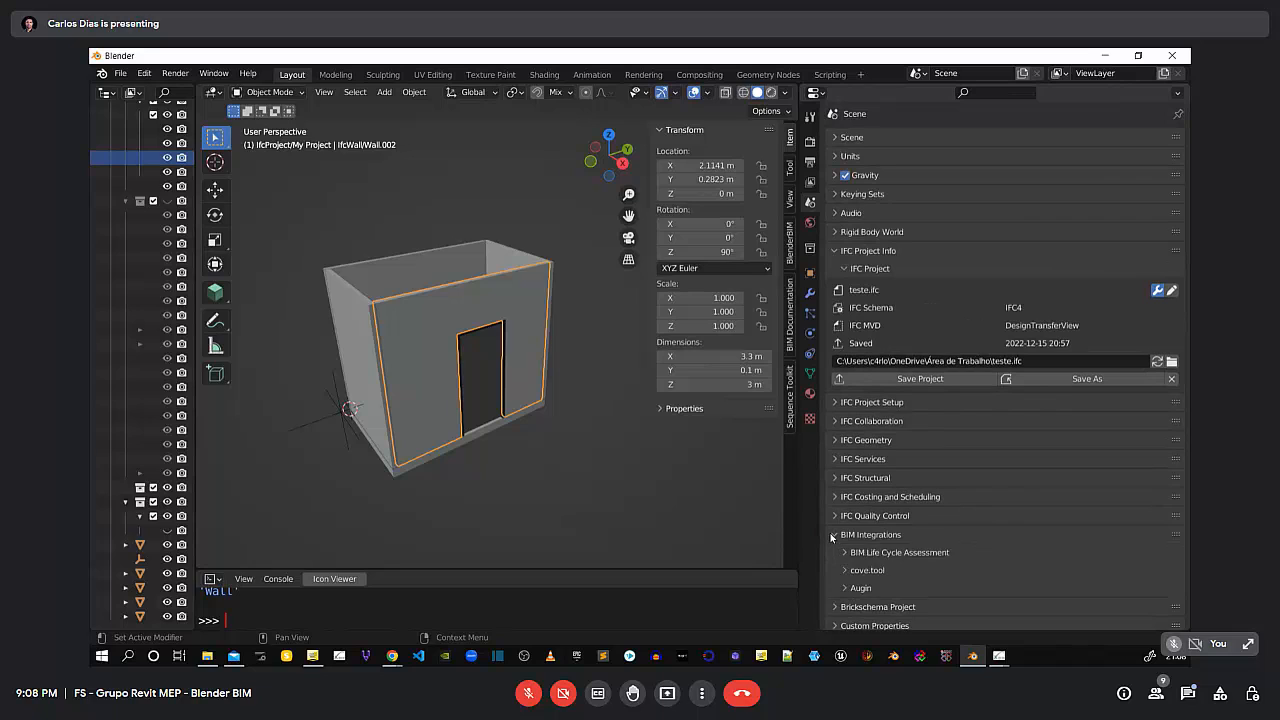
left_click(832, 534)
left_click(834, 536)
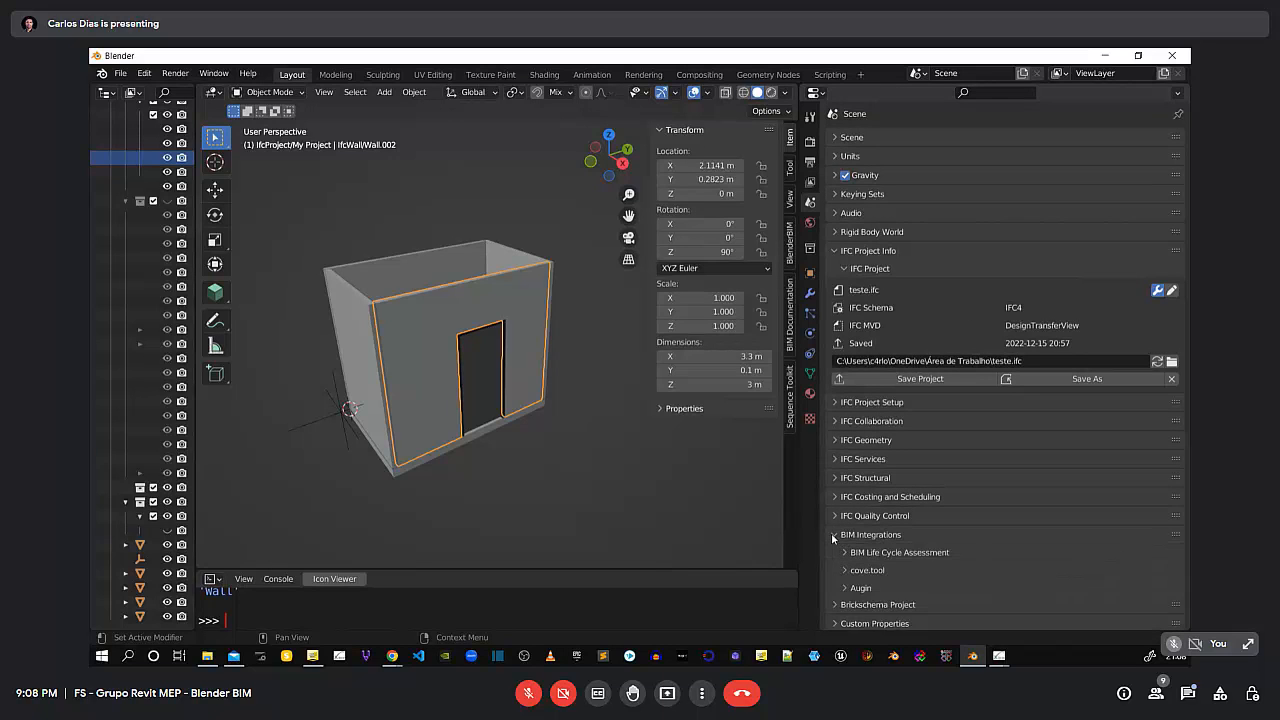
left_click(843, 588)
scroll(903, 627, "down", 3)
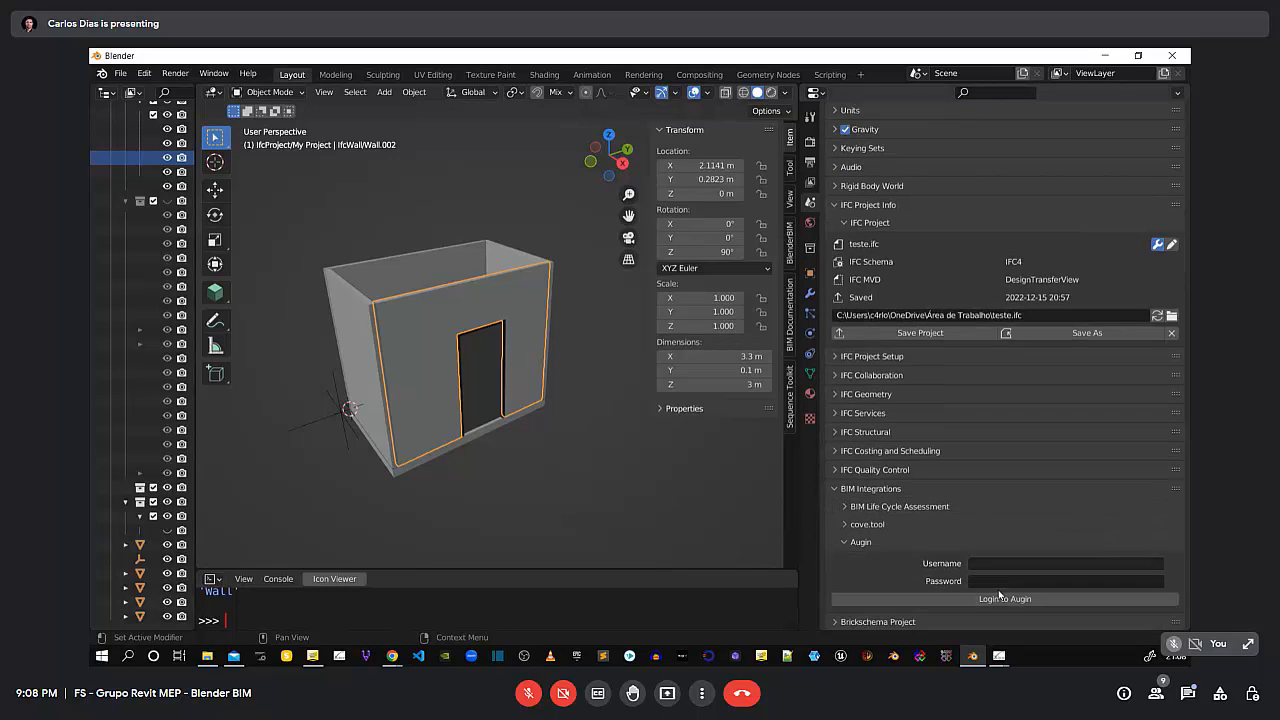
left_click(847, 524)
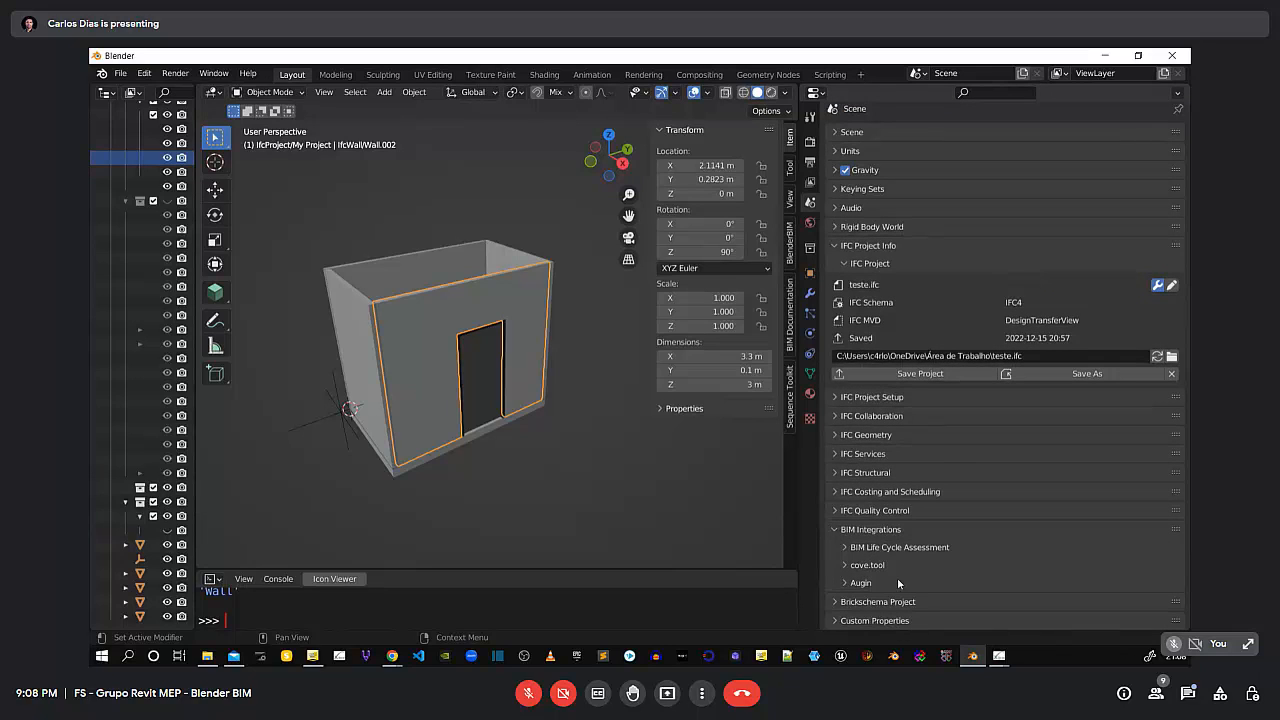
left_click(834, 529)
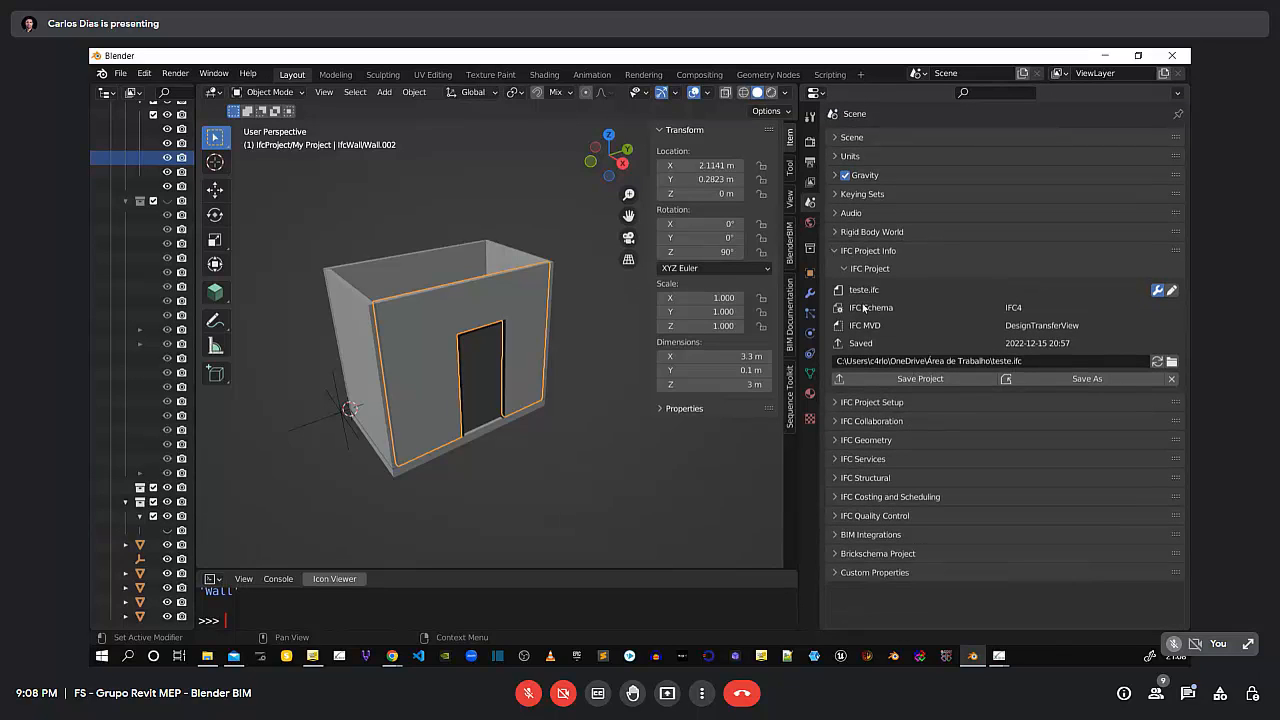
Collapse the IFC Project Info section and widen the 3D viewport, leaving no object selected
left_click(835, 251)
scroll(606, 495, "up", 3)
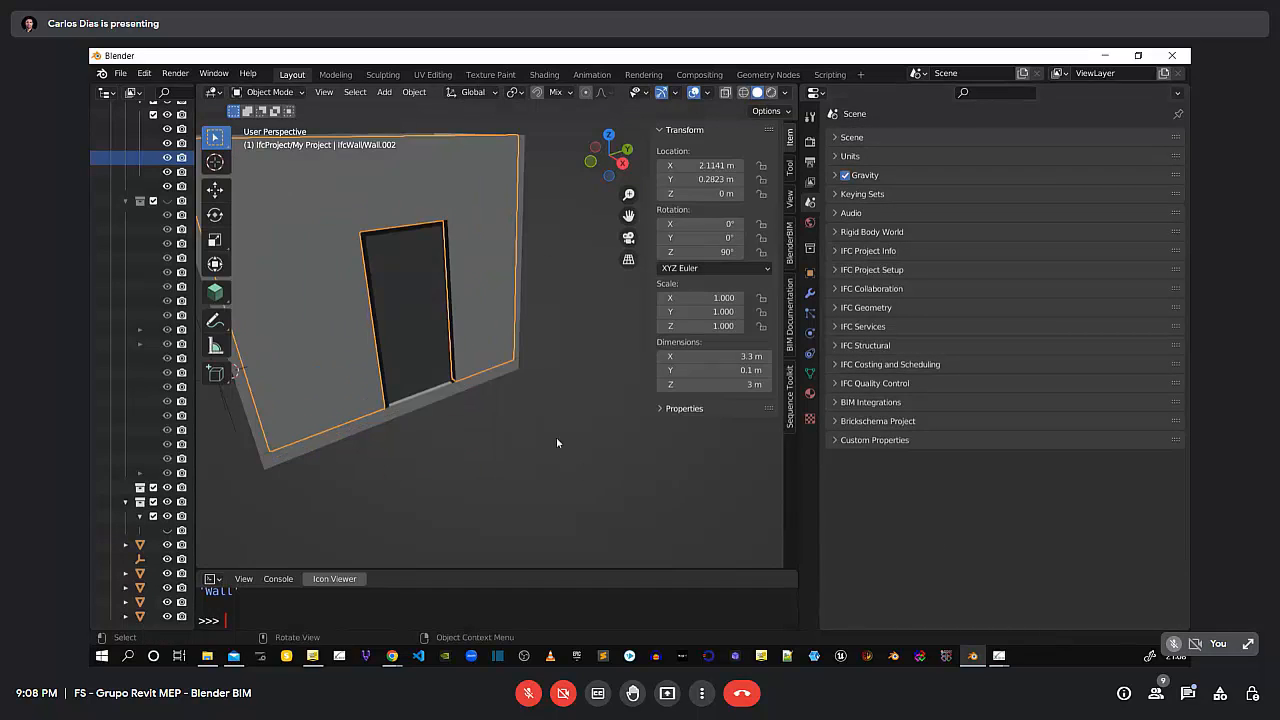
middle_click_drag(557, 440, 463, 434)
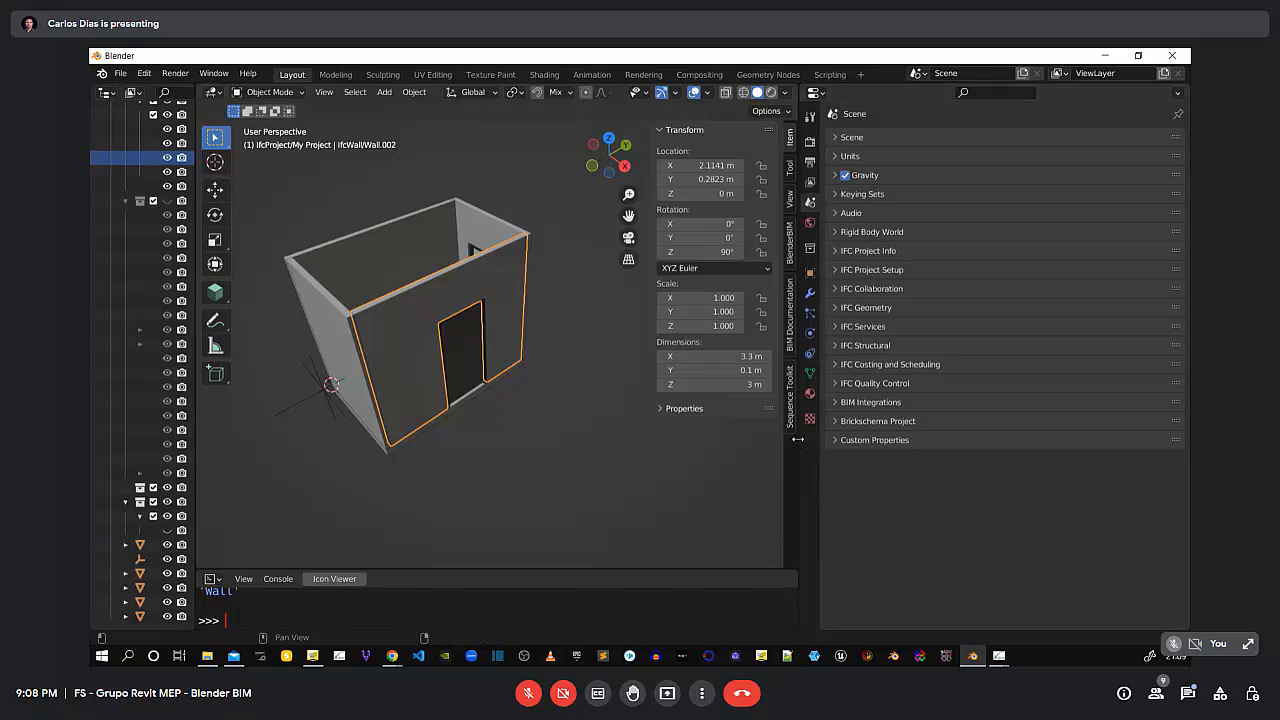
left_click_drag(797, 438, 946, 438)
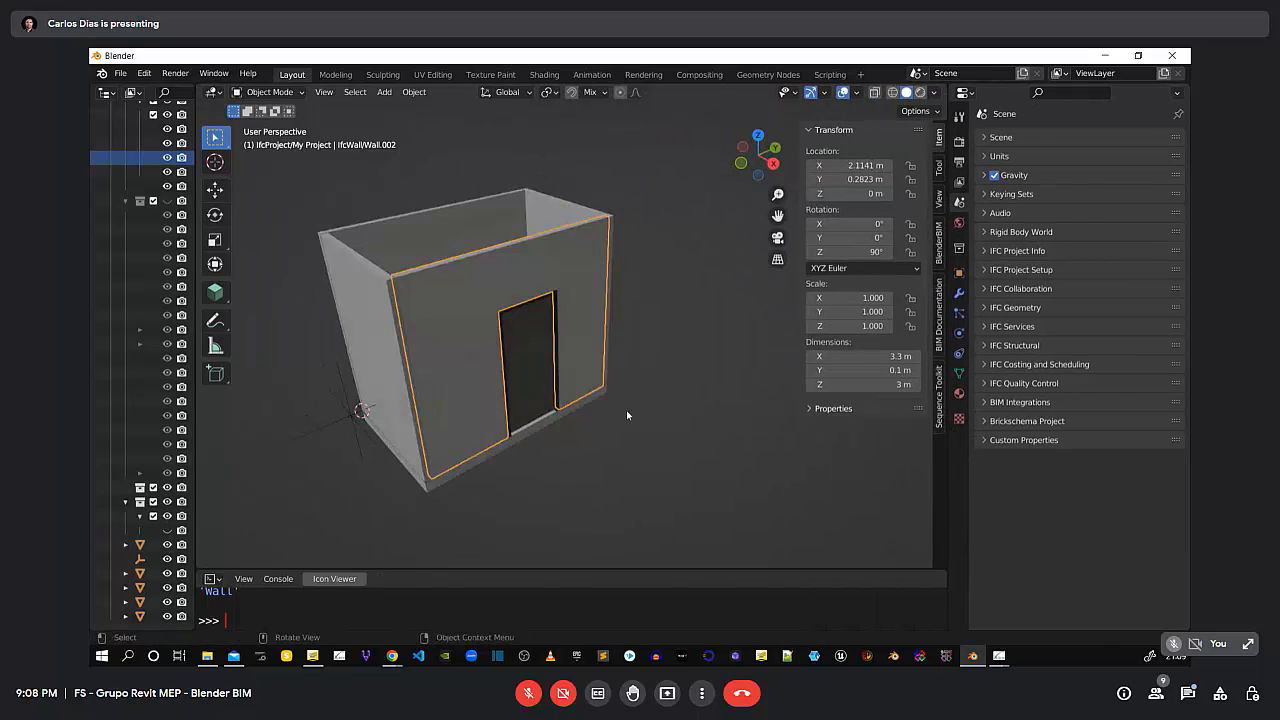
left_click(551, 506)
middle_click_drag(551, 506, 452, 421)
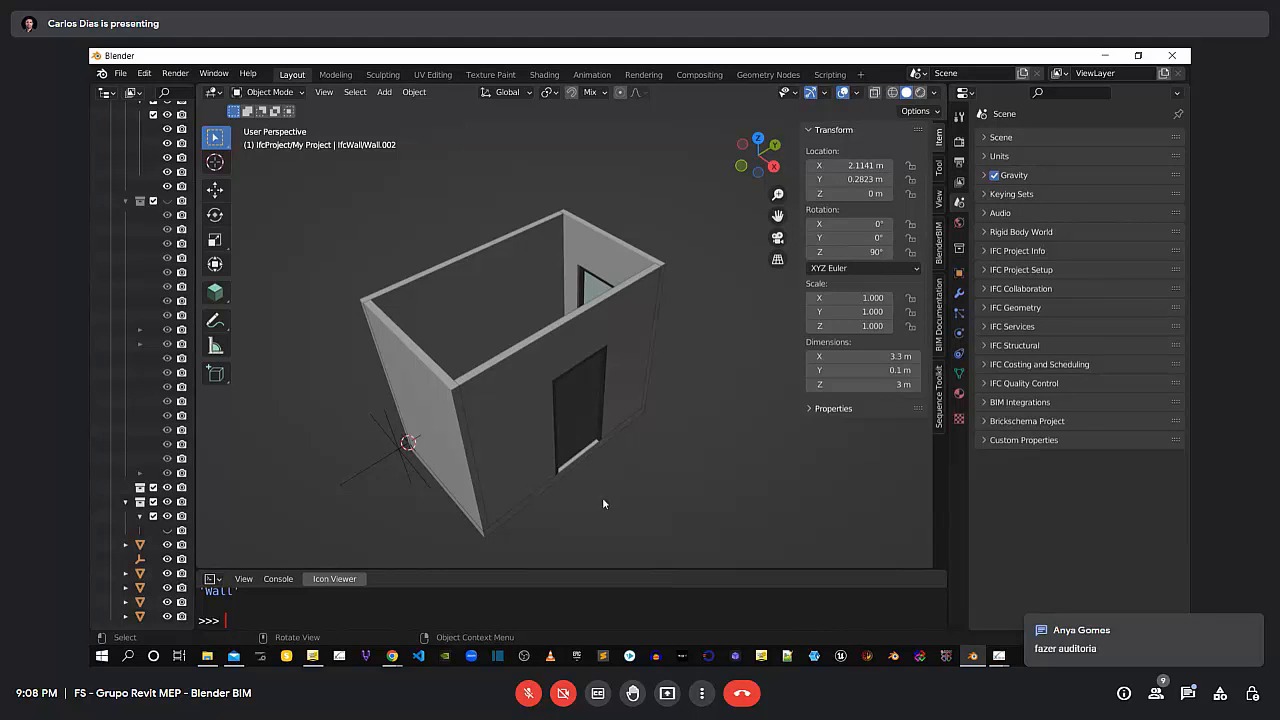
mouse_move(474, 514)
middle_mouse_down()
mouse_move(571, 486)
mouse_move(640, 500)
mouse_move(437, 452)
mouse_move(495, 436)
mouse_move(450, 483)
mouse_move(462, 505)
middle_mouse_up()
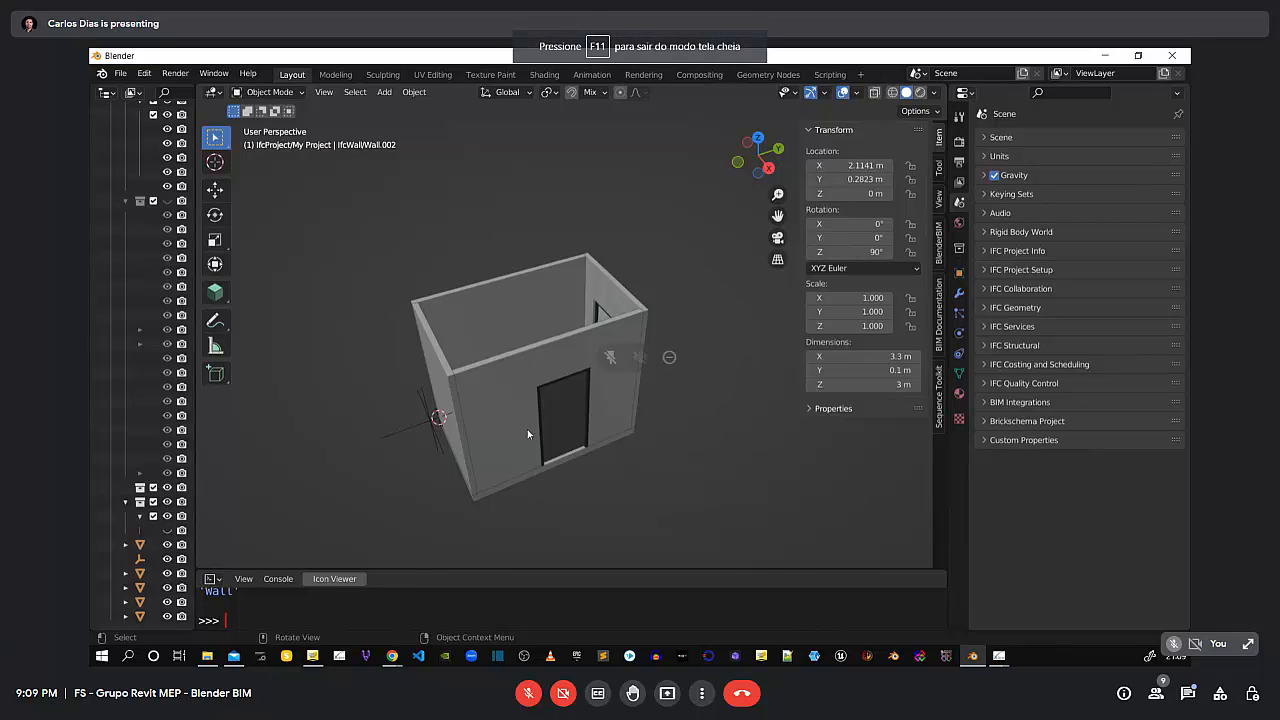
Switch to the video call and read its in-call messages, unmuting the microphone temporarily, and close the chat
left_click(1187, 693)
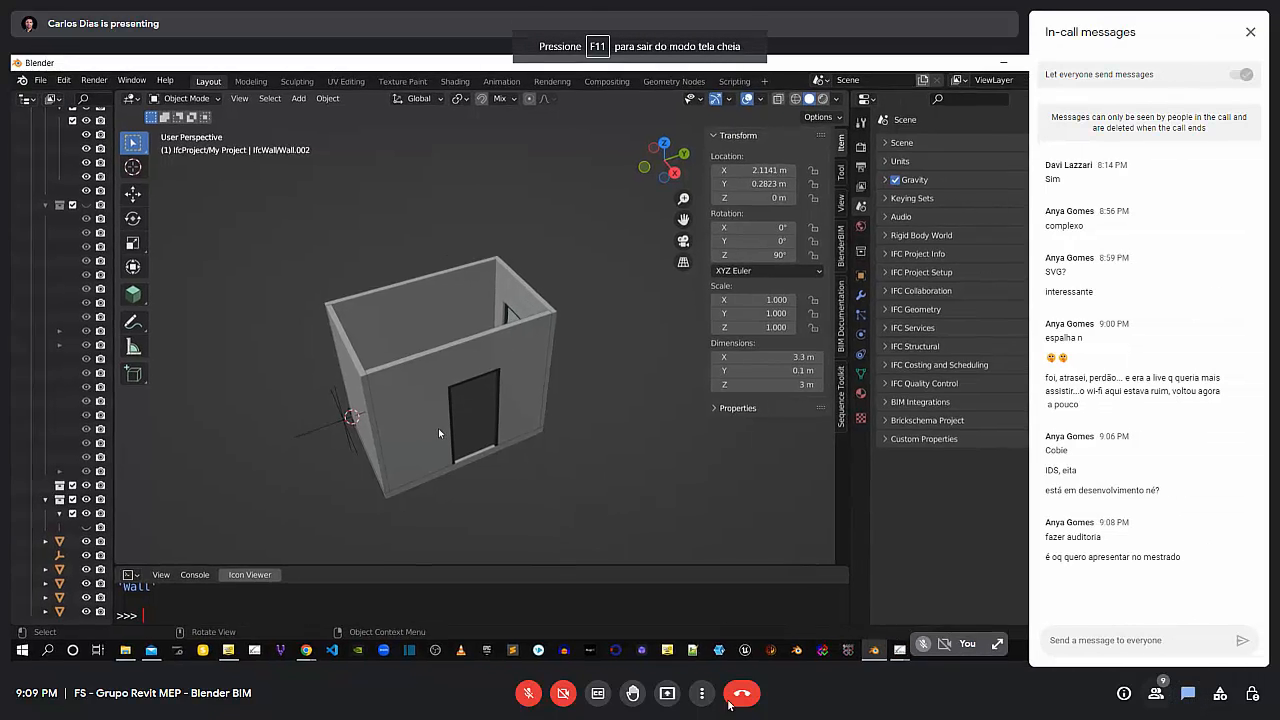
left_click(529, 698)
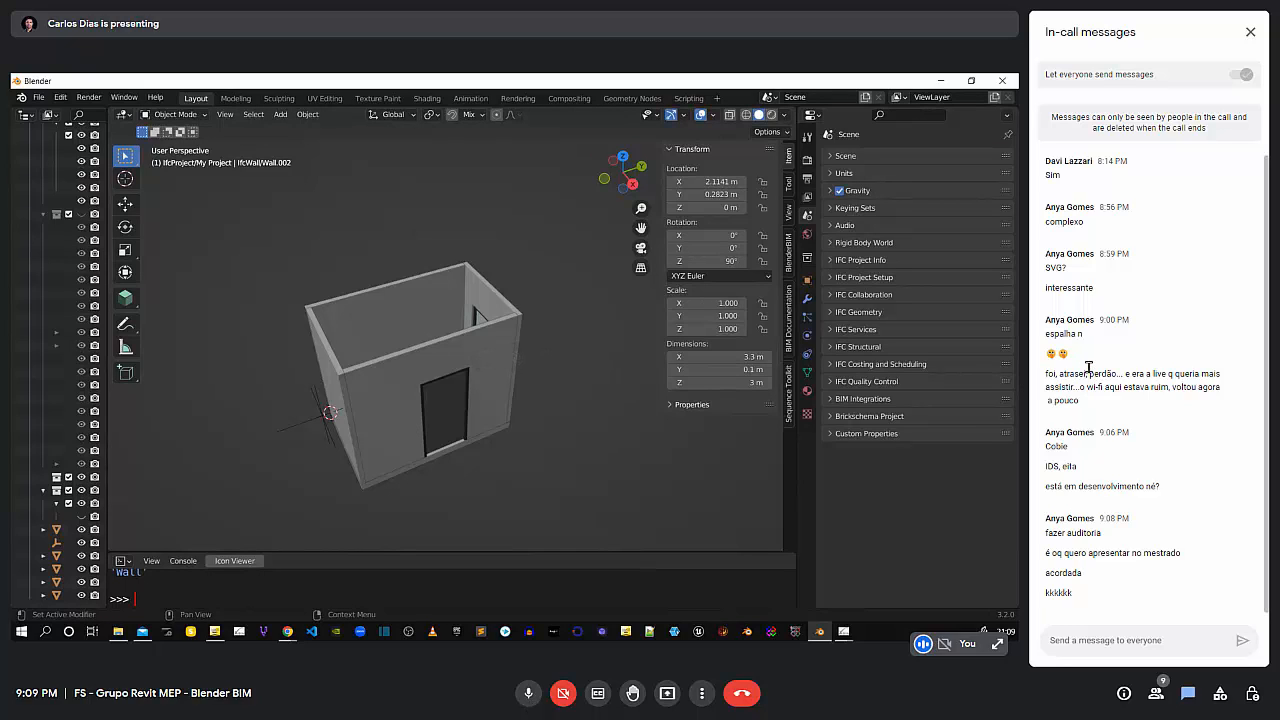
scroll(1088, 368, "up", 1)
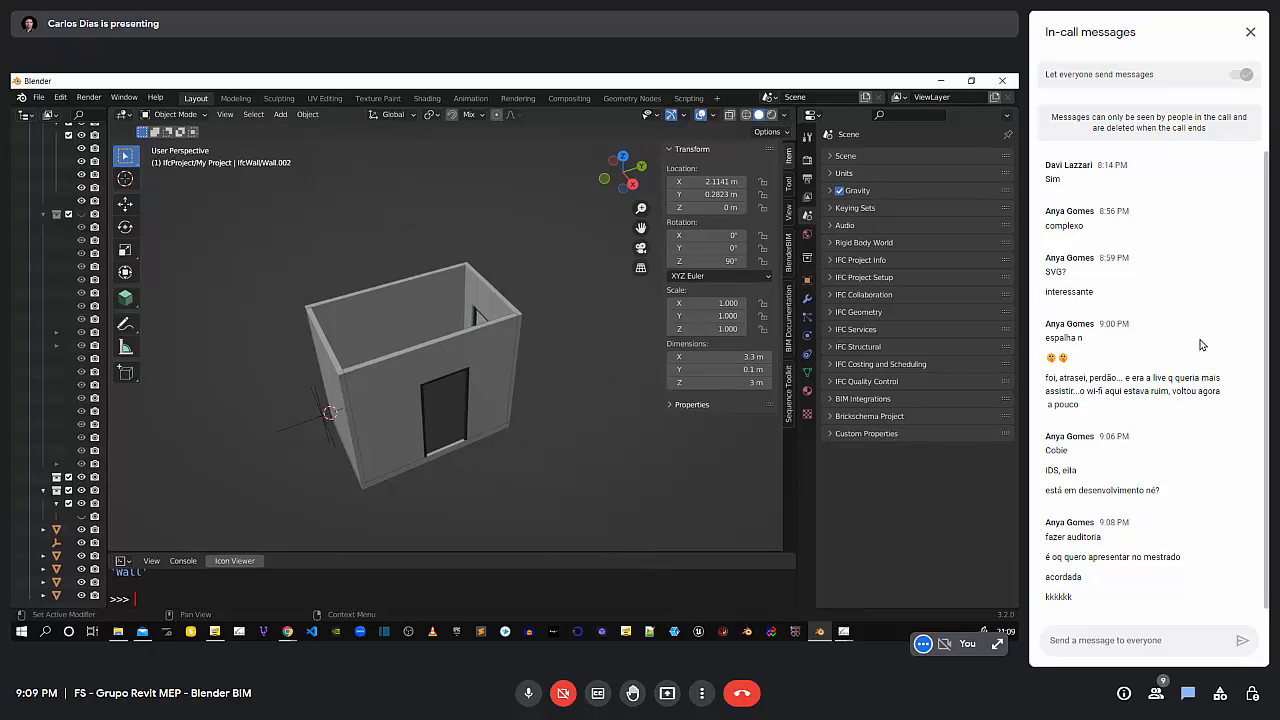
scroll(1195, 350, "down", 1)
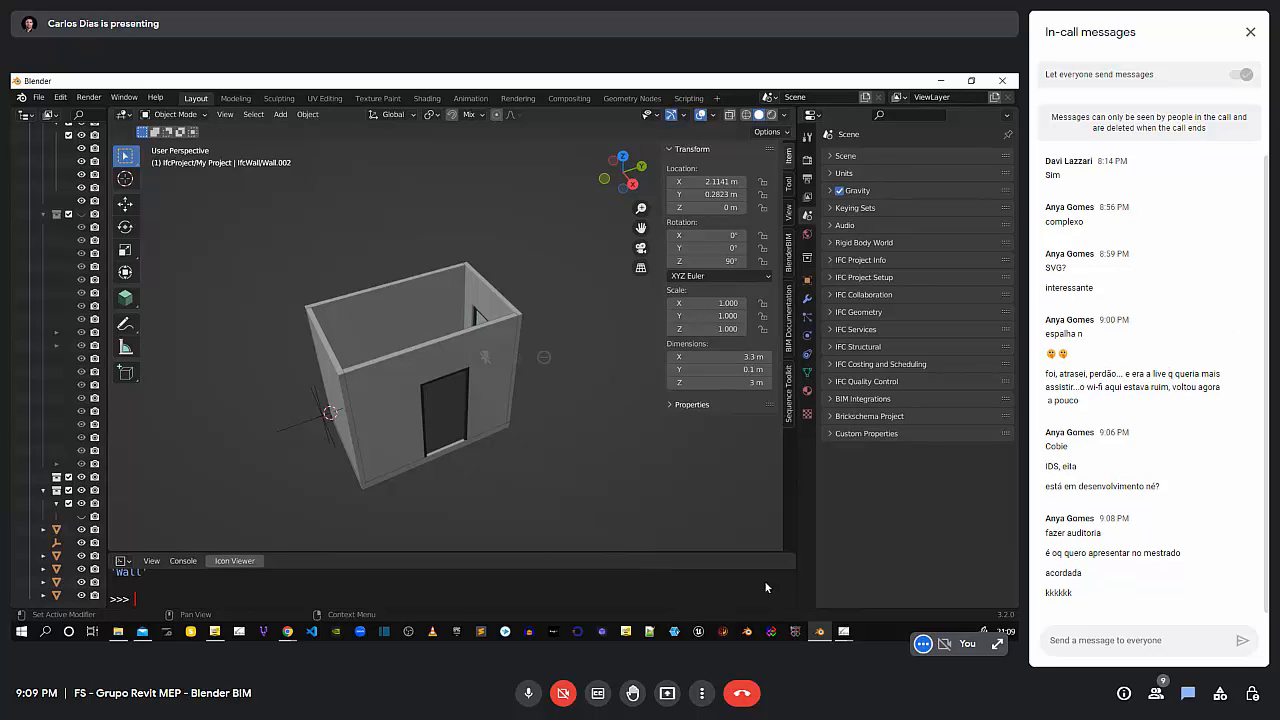
left_click(530, 694)
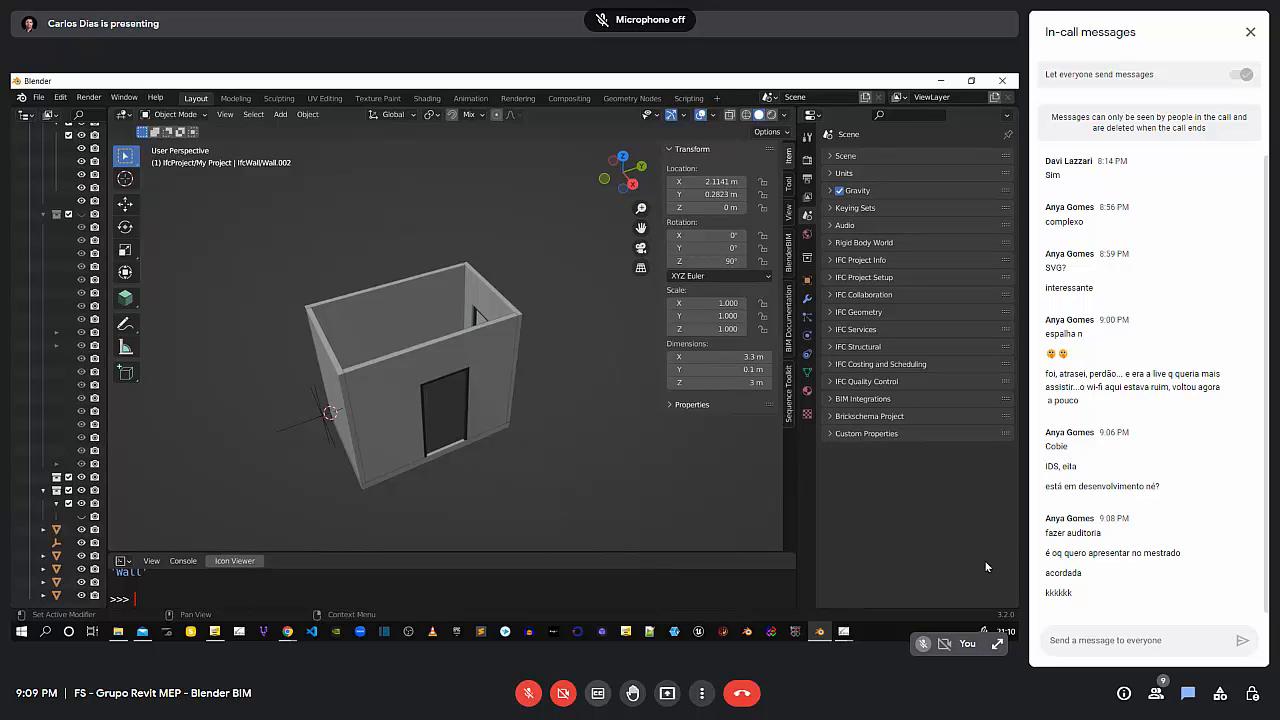
left_click(1249, 36)
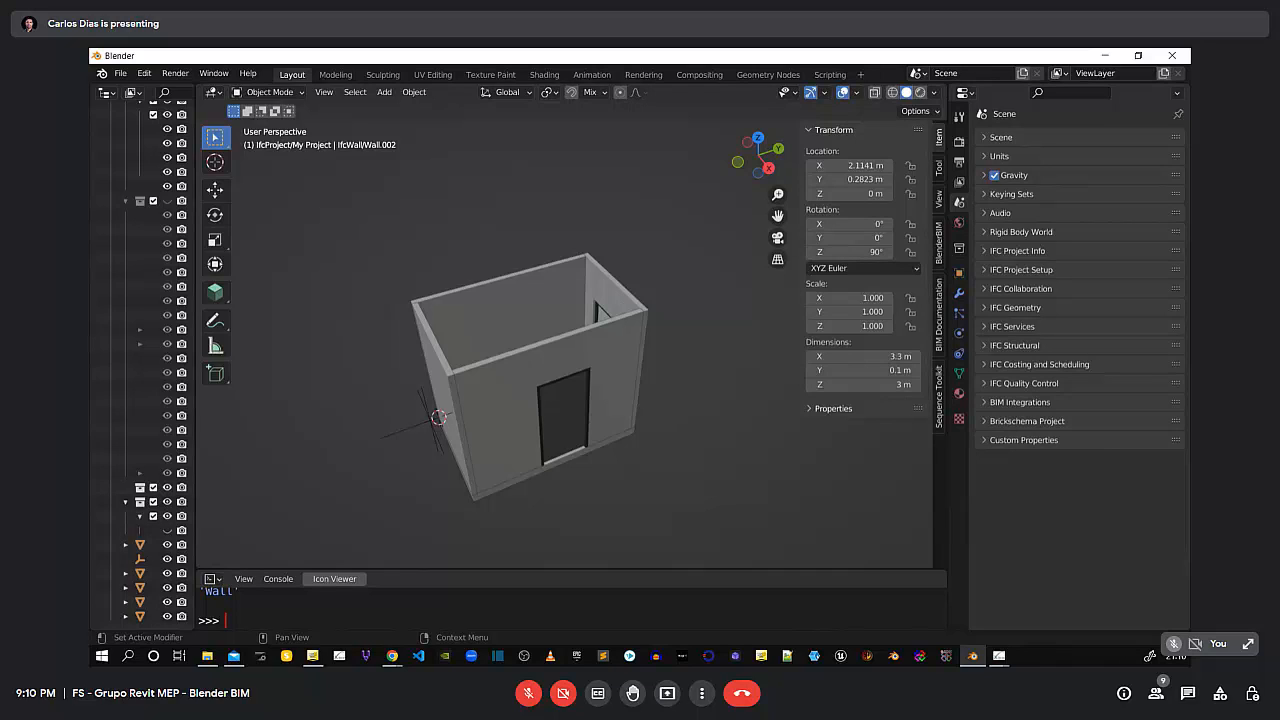
middle_click_drag(521, 470, 519, 420)
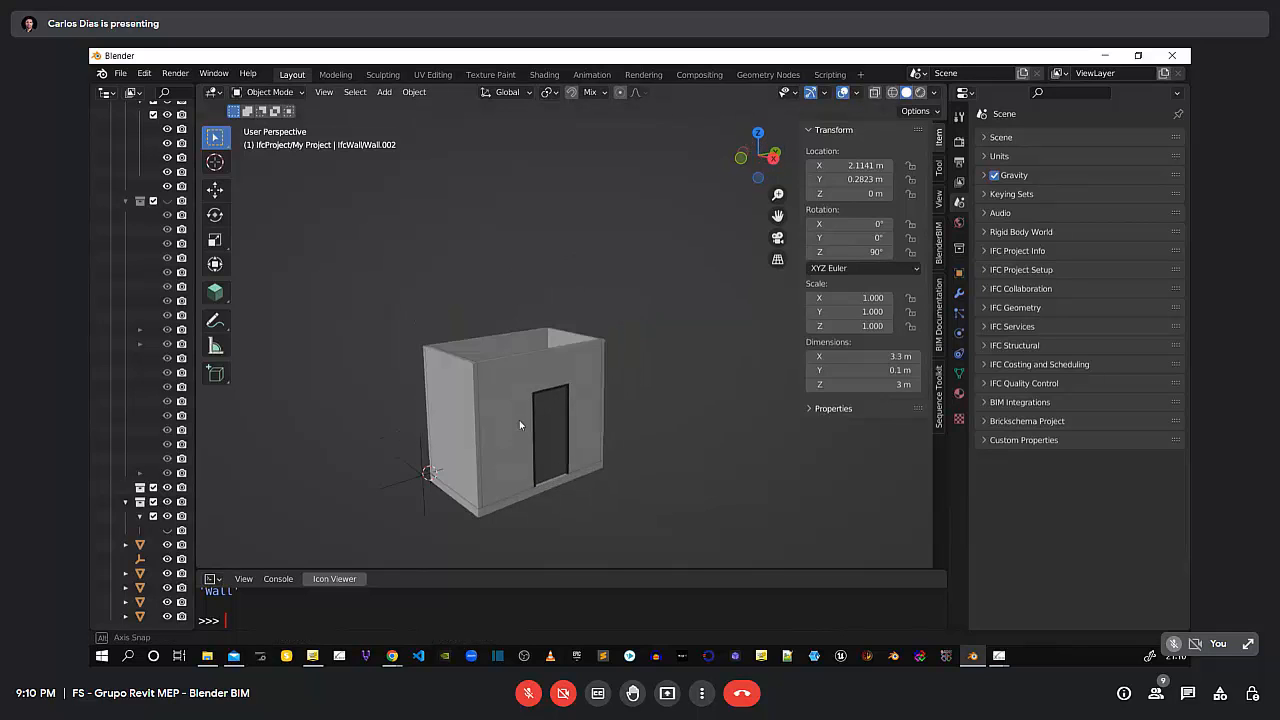
scroll(498, 476, "up", 5)
middle_click_drag(531, 489, 563, 400)
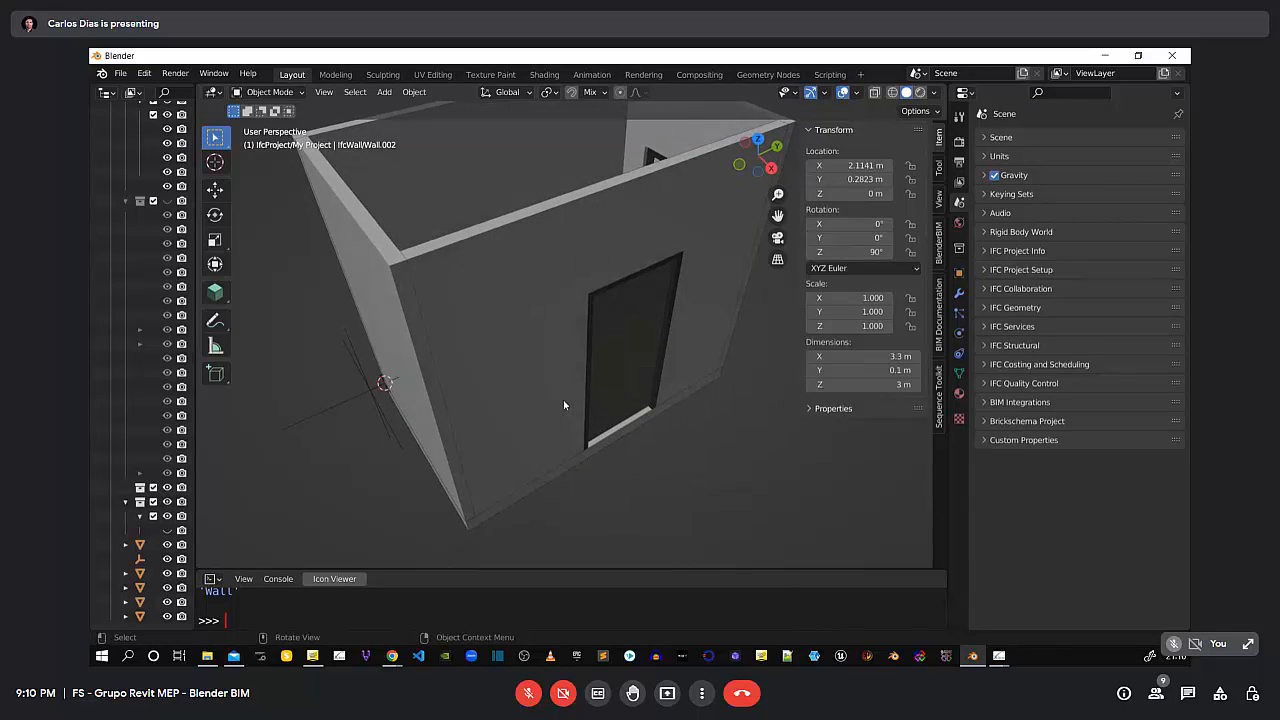
scroll(568, 392, "down", 4)
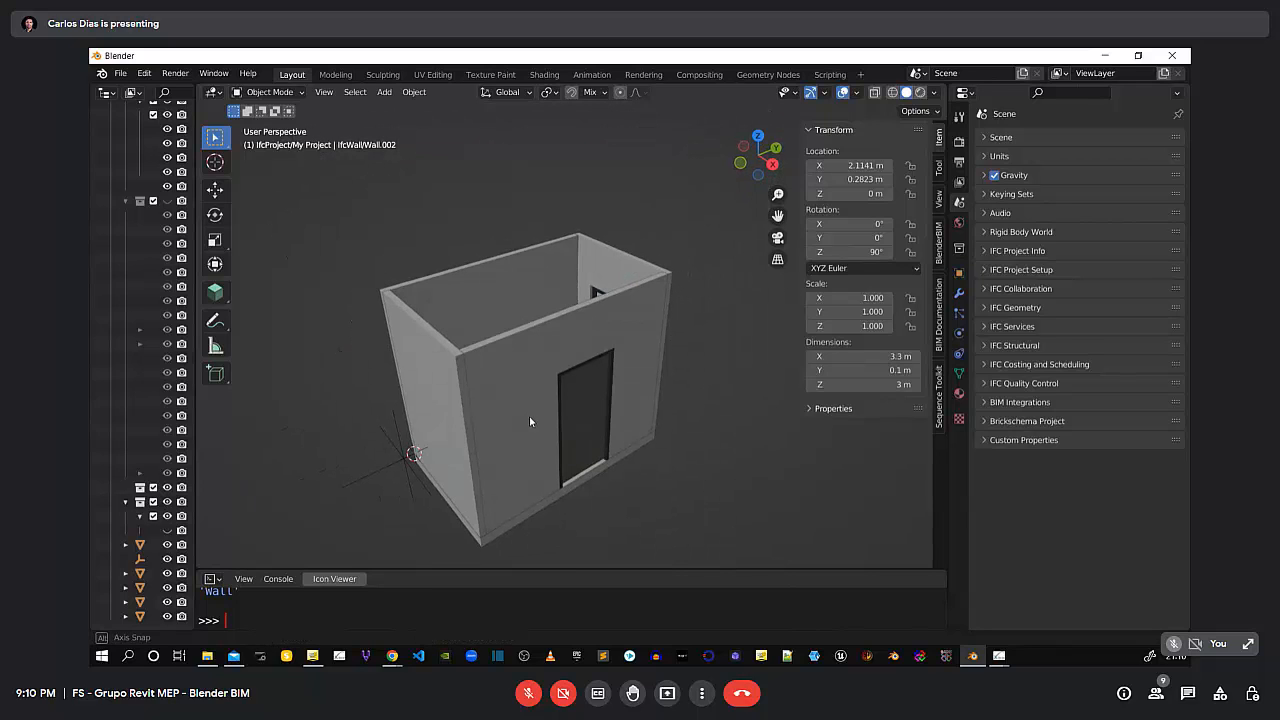
mouse_move(603, 397)
middle_mouse_down()
mouse_move(594, 426)
mouse_move(600, 411)
middle_mouse_up()
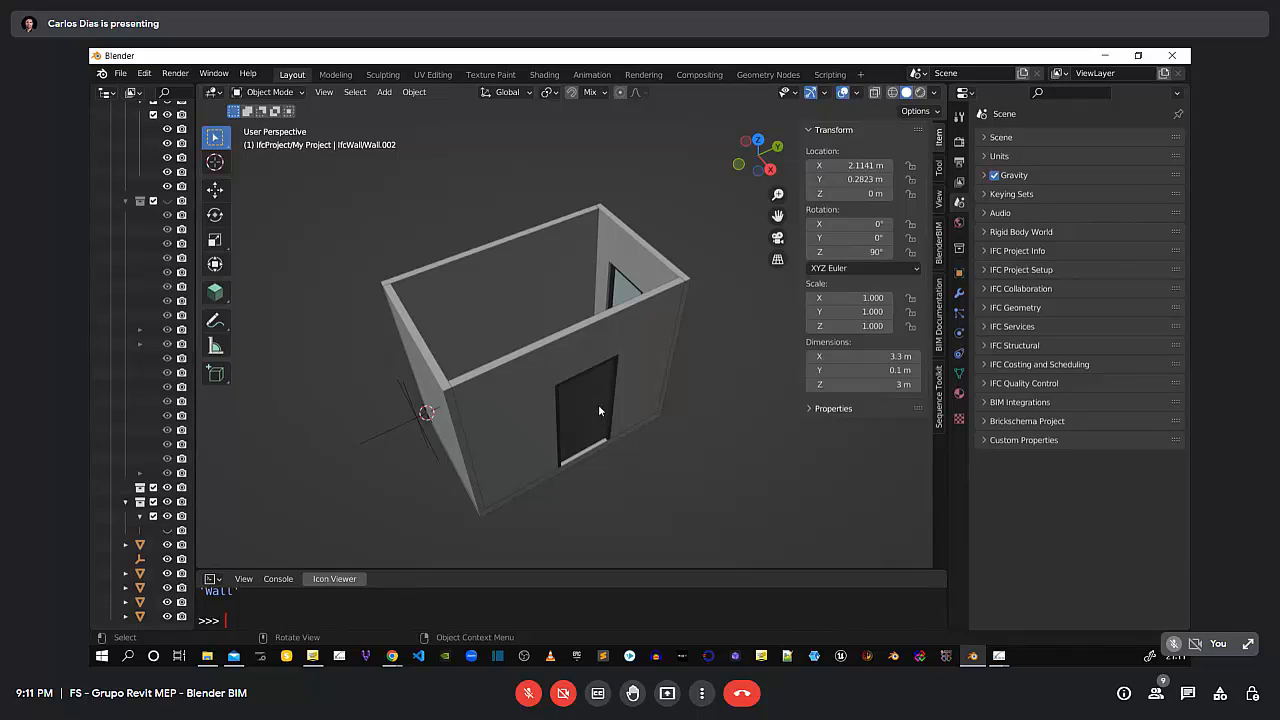
scroll(630, 407, "up", 5)
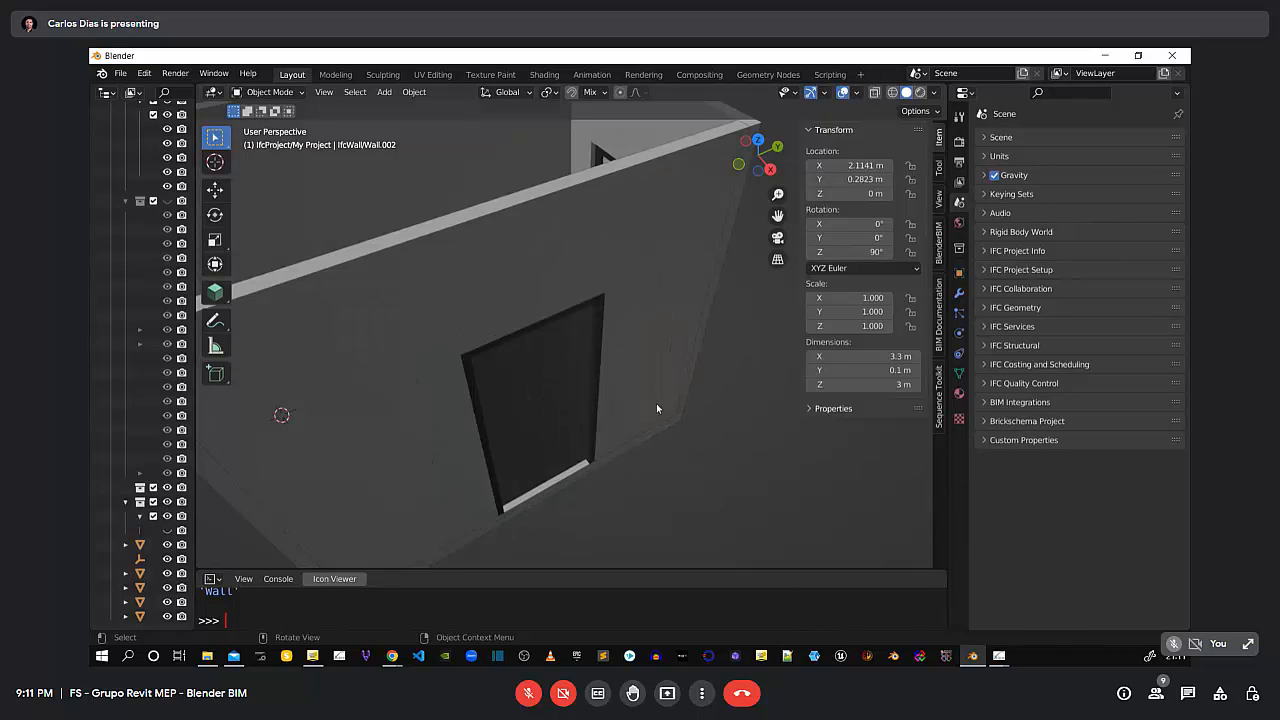
middle_click_drag(656, 403, 593, 404)
scroll(614, 387, "down", 4)
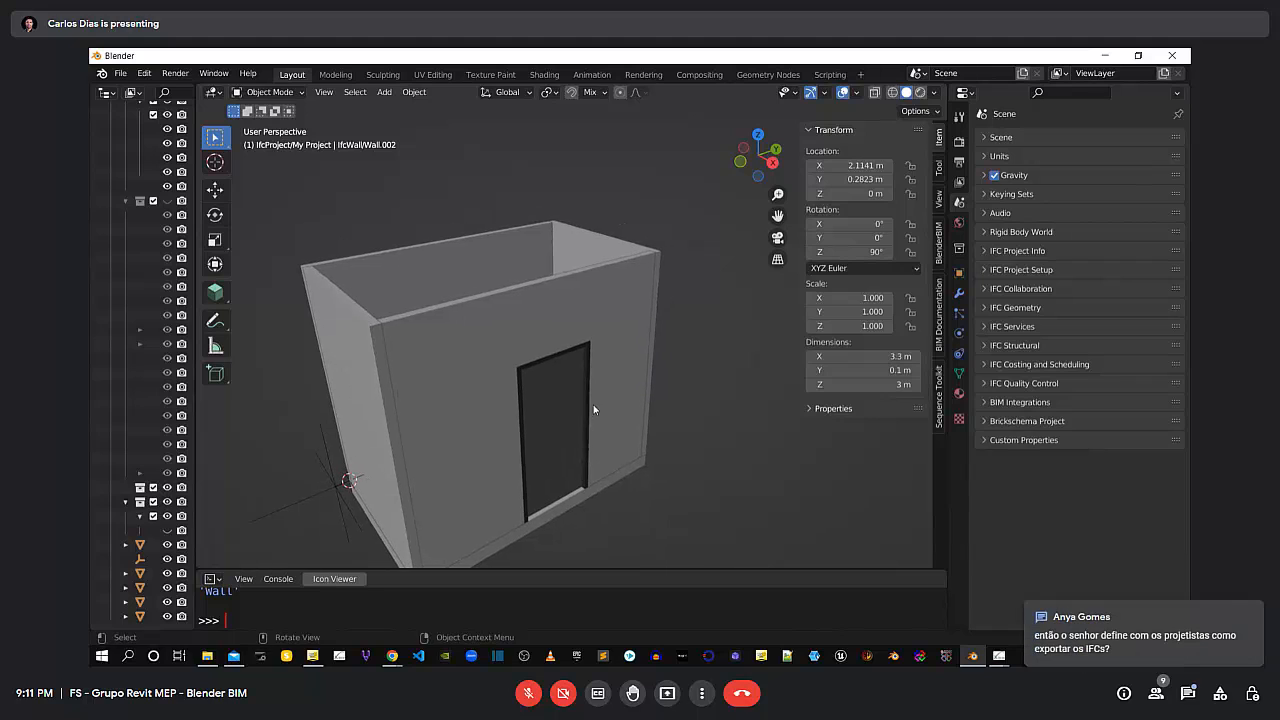
Reassign the IFC class of the wall containing the door to IfcColumn with predefined type COLUMN
left_click(590, 284)
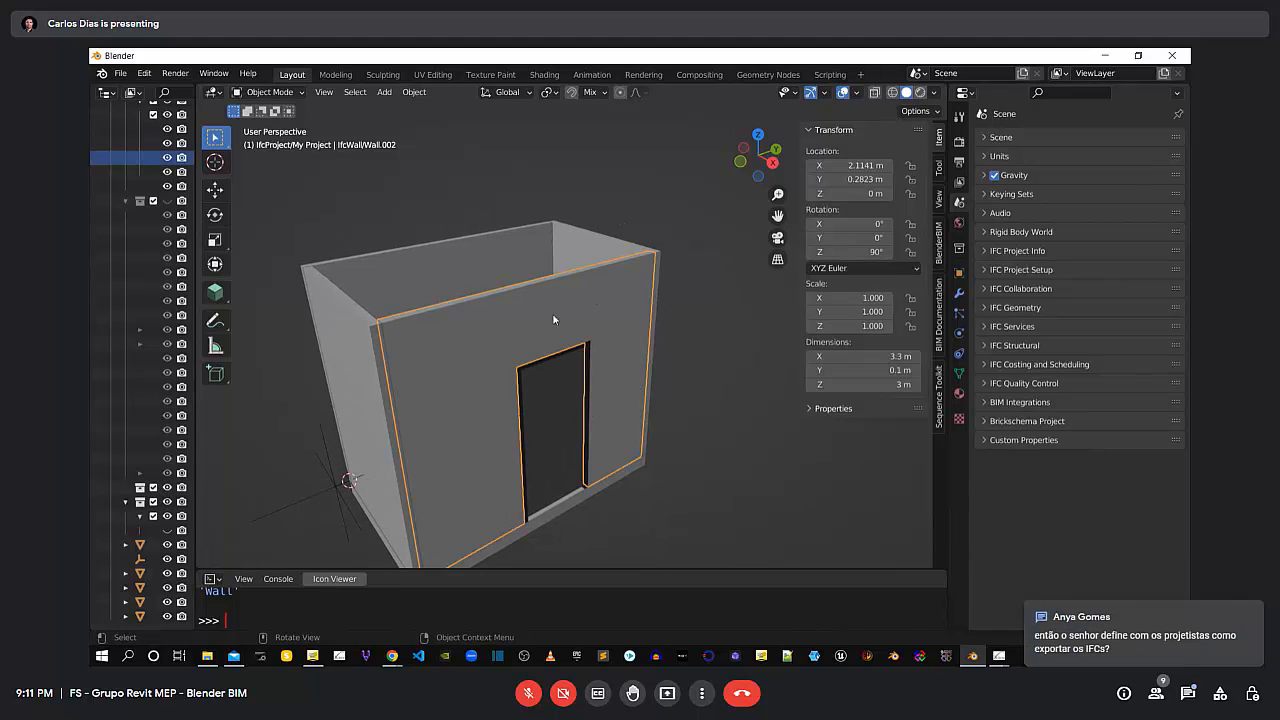
left_click(959, 273)
scroll(1034, 452, "down", 6)
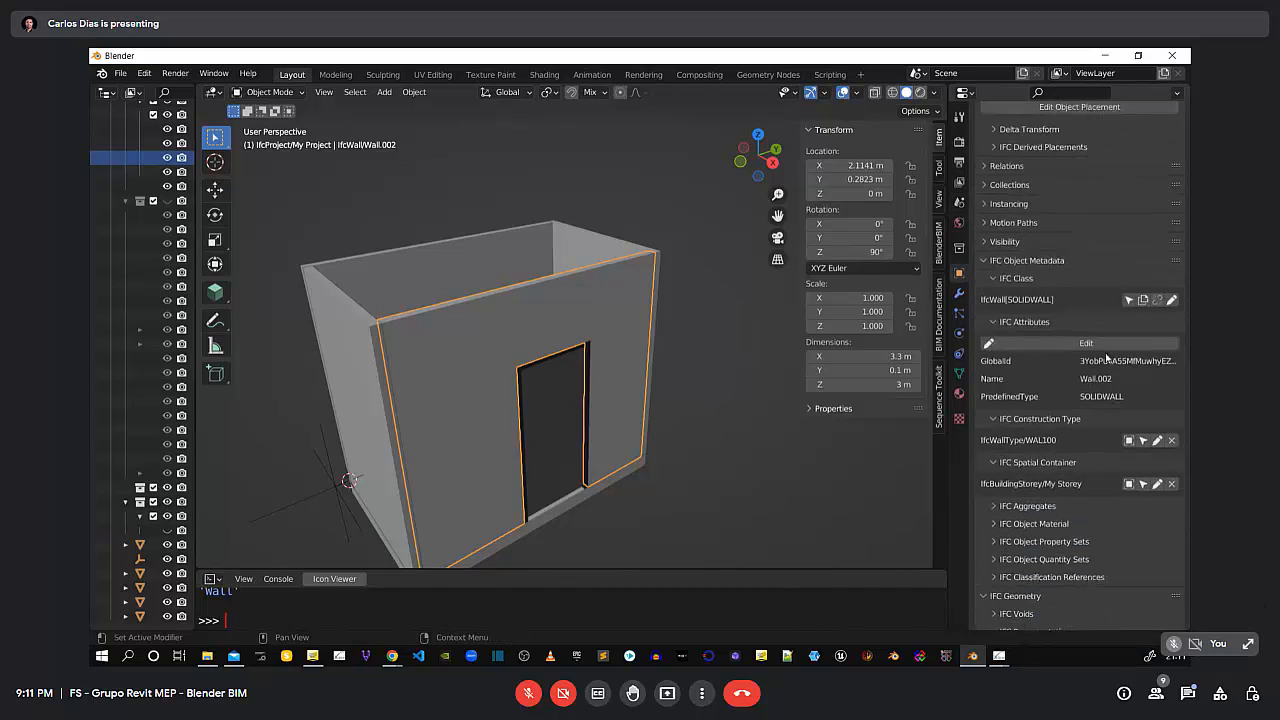
left_click(1171, 300)
left_click(1159, 318)
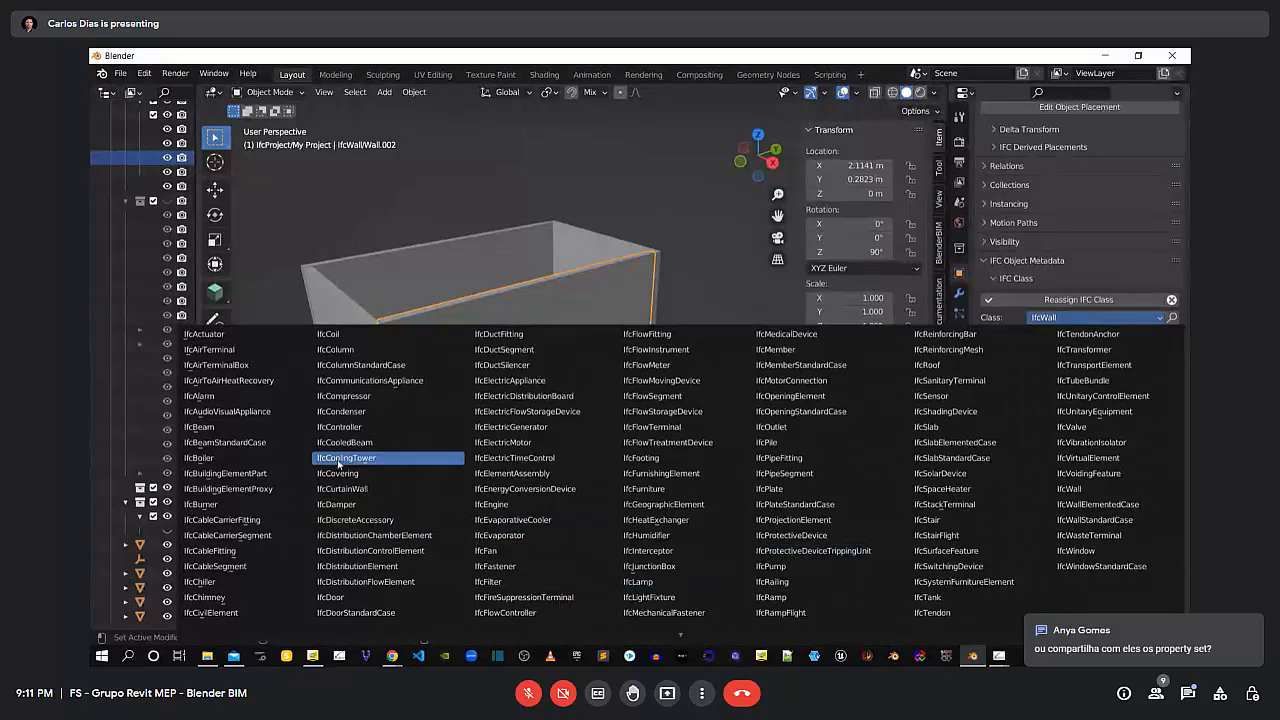
left_click(338, 350)
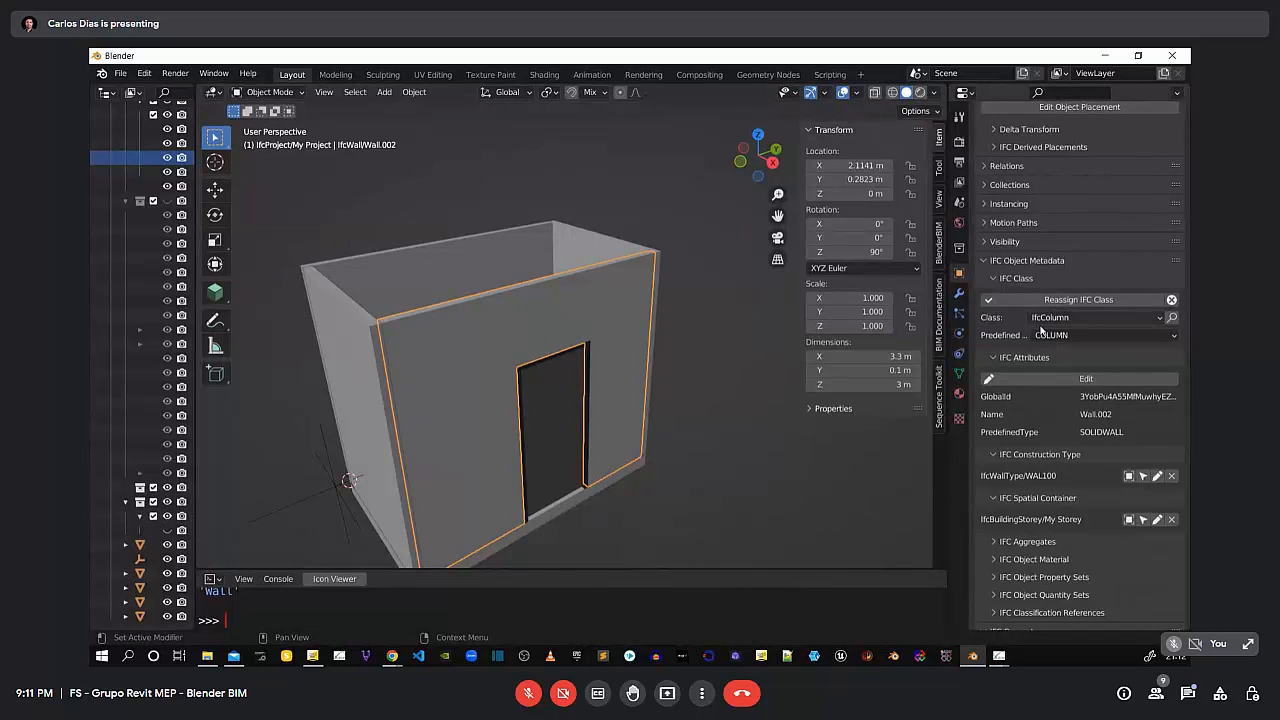
left_click(1088, 304)
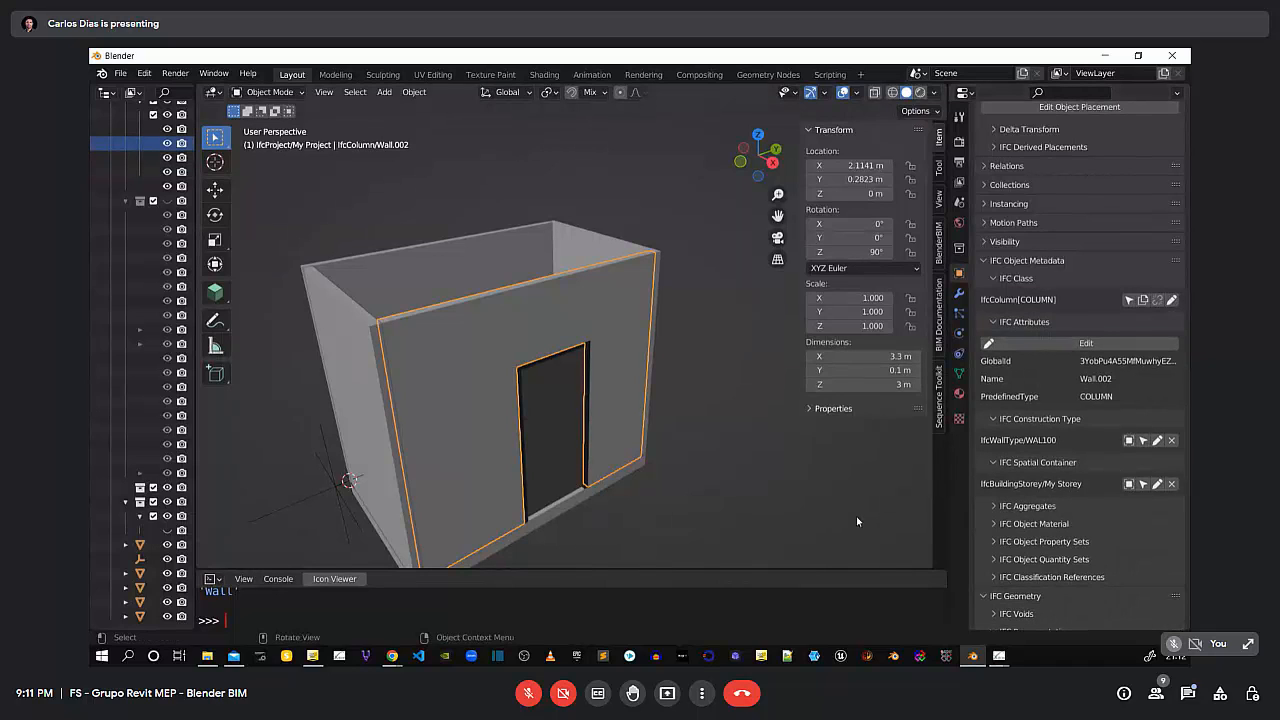
left_click(713, 460)
left_click(619, 447)
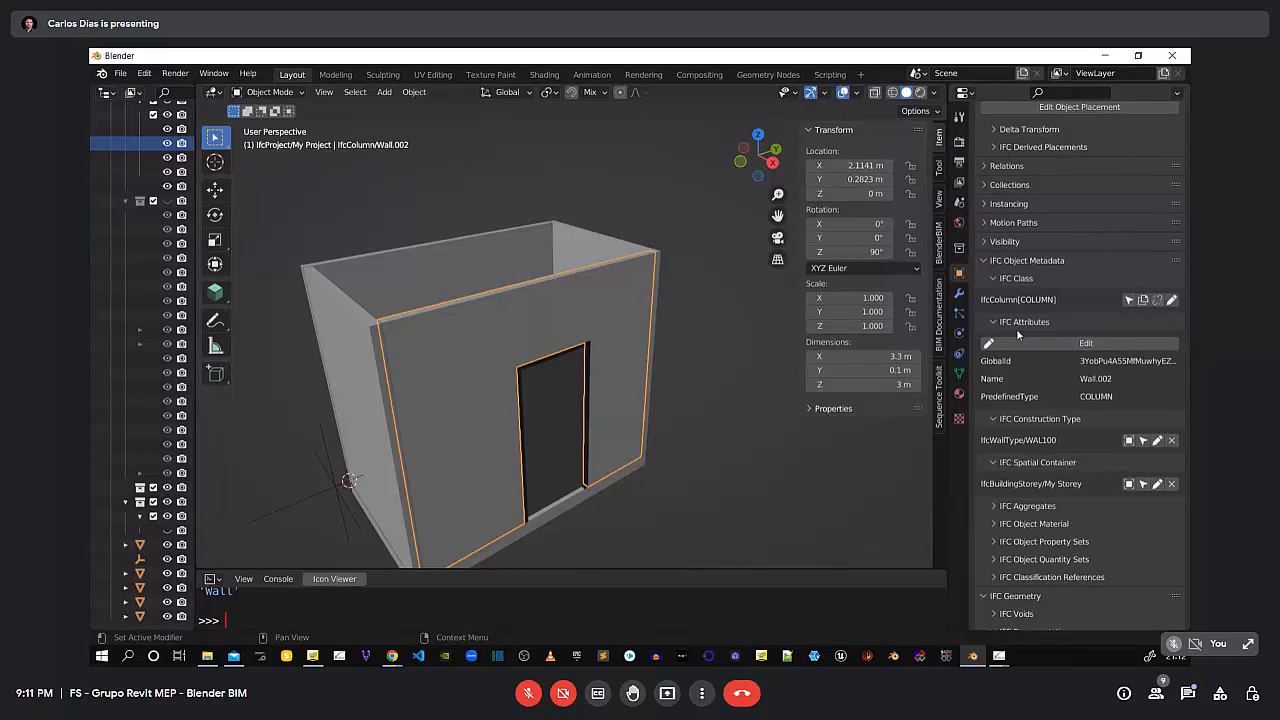
Deselect the wall, activate the BIM Tool and show its settings for adding a slab of type FLR150
middle_click_drag(520, 407, 503, 414)
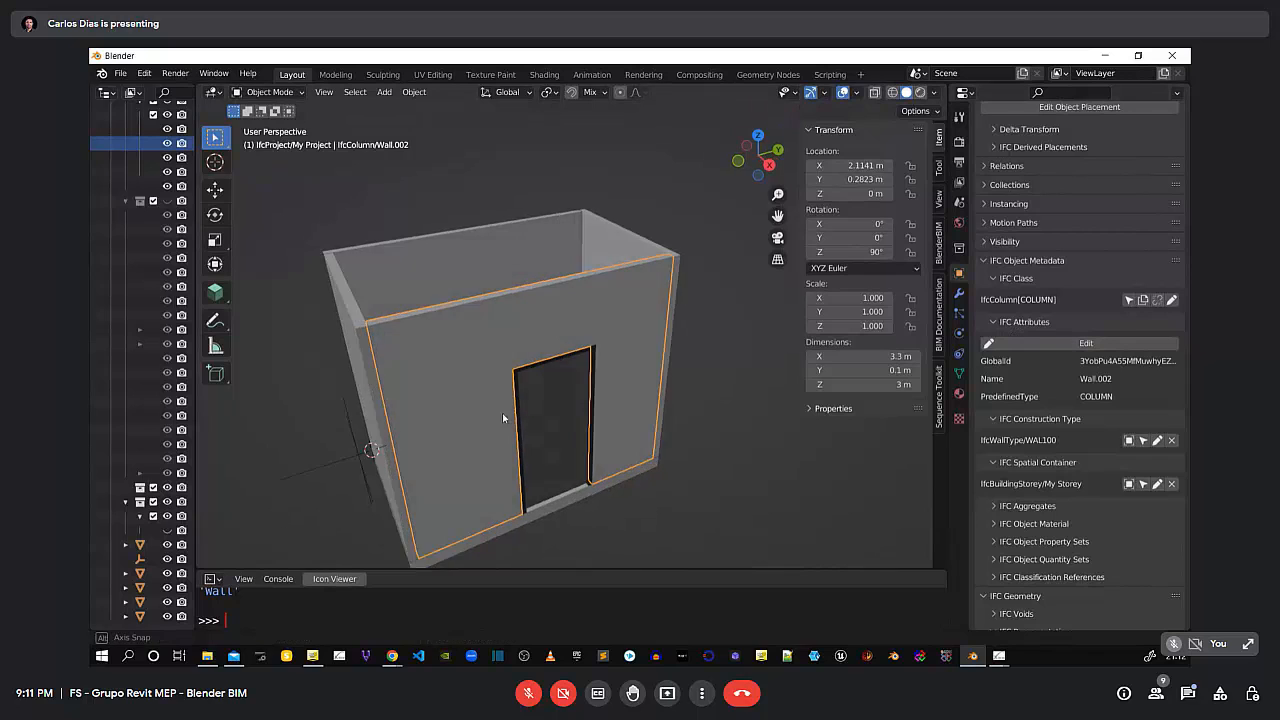
scroll(671, 455, "down", 4)
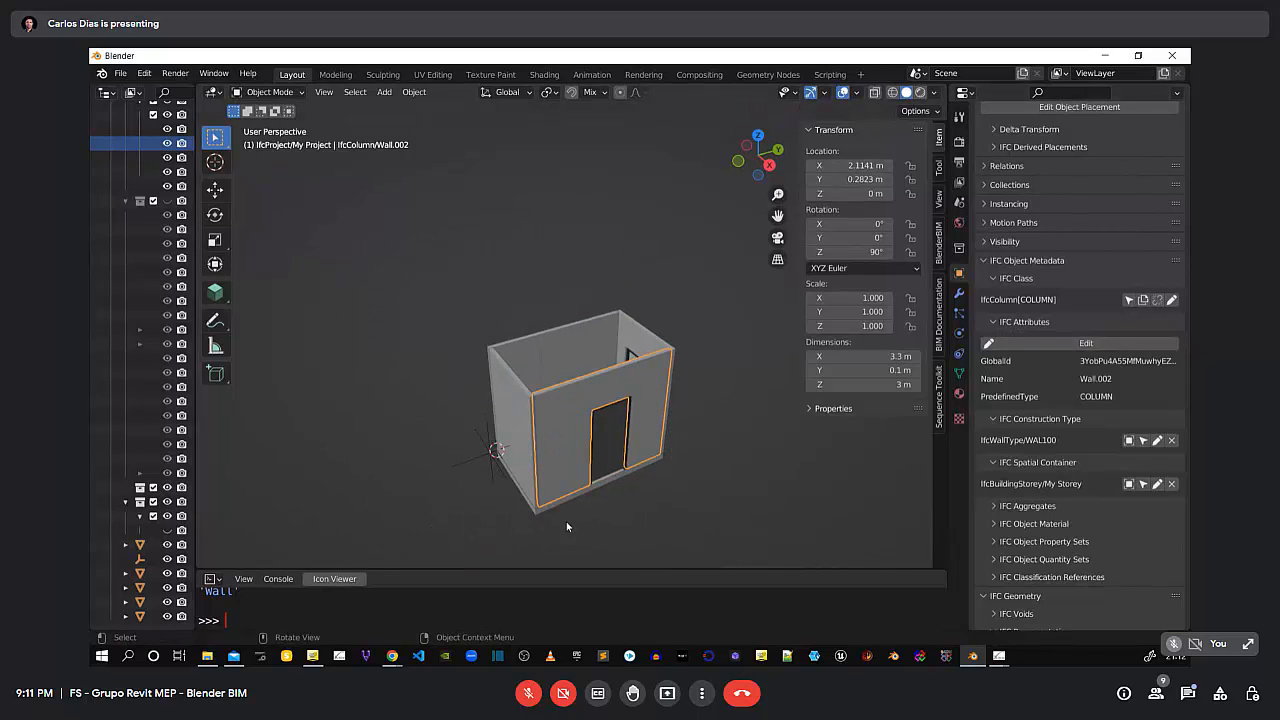
left_click(727, 508)
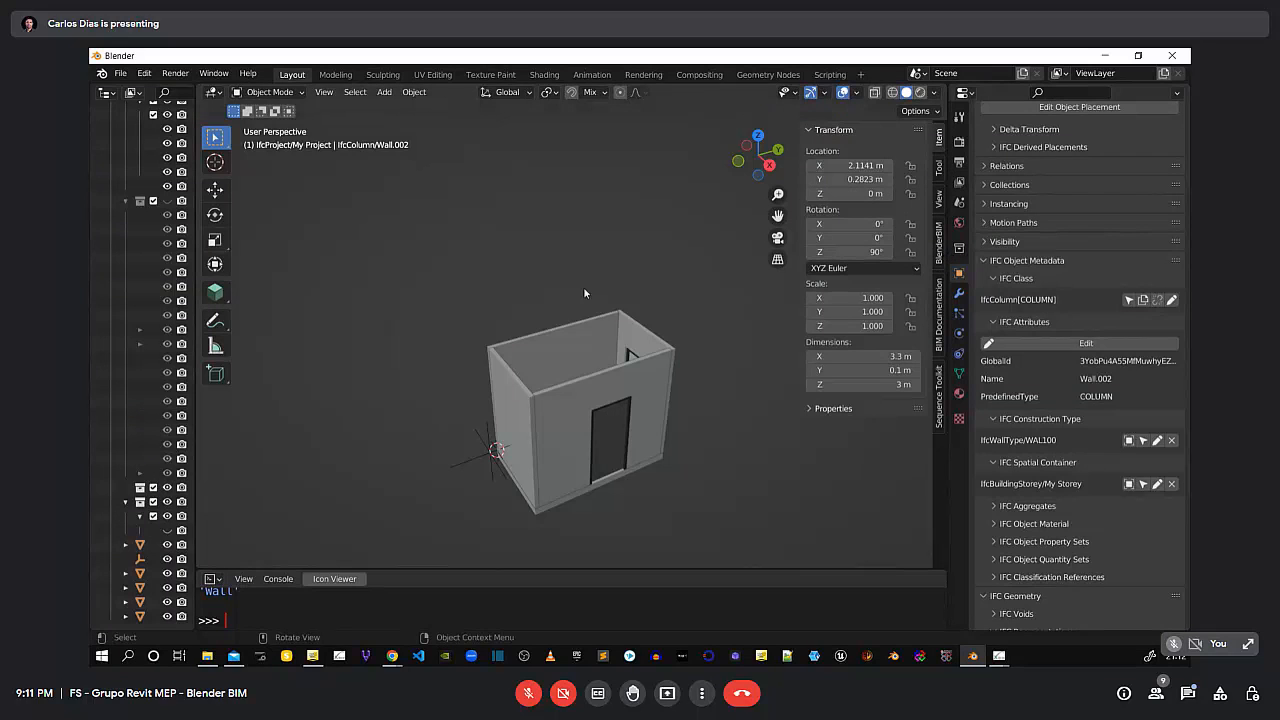
left_click(211, 294)
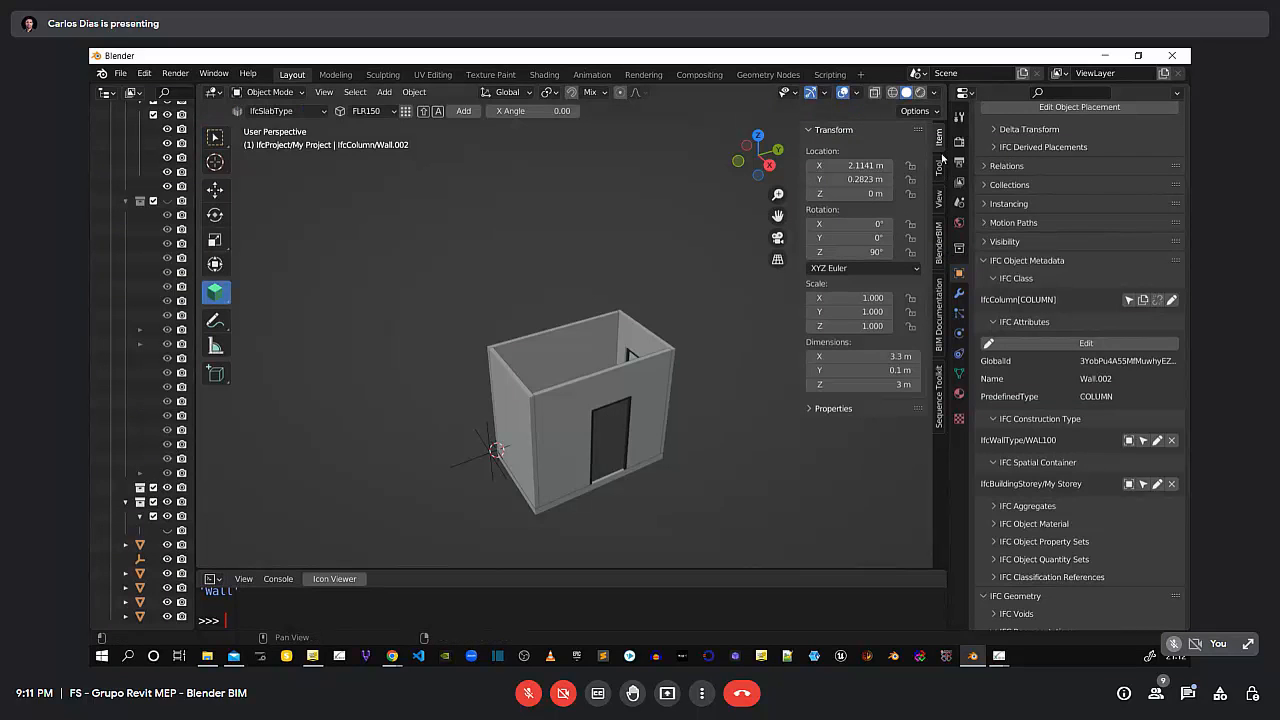
left_click(939, 167)
left_click(868, 173)
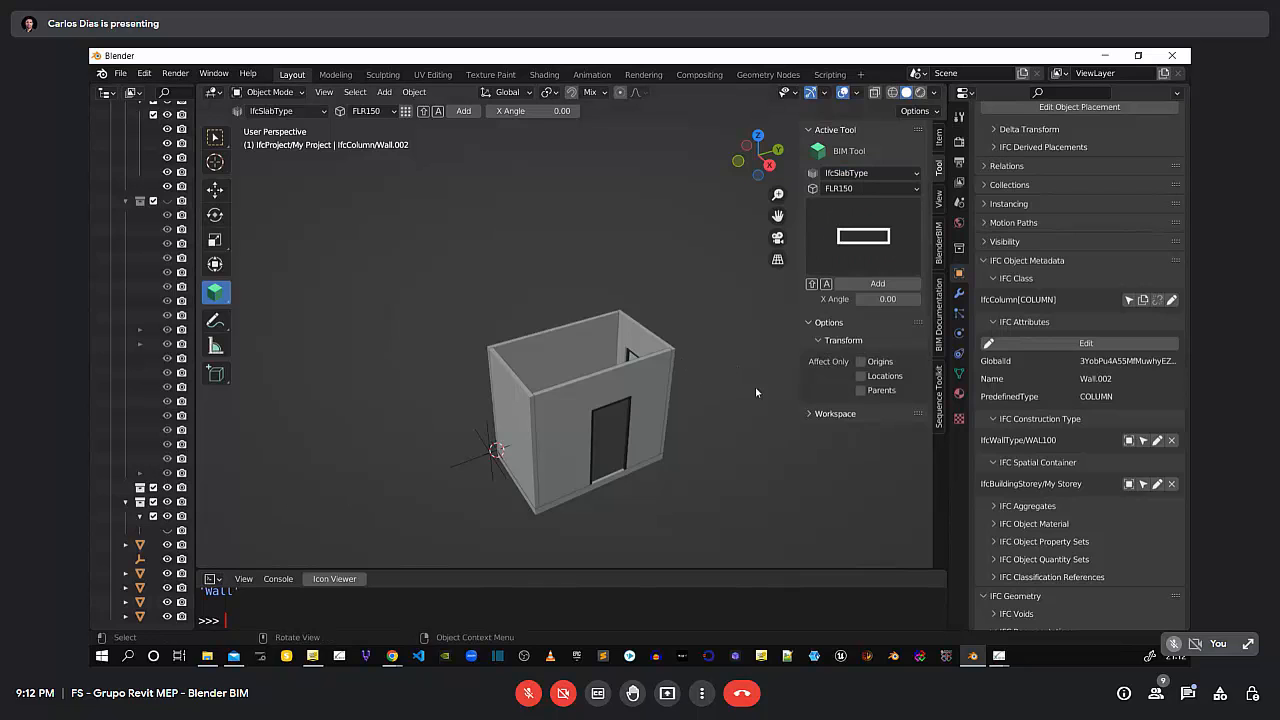
Place the 3D cursor in the empty space beside the building, on the door side
middle_click_drag(755, 387, 613, 543)
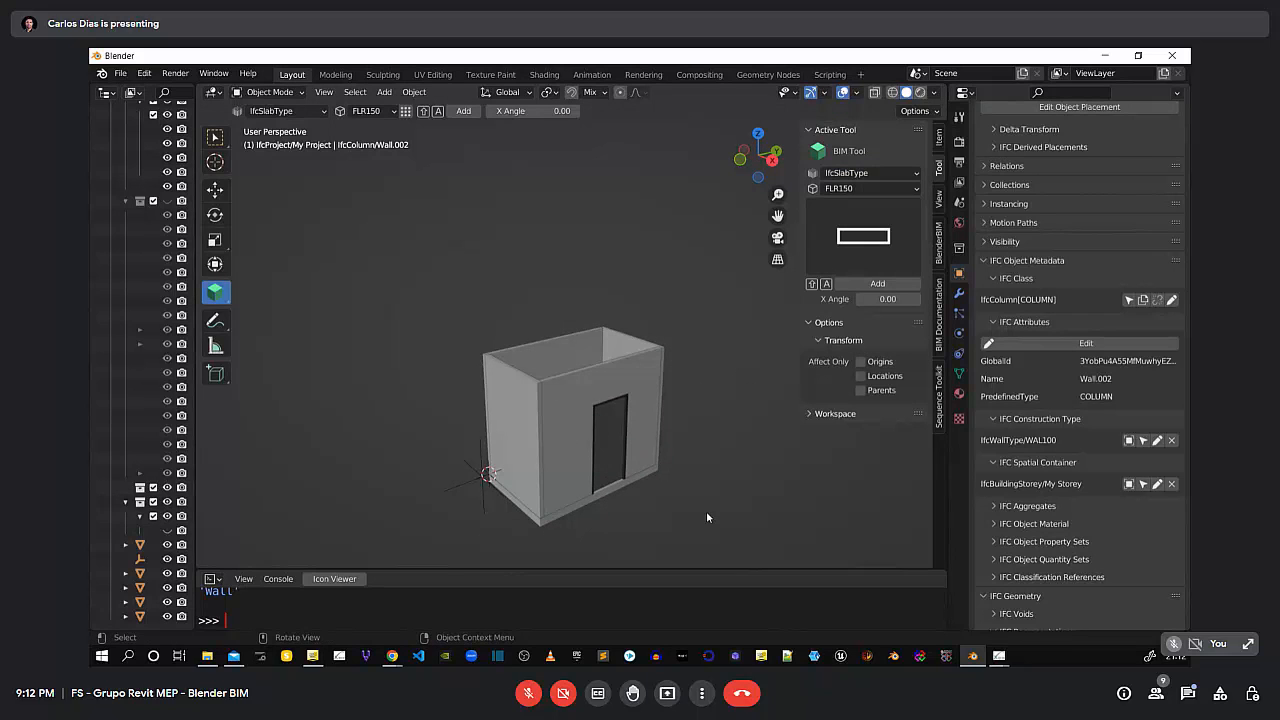
scroll(704, 465, "up", 6)
middle_click_drag(420, 484, 476, 485)
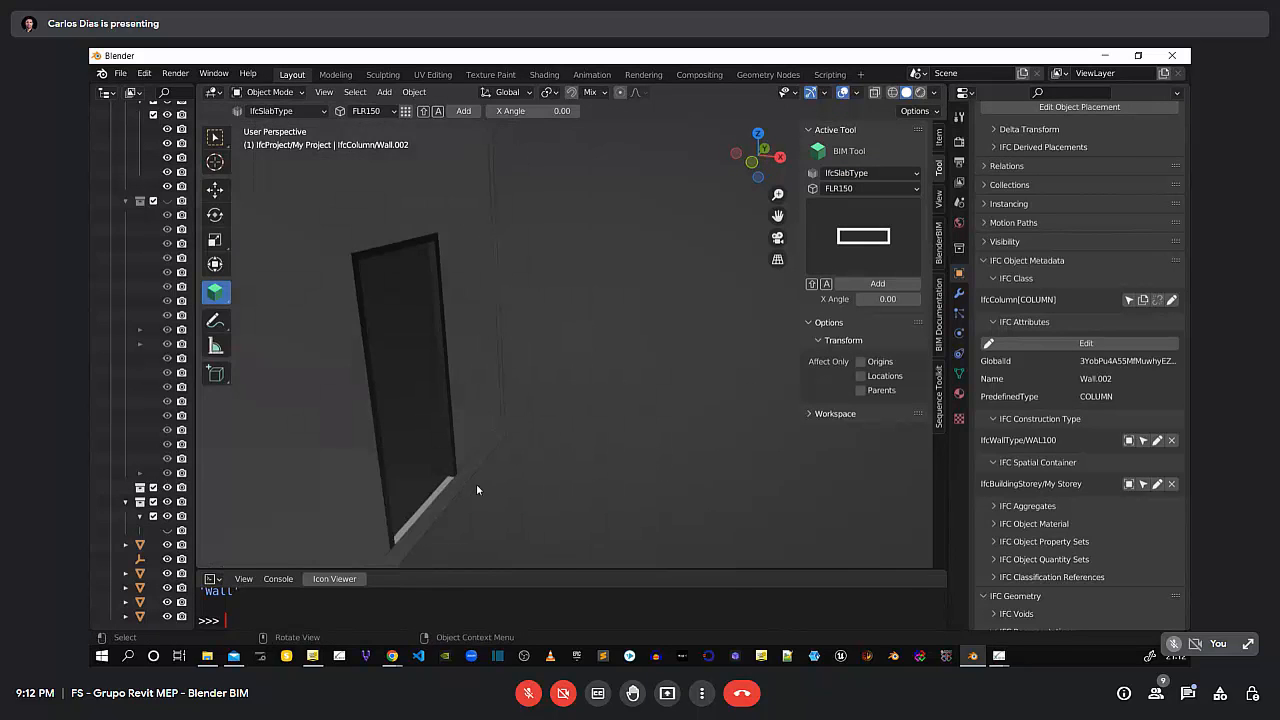
scroll(476, 485, "down", 7)
right_click(568, 476, "shift")
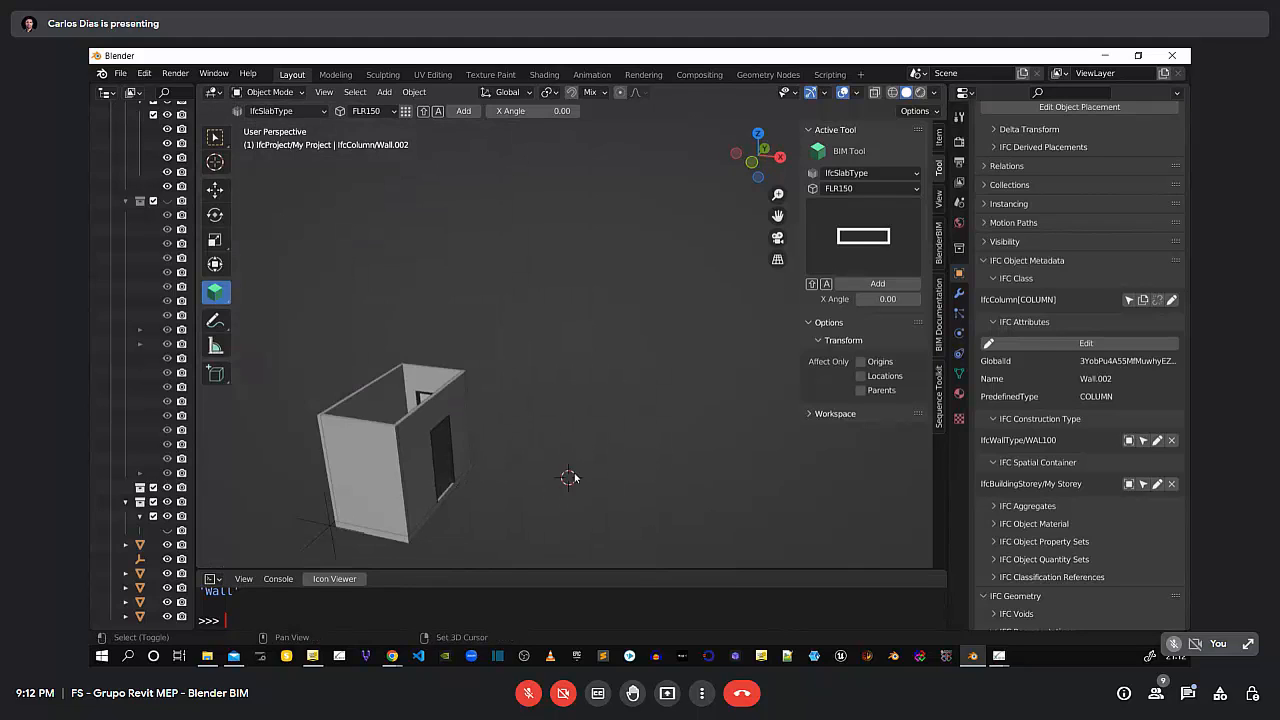
scroll(550, 473, "up", 6)
scroll(545, 468, "up", 6)
middle_click_drag(573, 482, 566, 498)
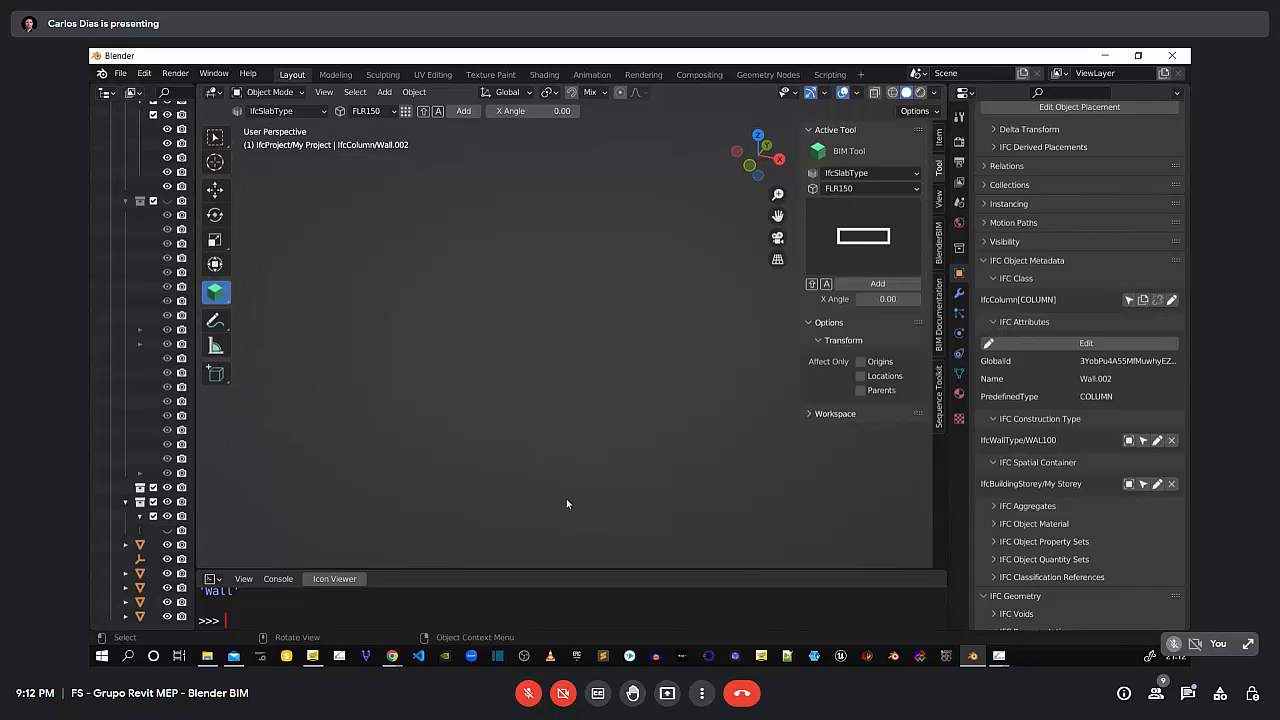
scroll(566, 495, "down", 7)
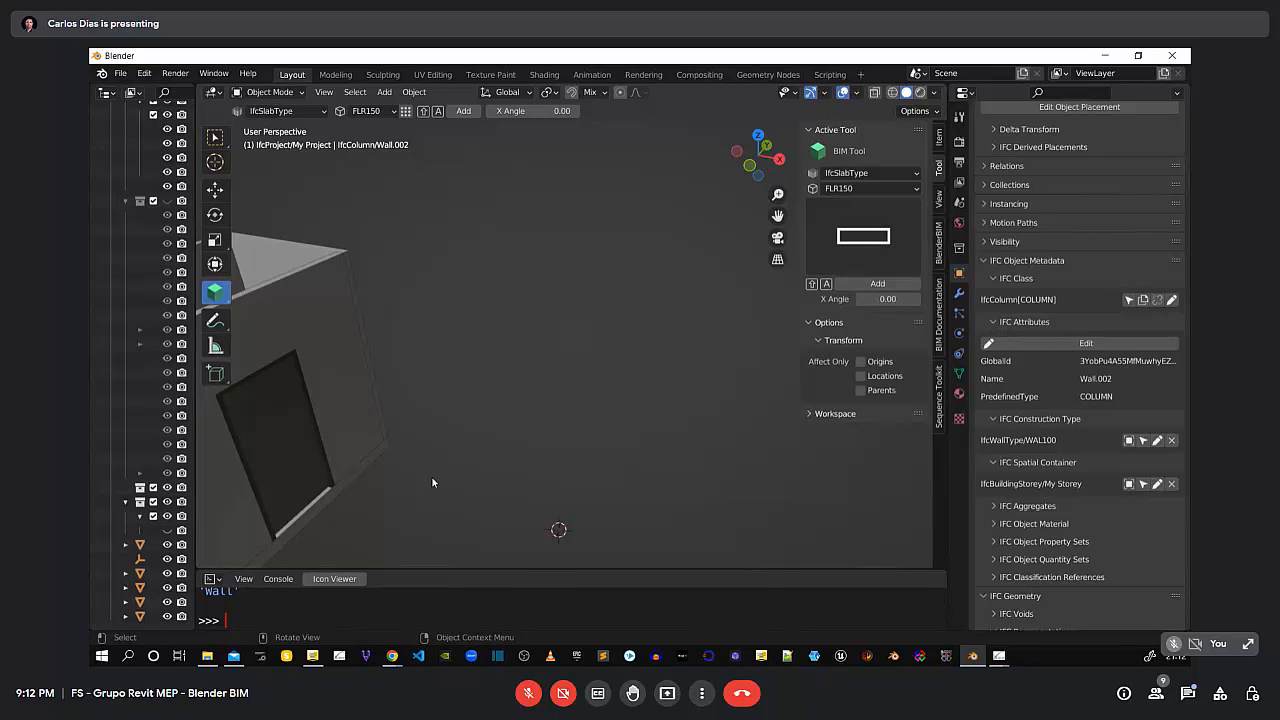
Add an FLR150 slab near the 3D cursor with the BIM Tool and frame it for inspection
key("shift+a")
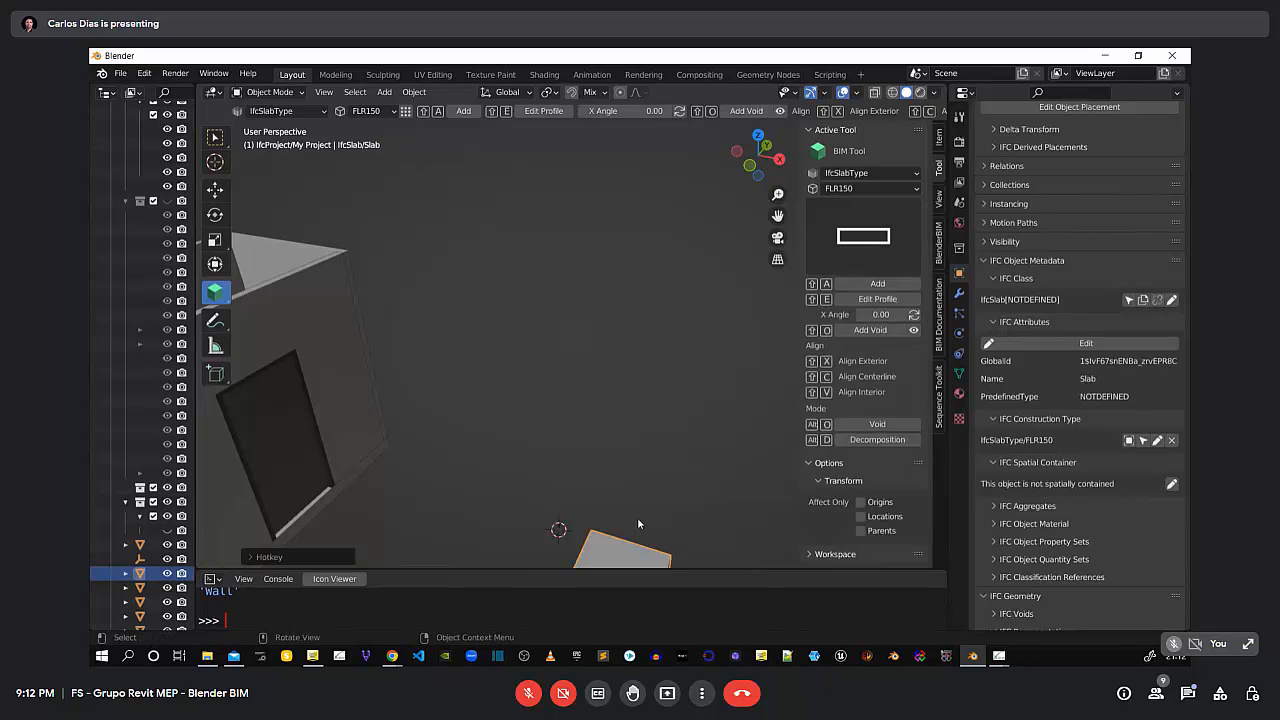
key("KP_Decimal")
scroll(595, 404, "up", 3)
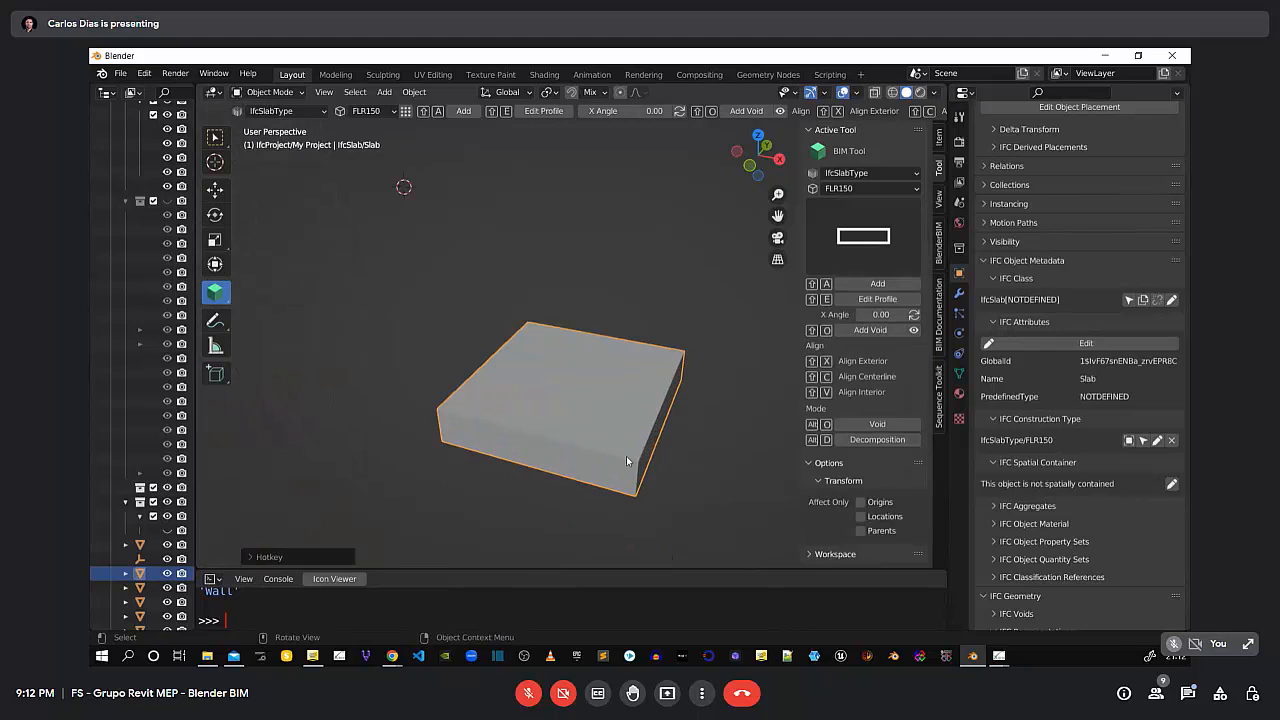
middle_click_drag(452, 349, 449, 334)
middle_click_drag(457, 278, 490, 314, "shift")
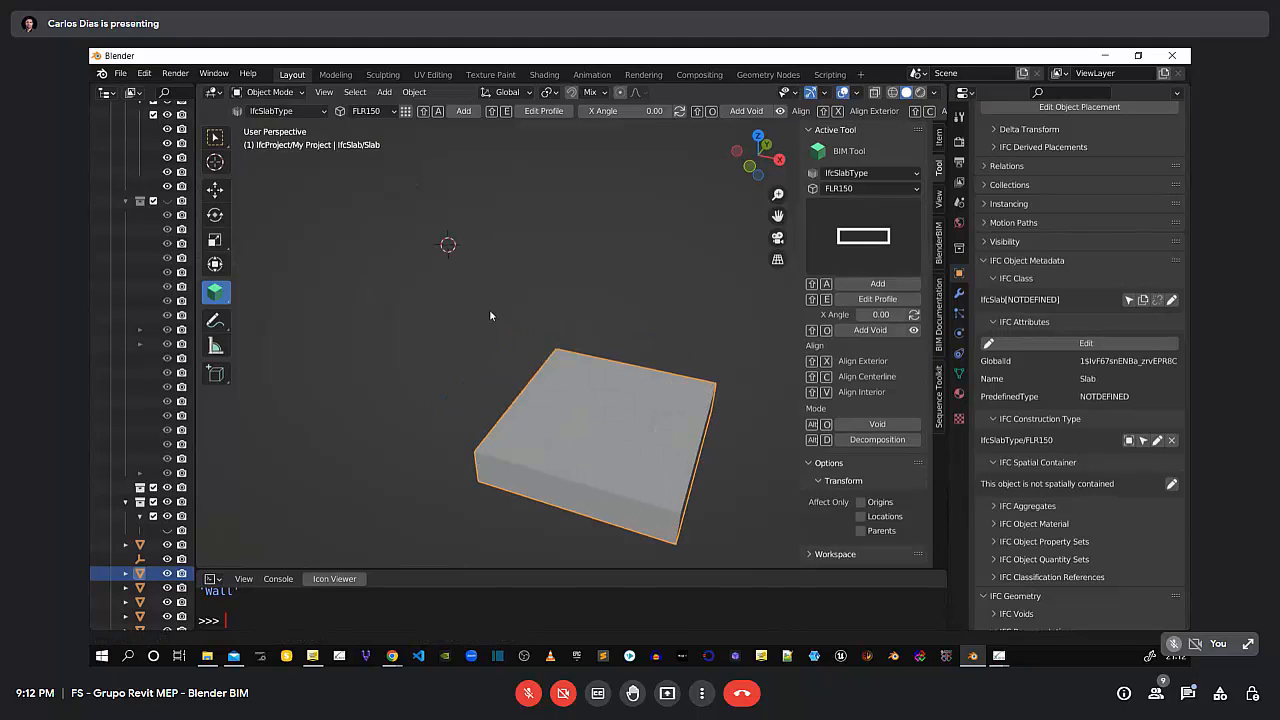
Switch to the Select Box tool and add a cube mesh at the 3D cursor beside the building
left_click(215, 137)
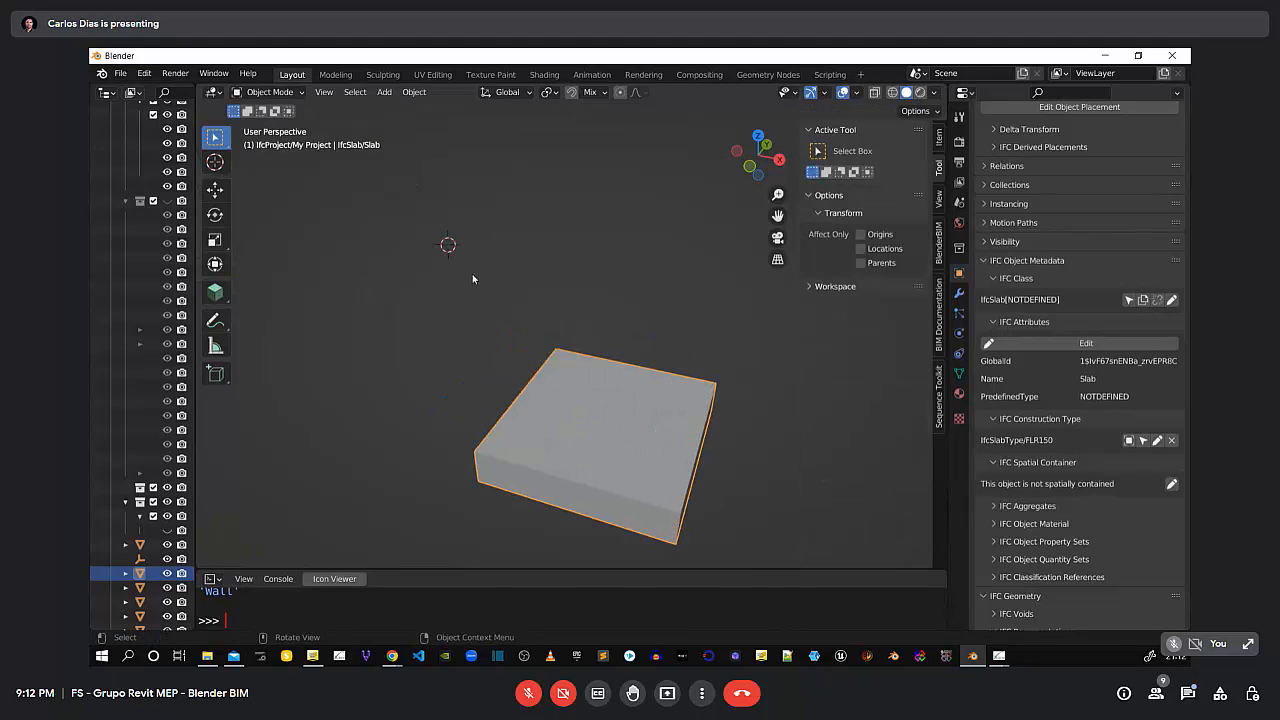
key("shift+a")
mouse_move(494, 300)
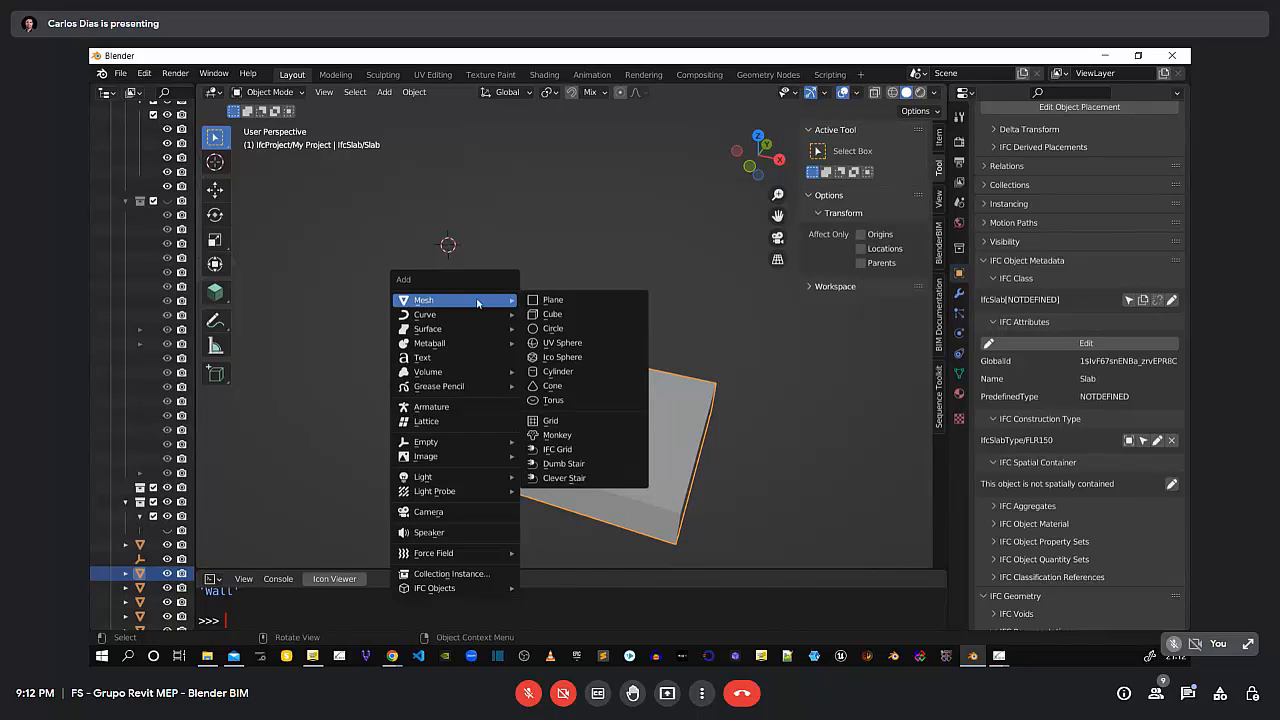
left_click(557, 317)
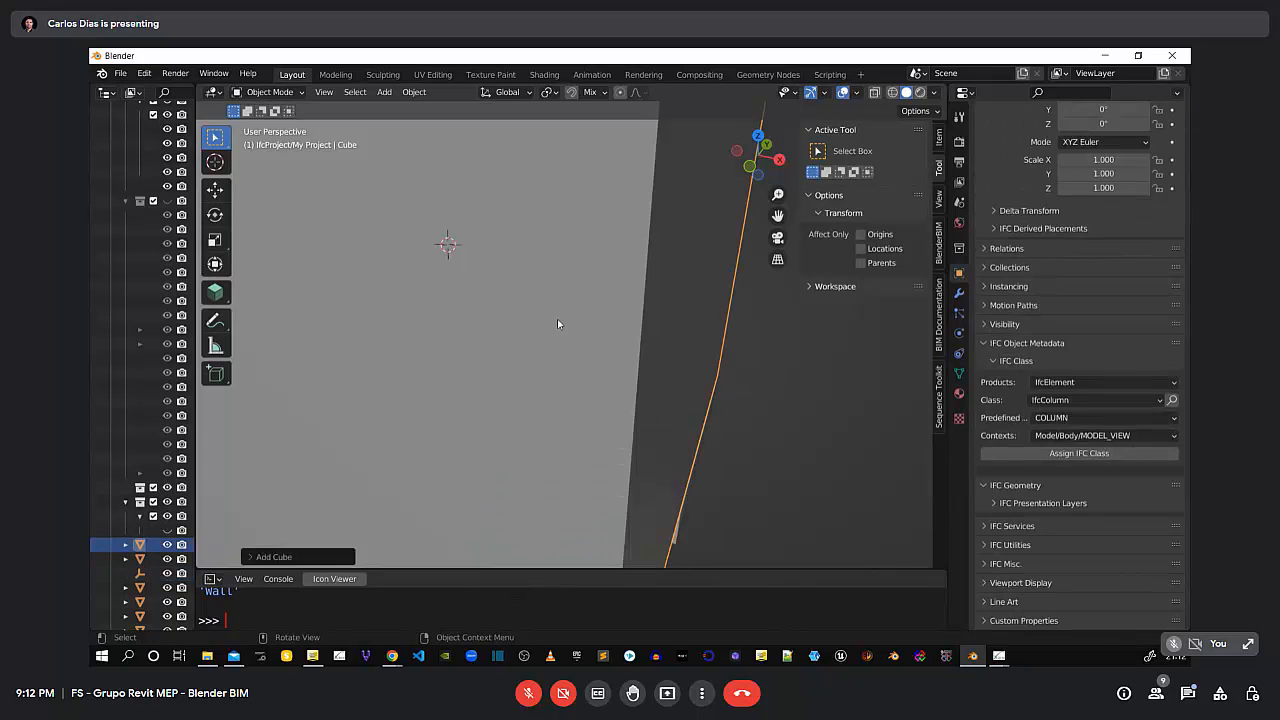
scroll(557, 319, "down", 5)
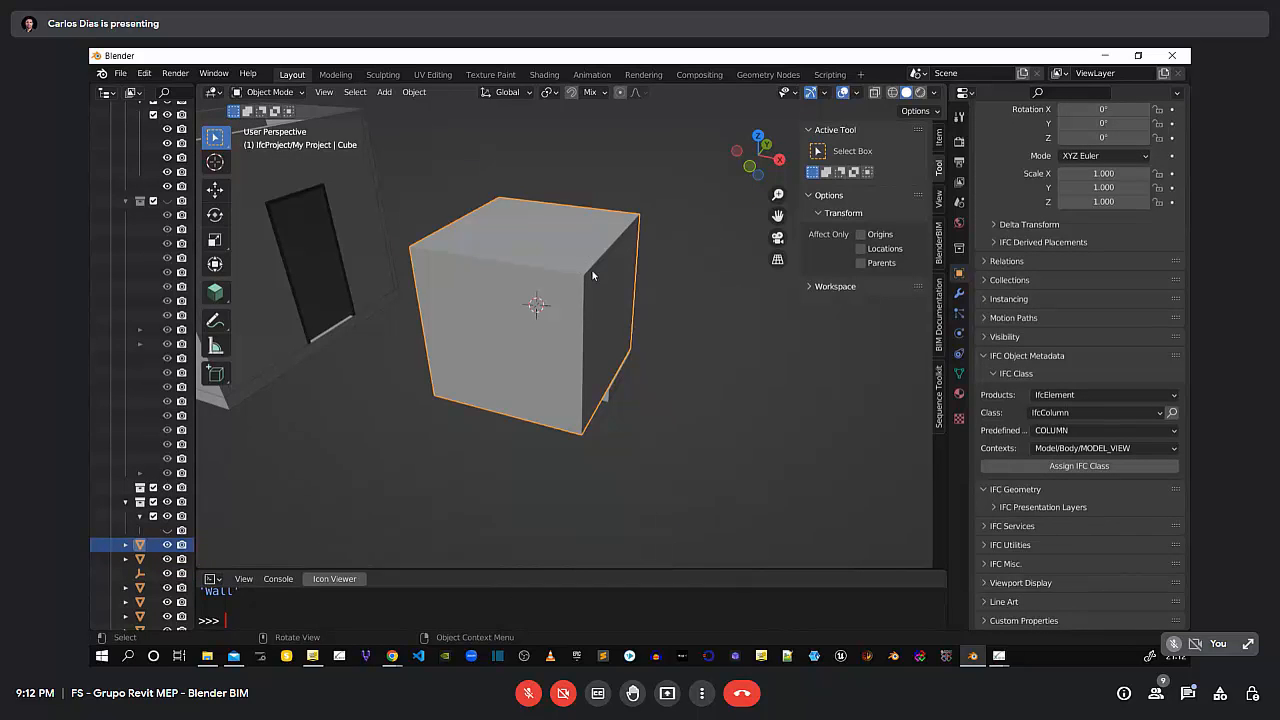
Edit the cube's mesh in face selection and move its top face down to flatten it into a low block
key("Tab")
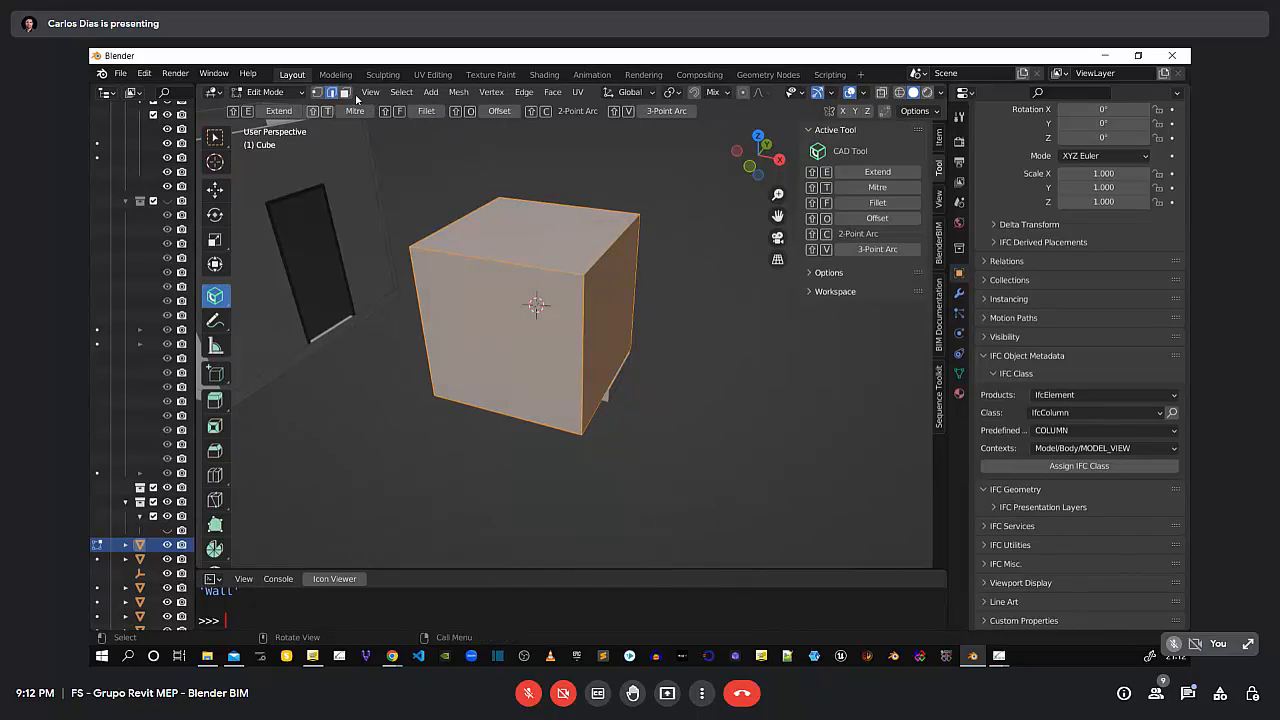
key("3")
key("alt+a")
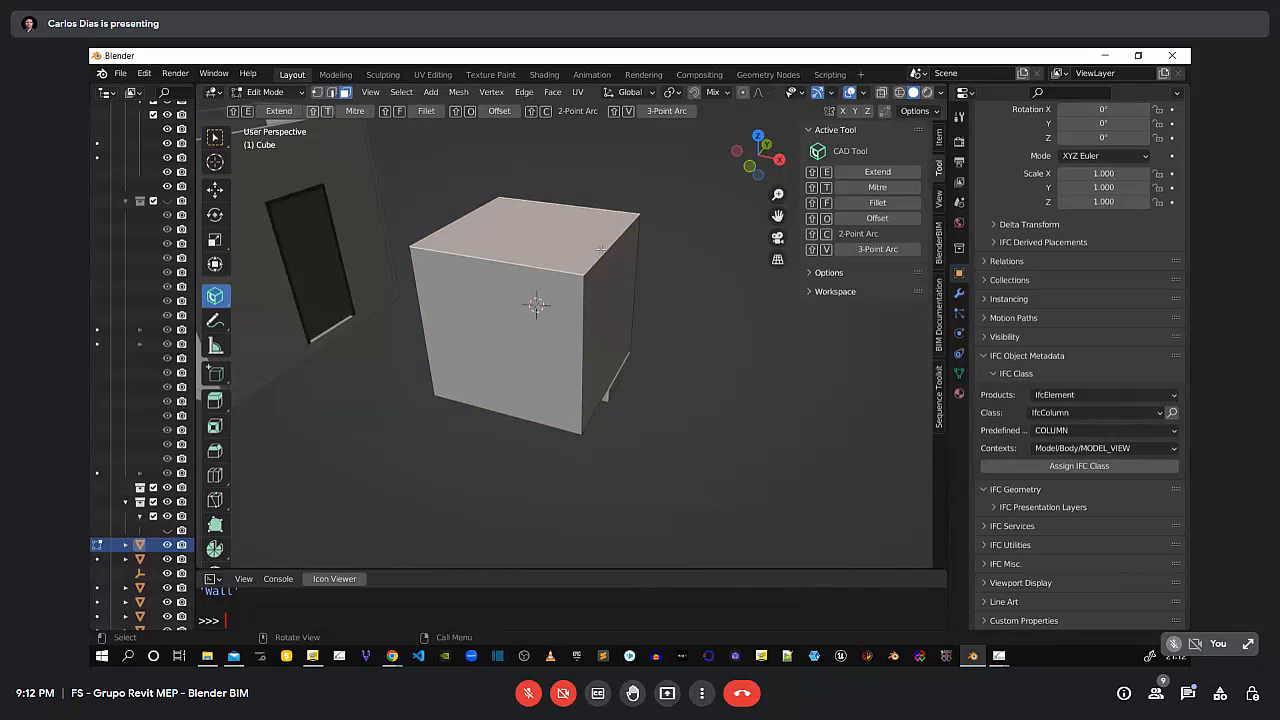
key("s")
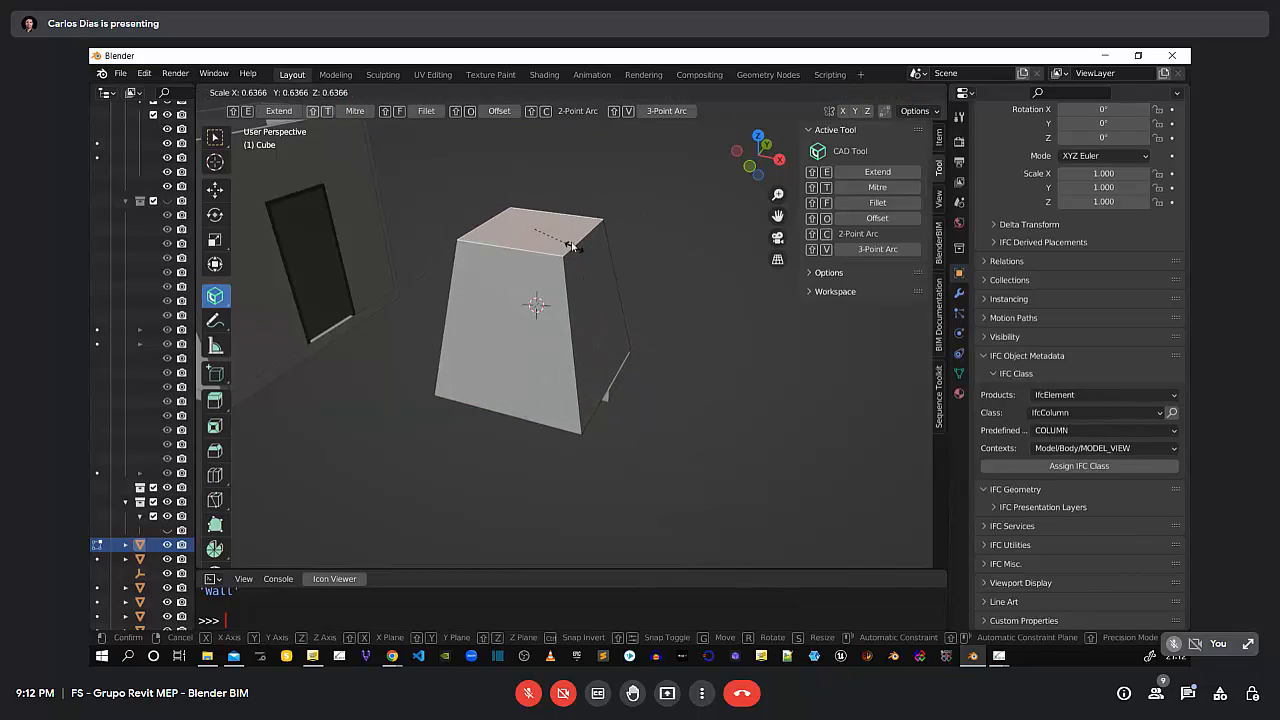
key("Escape")
key("g")
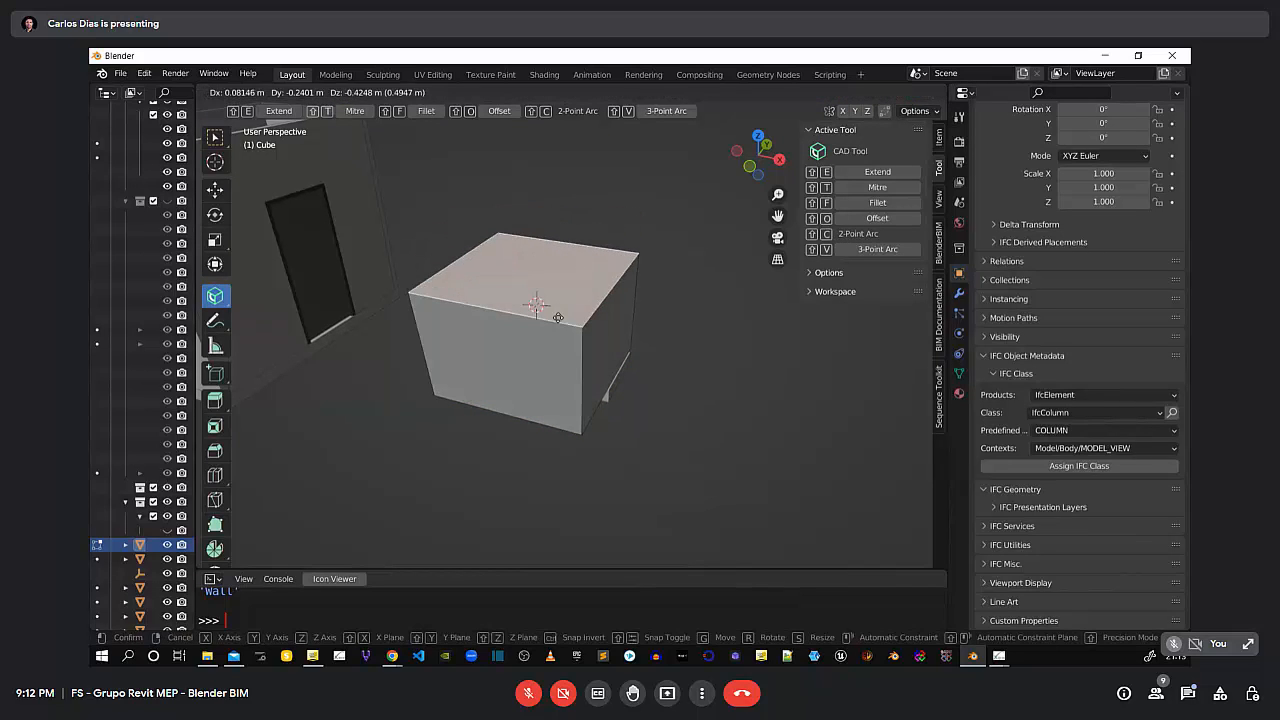
left_click(574, 373)
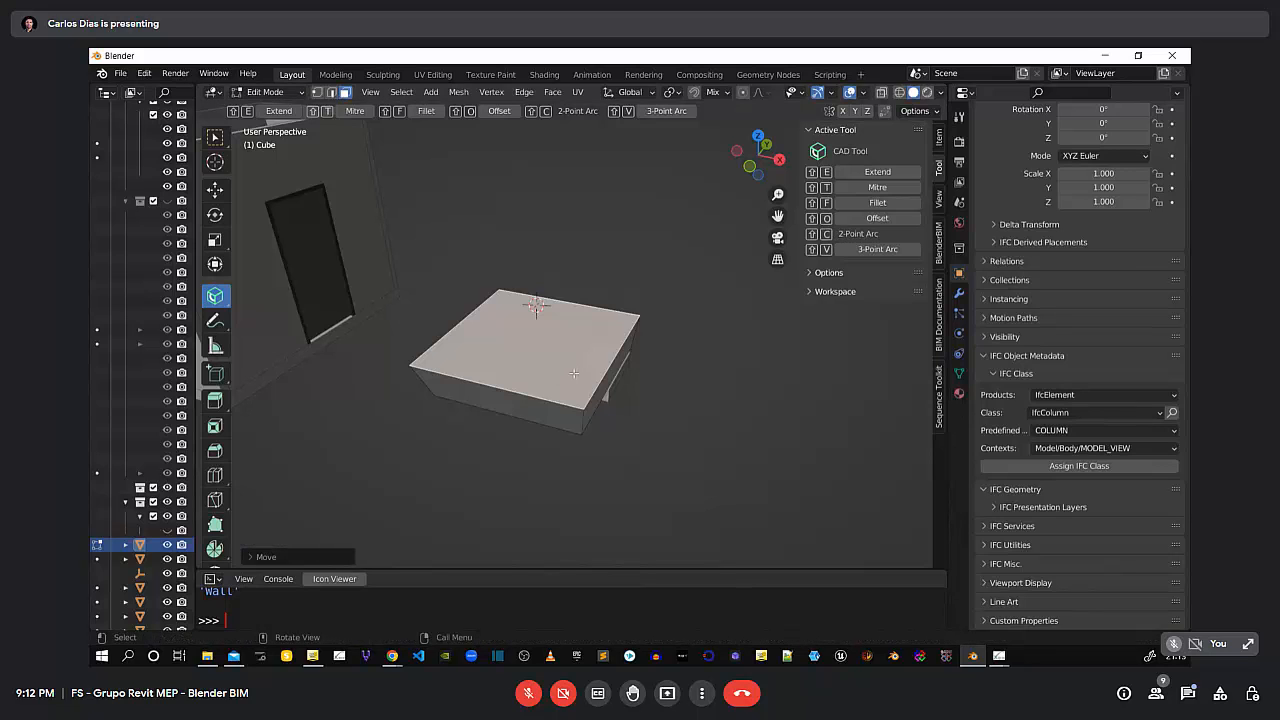
Extrude the block's top face upward and scale it down so the sides taper inward
key("e")
left_click(563, 266)
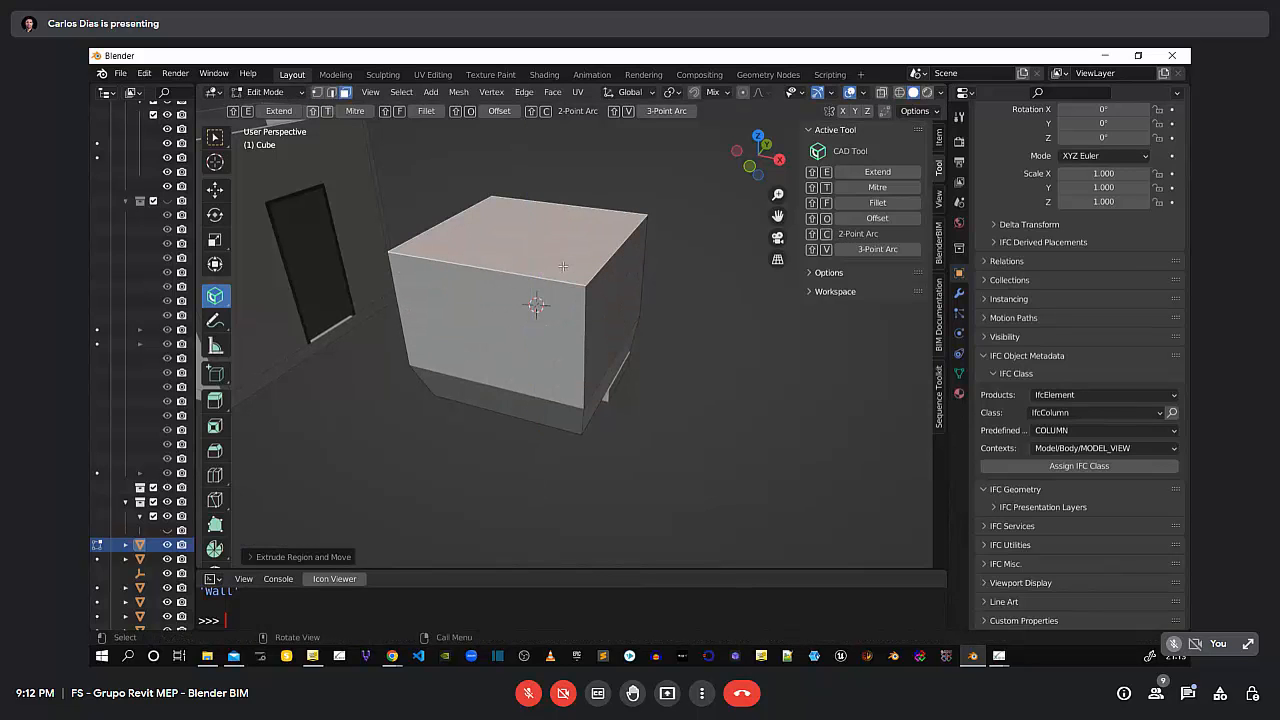
key("s")
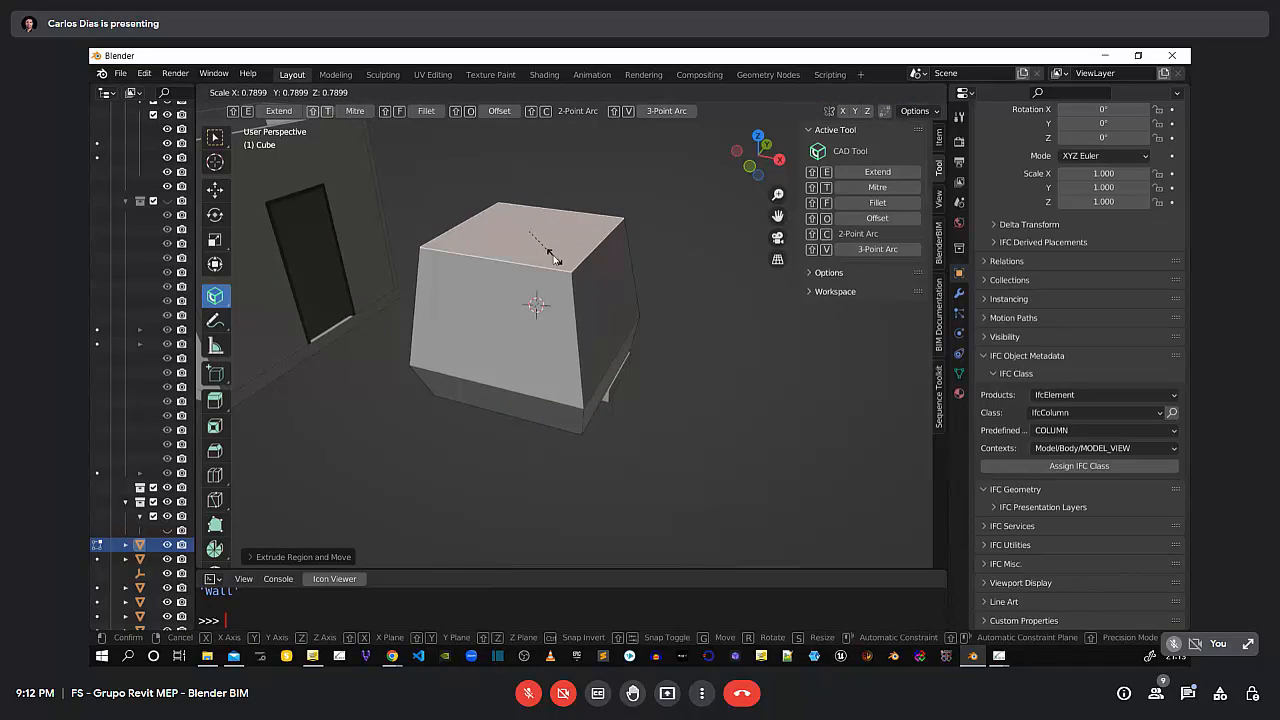
left_click(535, 240)
Extrude the narrowed top face upward about 0.85 m as a neck and return to Object Mode
key("e")
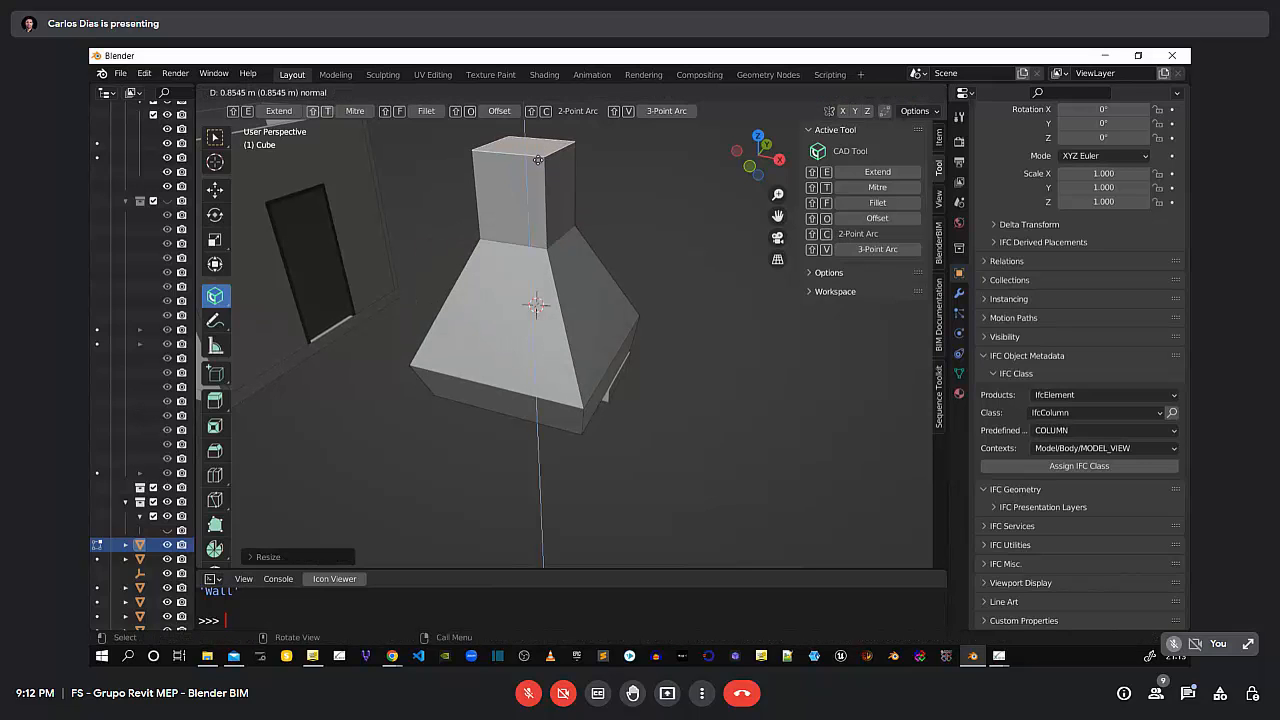
left_click(543, 159)
middle_click_drag(663, 269, 575, 220)
scroll(610, 232, "up", 5)
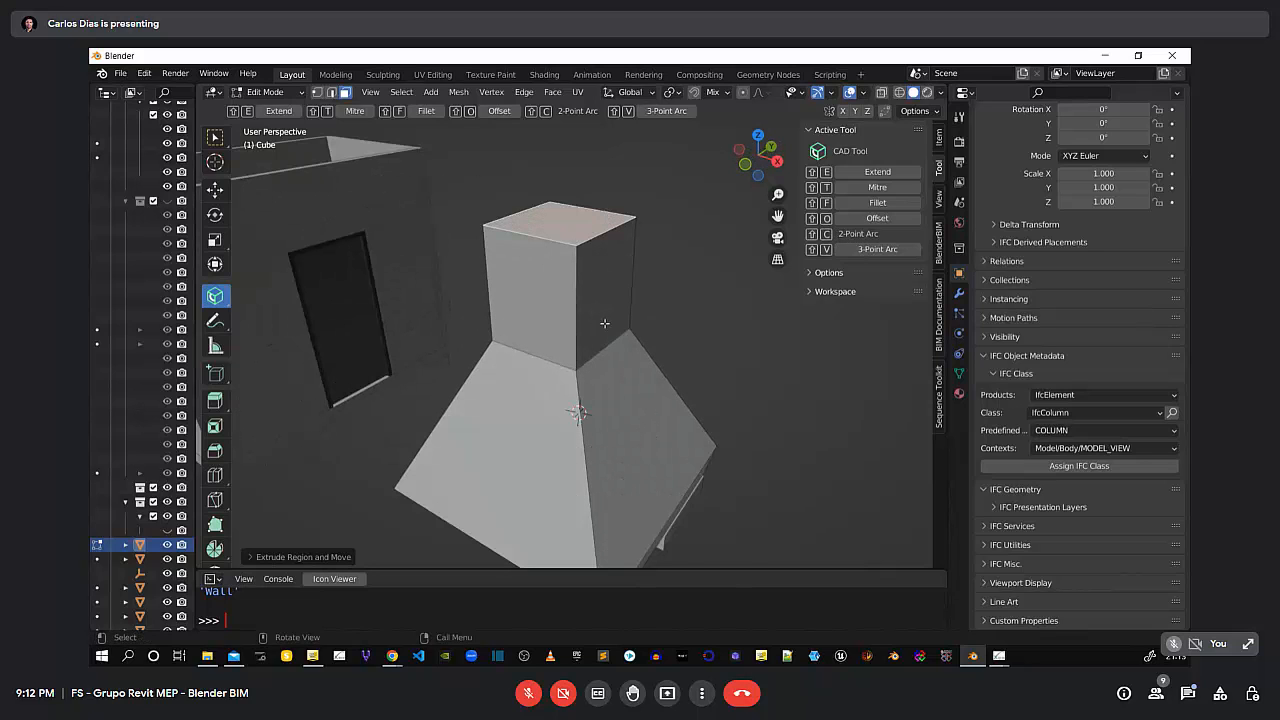
mouse_move(613, 358)
middle_mouse_down()
mouse_move(457, 351)
mouse_move(624, 357)
middle_mouse_up()
scroll(624, 357, "down", 6)
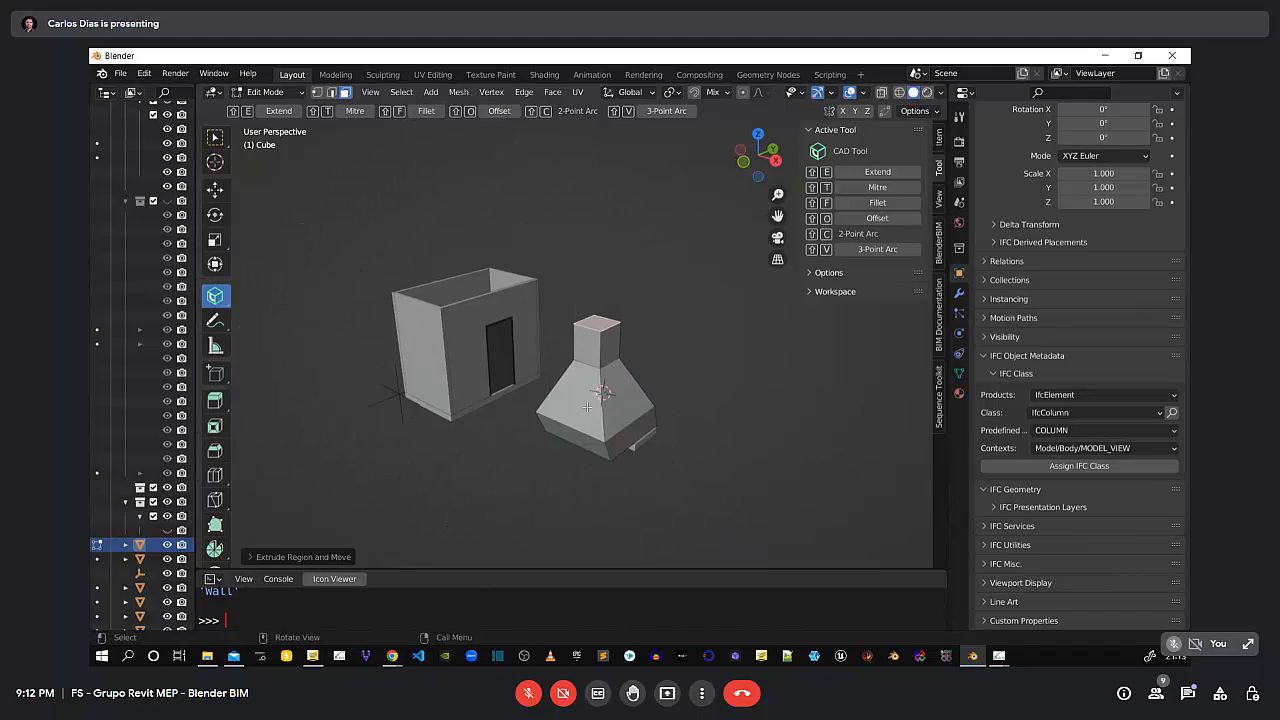
key("Tab")
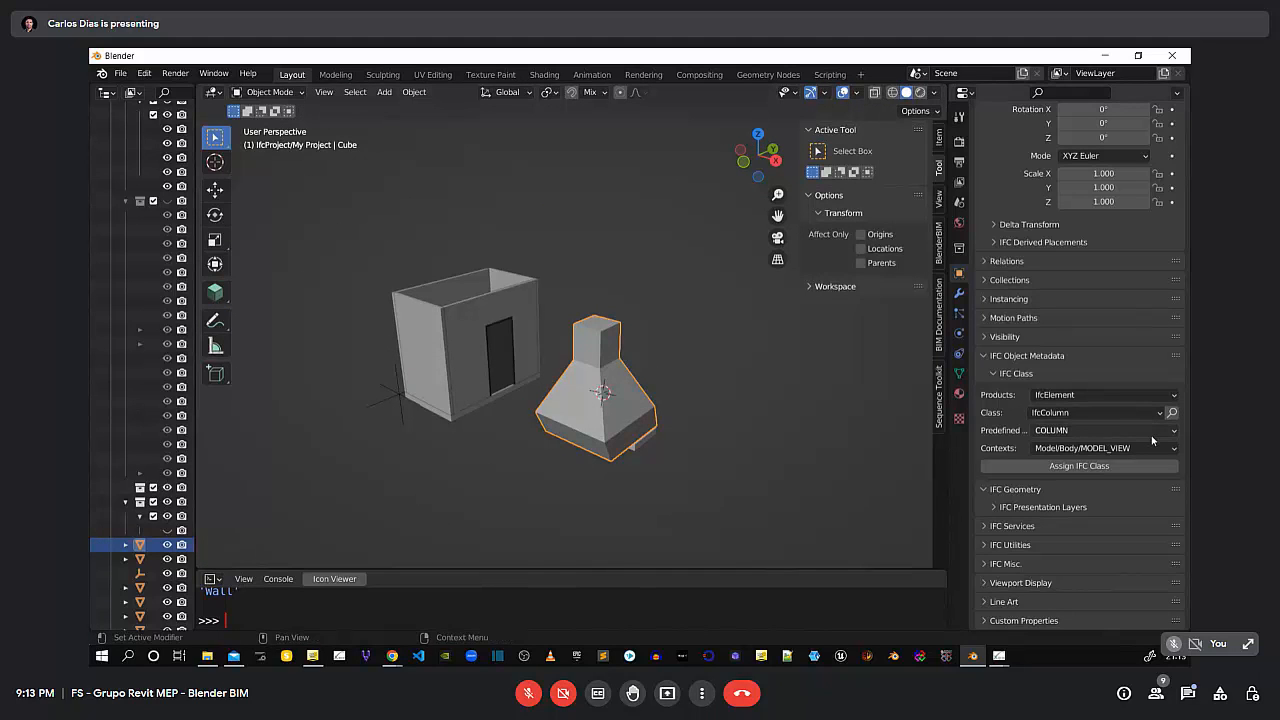
Delete the tapered custom shape and the slab beneath it, keeping only the building
left_click(731, 460)
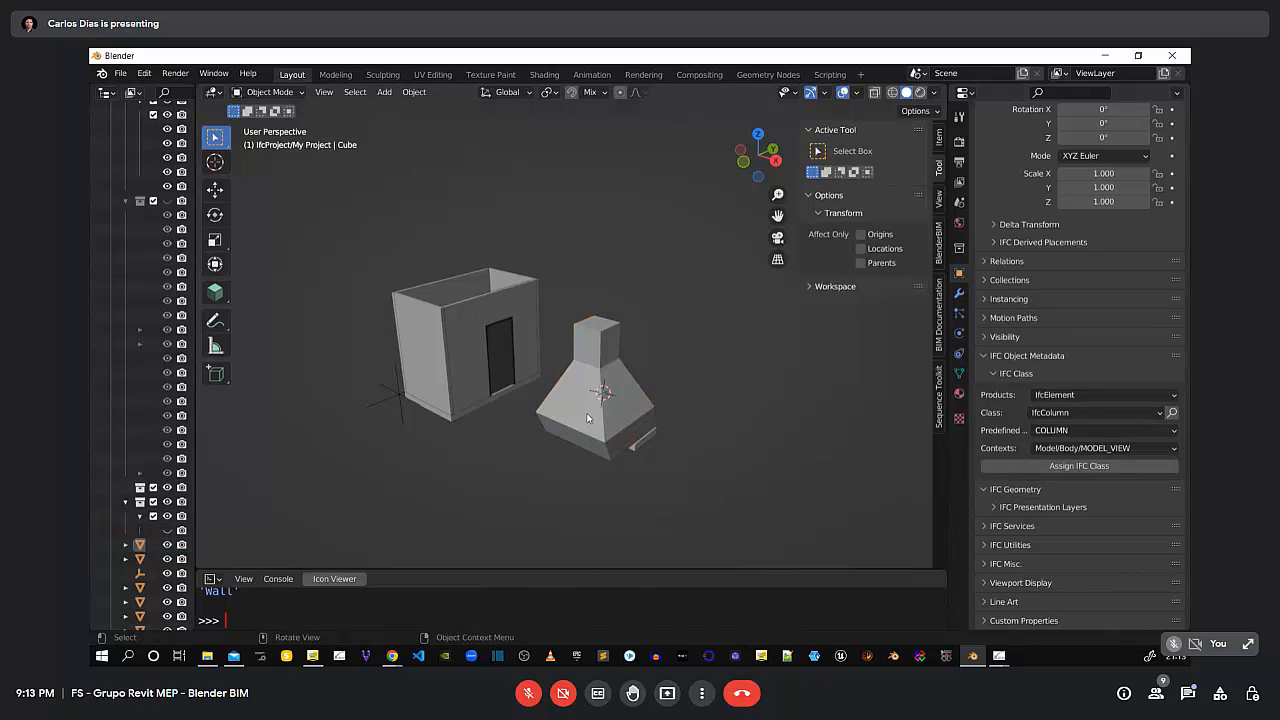
scroll(703, 420, "up", 4)
scroll(703, 420, "down", 6)
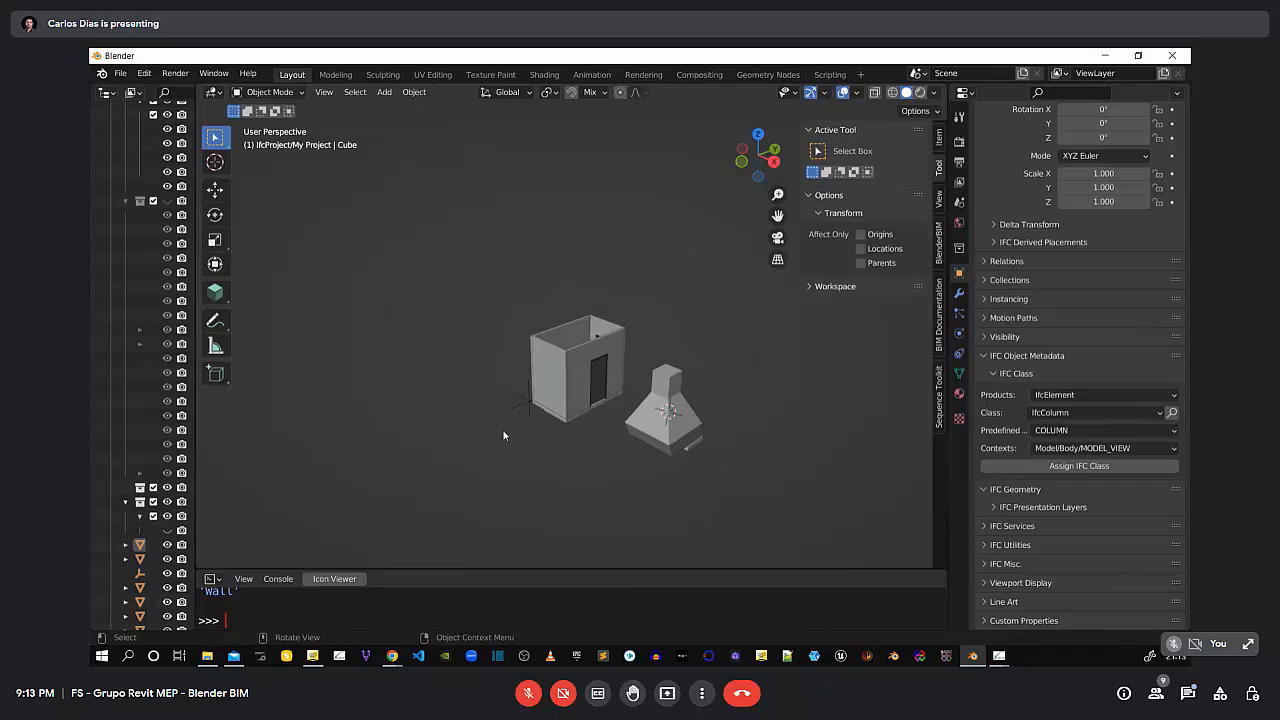
scroll(687, 482, "up", 5)
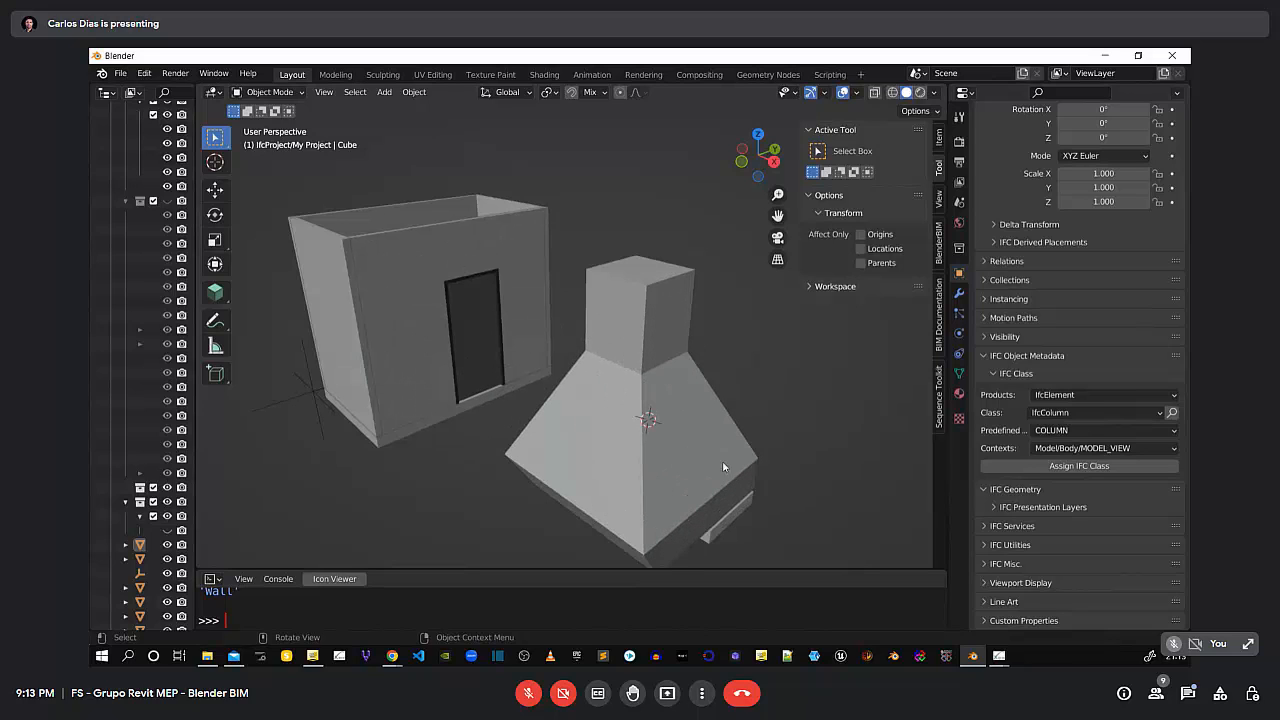
scroll(605, 465, "down", 3)
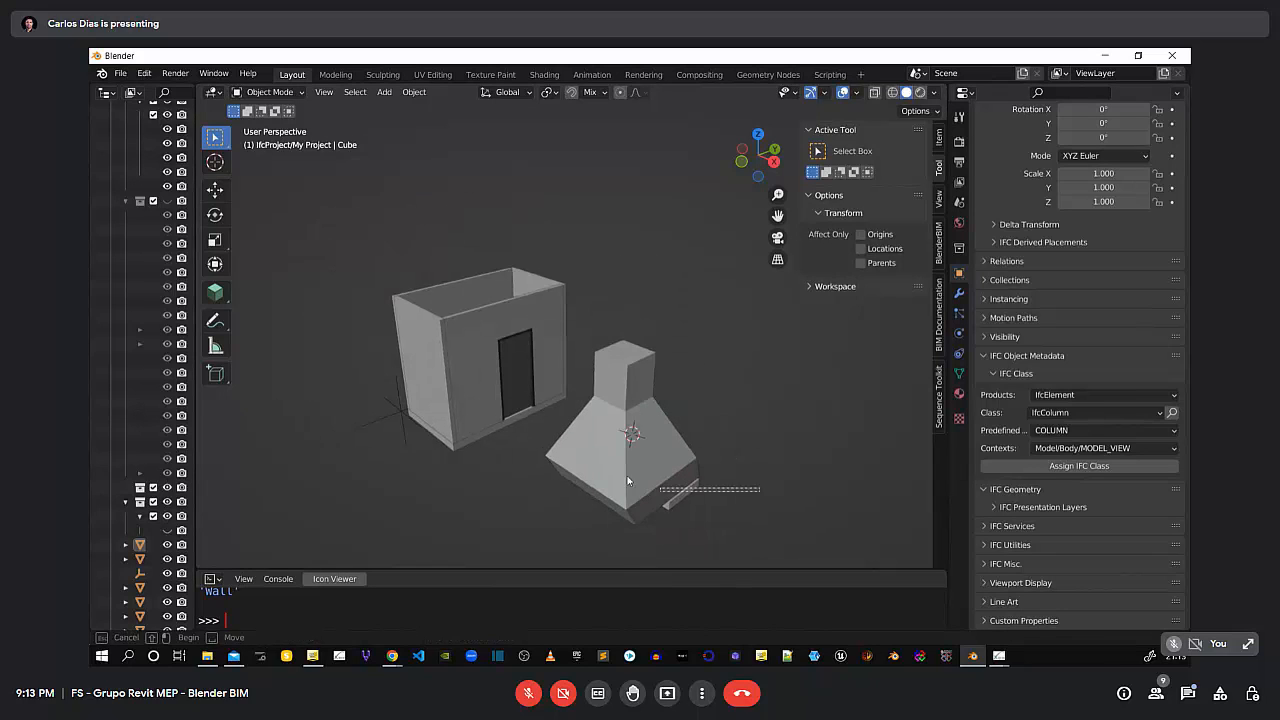
left_click(608, 395)
key("Delete")
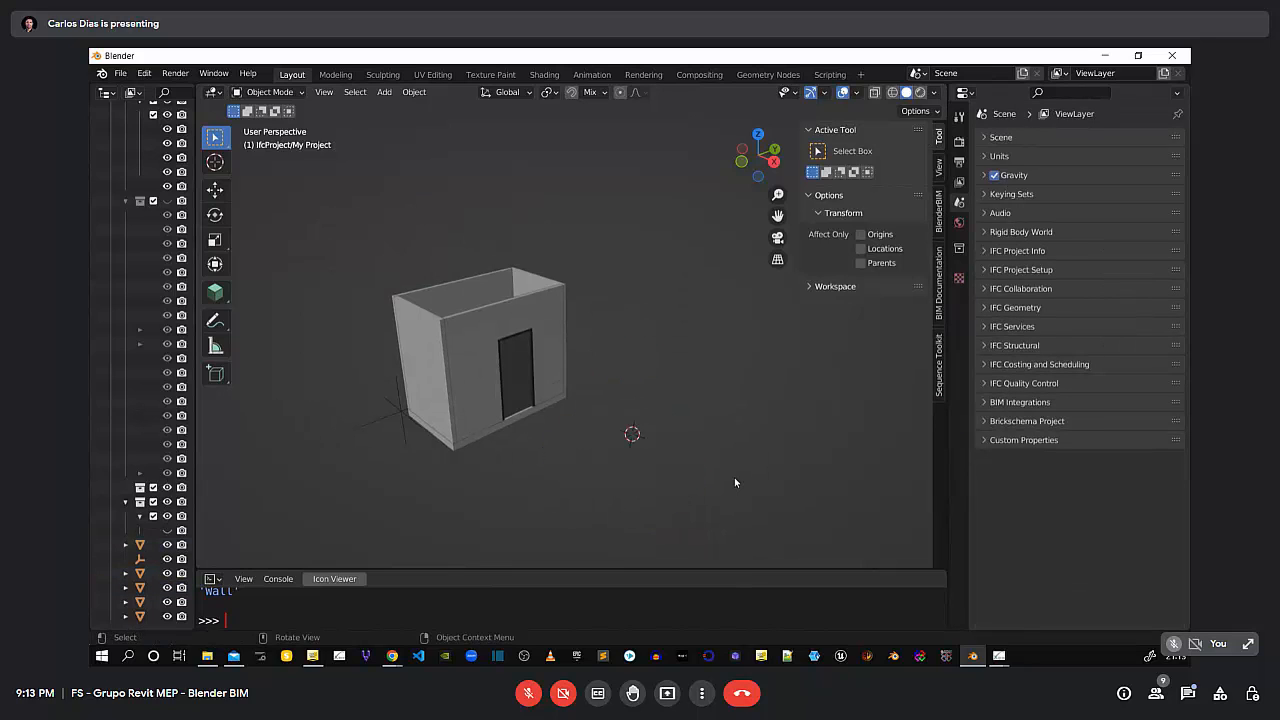
middle_click_drag(477, 400, 563, 391)
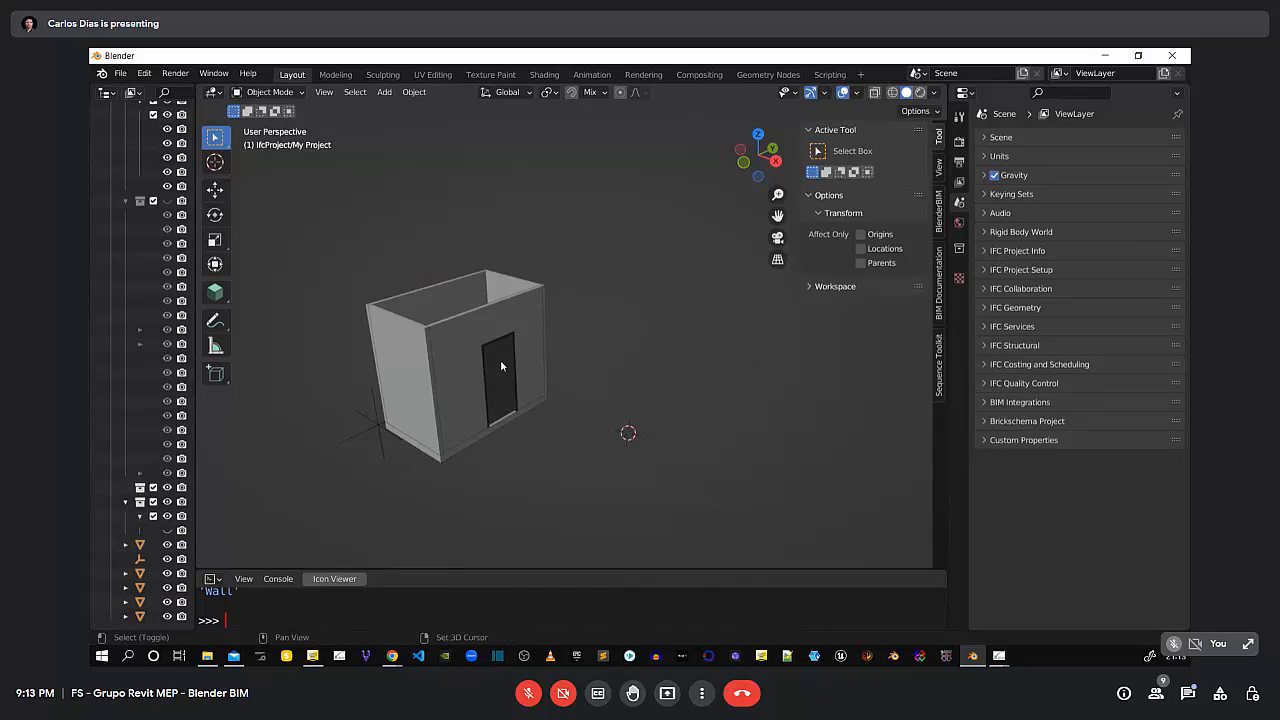
middle_click_drag(500, 359, 586, 410)
scroll(586, 405, "up", 3)
scroll(628, 472, "up", 1)
scroll(608, 472, "down", 2)
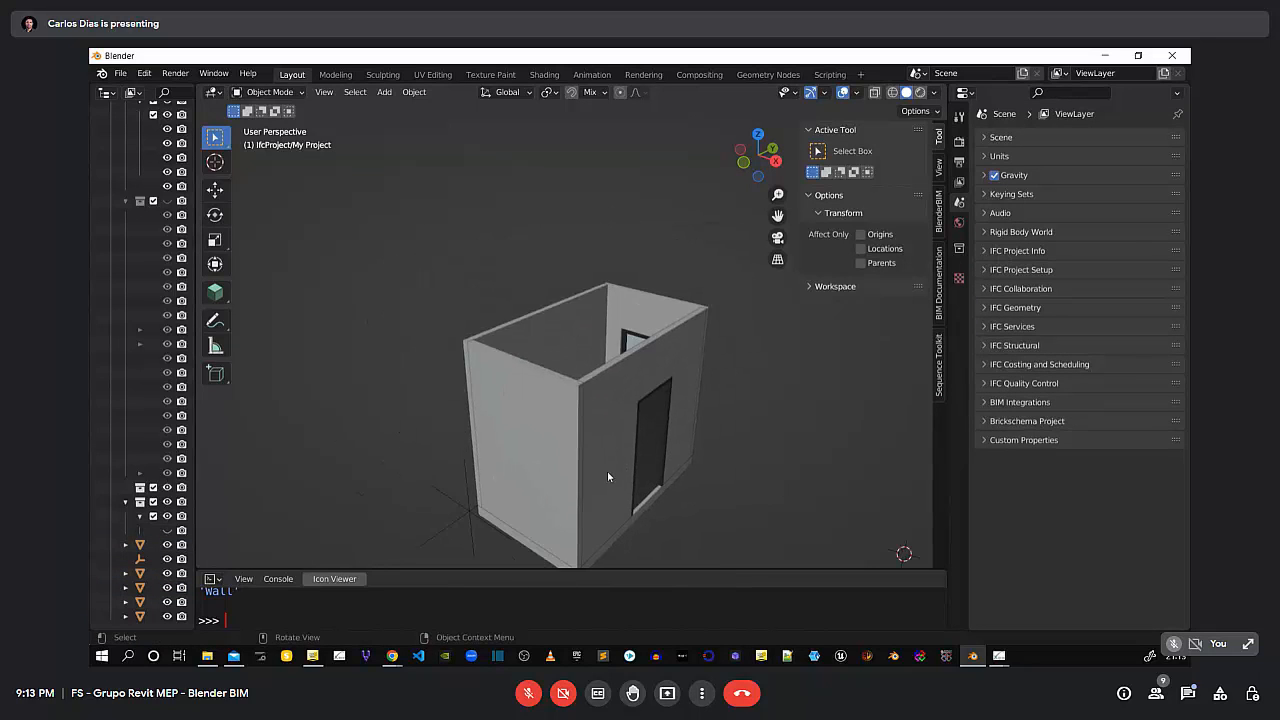
middle_click_drag(607, 471, 570, 462)
middle_click_drag(656, 506, 640, 420, "shift")
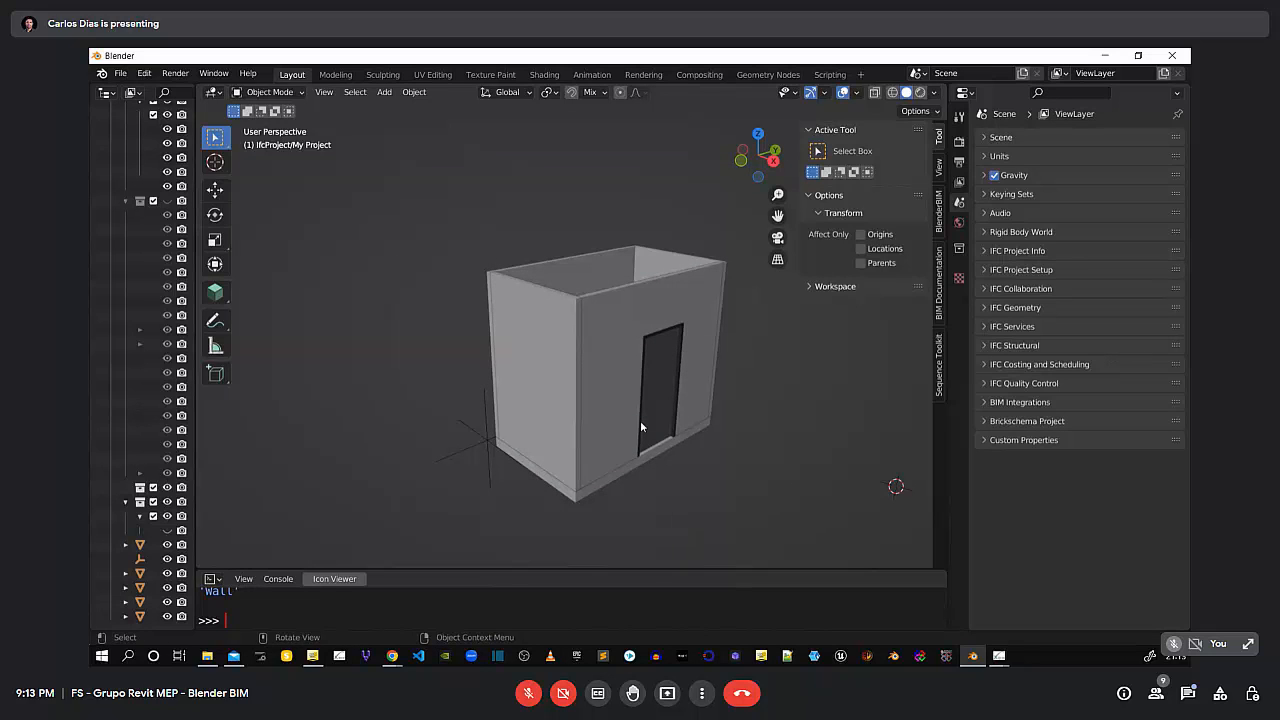
scroll(594, 397, "up", 2)
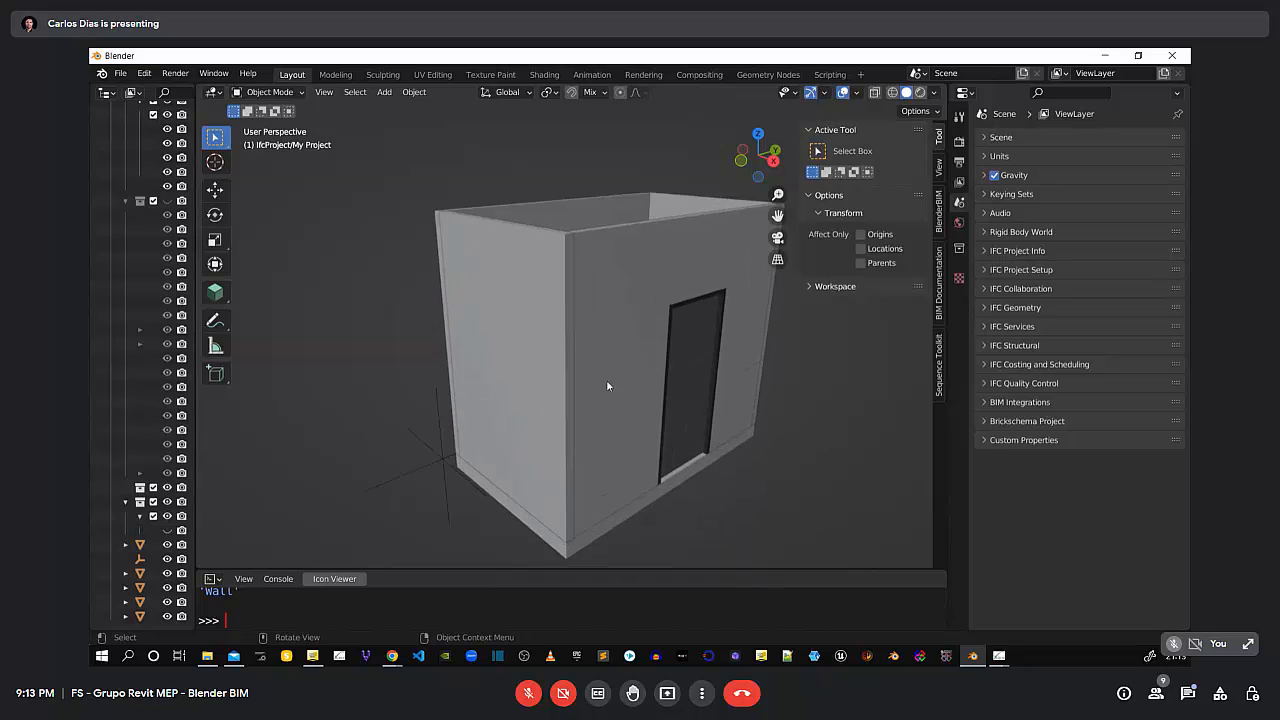
middle_click_drag(606, 382, 608, 351)
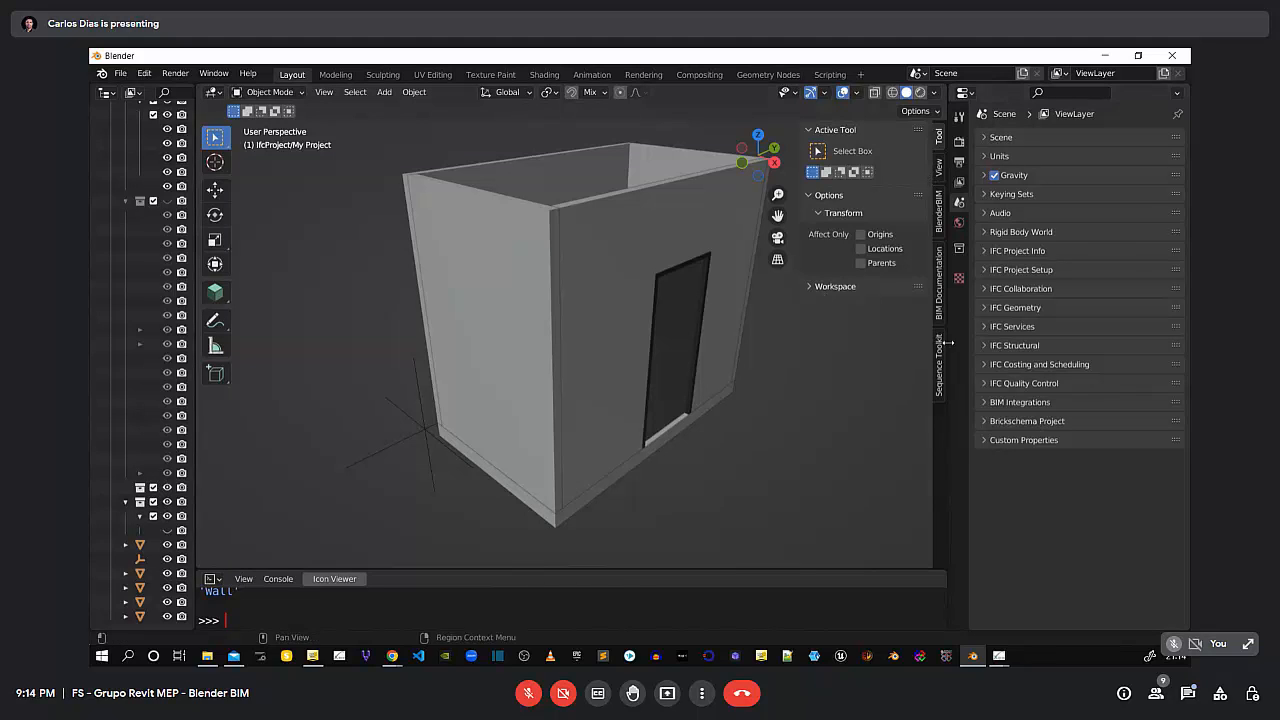
Widen the properties area and look through the IFC Collaboration tools, including the IFC Search options
left_click_drag(948, 343, 845, 338)
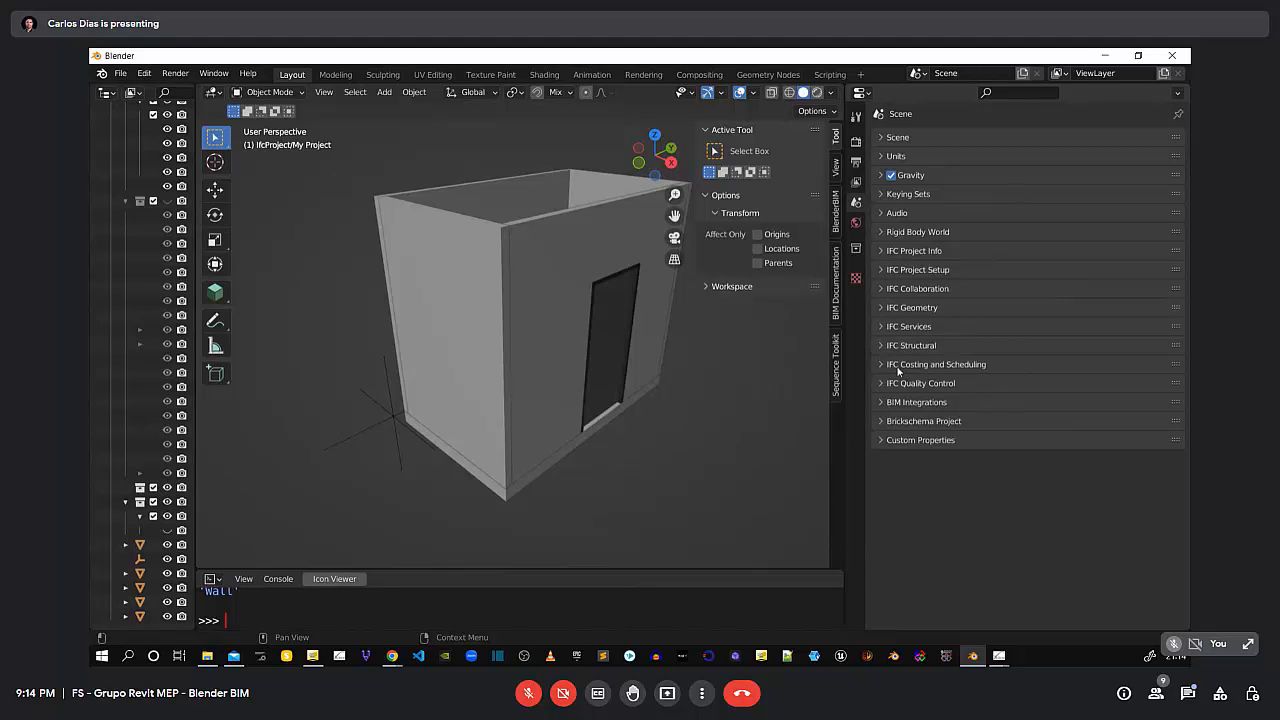
left_click(877, 291)
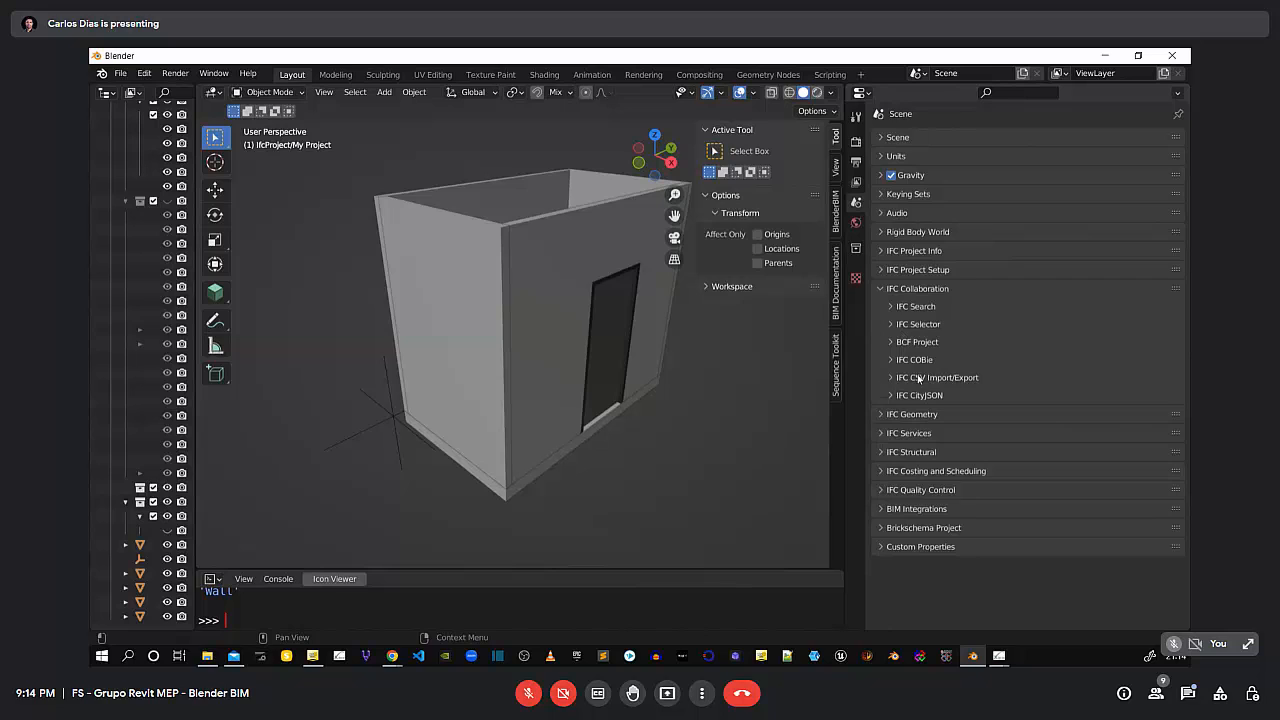
left_click(889, 307)
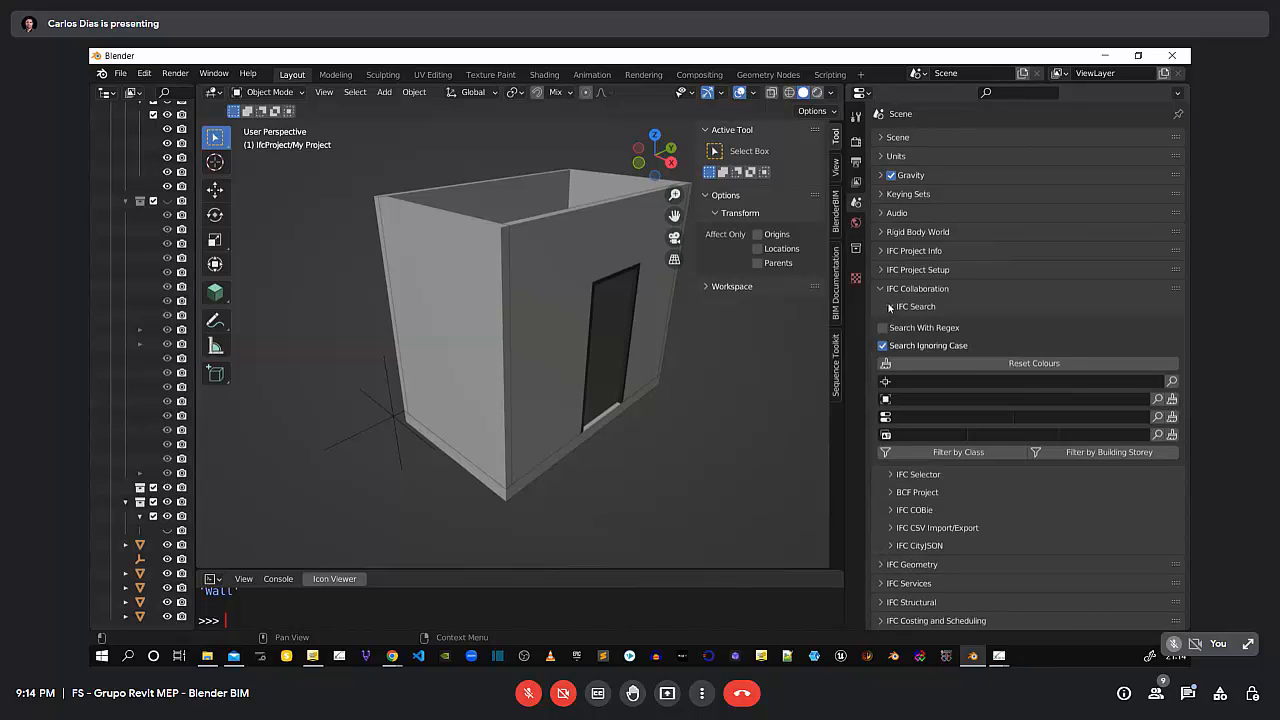
left_click(889, 307)
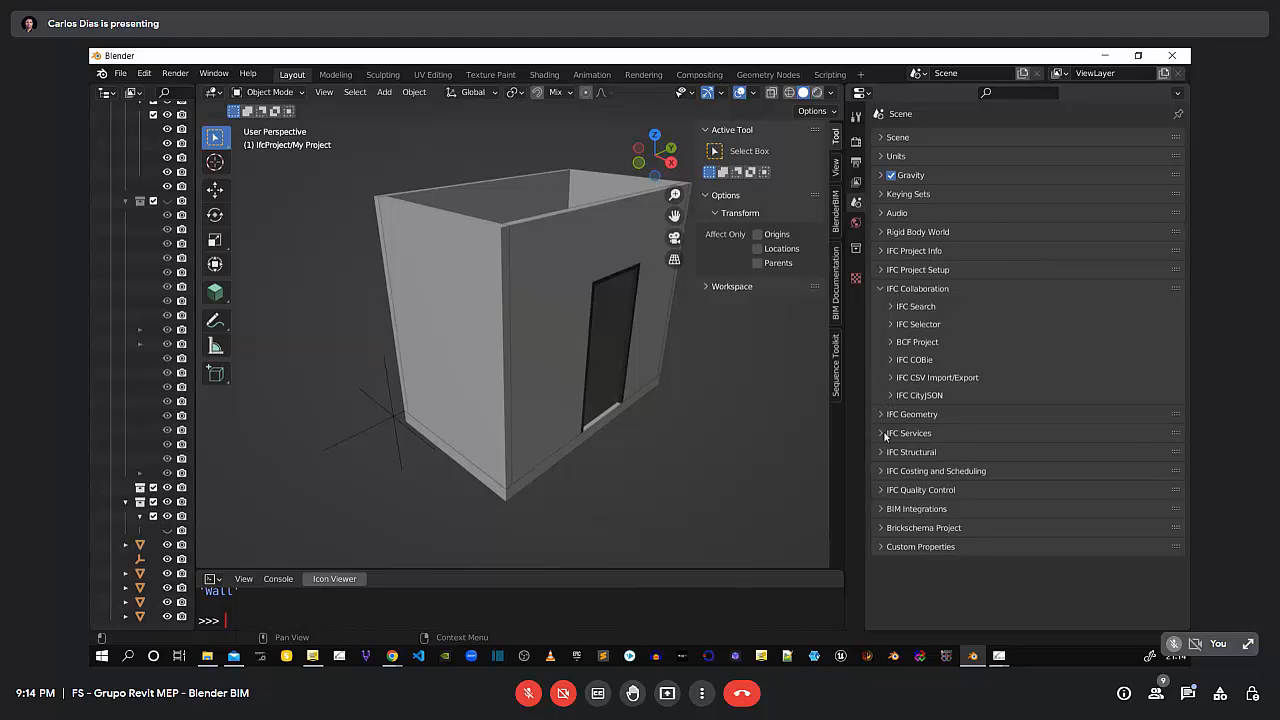
left_click(883, 293)
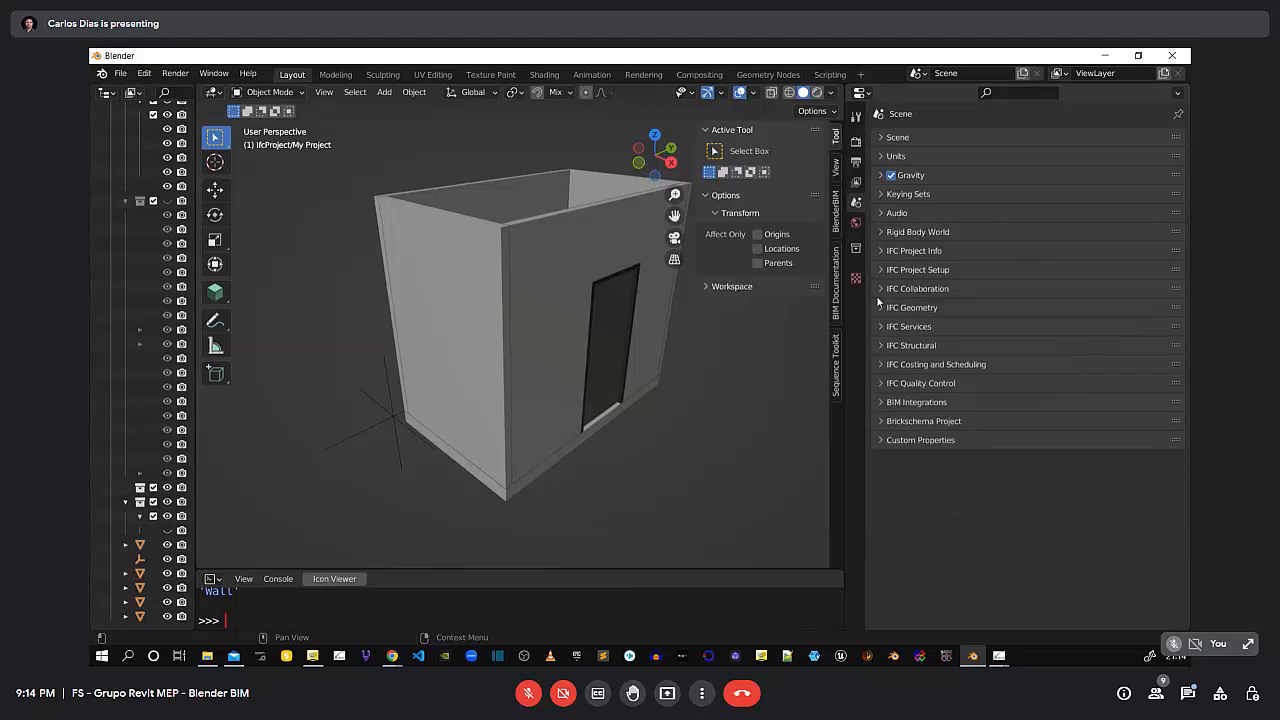
Open the IFC Tester in the IFC Quality Control settings and enable Load from Memory
left_click(879, 384)
left_click(887, 419)
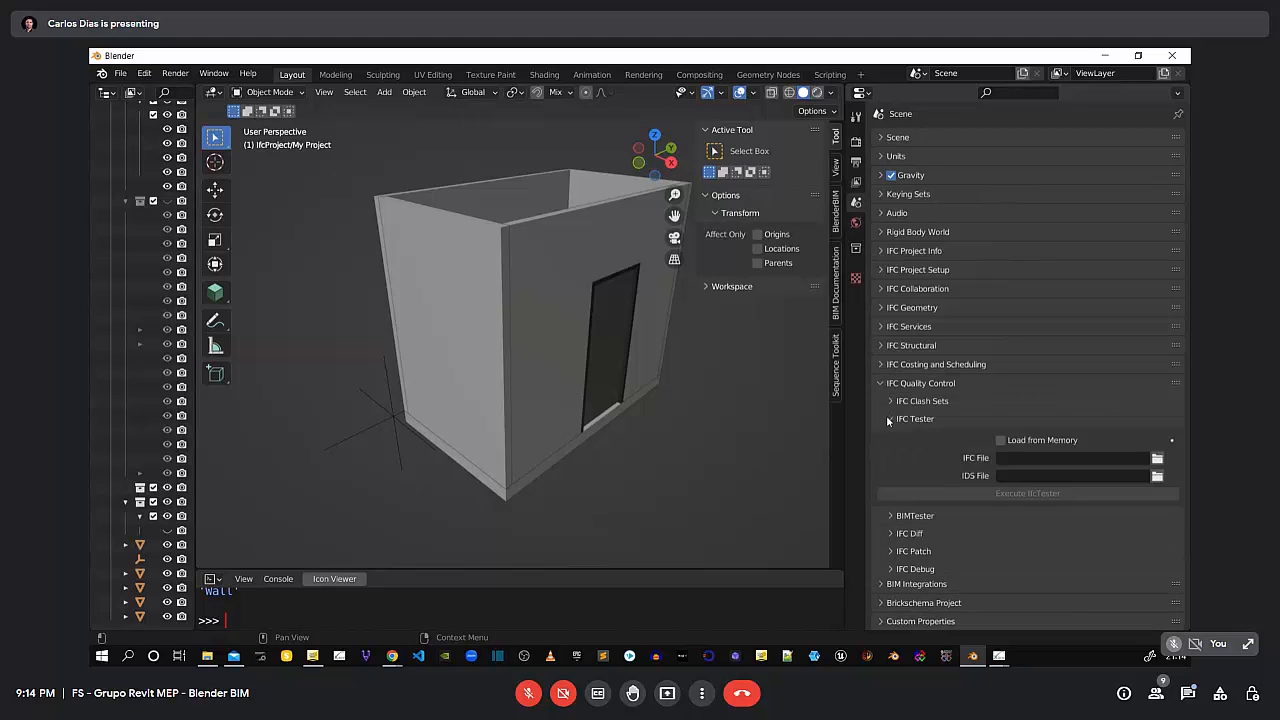
left_click(1000, 440)
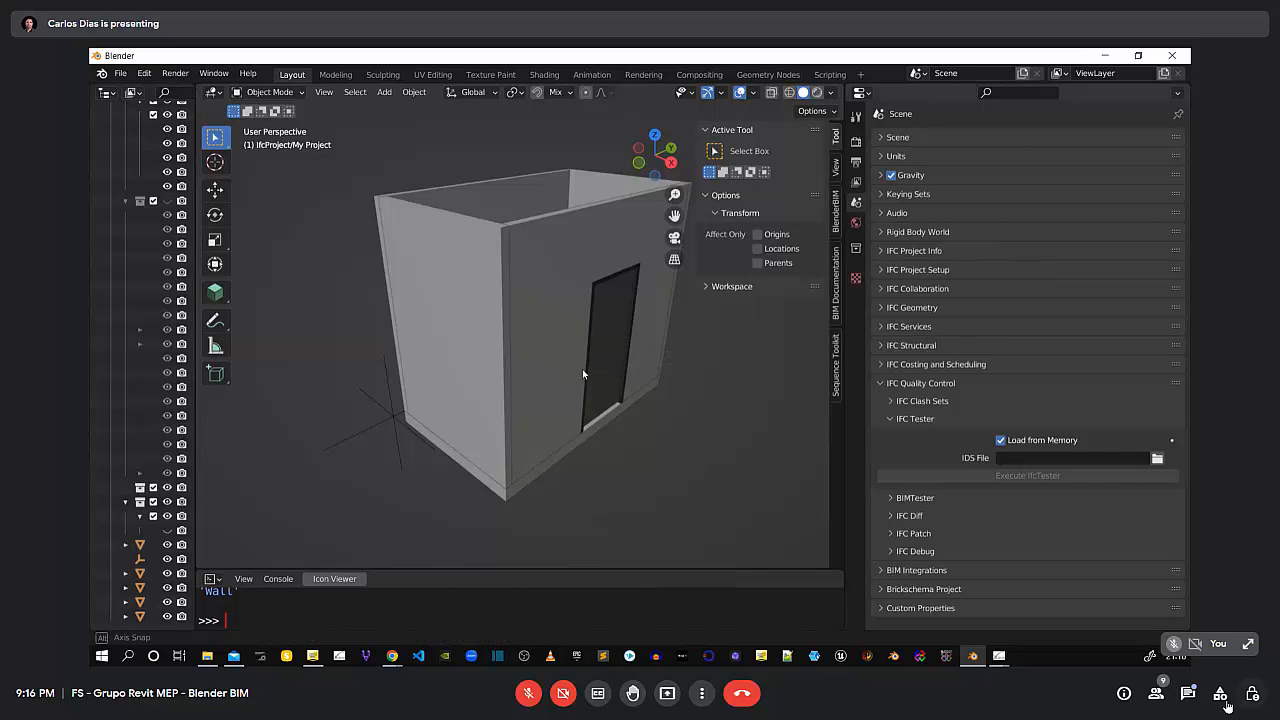
Switch to the Google Meet call, check the in-call messages and turn the microphone on
left_click(1220, 693)
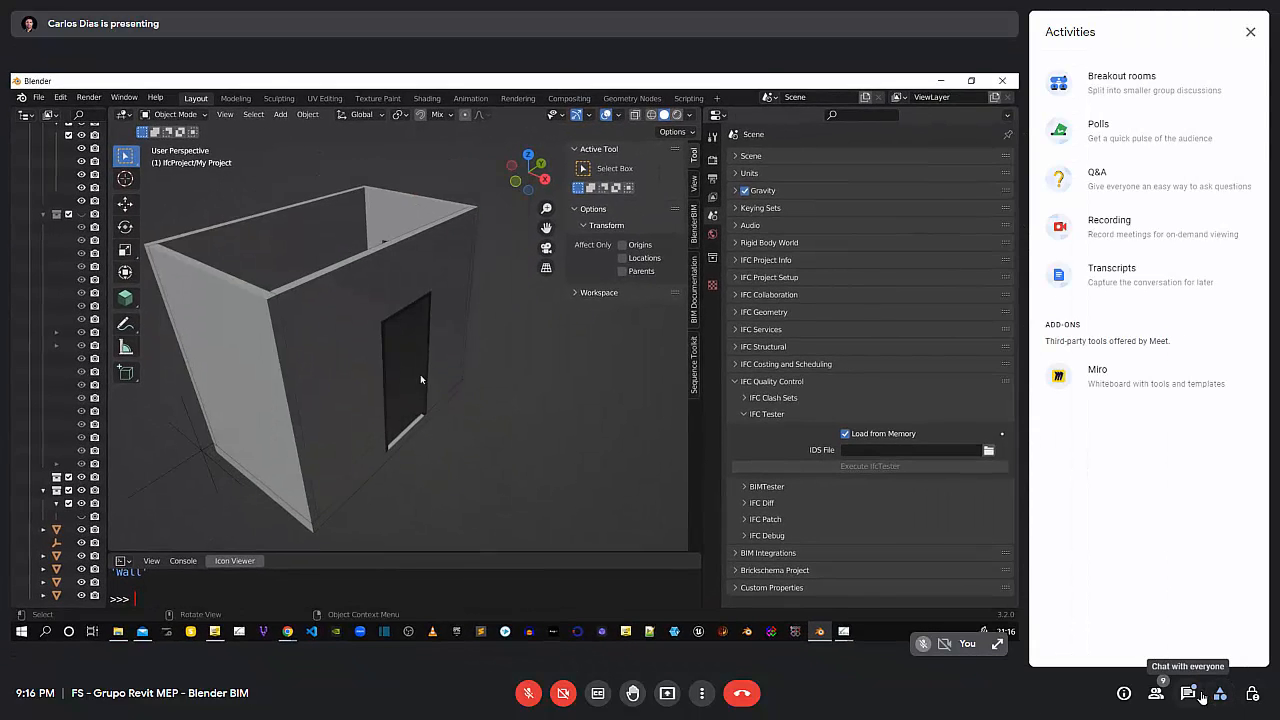
left_click(1187, 693)
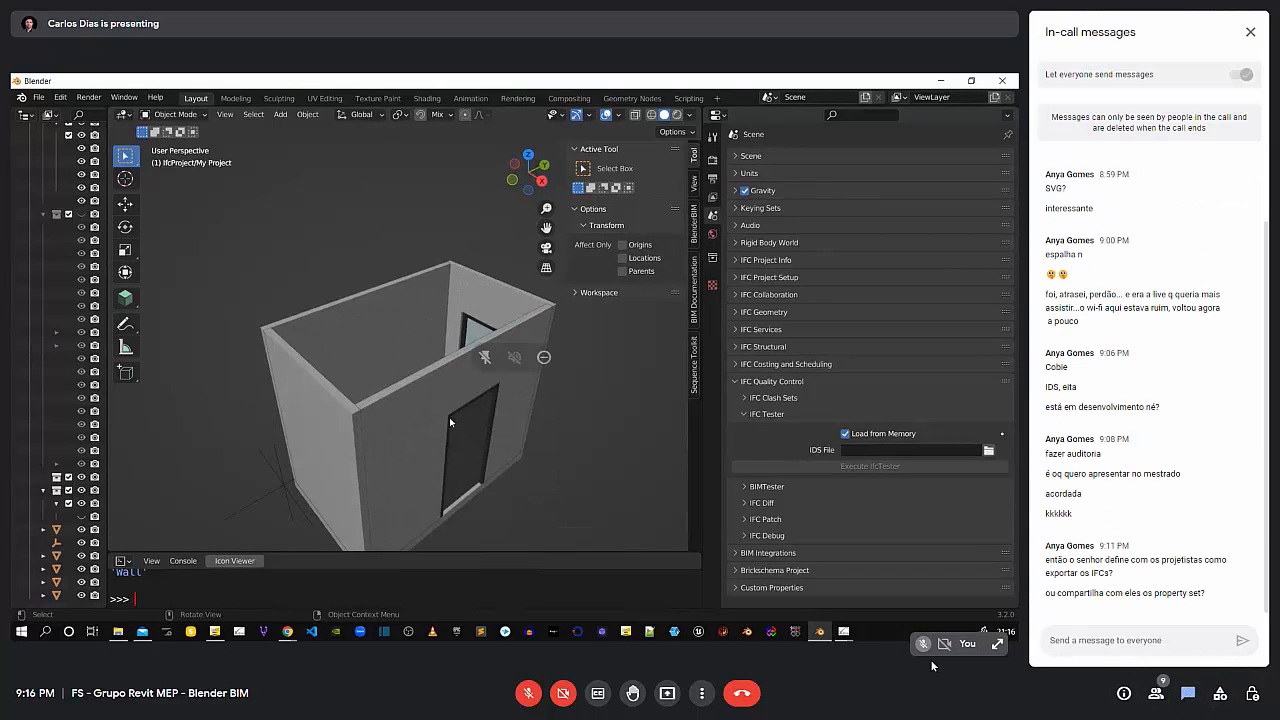
left_click(535, 694)
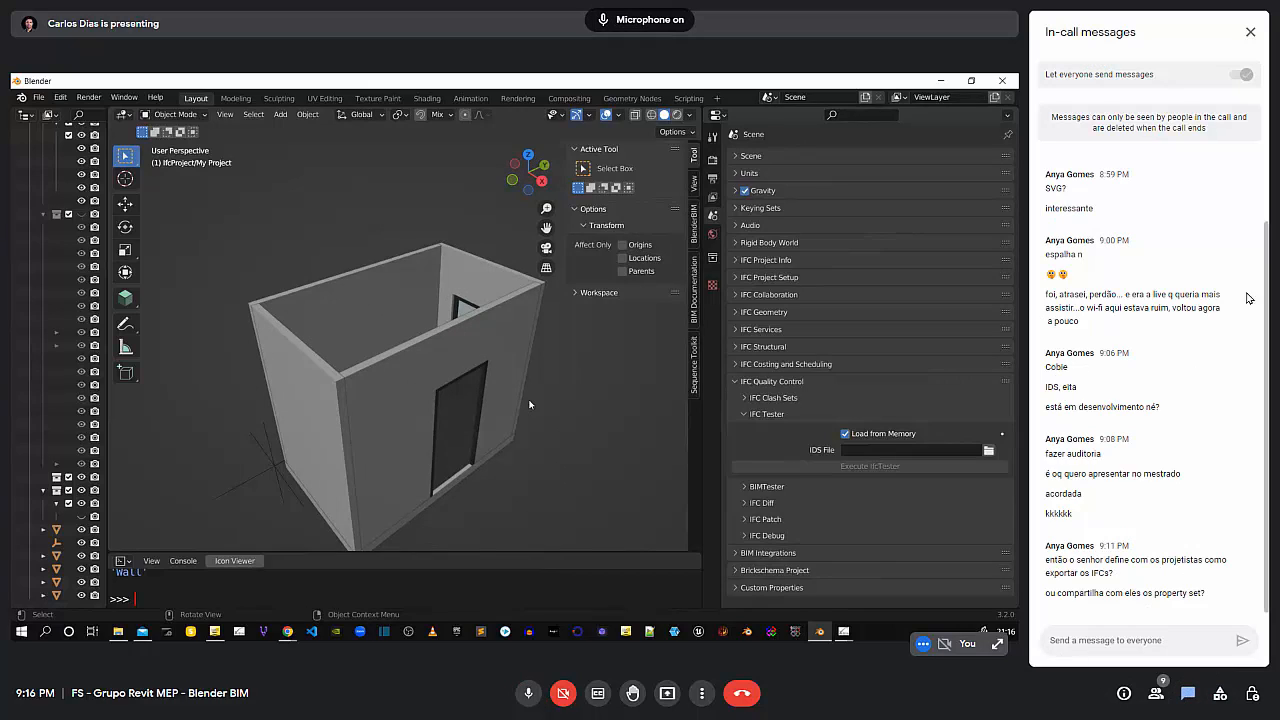
left_click(1249, 36)
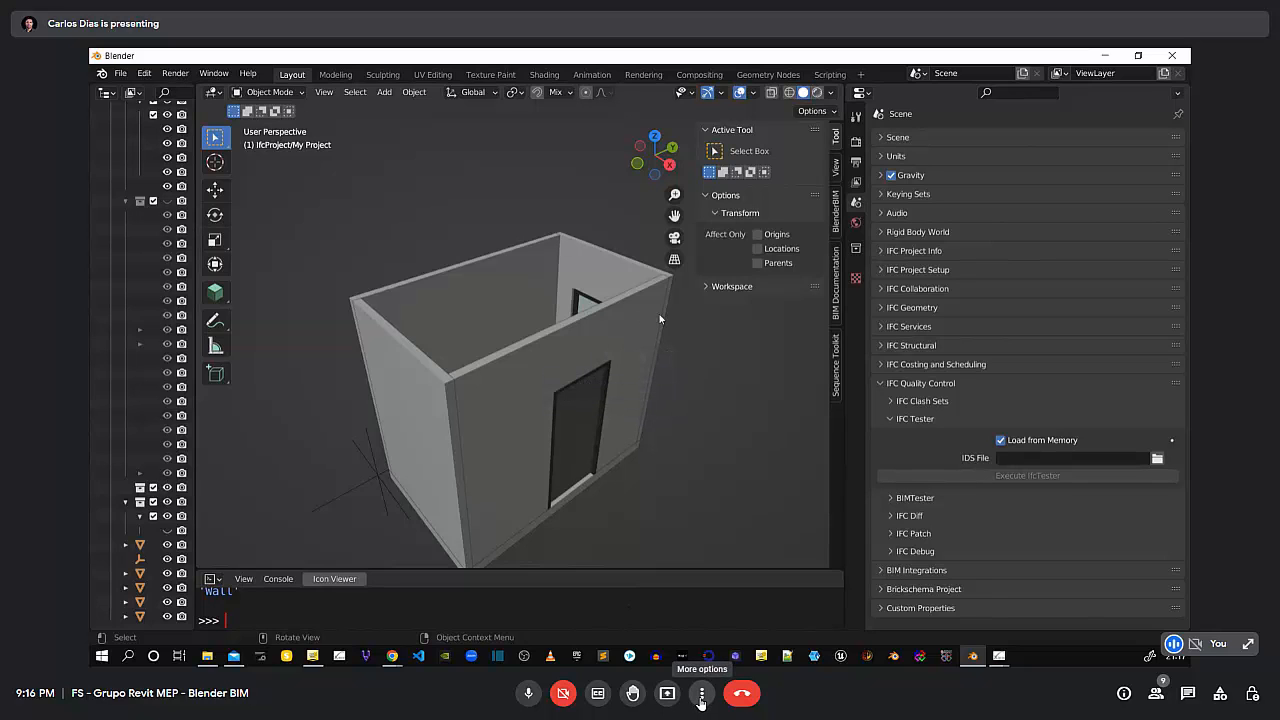
Change the meeting layout to Sidebar and close the layout settings
left_click(701, 693)
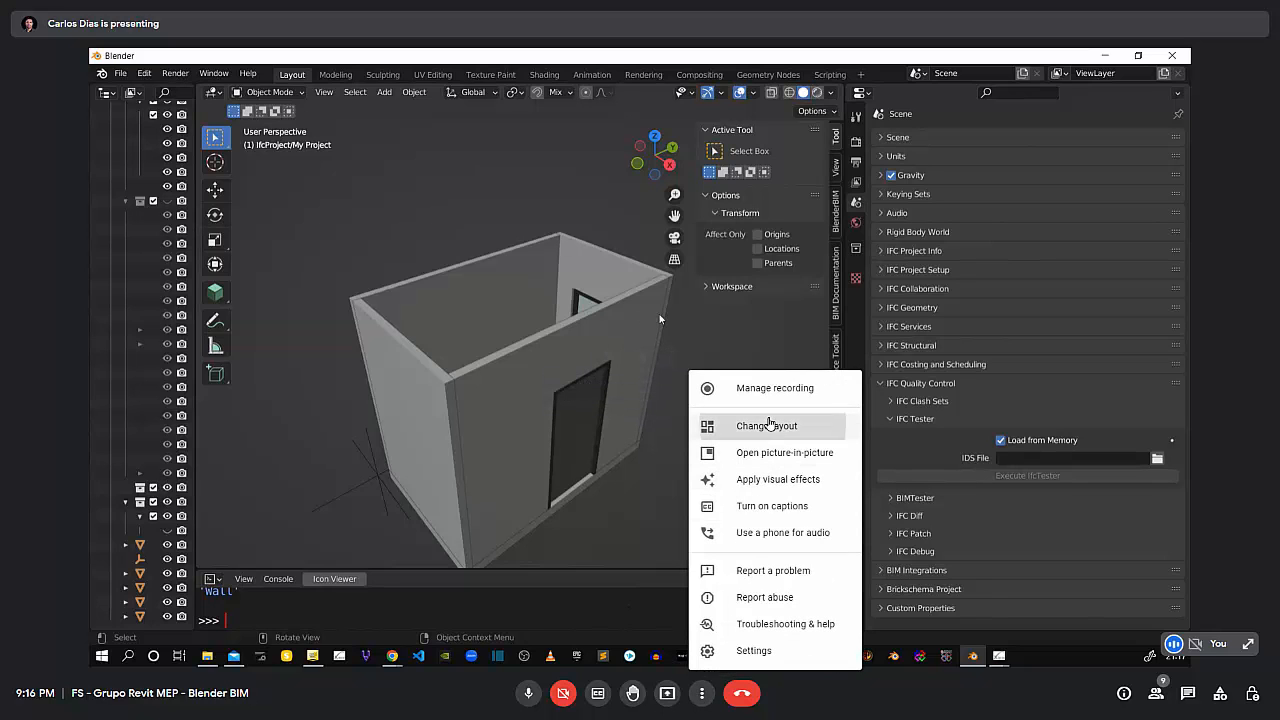
left_click(768, 424)
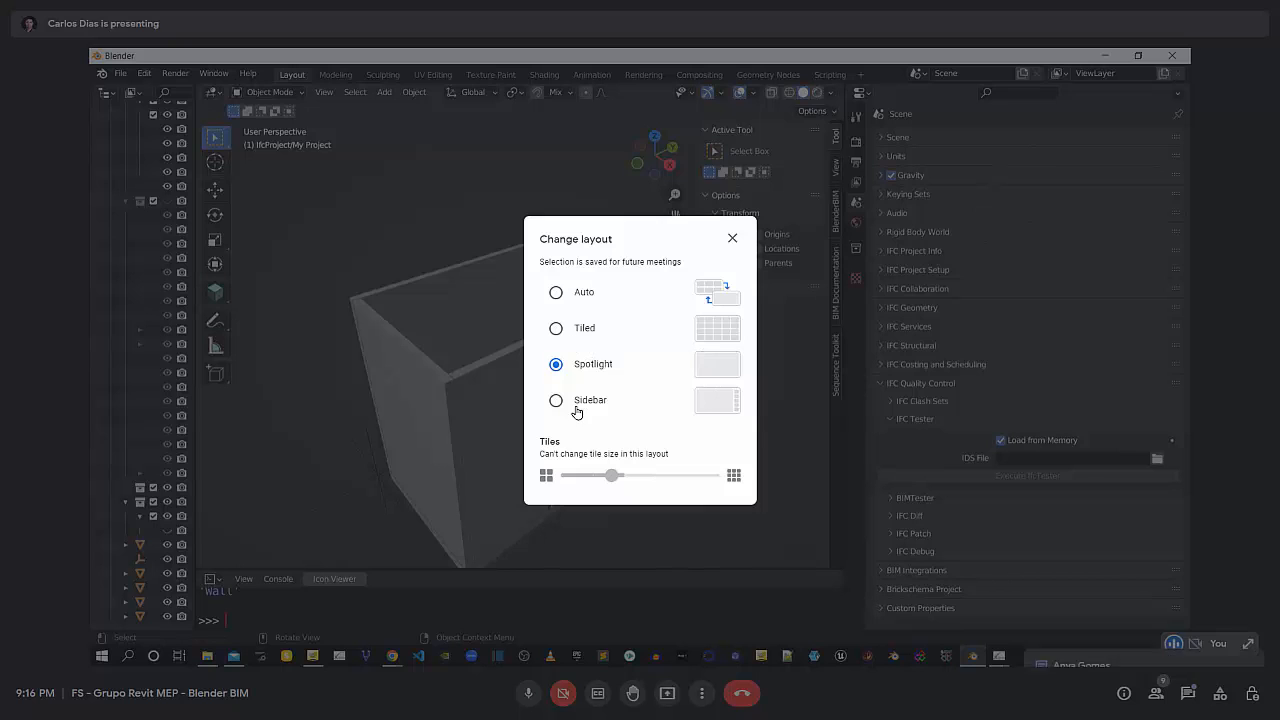
left_click(576, 408)
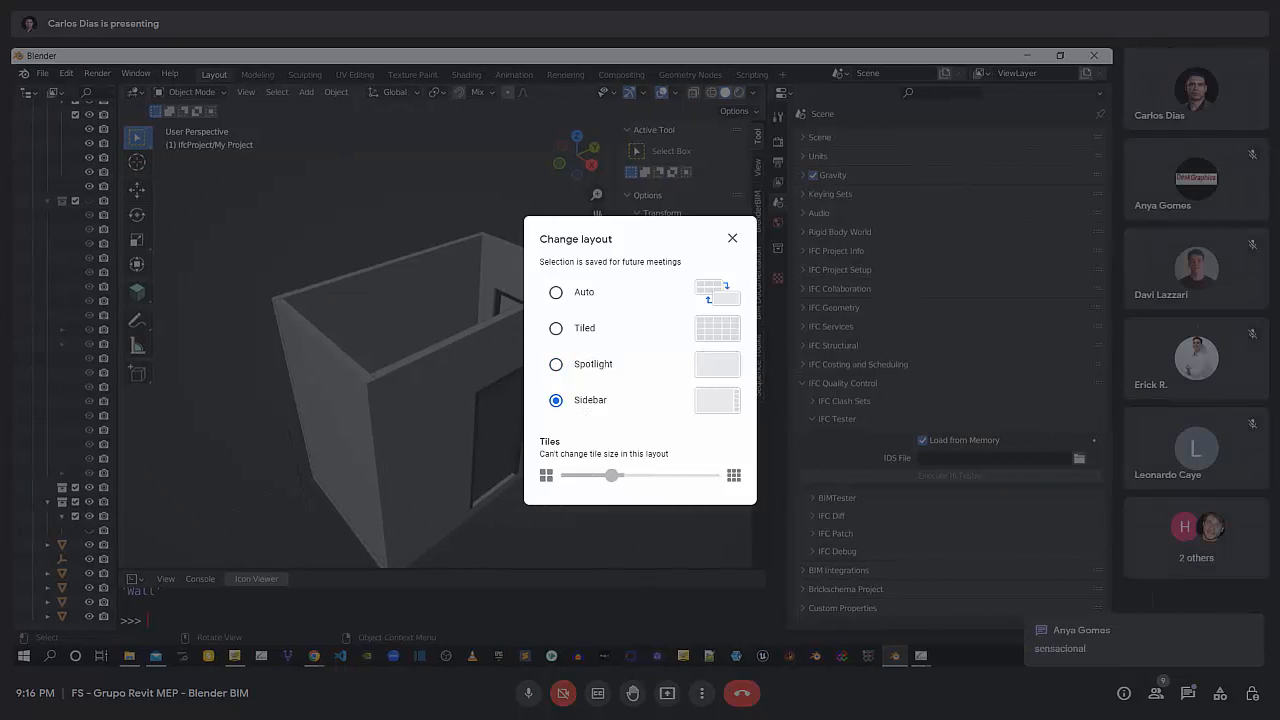
left_click(849, 708)
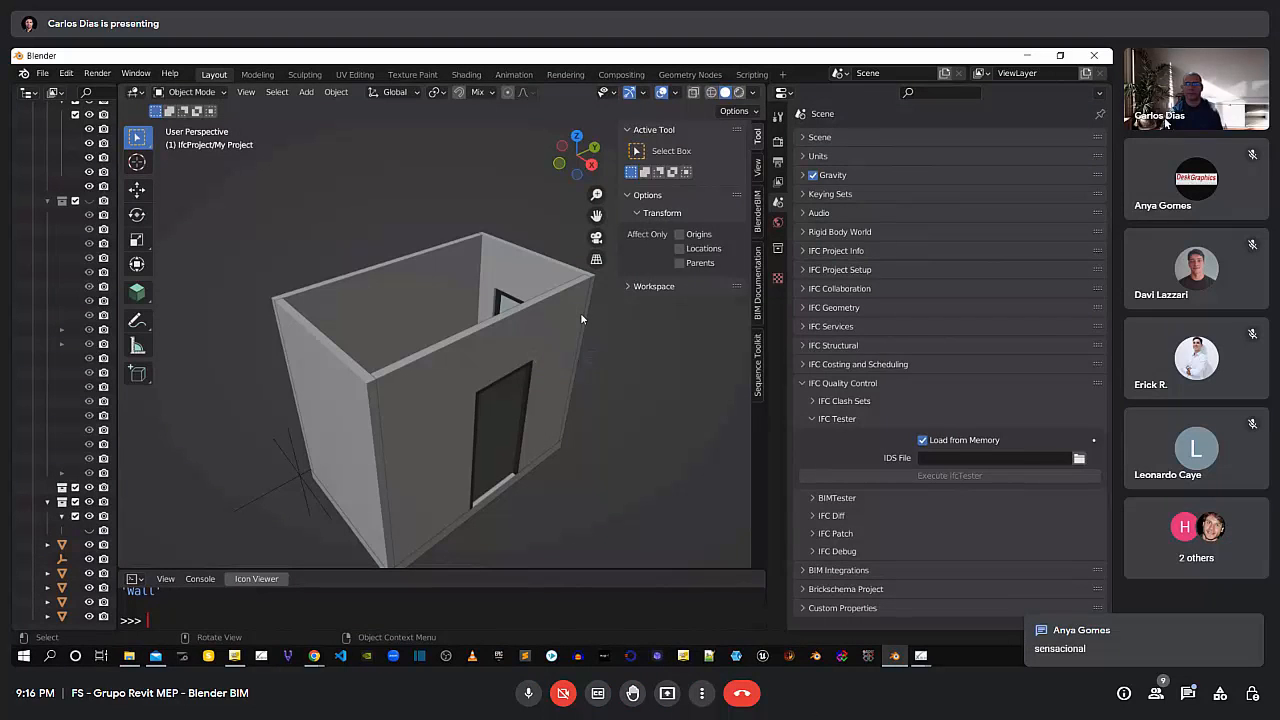
Pin the presenter's camera video and unpin the shared presentation so only the camera video fills the main view
mouse_move(1167, 100)
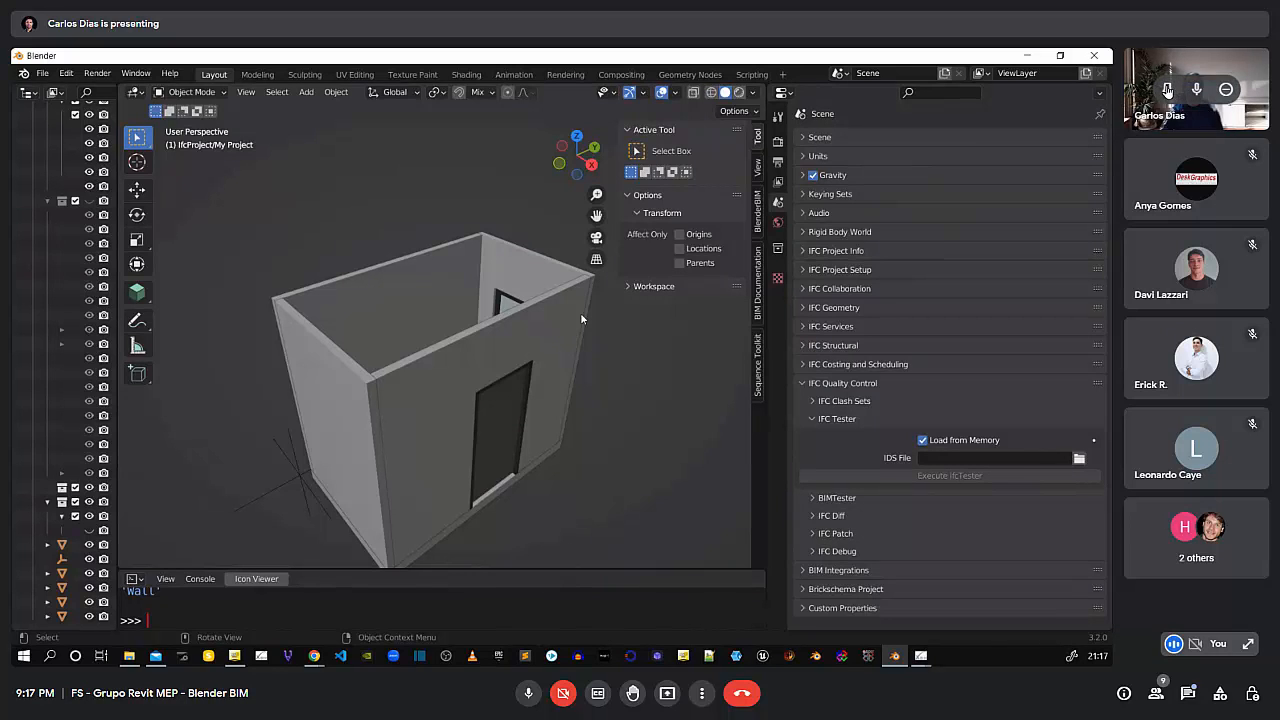
left_click(1167, 89)
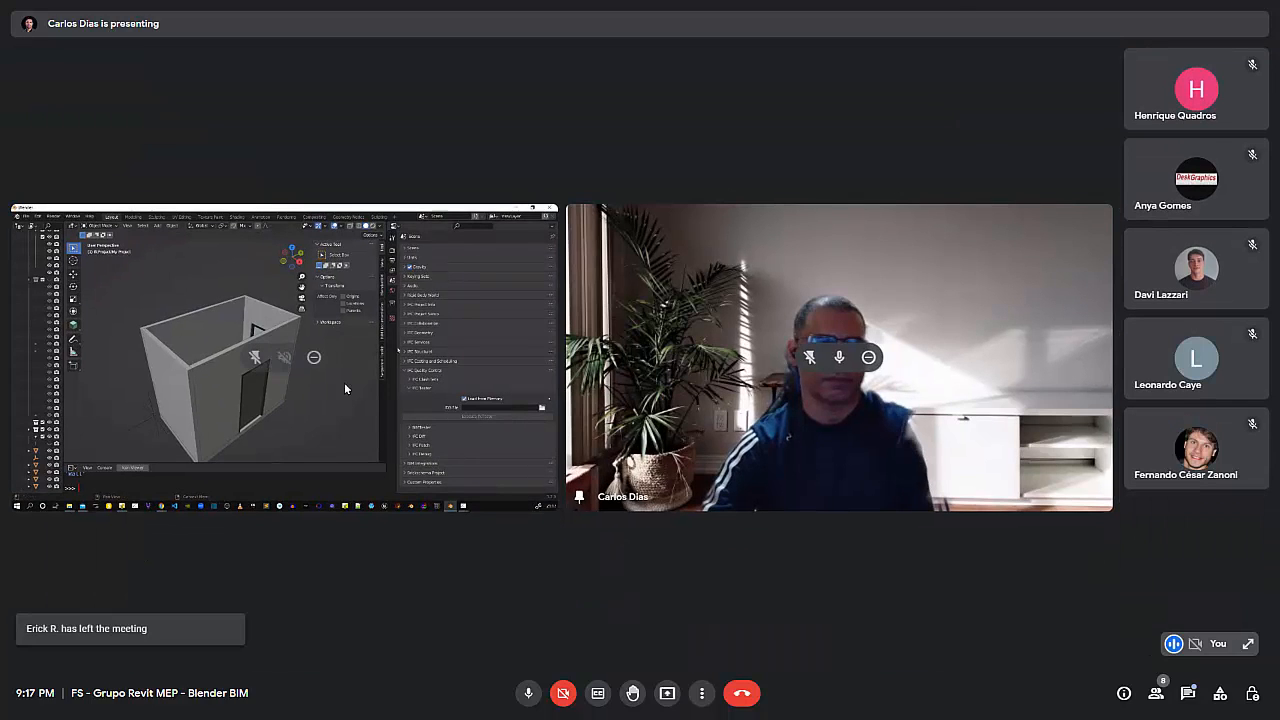
left_click(254, 358)
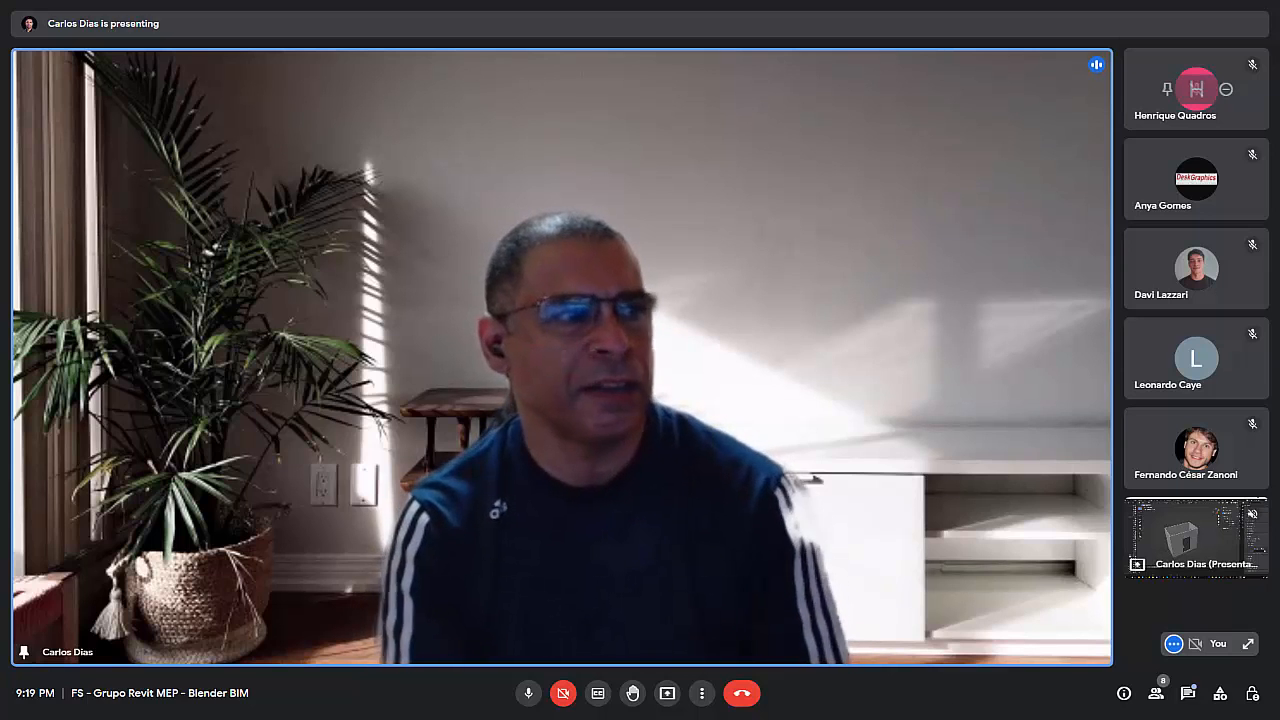
Turn the camera on and show the own video as a tile among the participants
left_click(563, 693)
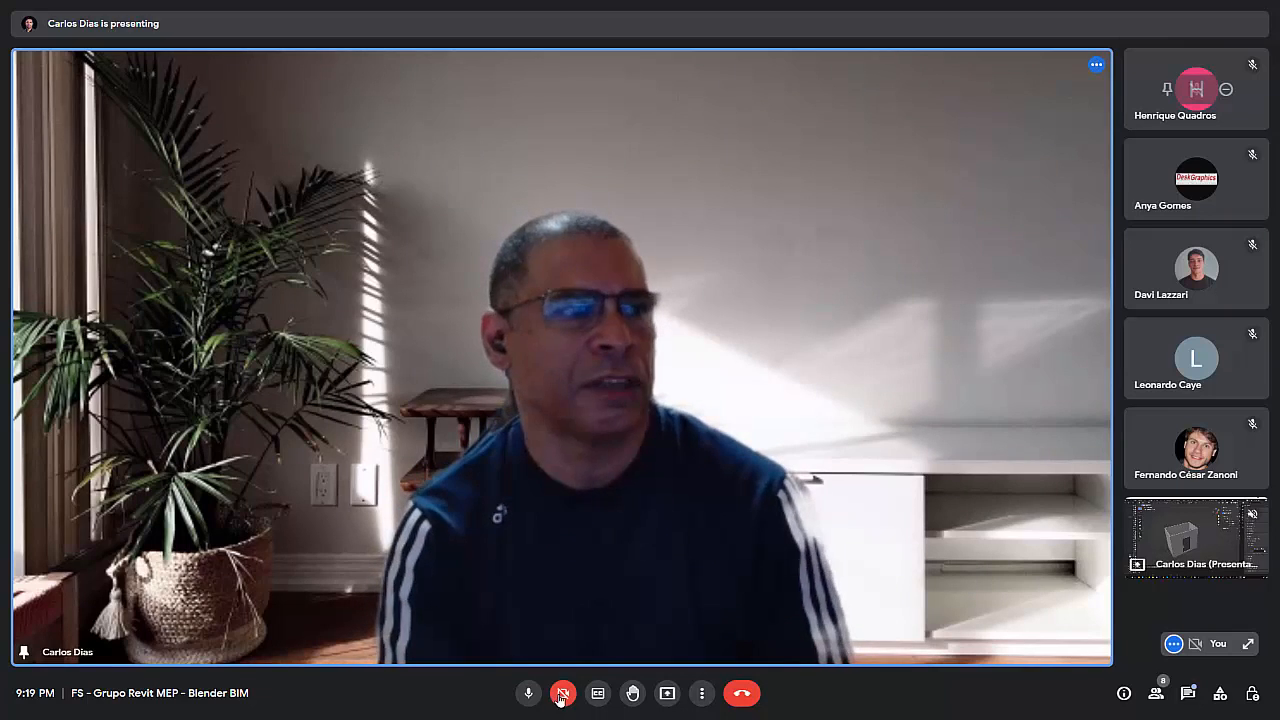
left_click(1249, 646)
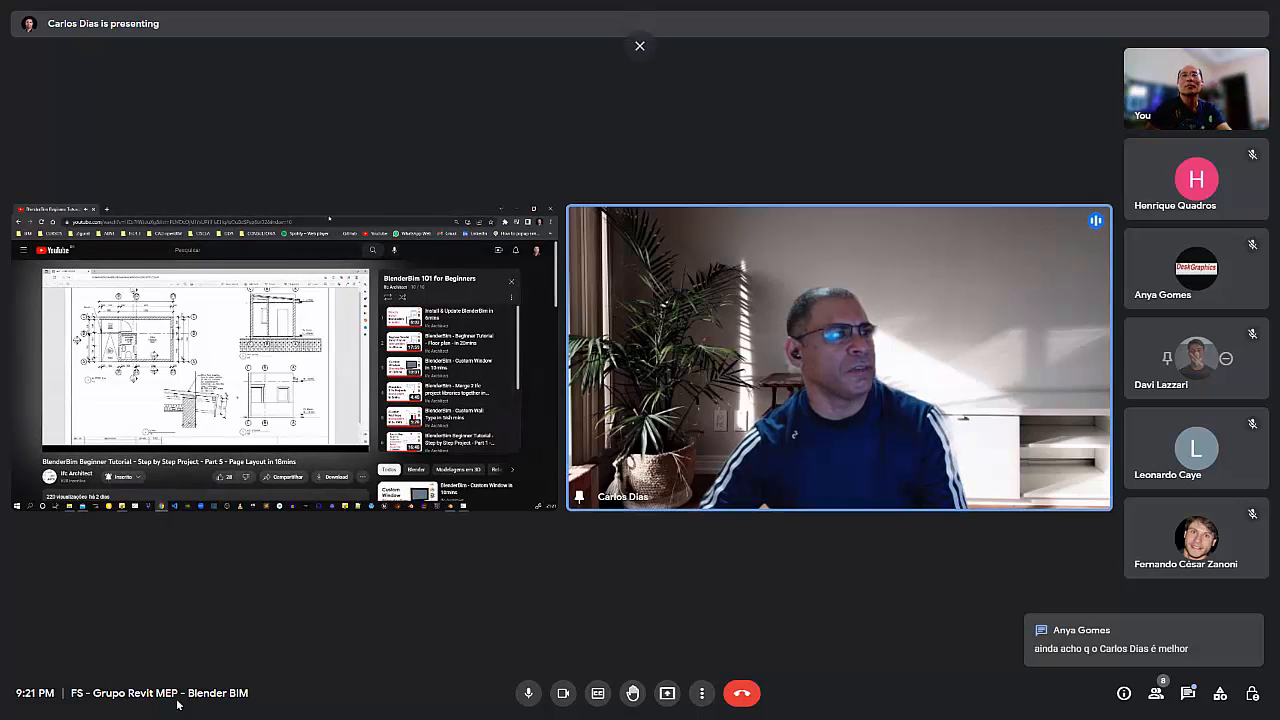
Unpin the presenter's camera video so the shared YouTube presentation fills the main view
left_click(808, 358)
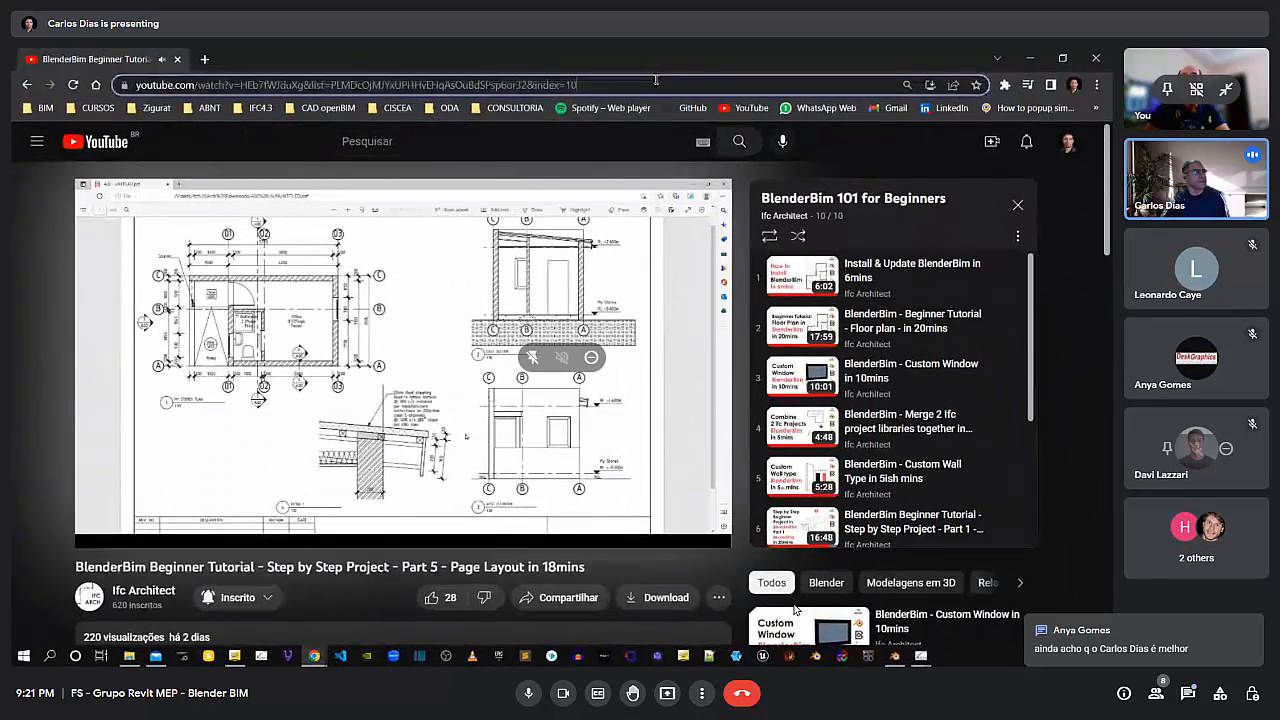
left_click(655, 84)
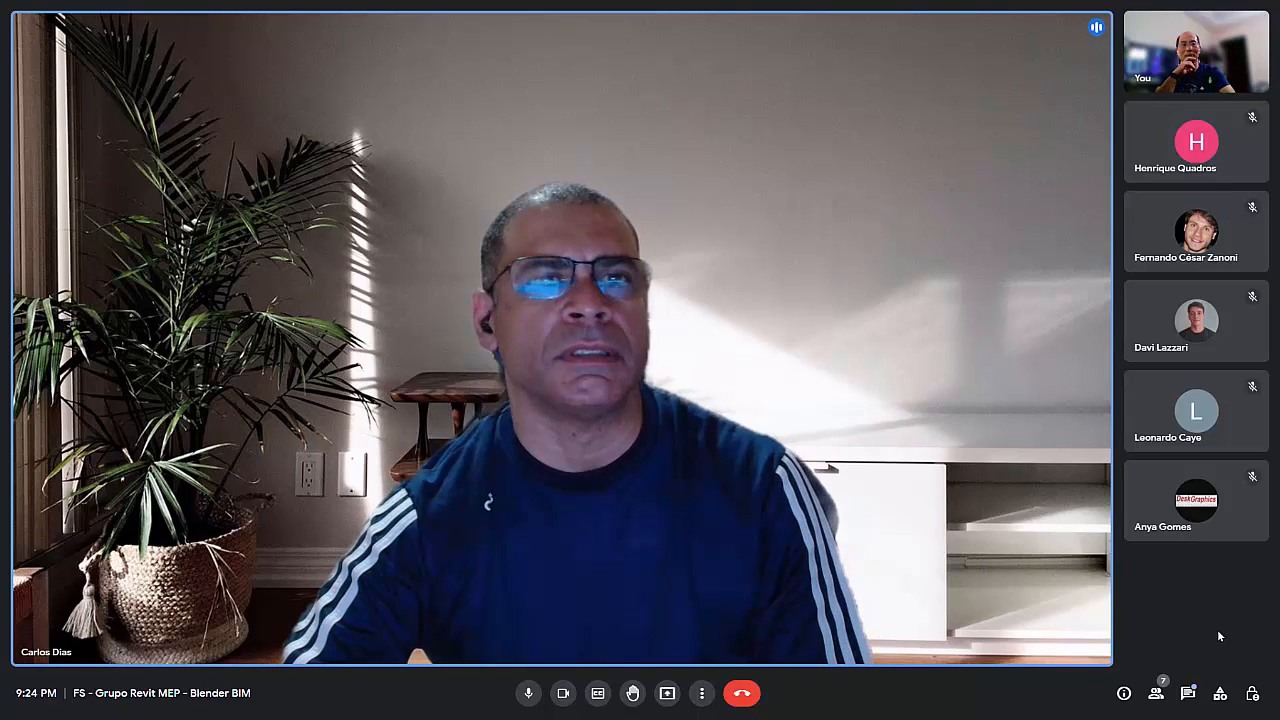
Open the in-call messages and pin the own video to the main view
left_click(1188, 694)
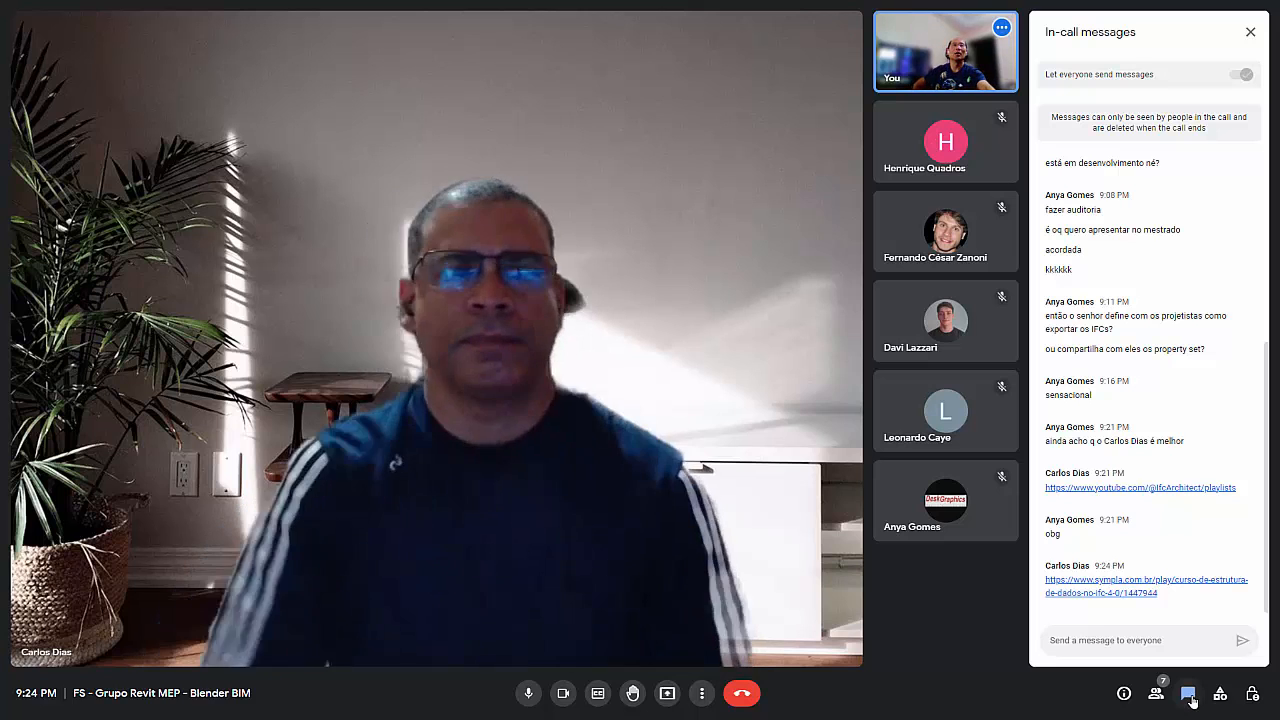
left_click(924, 56)
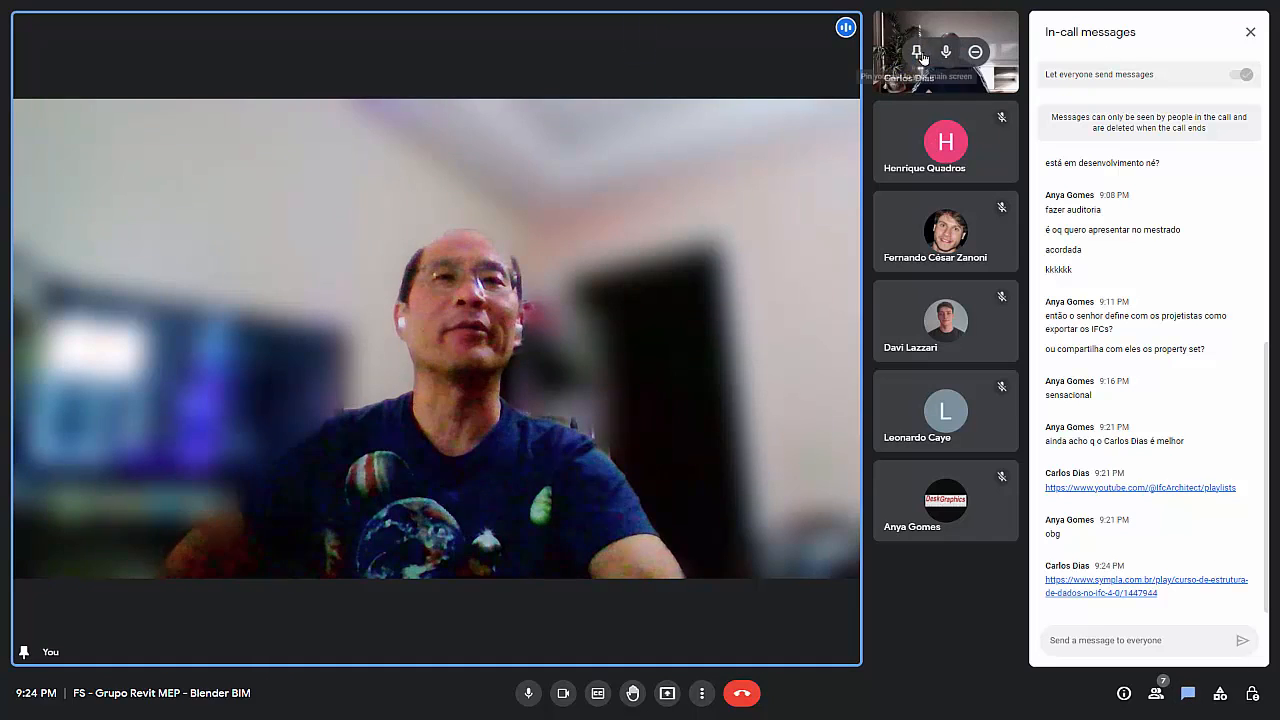